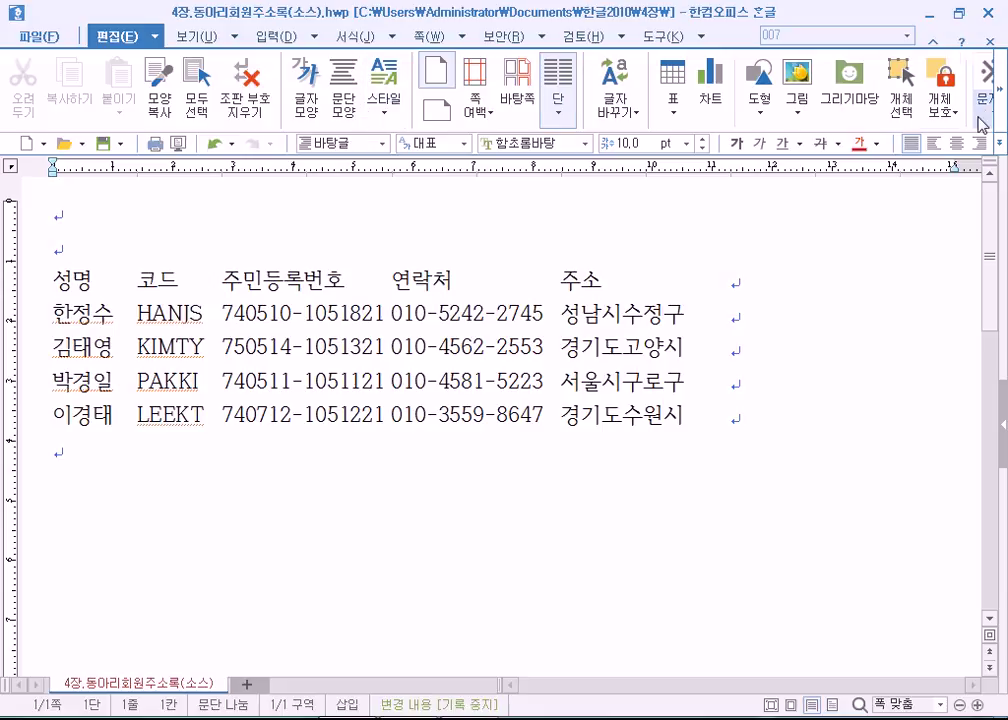
# Undo the recent edits one by one until the title line 동아리 회원 주소록 is restored above the list
pyautogui.click(988, 80)
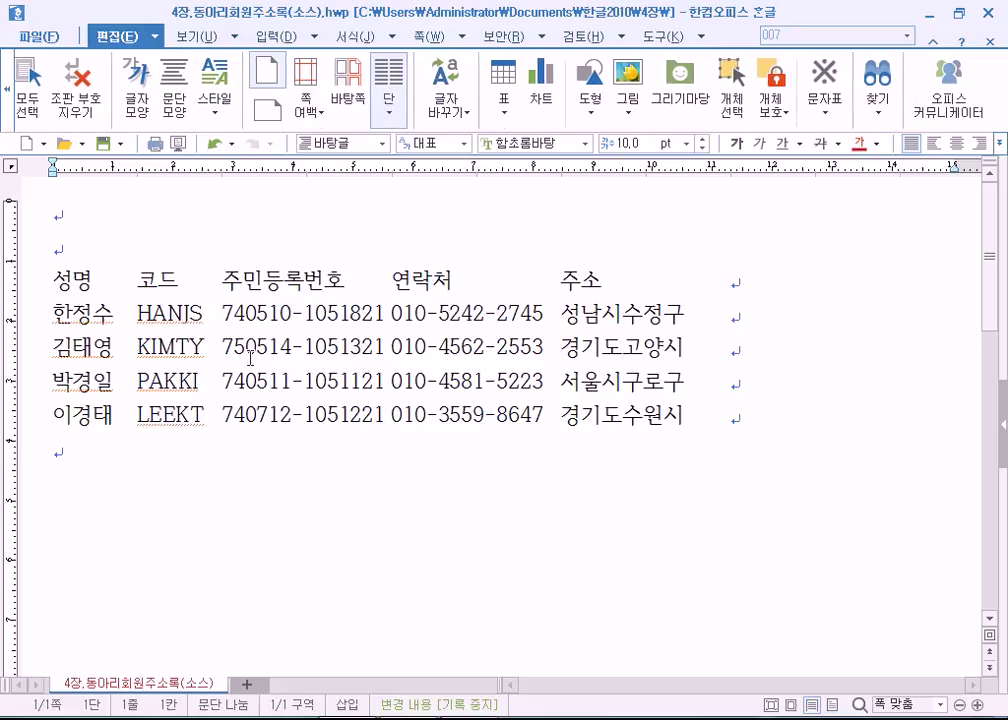
pyautogui.hotkey('ctrl', 'z')
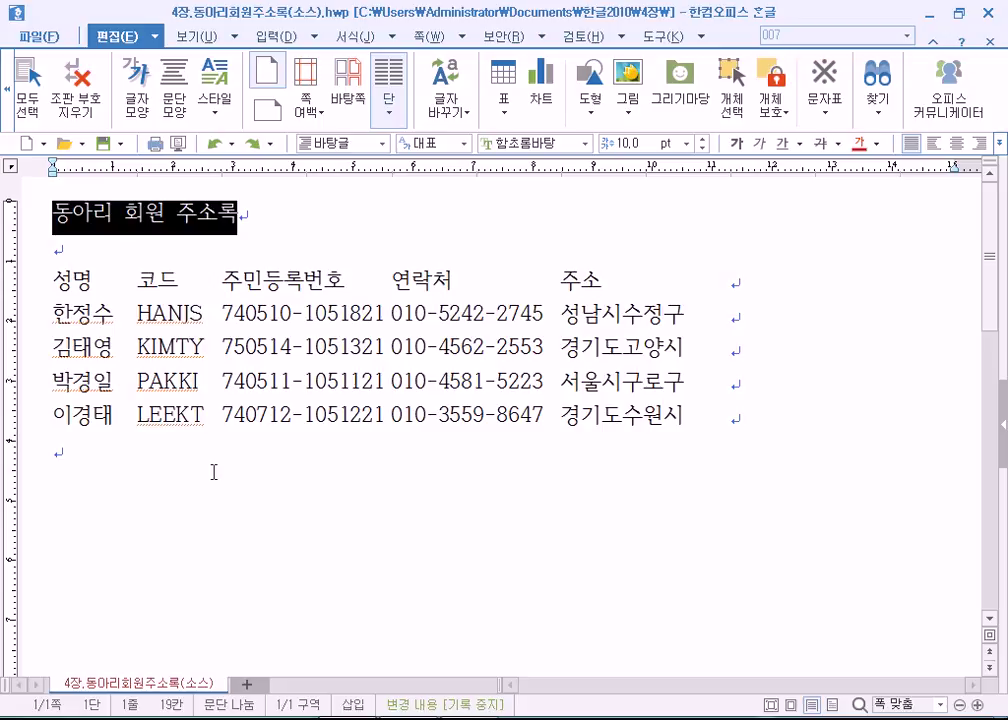
pyautogui.hotkey('ctrl', 'z')
pyautogui.hotkey('ctrl', 'z')
pyautogui.hotkey('ctrl', 'z')
pyautogui.hotkey('ctrl', 'z')
pyautogui.hotkey('ctrl', 'z')
pyautogui.hotkey('ctrl', 'z')
pyautogui.hotkey('ctrl', 'z')
pyautogui.click(213, 471)
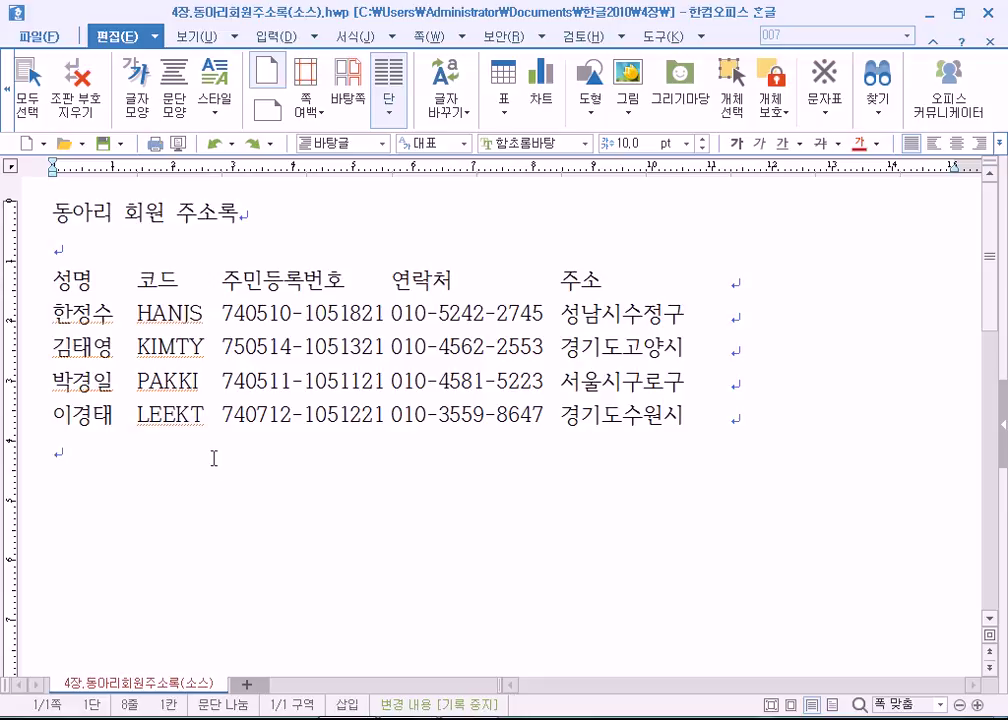
# Delete the whole text from the title line down to the last member row
pyautogui.moveTo(46, 200); pyautogui.dragTo(746, 437)
pyautogui.press('Delete')
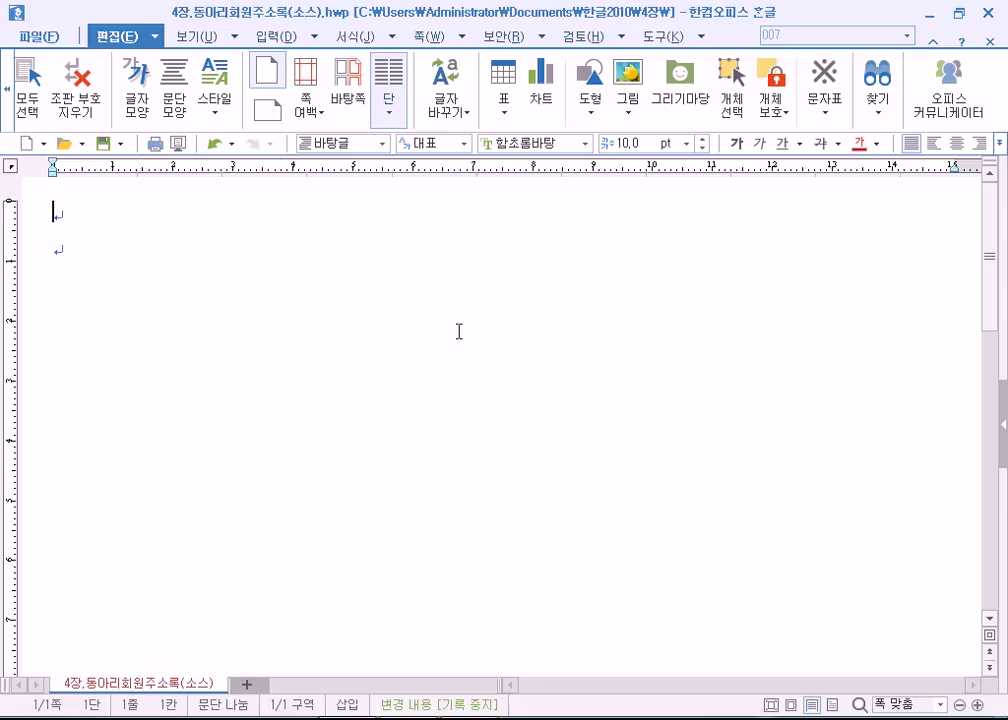
pyautogui.click(156, 40)
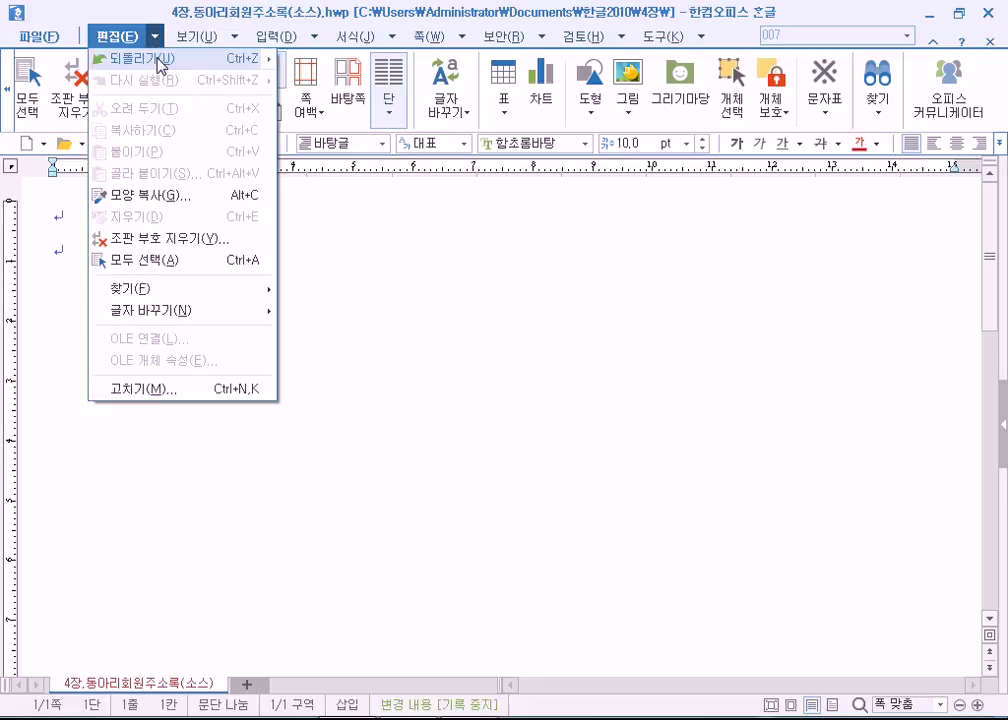
pyautogui.moveTo(196, 66)
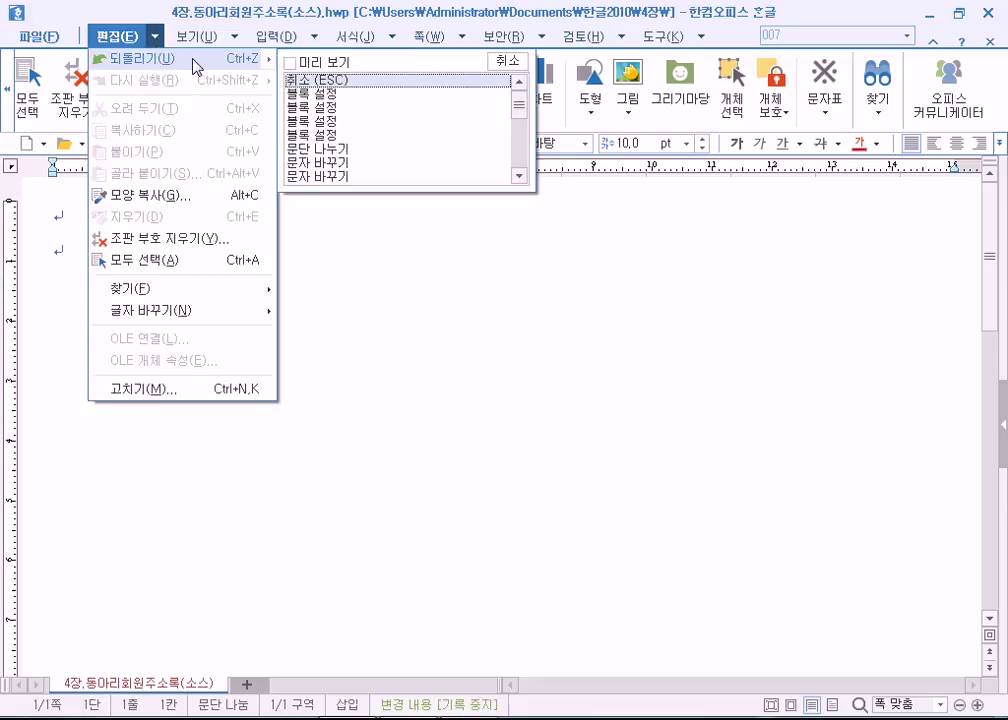
pyautogui.click(120, 40)
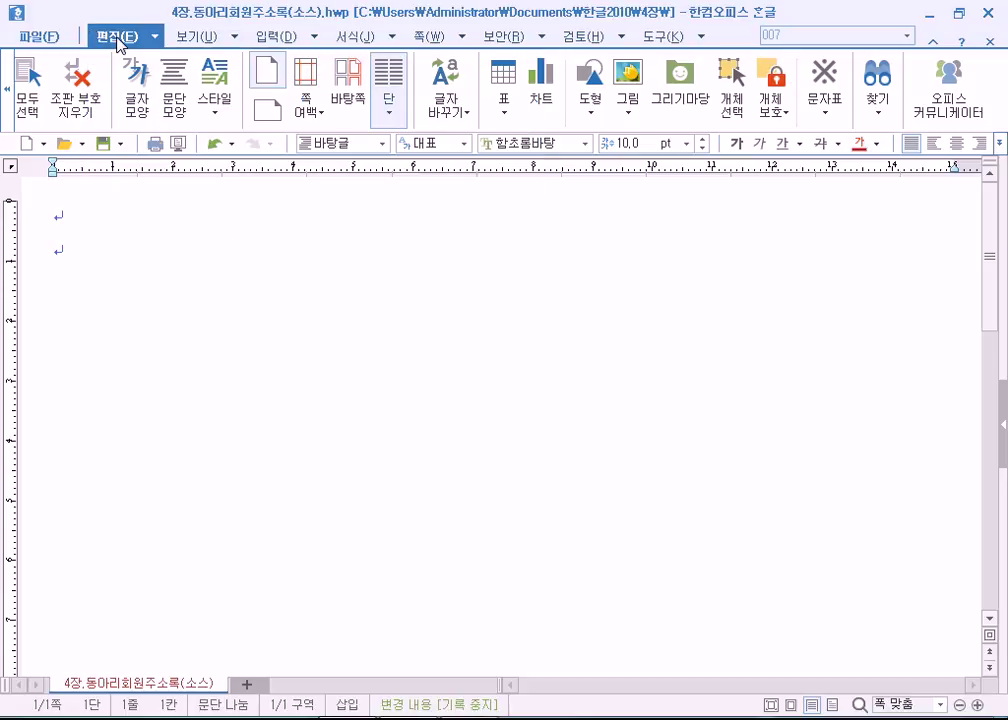
pyautogui.click(120, 40)
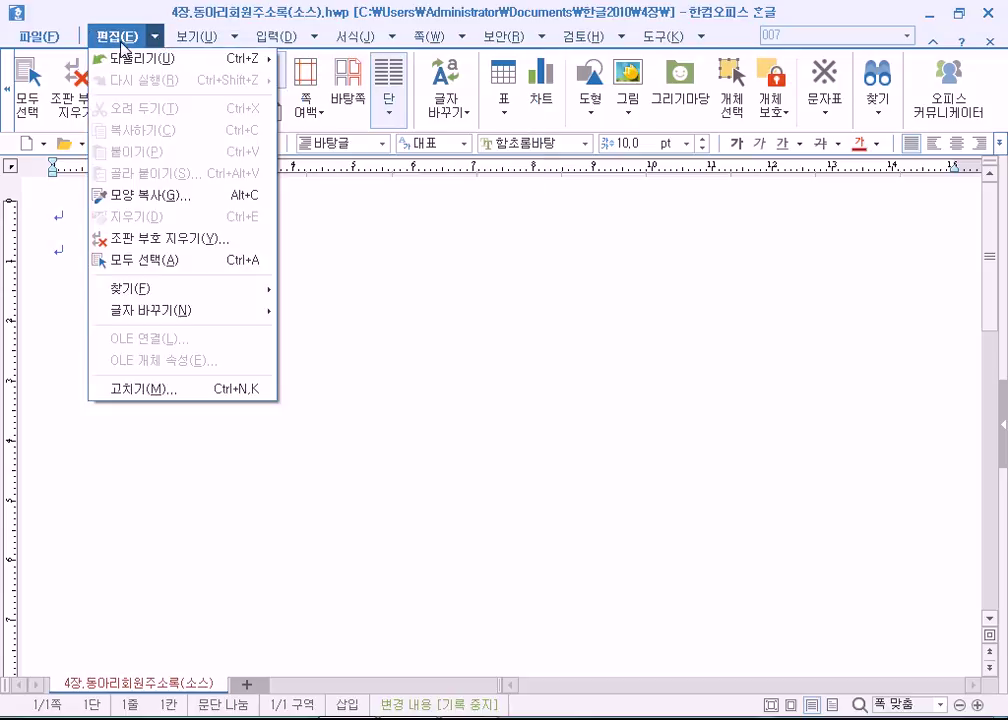
pyautogui.click(121, 43)
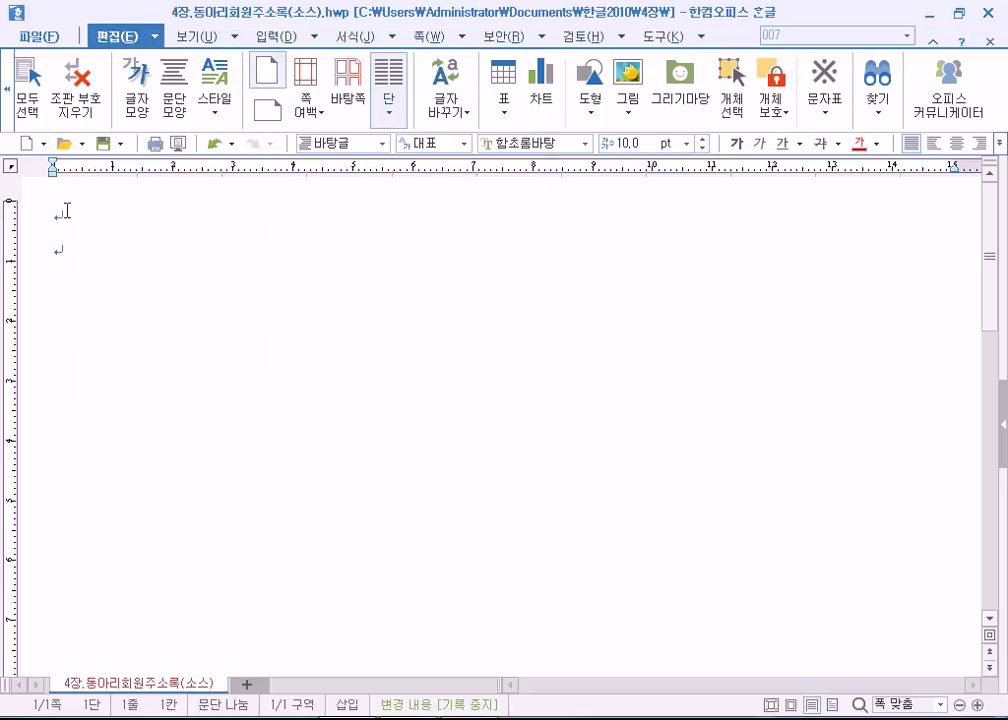
pyautogui.click(6, 100)
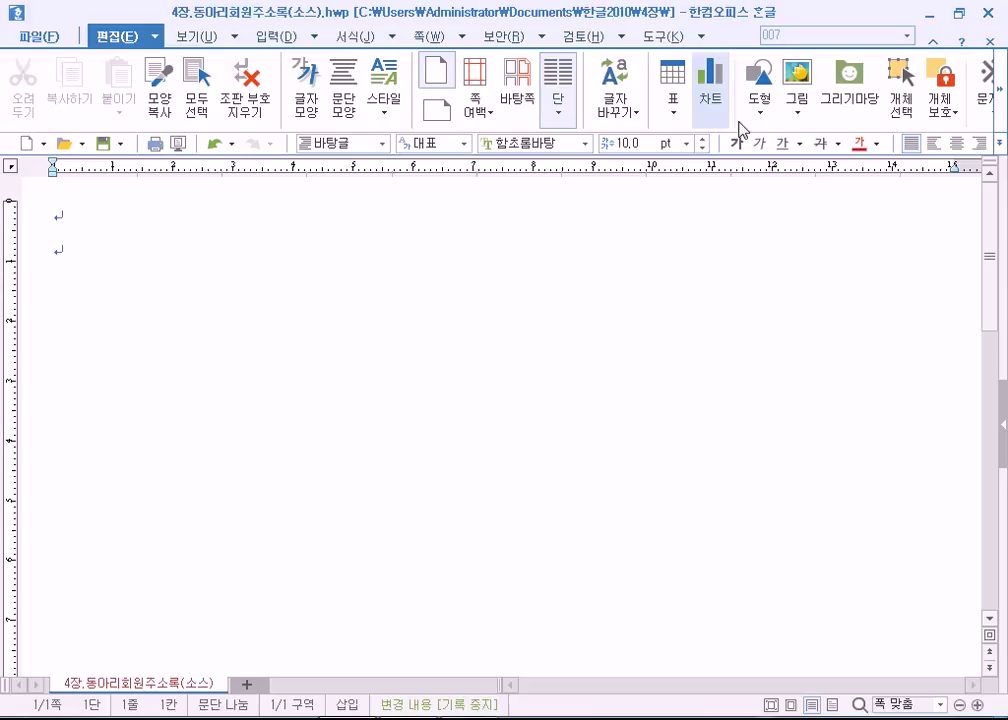
pyautogui.click(999, 120)
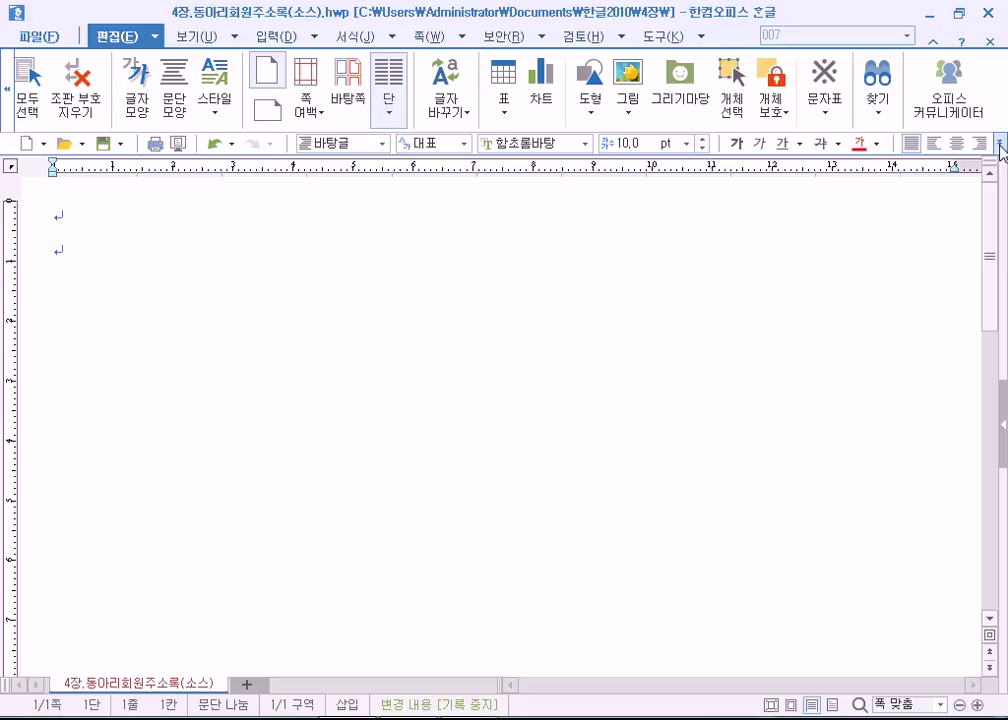
pyautogui.click(1000, 143)
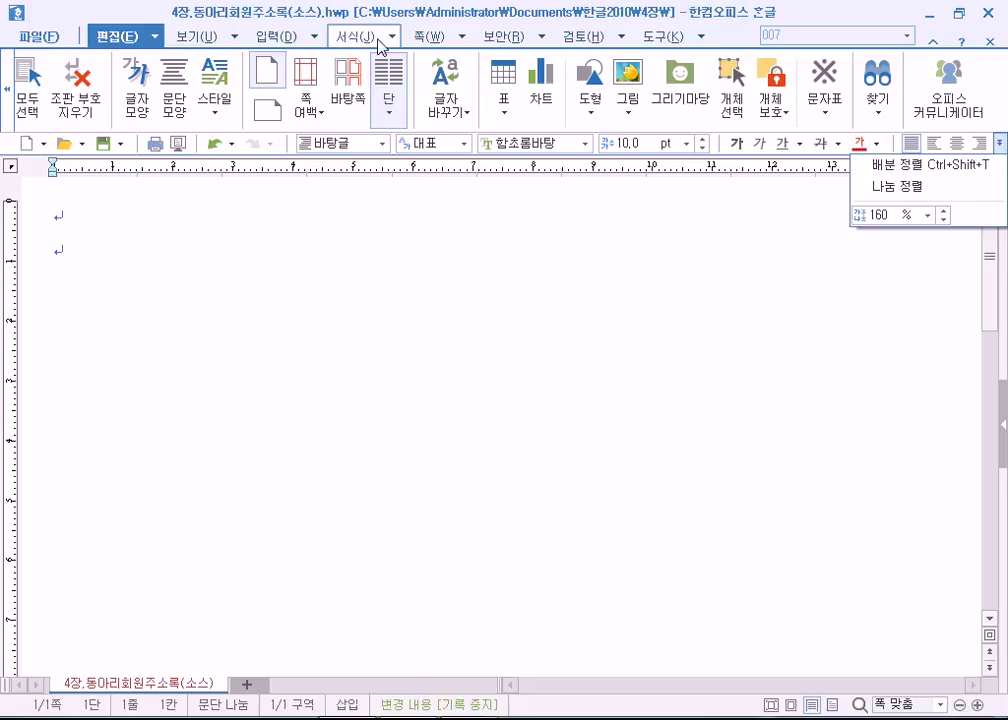
pyautogui.click(652, 44)
pyautogui.click(655, 45)
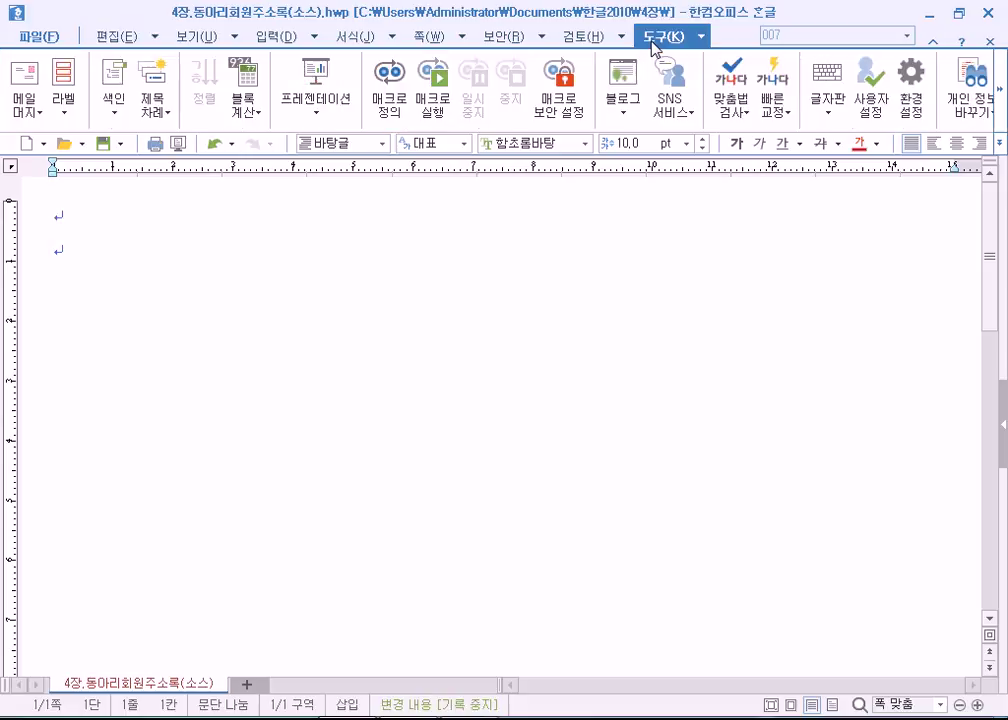
pyautogui.click(1002, 115)
pyautogui.click(1002, 115)
pyautogui.click(1002, 115)
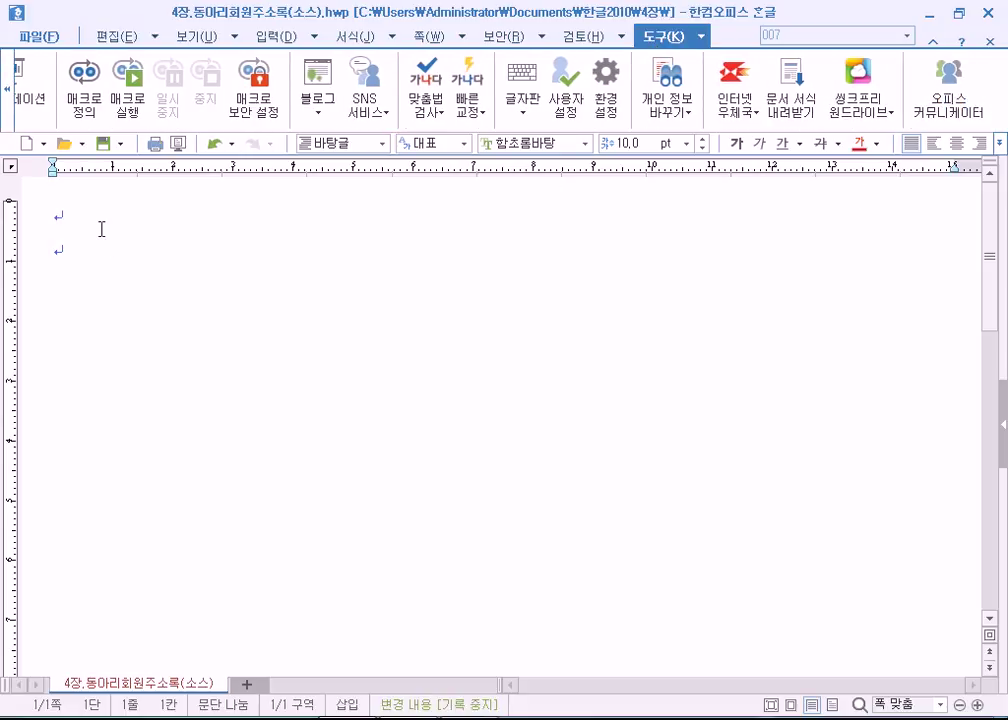
# Undo the deletion of the title and member list and deselect the text
pyautogui.click(155, 37)
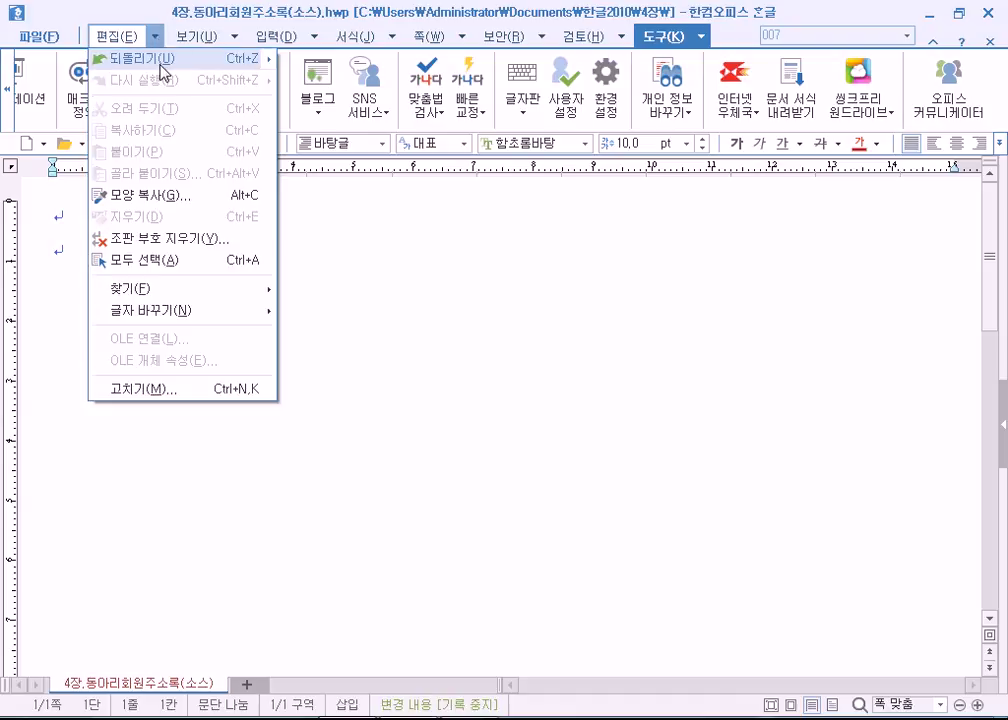
pyautogui.click(162, 68)
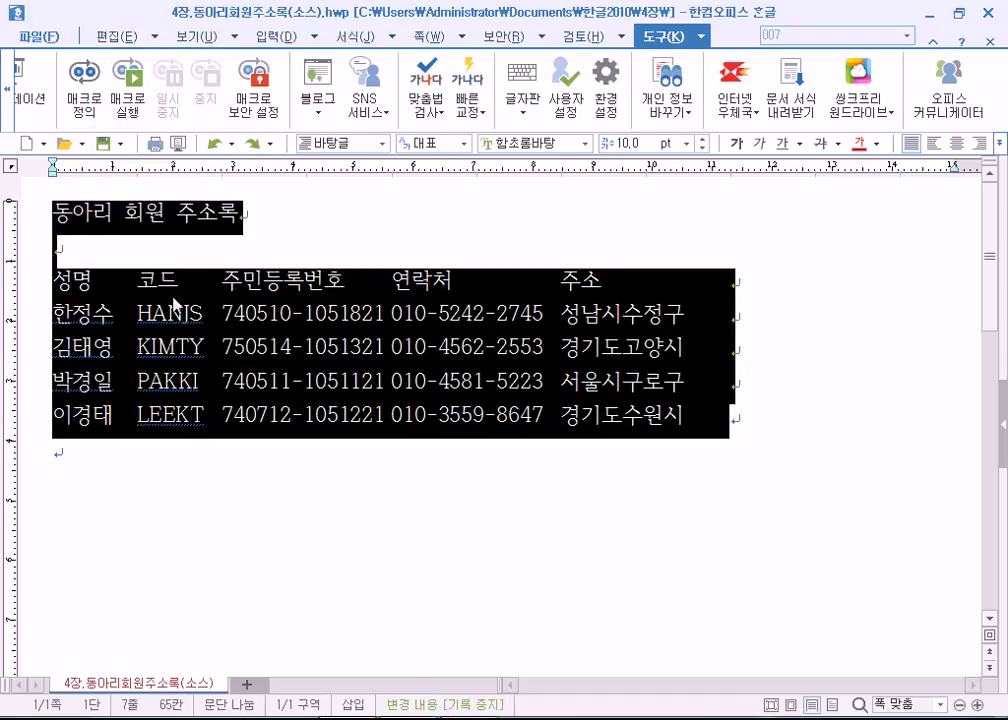
pyautogui.click(171, 542)
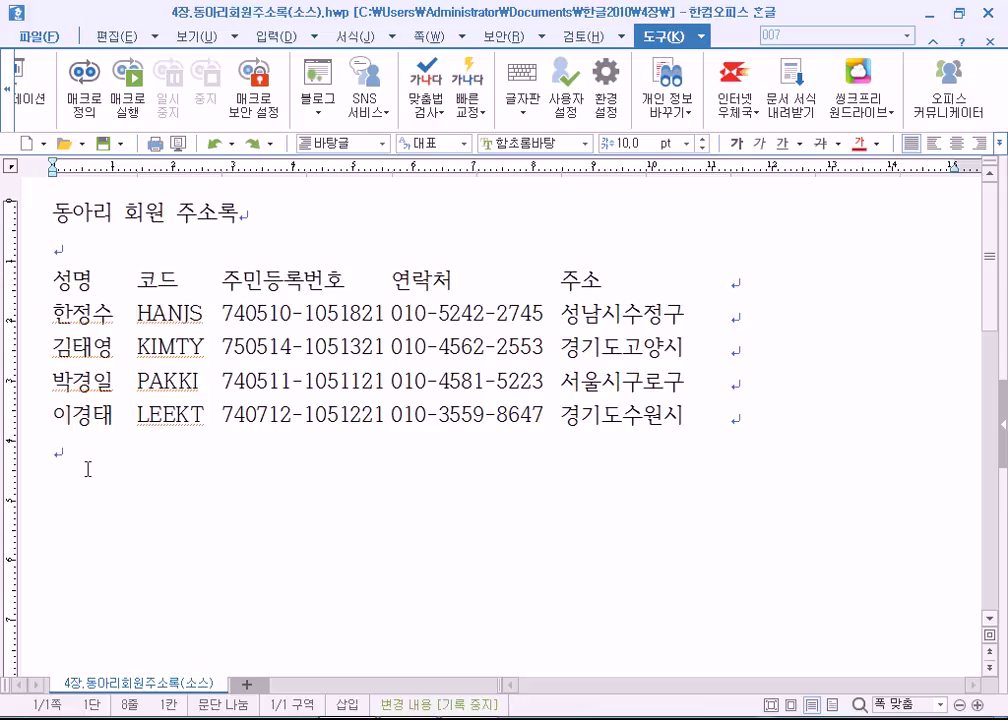
# Undo the earlier edits step by step until the member codes are lowercase and the phone prefixes read 016
pyautogui.click(127, 40)
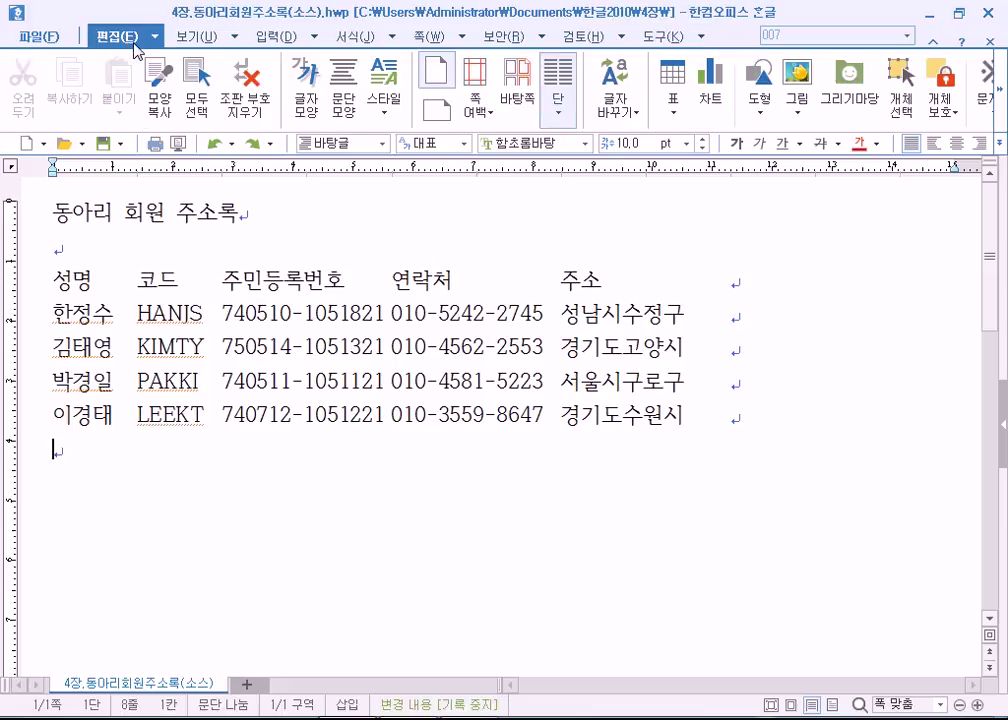
pyautogui.click(197, 40)
pyautogui.click(146, 37)
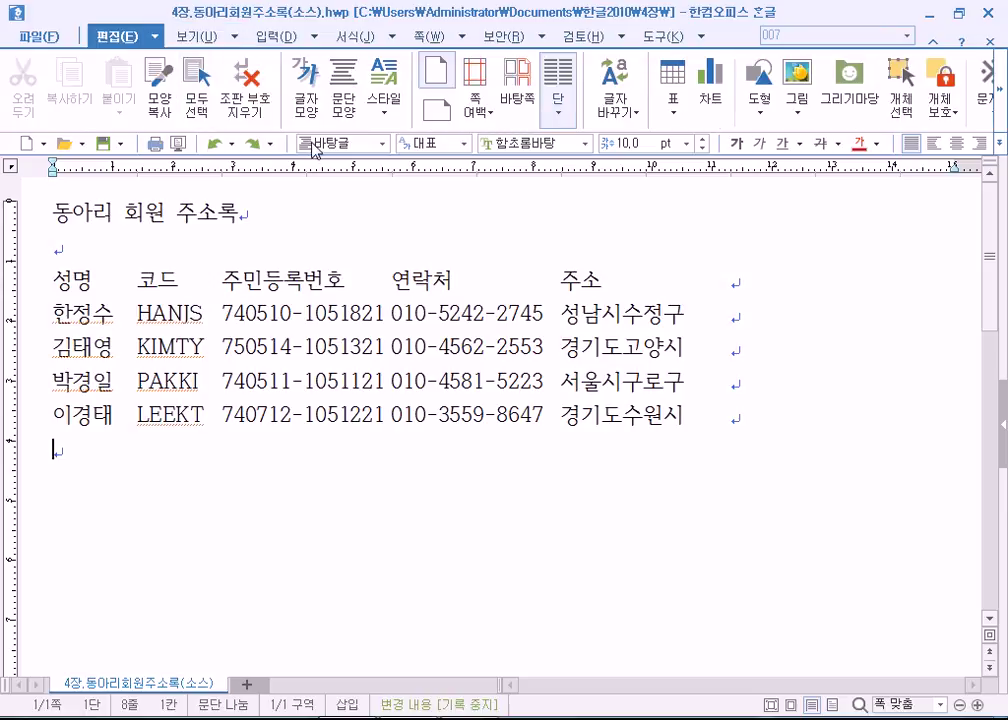
pyautogui.click(212, 146)
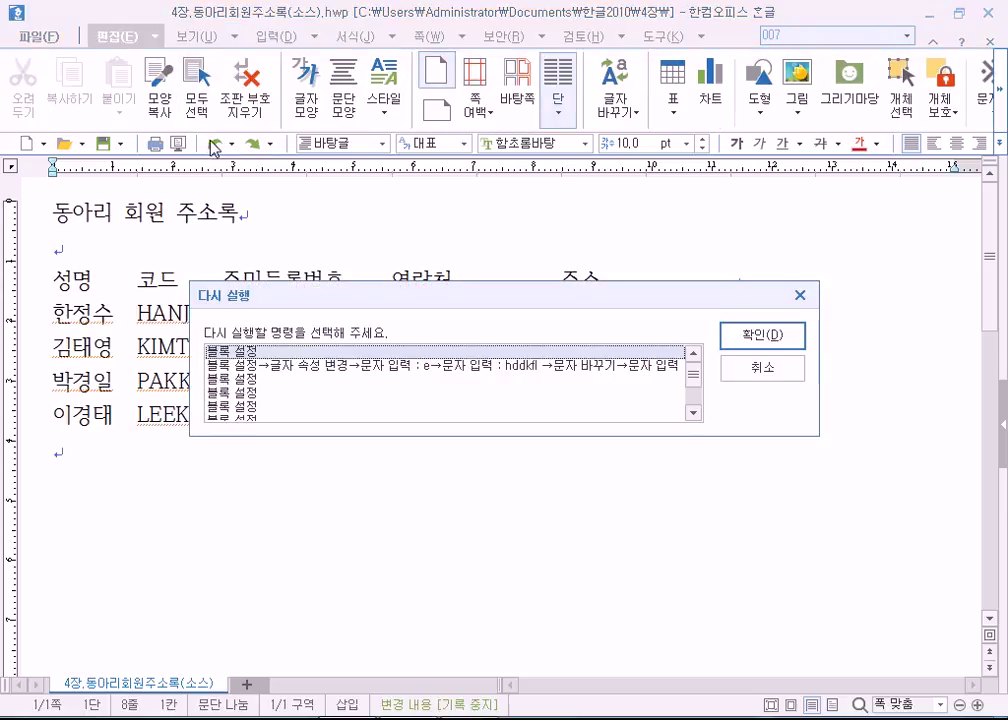
pyautogui.press('Return')
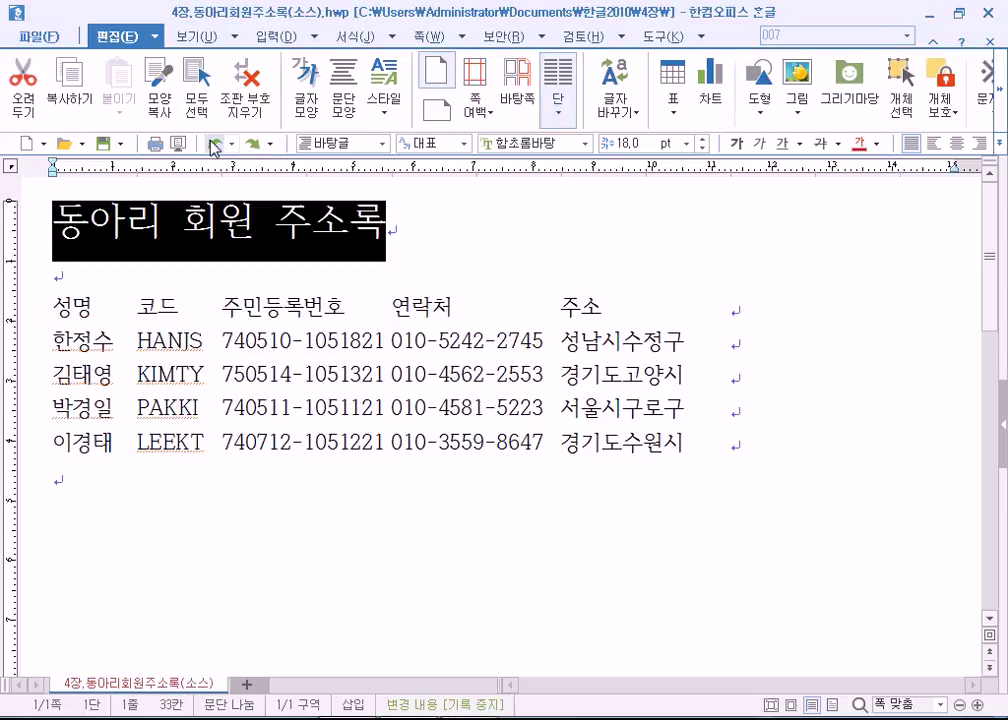
pyautogui.click(212, 146)
pyautogui.click(212, 146)
pyautogui.click(212, 146)
pyautogui.click(212, 146)
pyautogui.click(212, 146)
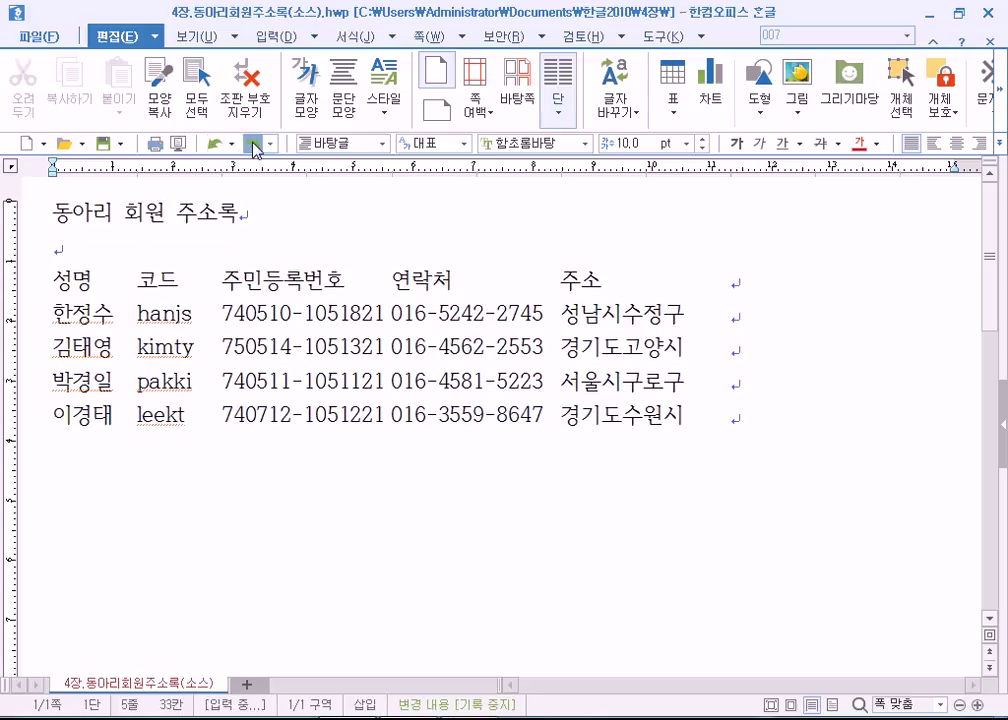
# Redo the phone-prefix and uppercase-code replacements up to the 18 pt title, accepting the first listed command branch whenever a choice is offered
pyautogui.click(254, 146)
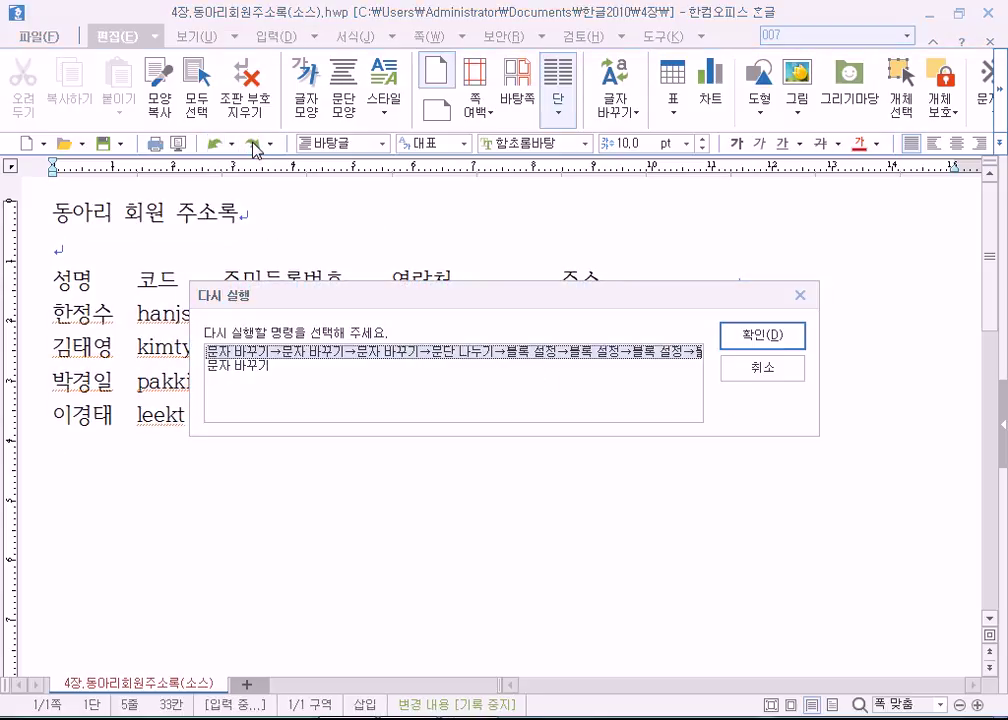
pyautogui.click(727, 332)
pyautogui.click(254, 146)
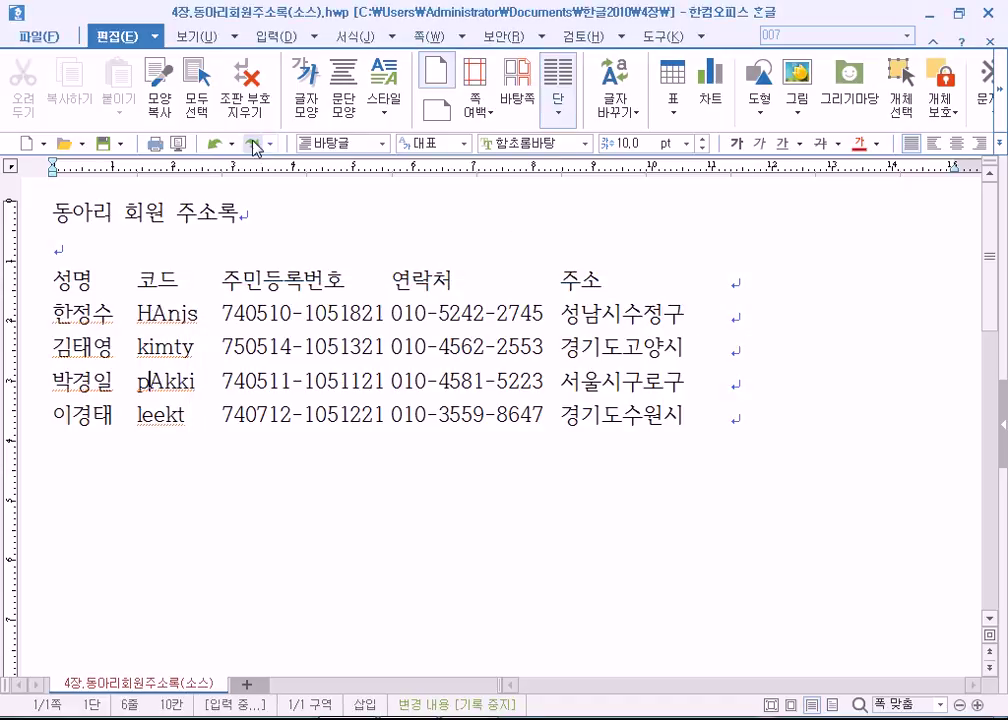
pyautogui.click(254, 146)
pyautogui.click(254, 146)
pyautogui.click(254, 146)
pyautogui.click(254, 146)
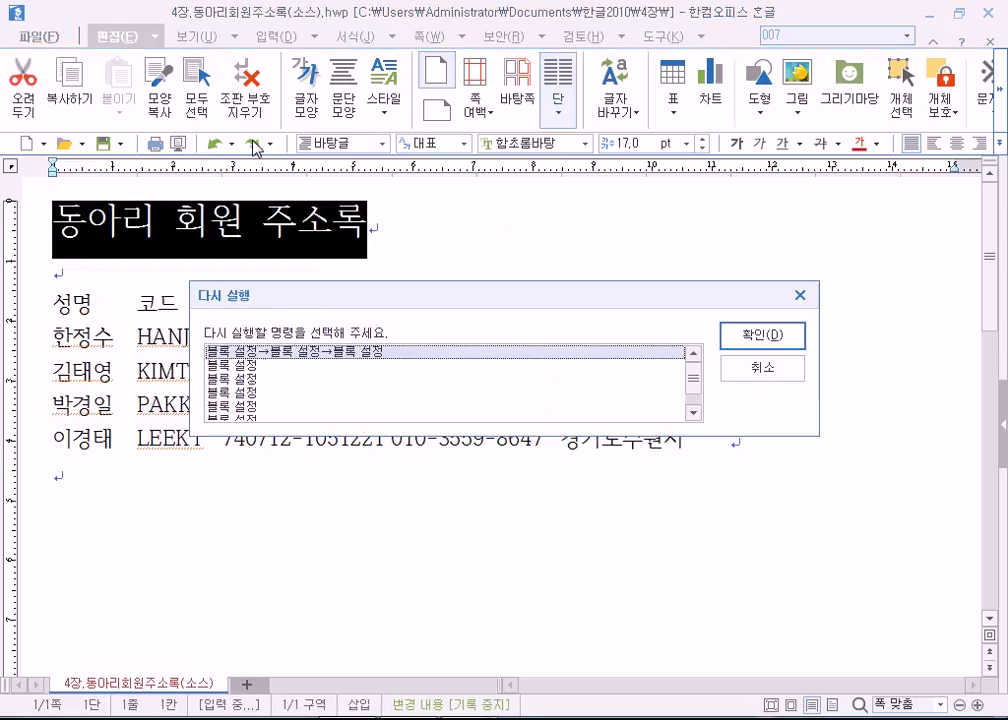
pyautogui.click(746, 337)
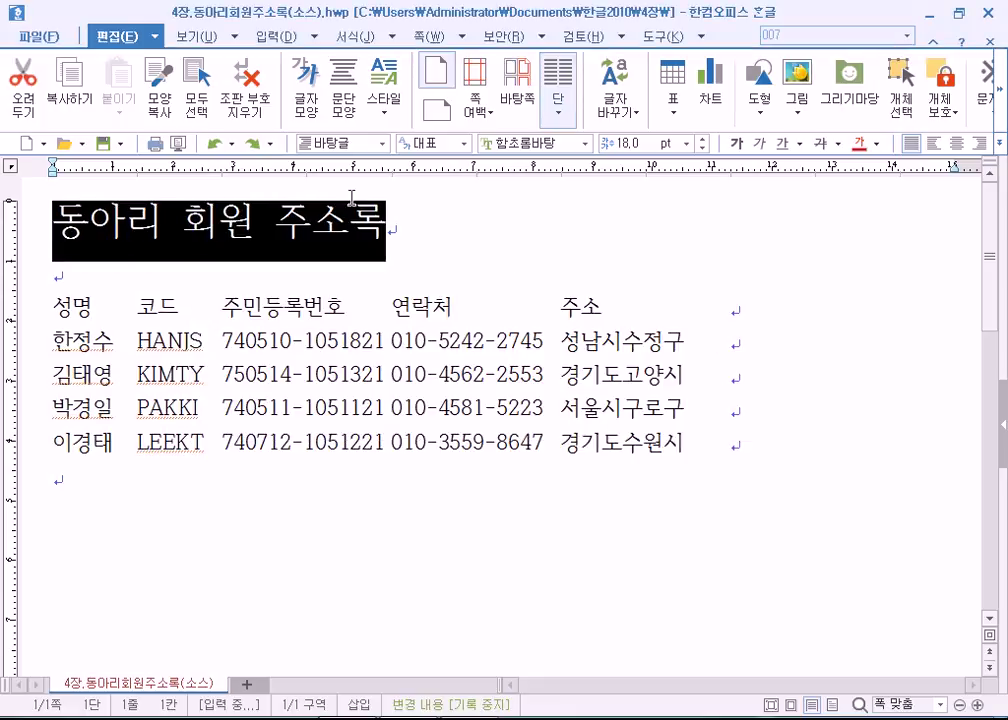
# Redo the remaining edits through the deletion of the whole list with the first listed branch, and undo that deletion
pyautogui.click(259, 142)
pyautogui.click(259, 142)
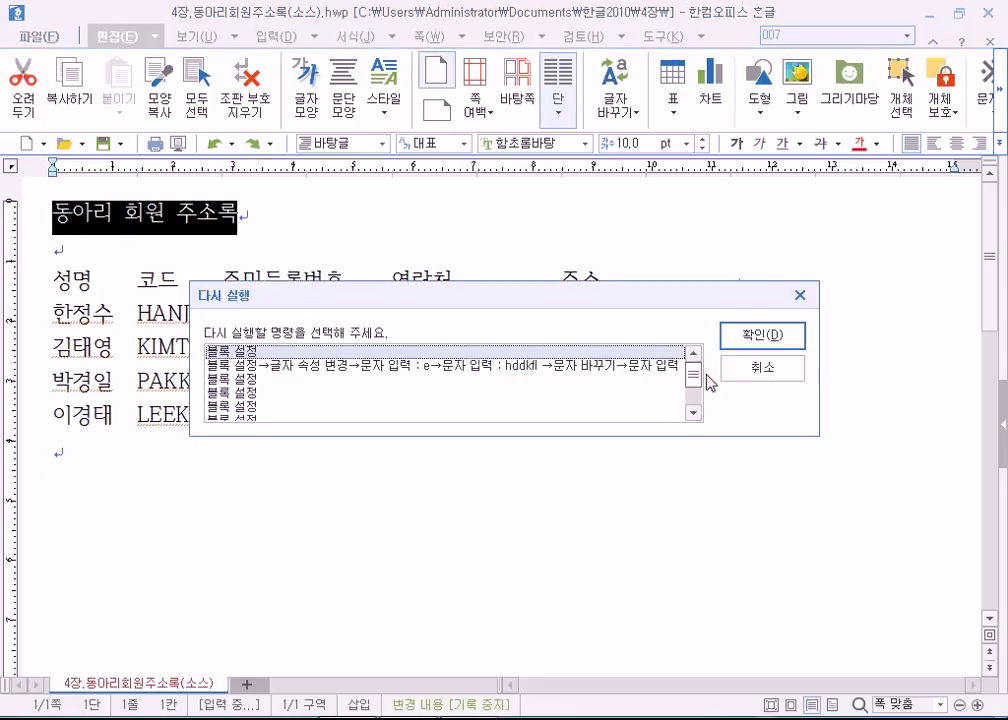
pyautogui.click(762, 336)
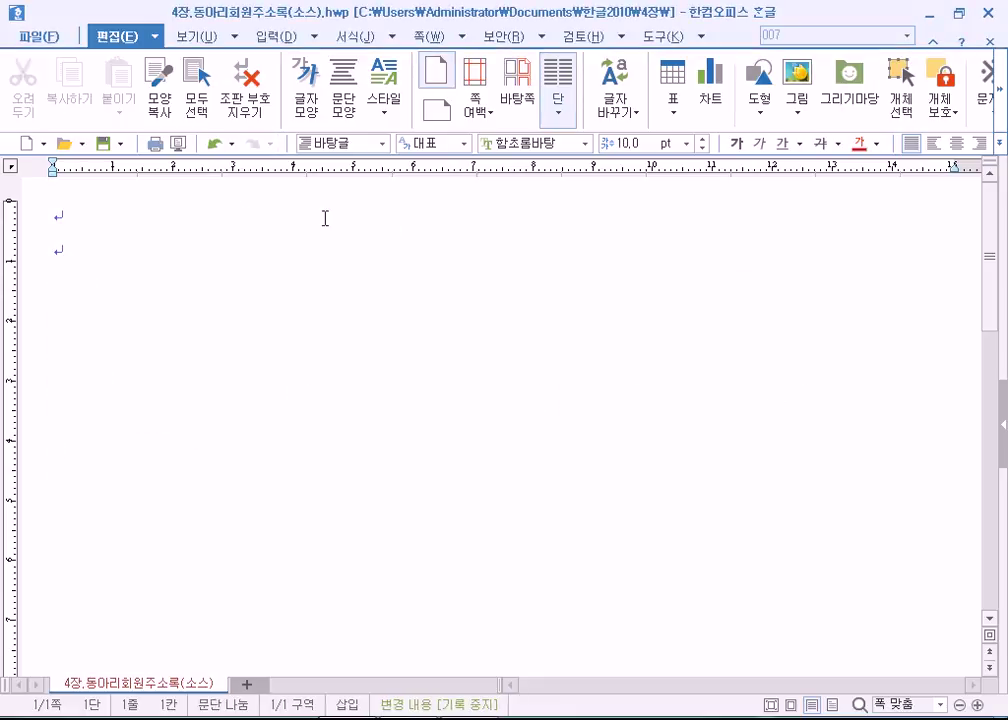
pyautogui.click(211, 146)
pyautogui.click(193, 248)
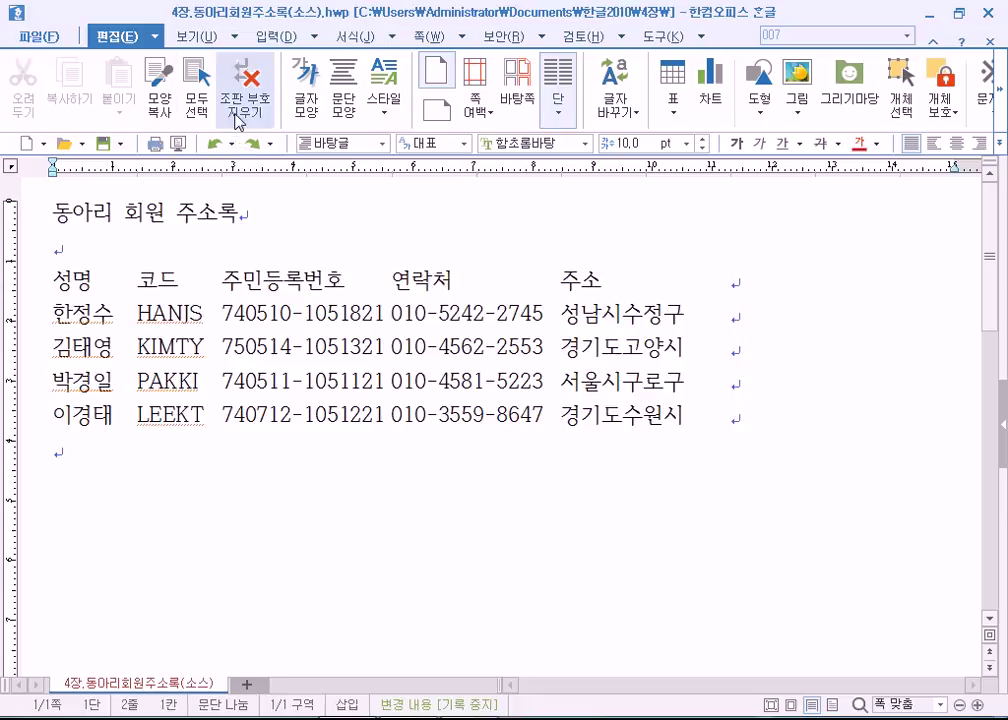
# Examine the history of undoable commands without choosing any entry
pyautogui.click(153, 38)
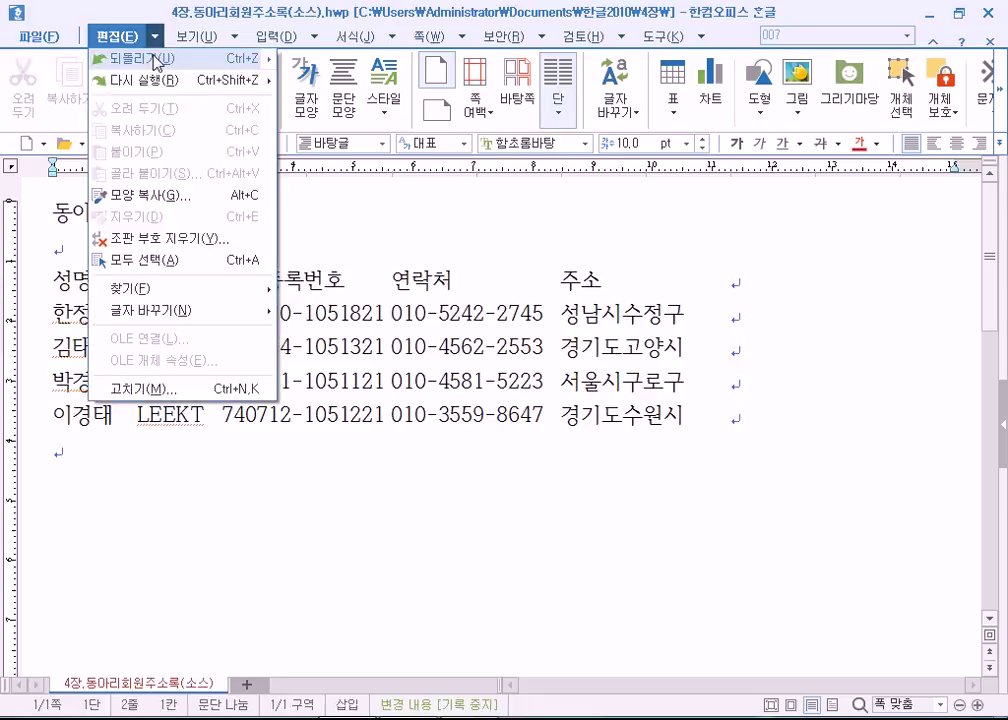
pyautogui.moveTo(256, 68)
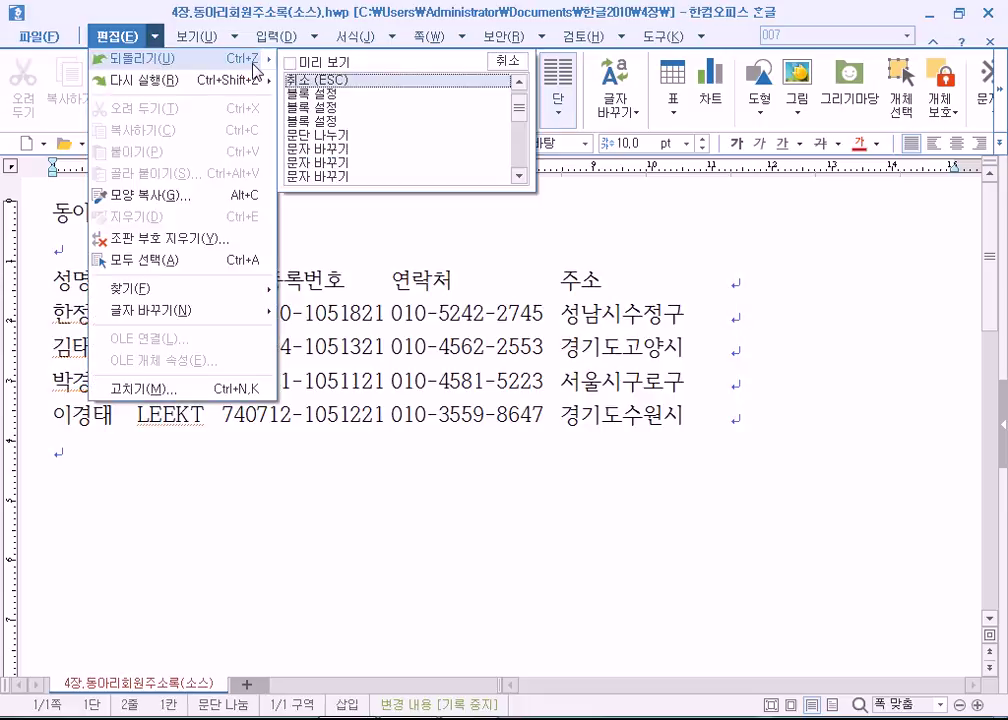
pyautogui.press('Escape')
pyautogui.press('Escape')
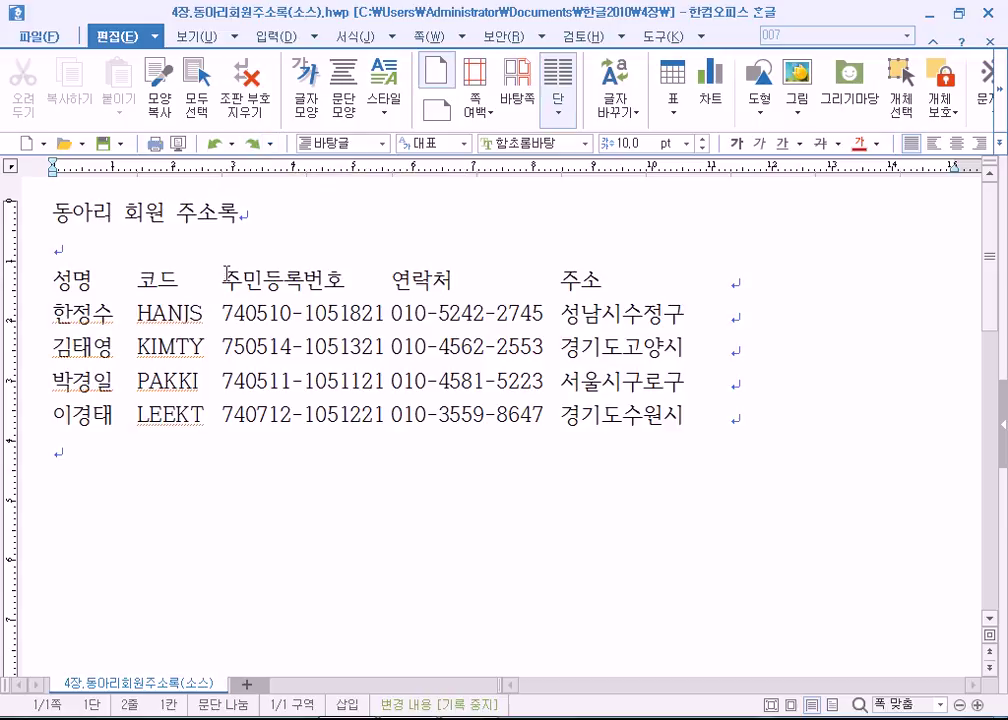
# Delete the title and the whole member list, undo that deletion, and deselect the text
pyautogui.moveTo(47, 213); pyautogui.dragTo(752, 437)
pyautogui.press('Delete')
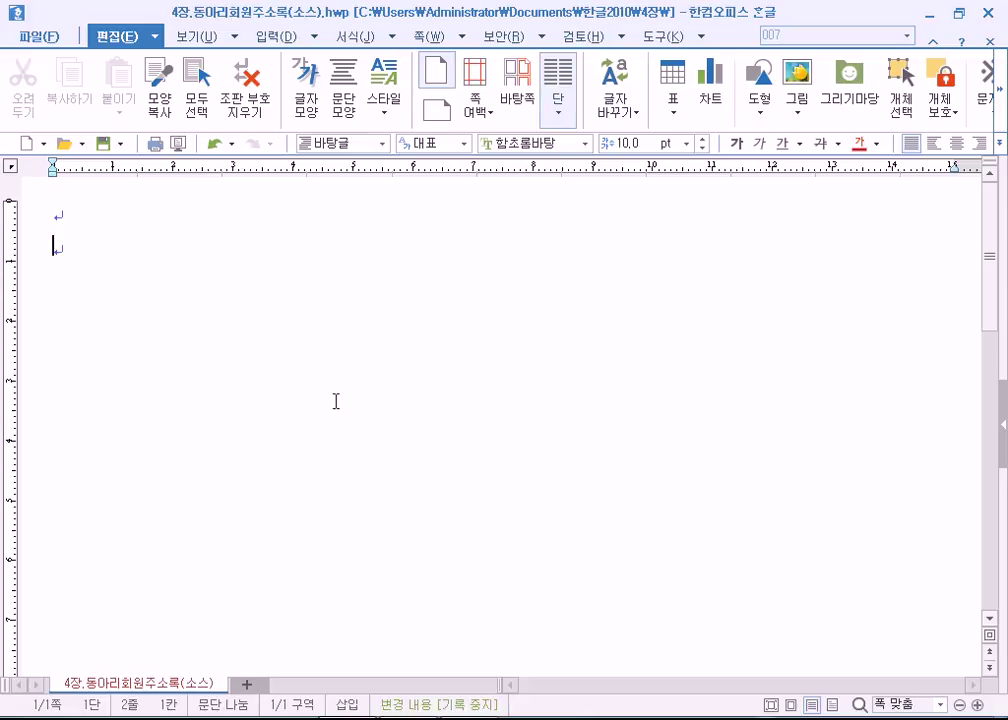
pyautogui.hotkey('ctrl', 'z')
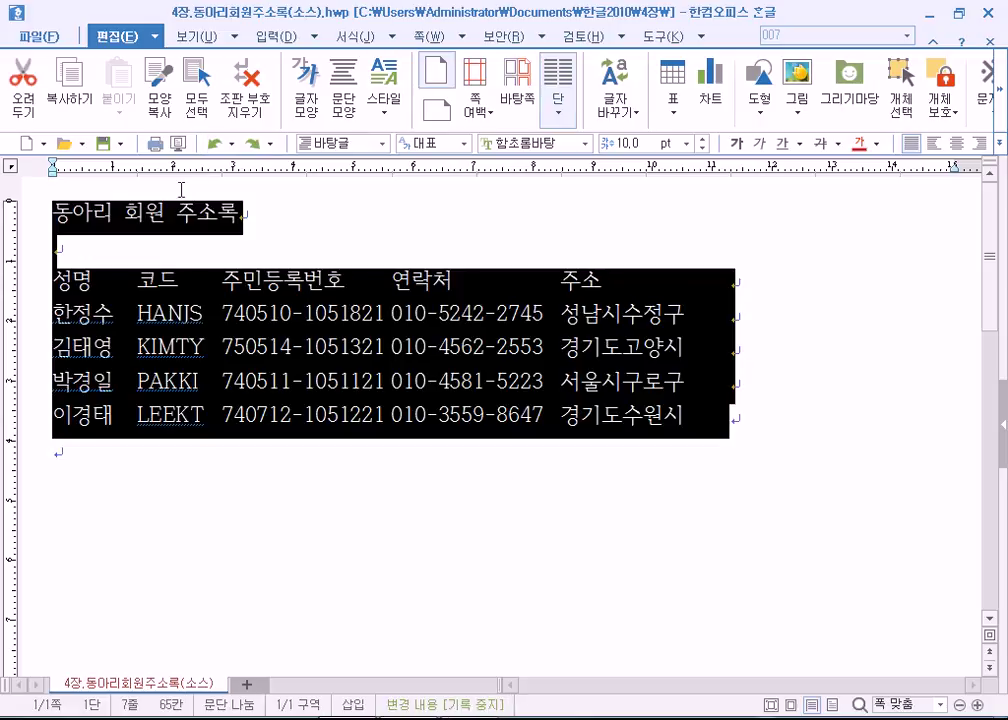
pyautogui.click(157, 257)
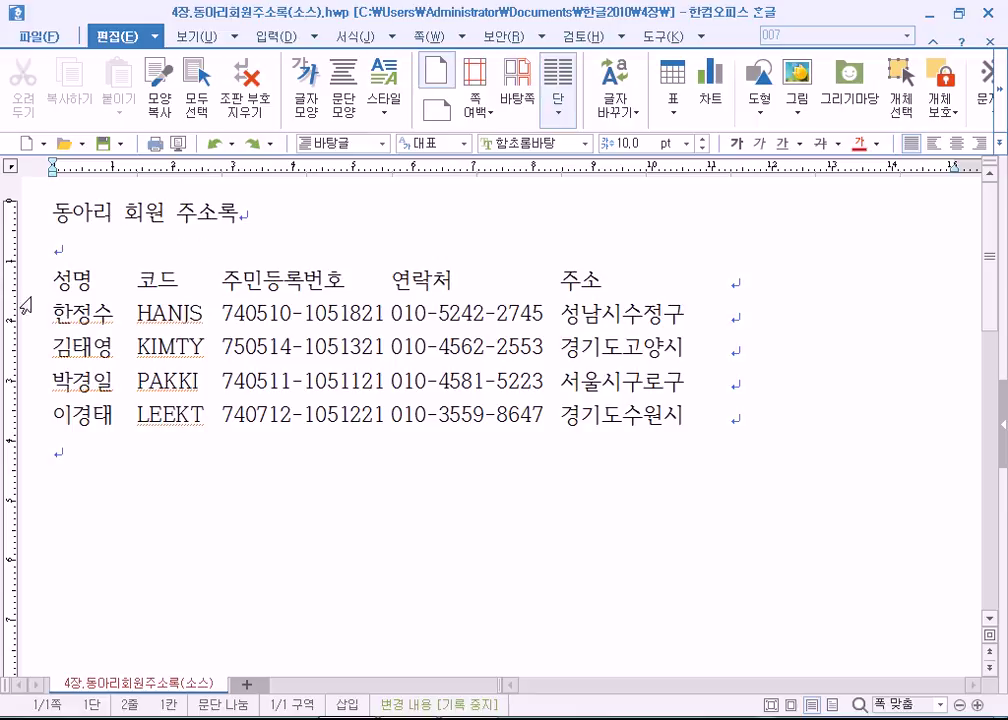
# Delete the entire document text two more times, undoing each deletion and clearing the selection after it
pyautogui.doubleClick(55, 210)
pyautogui.moveTo(147, 240); pyautogui.dragTo(621, 454)
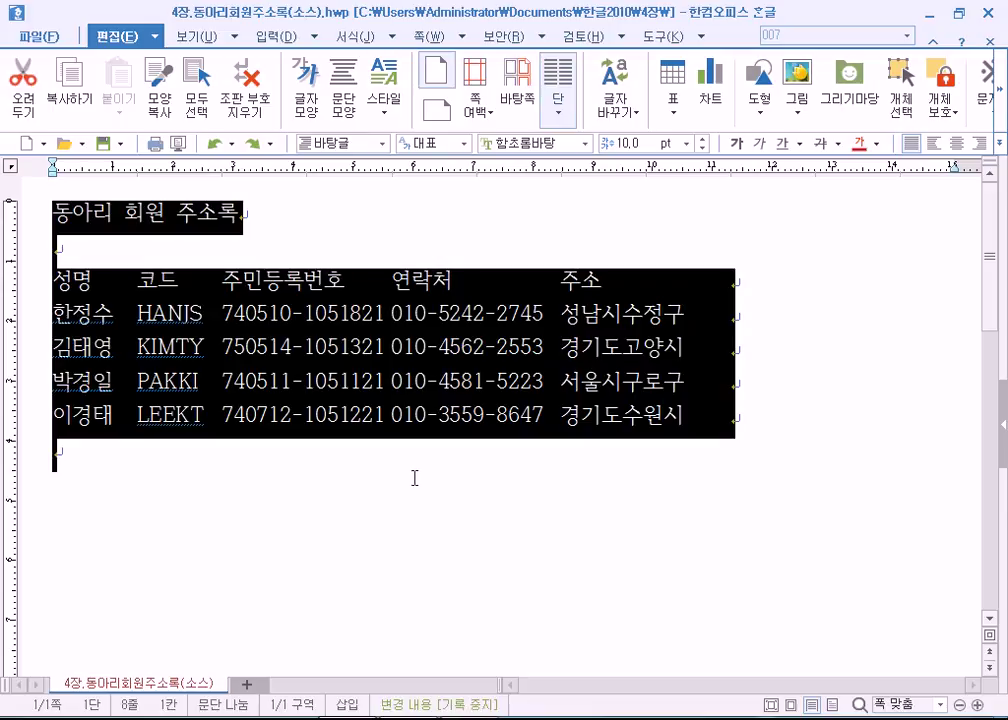
pyautogui.press('Delete')
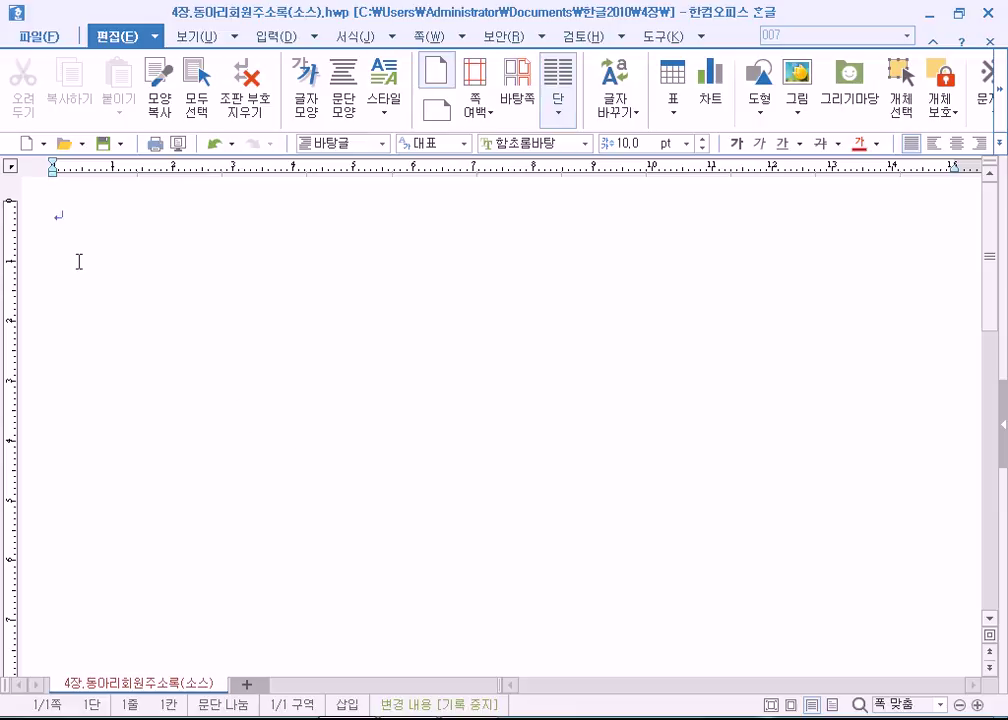
pyautogui.hotkey('ctrl', 'z')
pyautogui.click(117, 457)
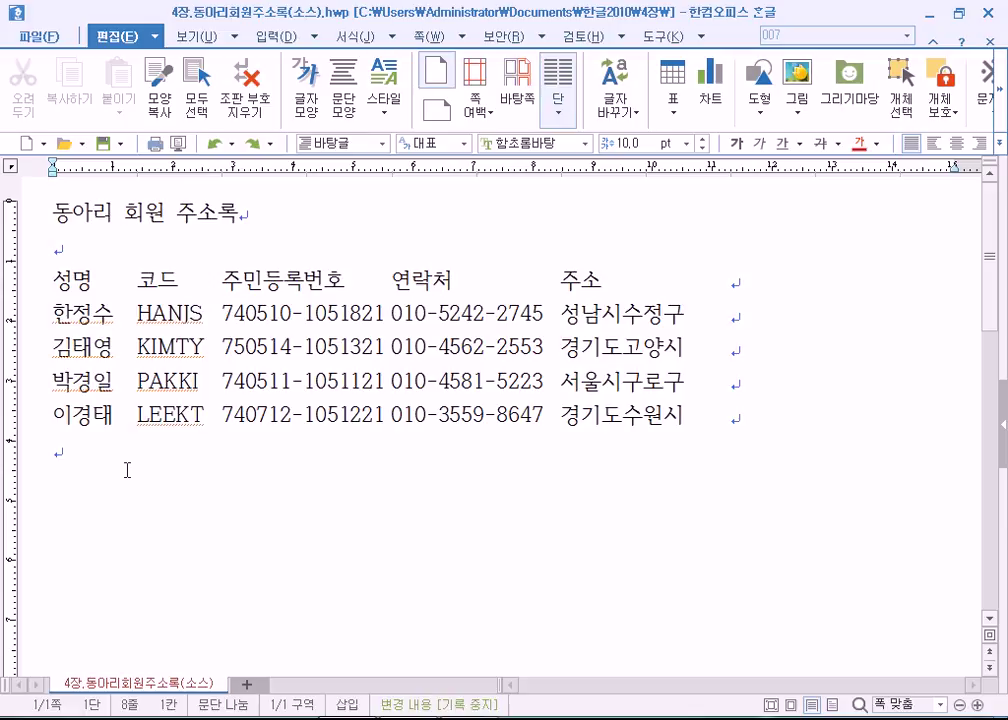
pyautogui.hotkey('ctrl', 'a')
pyautogui.press('Delete')
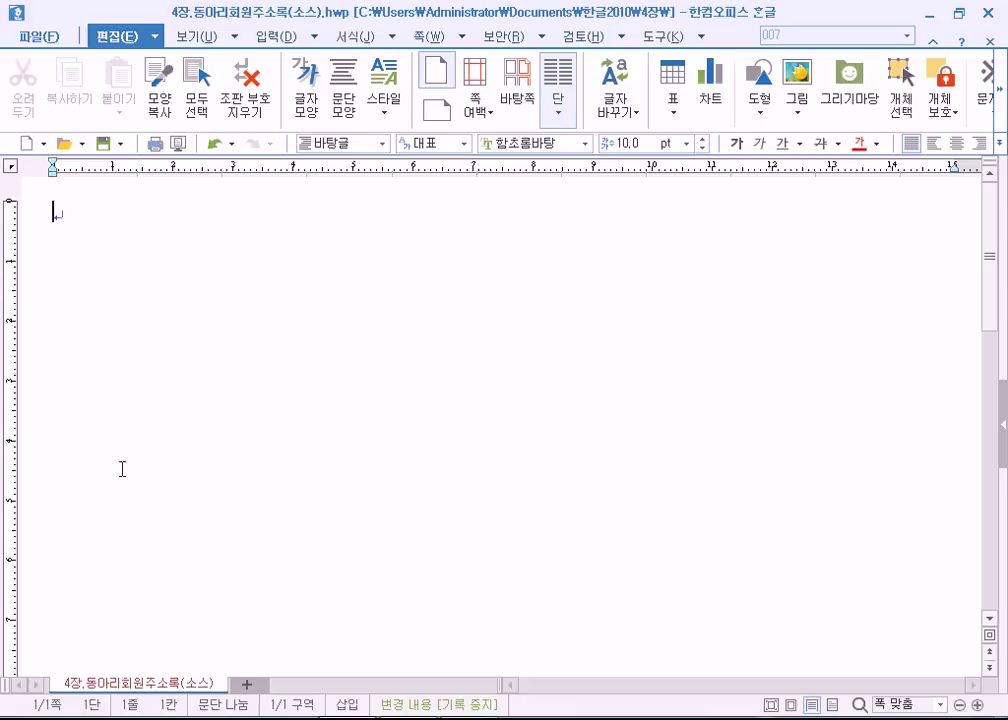
pyautogui.click(213, 143)
pyautogui.click(101, 455)
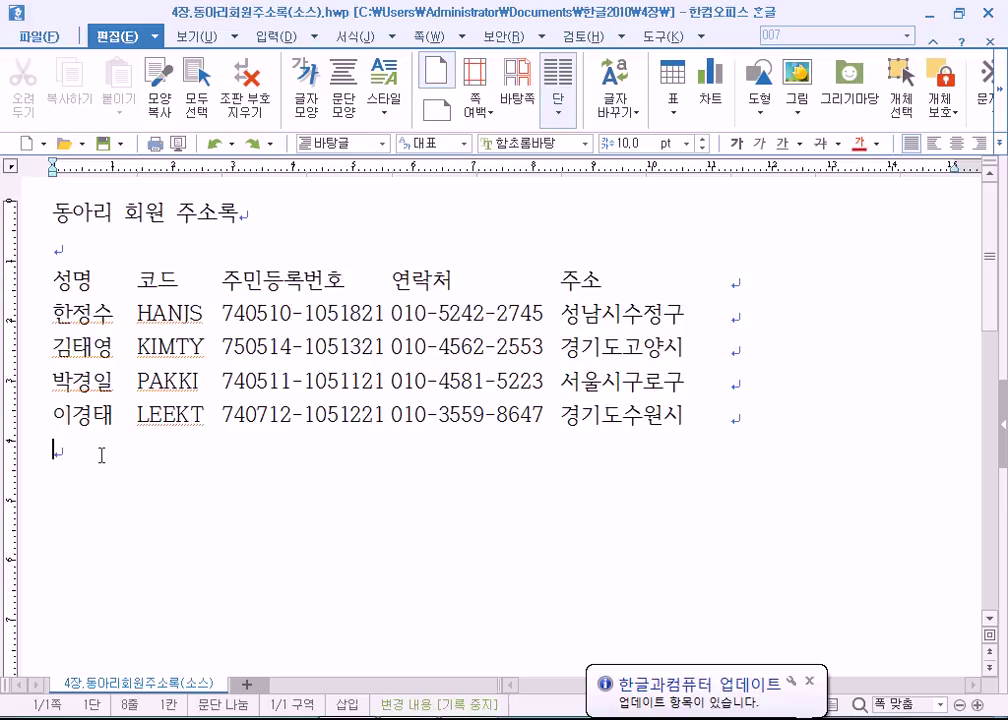
# Open find and replace (찾아 바꾸기) for the address list and set the search text to "-"
pyautogui.moveTo(292, 313); pyautogui.dragTo(303, 313)
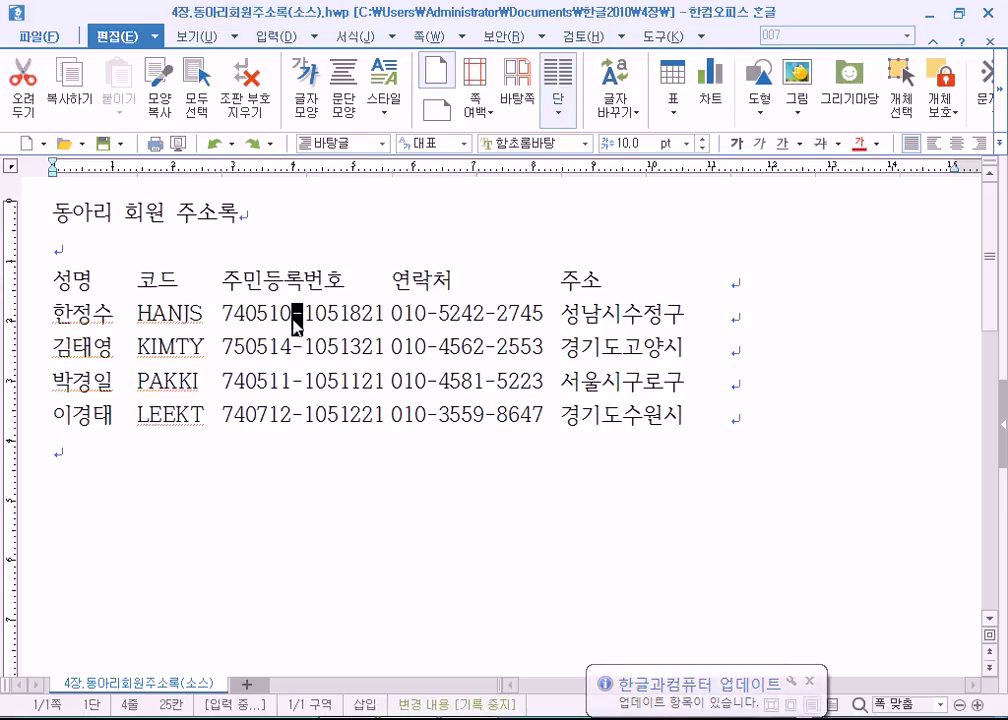
pyautogui.press('Left')
pyautogui.click(97, 220)
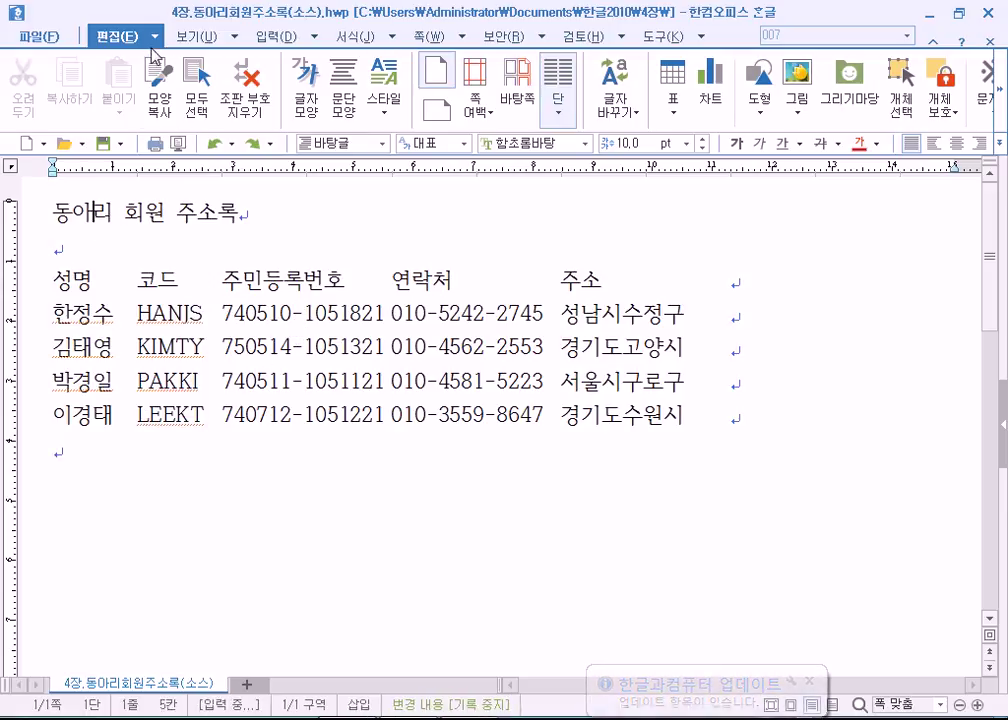
pyautogui.click(993, 85)
pyautogui.click(993, 85)
pyautogui.click(993, 85)
pyautogui.click(880, 113)
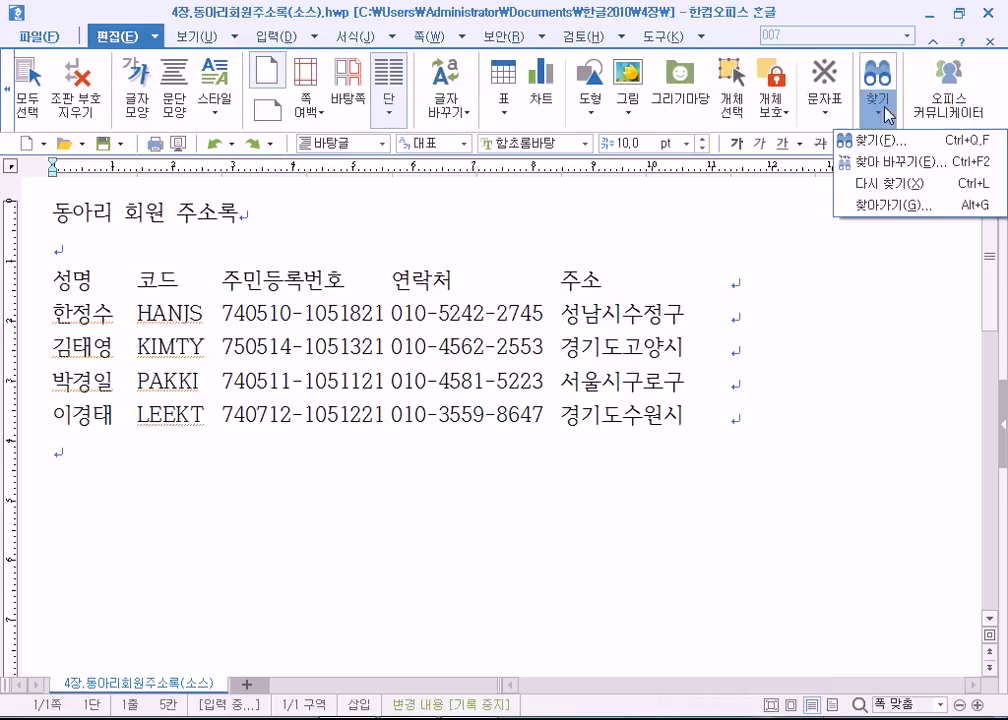
pyautogui.click(896, 162)
pyautogui.press('BackSpace')
pyautogui.write('-')
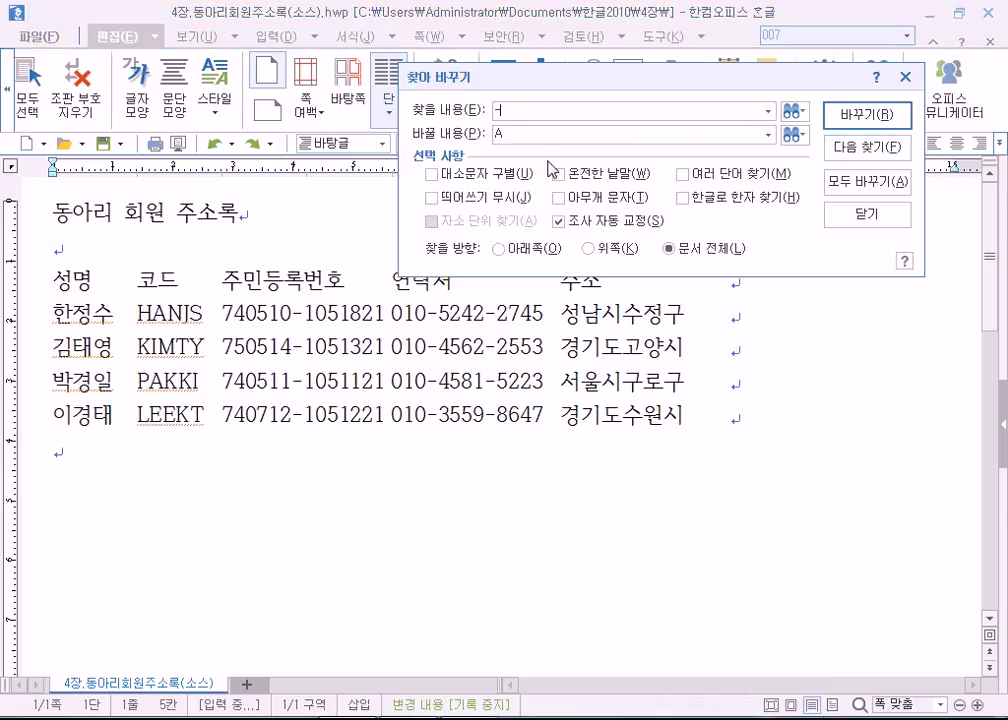
# Set the replacement text to ♠ from the full-width general symbols and replace every hyphen in the whole document
pyautogui.click(515, 134)
pyautogui.press('BackSpace')
pyautogui.rightClick(519, 140)
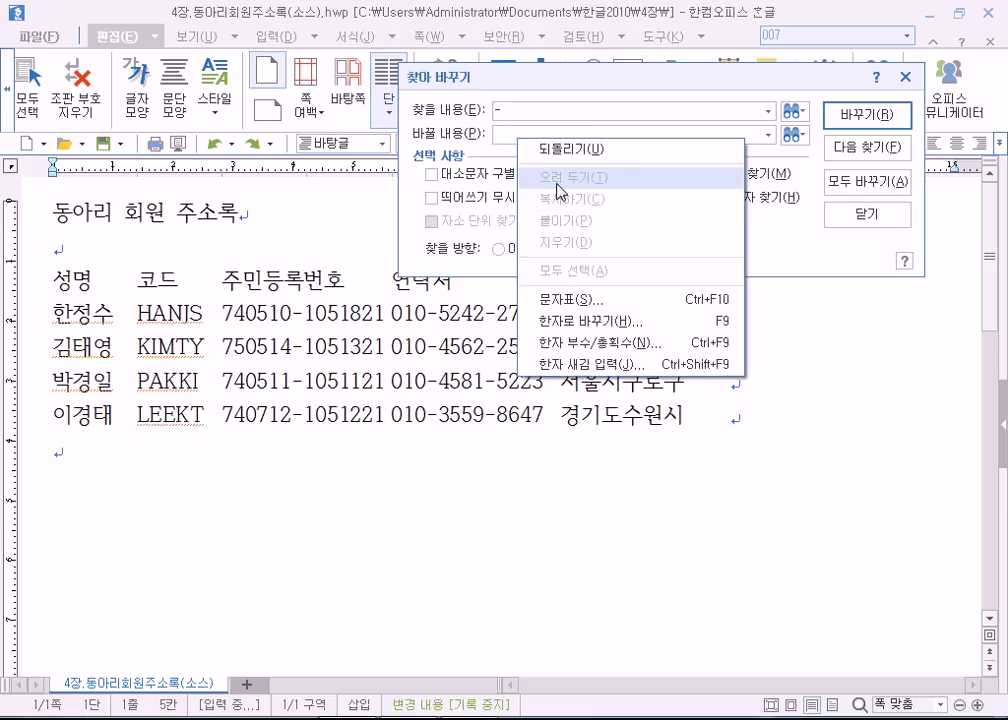
pyautogui.click(577, 296)
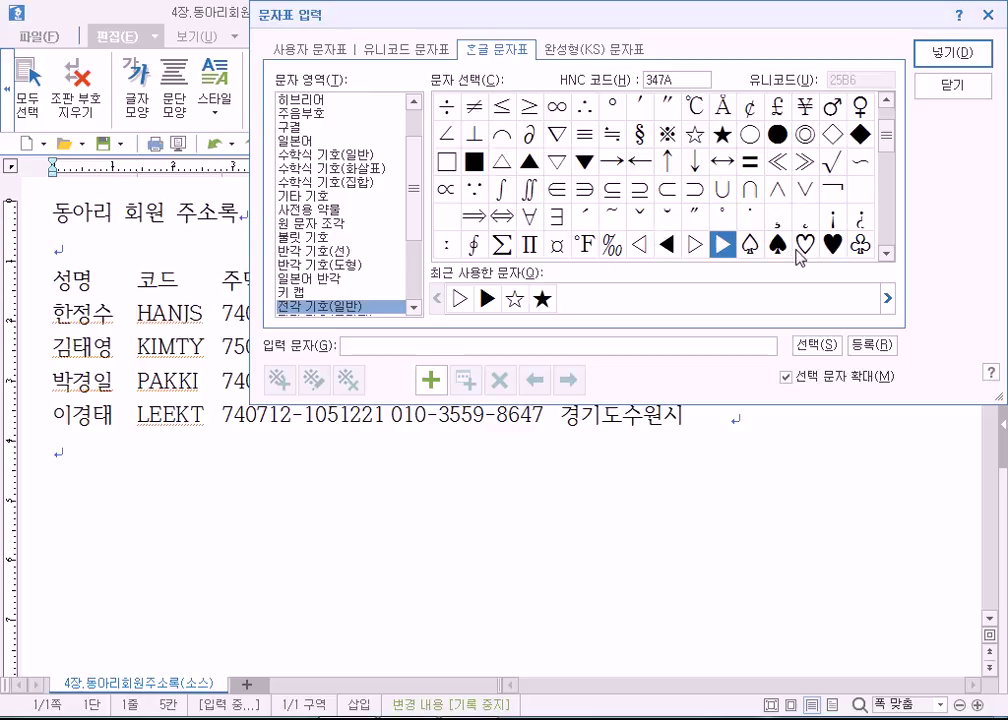
pyautogui.click(778, 250)
pyautogui.click(927, 58)
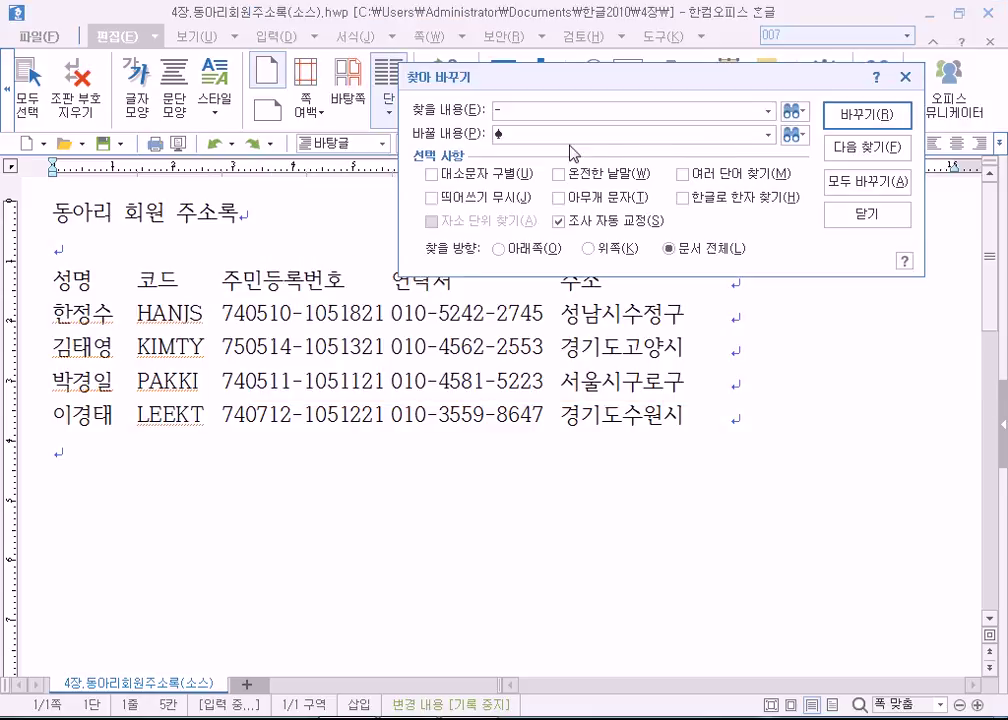
pyautogui.click(832, 183)
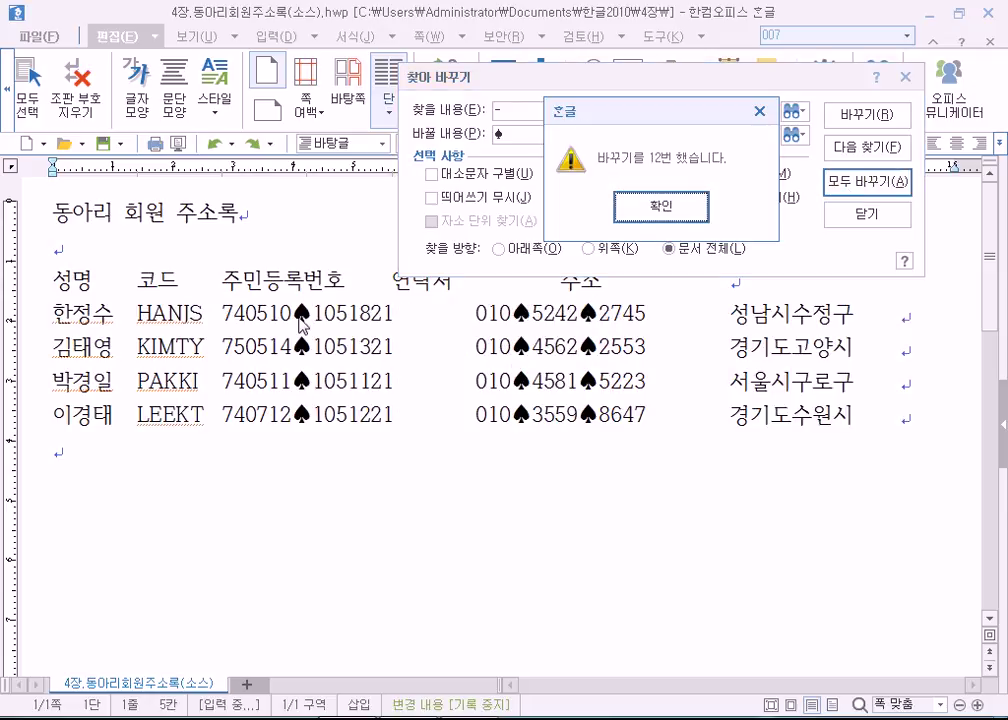
pyautogui.press('Return')
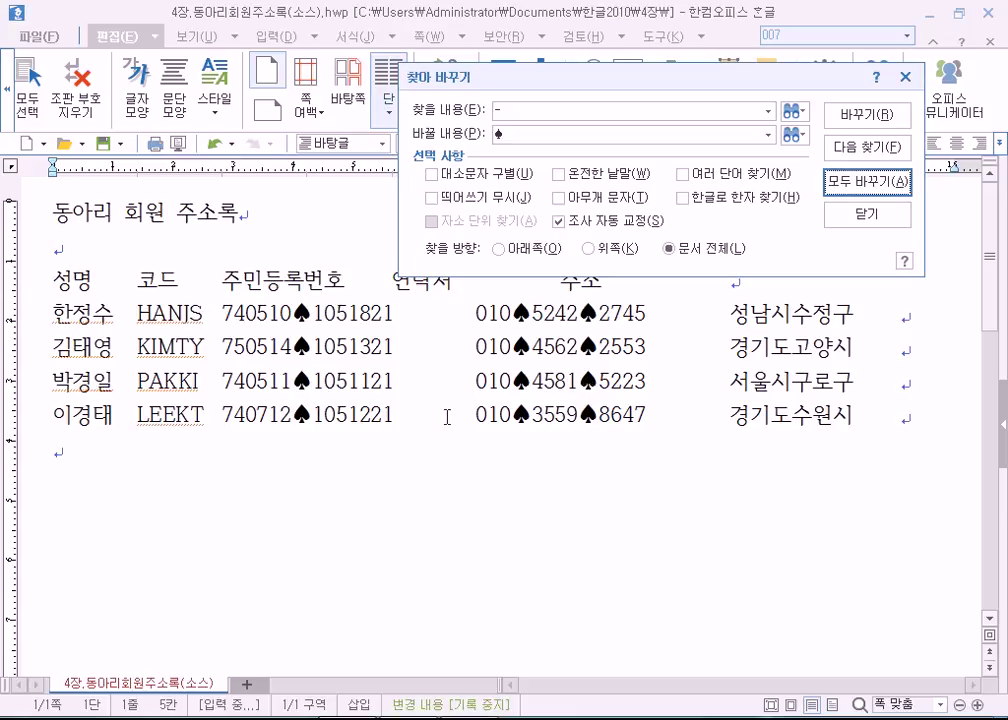
# Close find and replace and undo the replacement of the hyphens with ♠
pyautogui.press('Escape')
pyautogui.hotkey('ctrl', 'l')
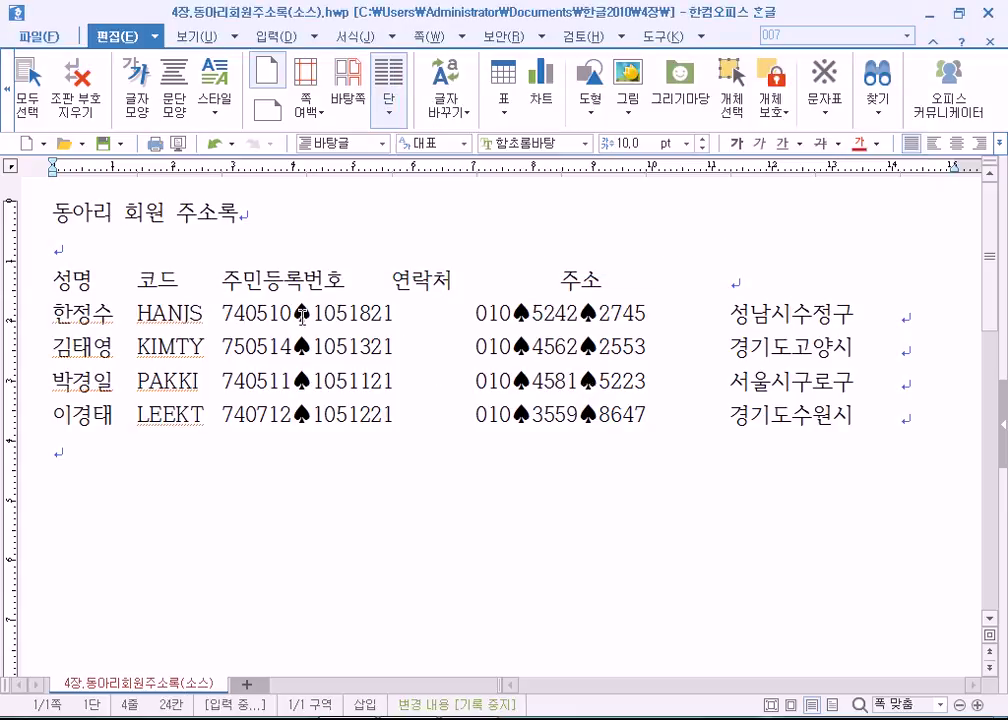
pyautogui.click(339, 383)
pyautogui.click(120, 36)
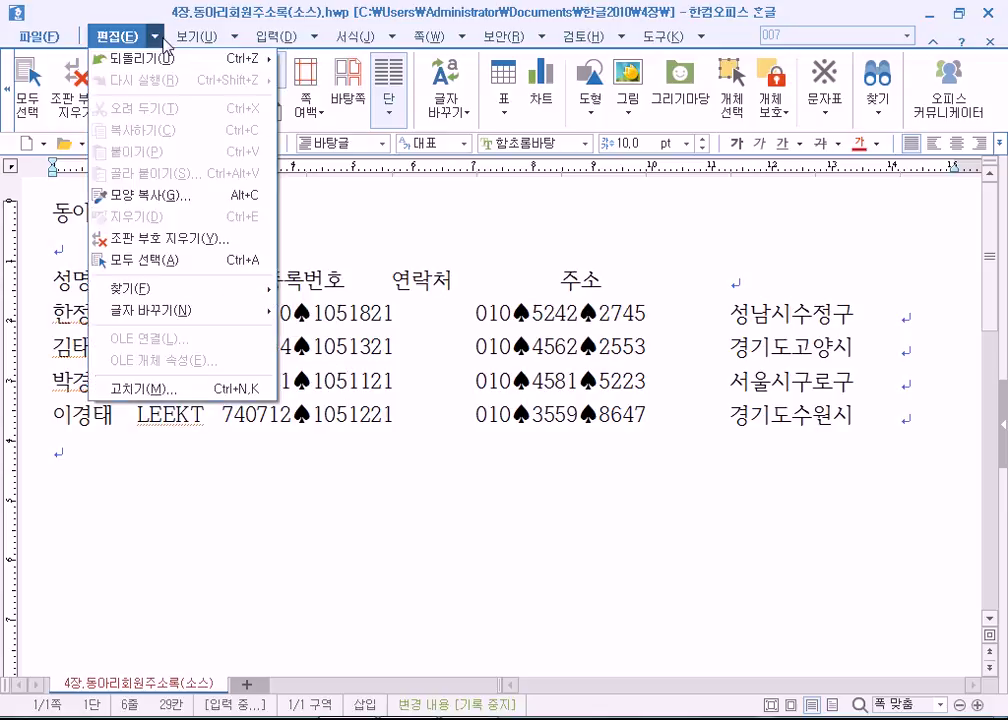
pyautogui.click(153, 142)
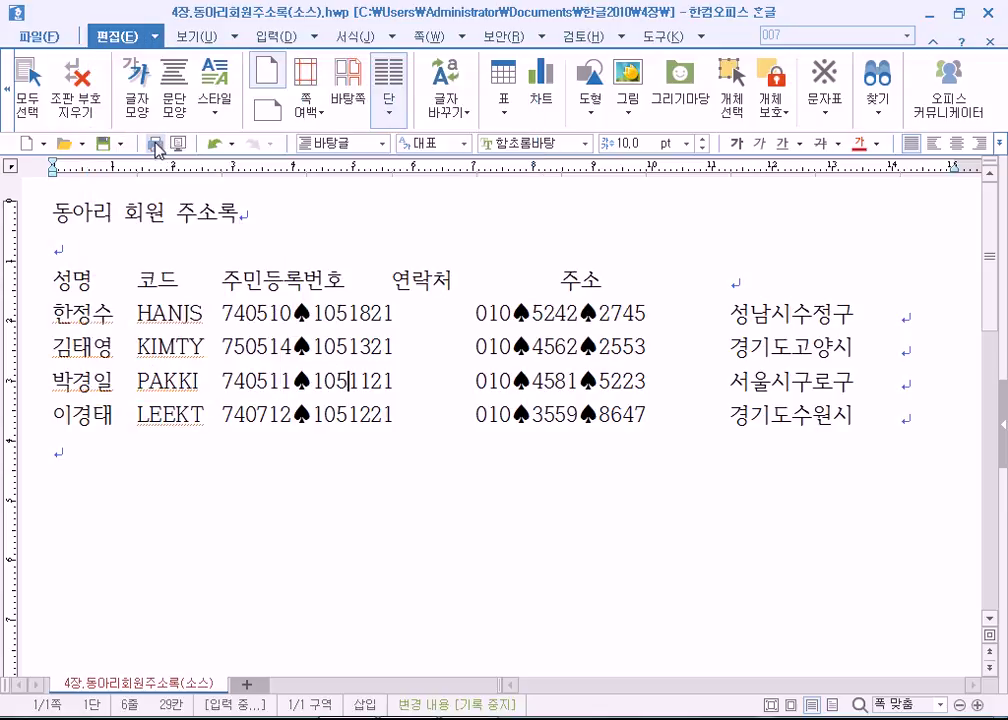
pyautogui.click(208, 144)
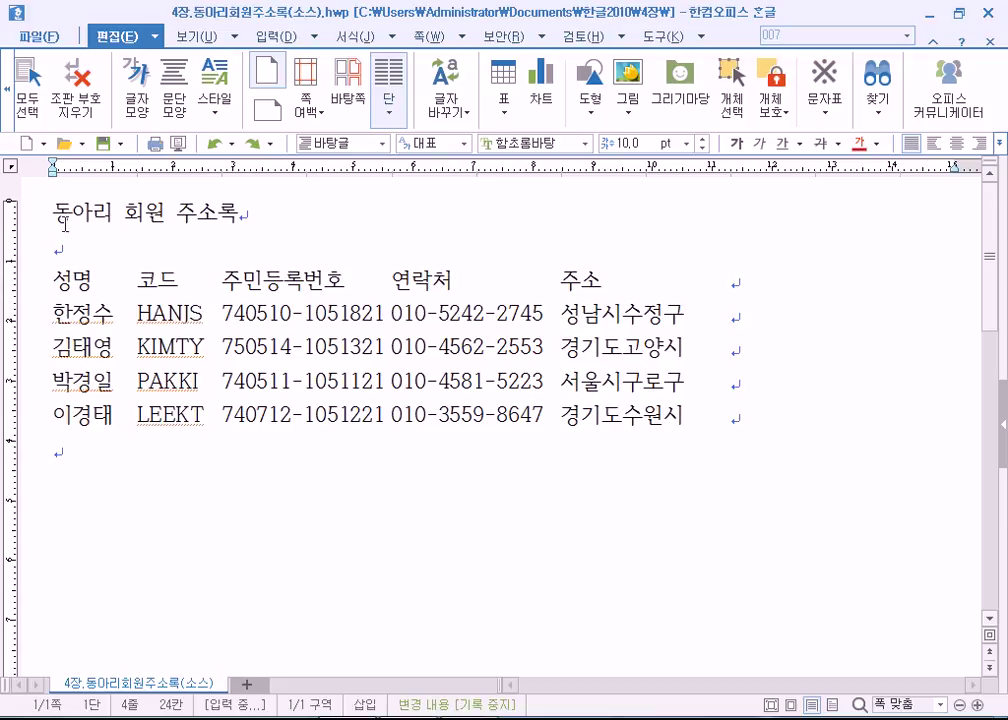
pyautogui.click(64, 145)
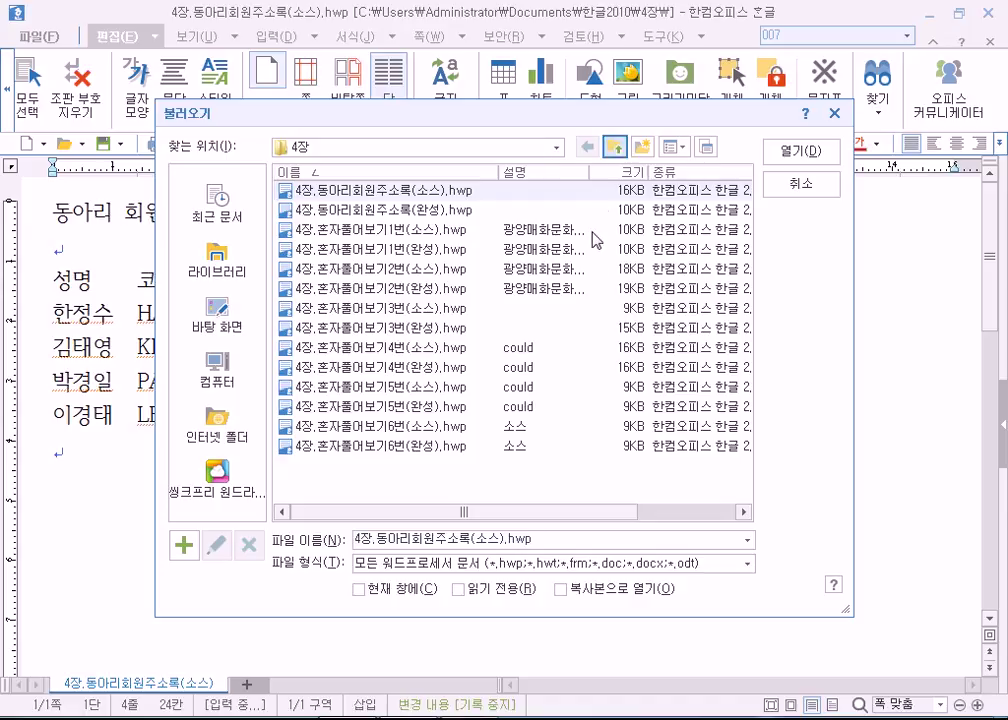
pyautogui.click(784, 183)
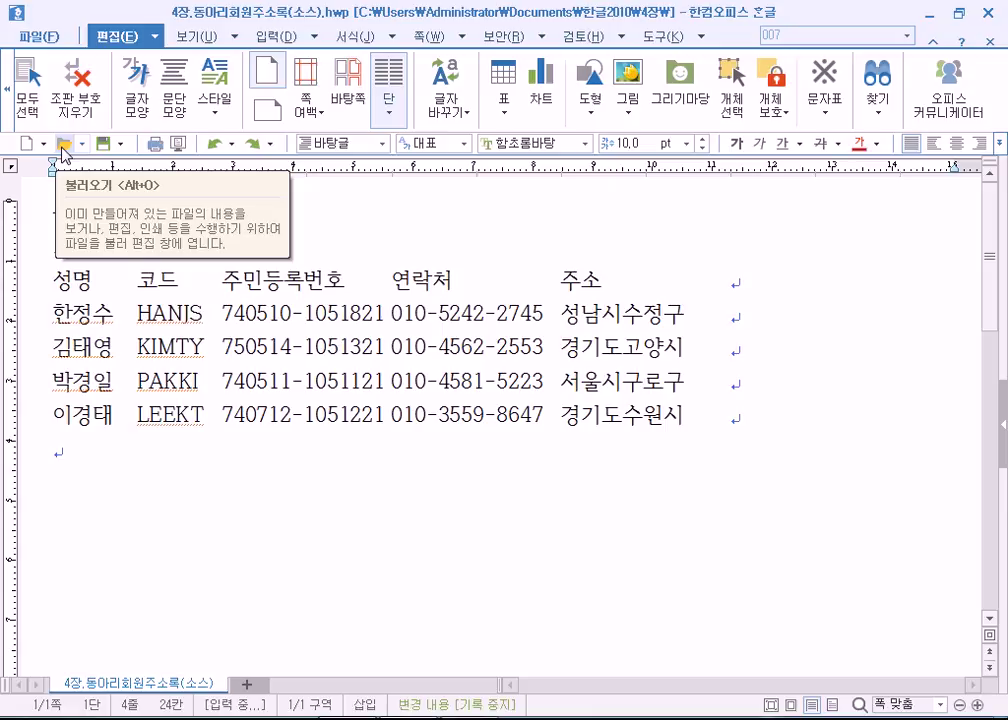
pyautogui.click(38, 36)
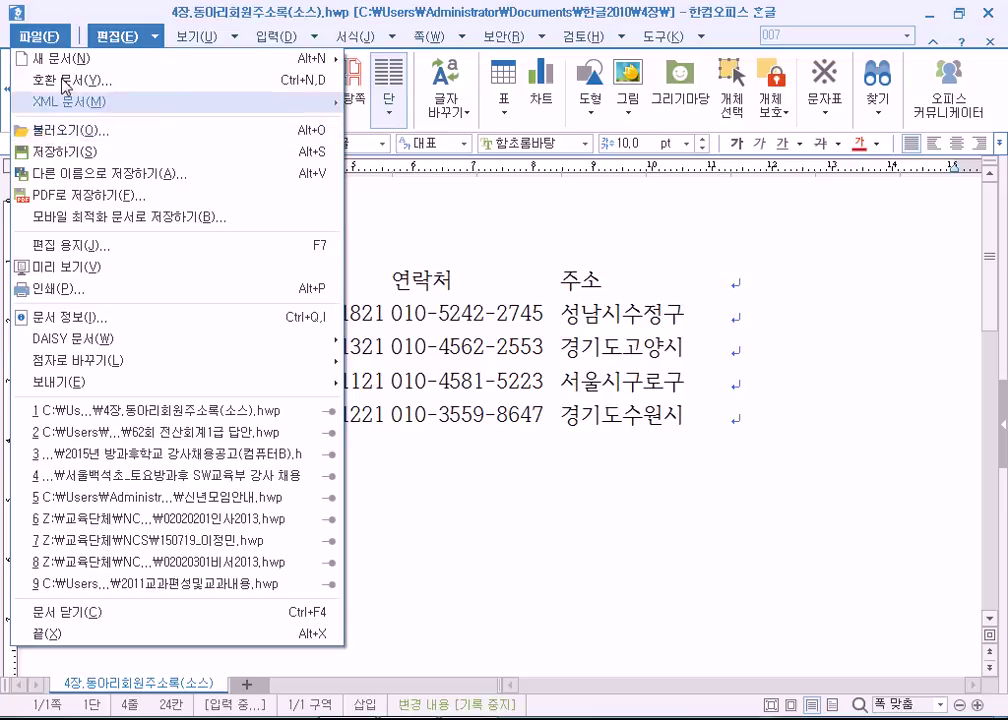
pyautogui.click(98, 9)
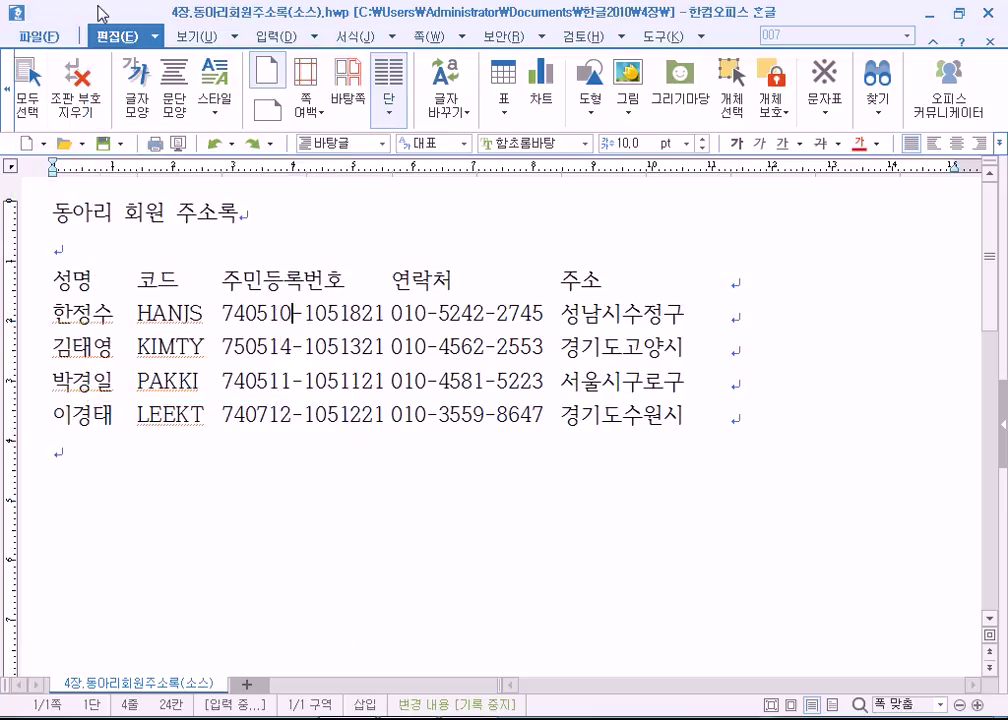
# Start opening another file and browse from the document library through 한글2010 to the 4장 folder
pyautogui.click(64, 147)
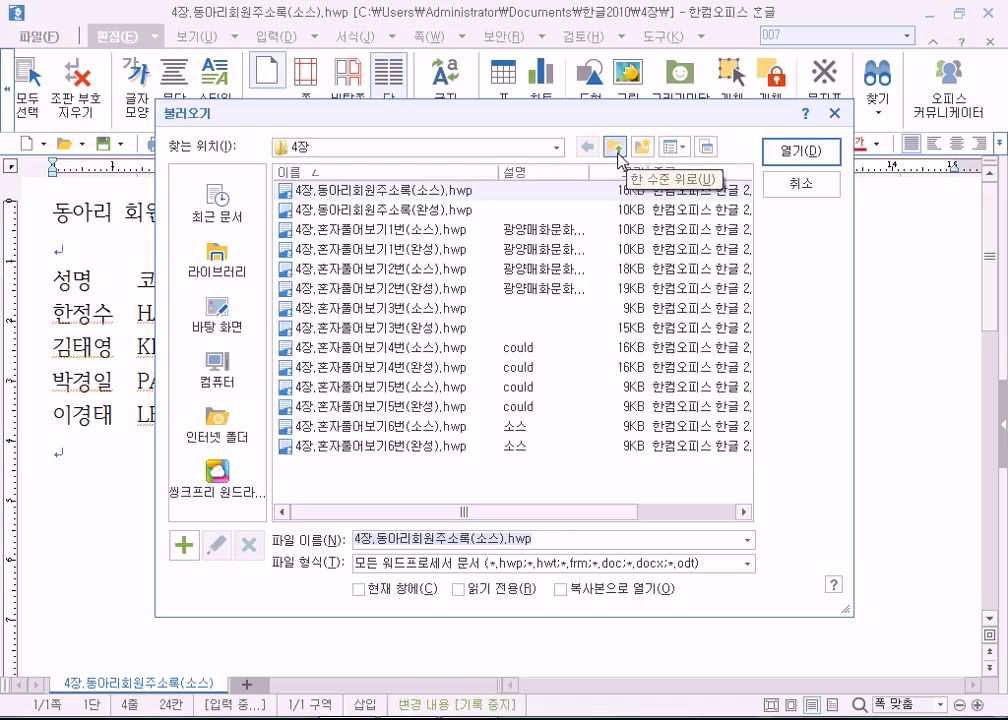
pyautogui.click(616, 150)
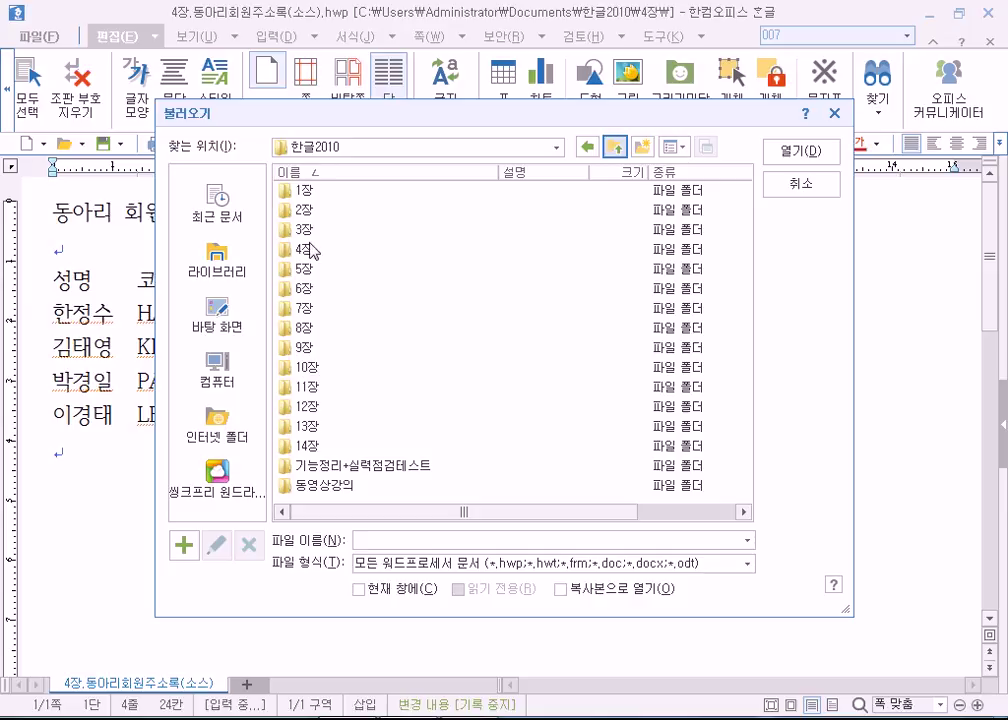
pyautogui.click(217, 260)
pyautogui.doubleClick(305, 190)
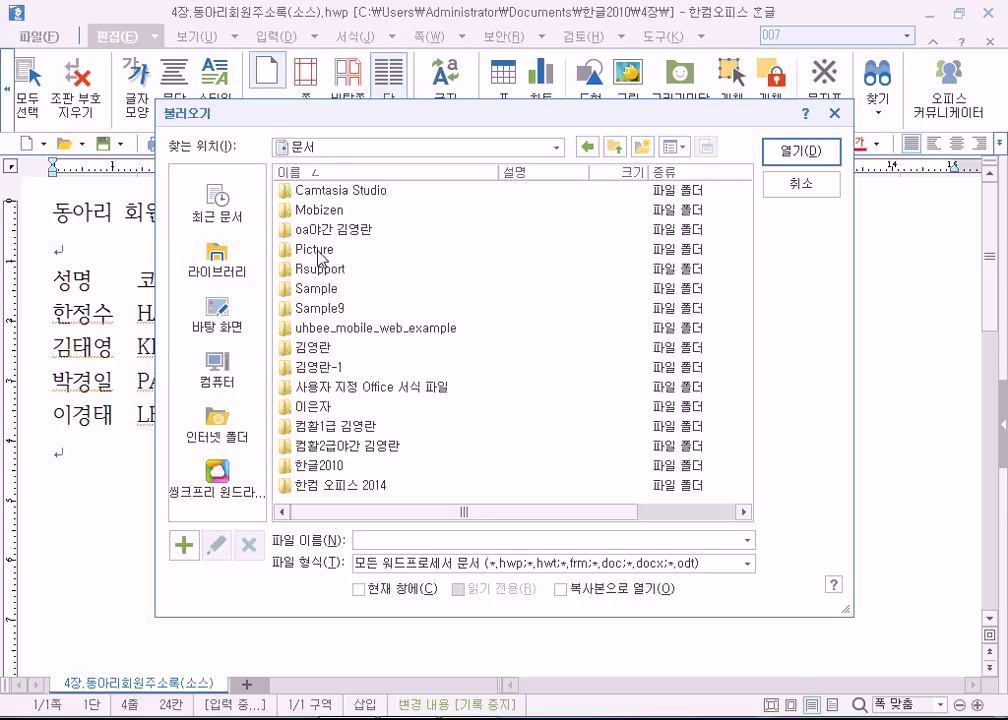
pyautogui.doubleClick(321, 466)
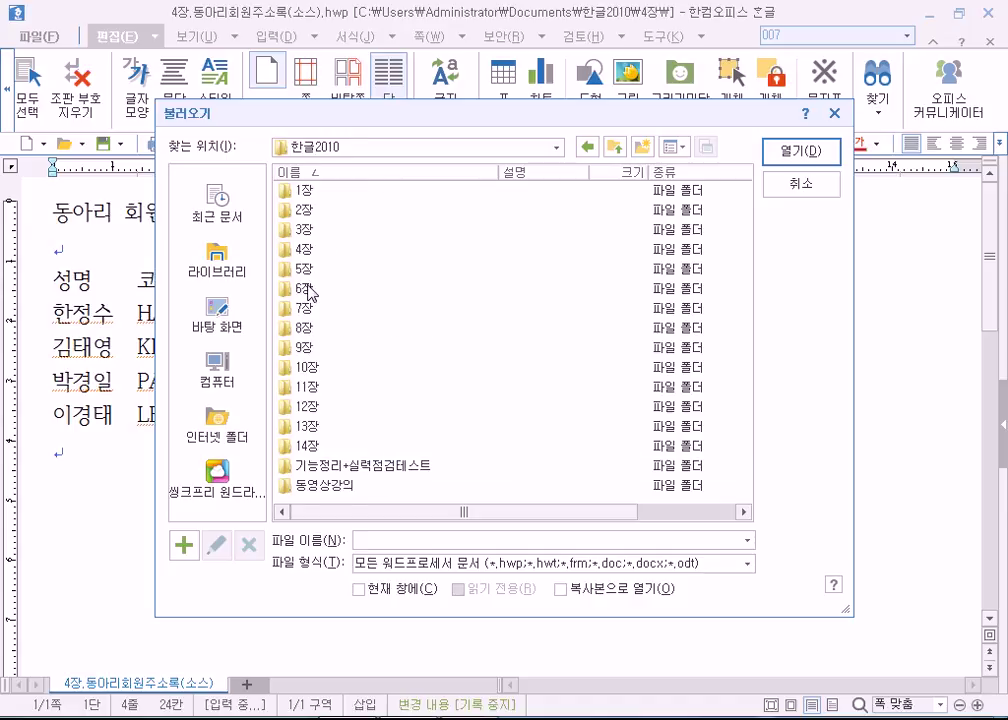
pyautogui.click(306, 252)
pyautogui.doubleClick(306, 256)
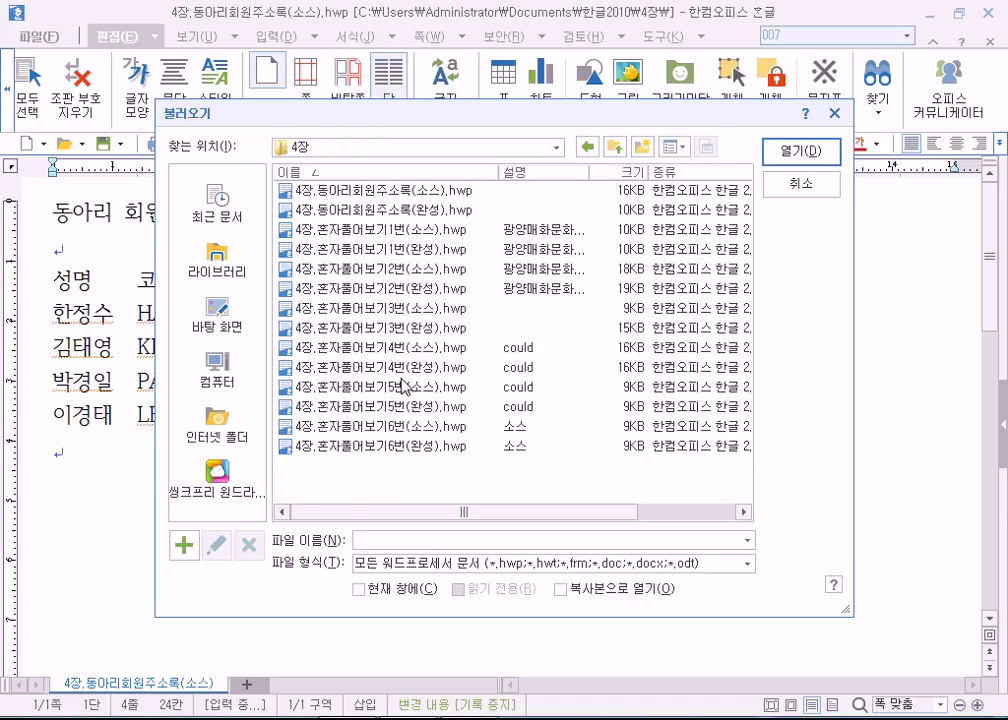
# Open 5장.교육과정안내(소스).hwp from the 5장 folder of 한글2010 and place the cursor in the 교육소개 paragraph
pyautogui.click(616, 150)
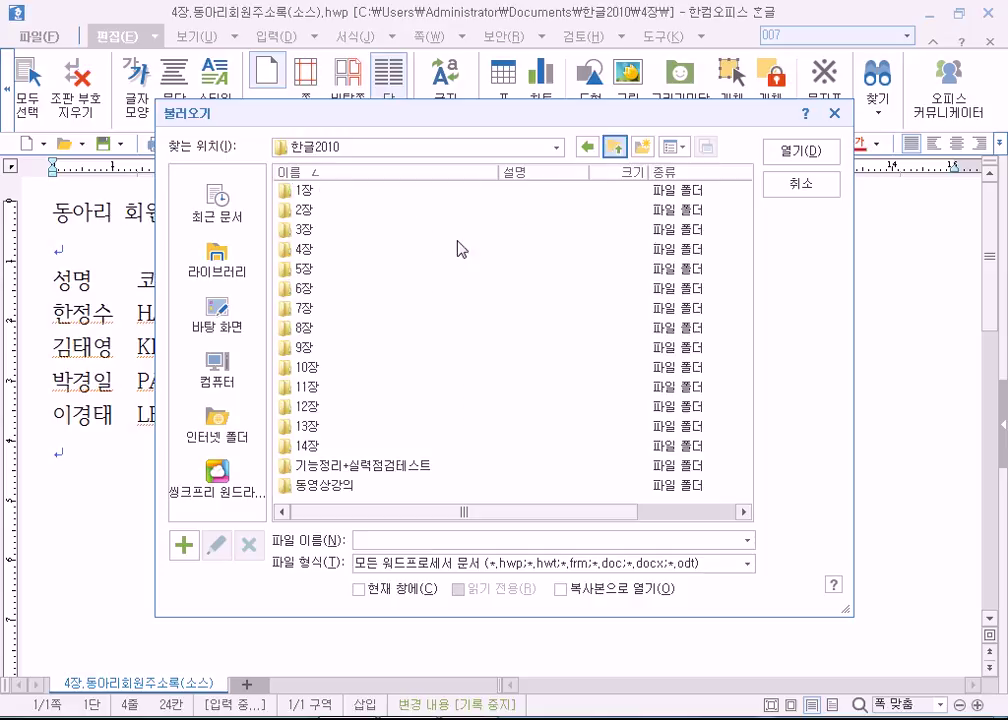
pyautogui.click(297, 269)
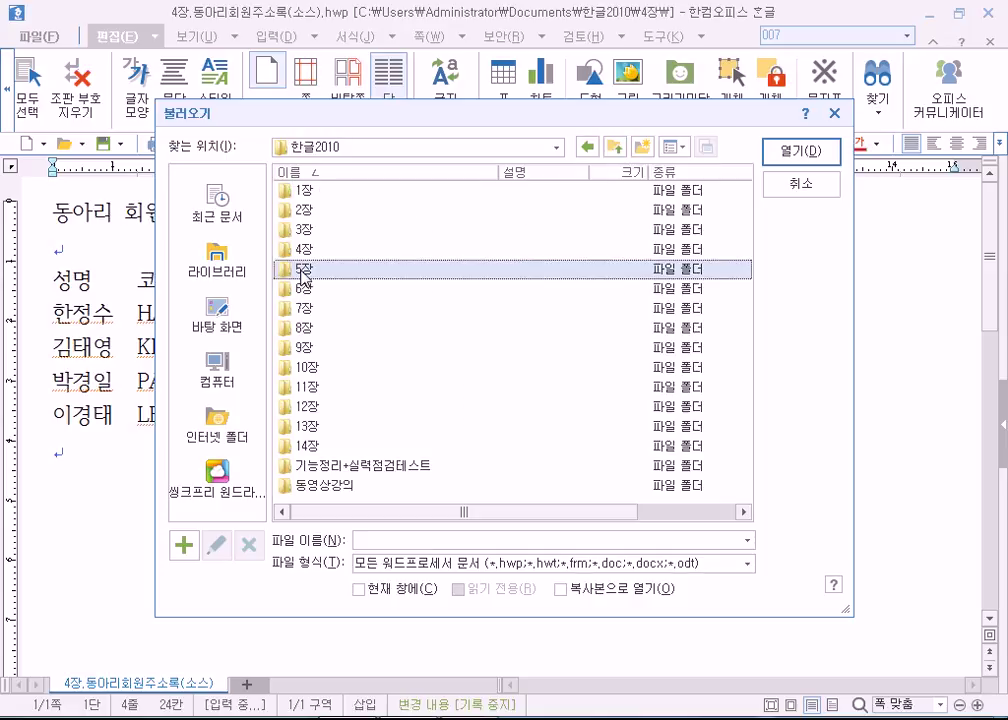
pyautogui.doubleClick(297, 269)
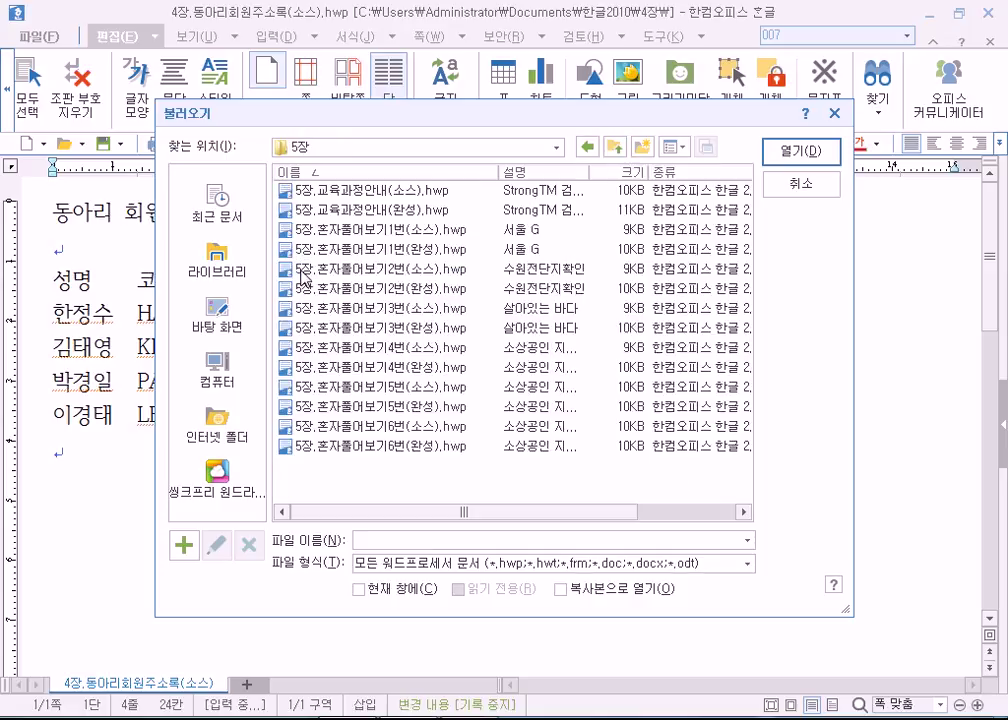
pyautogui.click(376, 193)
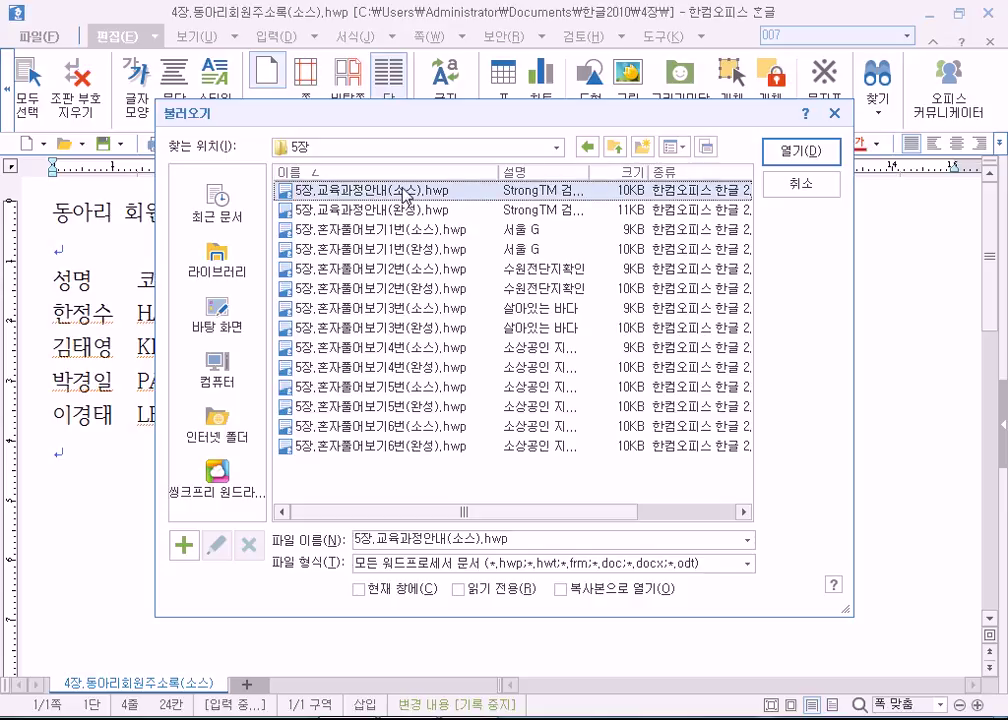
pyautogui.doubleClick(404, 191)
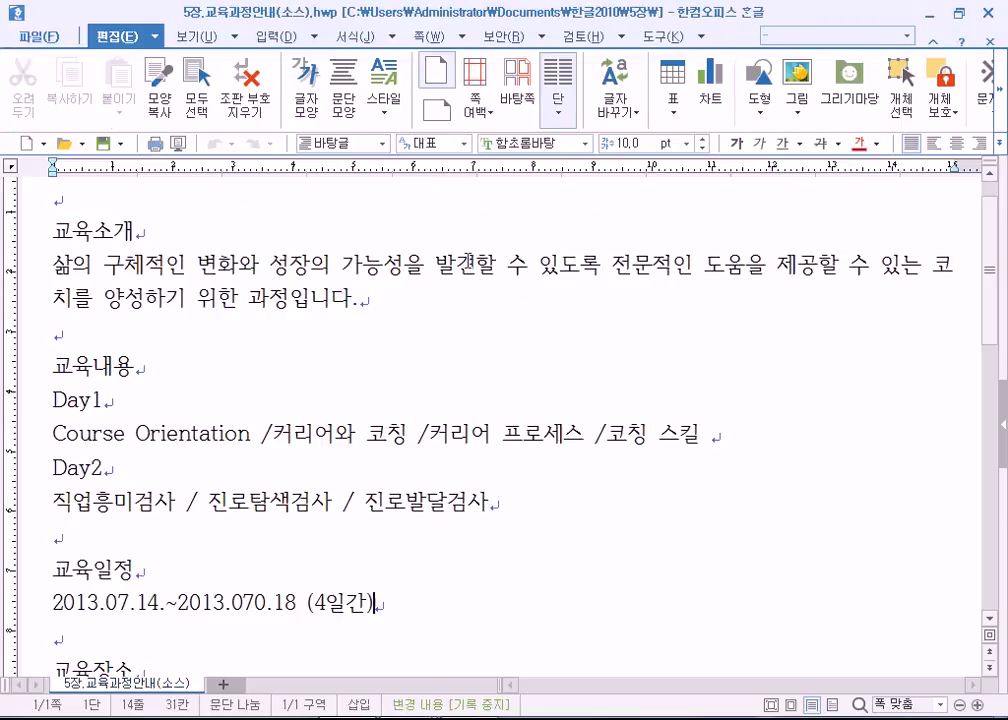
pyautogui.scroll(2, 349, 490)
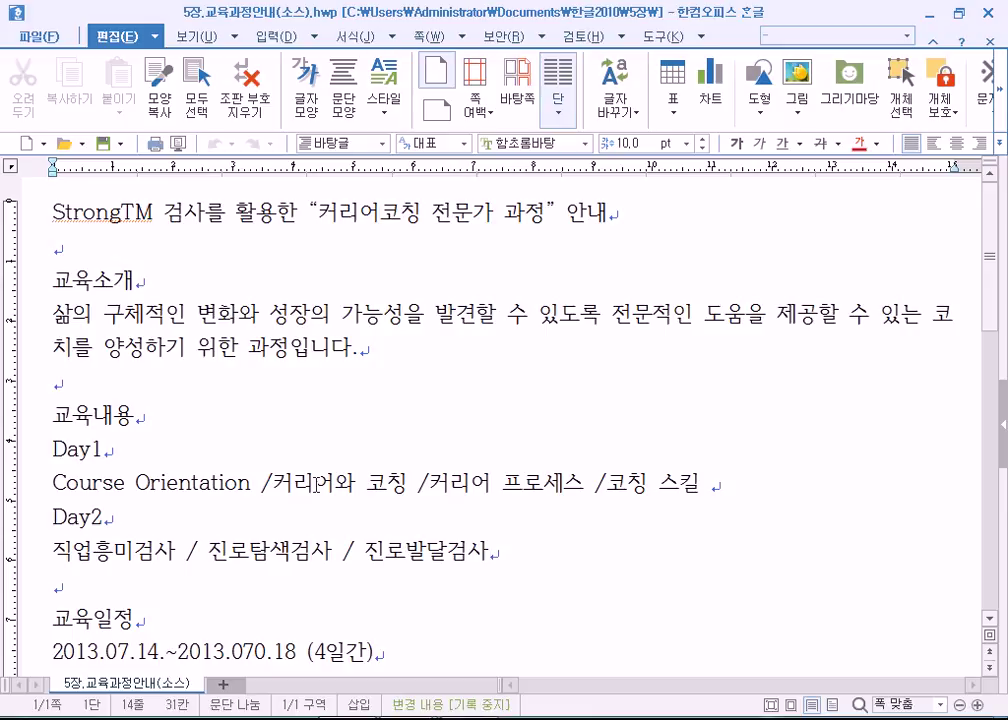
pyautogui.click(152, 353)
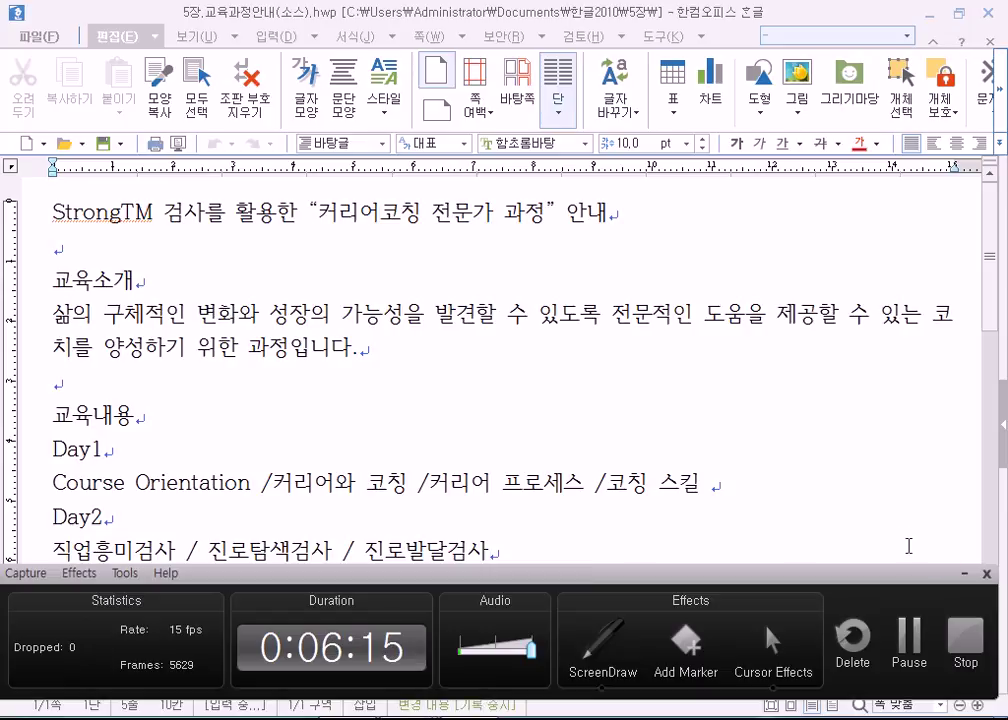
pyautogui.click(964, 574)
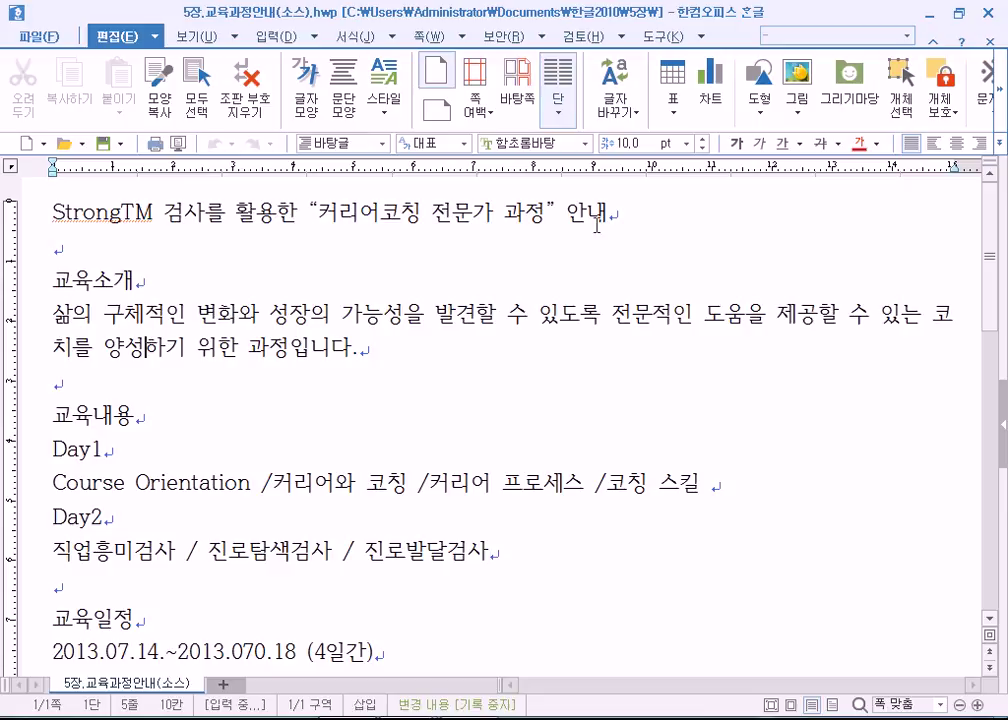
# Look through the course guide from its title to the 교육장소 address line and return to the 교육소개 section
pyautogui.moveTo(70, 290); pyautogui.dragTo(110, 452)
pyautogui.scroll(-4, 148, 490)
pyautogui.click(731, 381)
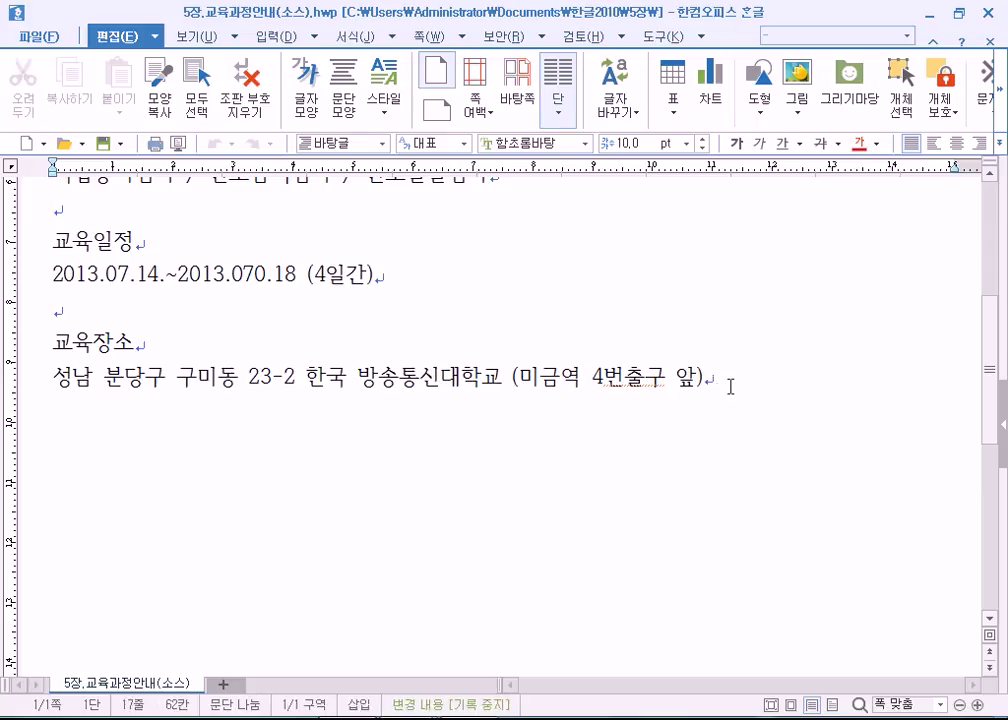
pyautogui.scroll(4, 677, 441)
pyautogui.click(367, 285)
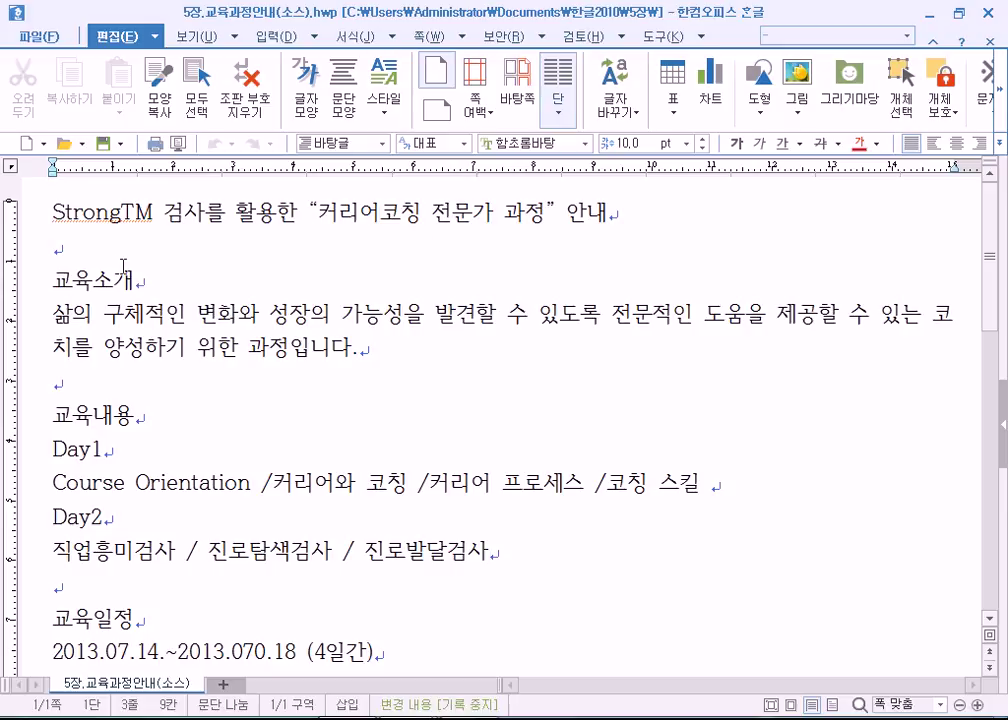
# Examine the title line and the section headings 교육소개, 교육내용 and 교육일정 by selecting them one after another
pyautogui.click(50, 212)
pyautogui.moveTo(50, 212); pyautogui.dragTo(689, 240)
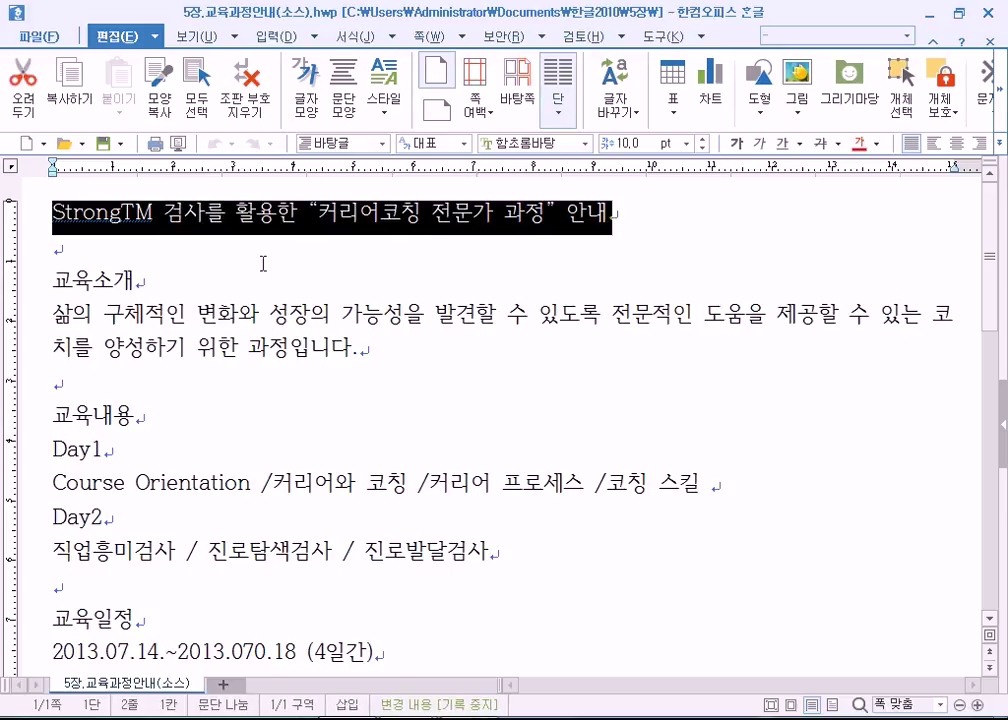
pyautogui.click(209, 266)
pyautogui.doubleClick(92, 284)
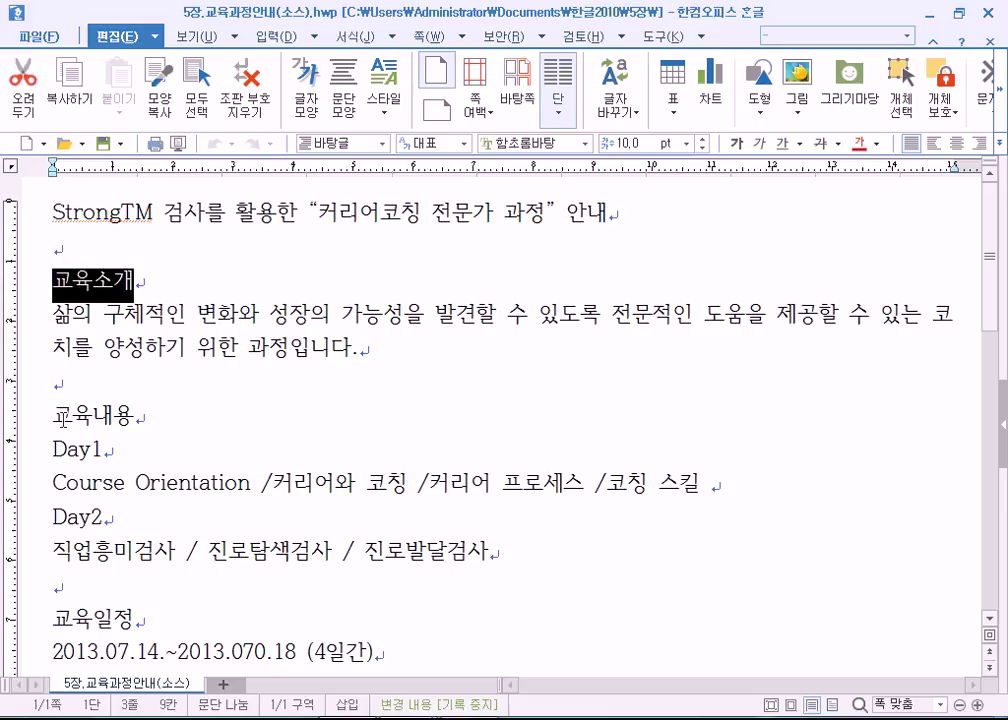
pyautogui.doubleClick(100, 420)
pyautogui.doubleClick(60, 624)
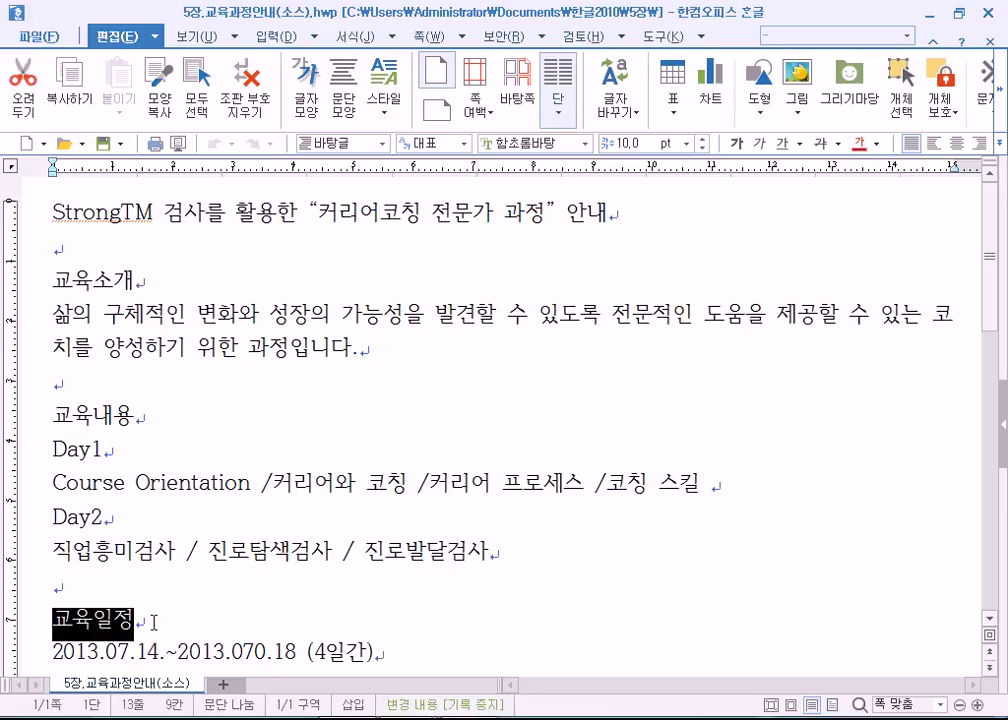
pyautogui.scroll(-5, 198, 562)
pyautogui.scroll(3, 60, 370)
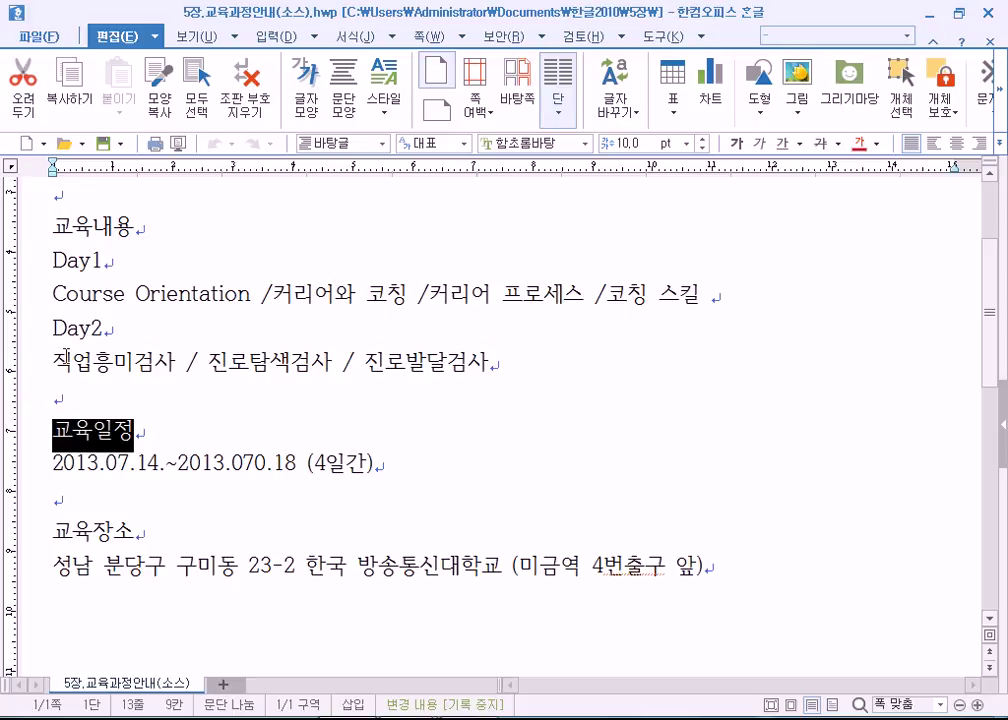
pyautogui.scroll(2, 66, 355)
# Examine the 교육소개 heading, the Day1 and Day2 lines, the introduction paragraph and the address line under 교육장소
pyautogui.doubleClick(53, 280)
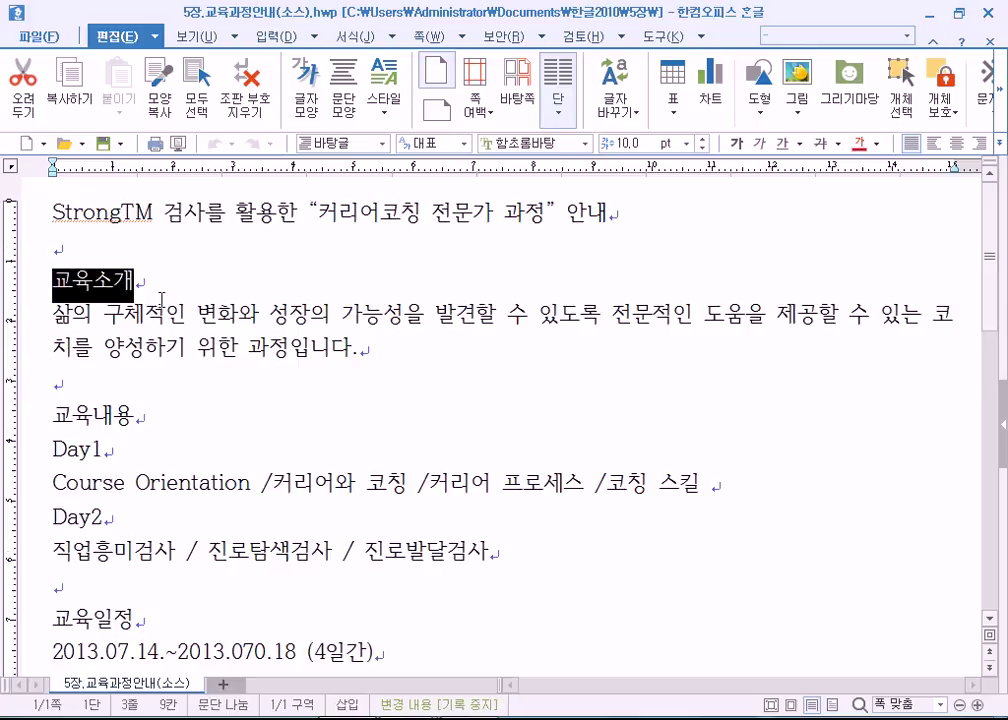
pyautogui.doubleClick(75, 450)
pyautogui.click(55, 516)
pyautogui.moveTo(55, 516); pyautogui.dragTo(127, 518)
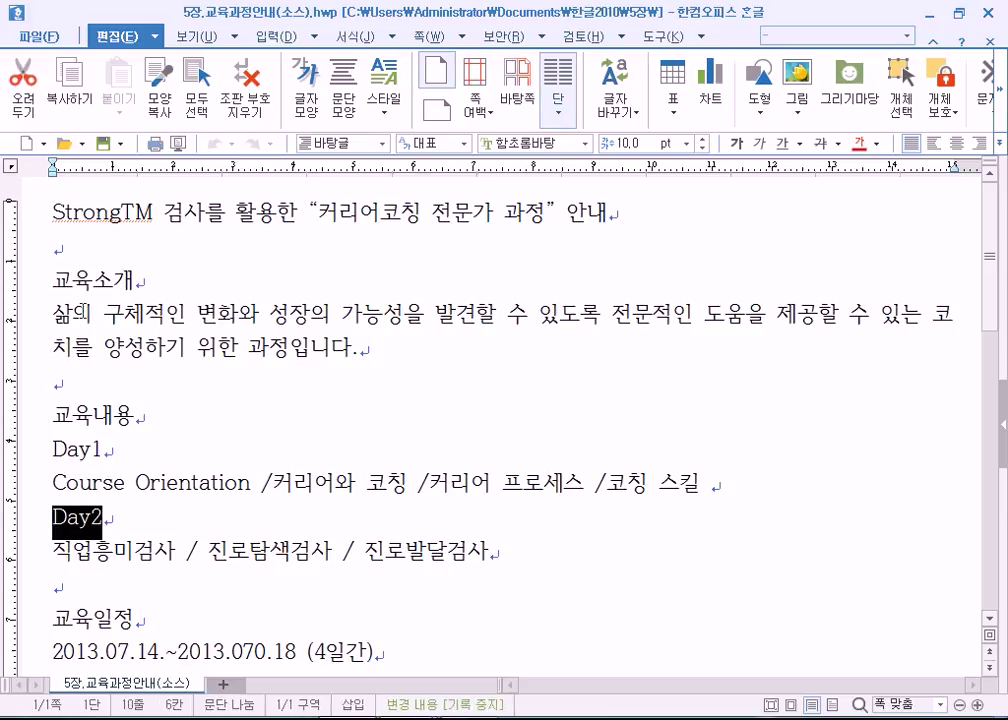
pyautogui.moveTo(54, 305); pyautogui.dragTo(277, 388)
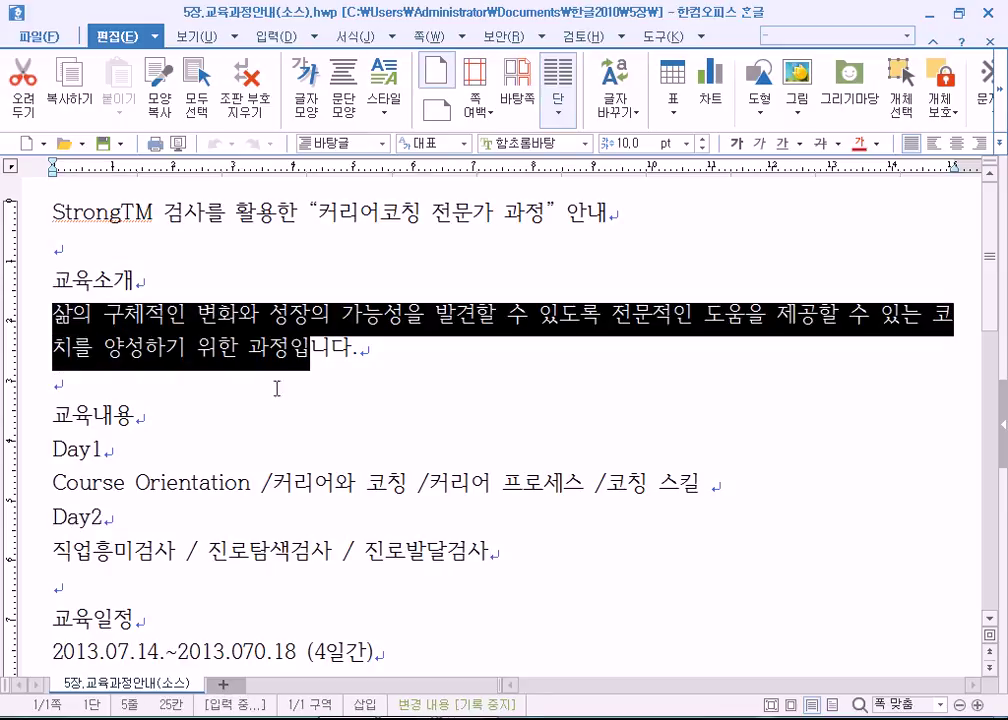
pyautogui.scroll(-3, 136, 549)
pyautogui.moveTo(69, 470); pyautogui.dragTo(194, 470)
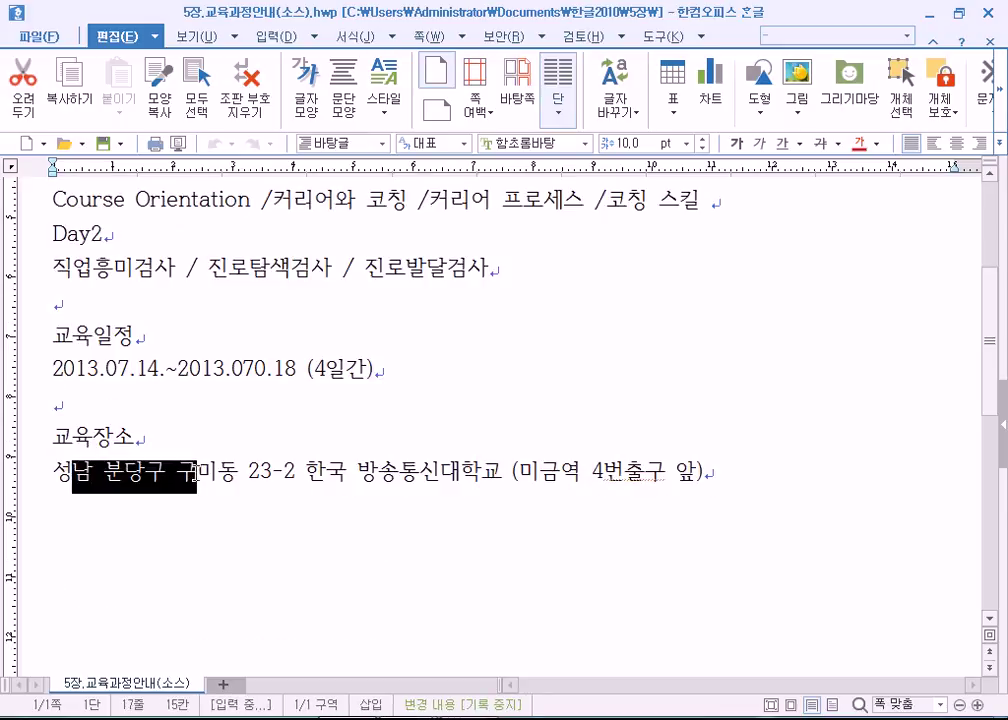
pyautogui.scroll(3, 205, 467)
# Format the title line in bold 함초롬돋움 at 12 pt
pyautogui.moveTo(52, 212); pyautogui.dragTo(654, 220)
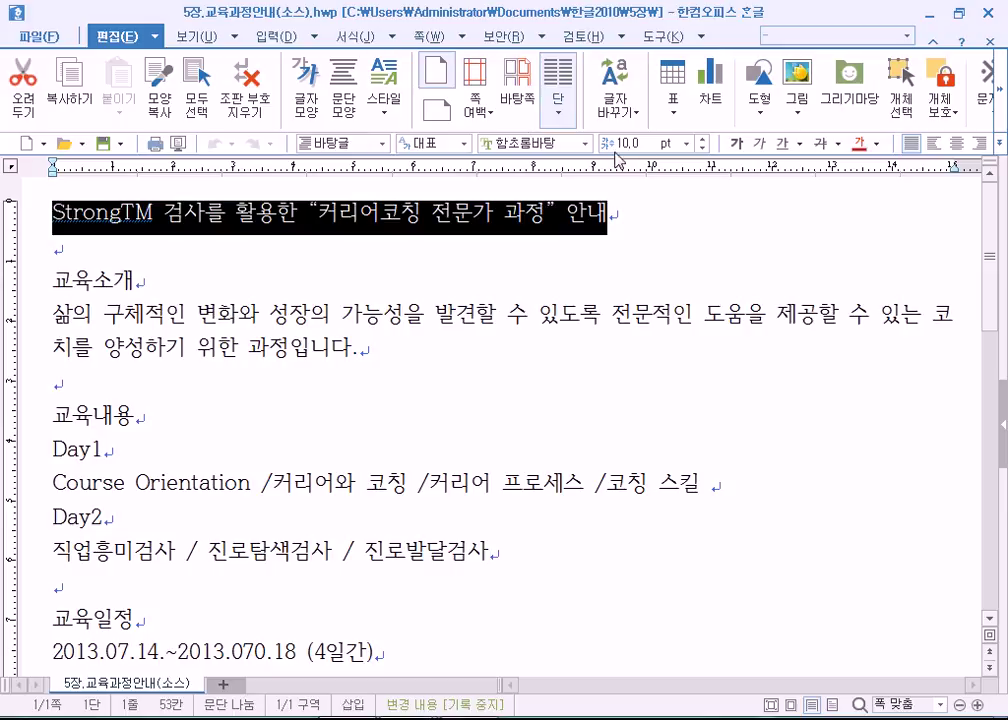
pyautogui.click(742, 147)
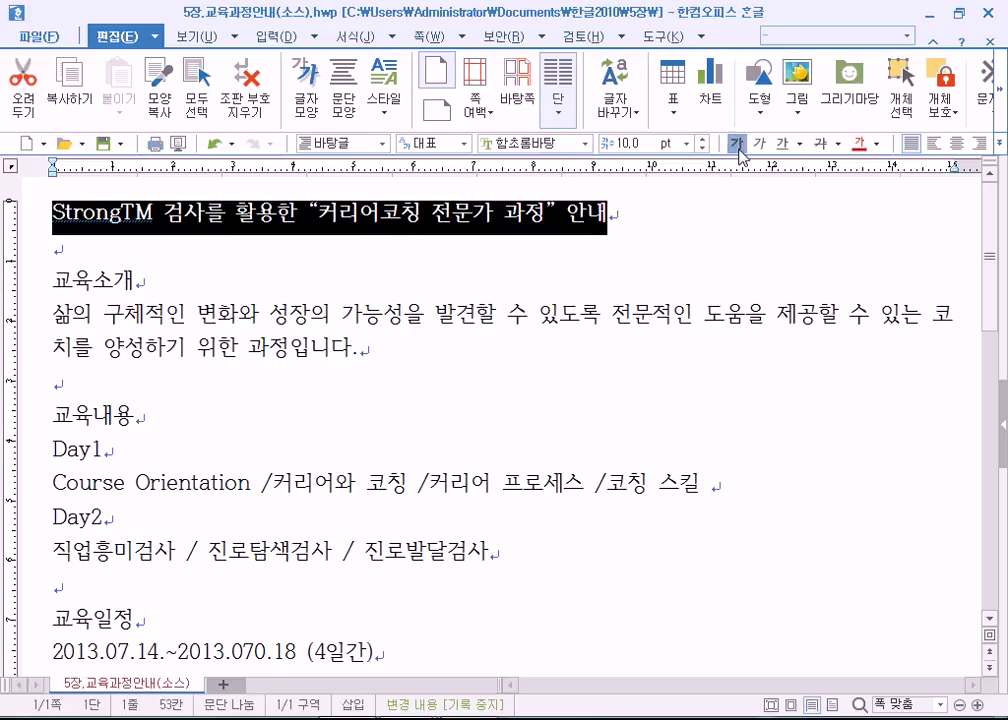
pyautogui.click(586, 145)
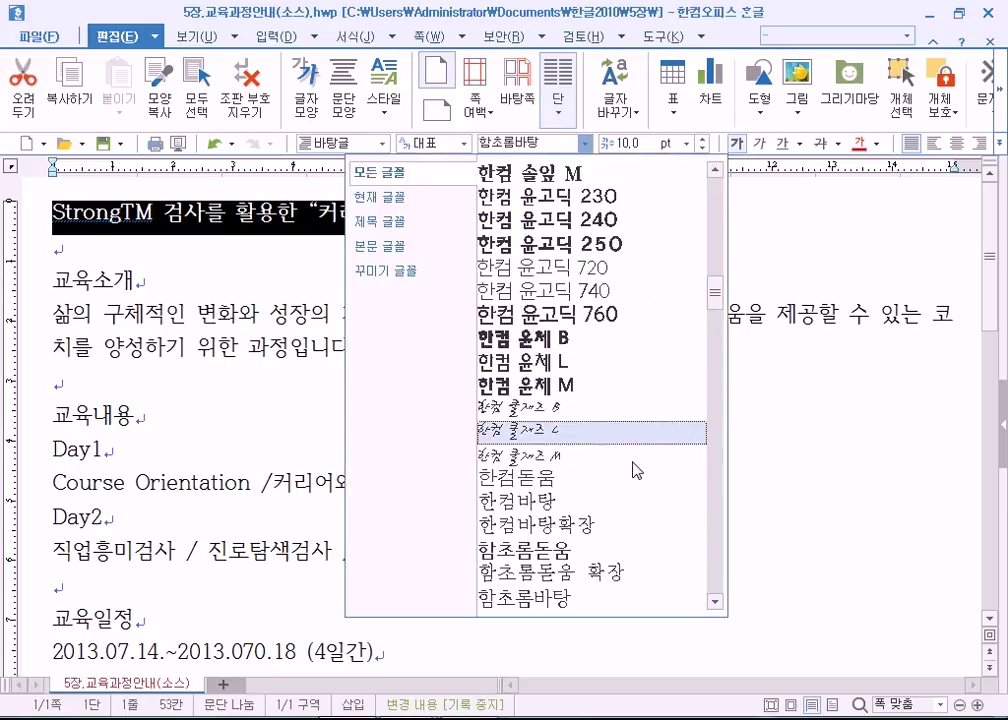
pyautogui.click(562, 552)
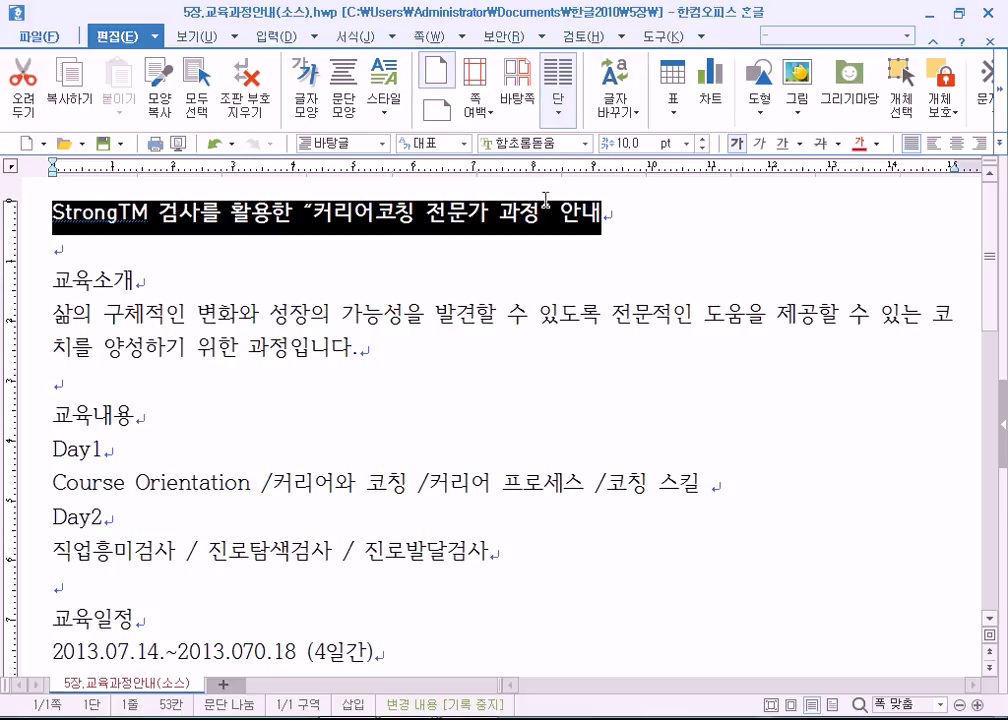
pyautogui.click(704, 139)
pyautogui.click(704, 139)
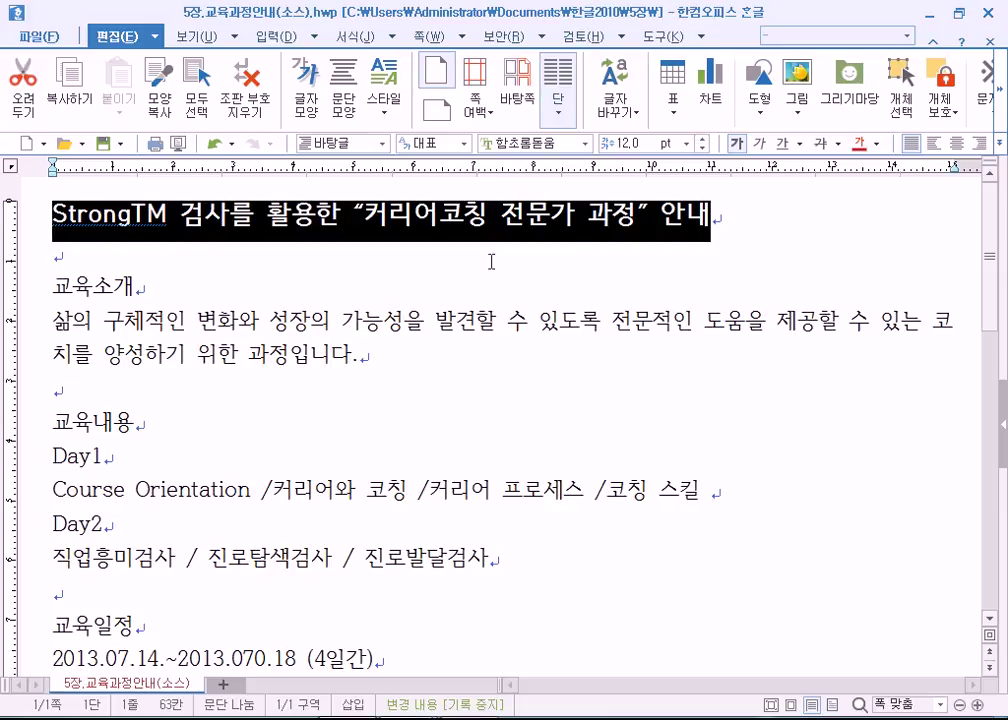
# Practise selecting the title line several times, clearing the selection after each attempt
pyautogui.click(374, 284)
pyautogui.moveTo(50, 214); pyautogui.dragTo(765, 241)
pyautogui.click(90, 243)
pyautogui.moveTo(45, 218); pyautogui.dragTo(740, 213)
pyautogui.click(515, 308)
pyautogui.moveTo(47, 214); pyautogui.dragTo(659, 212)
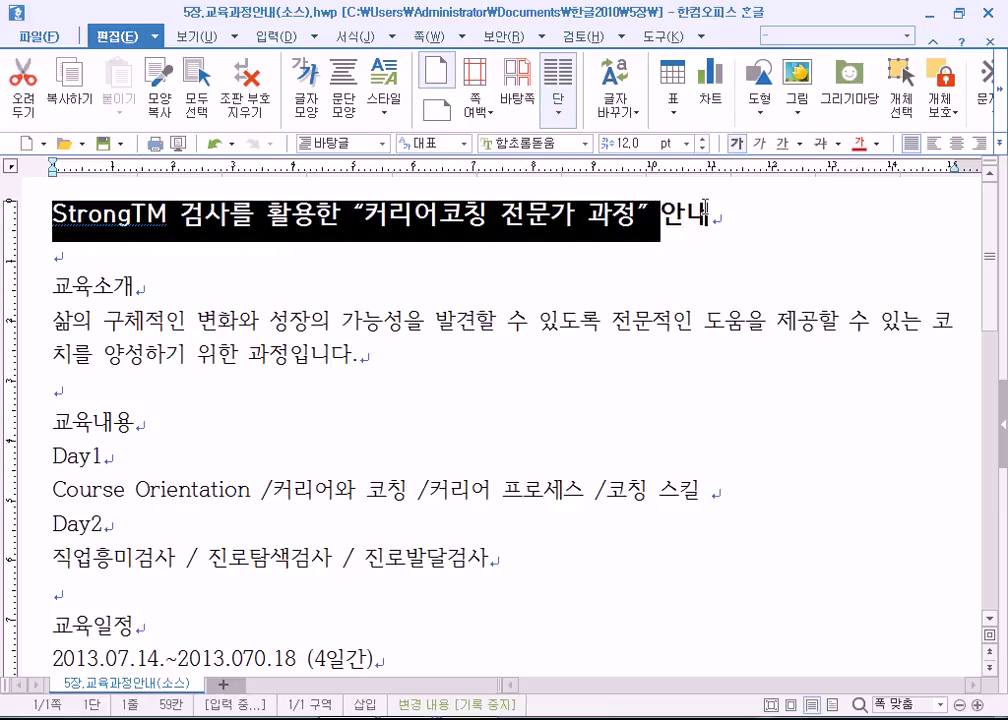
pyautogui.click(716, 218)
pyautogui.moveTo(54, 216); pyautogui.dragTo(611, 251)
pyautogui.click(611, 251)
# Select the title line backwards from its end, reset it to 10 pt without bold, and reapply 12 pt and bold
pyautogui.moveTo(711, 218); pyautogui.dragTo(45, 210)
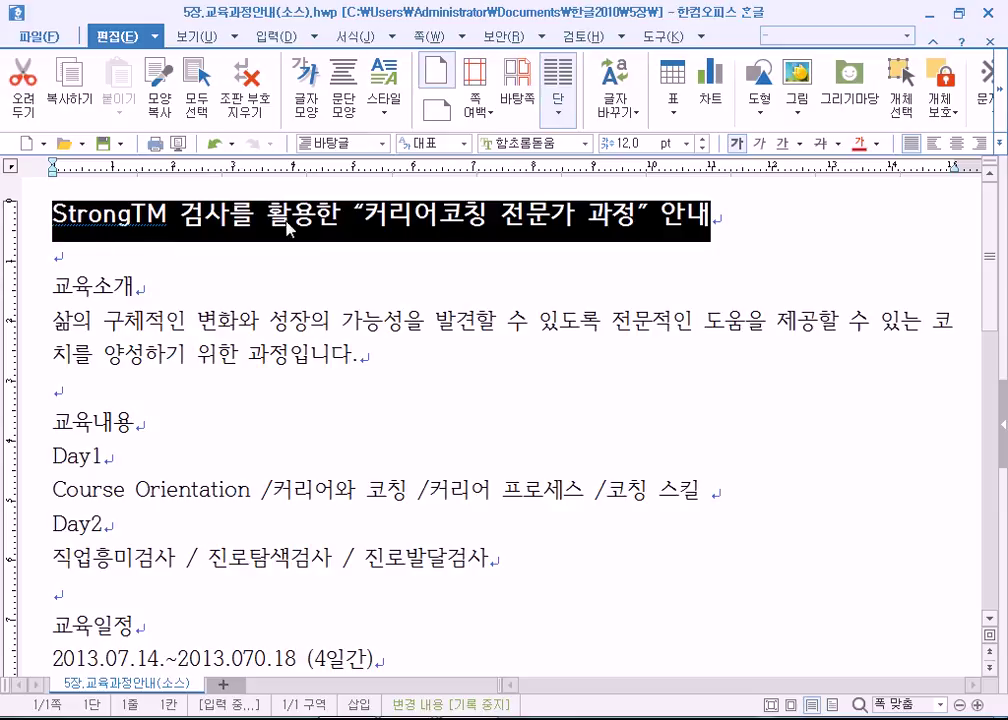
pyautogui.click(706, 148)
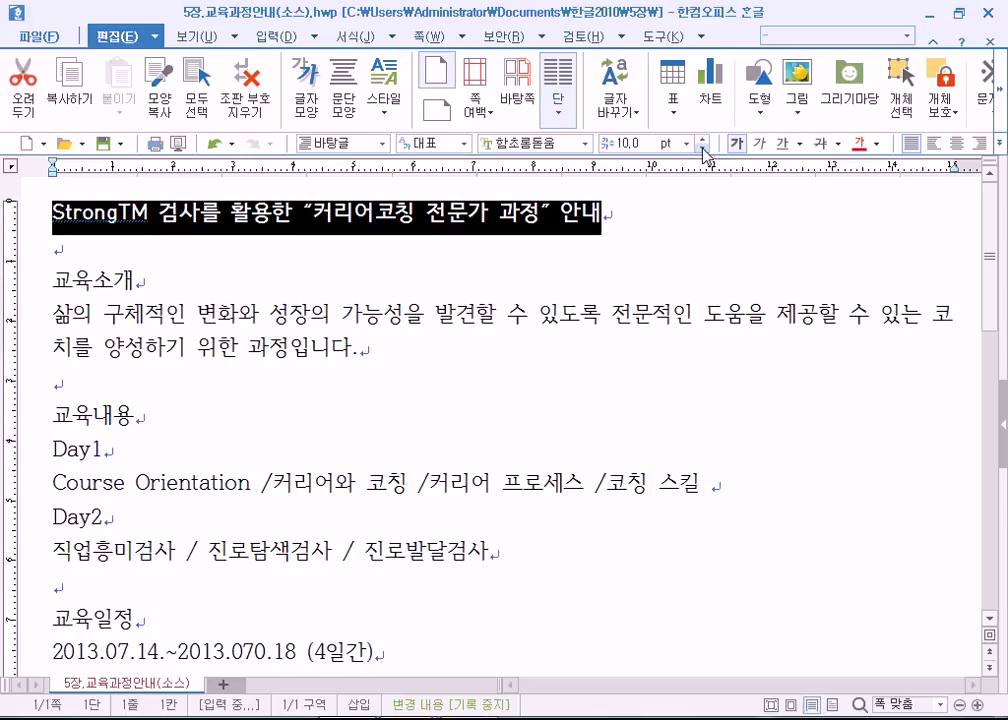
pyautogui.click(707, 149)
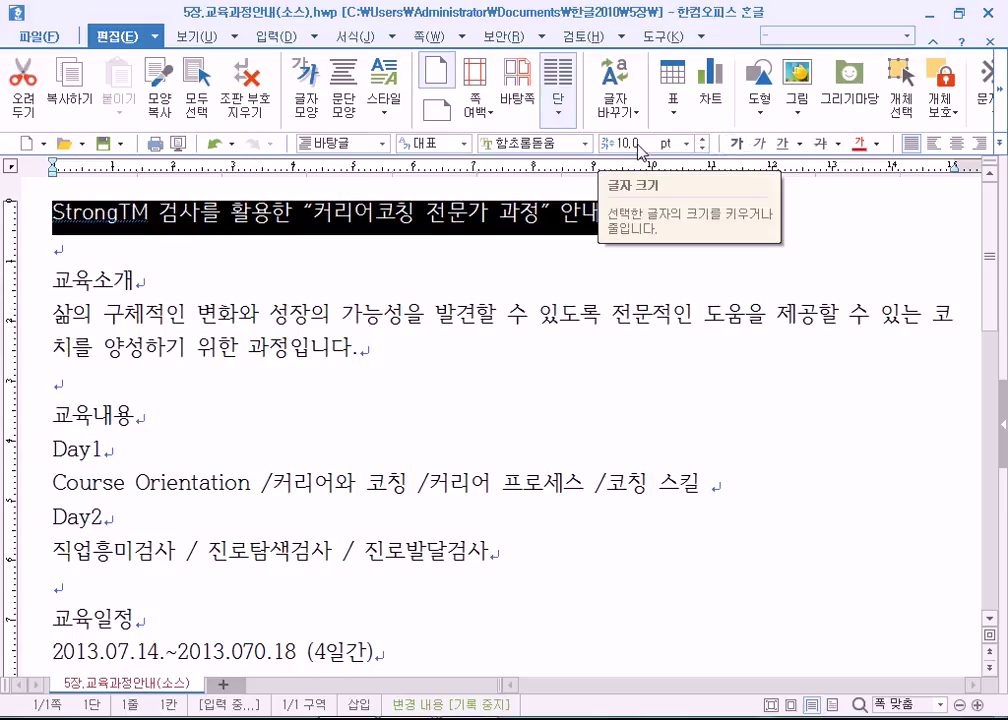
pyautogui.click(704, 142)
pyautogui.click(704, 142)
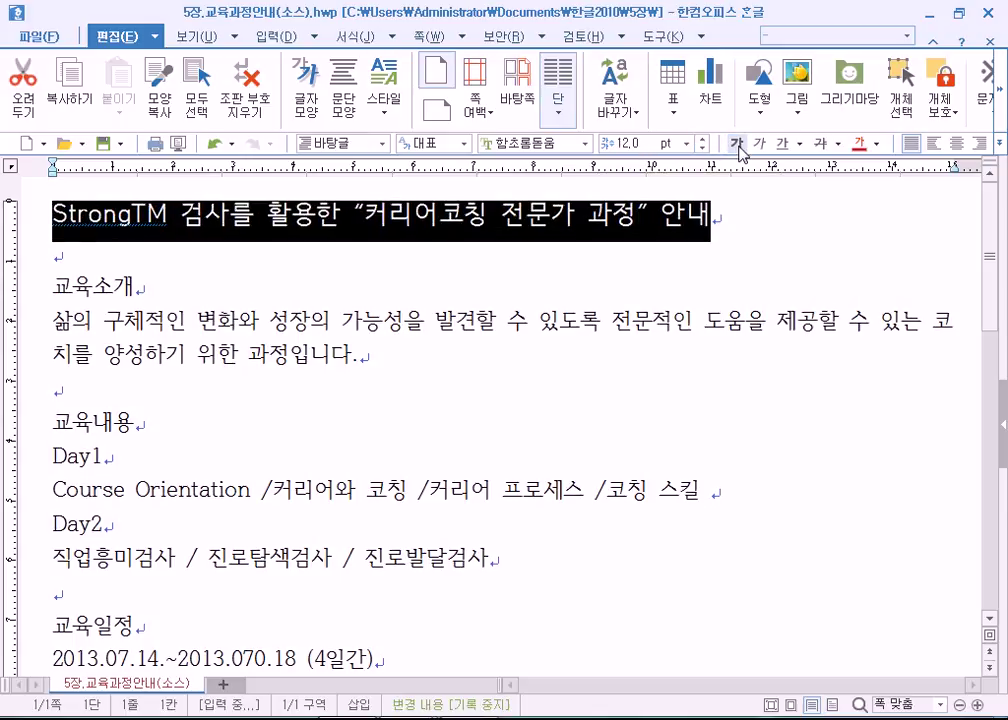
pyautogui.click(738, 145)
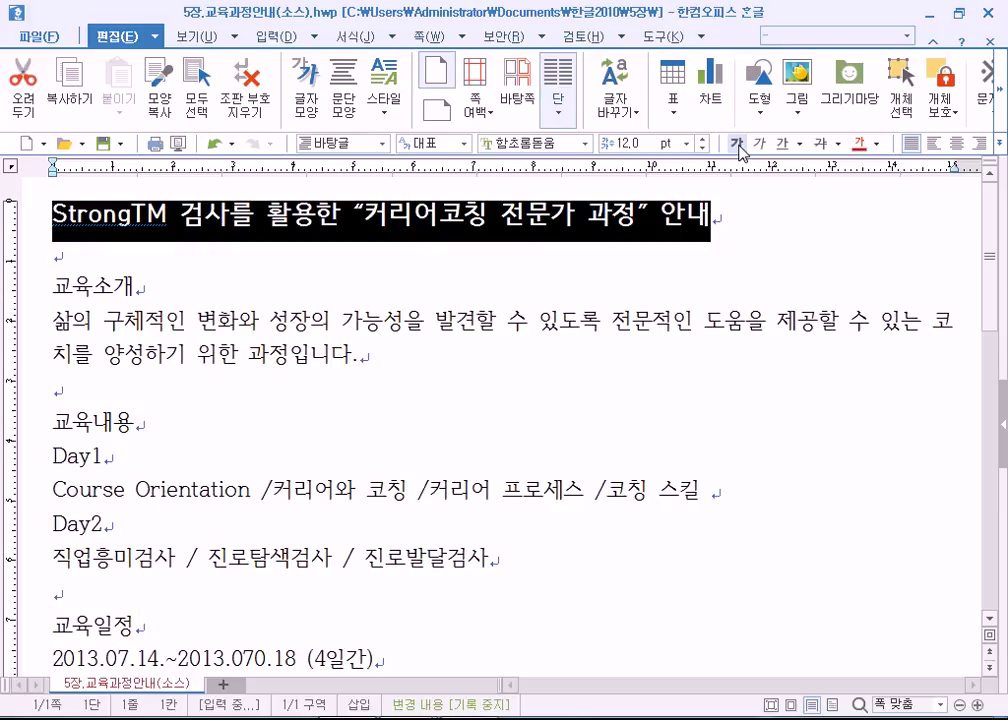
# Change the title's font to 함초롬바탕 and return it to 함초롬돋움
pyautogui.click(586, 143)
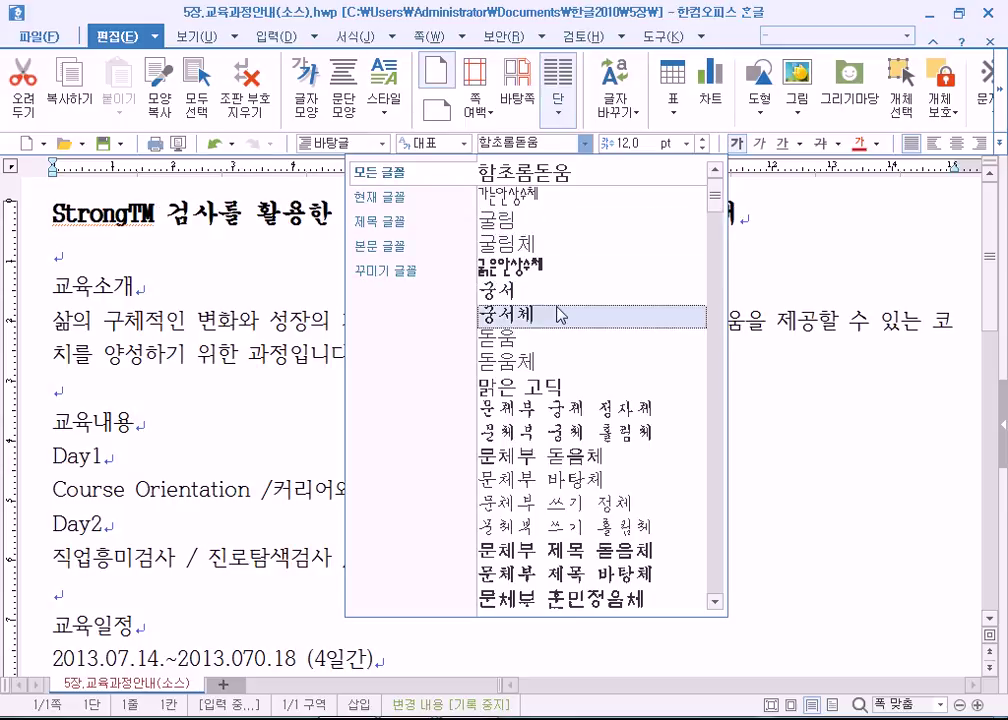
pyautogui.moveTo(715, 198); pyautogui.dragTo(731, 315)
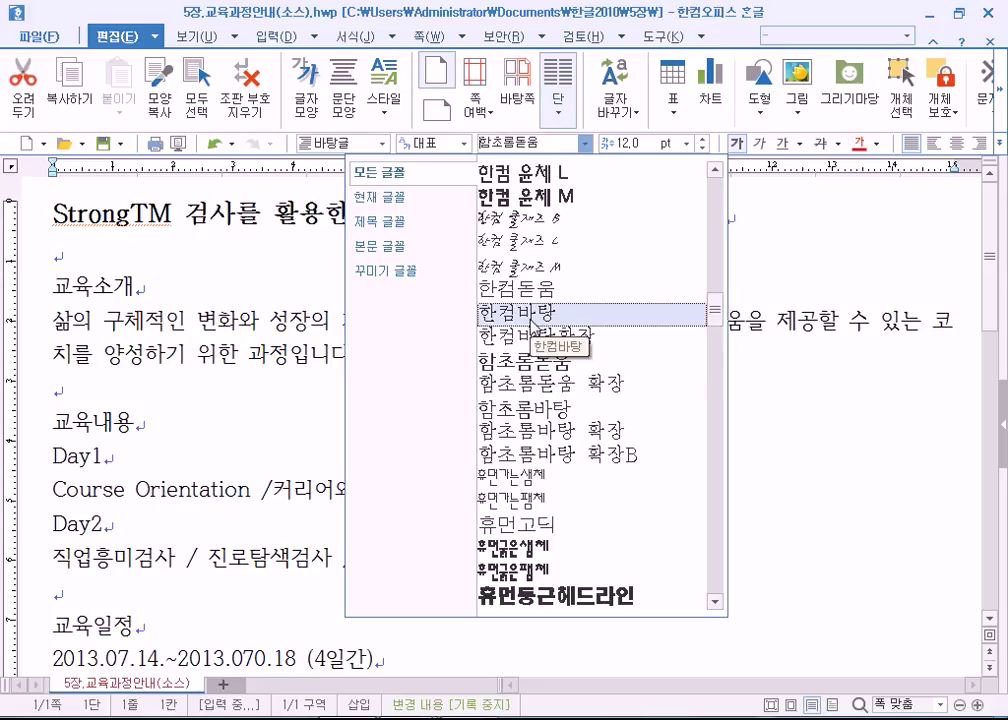
pyautogui.click(530, 412)
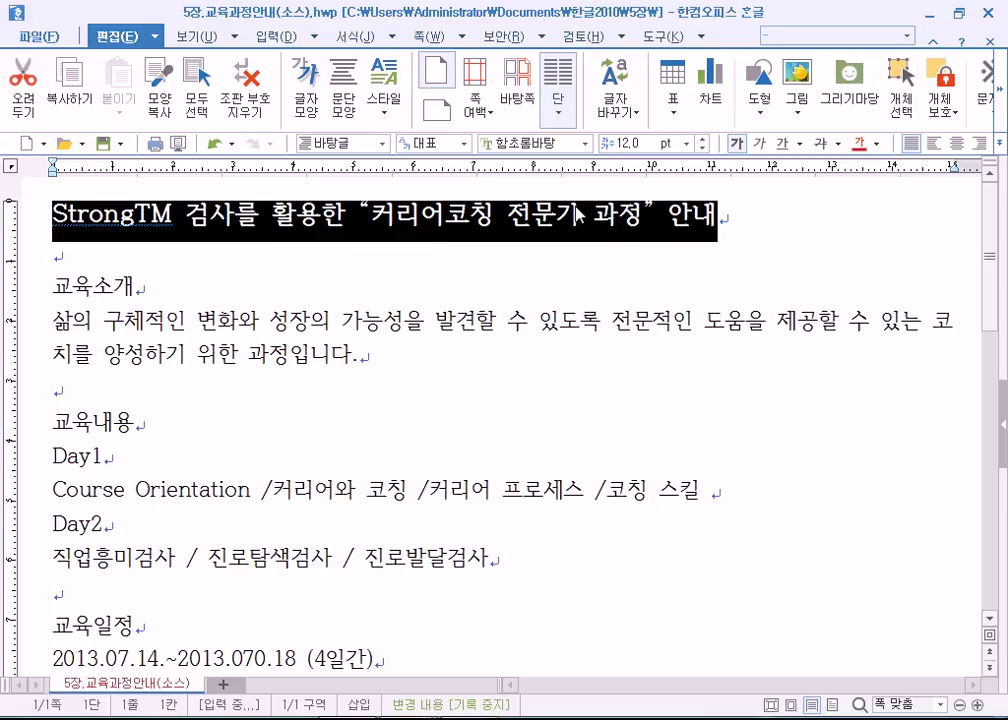
pyautogui.click(586, 144)
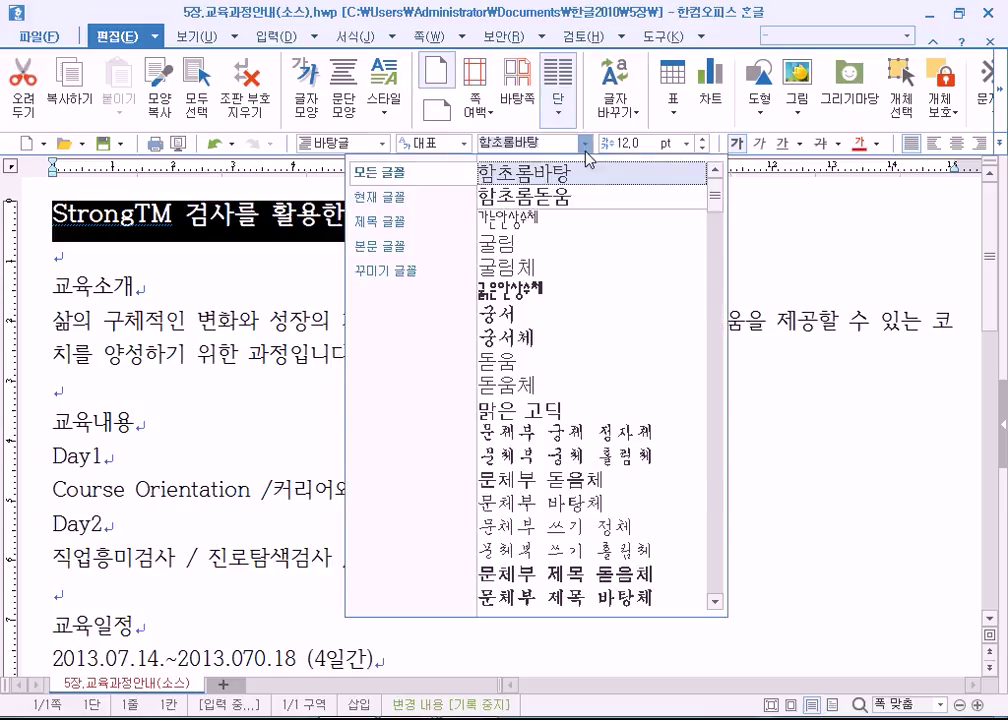
pyautogui.click(578, 199)
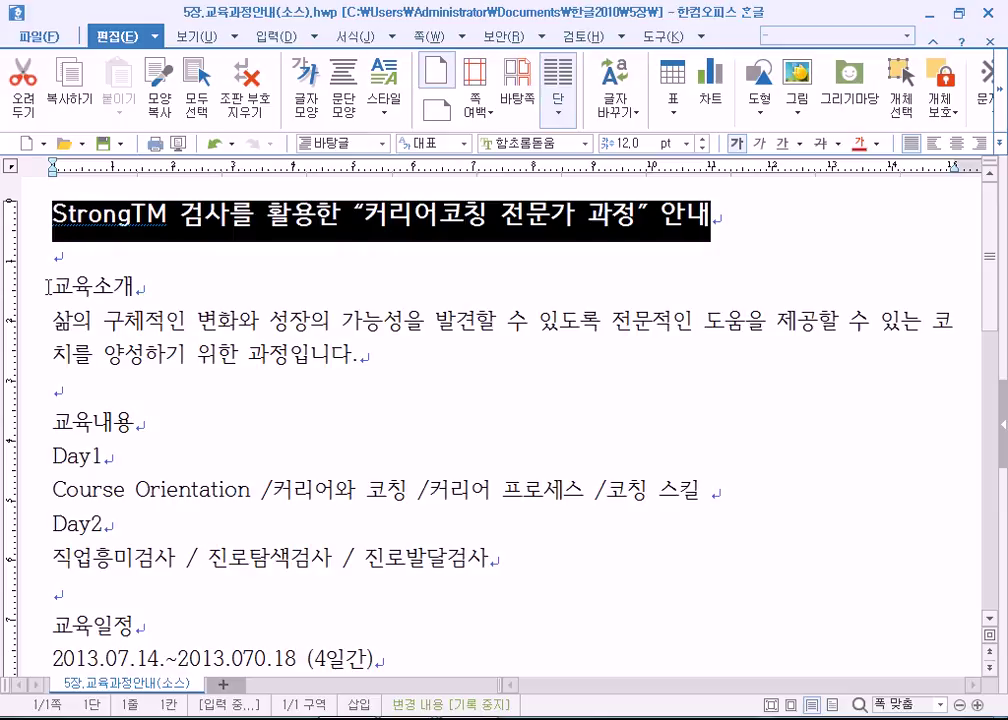
# Format the 교육소개 heading in bold 함초롬돋움 at 12 pt
pyautogui.moveTo(48, 287); pyautogui.dragTo(148, 284)
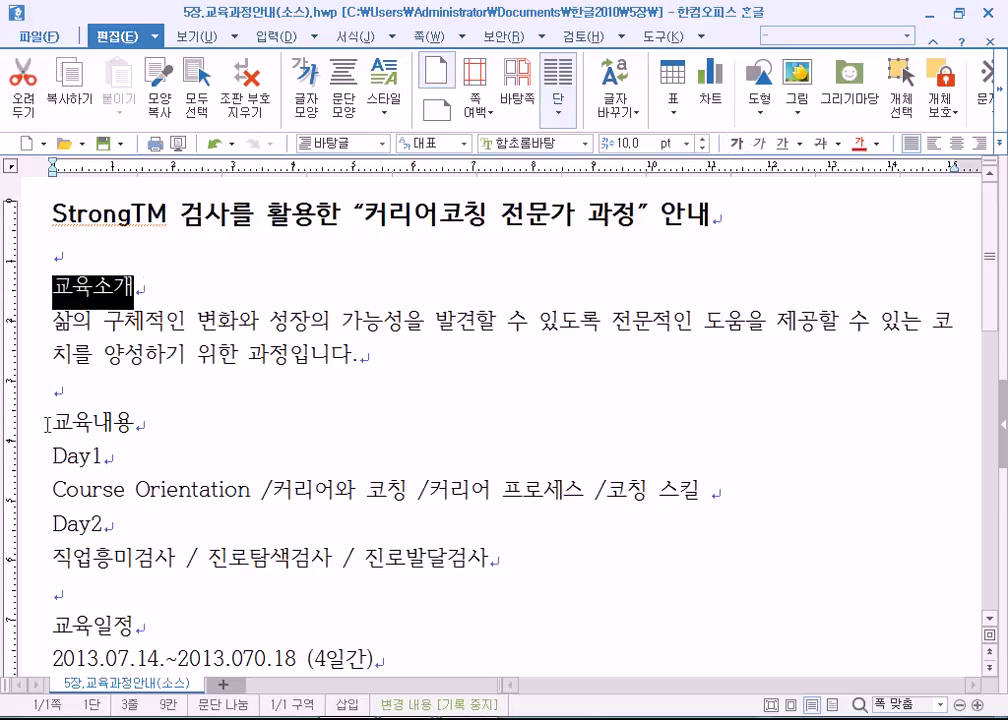
pyautogui.moveTo(47, 424); pyautogui.dragTo(137, 422)
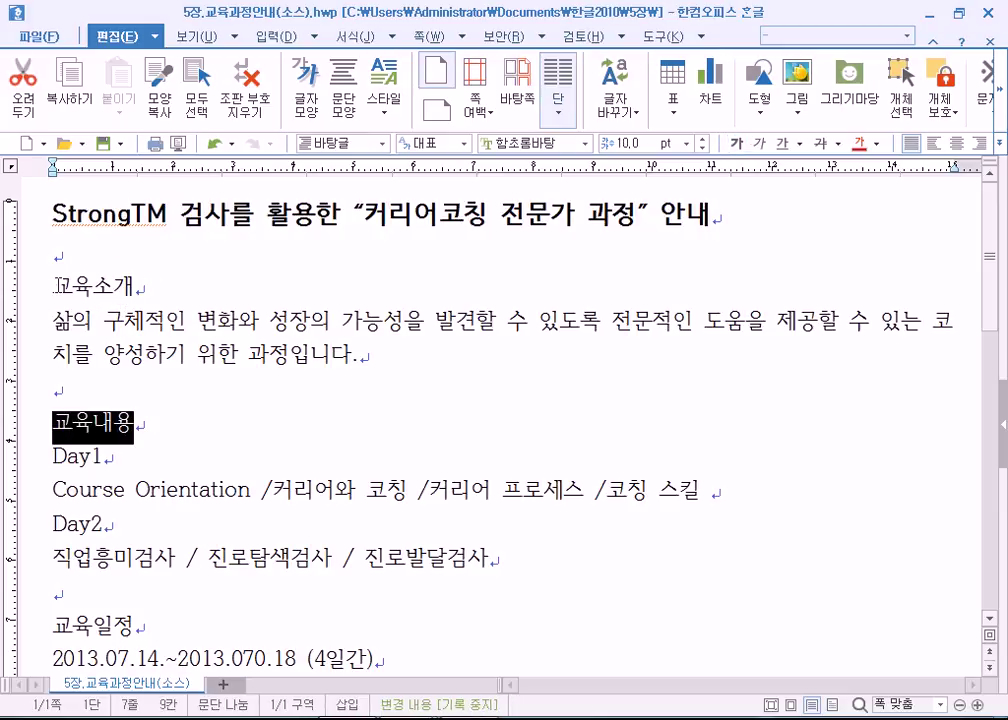
pyautogui.moveTo(52, 286); pyautogui.dragTo(155, 290)
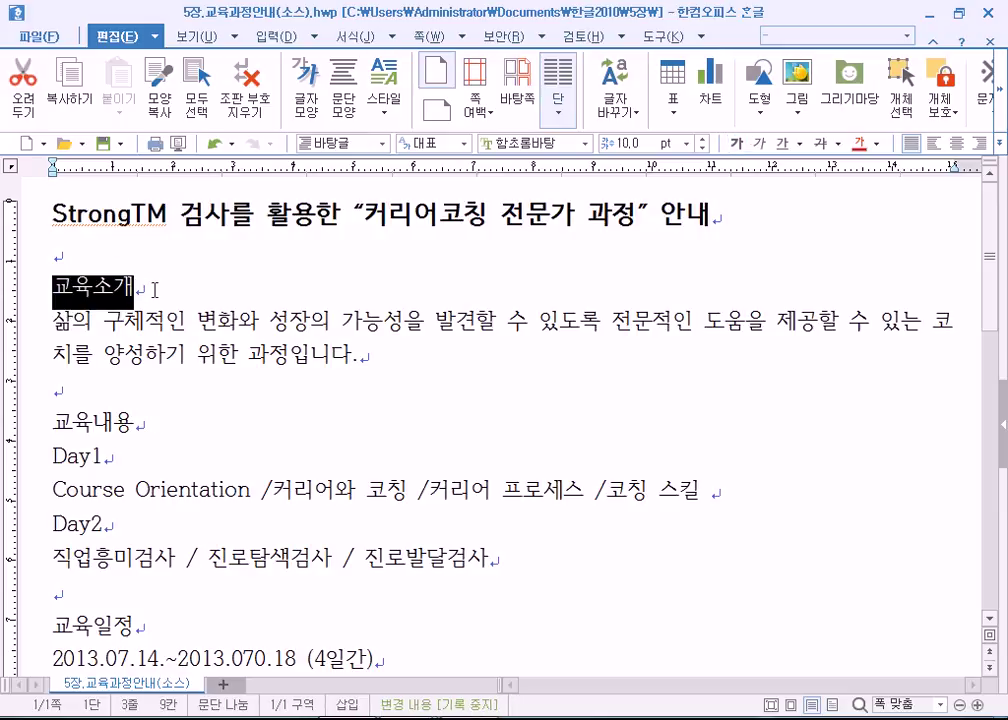
pyautogui.click(705, 139)
pyautogui.click(705, 139)
pyautogui.click(736, 143)
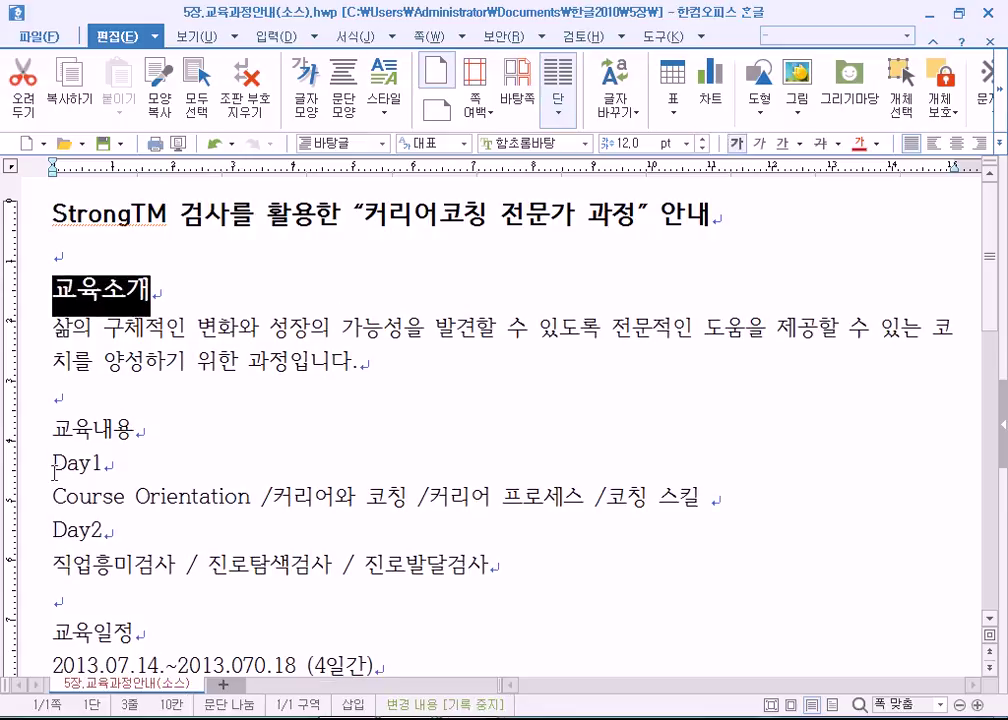
pyautogui.click(586, 143)
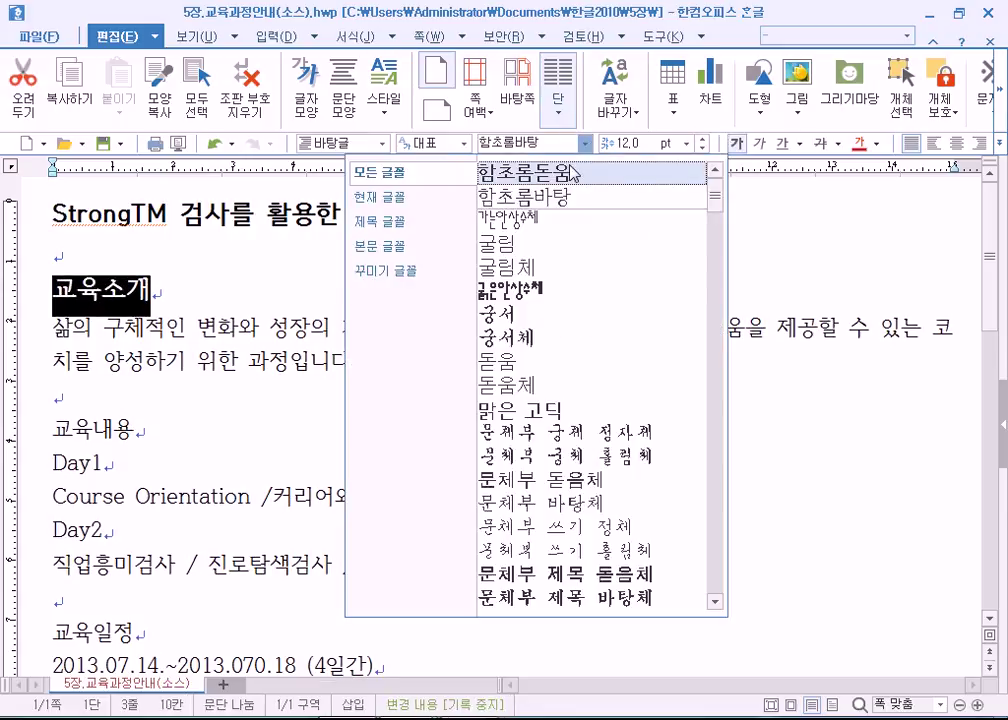
pyautogui.click(565, 170)
# Apply 12 pt, bold and the font 함초롬돋움 to the 교육내용 heading
pyautogui.moveTo(144, 412); pyautogui.dragTo(155, 428)
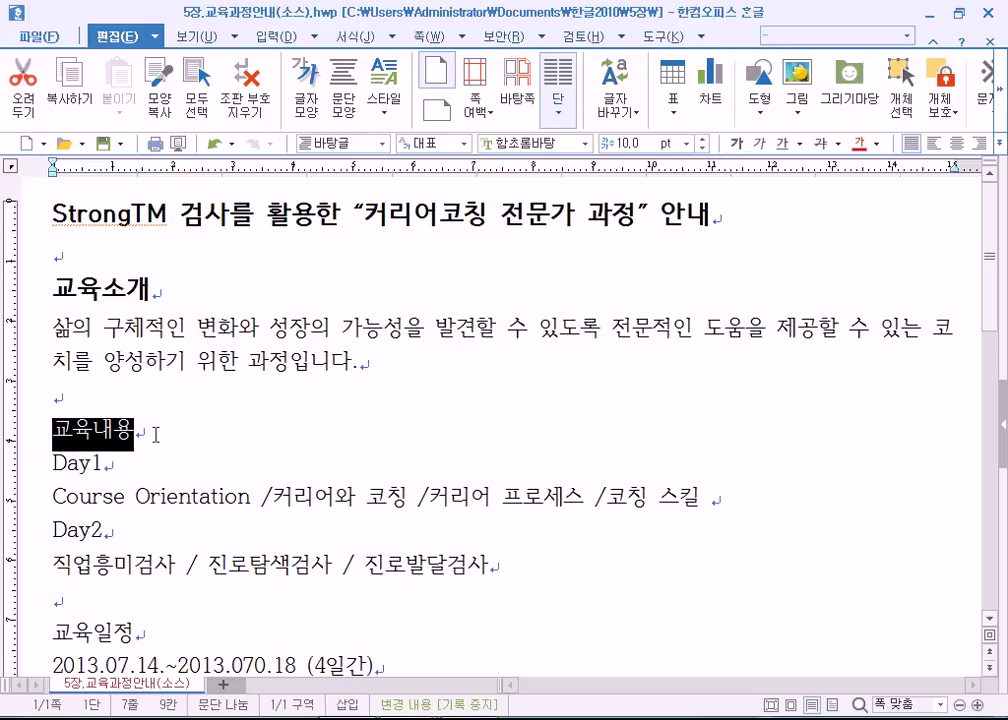
pyautogui.click(703, 140)
pyautogui.click(703, 140)
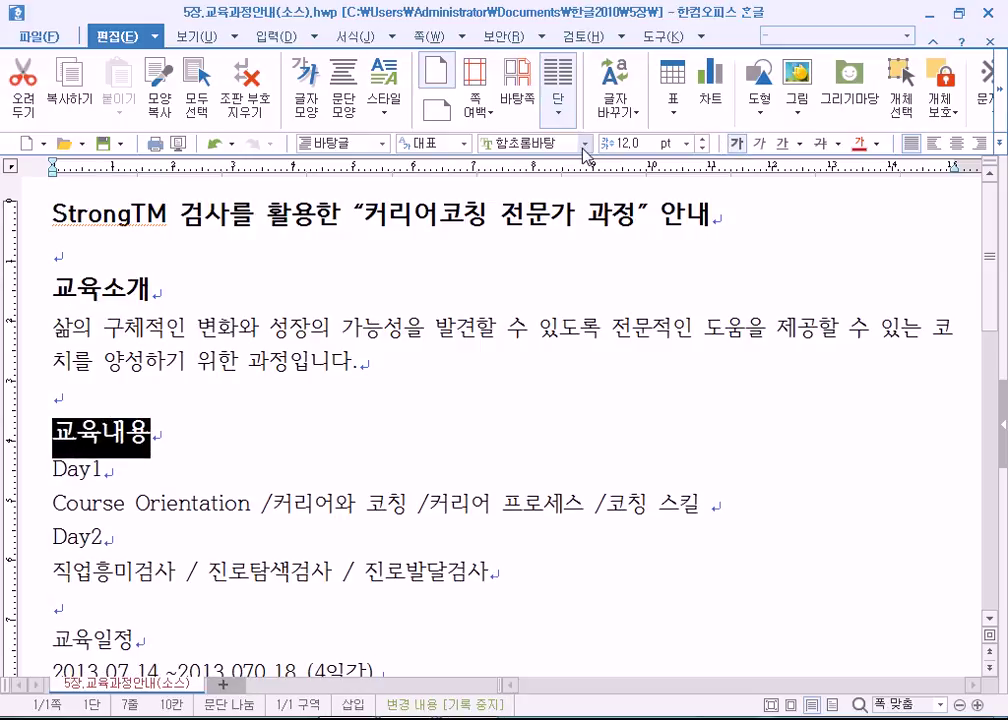
pyautogui.click(585, 143)
pyautogui.click(574, 172)
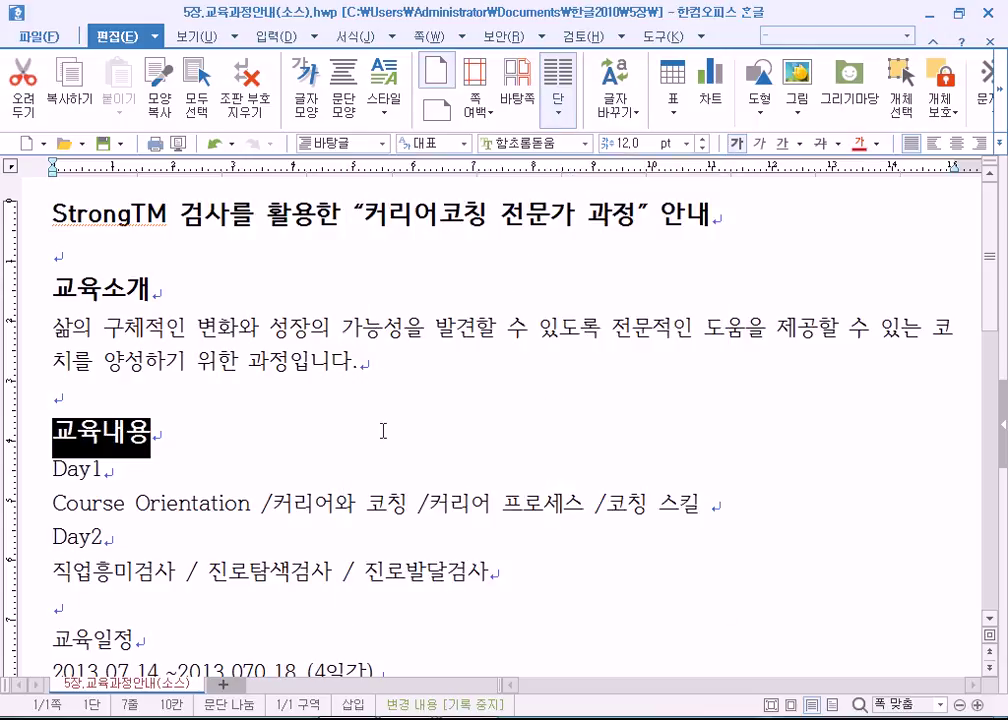
pyautogui.moveTo(51, 636); pyautogui.dragTo(133, 638)
pyautogui.scroll(-2, 210, 520)
pyautogui.scroll(2, 209, 493)
pyautogui.press('Up')
pyautogui.press('Up')
pyautogui.press('Up')
pyautogui.press('Up')
pyautogui.press('Up')
pyautogui.press('Up')
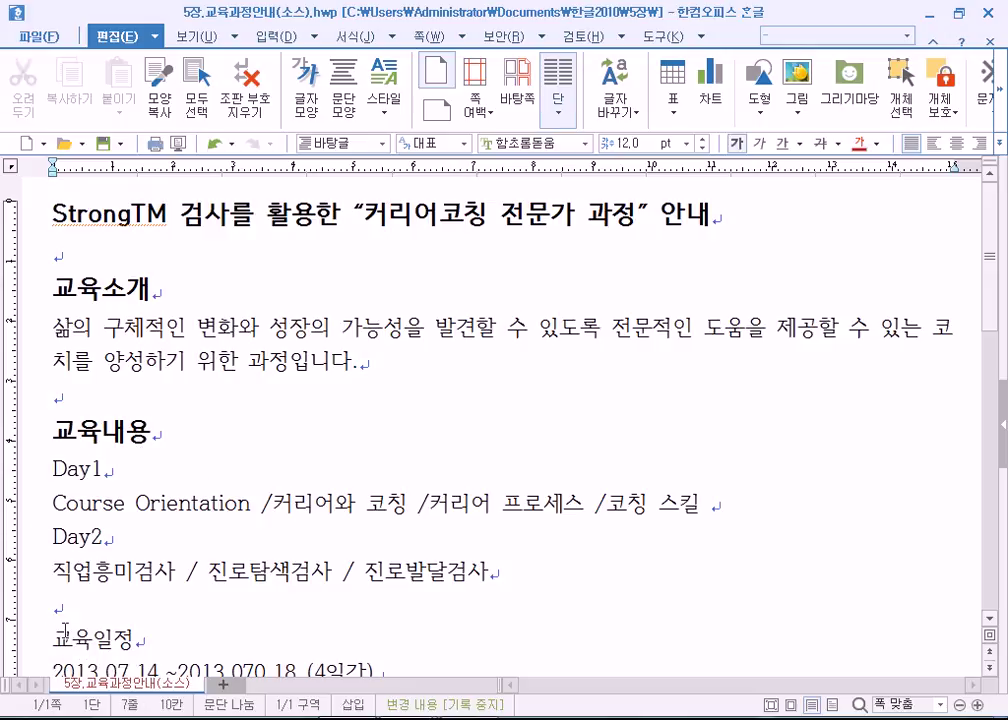
pyautogui.click(56, 289)
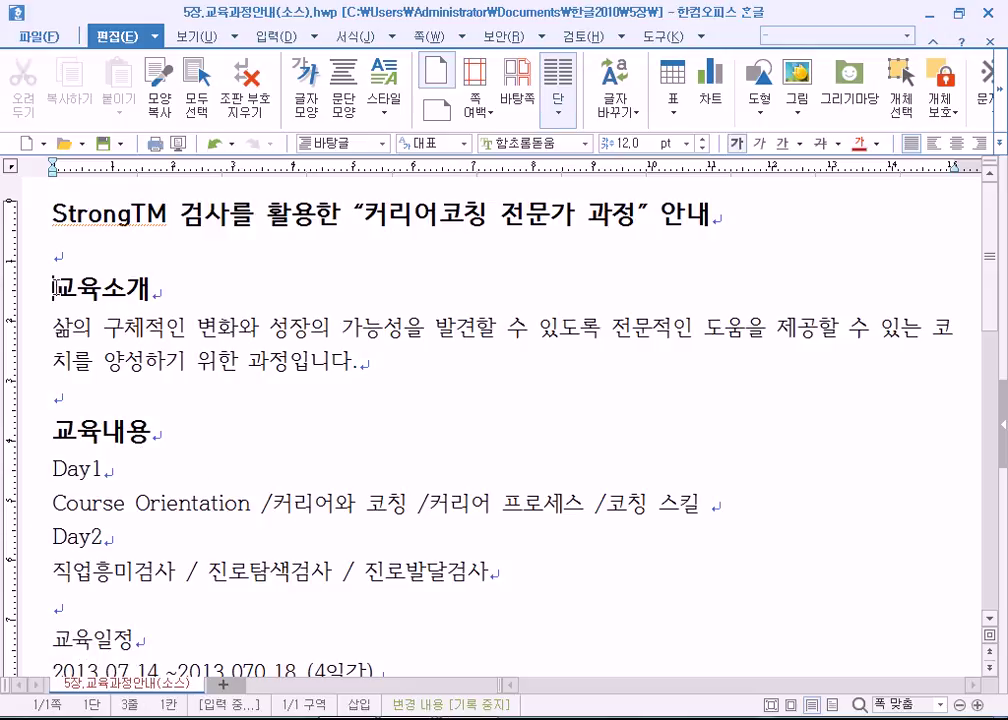
pyautogui.scroll(-2, 274, 387)
pyautogui.scroll(2, 164, 472)
pyautogui.click(262, 436)
pyautogui.scroll(-3, 265, 438)
pyautogui.scroll(3, 268, 436)
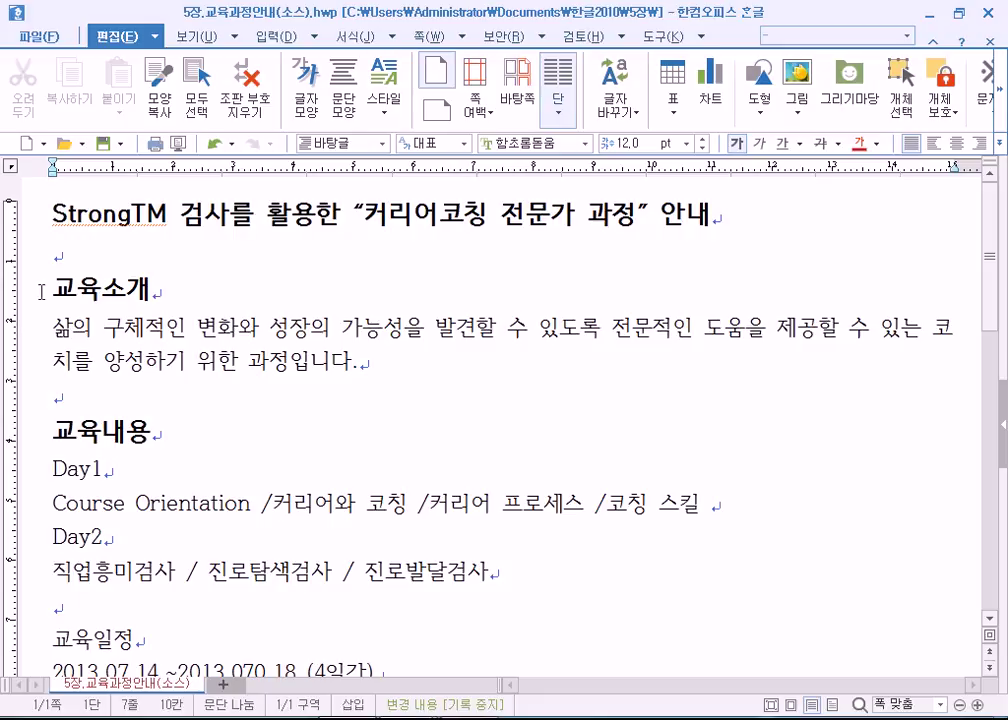
# Compare the character formatting of the 교육소개 and 교육내용 headings with the 교육일정 and 교육장소 headings
pyautogui.moveTo(41, 292); pyautogui.dragTo(172, 281)
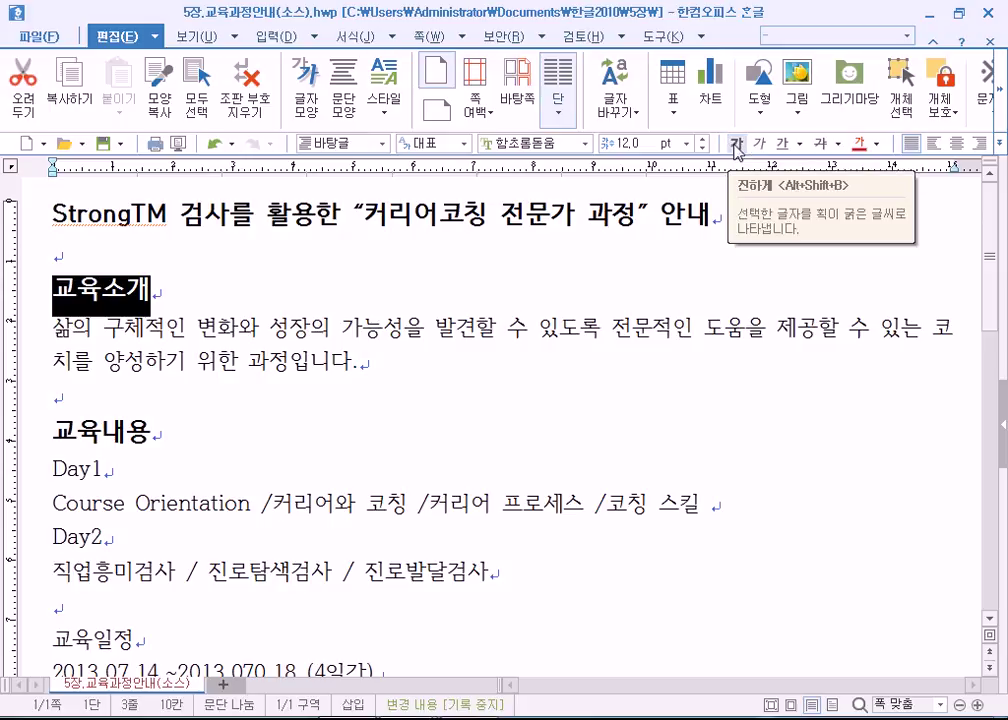
pyautogui.scroll(-1, 230, 385)
pyautogui.moveTo(52, 340); pyautogui.dragTo(178, 329)
pyautogui.click(178, 329)
pyautogui.scroll(-3, 52, 486)
pyautogui.scroll(4, 178, 410)
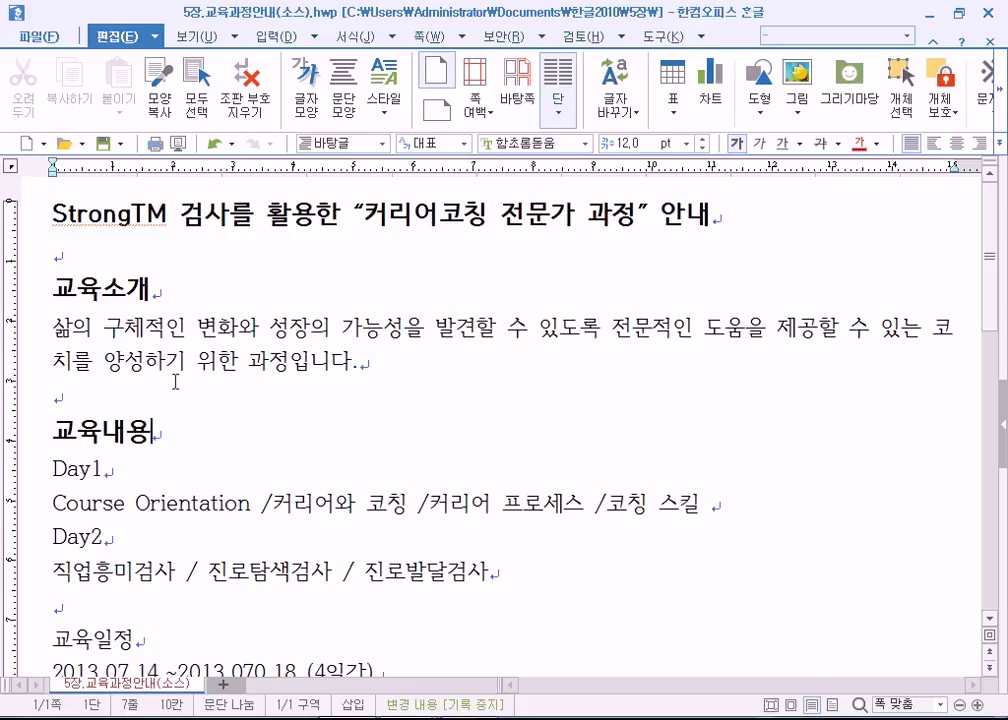
pyautogui.click(67, 260)
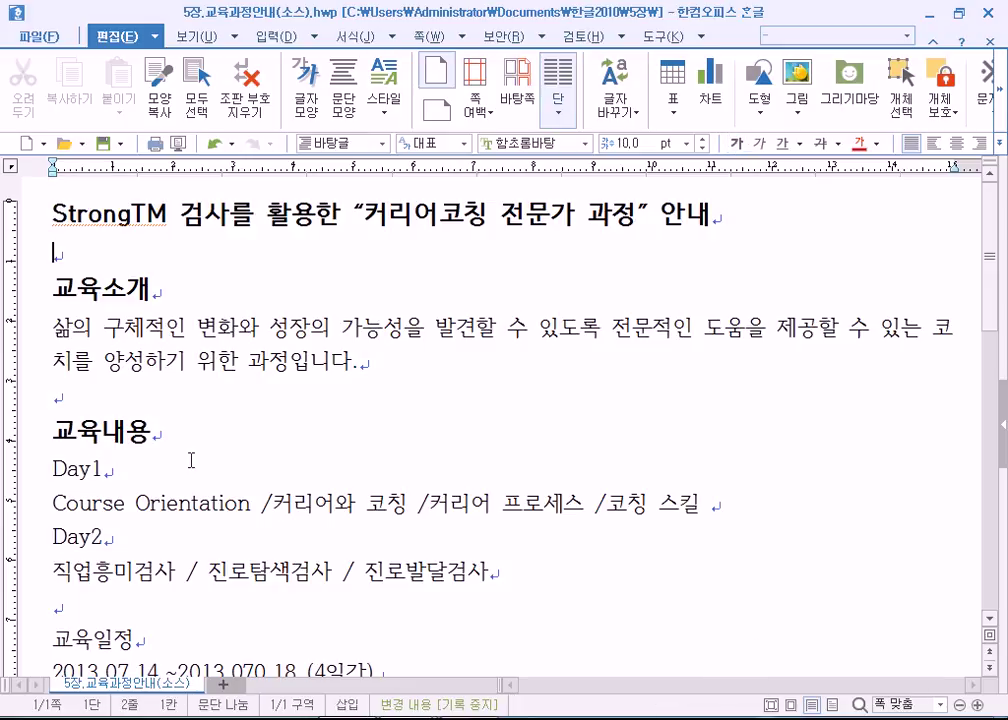
pyautogui.scroll(-2, 186, 464)
pyautogui.moveTo(52, 458); pyautogui.dragTo(141, 472)
pyautogui.moveTo(45, 554); pyautogui.dragTo(150, 558)
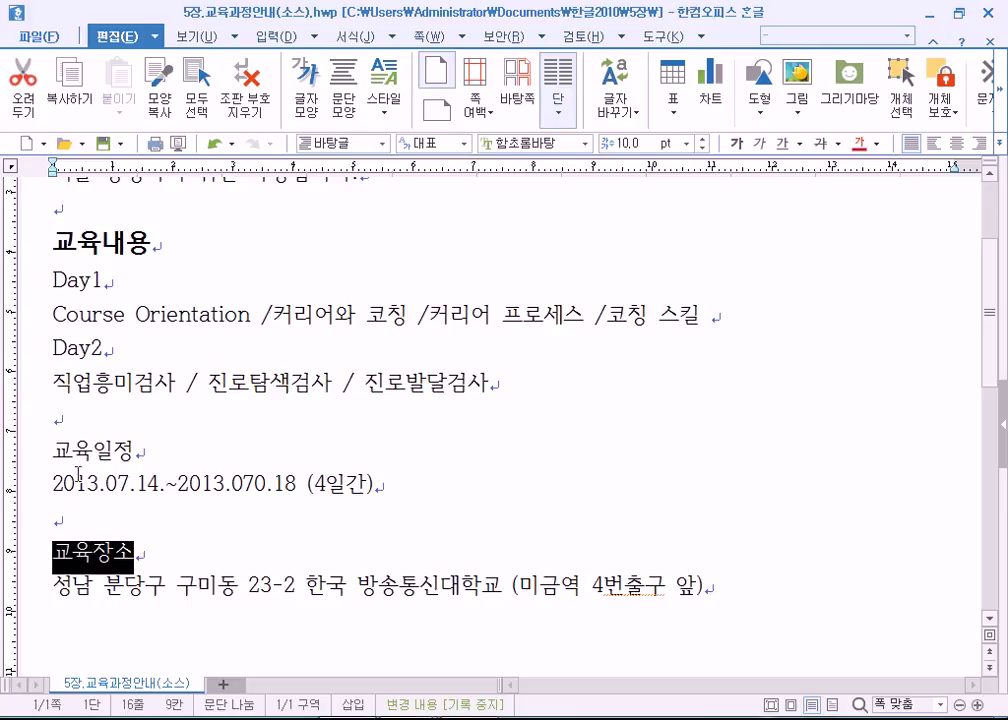
pyautogui.scroll(3, 120, 455)
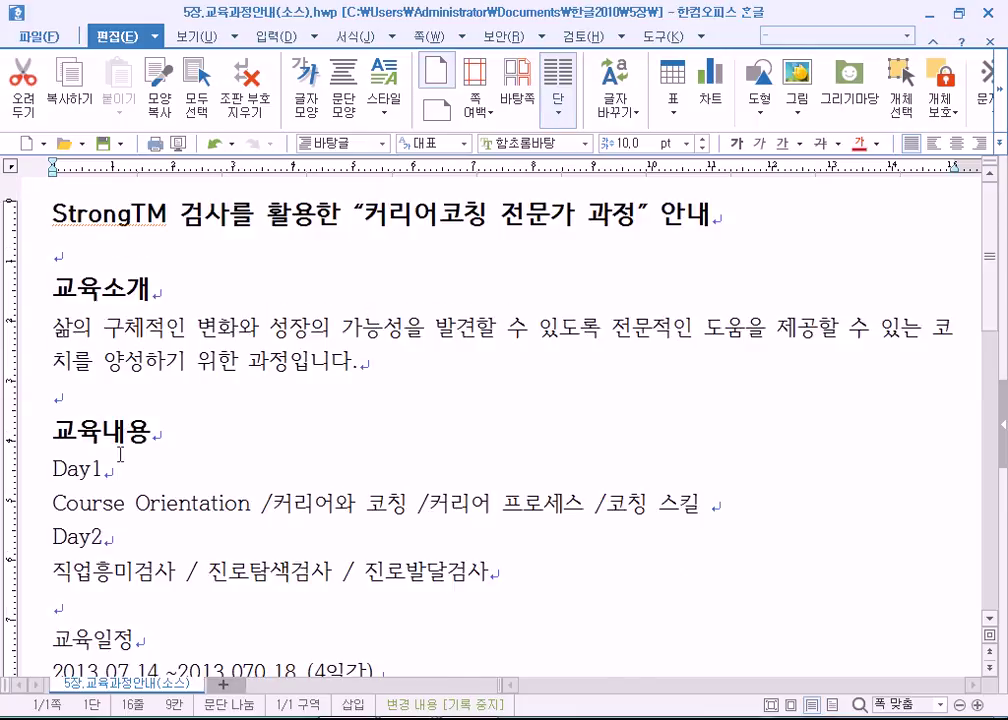
pyautogui.click(101, 425)
pyautogui.click(111, 299)
pyautogui.moveTo(50, 290); pyautogui.dragTo(191, 284)
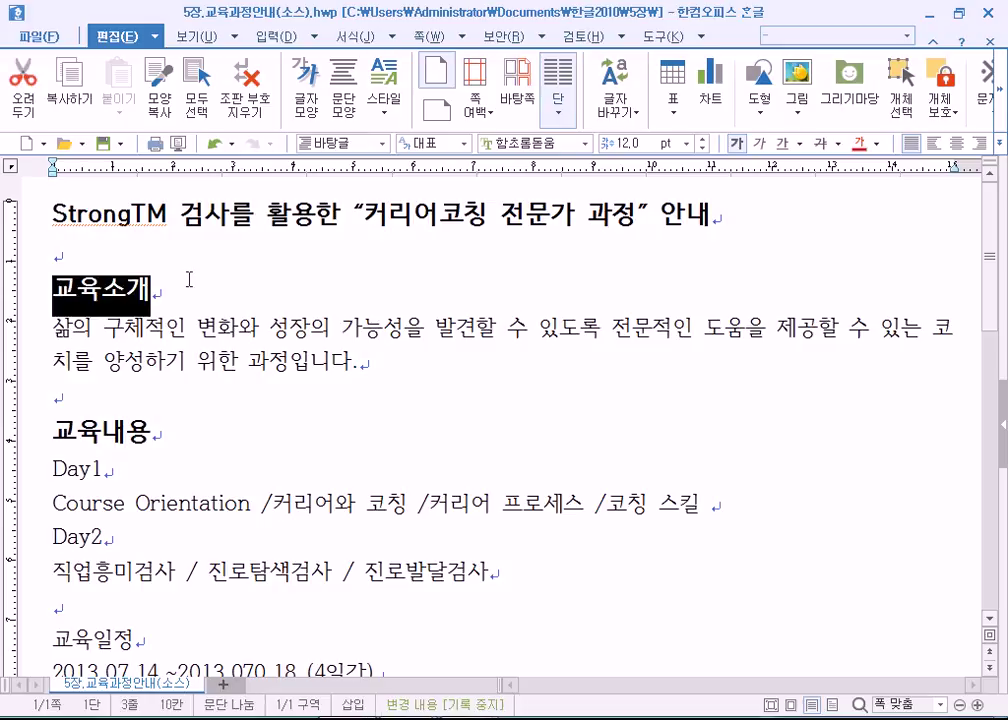
pyautogui.click(127, 293)
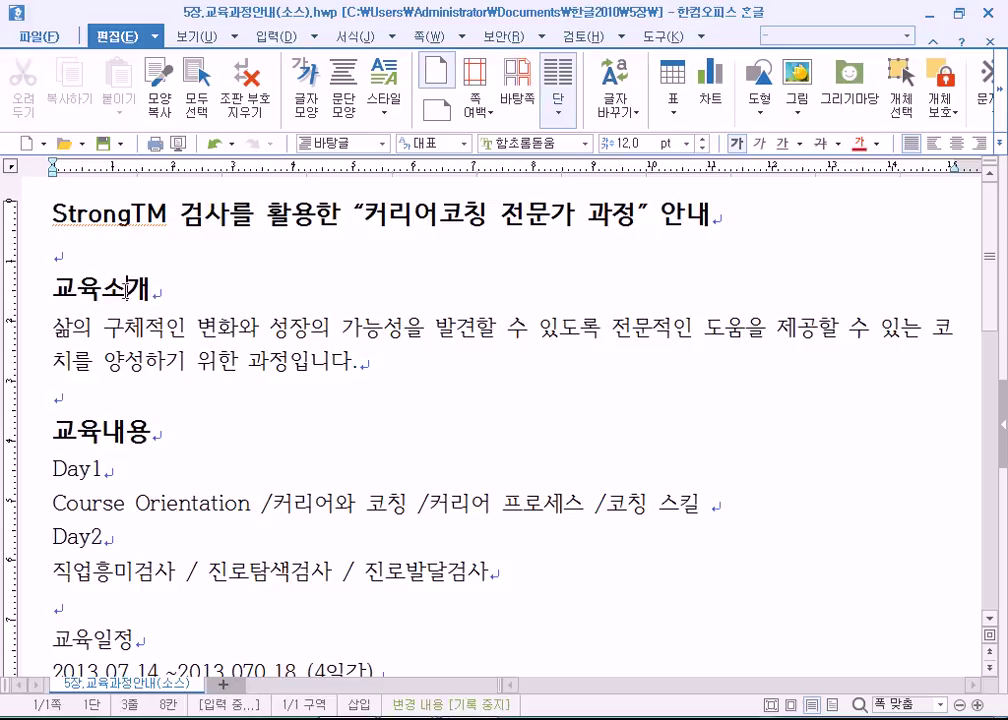
# Copy the character formatting of the 교육소개 heading with 모양 복사, using the 글자 모양 option
pyautogui.click(102, 290)
pyautogui.click(182, 38)
pyautogui.click(130, 42)
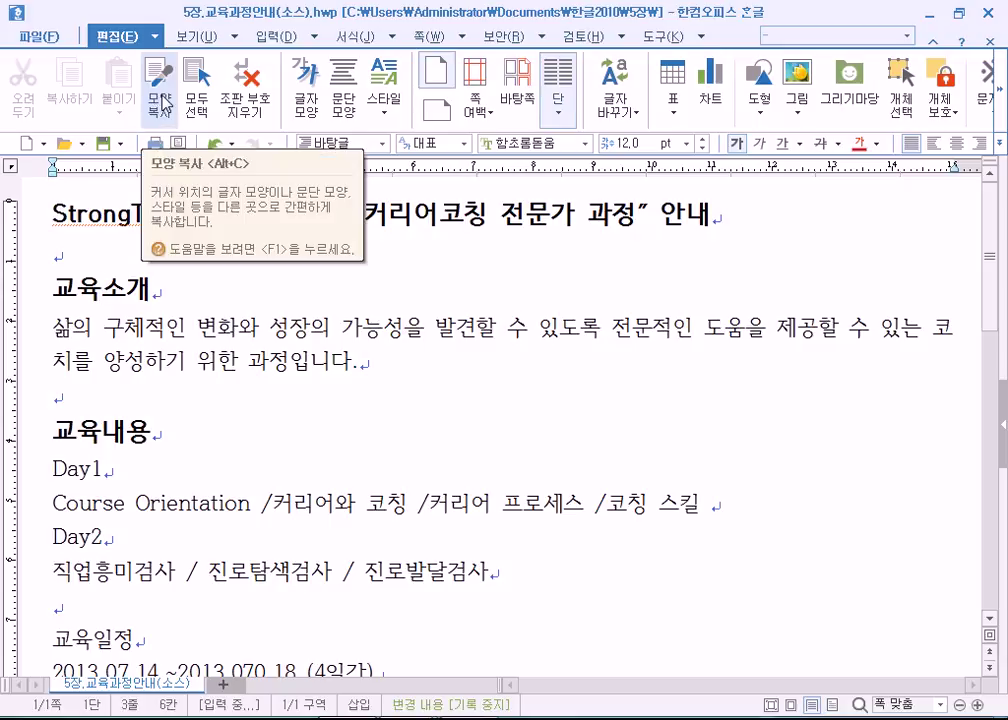
pyautogui.moveTo(52, 292); pyautogui.dragTo(167, 297)
pyautogui.click(113, 297)
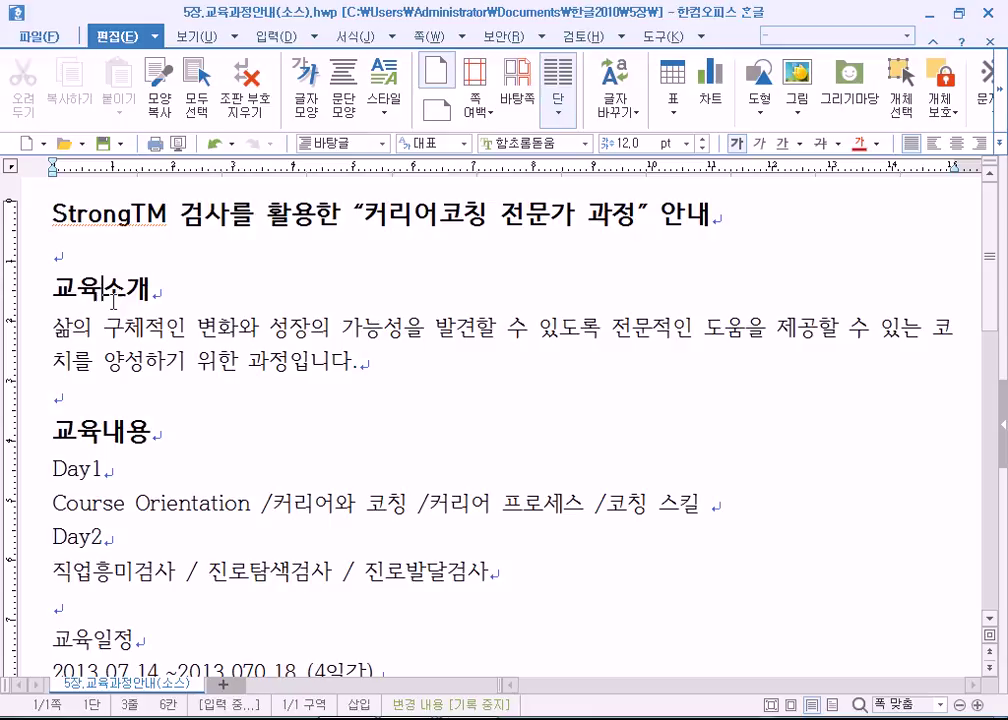
pyautogui.click(158, 98)
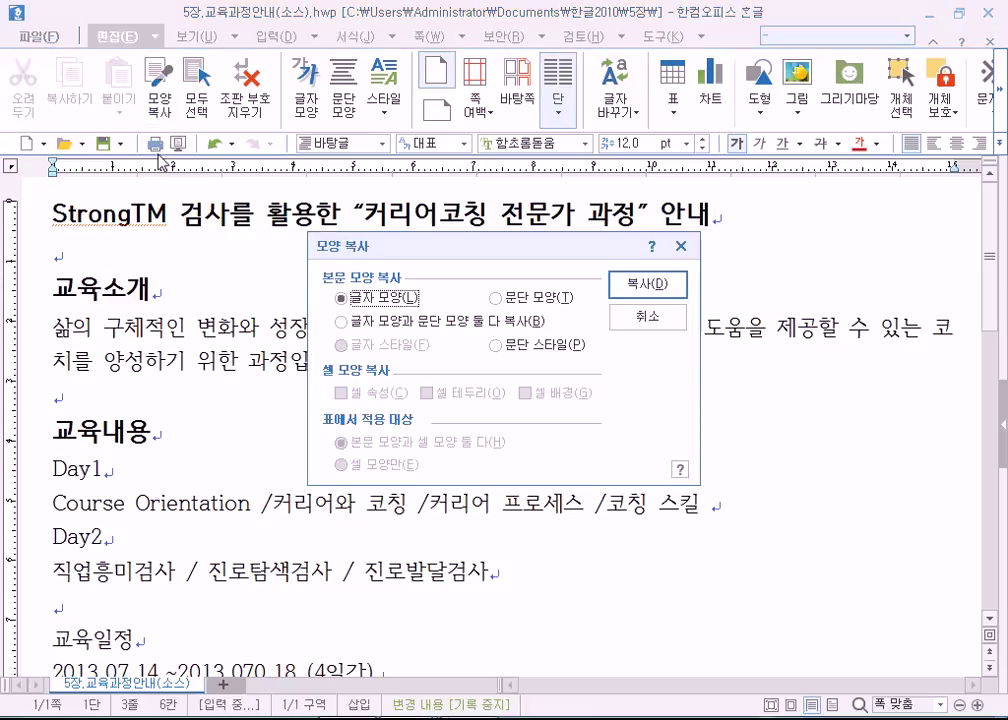
pyautogui.click(651, 288)
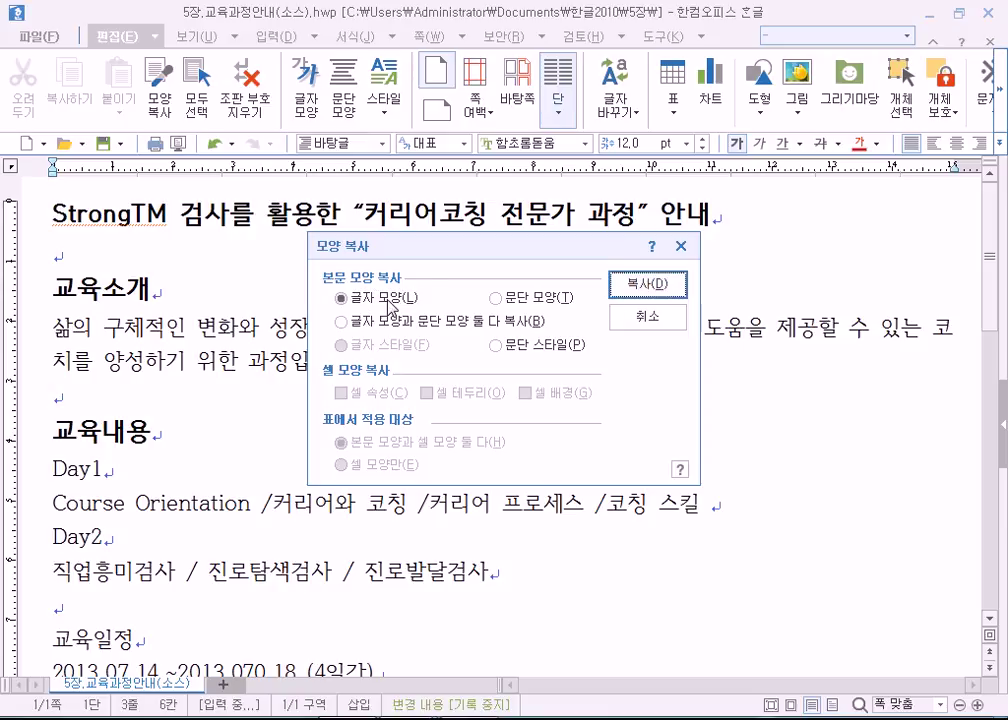
pyautogui.click(645, 290)
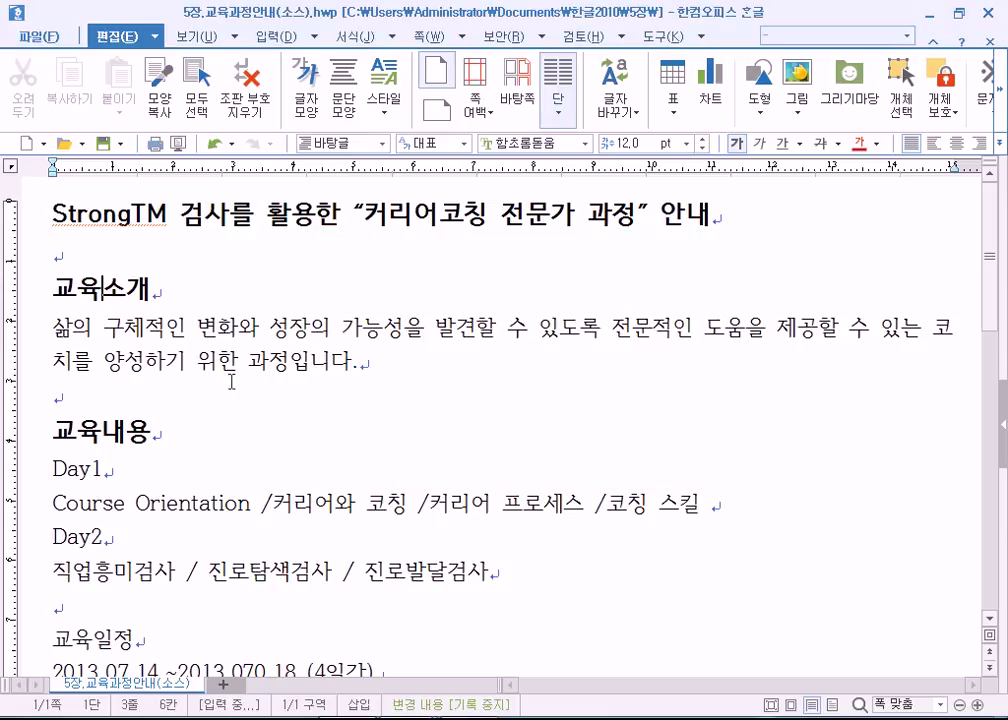
# Apply the copied character formatting to the 교육일정 heading with 모양 복사
pyautogui.scroll(-5, 153, 396)
pyautogui.moveTo(56, 357); pyautogui.dragTo(162, 353)
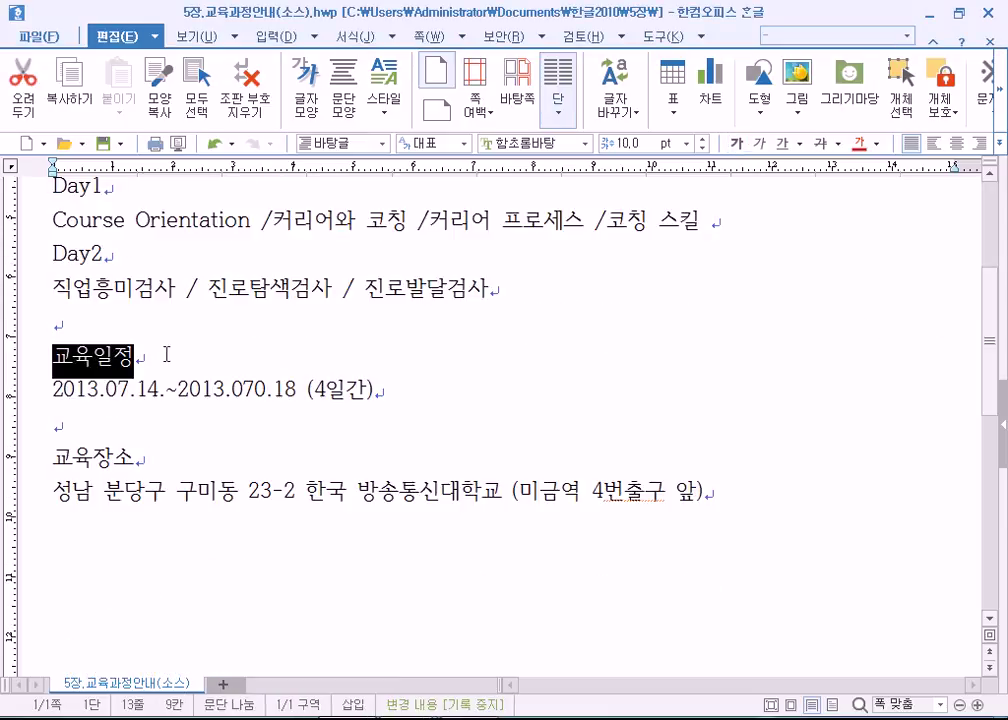
pyautogui.click(53, 354)
pyautogui.moveTo(53, 354); pyautogui.dragTo(145, 355)
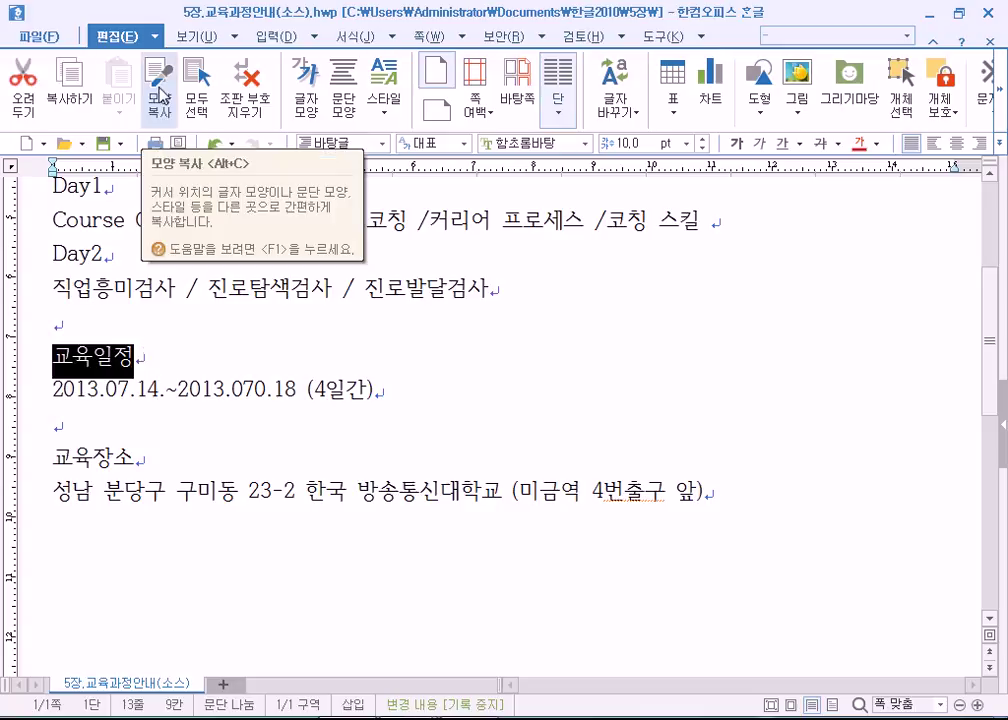
pyautogui.click(160, 95)
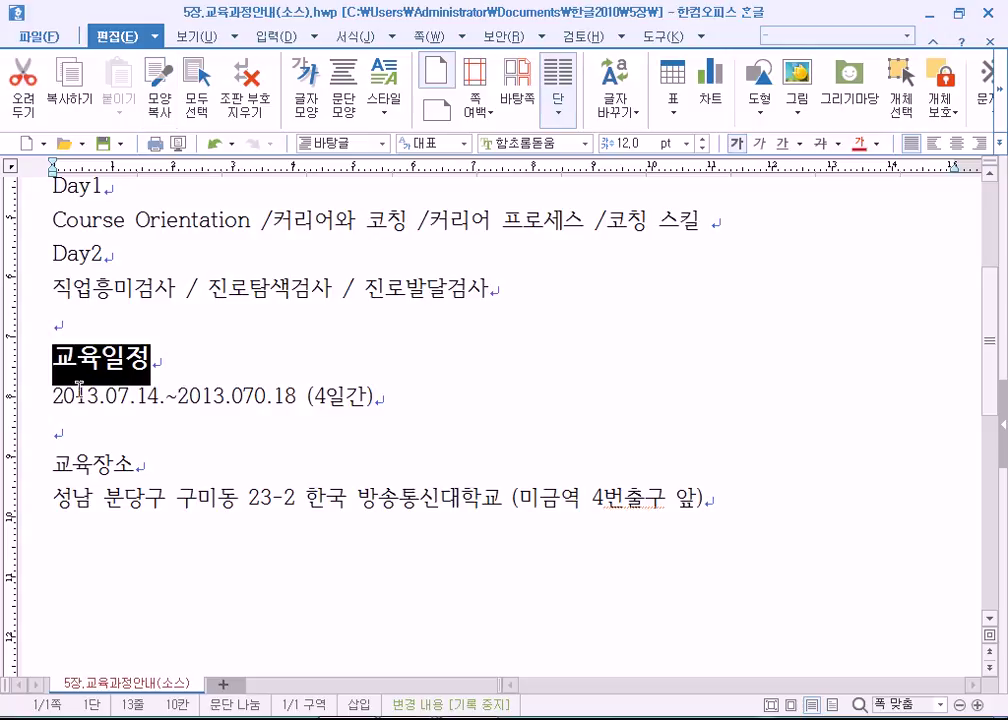
# Apply the same copied character formatting to the 교육장소 heading and return to the start of the document
pyautogui.moveTo(53, 464); pyautogui.dragTo(153, 464)
pyautogui.click(165, 95)
pyautogui.scroll(1, 175, 394)
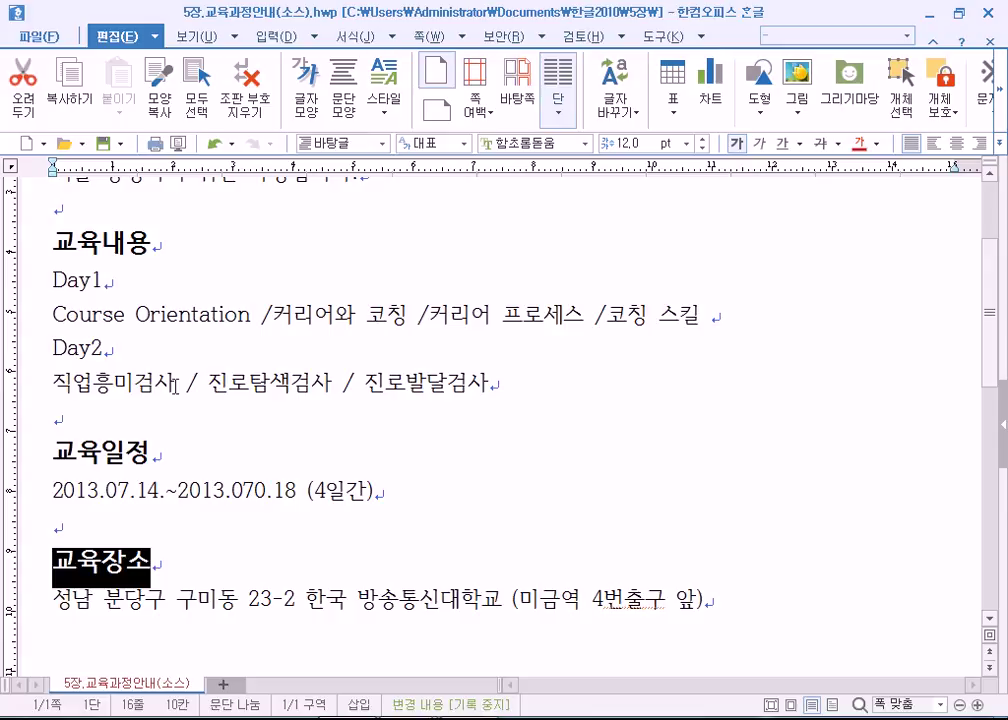
pyautogui.scroll(3, 175, 385)
pyautogui.click(55, 395)
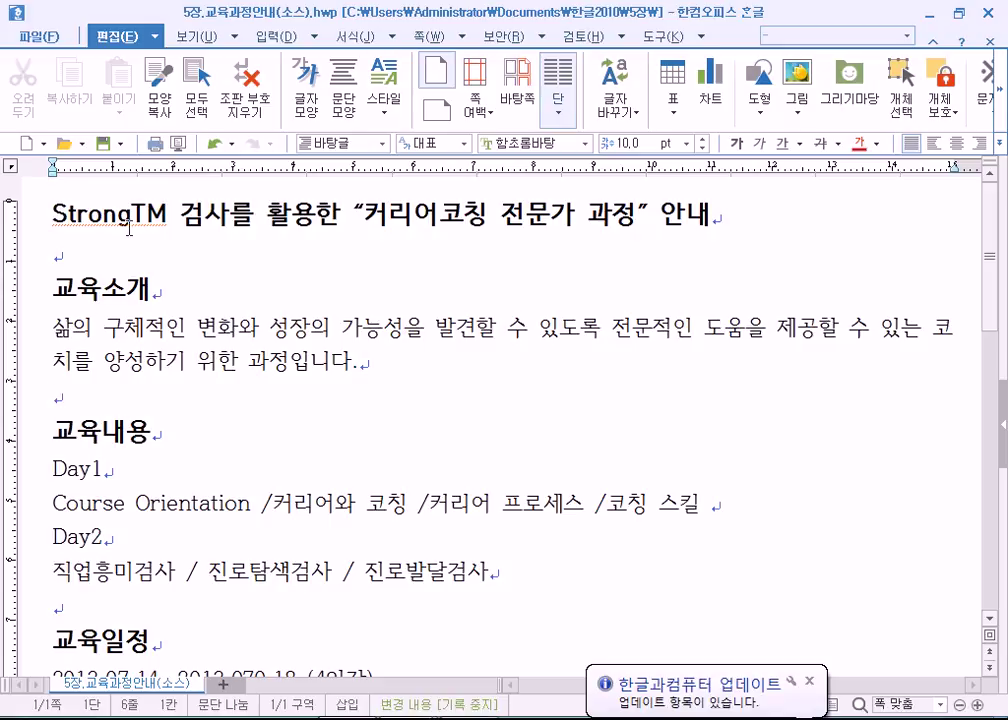
# Look up TM from the title in the built-in 영한엣센스 dictionary, browse its entries and close the lookup
pyautogui.moveTo(131, 214); pyautogui.dragTo(164, 214)
pyautogui.hotkey('ctrl', 'F12')
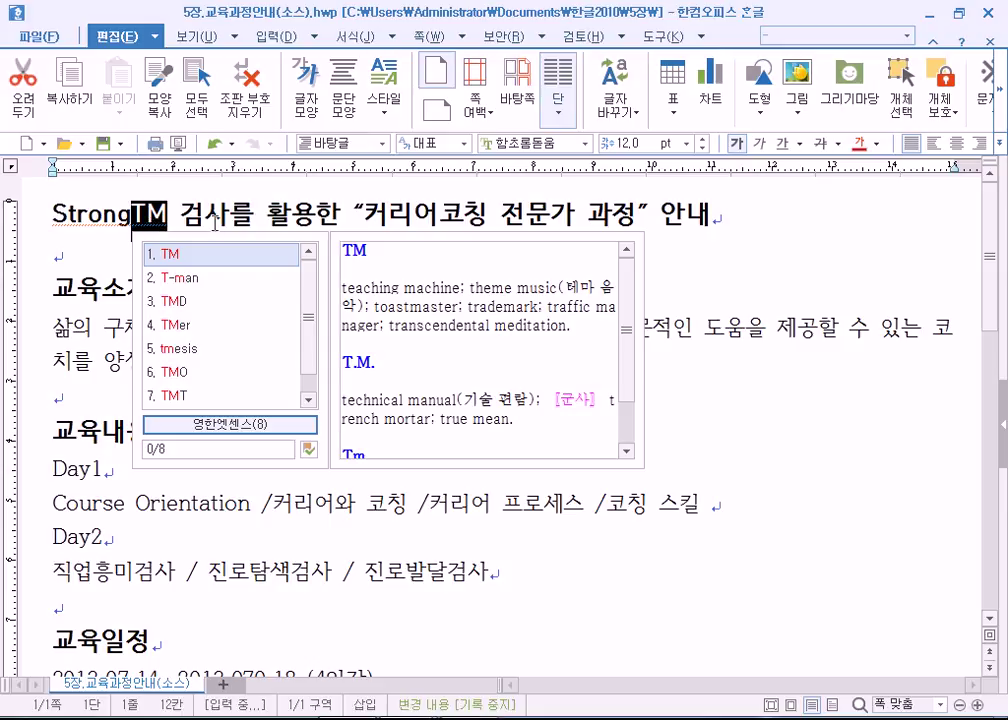
pyautogui.moveTo(132, 213); pyautogui.dragTo(164, 207)
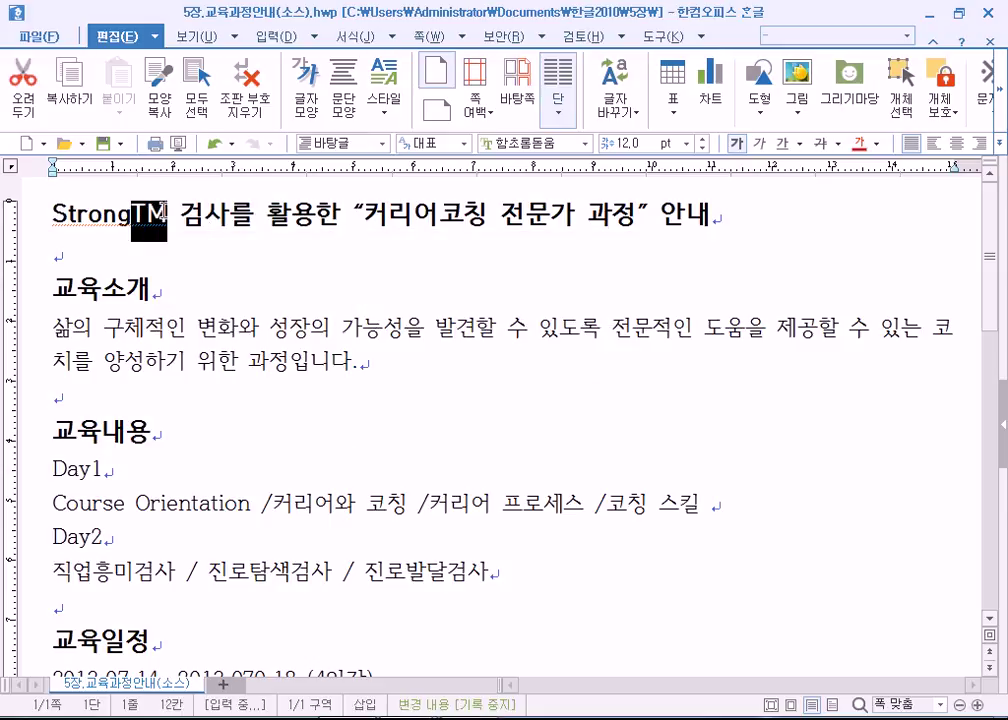
pyautogui.press('F12')
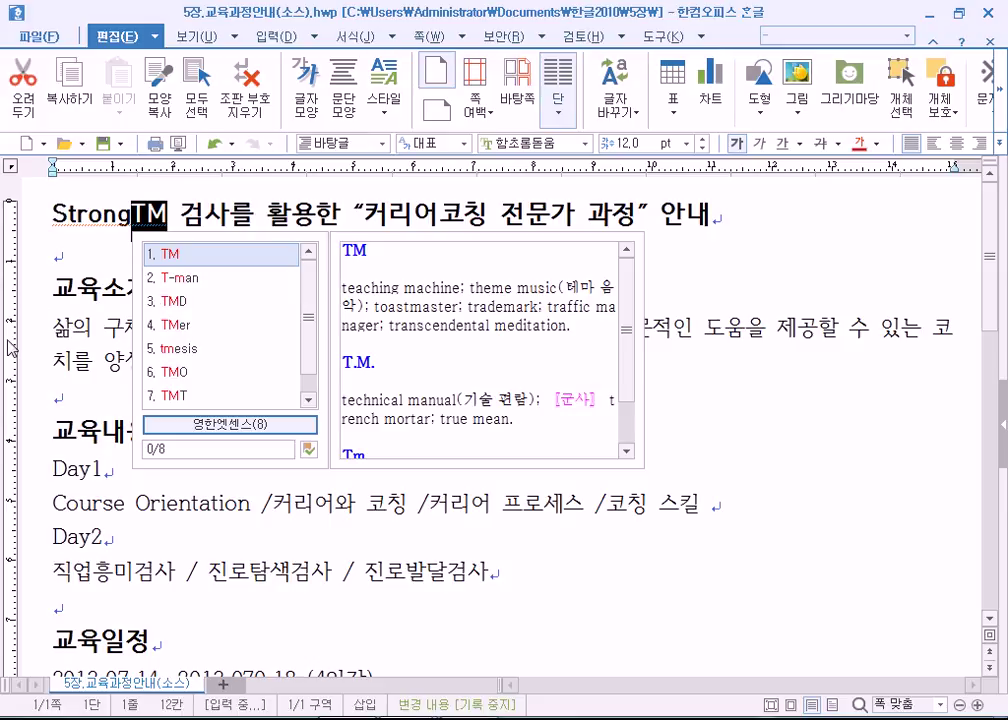
pyautogui.moveTo(308, 326); pyautogui.dragTo(309, 362)
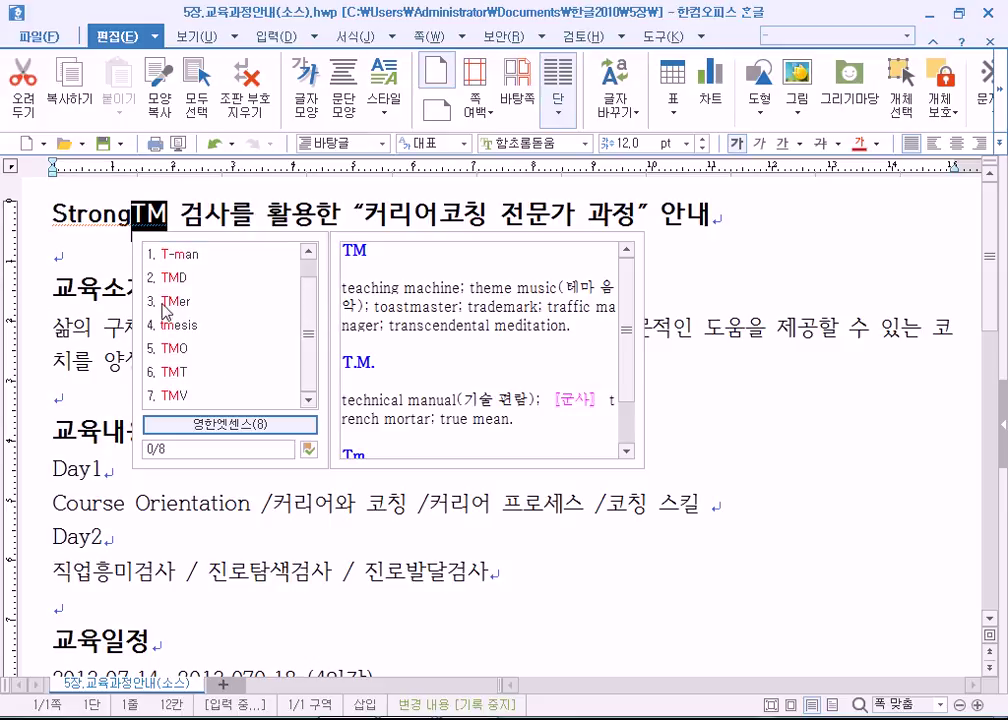
pyautogui.moveTo(308, 342); pyautogui.dragTo(308, 315)
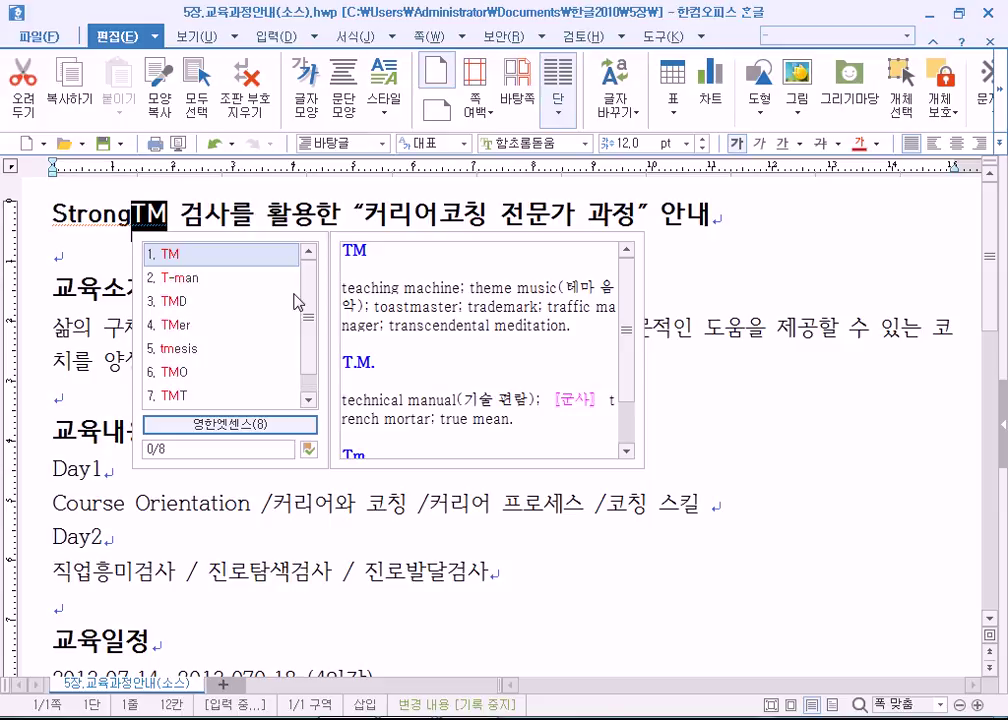
pyautogui.press('Escape')
# Look up Strong from the title in the dictionary, and select TM in the title again
pyautogui.click(54, 213)
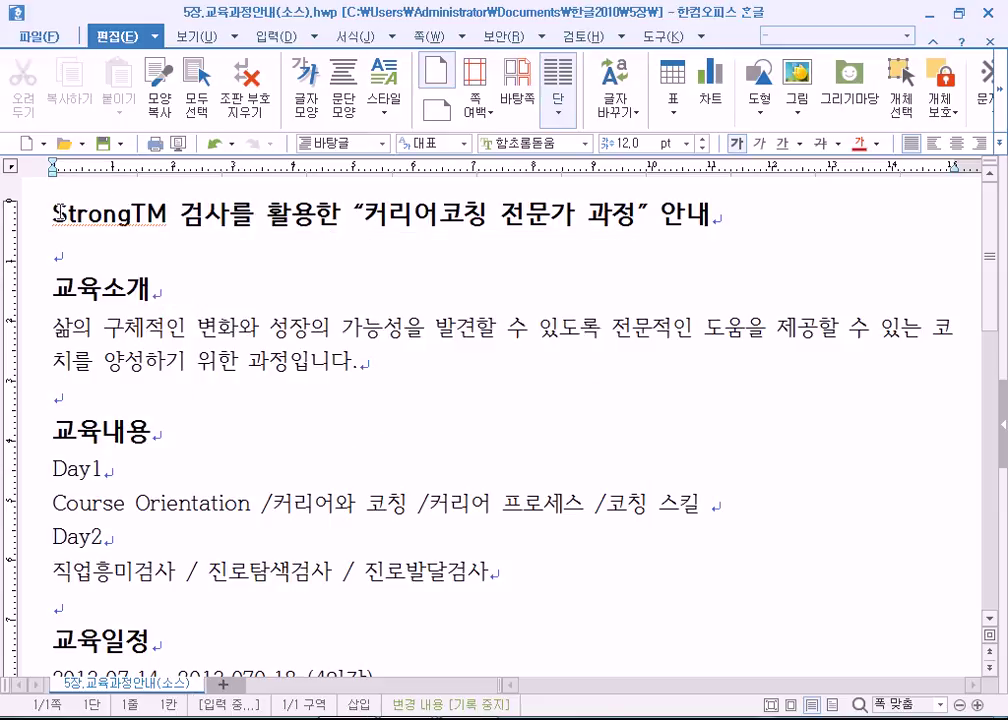
pyautogui.moveTo(54, 213); pyautogui.dragTo(130, 213)
pyautogui.press('F12')
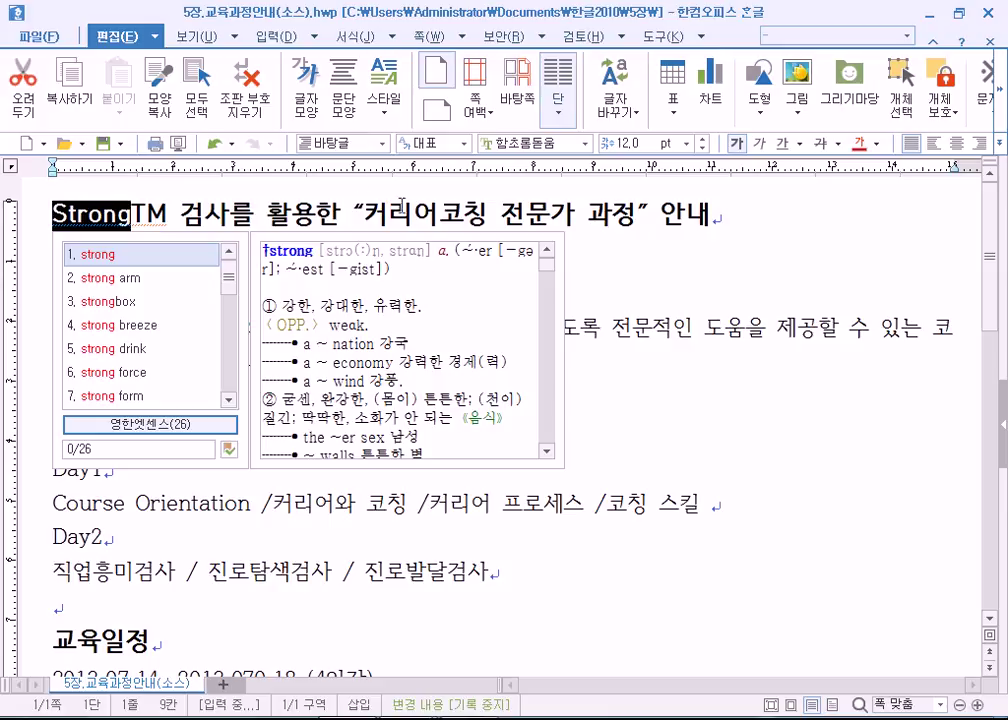
pyautogui.click(180, 214)
pyautogui.moveTo(133, 213); pyautogui.dragTo(177, 217)
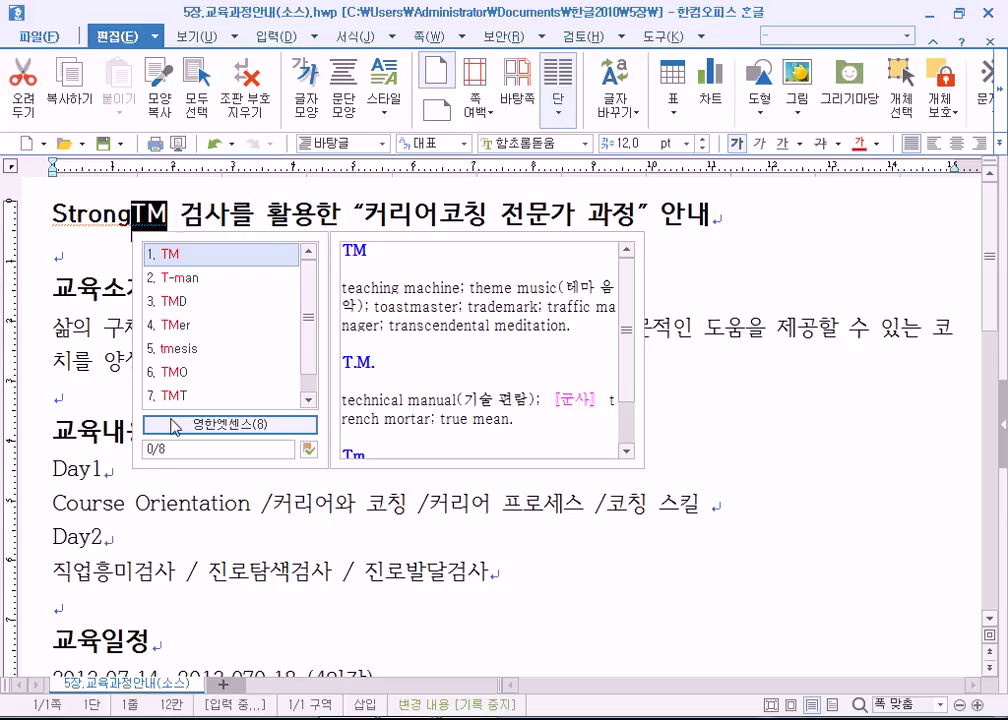
# Open Paint (그림판) and sketch H₂O with a brush, circling the subscript 2
pyautogui.press('super')
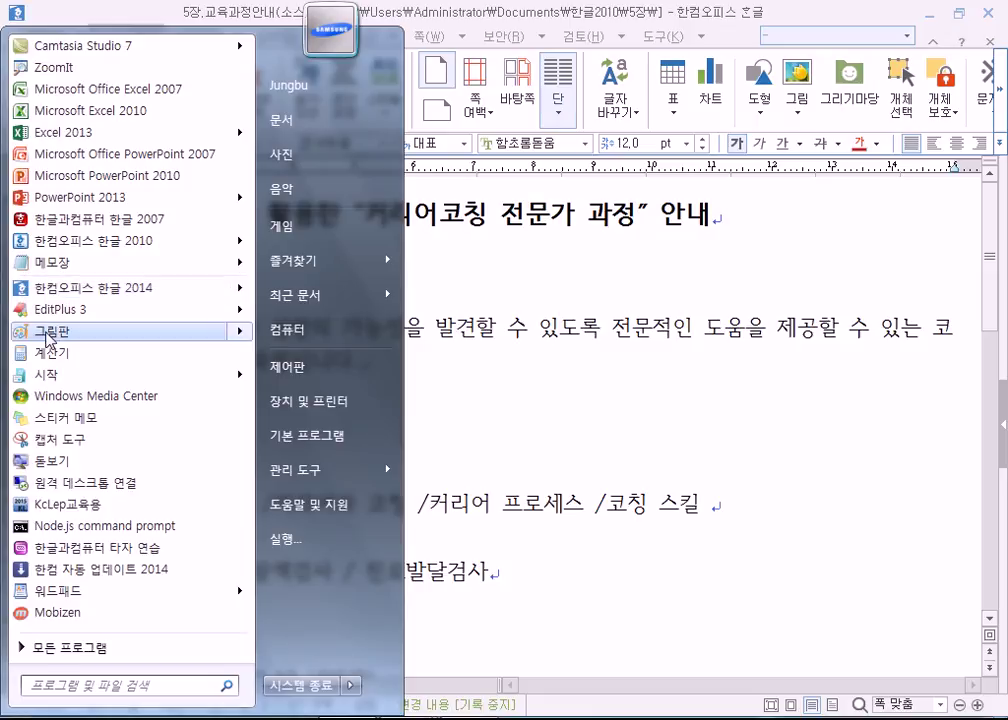
pyautogui.click(45, 331)
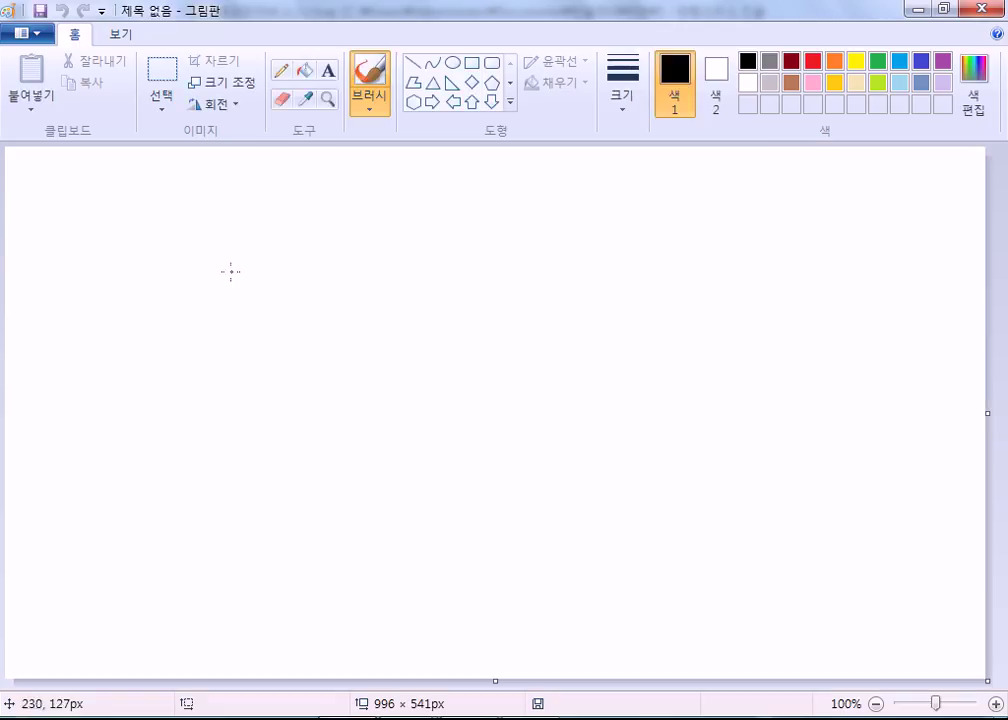
pyautogui.moveTo(201, 225); pyautogui.dragTo(198, 322)
pyautogui.moveTo(197, 276); pyautogui.dragTo(265, 275)
pyautogui.moveTo(278, 221)
pyautogui.mouseDown()
pyautogui.moveTo(278, 334)
pyautogui.moveTo(355, 377)
pyautogui.mouseUp()
pyautogui.moveTo(416, 215)
pyautogui.mouseDown()
pyautogui.moveTo(473, 310)
pyautogui.moveTo(415, 214)
pyautogui.mouseUp()
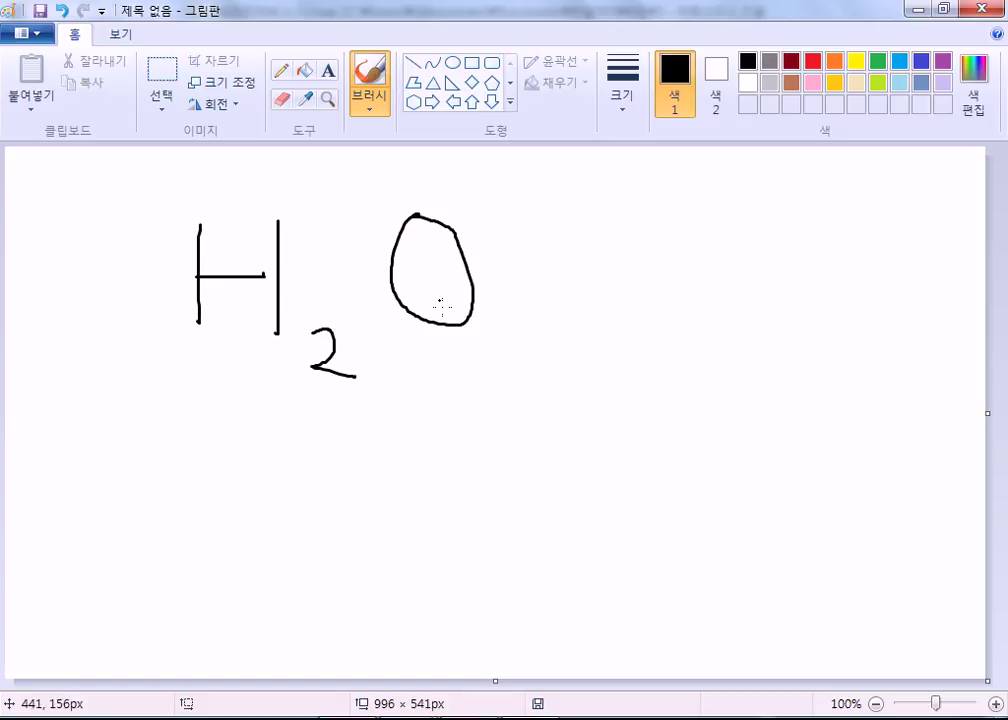
pyautogui.moveTo(358, 441)
pyautogui.mouseDown()
pyautogui.moveTo(328, 317)
pyautogui.moveTo(357, 397)
pyautogui.mouseUp()
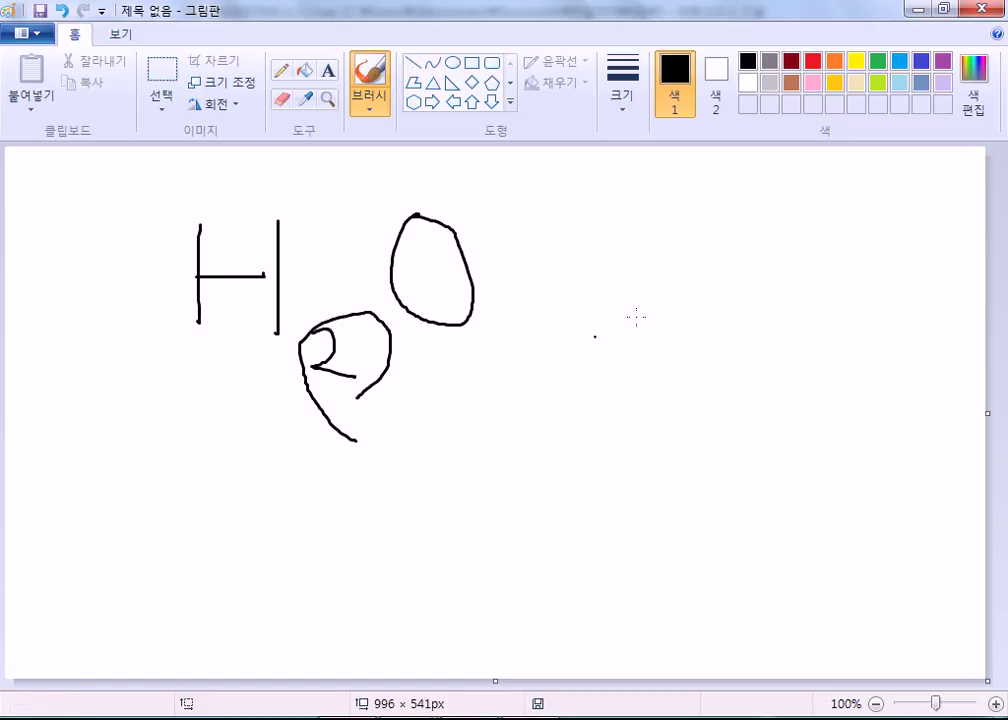
# Sketch y² beside the formula with its superscript 2 circled, and close Paint without saving
pyautogui.moveTo(704, 218); pyautogui.dragTo(732, 262)
pyautogui.moveTo(774, 221); pyautogui.dragTo(680, 346)
pyautogui.moveTo(793, 198); pyautogui.dragTo(843, 232)
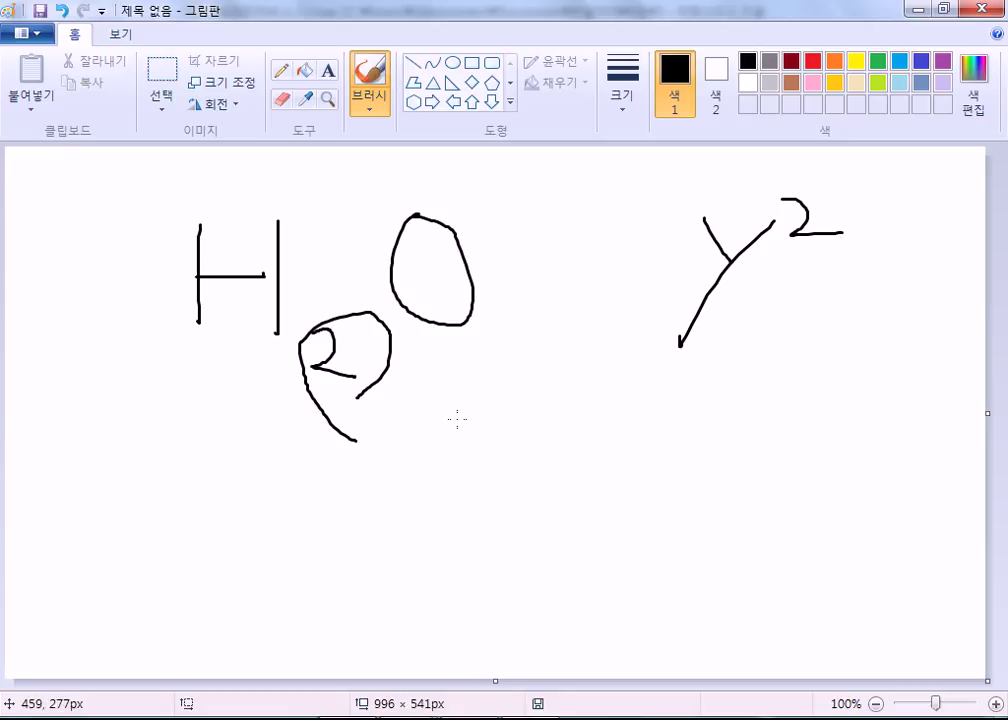
pyautogui.moveTo(795, 245)
pyautogui.mouseDown()
pyautogui.moveTo(777, 213)
pyautogui.moveTo(842, 236)
pyautogui.moveTo(823, 248)
pyautogui.mouseUp()
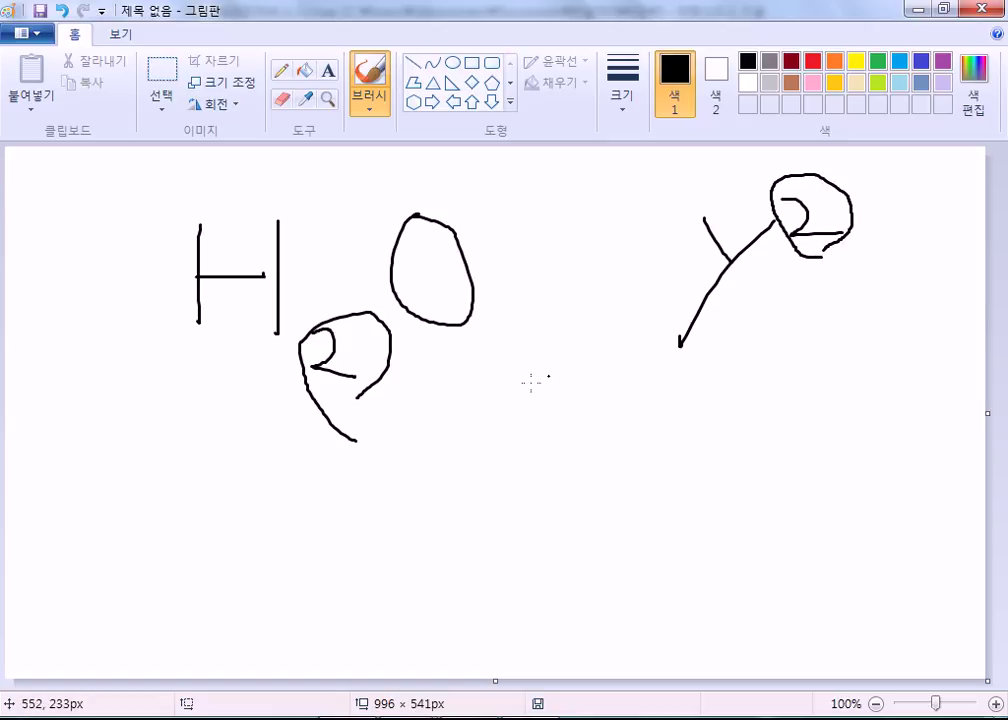
pyautogui.click(976, 9)
pyautogui.click(515, 370)
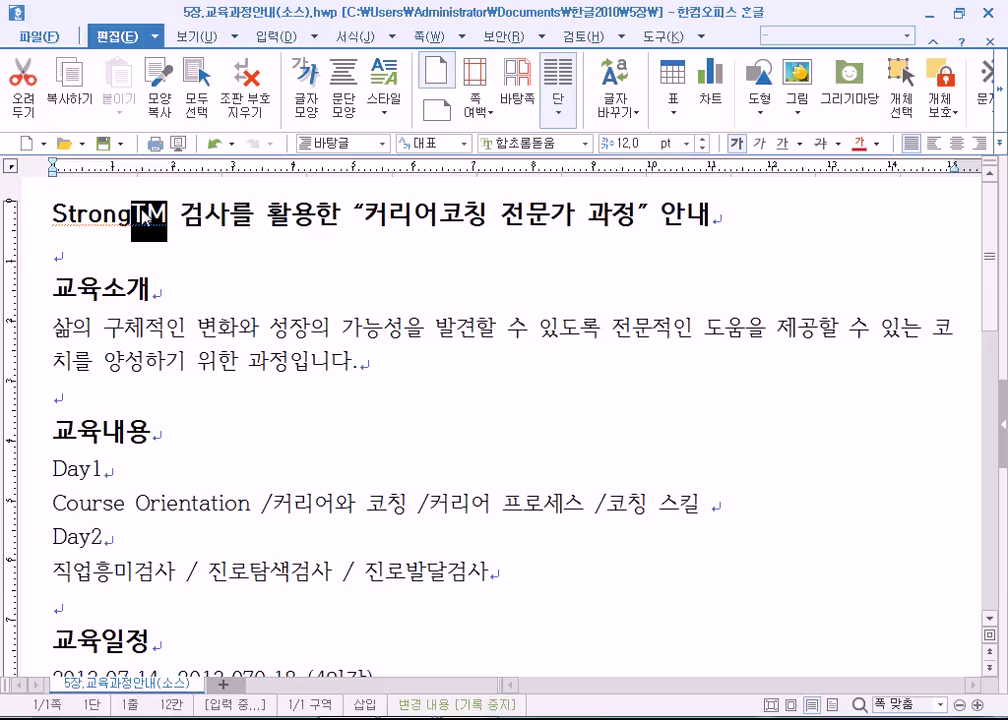
pyautogui.moveTo(54, 213); pyautogui.dragTo(167, 215)
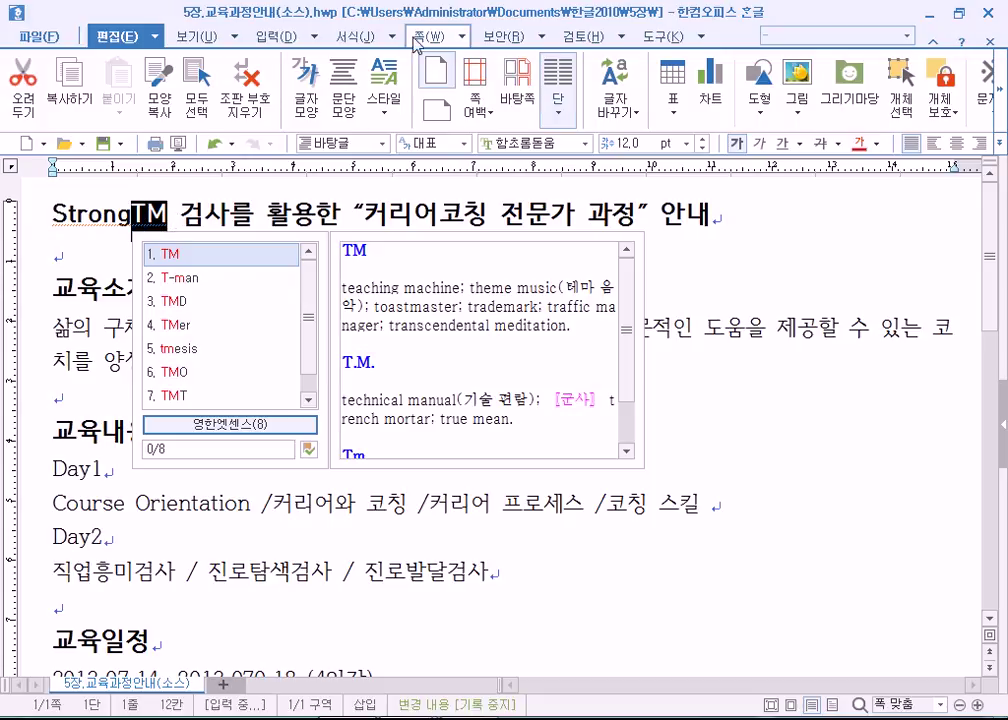
pyautogui.click(366, 37)
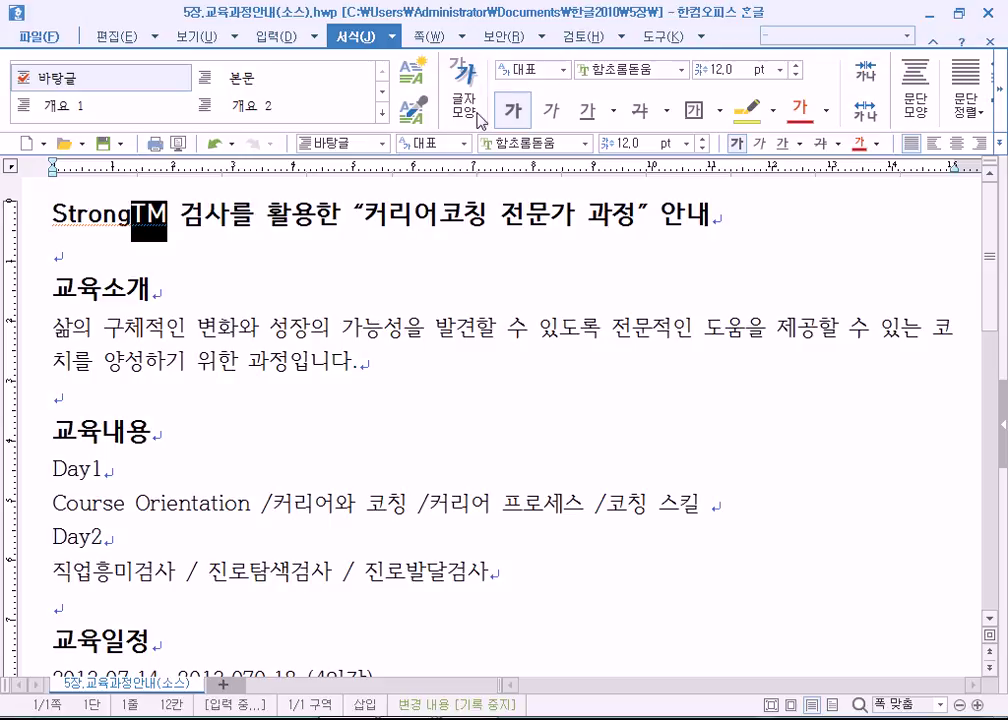
pyautogui.click(1002, 118)
pyautogui.click(1003, 120)
pyautogui.click(1003, 120)
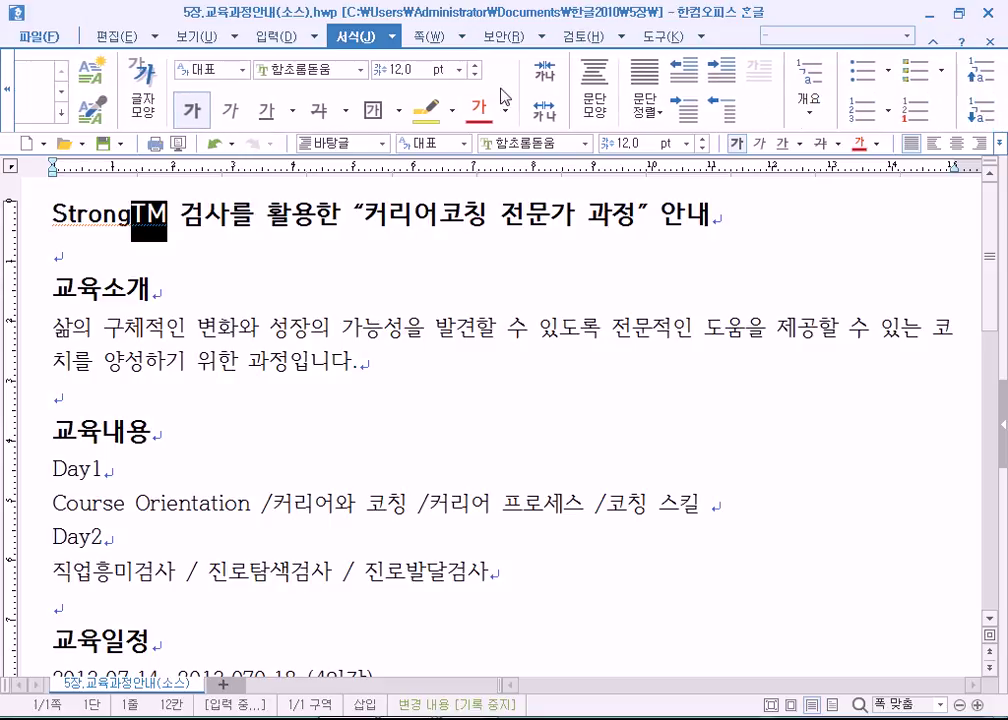
pyautogui.click(22, 117)
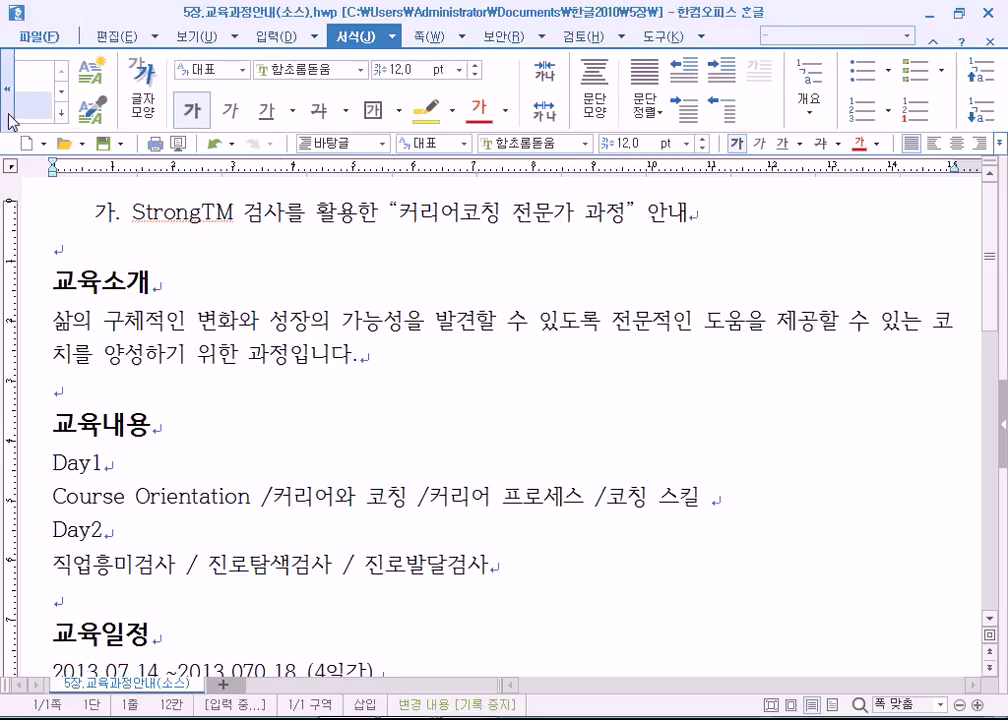
pyautogui.hotkey('ctrl', 'z')
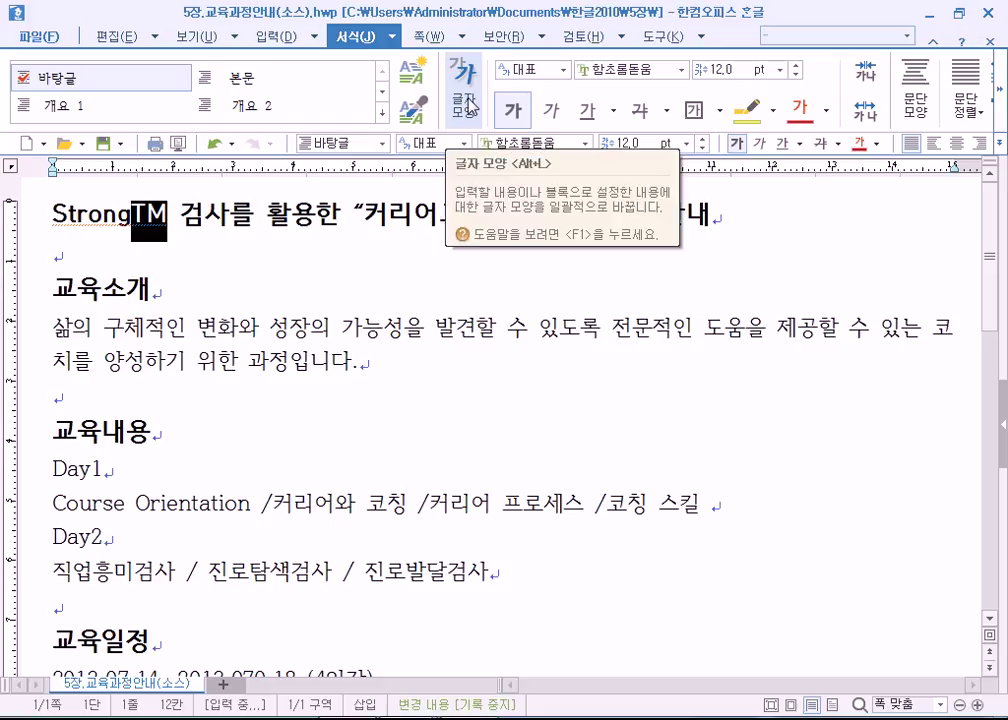
# Format the selected TM in the title as superscript (위 첨자) with 글자 모양, after briefly trying subscript (아래 첨자)
pyautogui.click(468, 105)
pyautogui.moveTo(495, 160); pyautogui.dragTo(608, 135)
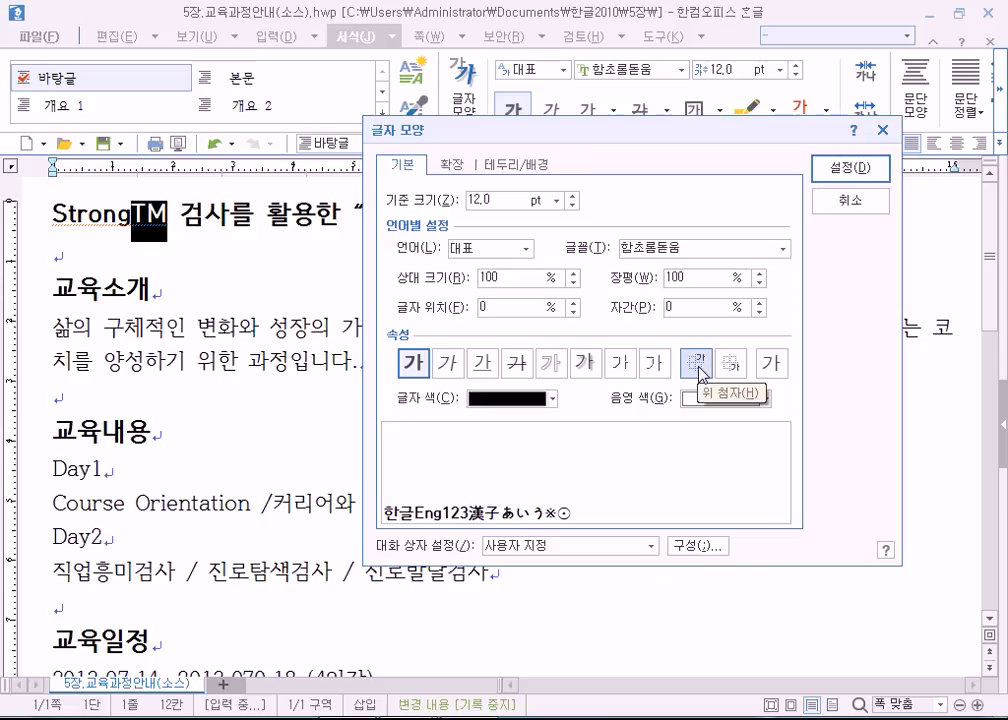
pyautogui.click(700, 372)
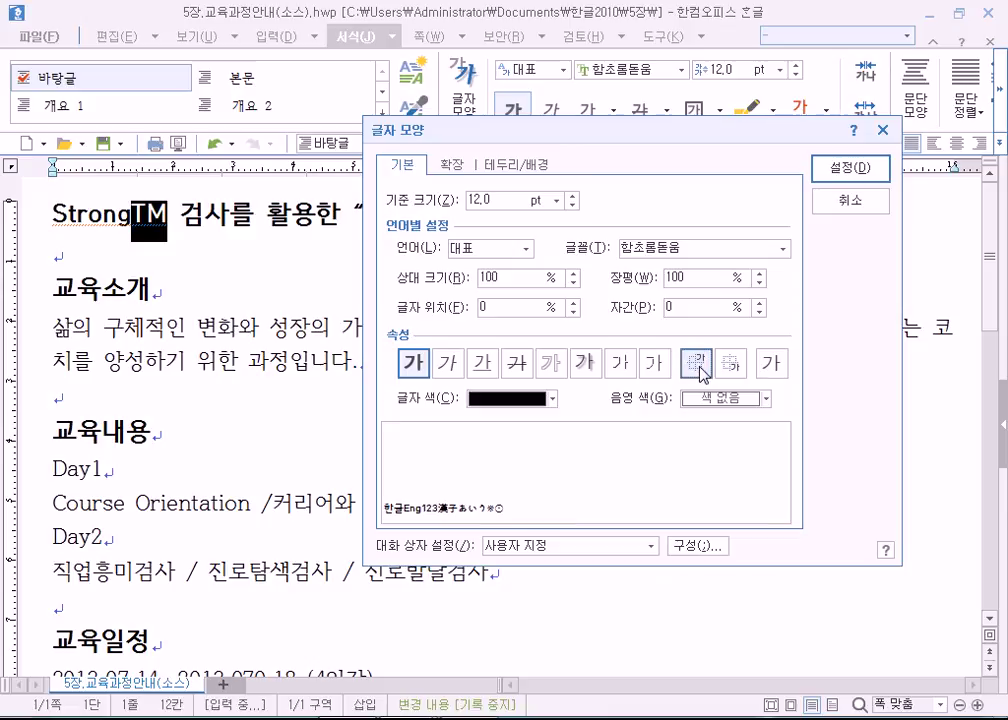
pyautogui.click(730, 368)
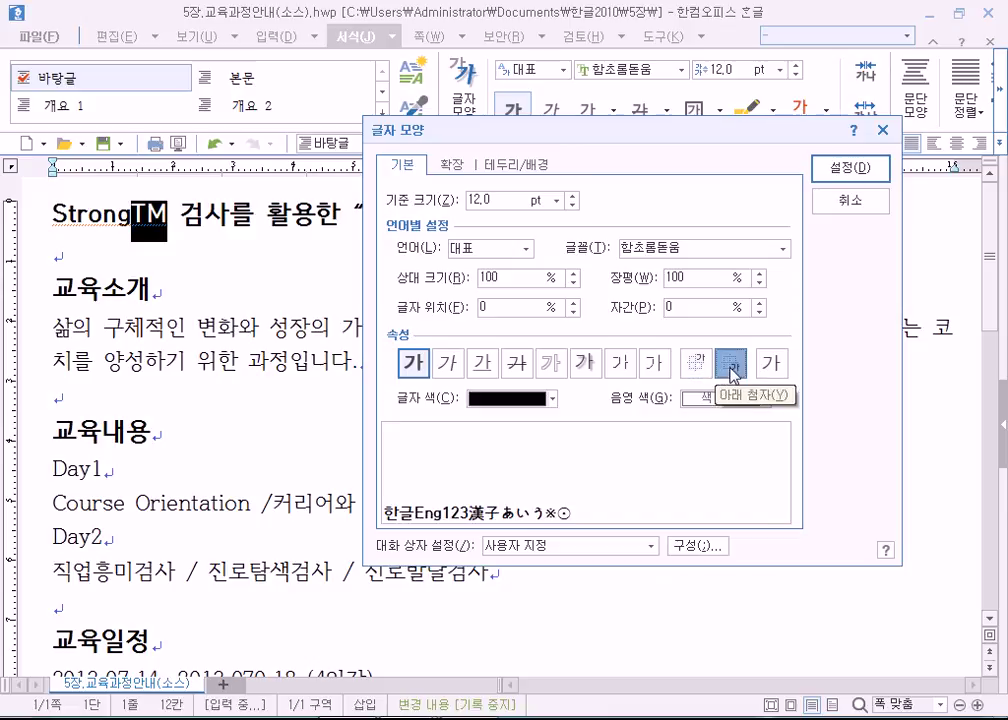
pyautogui.click(697, 362)
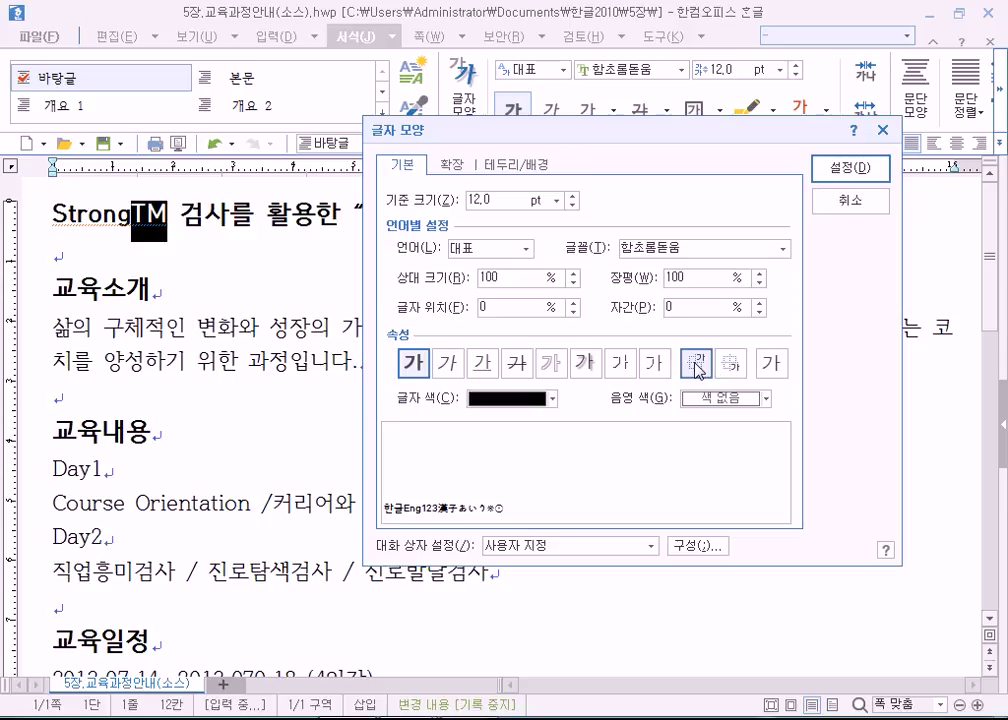
pyautogui.click(855, 168)
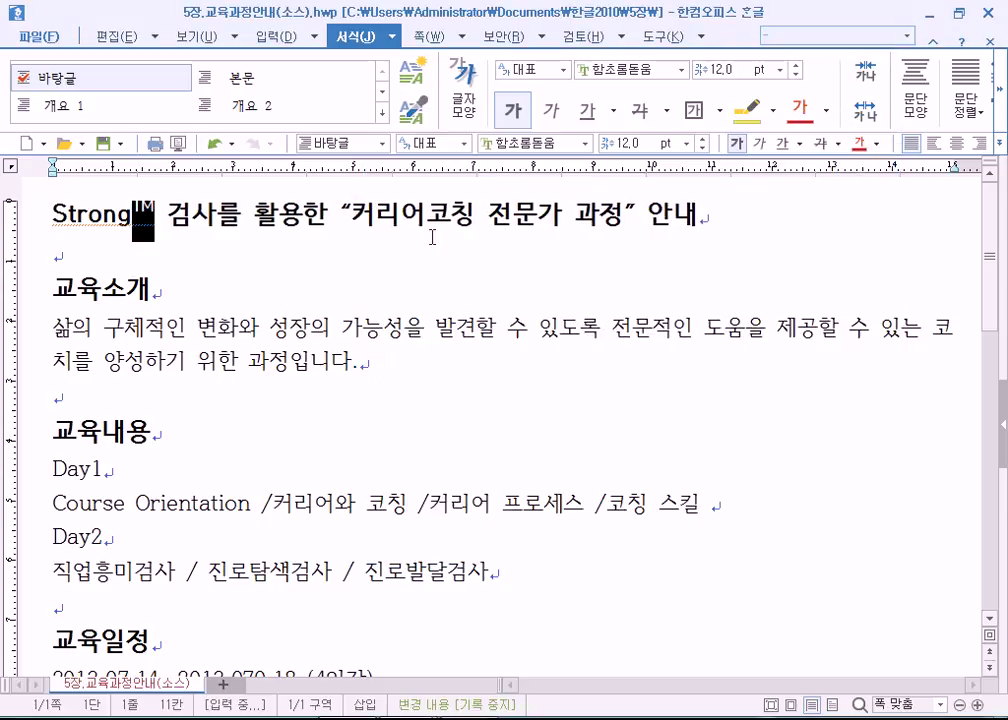
# Examine the superscript TM in the title with the page outline view (쪽 윤곽) on and off, ending with it off
pyautogui.click(144, 218)
pyautogui.click(56, 213)
pyautogui.click(192, 37)
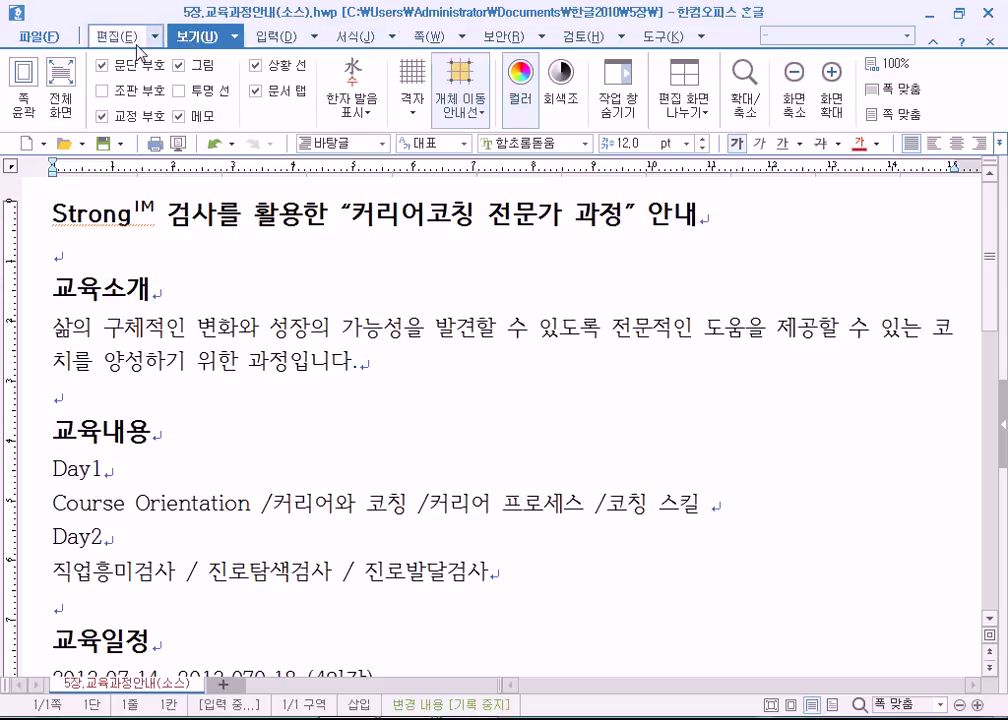
pyautogui.click(34, 82)
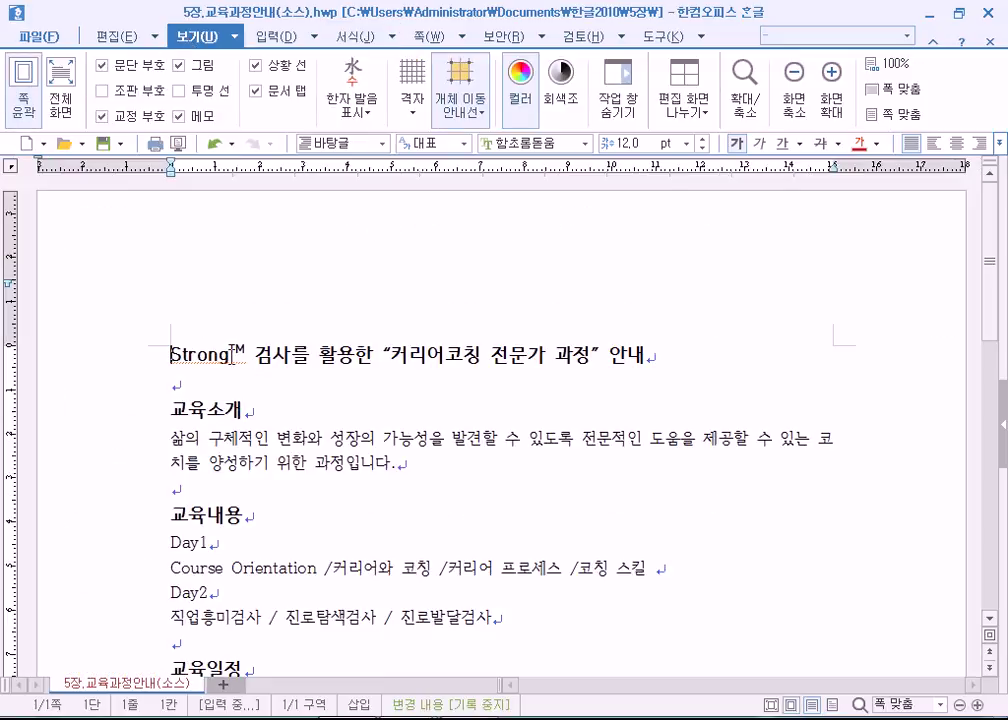
pyautogui.click(26, 80)
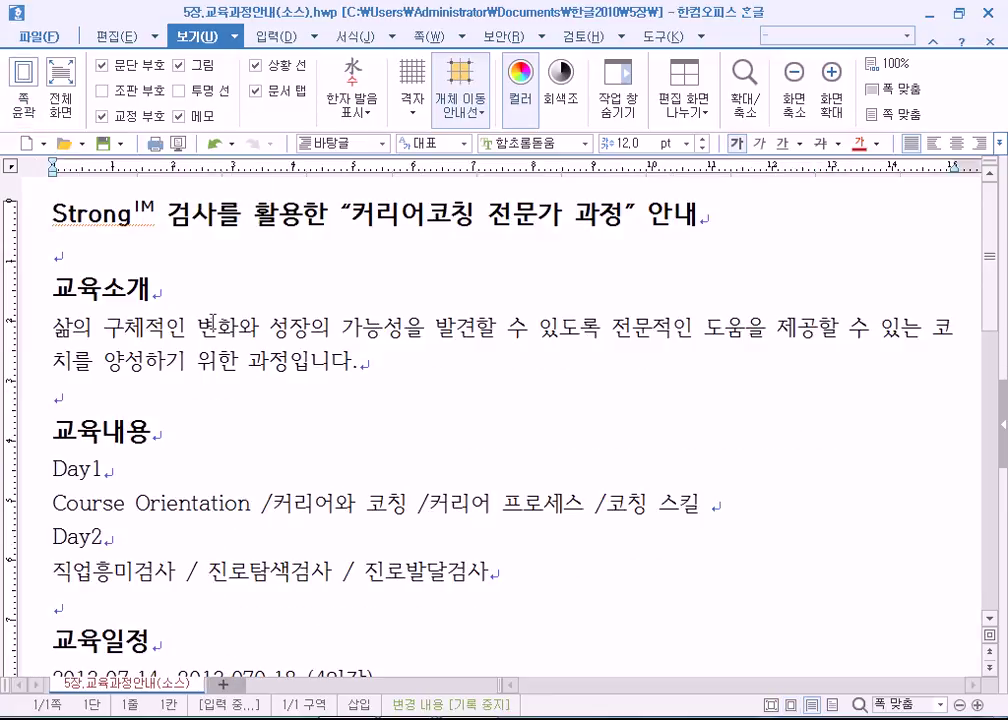
pyautogui.click(143, 232)
pyautogui.click(24, 80)
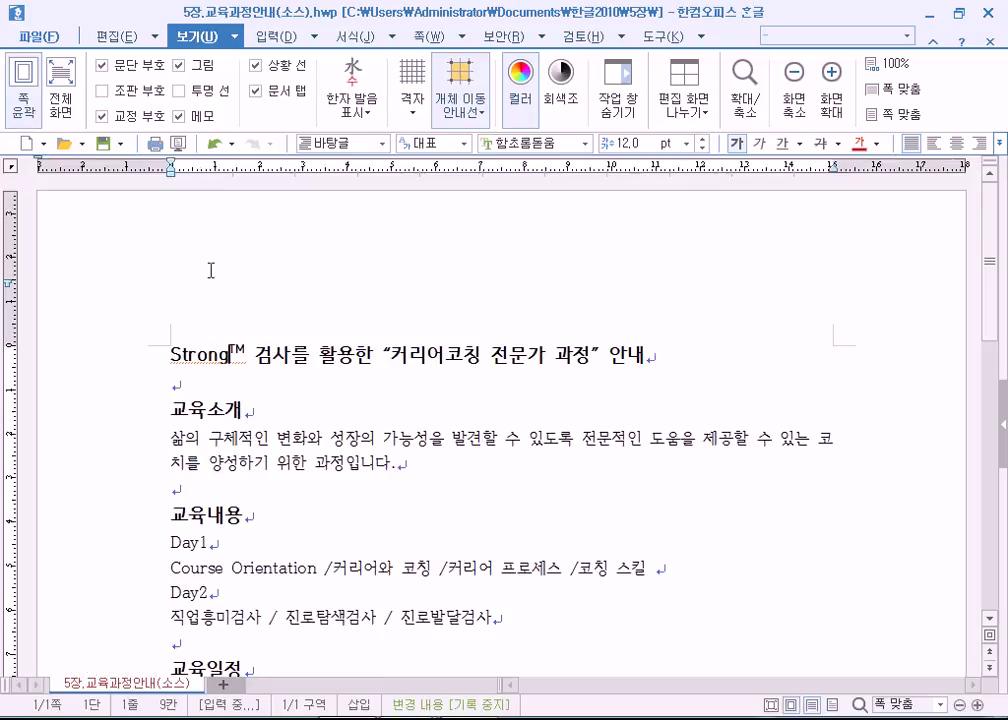
pyautogui.click(355, 378)
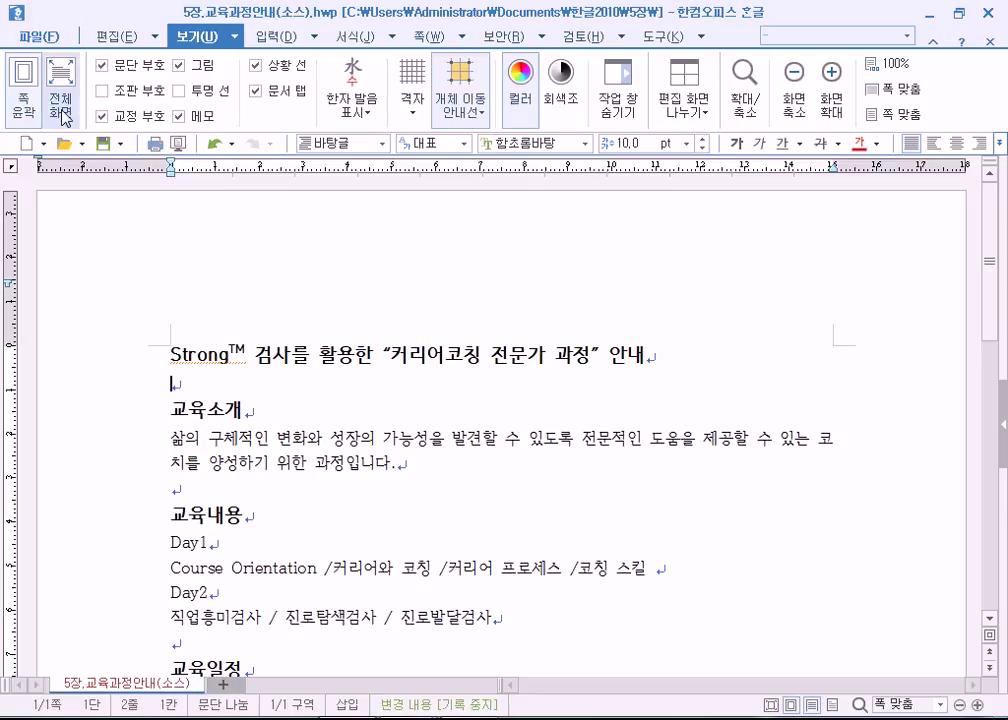
pyautogui.click(27, 88)
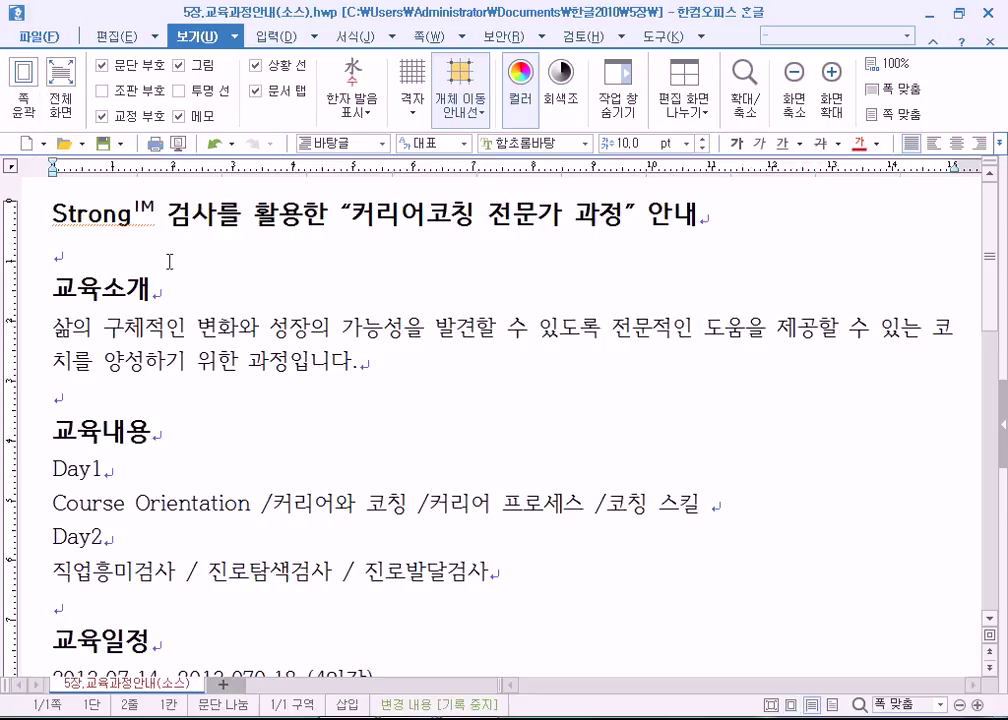
# Review the 교육내용, 교육일정 and 교육장소 headings, selecting each in turn, and return to the start of 교육내용
pyautogui.moveTo(51, 432); pyautogui.dragTo(146, 441)
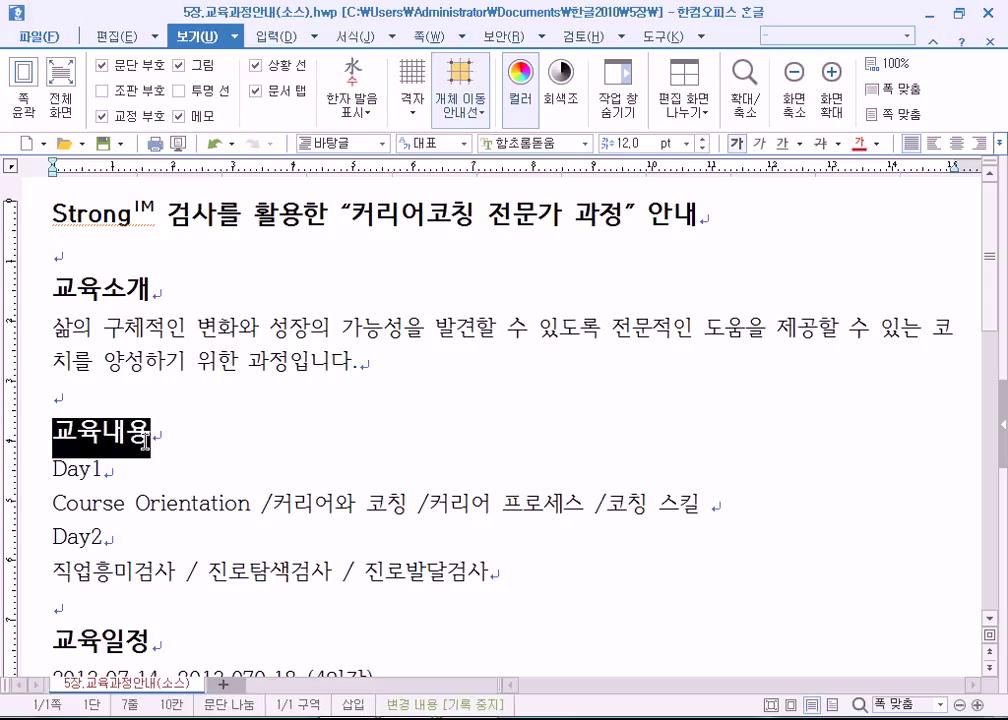
pyautogui.scroll(-5, 146, 441)
pyautogui.moveTo(47, 357); pyautogui.dragTo(158, 362)
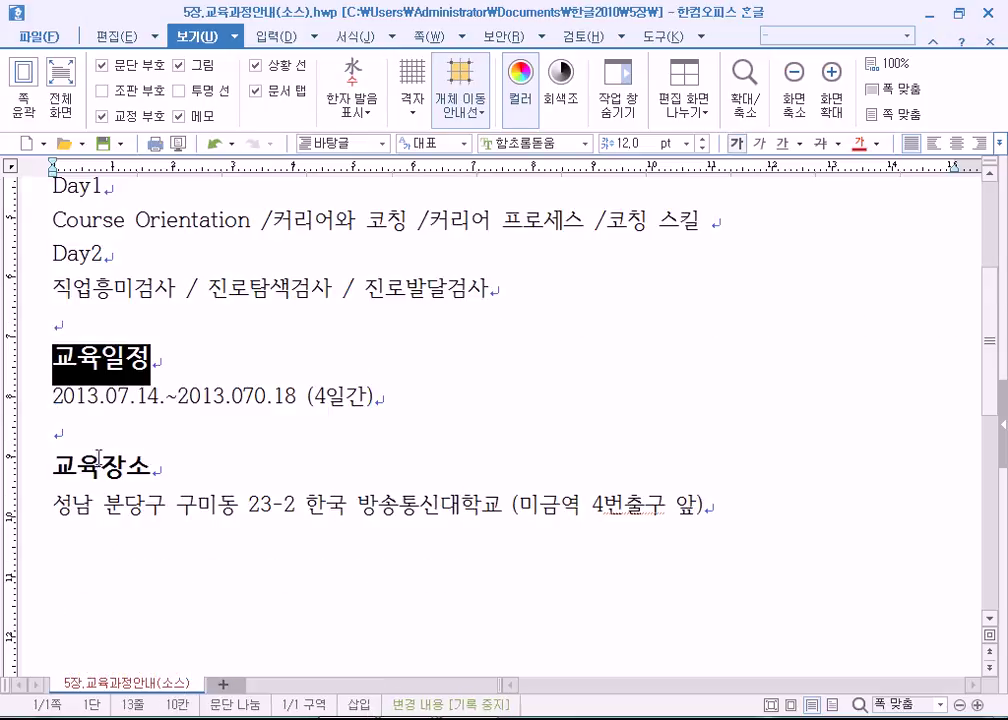
pyautogui.moveTo(51, 466); pyautogui.dragTo(162, 466)
pyautogui.scroll(5, 190, 424)
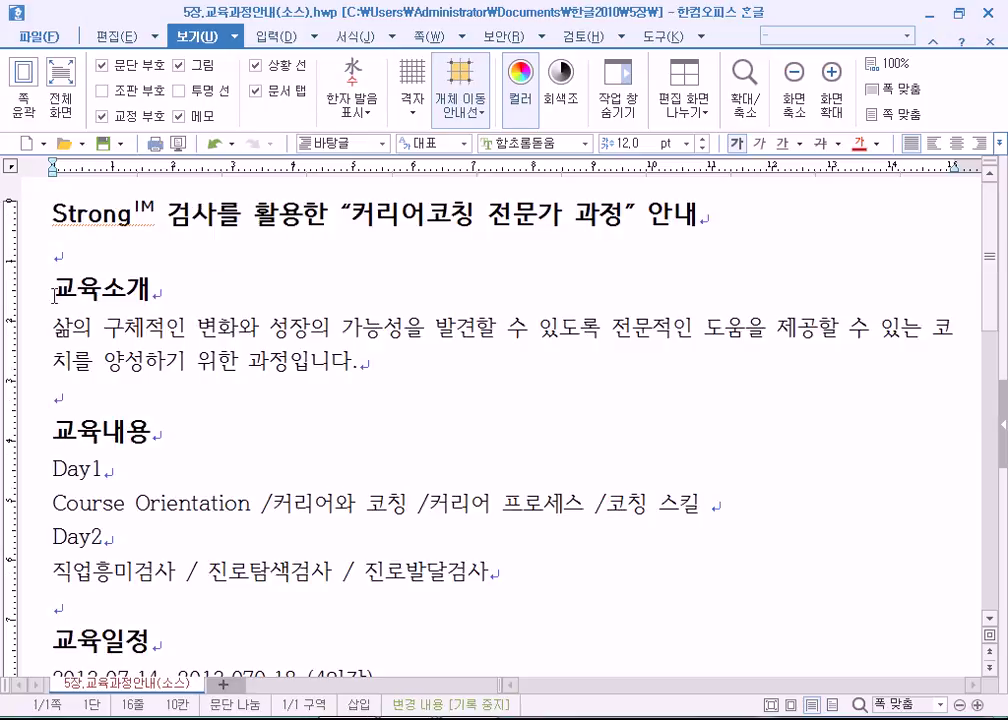
pyautogui.scroll(-2, 54, 296)
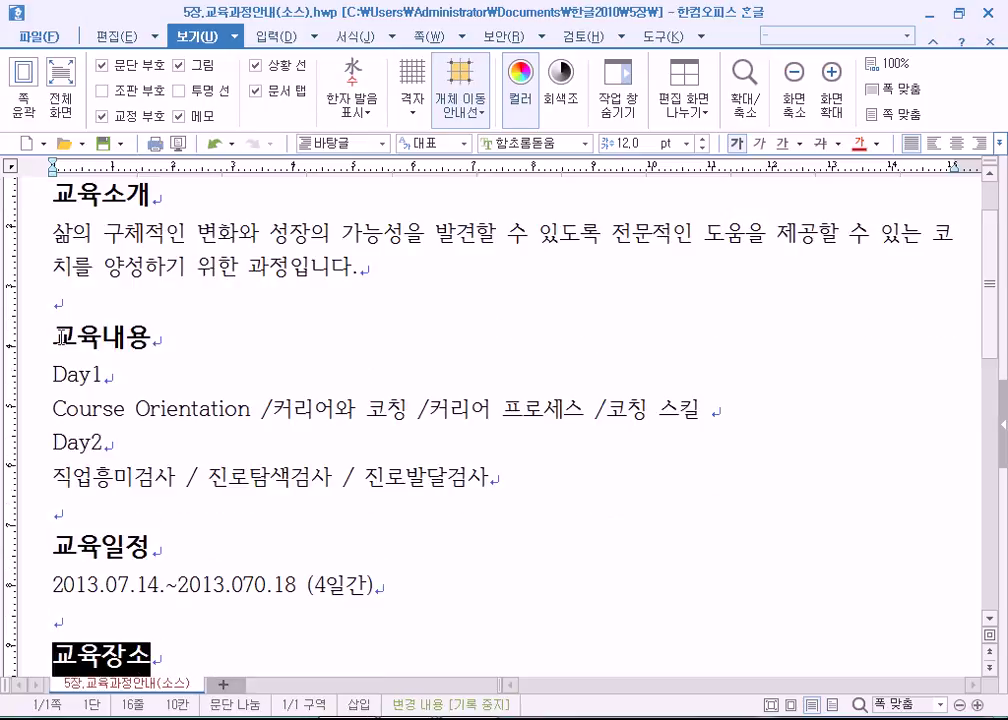
pyautogui.click(53, 338)
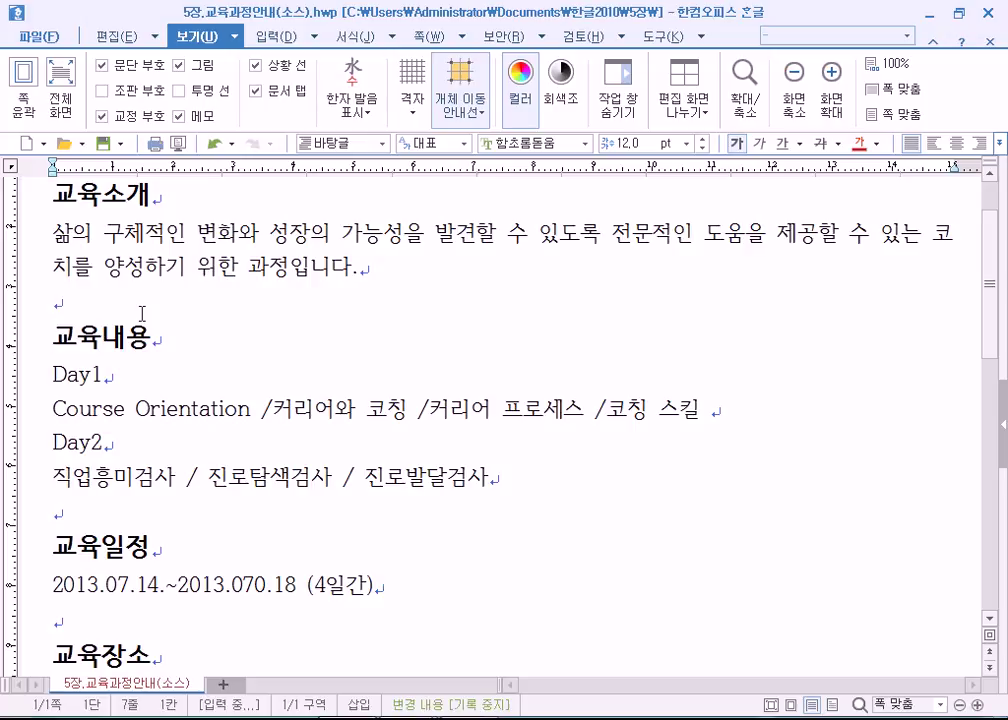
# Select the 교육내용 heading and turn on the shadow attribute for it in 글자 모양, keeping it bold
pyautogui.moveTo(53, 338); pyautogui.dragTo(152, 340)
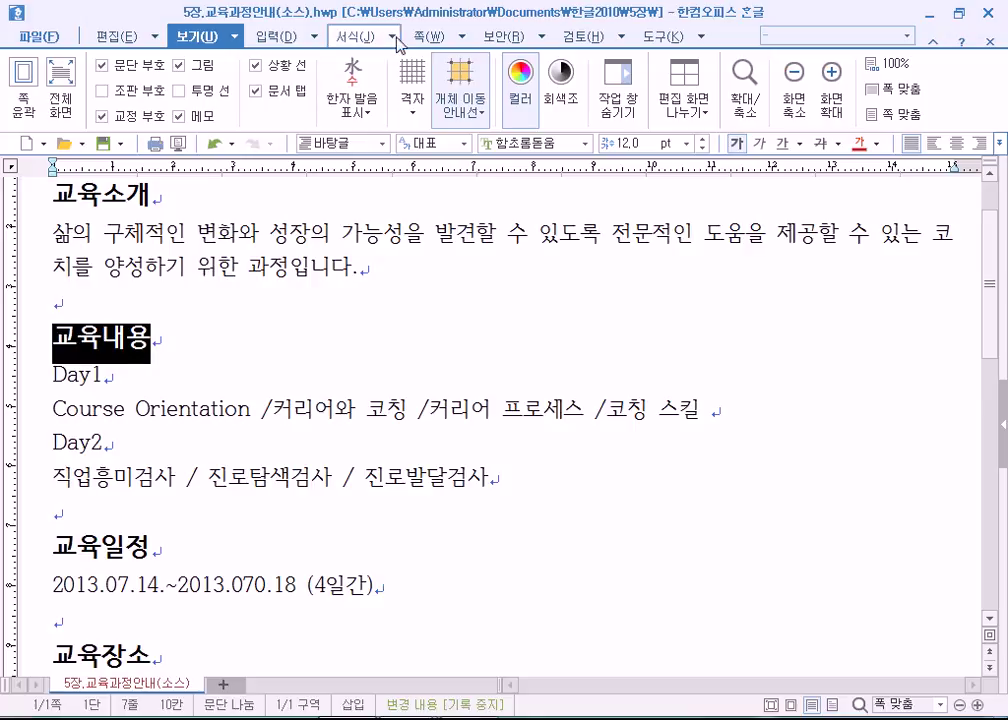
pyautogui.click(352, 40)
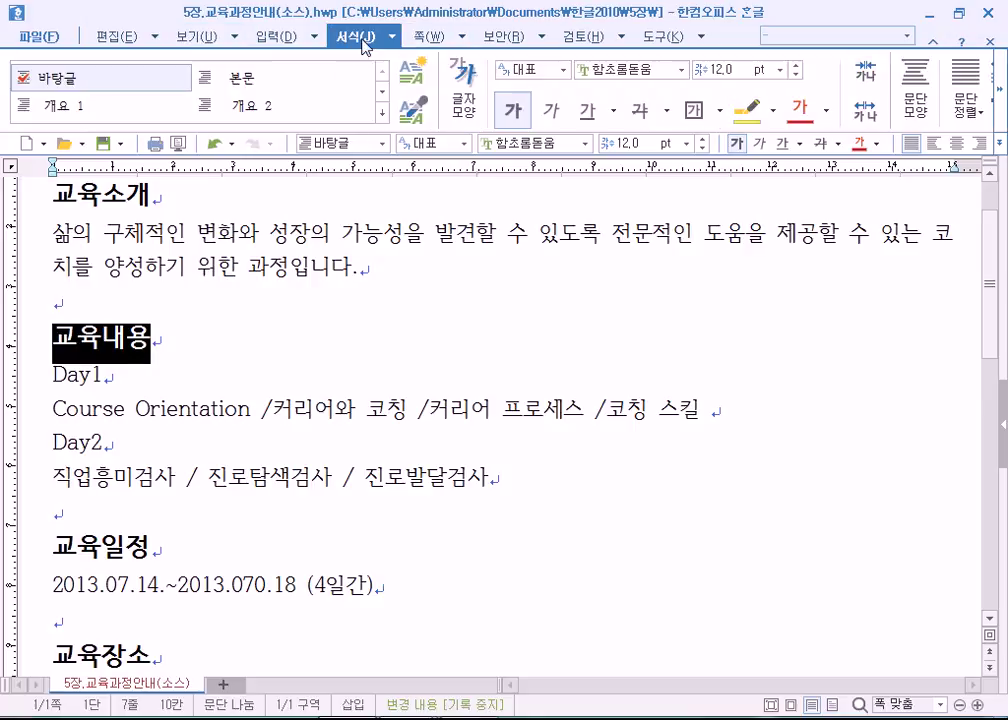
pyautogui.click(465, 88)
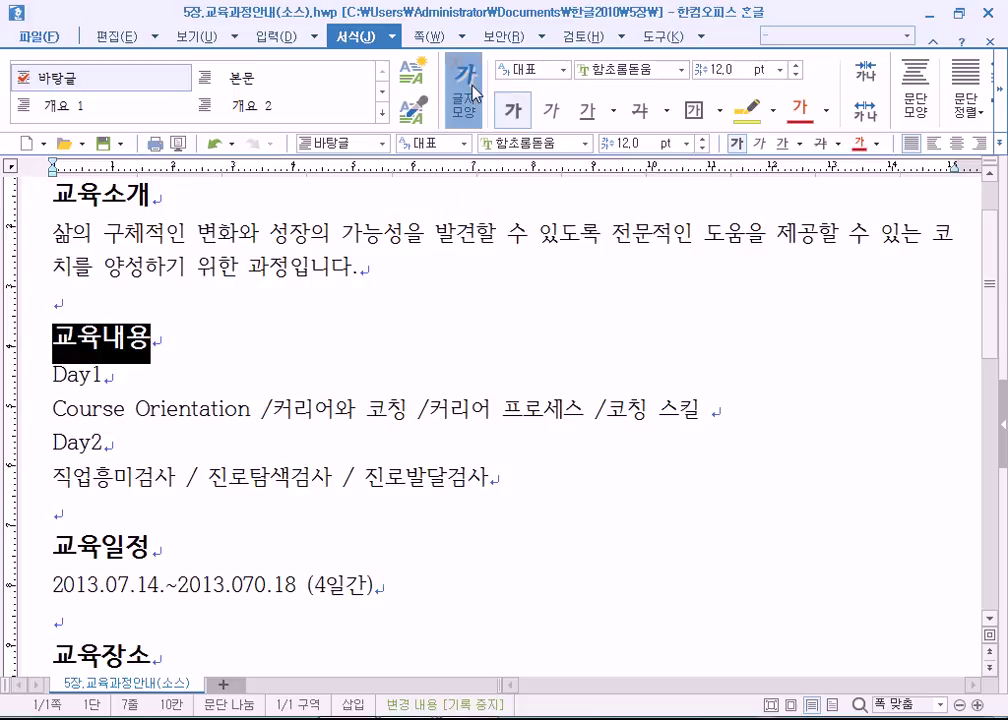
pyautogui.moveTo(531, 166); pyautogui.dragTo(688, 120)
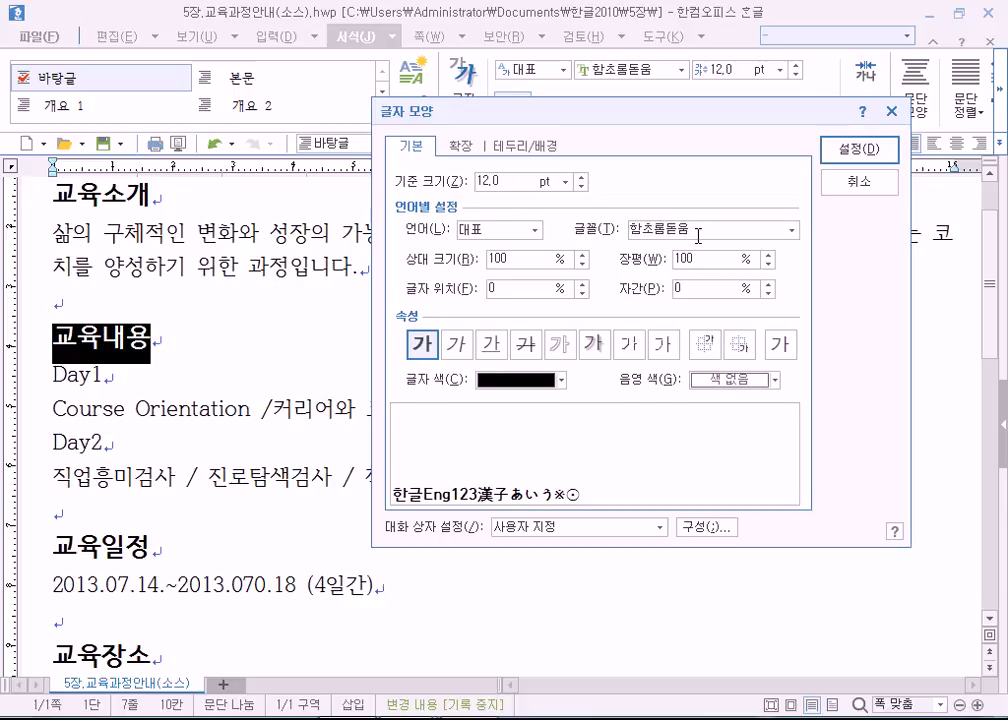
pyautogui.click(424, 345)
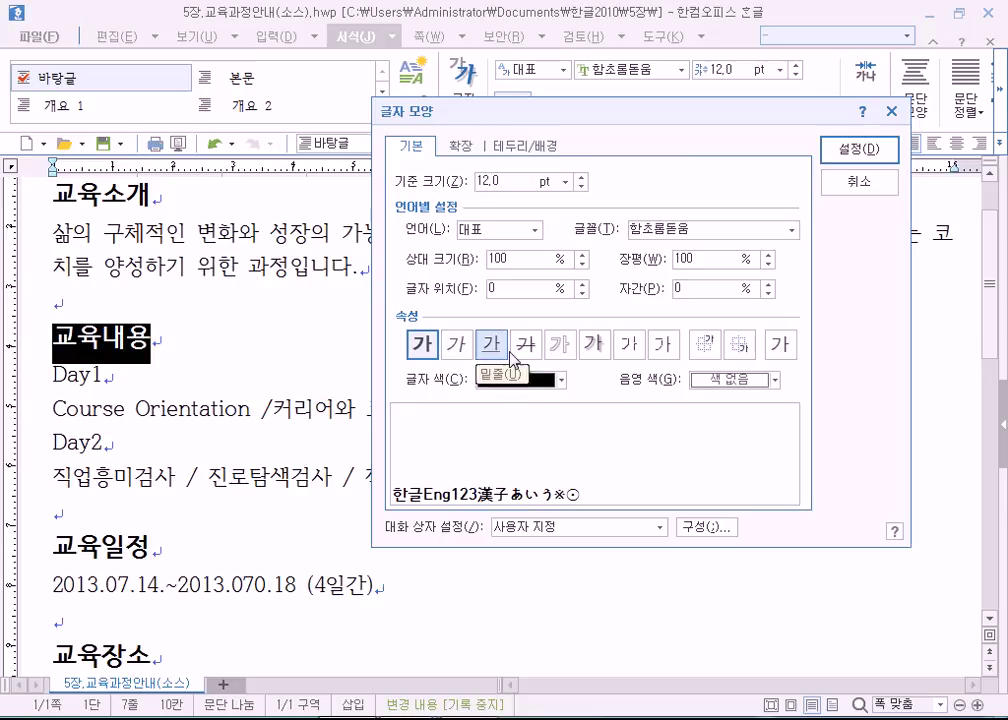
pyautogui.click(592, 344)
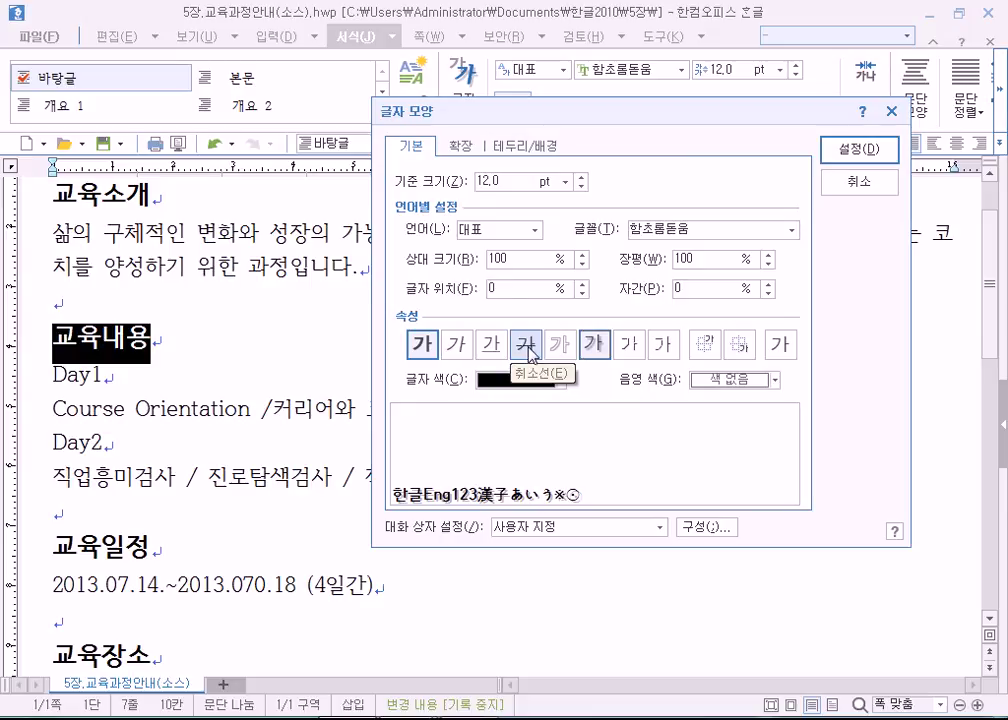
pyautogui.click(594, 347)
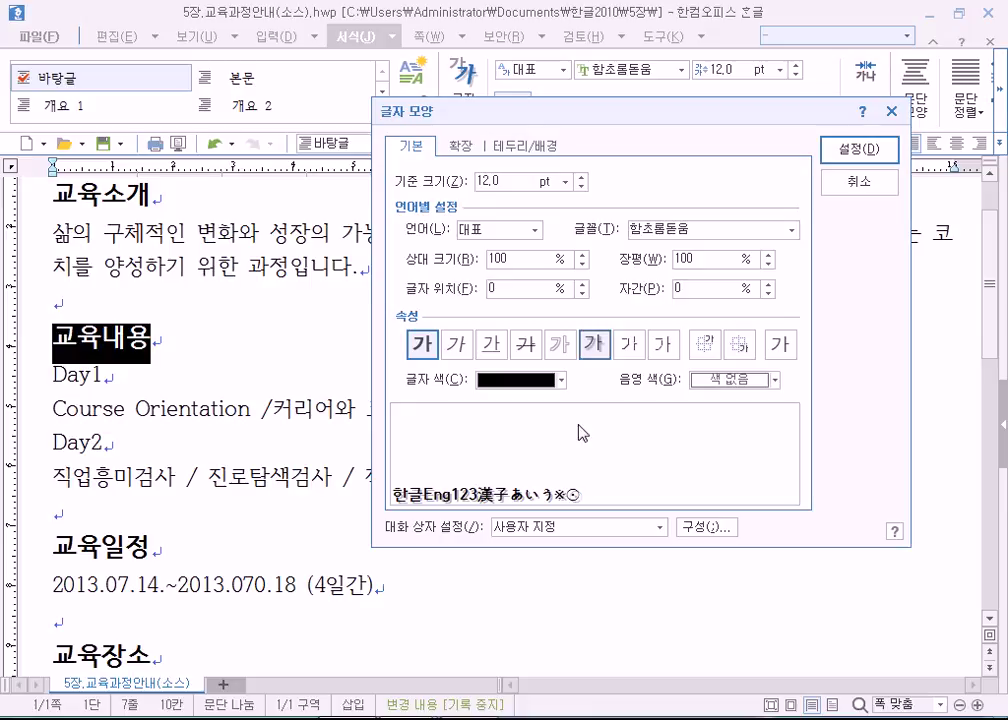
# Set the emphasis mark (강조점) for 교육내용 to the hollow circle above each character, after trying the filled dot
pyautogui.click(458, 147)
pyautogui.click(405, 146)
pyautogui.click(458, 148)
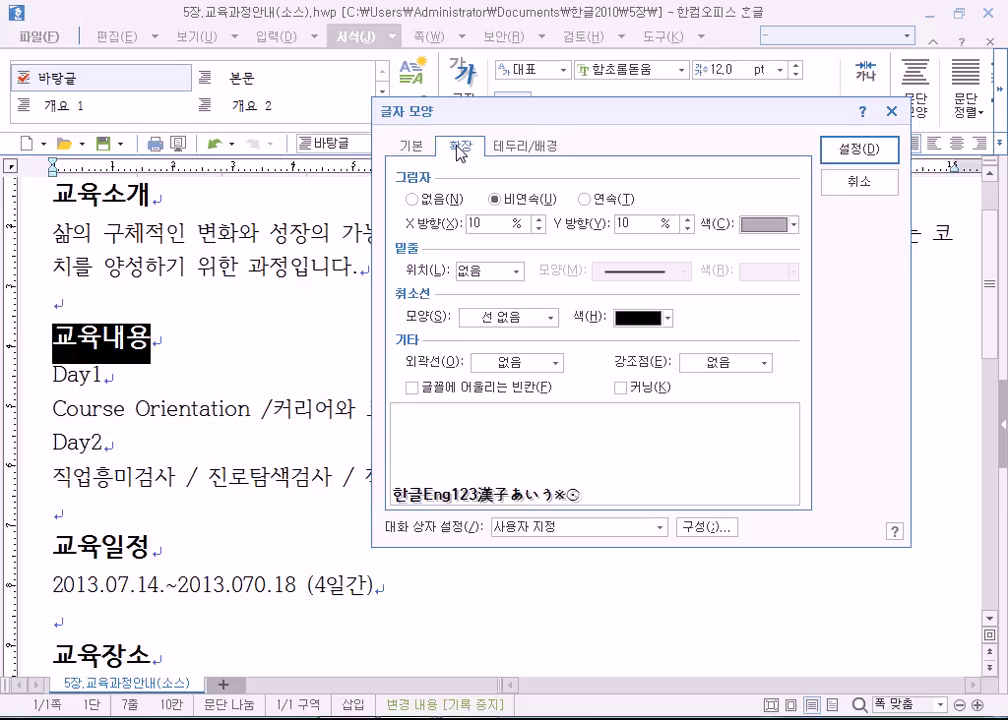
pyautogui.click(407, 146)
pyautogui.click(458, 147)
pyautogui.click(739, 367)
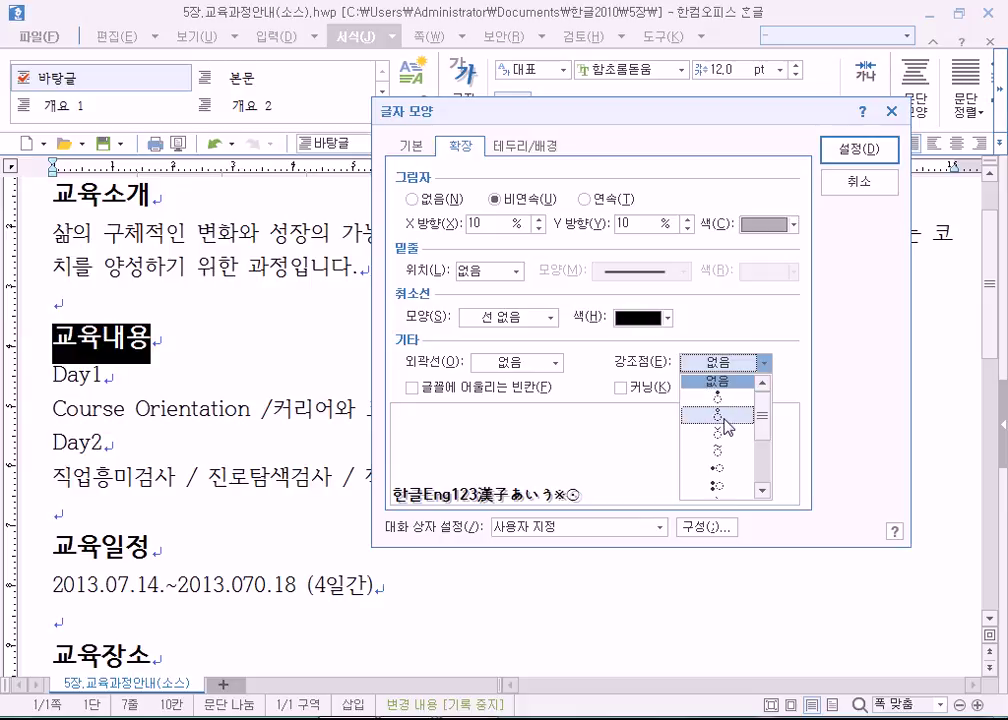
pyautogui.moveTo(762, 420); pyautogui.dragTo(765, 393)
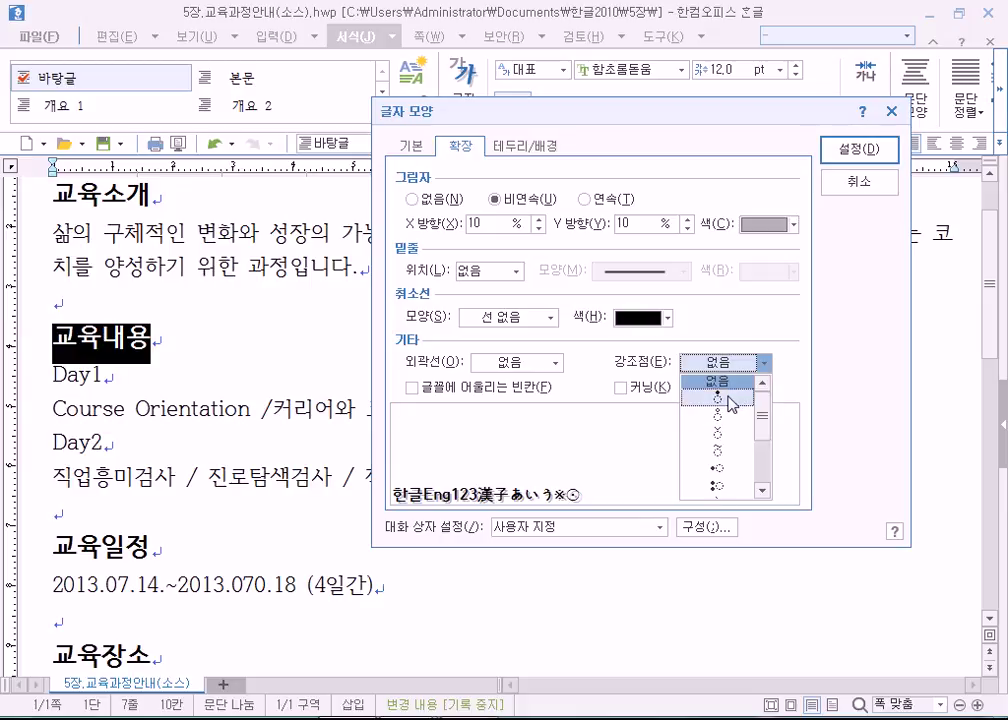
pyautogui.click(730, 401)
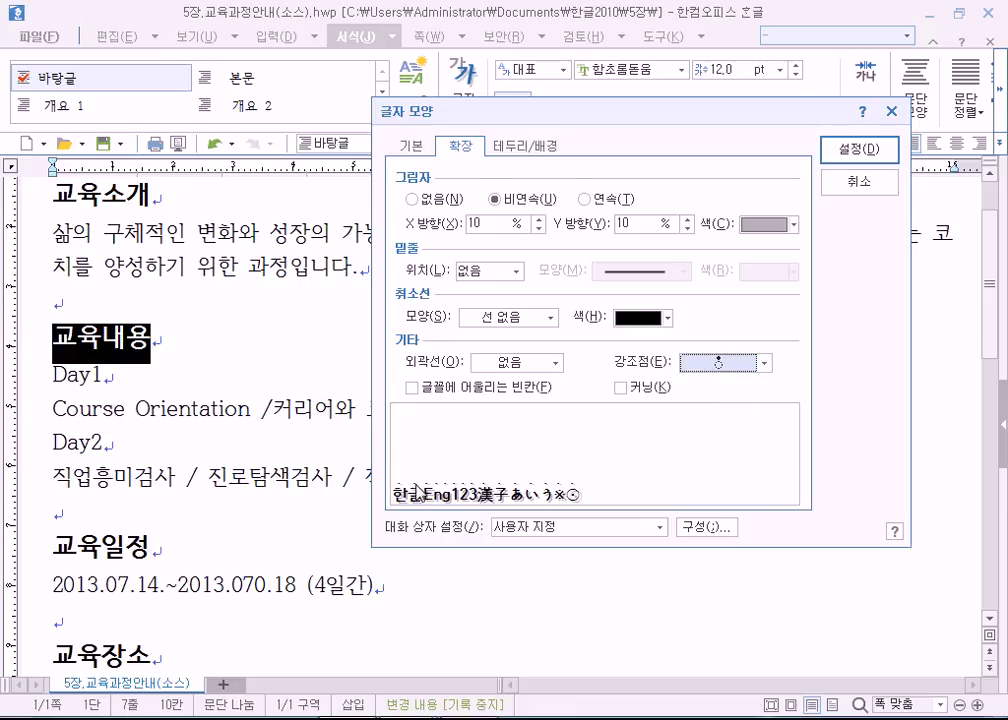
pyautogui.click(720, 368)
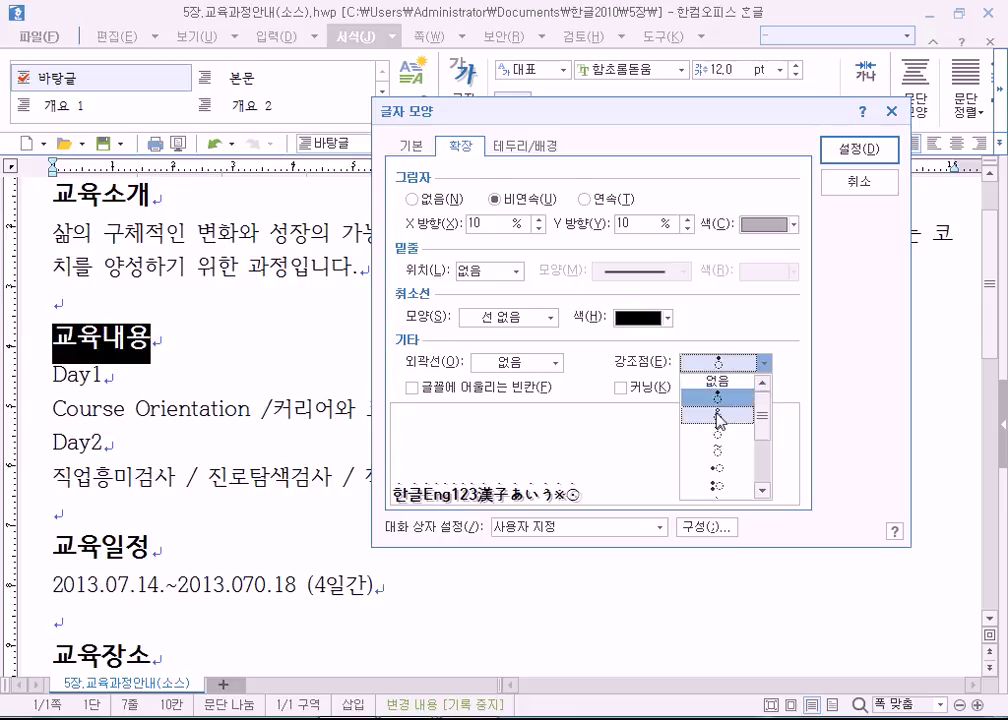
pyautogui.click(712, 416)
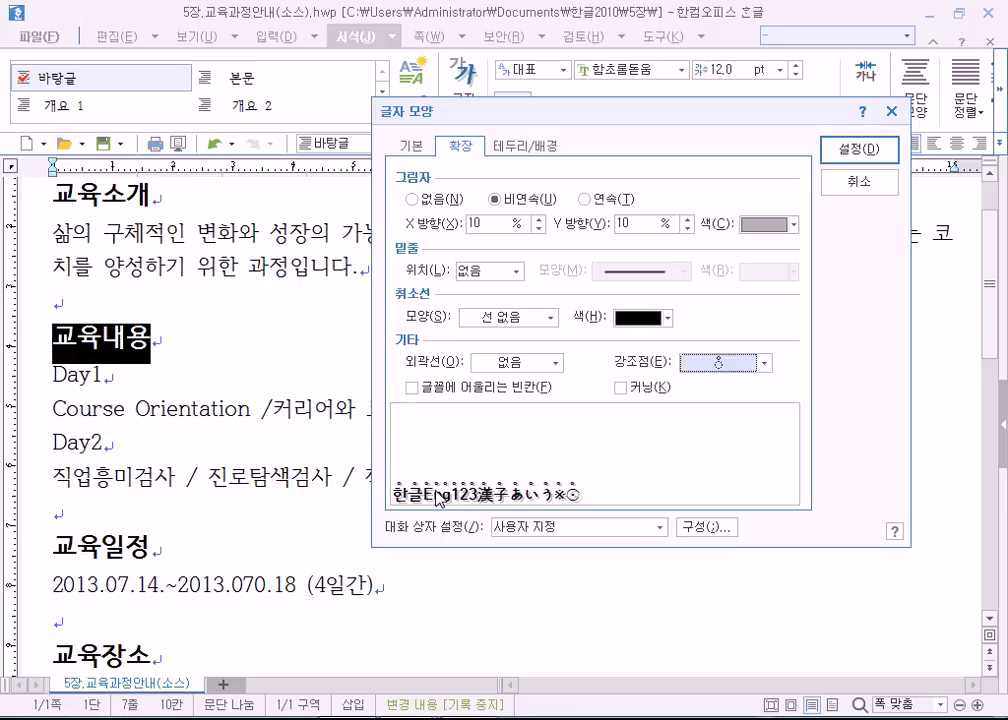
pyautogui.click(730, 363)
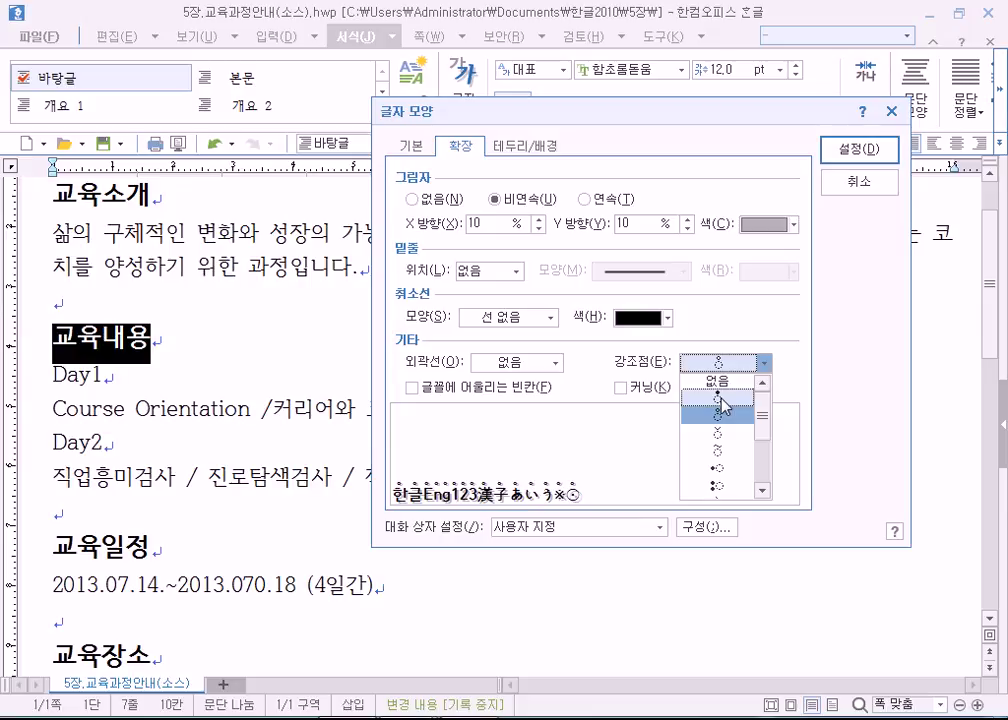
# Switch to 그림판 and sketch circles with a filled dot, a hollow circle and another mark above, reselecting the hollow-circle 강조점 in 글자 모양 in between
pyautogui.press('super')
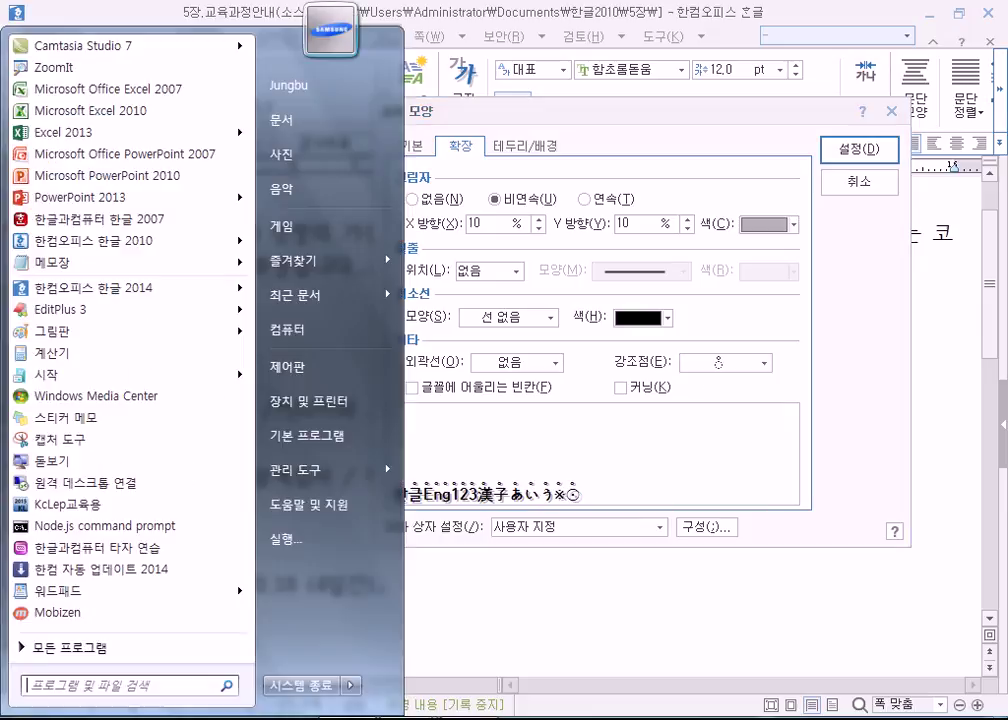
pyautogui.click(66, 333)
pyautogui.moveTo(349, 382)
pyautogui.mouseDown()
pyautogui.moveTo(311, 309)
pyautogui.moveTo(400, 355)
pyautogui.moveTo(327, 294)
pyautogui.moveTo(347, 270)
pyautogui.mouseUp()
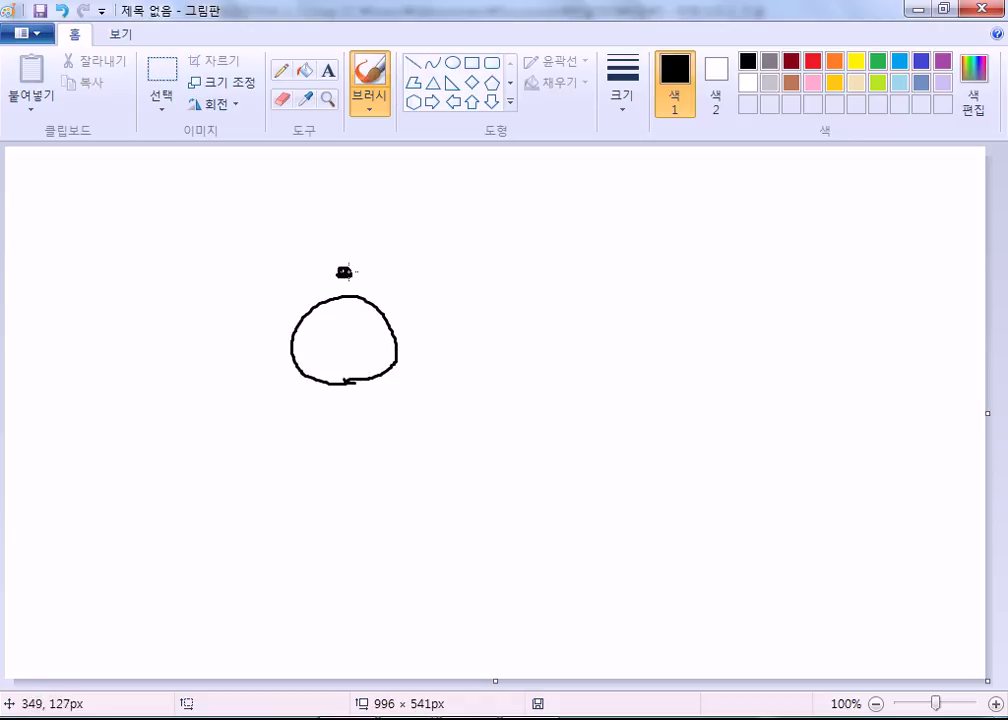
pyautogui.moveTo(524, 374)
pyautogui.mouseDown()
pyautogui.moveTo(486, 352)
pyautogui.moveTo(583, 320)
pyautogui.moveTo(529, 373)
pyautogui.mouseUp()
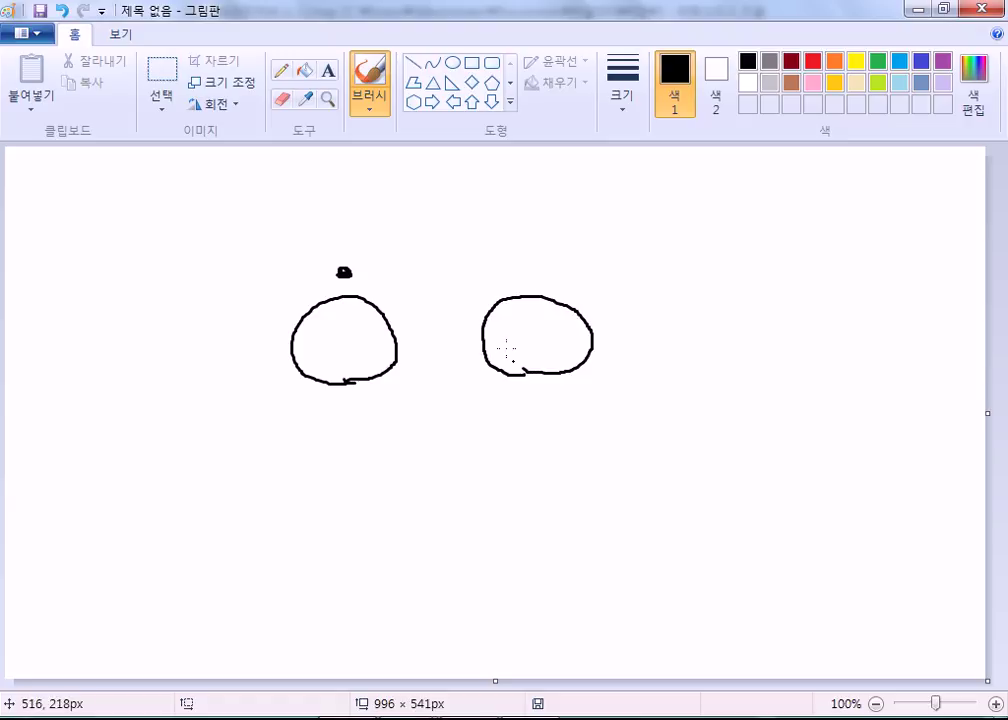
pyautogui.moveTo(526, 268)
pyautogui.mouseDown()
pyautogui.moveTo(536, 260)
pyautogui.moveTo(526, 268)
pyautogui.mouseUp()
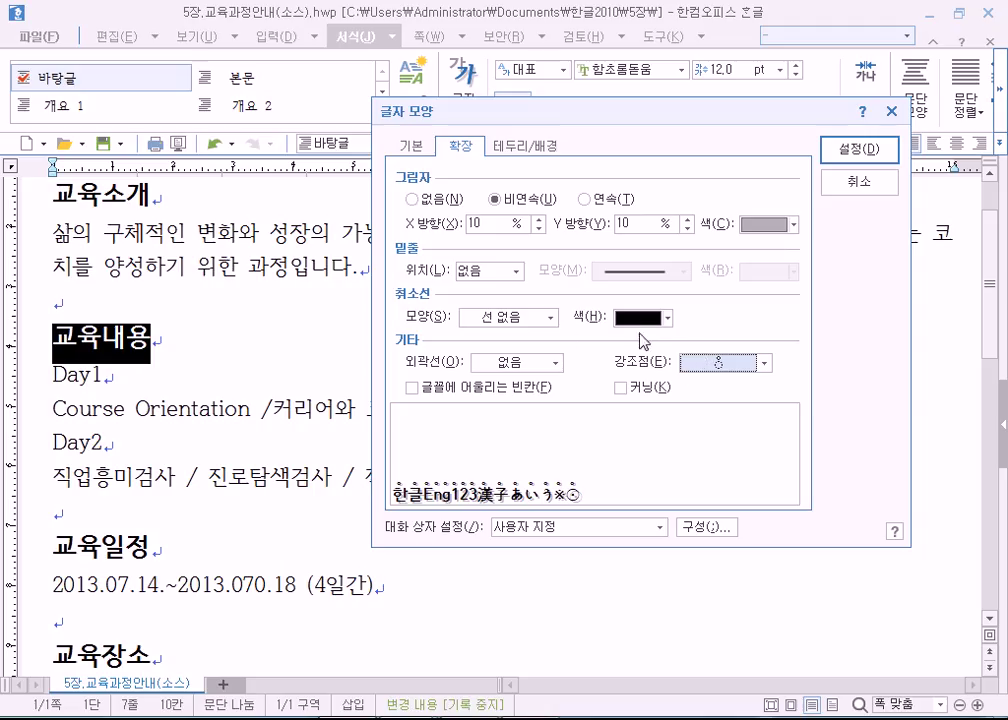
pyautogui.click(718, 363)
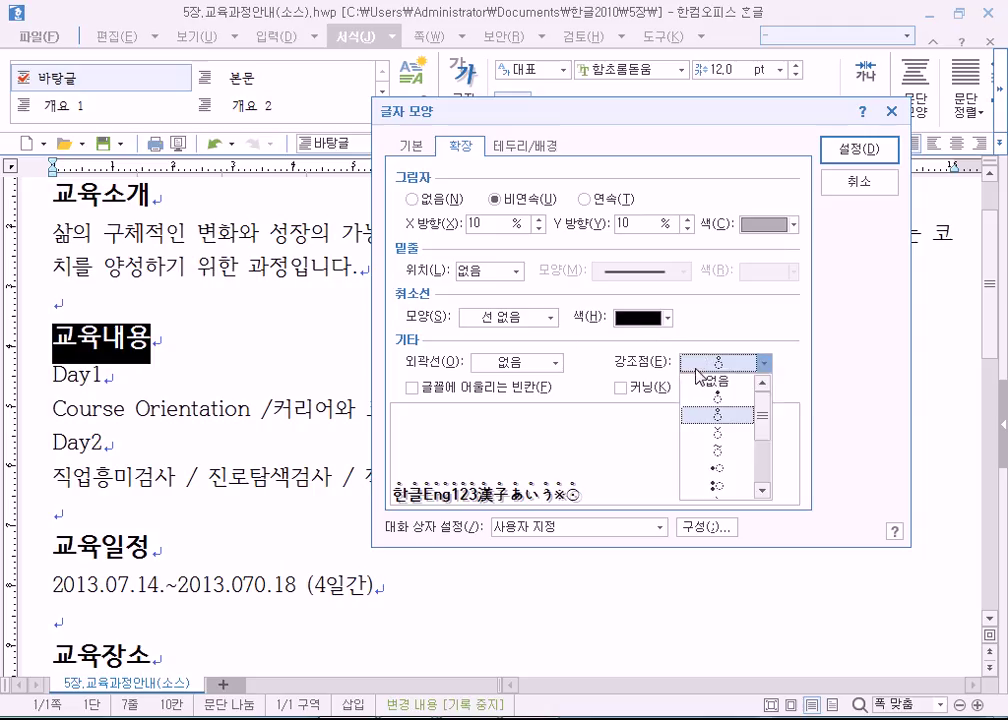
pyautogui.click(727, 418)
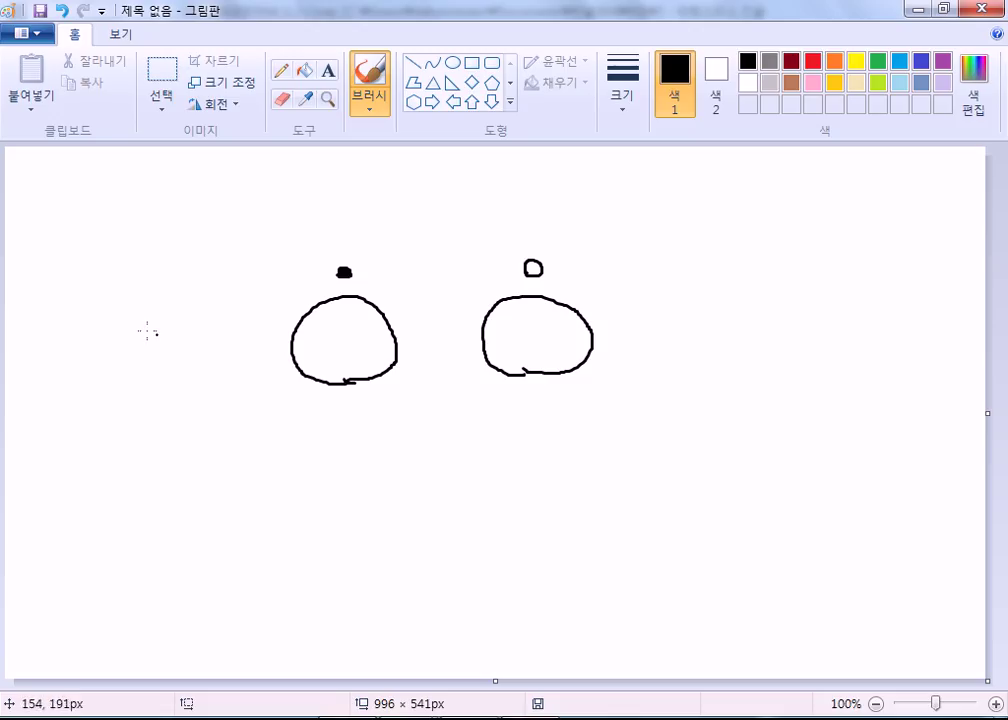
pyautogui.moveTo(739, 294)
pyautogui.mouseDown()
pyautogui.moveTo(691, 300)
pyautogui.moveTo(758, 356)
pyautogui.moveTo(752, 304)
pyautogui.moveTo(739, 294)
pyautogui.mouseUp()
pyautogui.moveTo(693, 265)
pyautogui.mouseDown()
pyautogui.moveTo(711, 276)
pyautogui.moveTo(718, 262)
pyautogui.mouseUp()
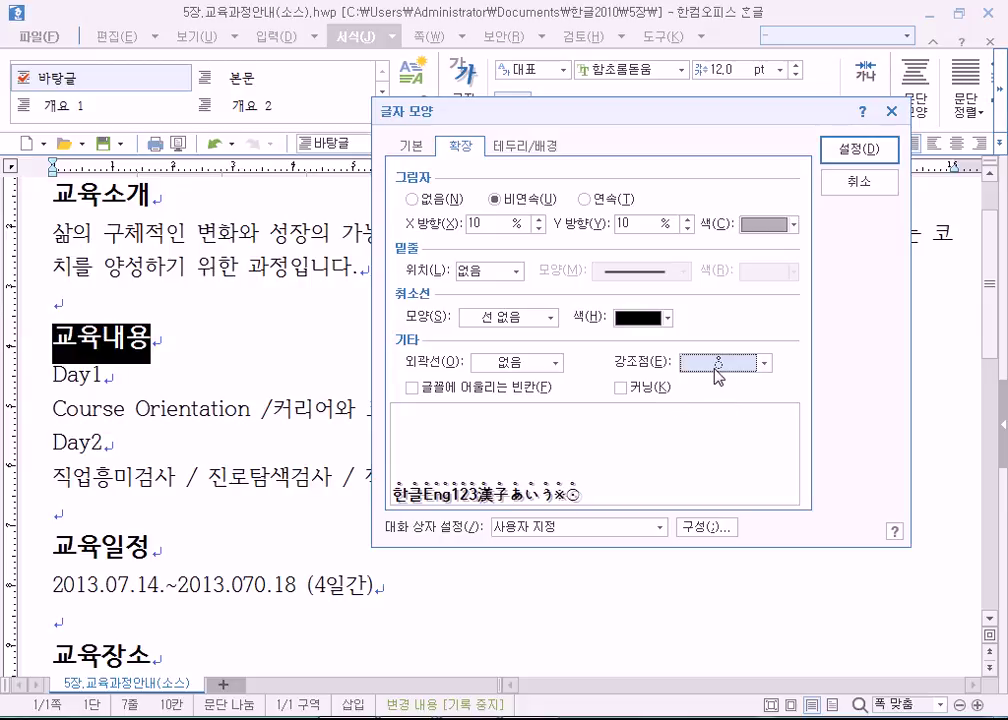
# Apply the shadow and hollow-circle emphasis marks to the 교육내용 heading and deselect it
pyautogui.click(862, 152)
pyautogui.click(243, 342)
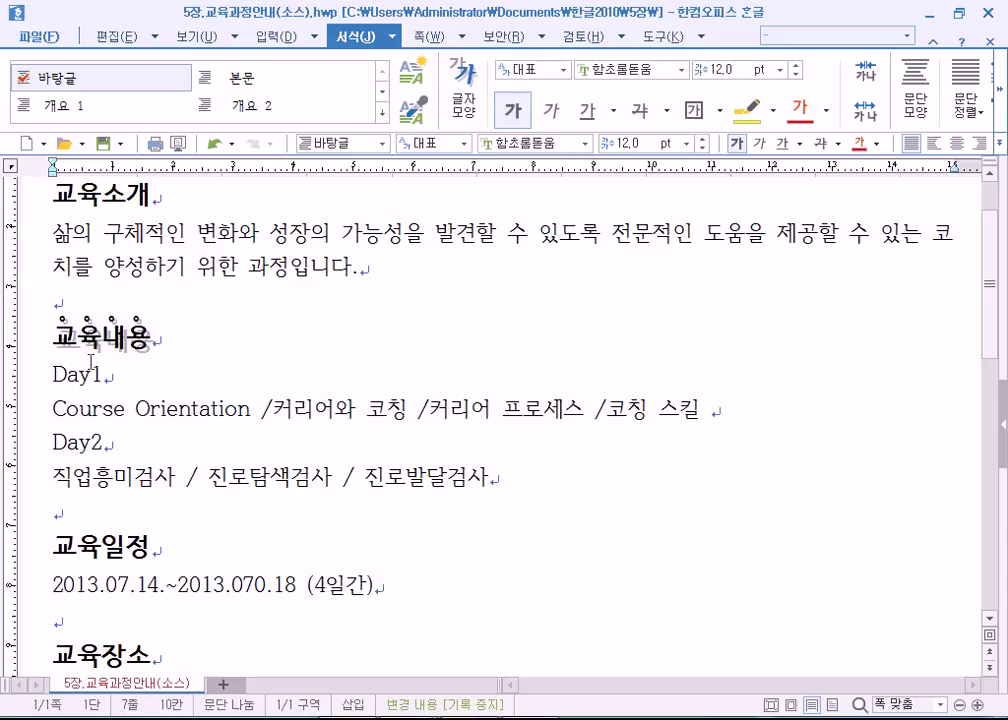
# Review the 교육내용 and 교육일정 headings, selecting each in turn, and place the cursor inside the word 교육내용
pyautogui.click(63, 544)
pyautogui.moveTo(63, 544); pyautogui.dragTo(148, 544)
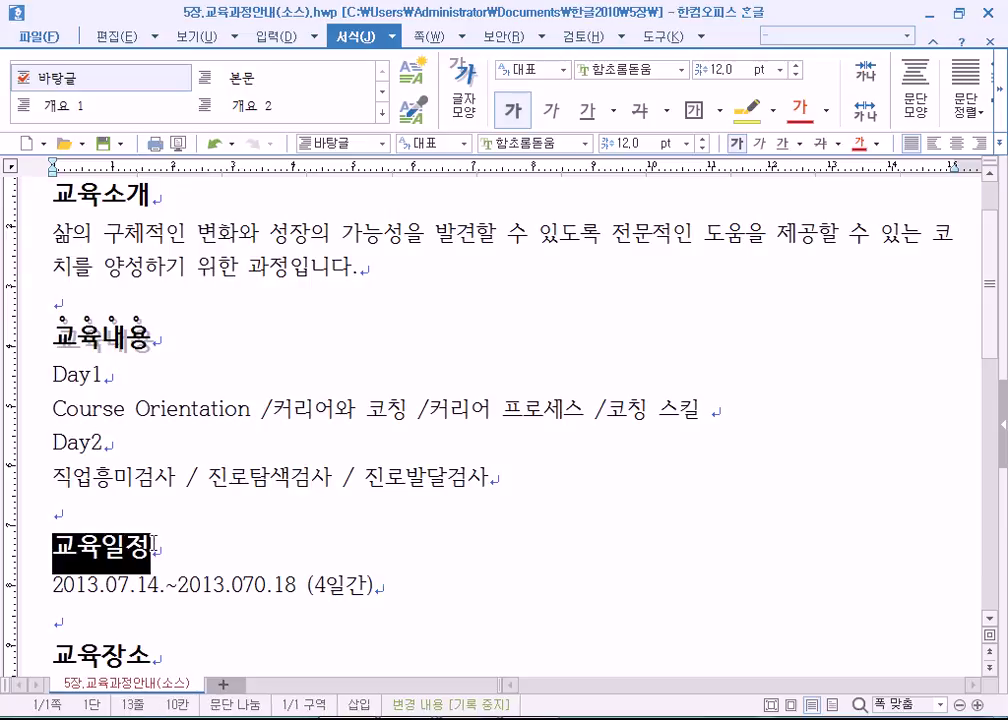
pyautogui.click(123, 369)
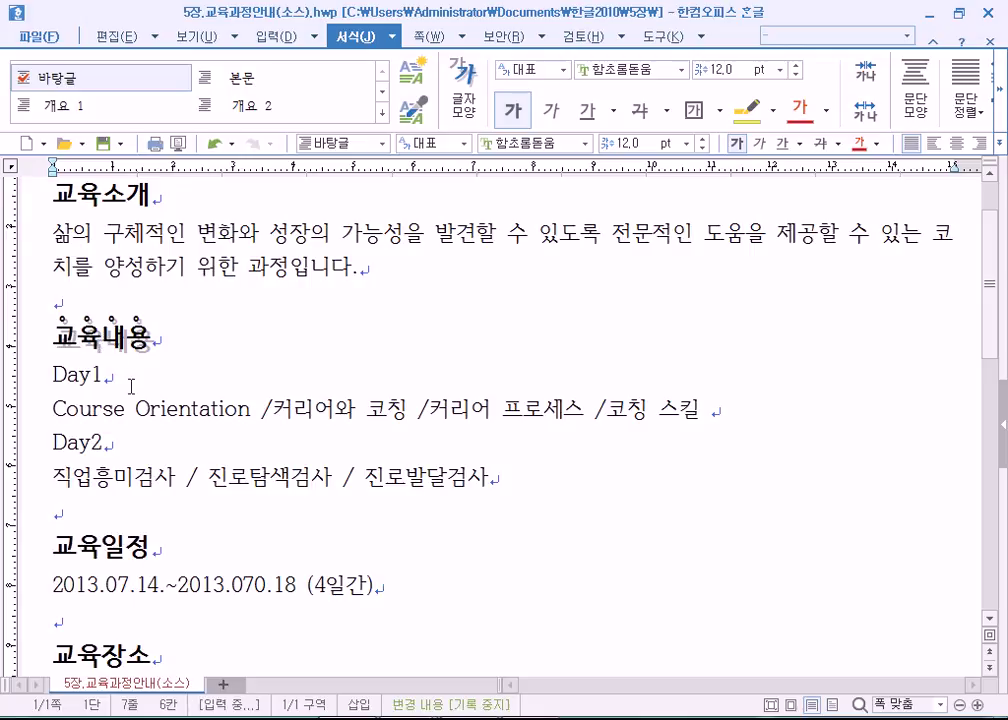
pyautogui.click(112, 37)
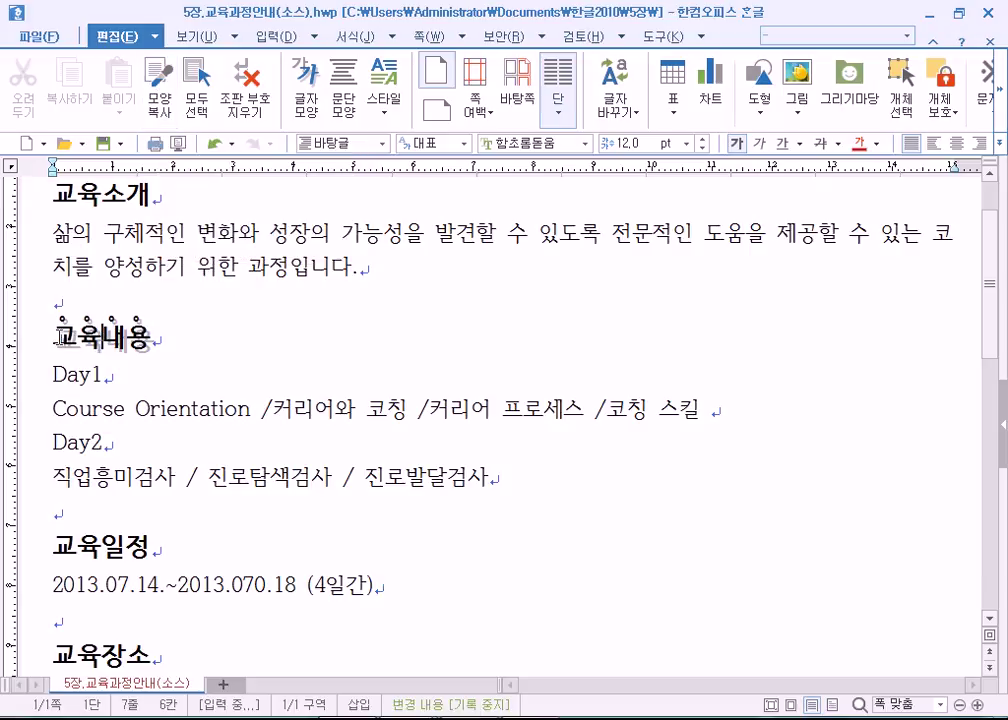
pyautogui.moveTo(50, 336); pyautogui.dragTo(166, 338)
pyautogui.click(98, 340)
pyautogui.moveTo(54, 510); pyautogui.dragTo(149, 540)
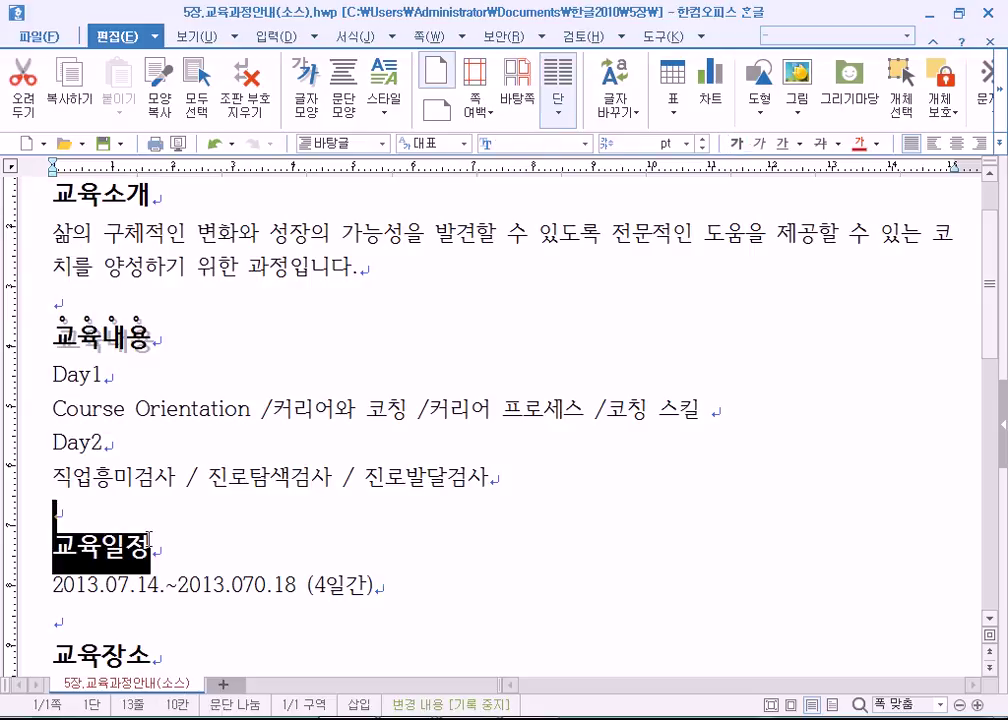
pyautogui.click(83, 338)
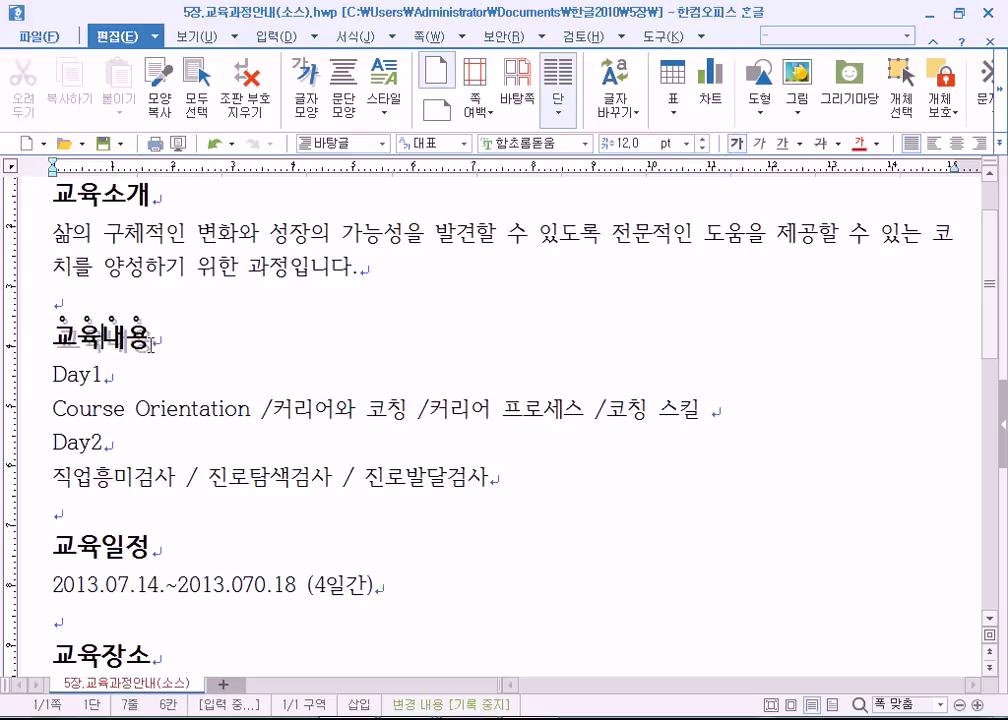
# Copy the character formatting of the 교육내용 heading with 모양 복사, using the 글자 모양 option
pyautogui.click(157, 104)
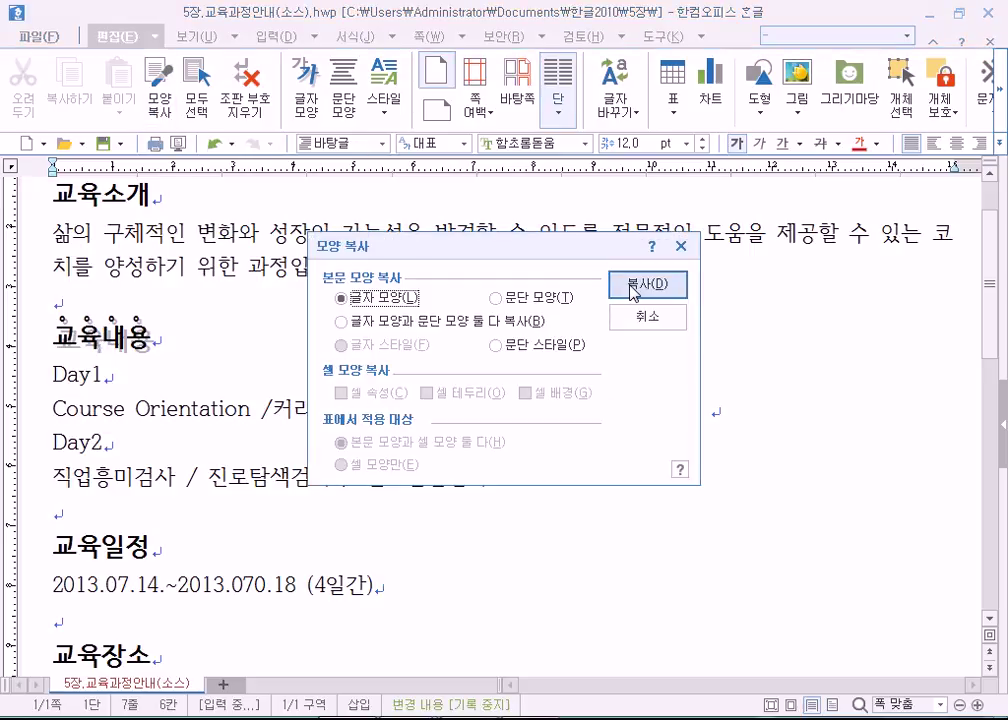
pyautogui.click(632, 285)
pyautogui.moveTo(52, 336); pyautogui.dragTo(167, 336)
pyautogui.hotkey('alt', 'c')
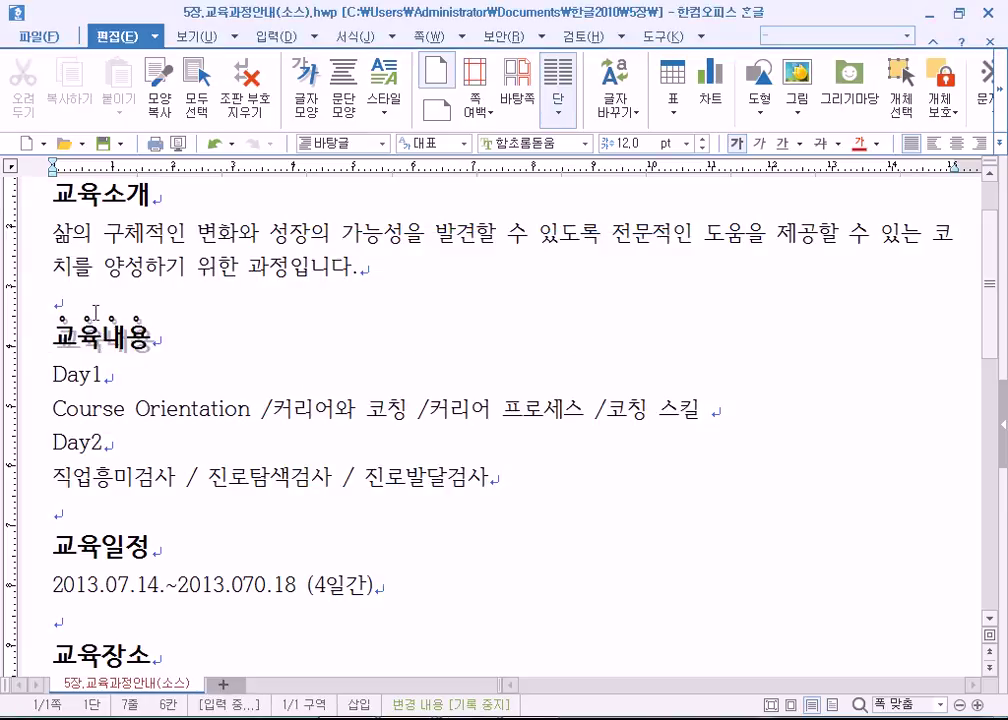
pyautogui.scroll(-2, 124, 322)
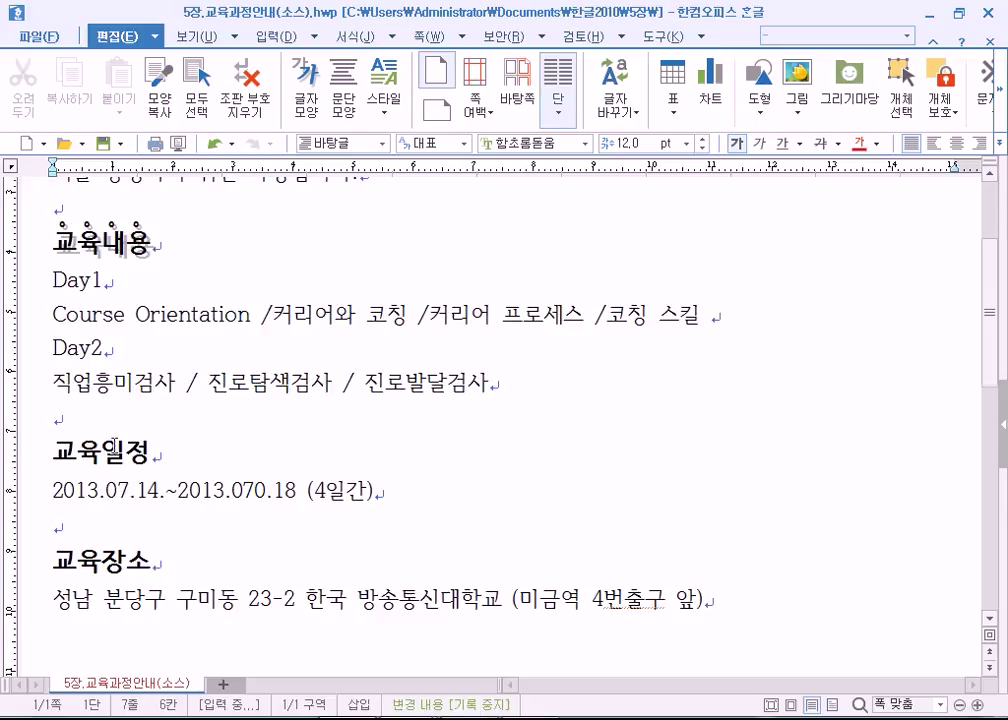
pyautogui.scroll(2, 85, 460)
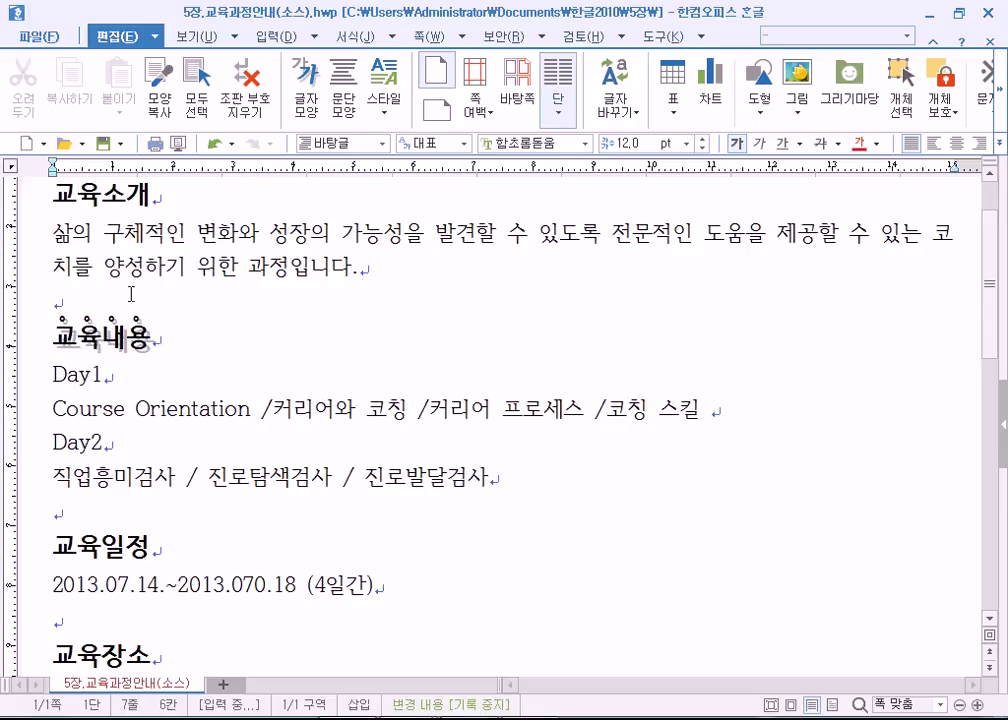
pyautogui.click(163, 106)
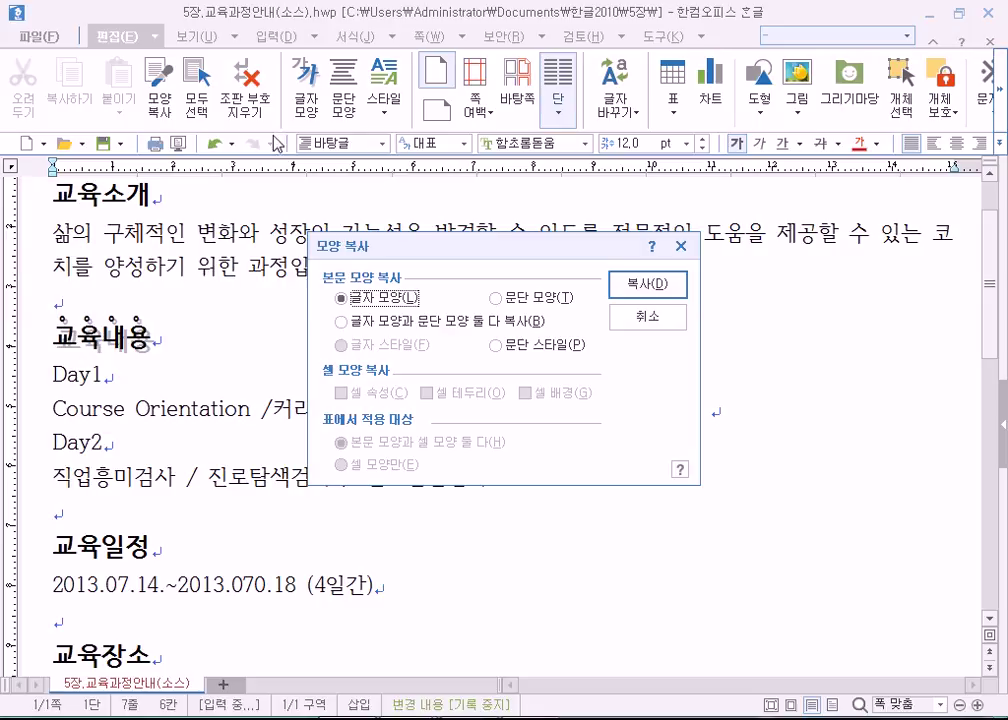
pyautogui.click(633, 286)
# Apply the copied character formatting to the 교육일정 and 교육장소 headings with 모양 복사, and deselect the text
pyautogui.scroll(-4, 254, 412)
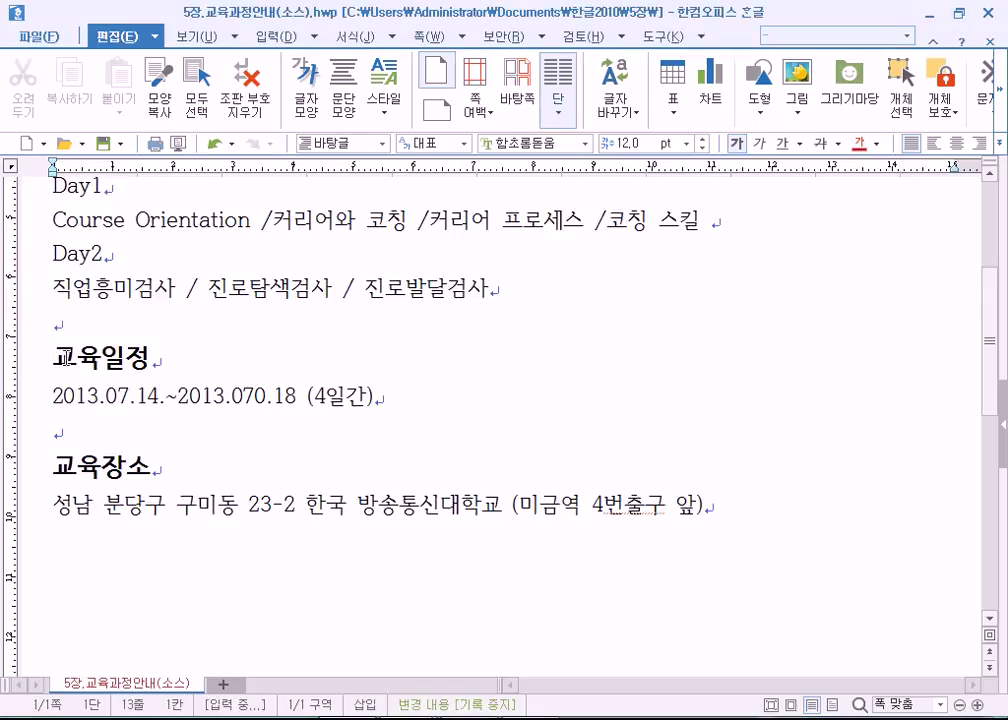
pyautogui.moveTo(50, 358); pyautogui.dragTo(181, 358)
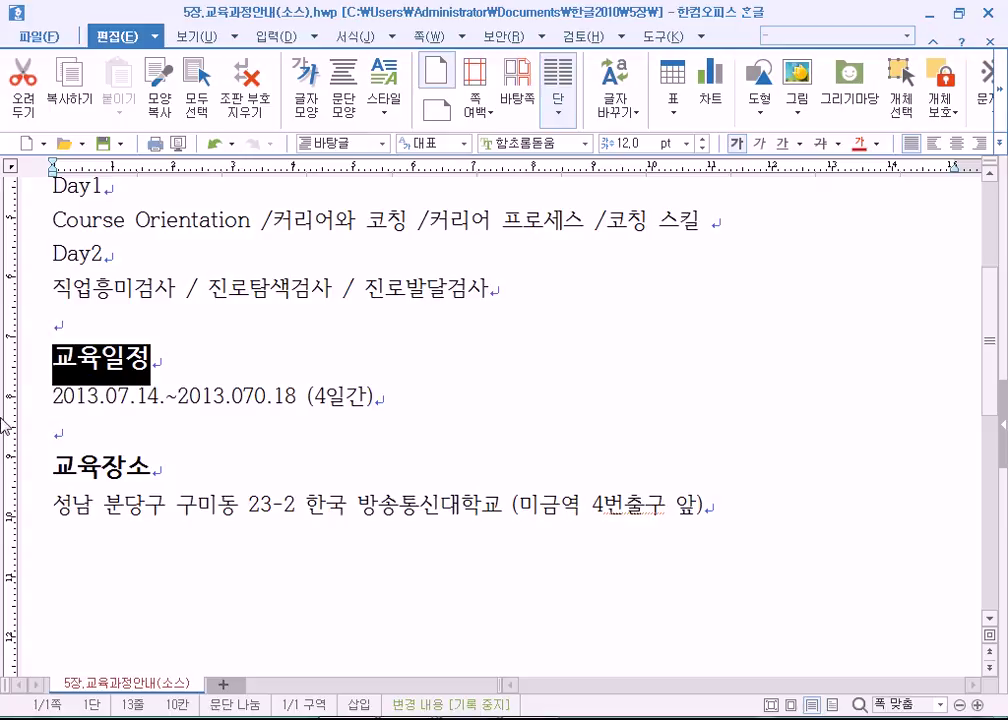
pyautogui.click(160, 110)
pyautogui.moveTo(55, 467); pyautogui.dragTo(151, 467)
pyautogui.click(159, 108)
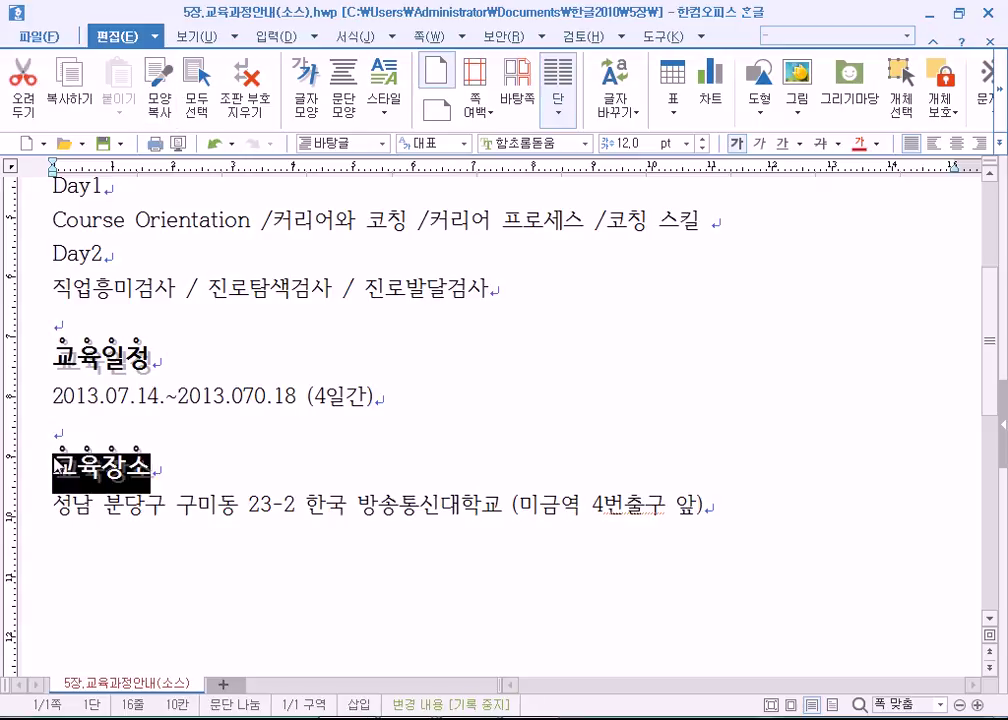
pyautogui.click(234, 520)
# Select the whole title line and set its text colour to red
pyautogui.scroll(3, 252, 535)
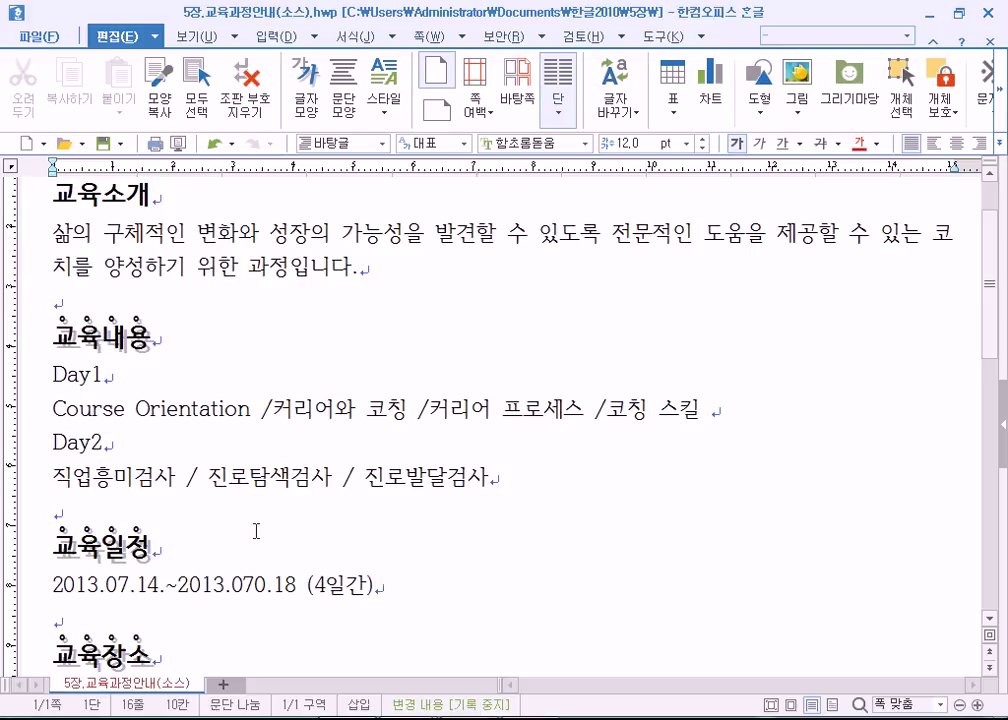
pyautogui.scroll(1, 256, 531)
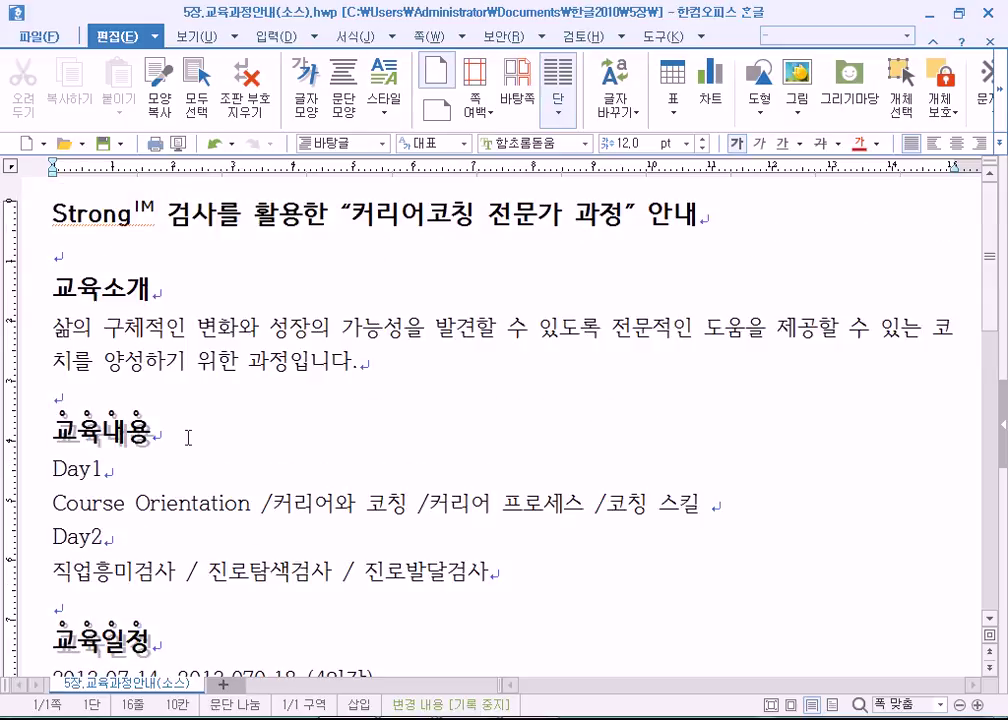
pyautogui.moveTo(53, 213); pyautogui.dragTo(739, 204)
pyautogui.click(858, 143)
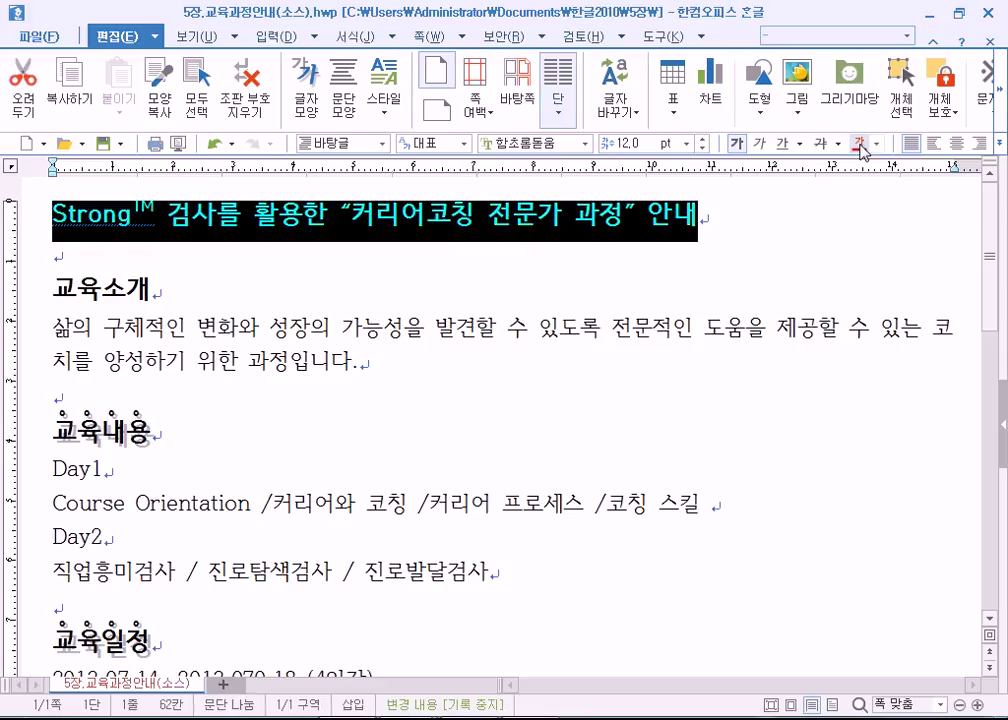
pyautogui.click(728, 235)
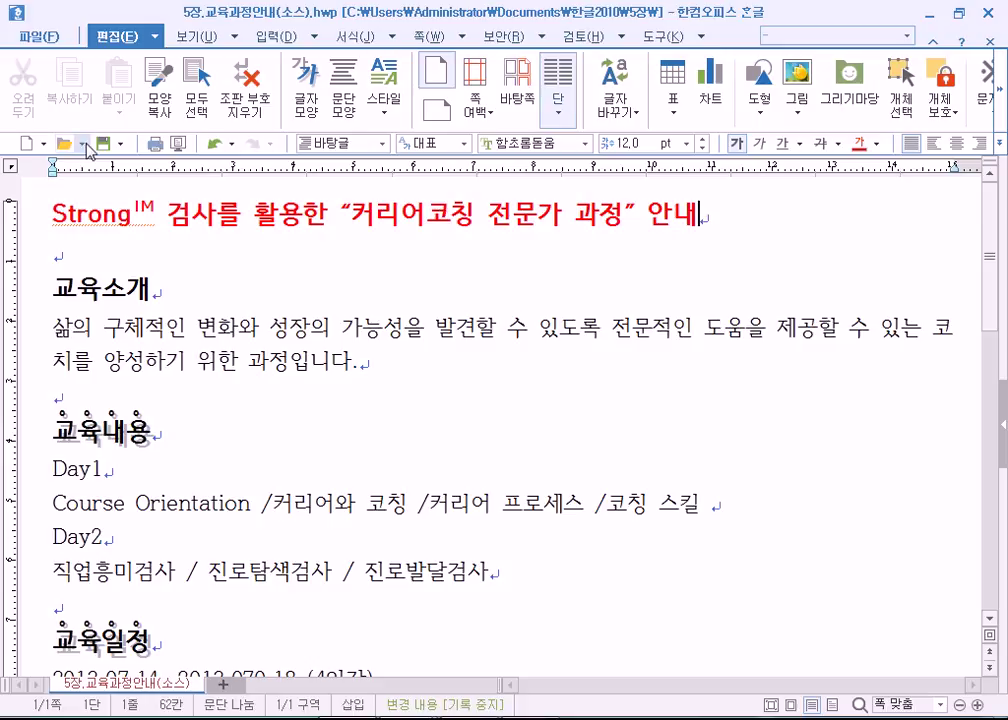
# Examine the page in print preview (미리 보기), enlarged to 100 %, and return to the document
pyautogui.click(182, 145)
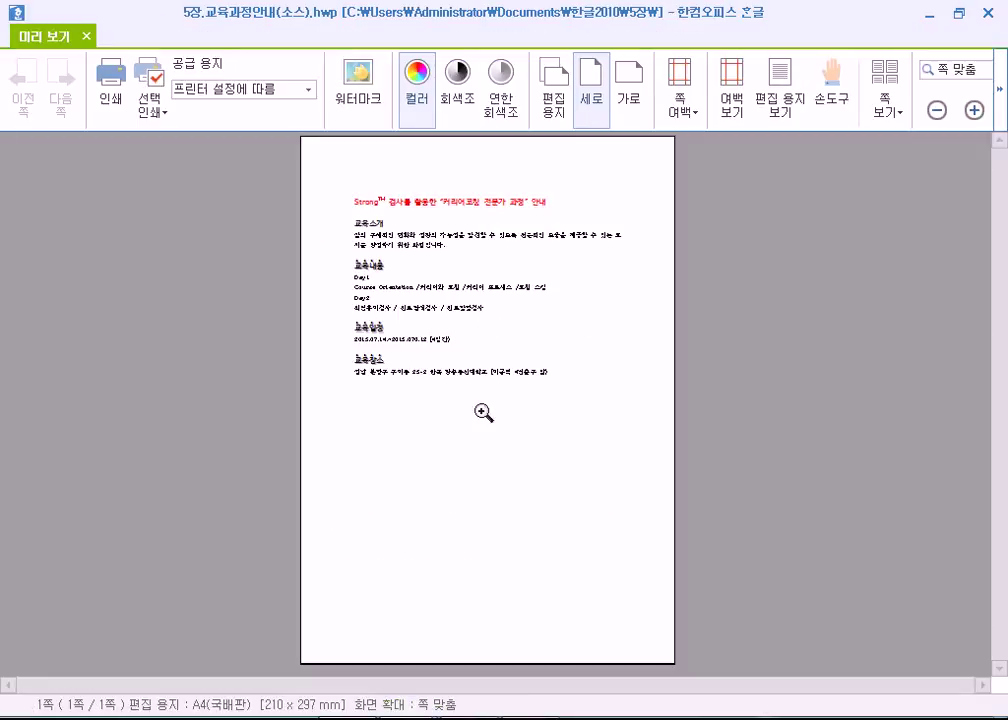
pyautogui.click(456, 281)
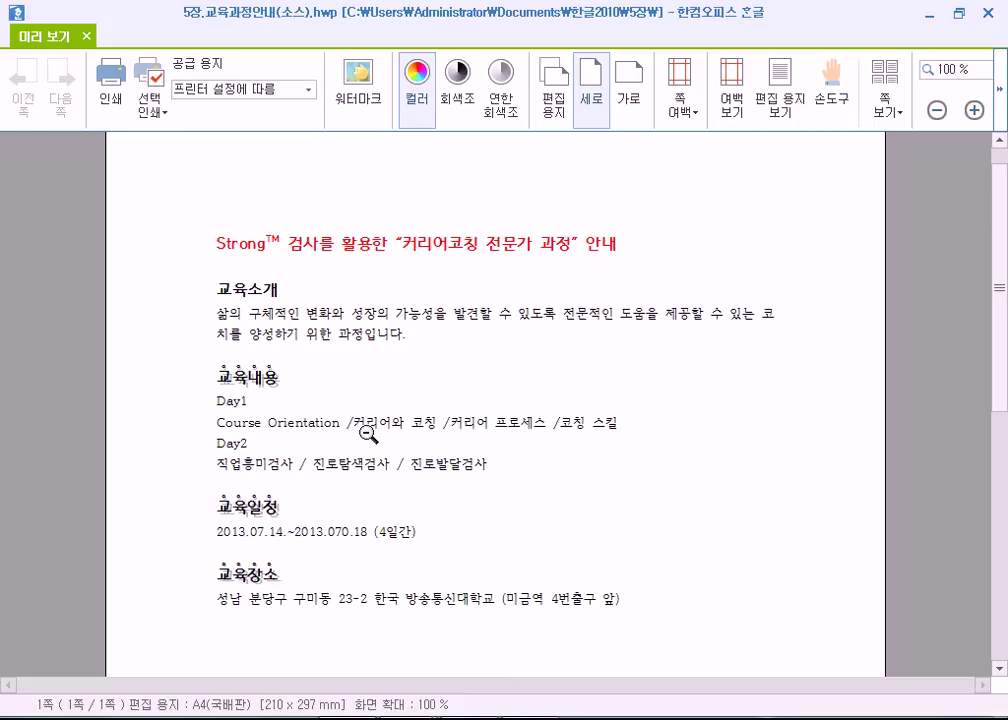
pyautogui.press('Escape')
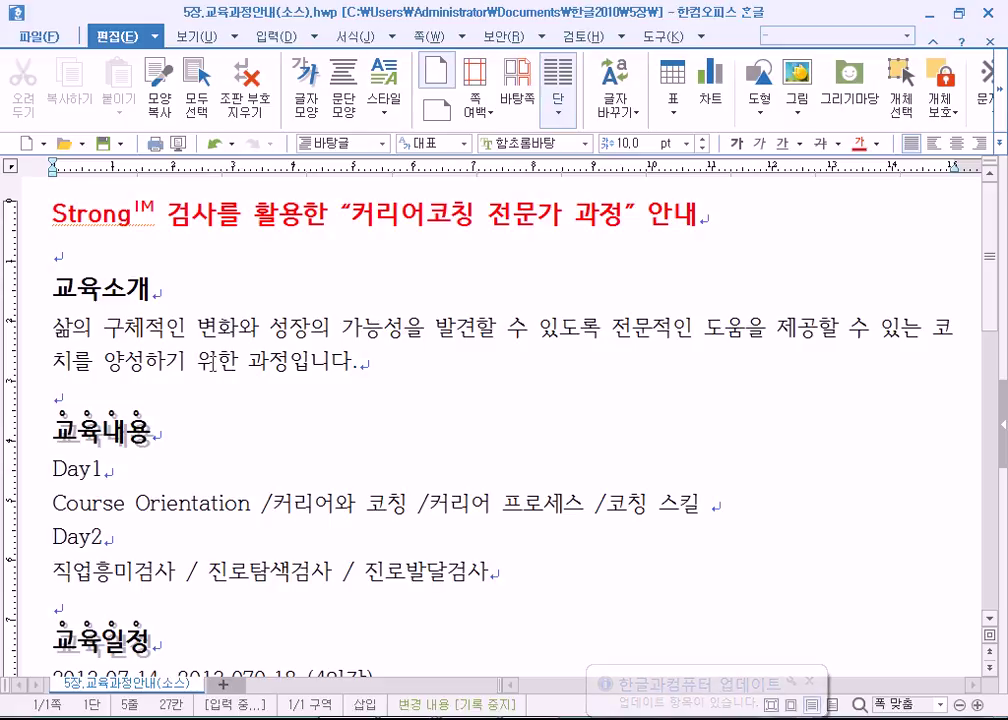
# Select the whole title line, view the available text colour themes and open the 다른 색 dialog
pyautogui.moveTo(50, 212); pyautogui.dragTo(762, 222)
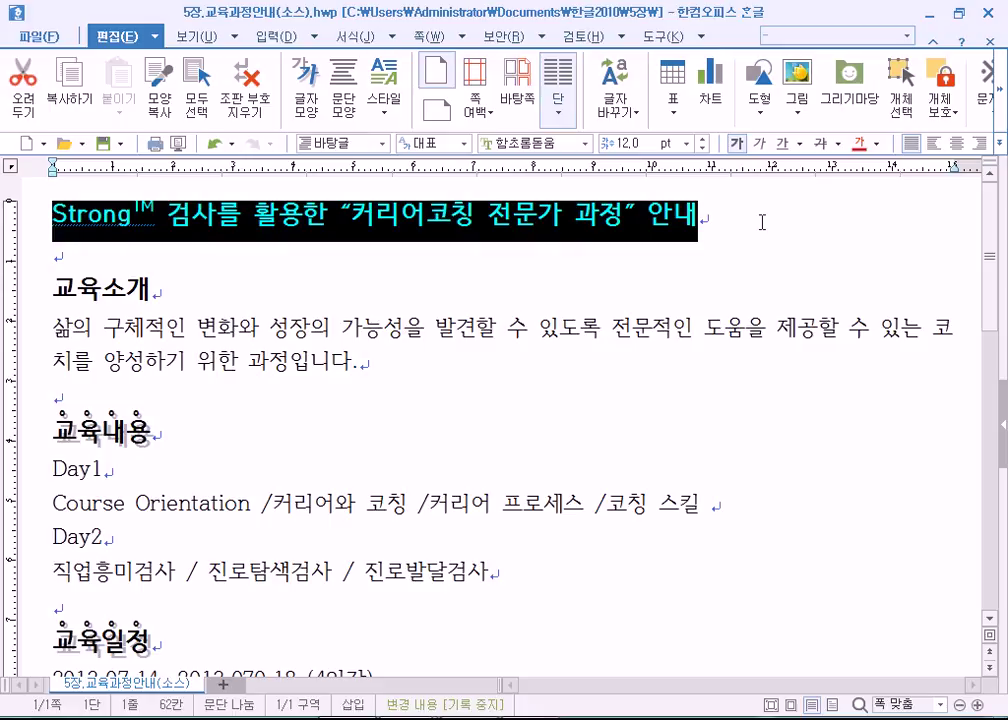
pyautogui.click(876, 143)
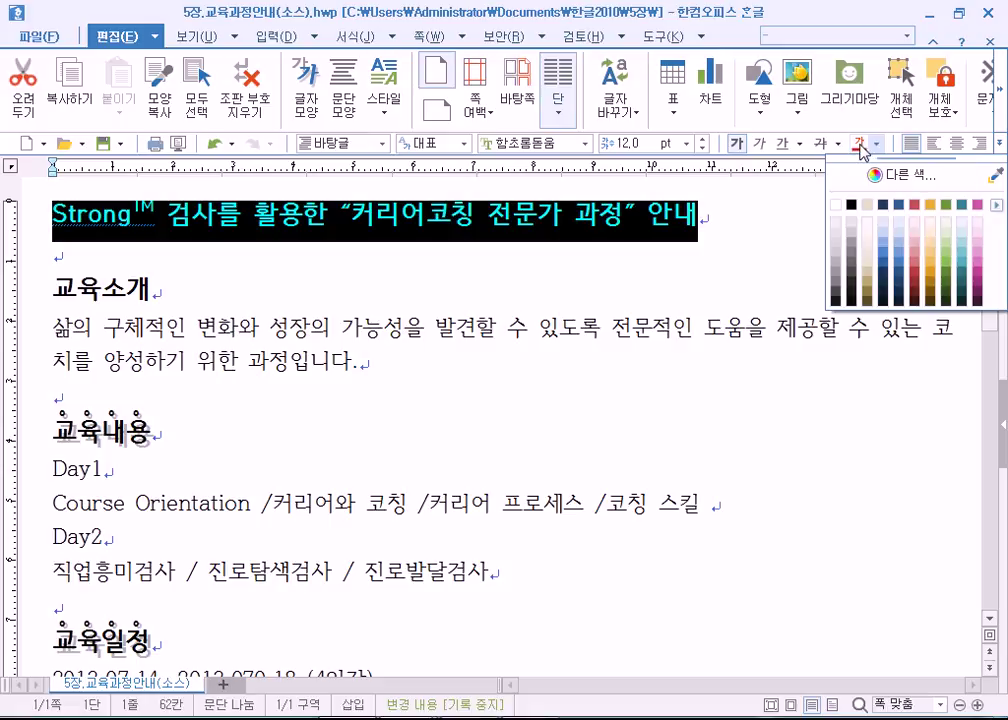
pyautogui.click(997, 206)
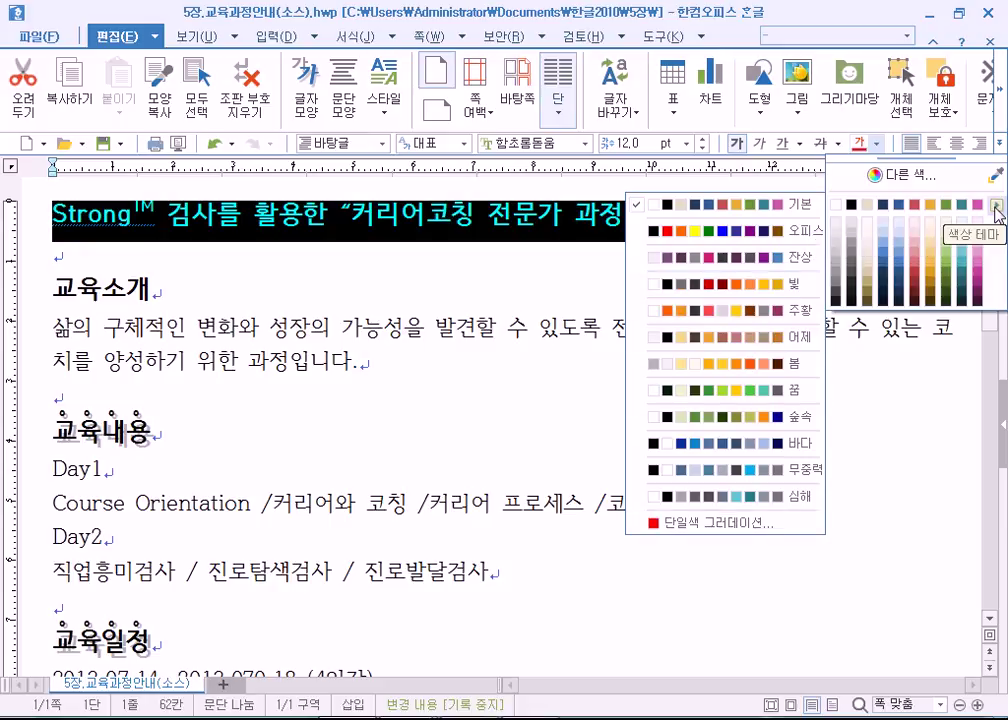
pyautogui.click(903, 178)
pyautogui.click(903, 180)
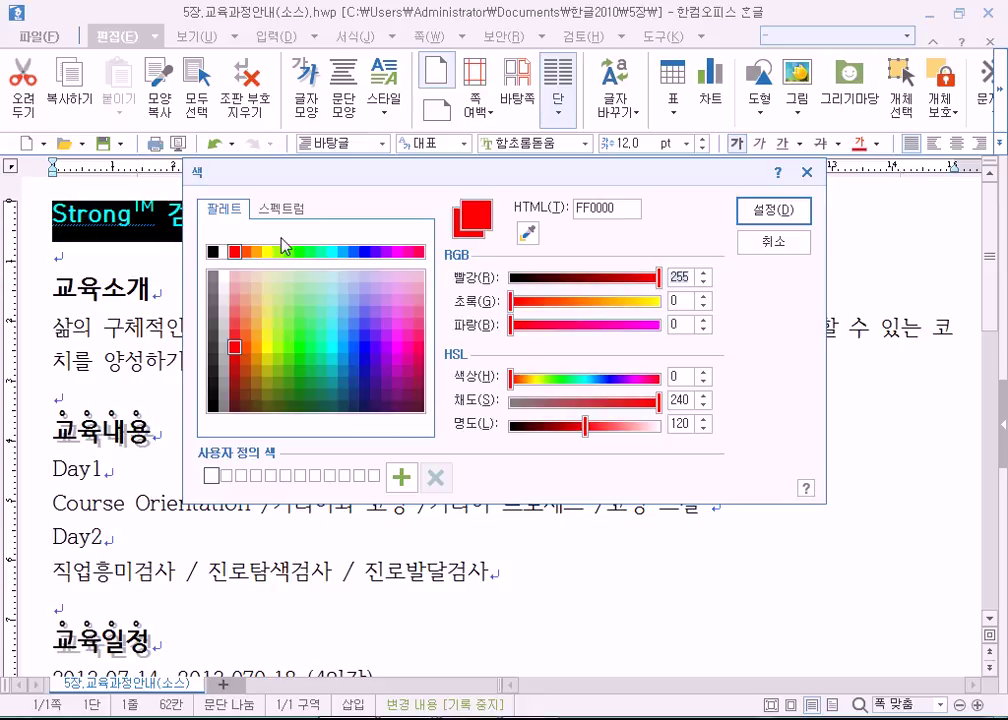
# Try other title text colours in the palette and spectrum of the 색 dialog, and cancel it
pyautogui.click(262, 252)
pyautogui.click(278, 251)
pyautogui.click(314, 252)
pyautogui.click(373, 252)
pyautogui.click(386, 252)
pyautogui.click(283, 208)
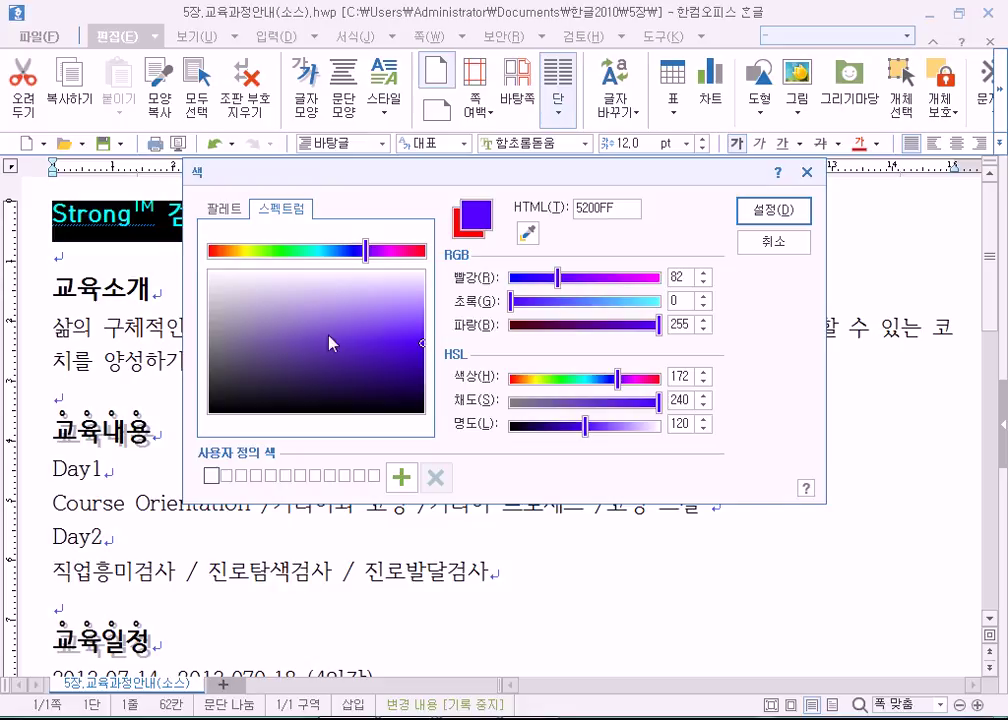
pyautogui.moveTo(232, 254)
pyautogui.mouseDown()
pyautogui.moveTo(414, 257)
pyautogui.moveTo(212, 256)
pyautogui.mouseUp()
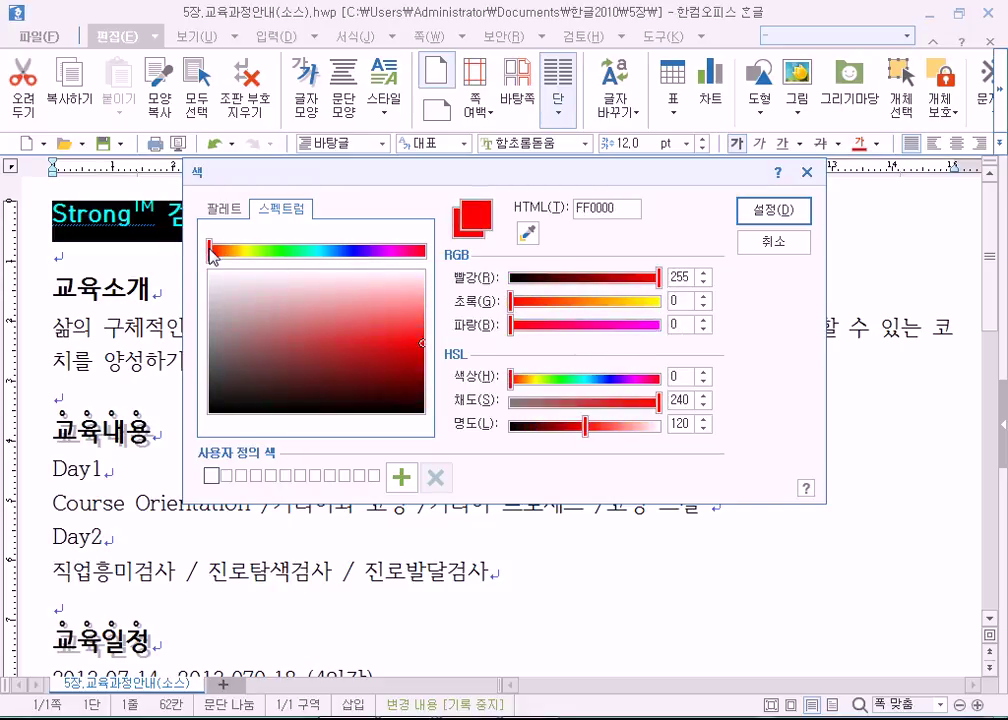
pyautogui.click(229, 208)
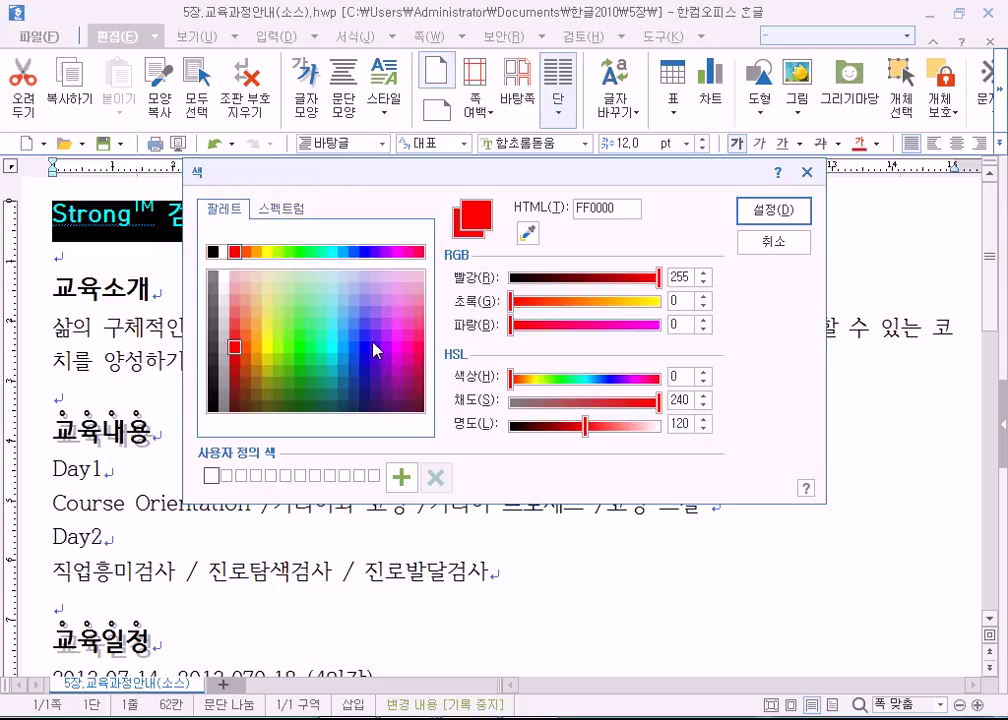
pyautogui.click(788, 245)
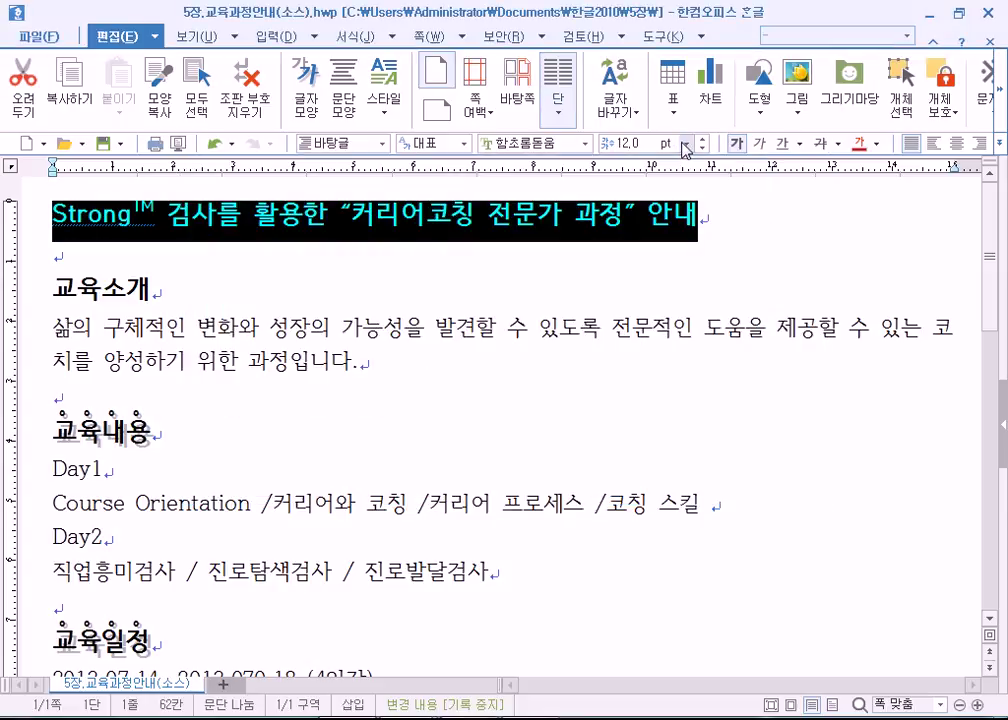
# Set the selected title to 15 pt in the 한컴 윤고딕 250 font, and deselect it
pyautogui.click(688, 145)
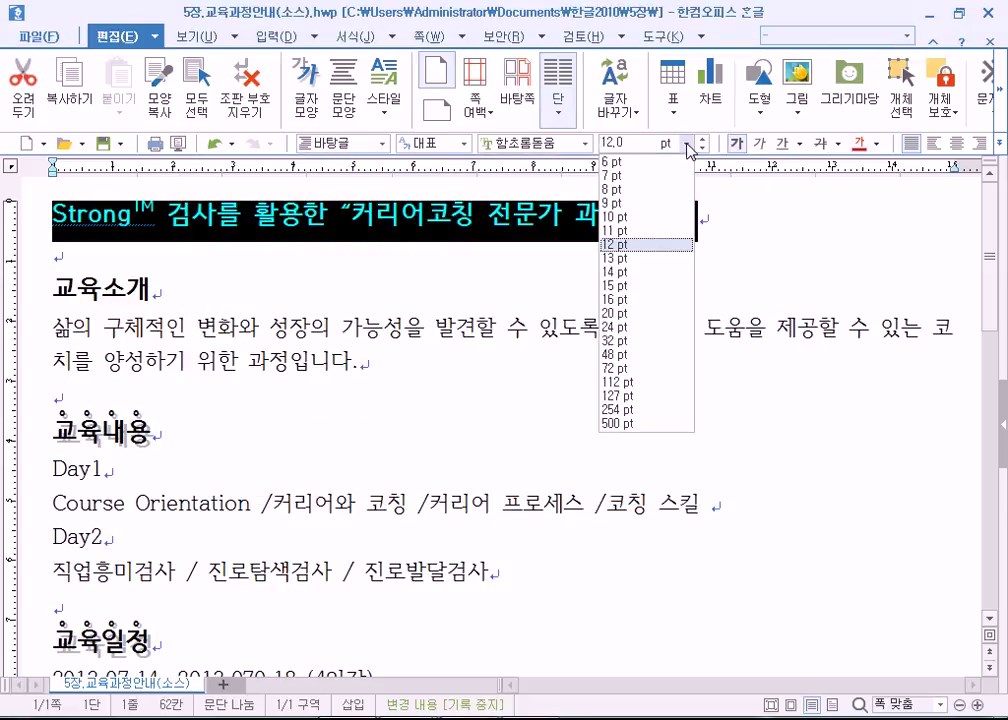
pyautogui.click(620, 285)
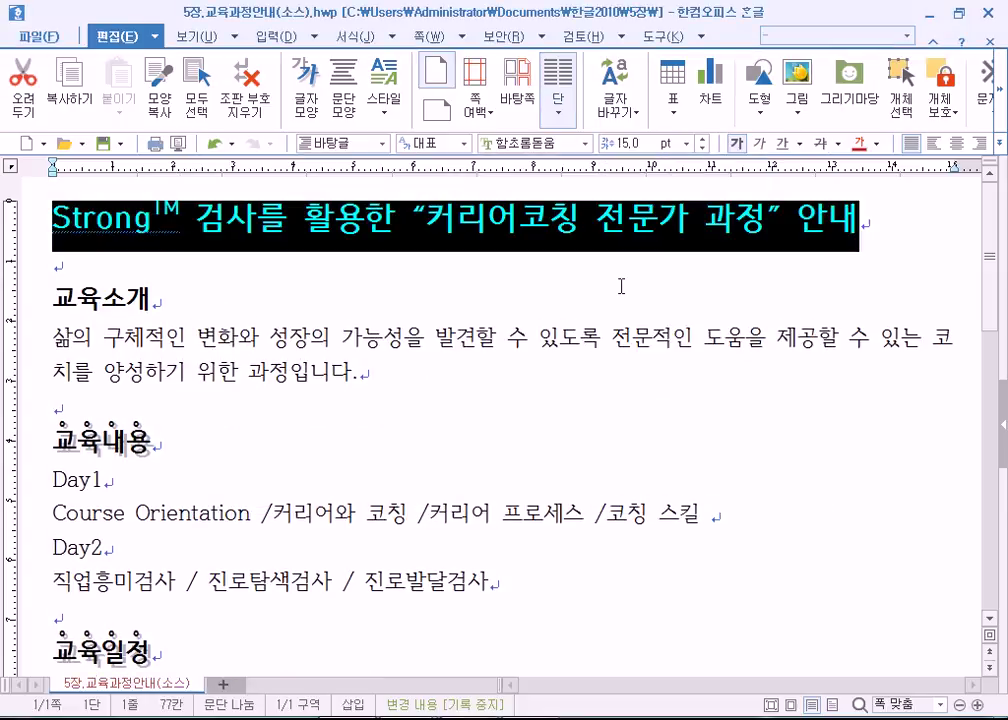
pyautogui.click(586, 143)
pyautogui.scroll(-3, 578, 443)
pyautogui.scroll(-15, 578, 443)
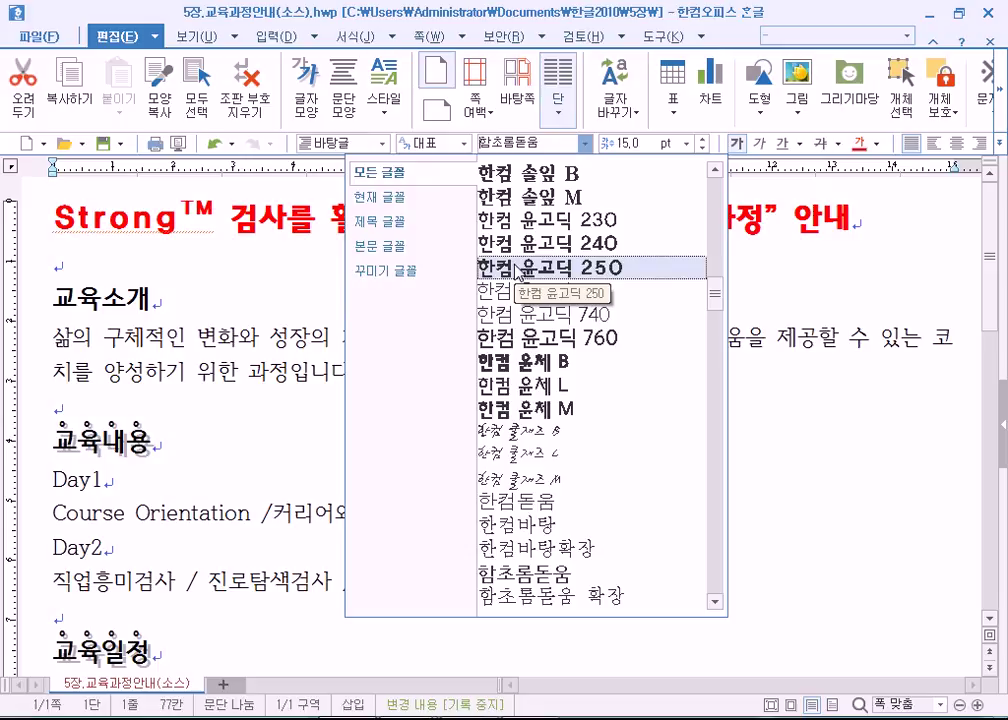
pyautogui.click(517, 268)
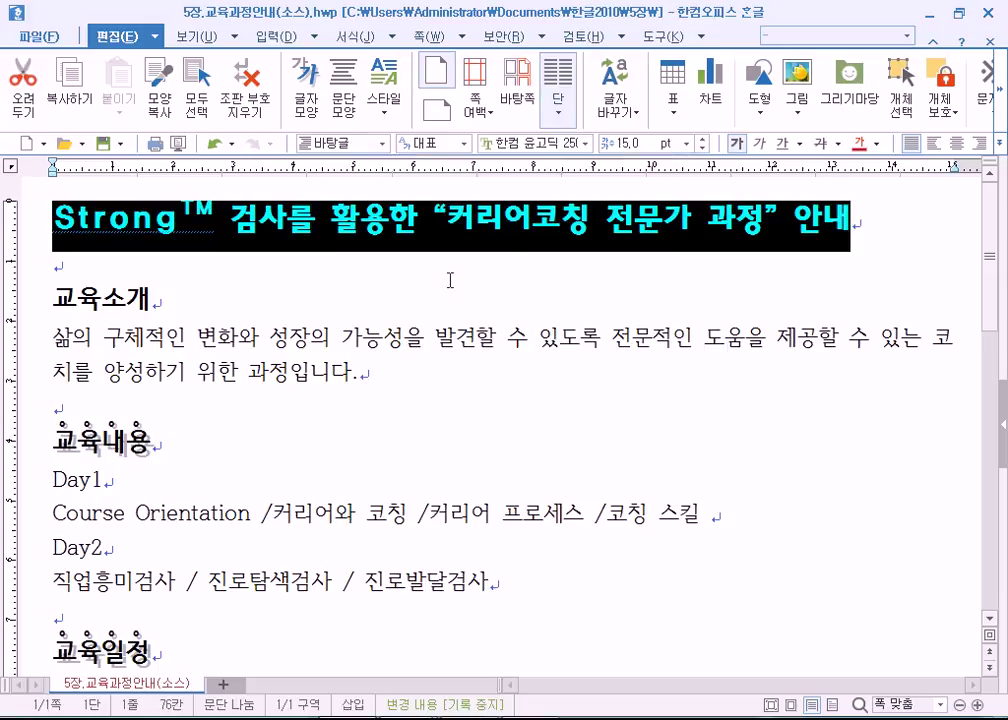
pyautogui.click(300, 276)
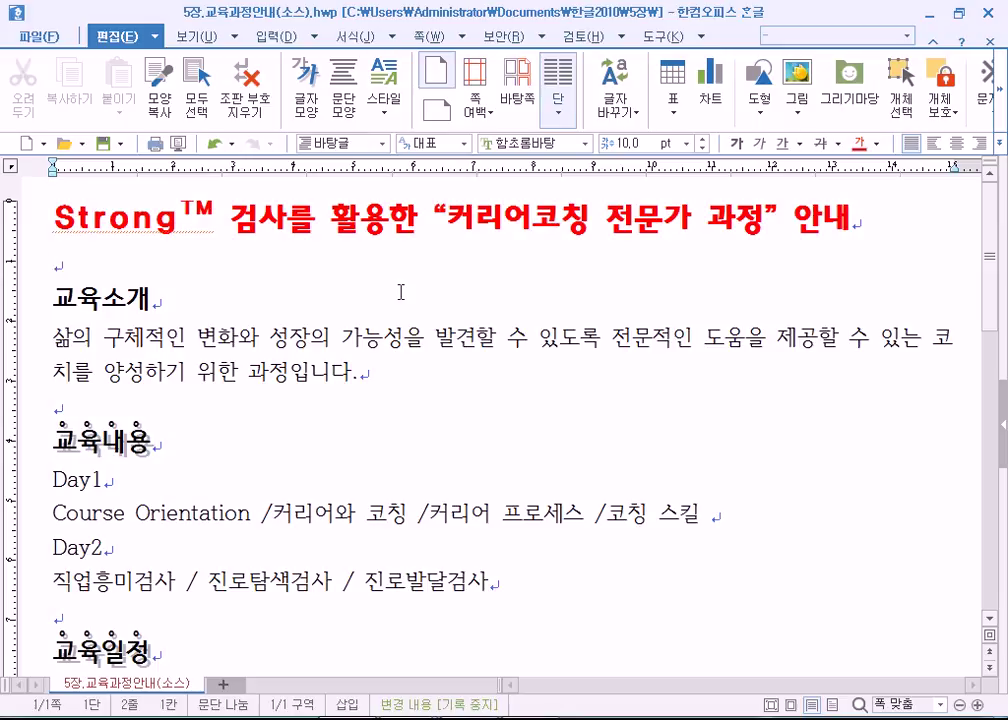
# Select the superscript TM in the title, examine its basic 글자 모양 settings, and close them without changes
pyautogui.moveTo(48, 216); pyautogui.dragTo(898, 203)
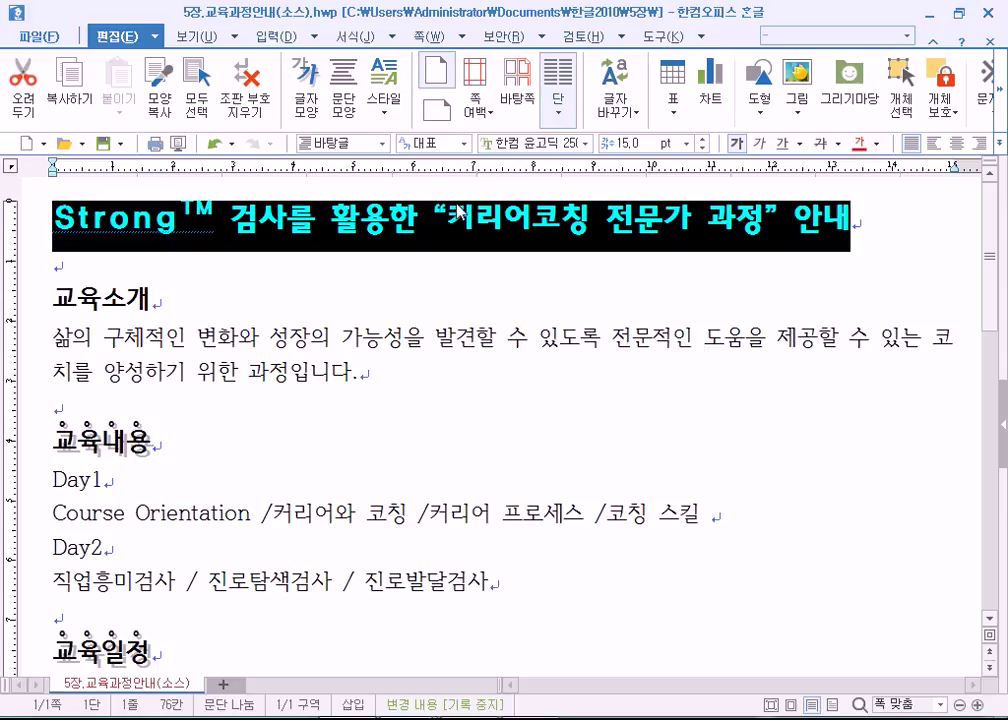
pyautogui.moveTo(182, 212); pyautogui.dragTo(207, 205)
pyautogui.press('F12')
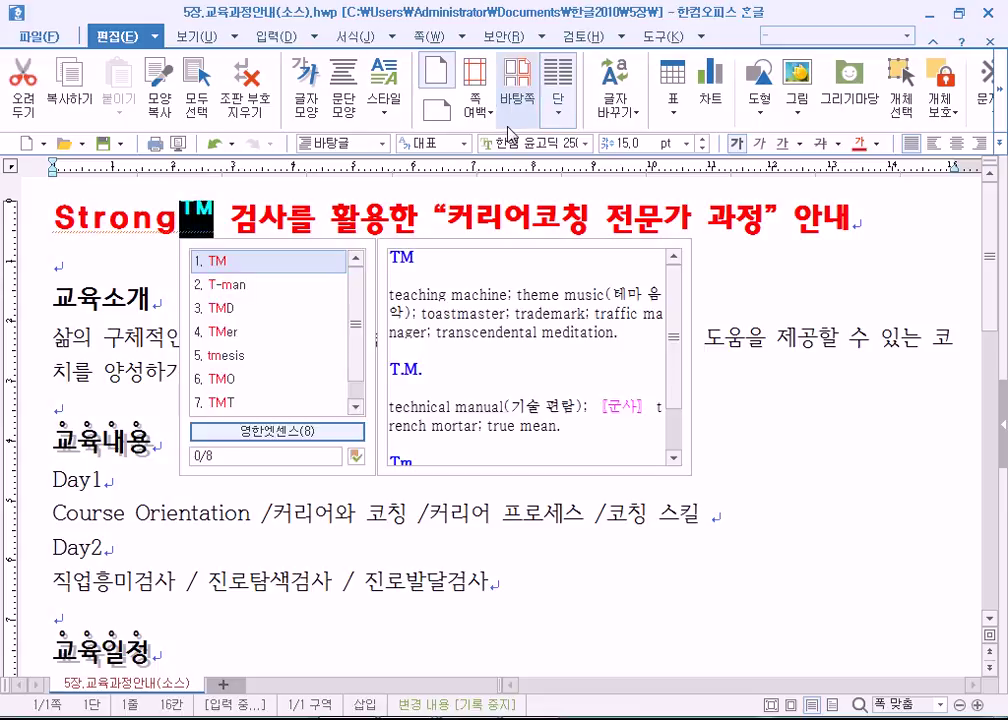
pyautogui.hotkey('alt', 'l')
pyautogui.click(275, 193)
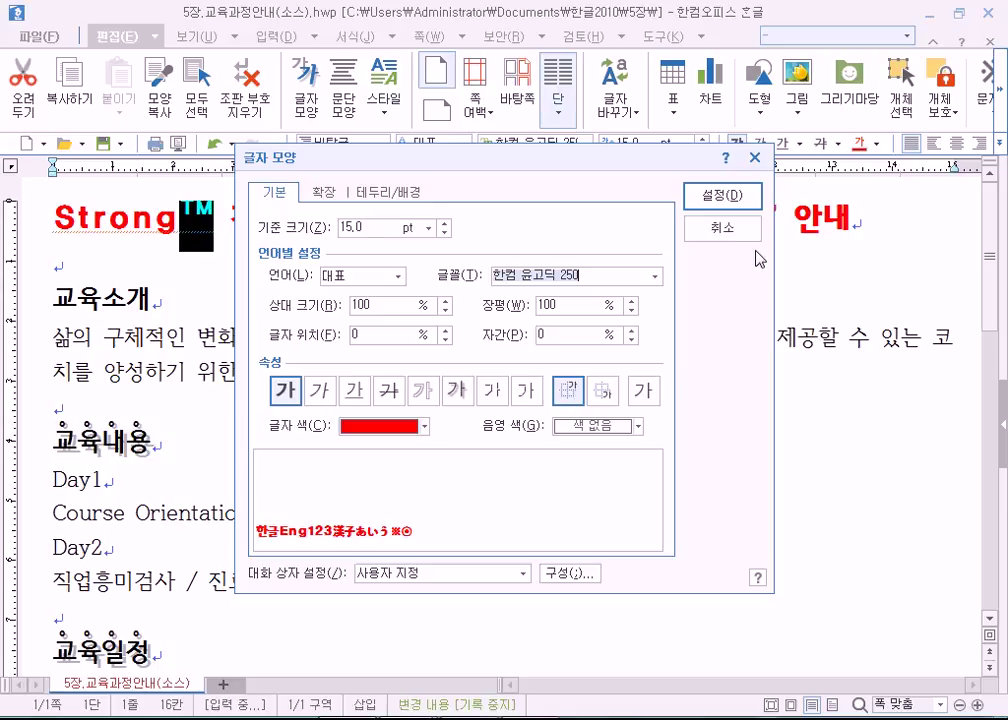
pyautogui.click(728, 234)
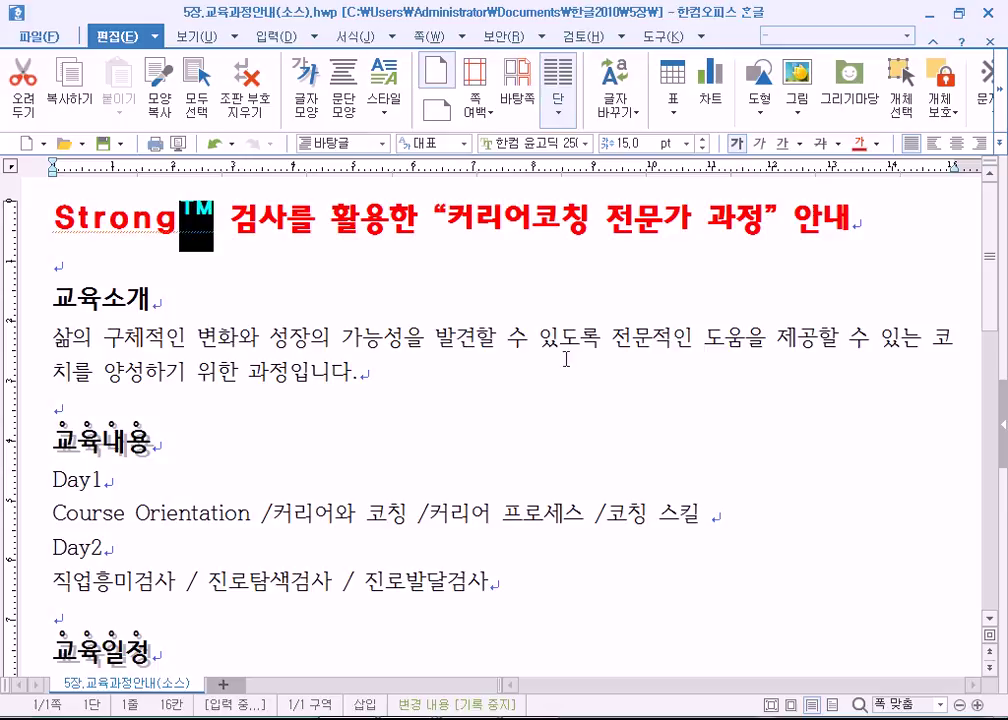
pyautogui.click(412, 338)
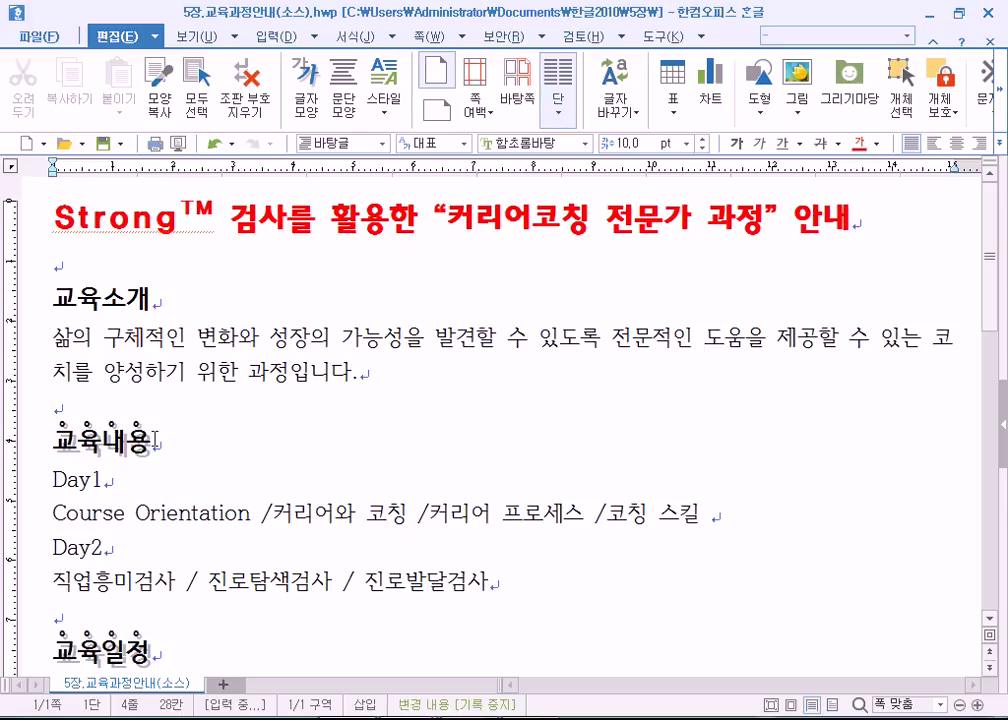
pyautogui.click(214, 454)
pyautogui.click(142, 406)
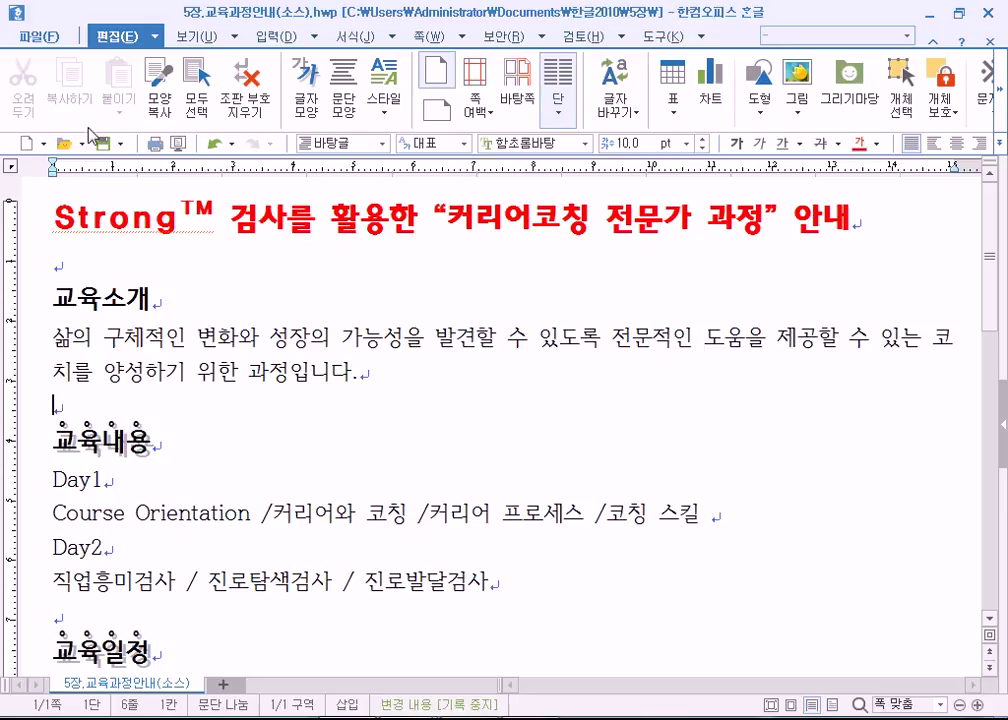
# Create a new blank document, enter the character 강 and select it
pyautogui.click(33, 144)
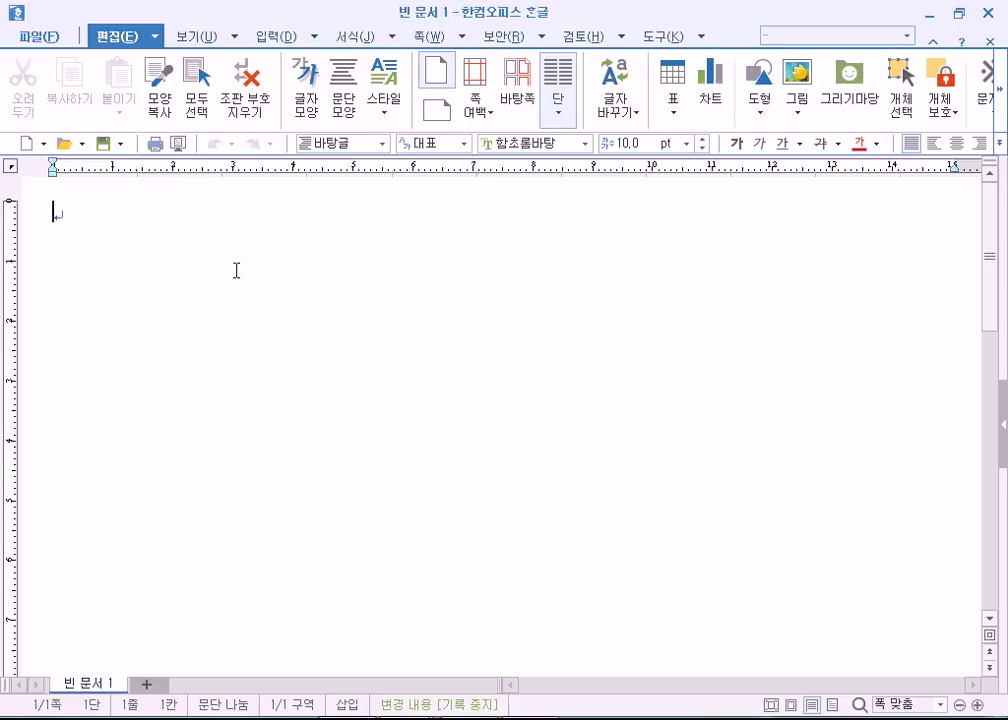
pyautogui.write('ㄱㅏㅇ')
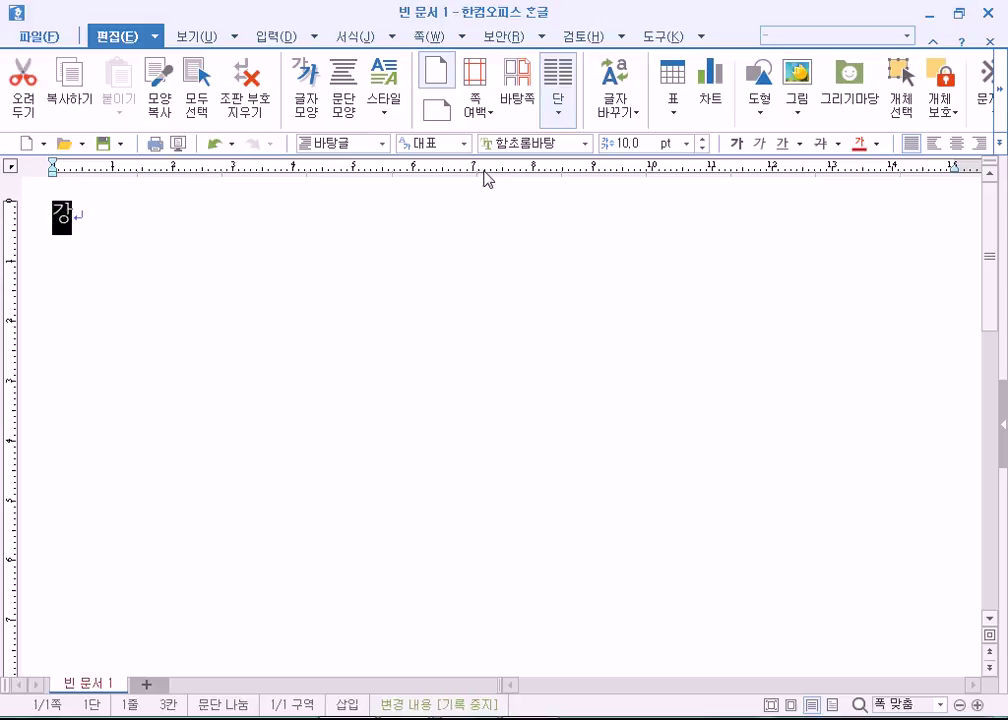
pyautogui.press('F9')
# Set the font size of the selected 강 to 254 pt and look over its extent
pyautogui.click(687, 143)
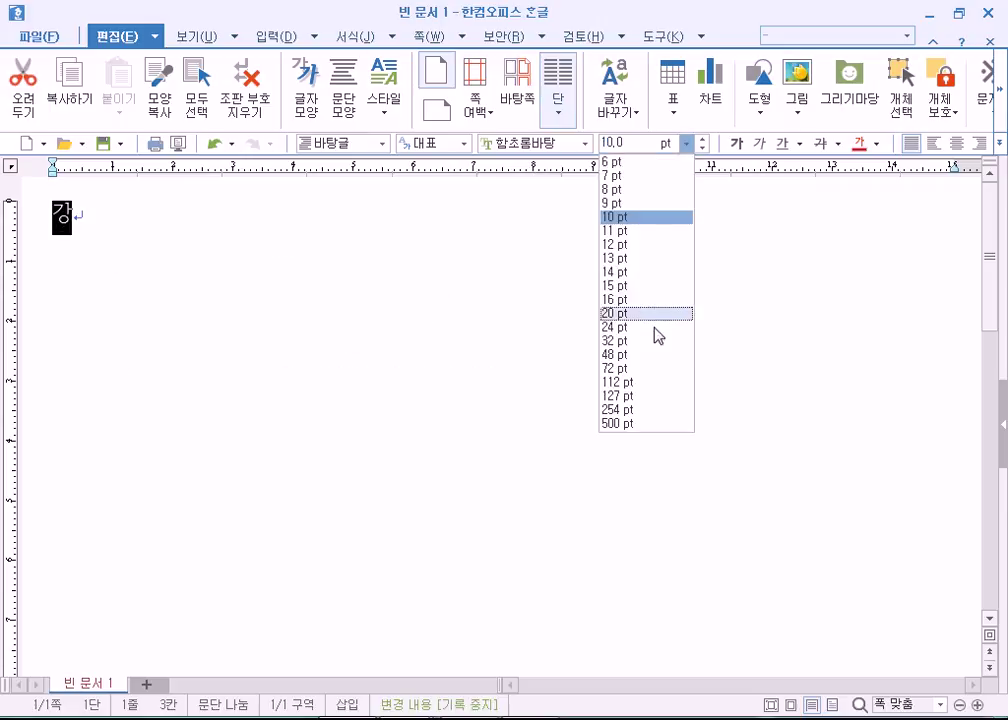
pyautogui.click(622, 409)
pyautogui.scroll(-3, 533, 398)
pyautogui.scroll(3, 536, 396)
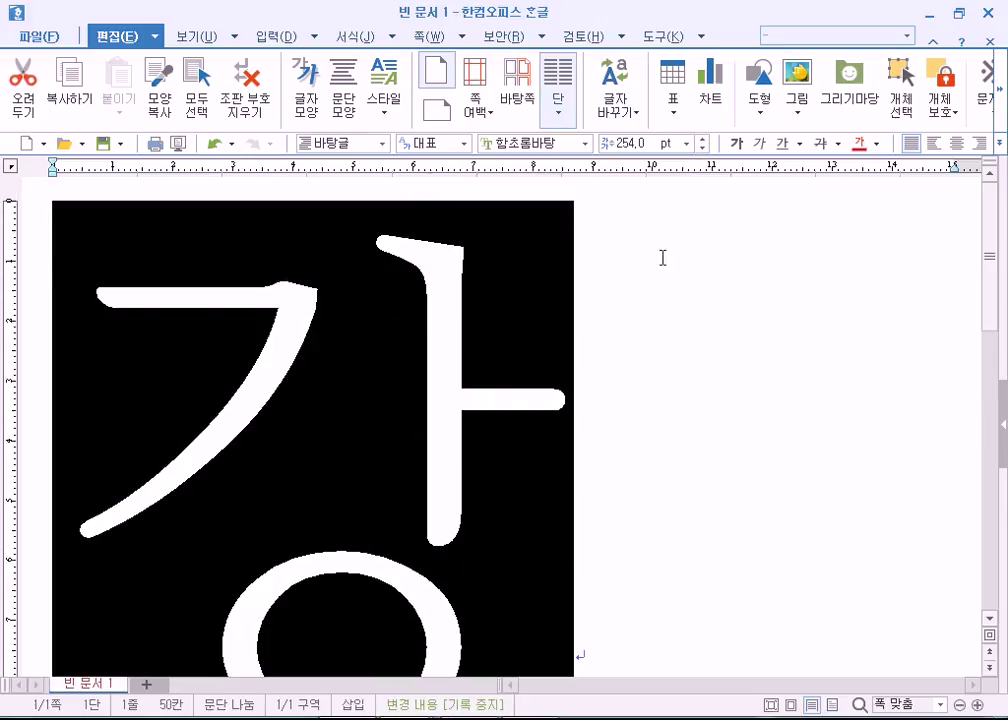
# Set the font size of 강 to 500 pt, look over its extent and deselect it
pyautogui.click(687, 143)
pyautogui.click(630, 424)
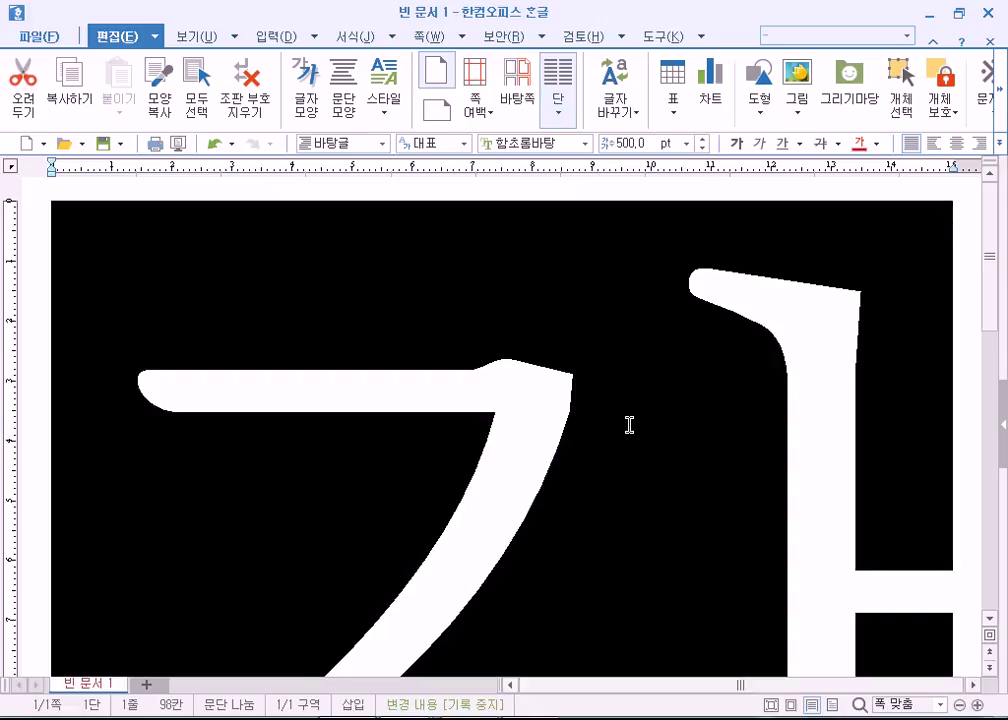
pyautogui.scroll(-3, 659, 398)
pyautogui.scroll(4, 659, 398)
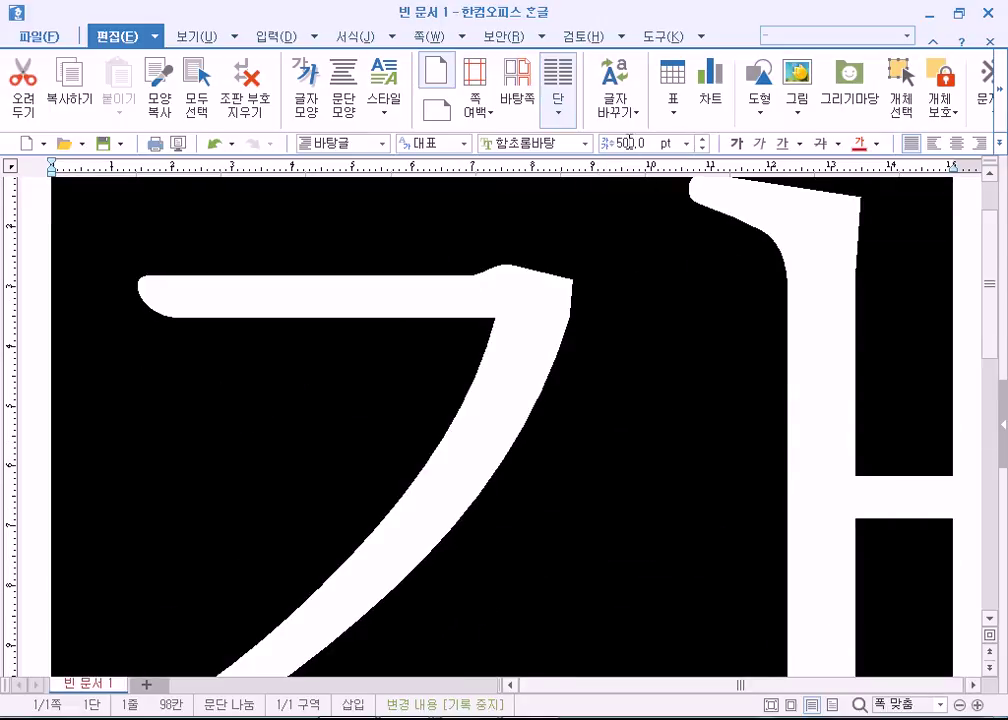
pyautogui.click(198, 247)
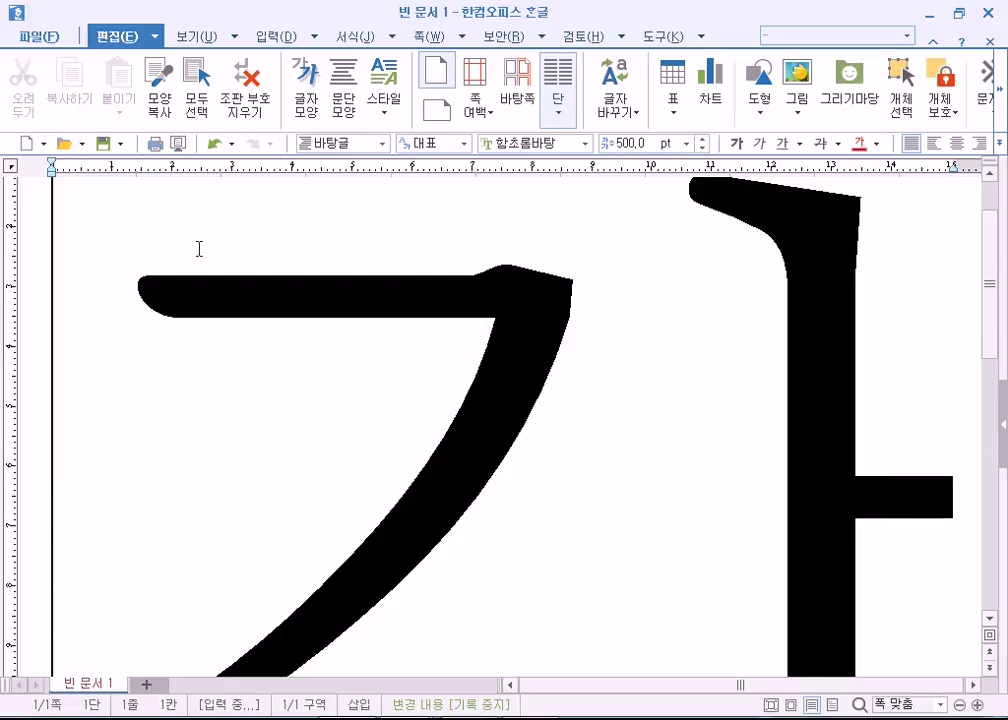
# Examine the enlarged 강 on the page in print preview (미리 보기), and return to the document
pyautogui.click(177, 144)
pyautogui.click(615, 401)
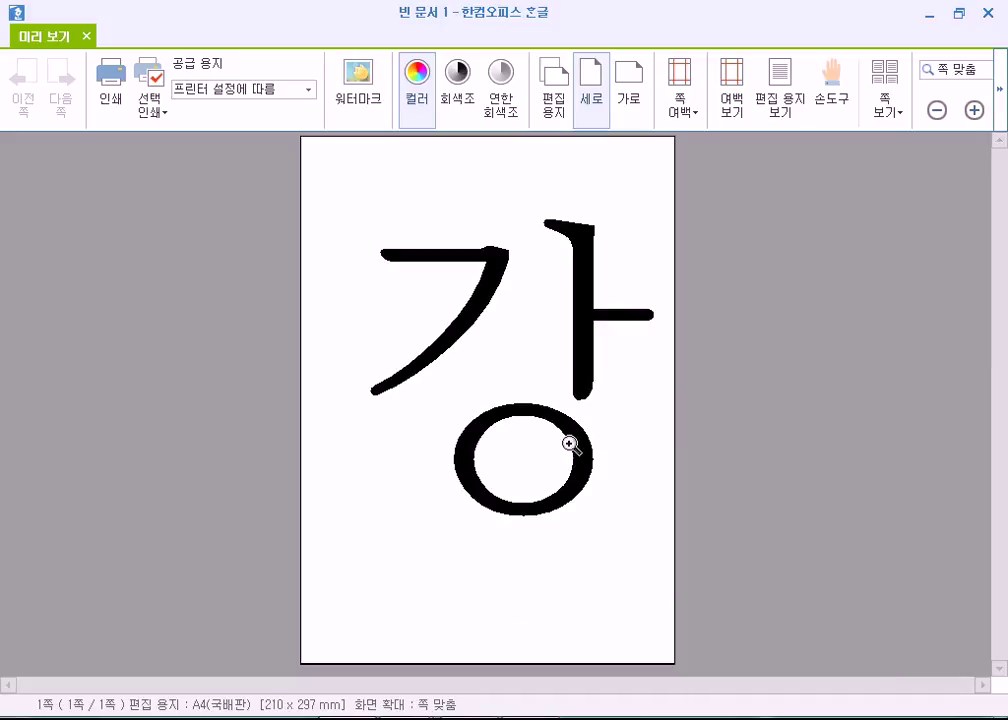
pyautogui.press('Escape')
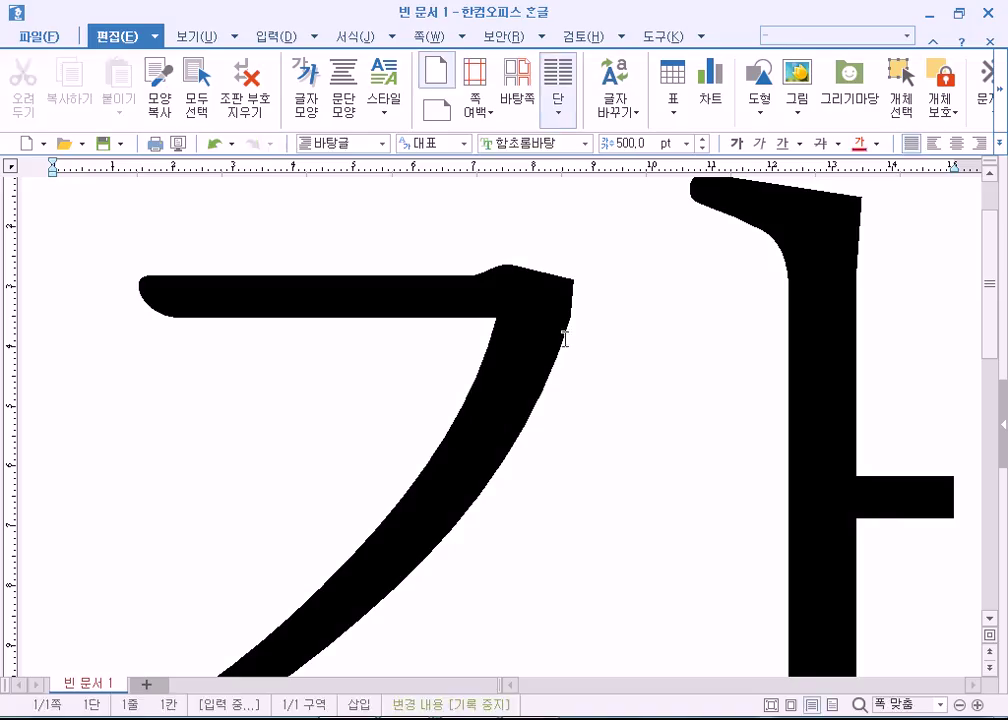
# Apply the 외곽선 attribute and the 한컴돋움 font to the whole 강, and show the page in print preview
pyautogui.hotkey('ctrl', 'a')
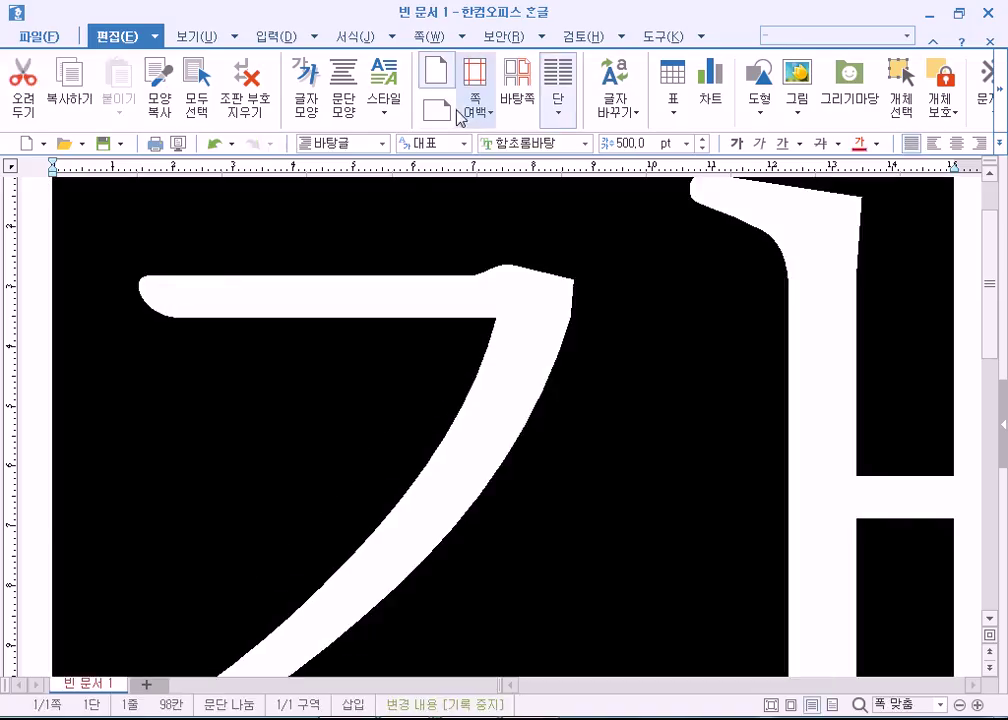
pyautogui.click(305, 100)
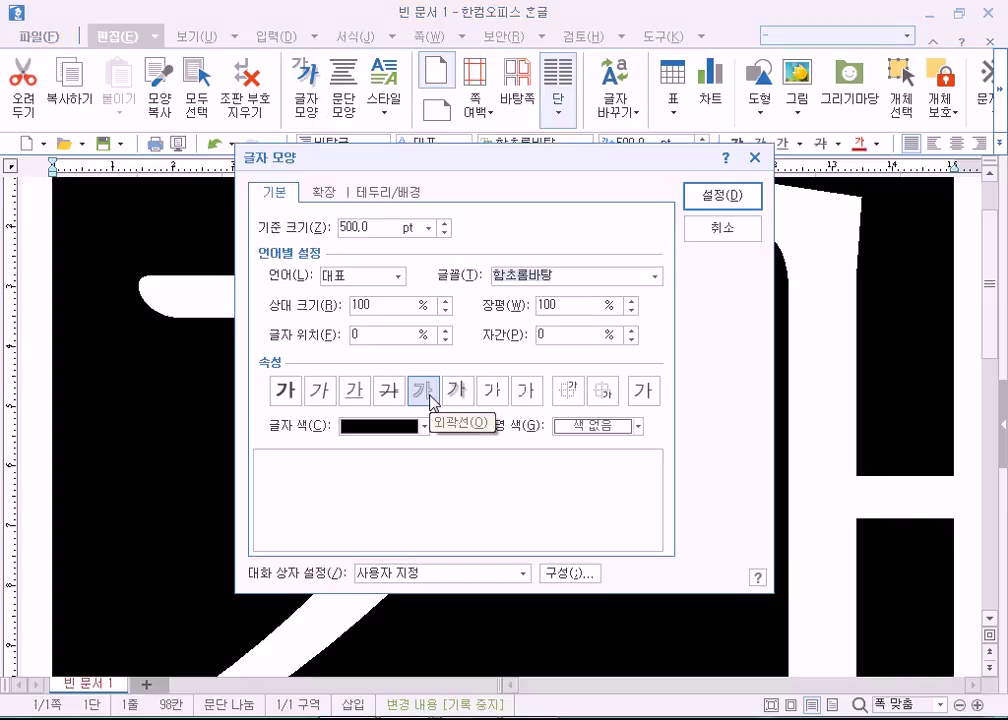
pyautogui.click(429, 392)
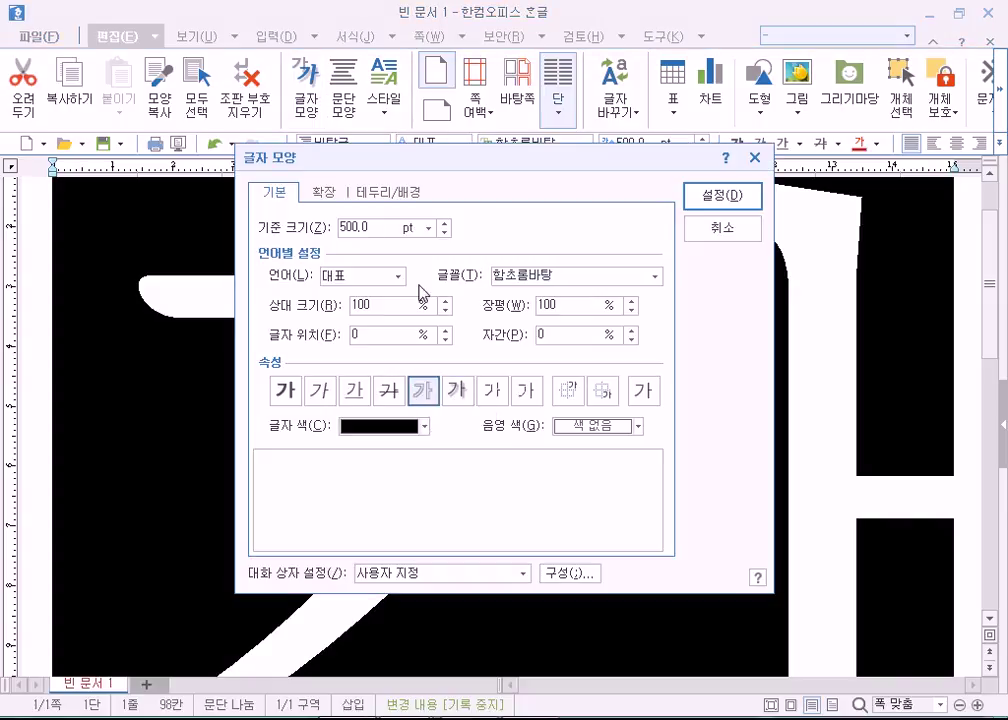
pyautogui.click(657, 280)
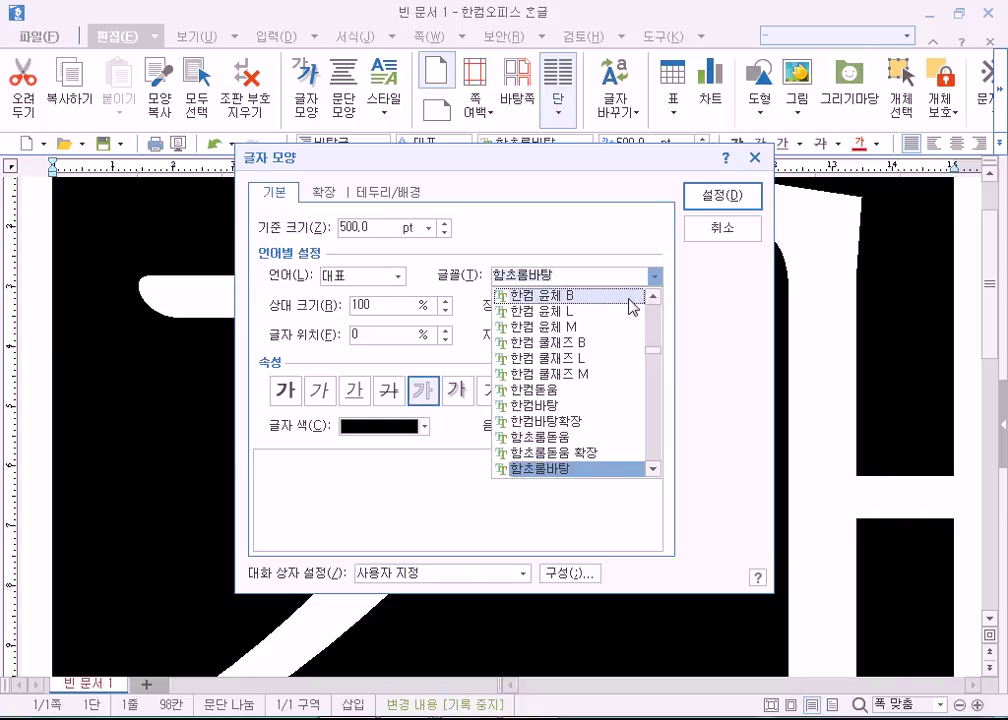
pyautogui.click(620, 392)
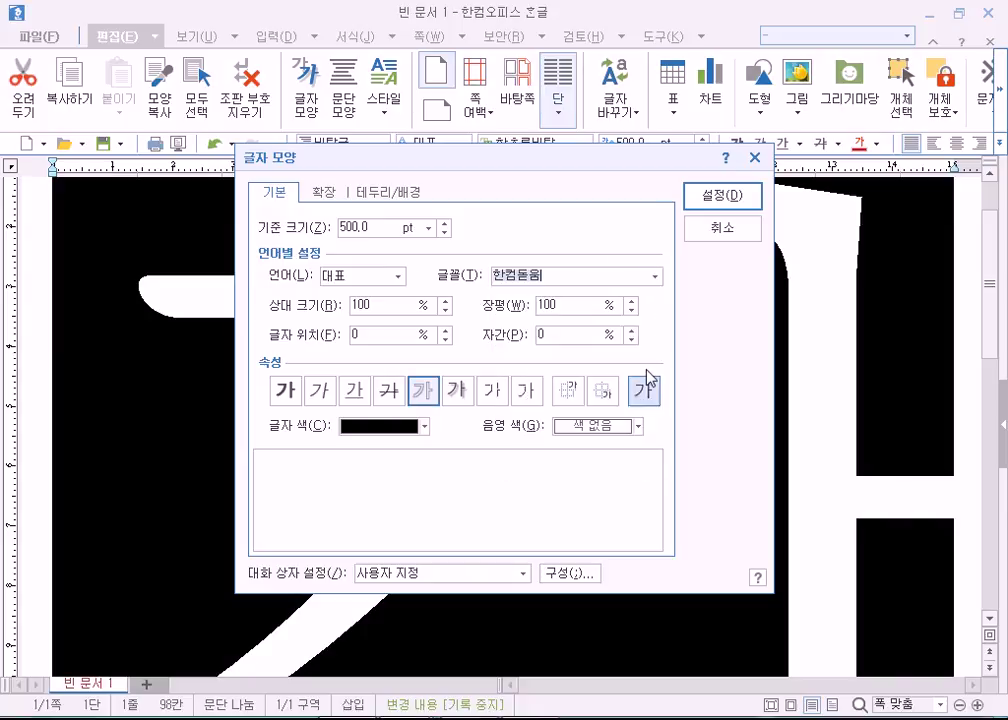
pyautogui.click(716, 196)
pyautogui.click(620, 467)
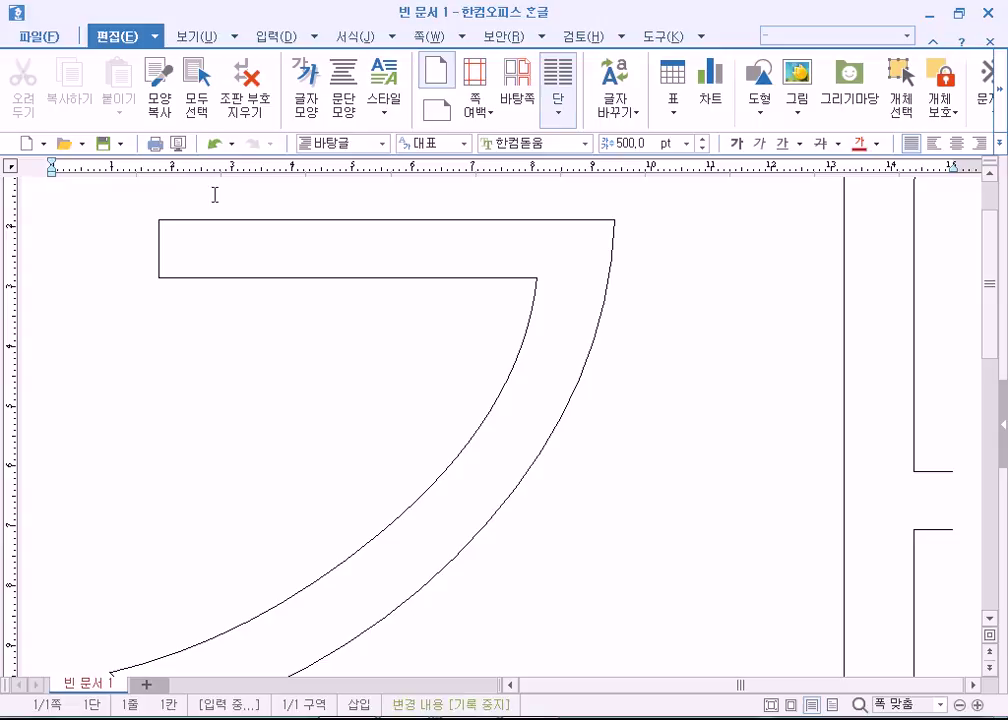
pyautogui.click(178, 143)
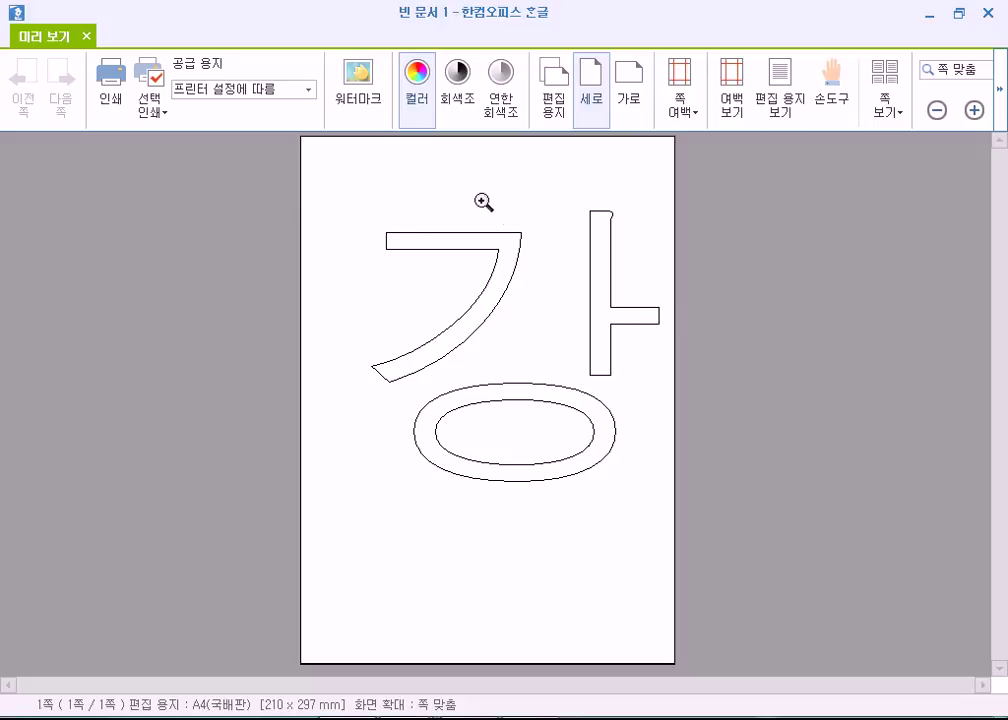
# Return to the document, set the font size of 강 to 112 pt and complete the word as 강아지
pyautogui.press('Escape')
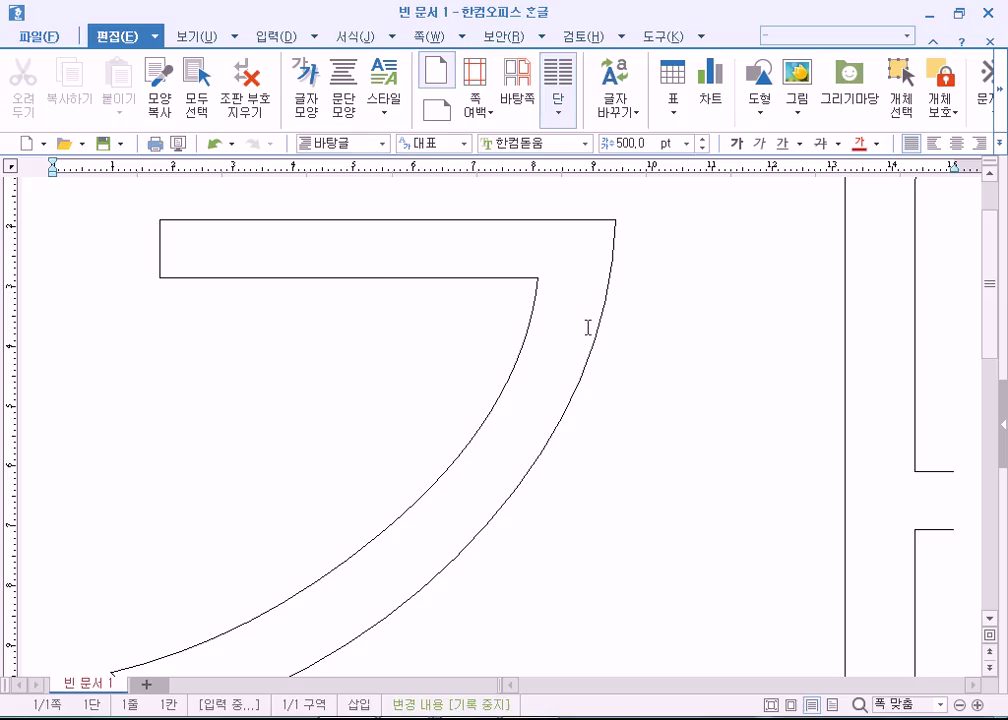
pyautogui.hotkey('ctrl', 'a')
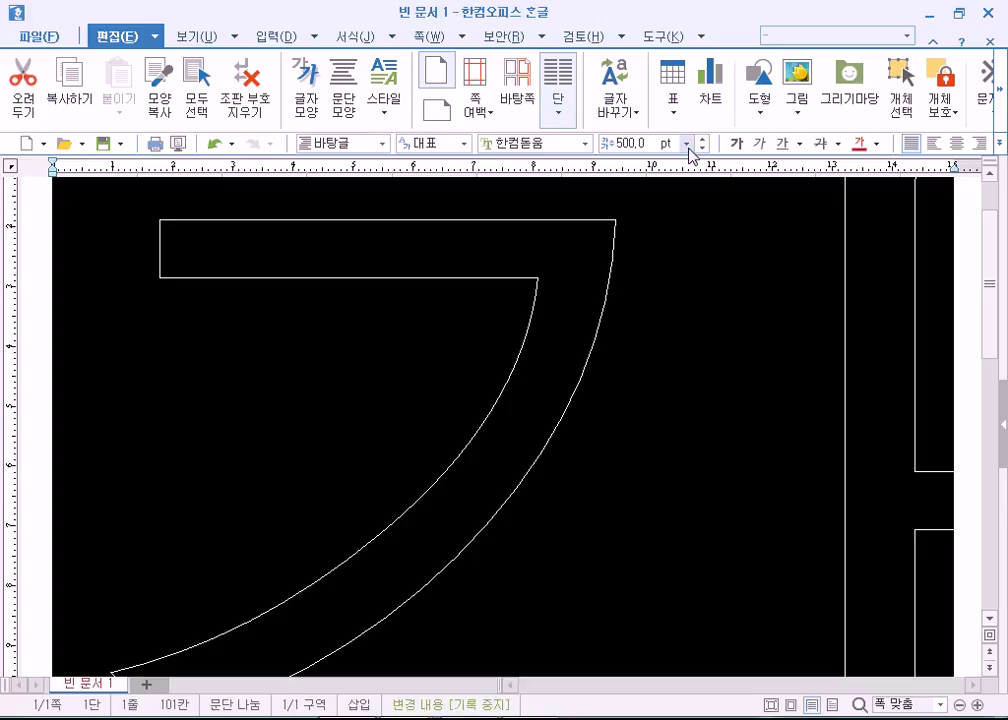
pyautogui.click(686, 143)
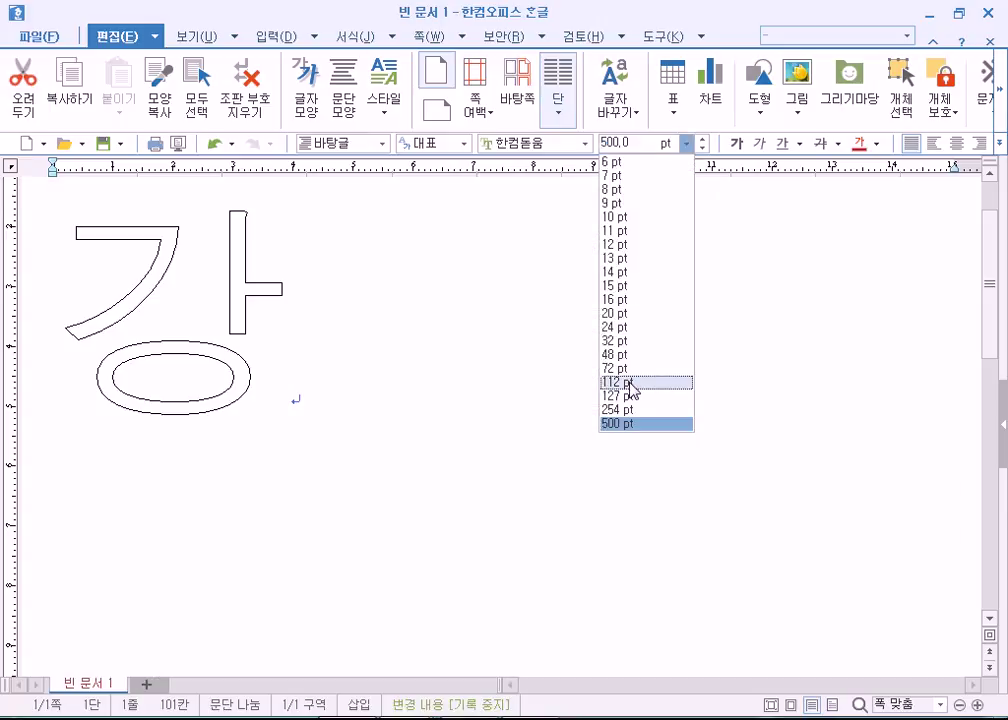
pyautogui.click(634, 383)
pyautogui.click(513, 272)
pyautogui.write('앗지')
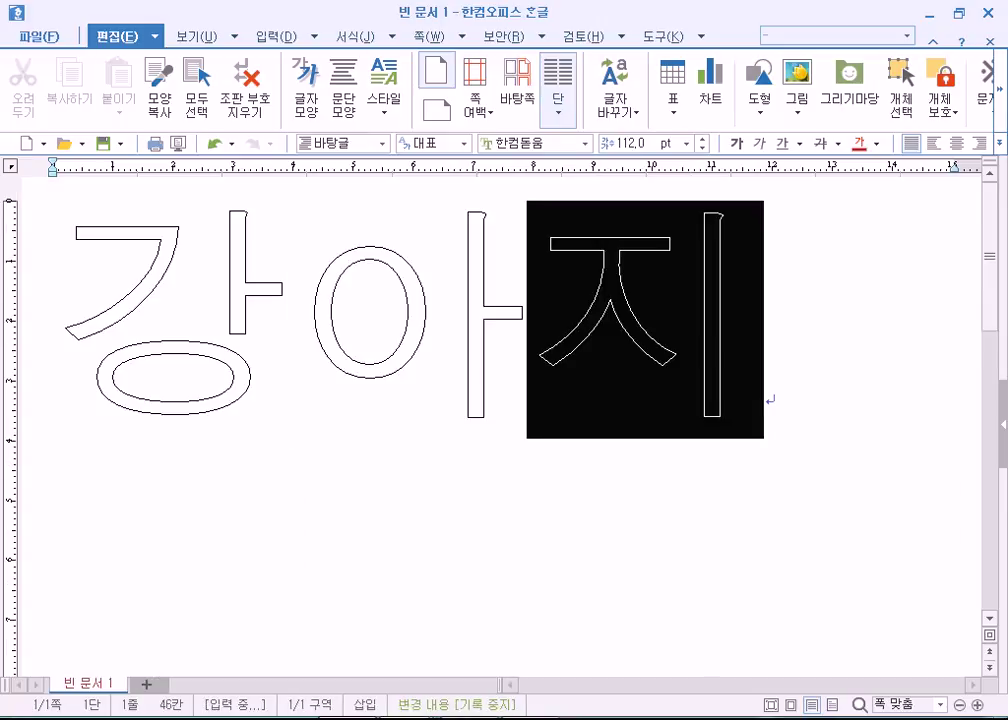
# Add the word 호랑이 on a new line below 강아지
pyautogui.press('Home')
pyautogui.press('End')
pyautogui.press('Return')
pyautogui.write('호랑이')
pyautogui.scroll(3, 500, 400)
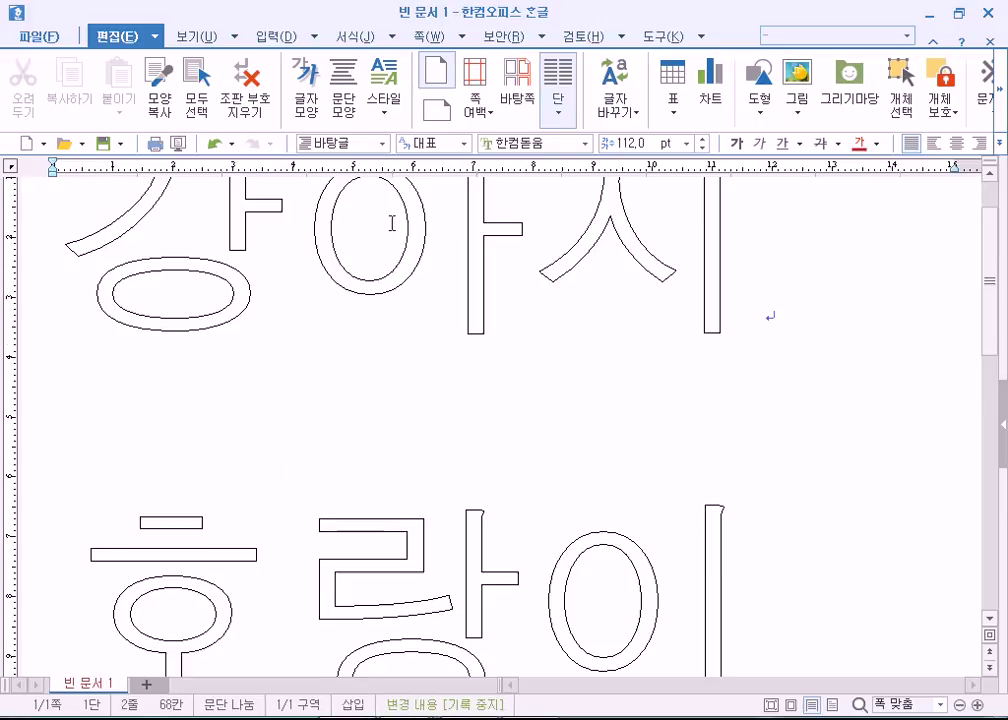
# Check the two outlined words in print preview, and close the blank document without saving
pyautogui.click(178, 143)
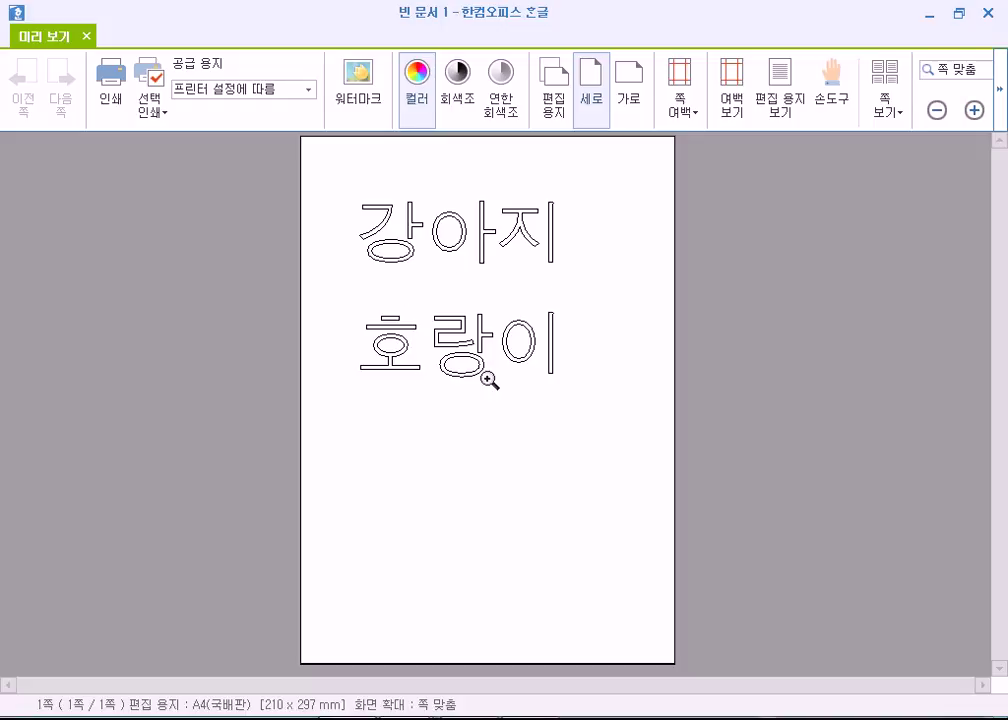
pyautogui.press('Escape')
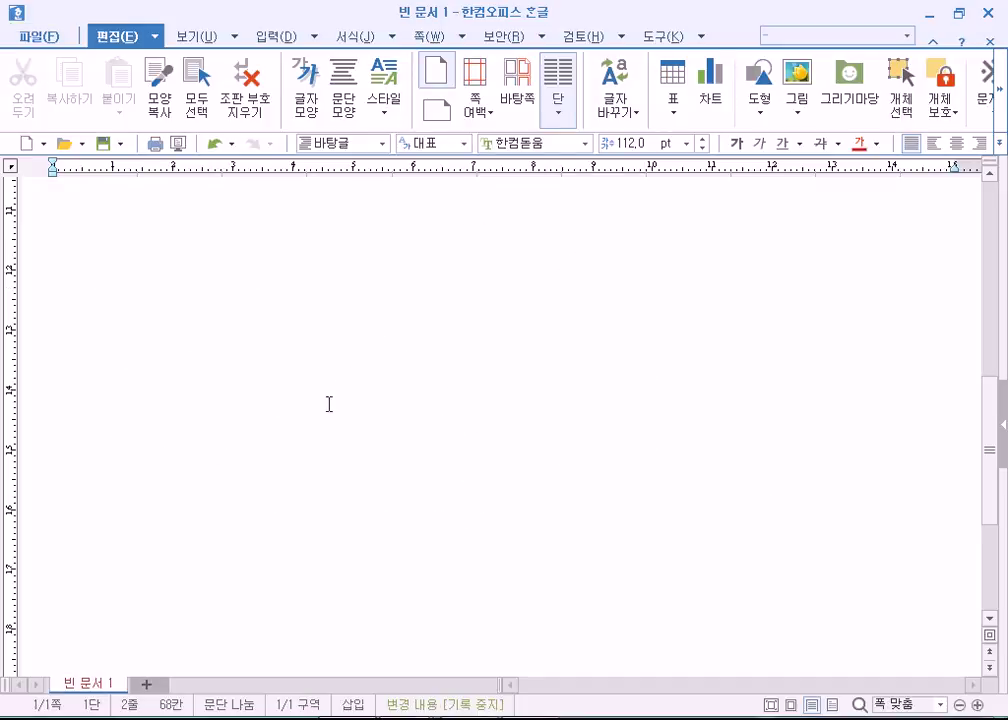
pyautogui.scroll(5, 251, 387)
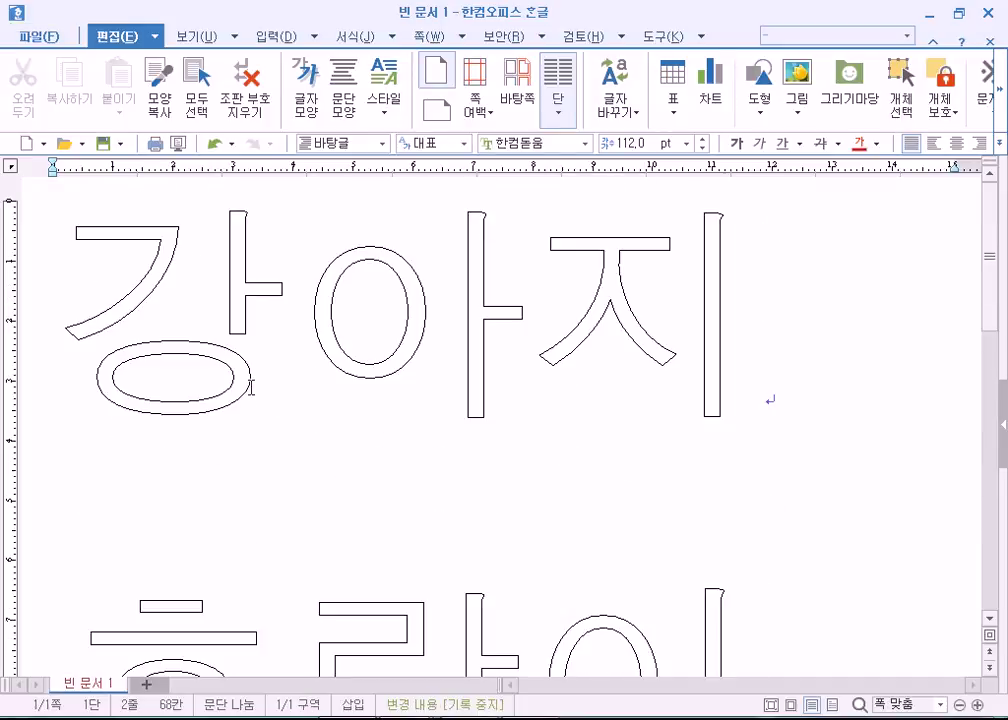
pyautogui.click(986, 42)
pyautogui.click(515, 392)
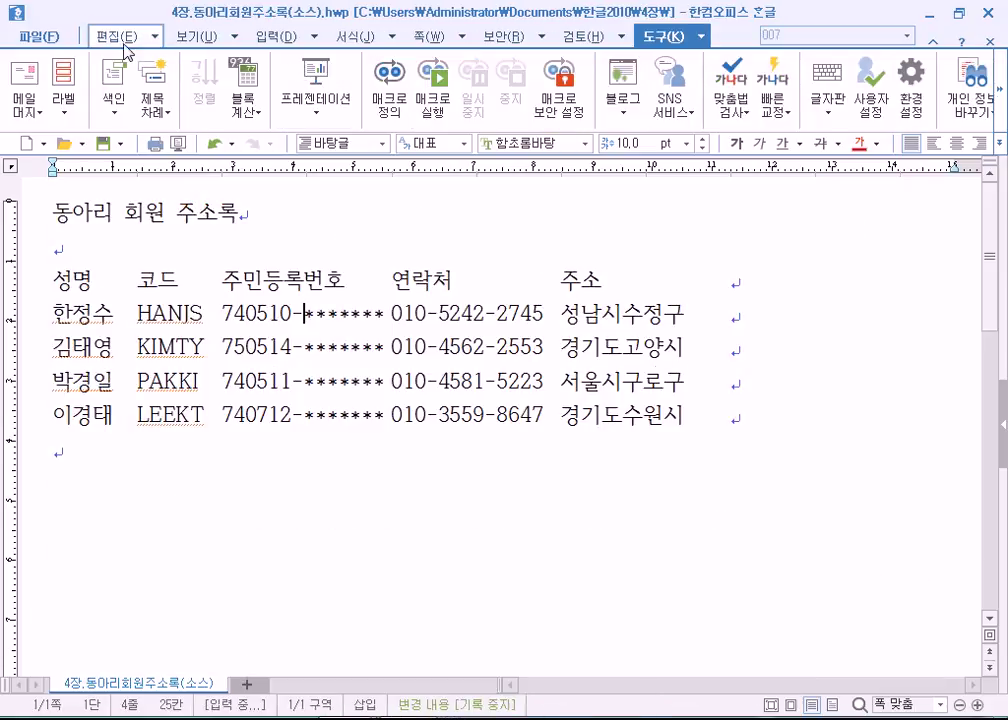
# Open 6장. 요리레시피 만들어보기(소스).hwp from the 6장 folder and look over its text
pyautogui.click(37, 36)
pyautogui.click(68, 130)
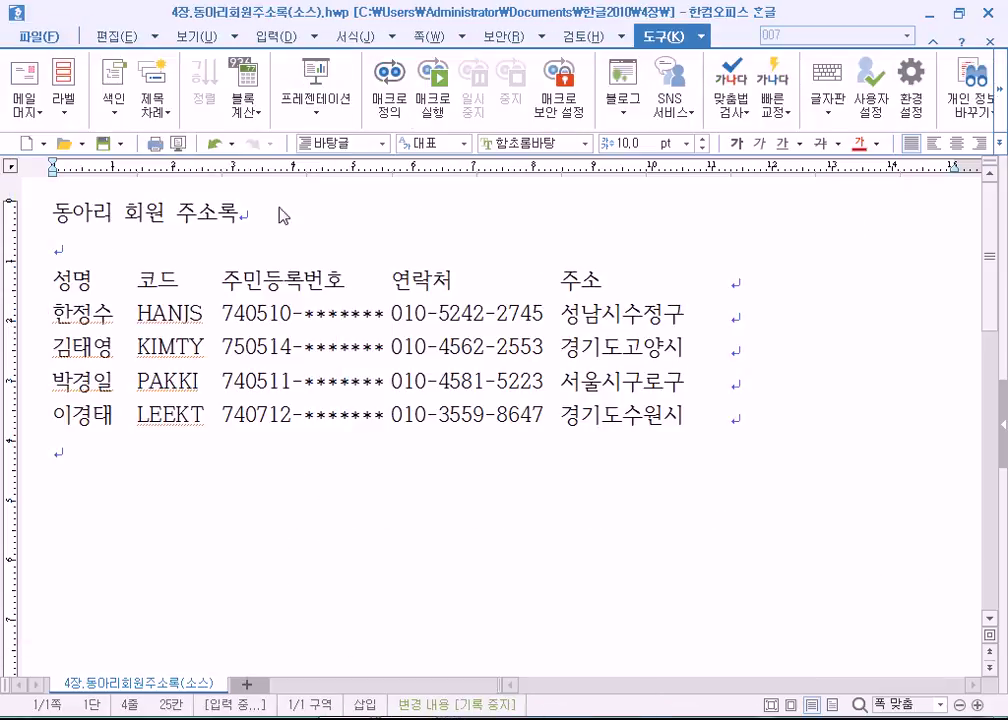
pyautogui.click(614, 147)
pyautogui.doubleClick(308, 290)
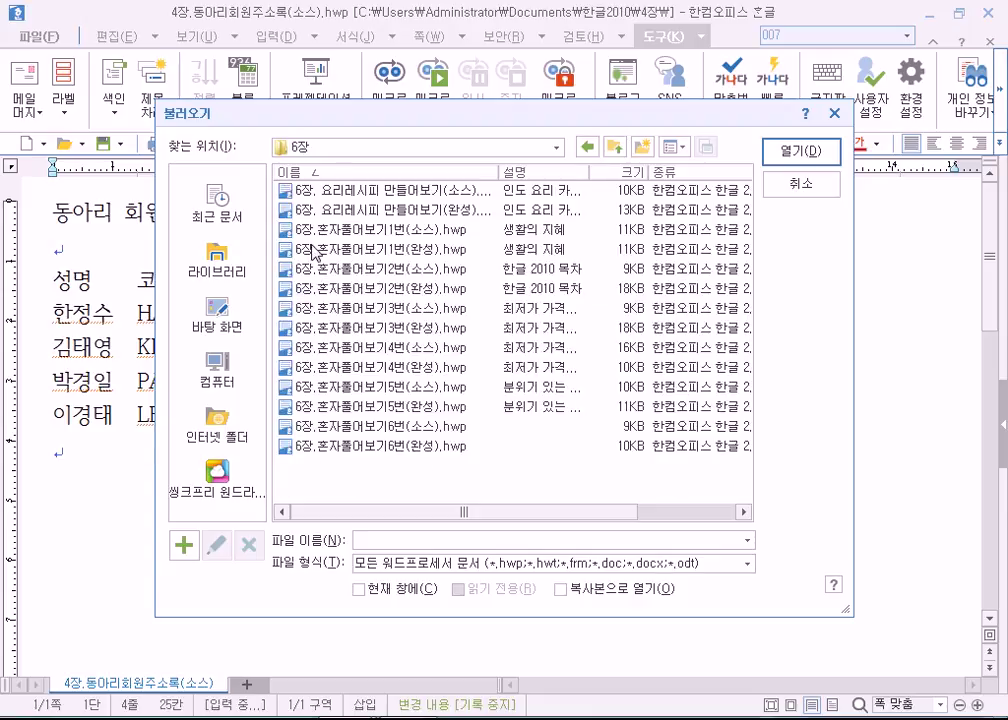
pyautogui.click(322, 198)
pyautogui.doubleClick(322, 198)
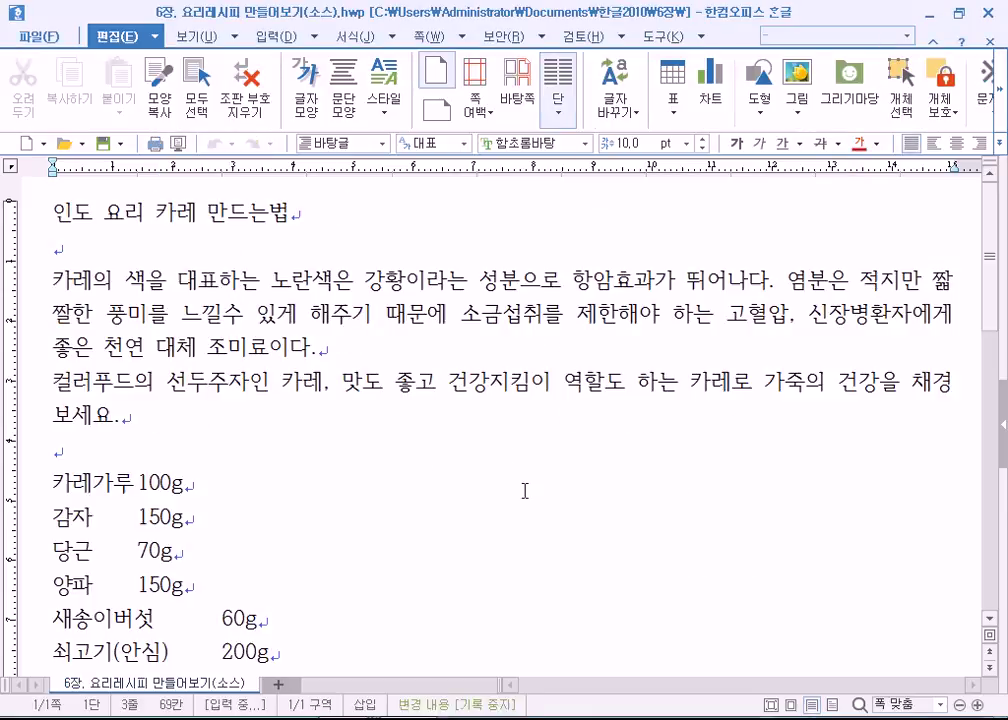
pyautogui.scroll(-4, 531, 508)
pyautogui.scroll(4, 531, 511)
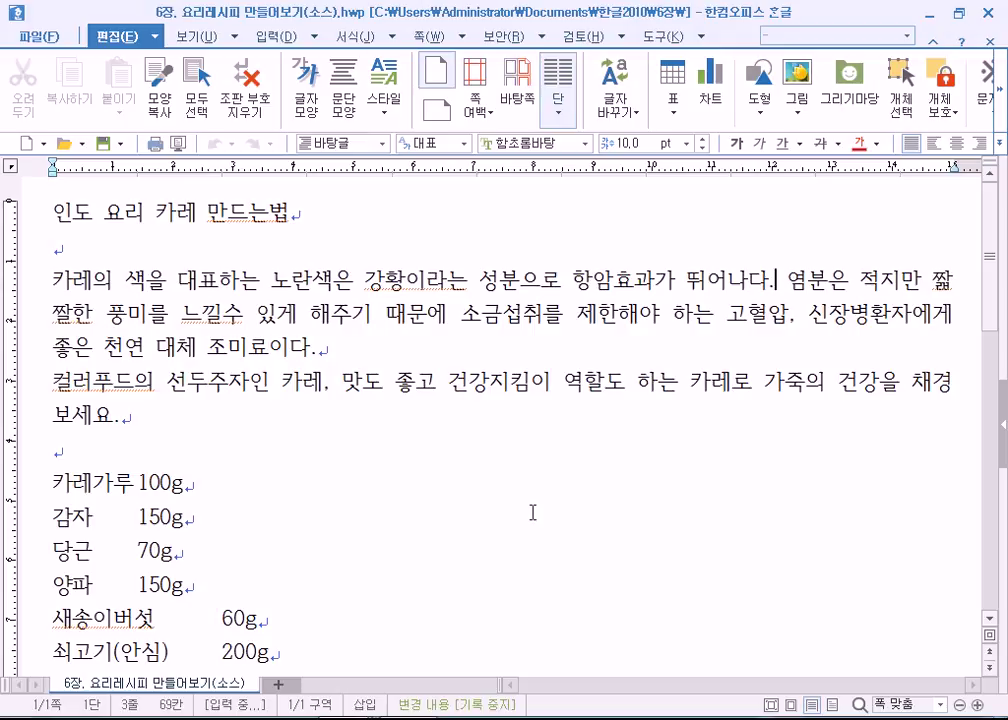
pyautogui.scroll(-3, 532, 512)
pyautogui.scroll(2, 526, 513)
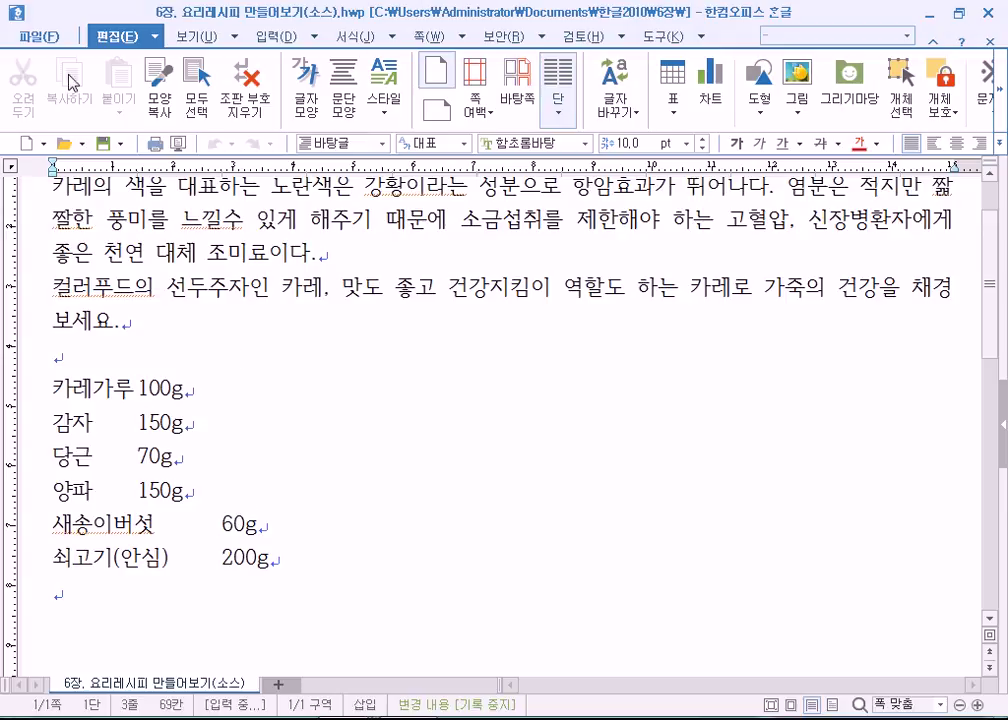
# Open 6장. 요리레시피 만들어보기(완성).hwp, look over its formatting and compare it with the 소스 document
pyautogui.click(63, 143)
pyautogui.click(370, 213)
pyautogui.doubleClick(370, 213)
pyautogui.scroll(-3, 341, 427)
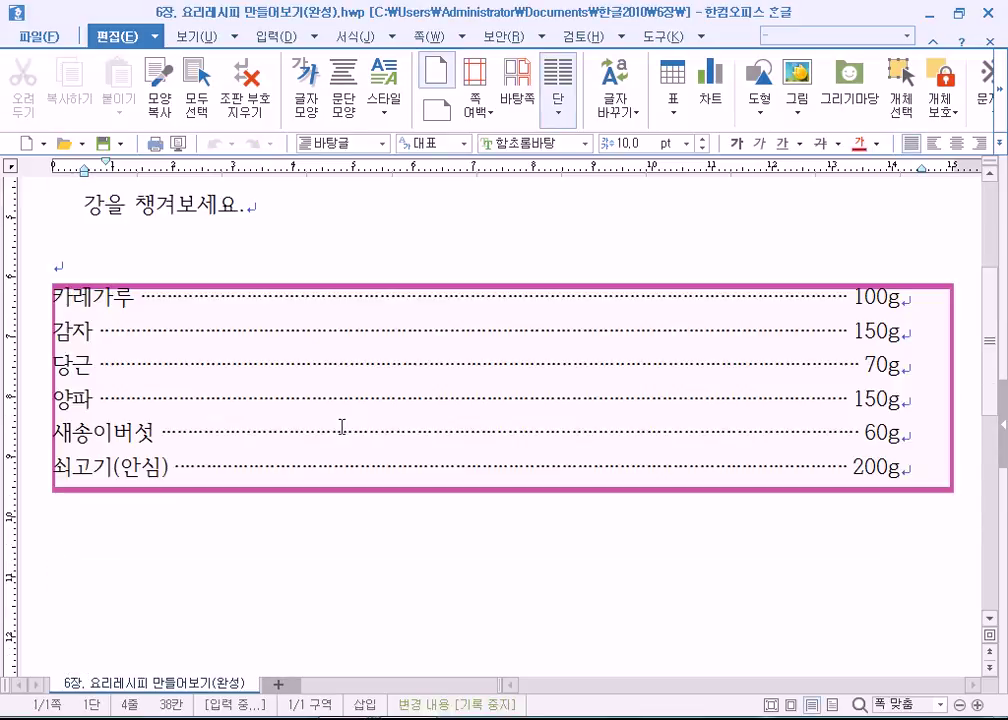
pyautogui.scroll(3, 341, 427)
pyautogui.hotkey('alt', 'Tab')
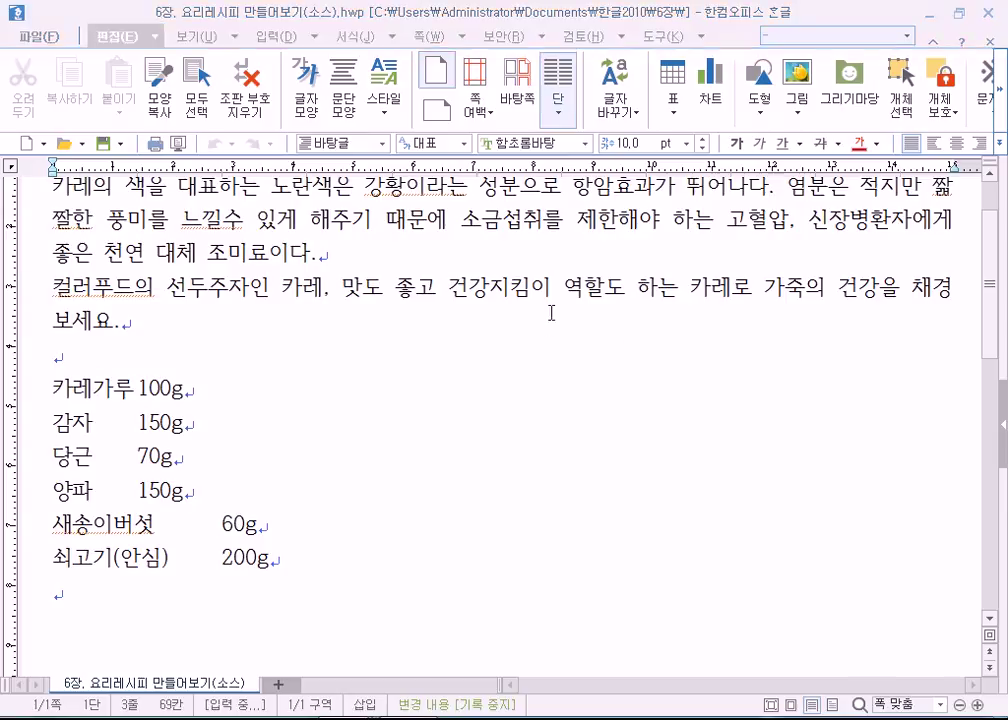
pyautogui.hotkey('alt', 'Tab')
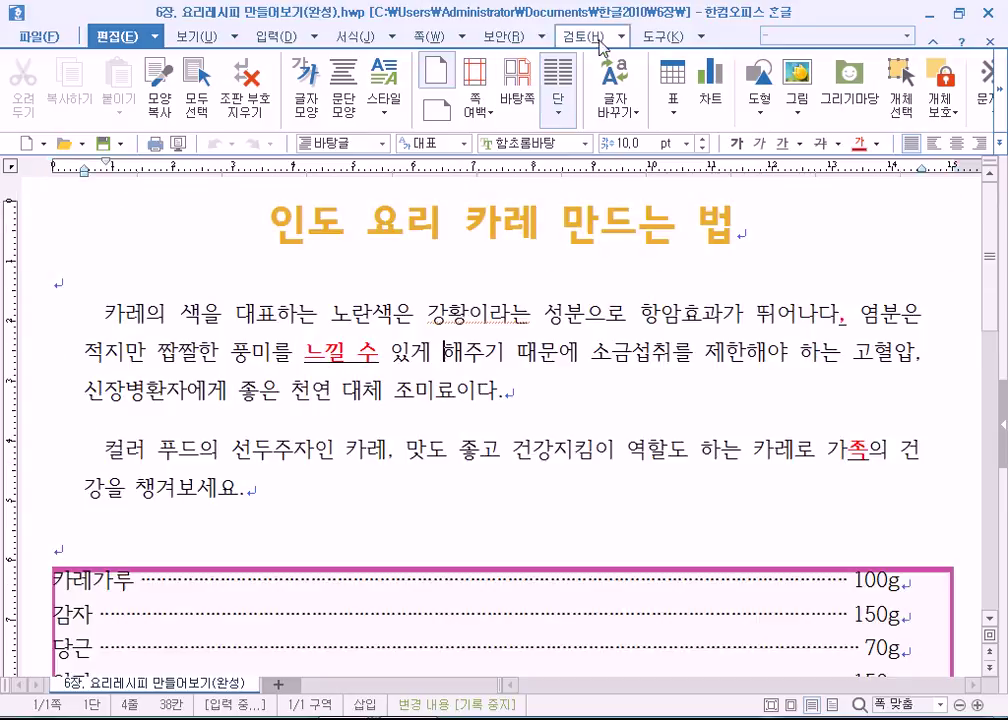
# Arrange all open document windows vertically (세로로 배열) on the screen
pyautogui.click(458, 37)
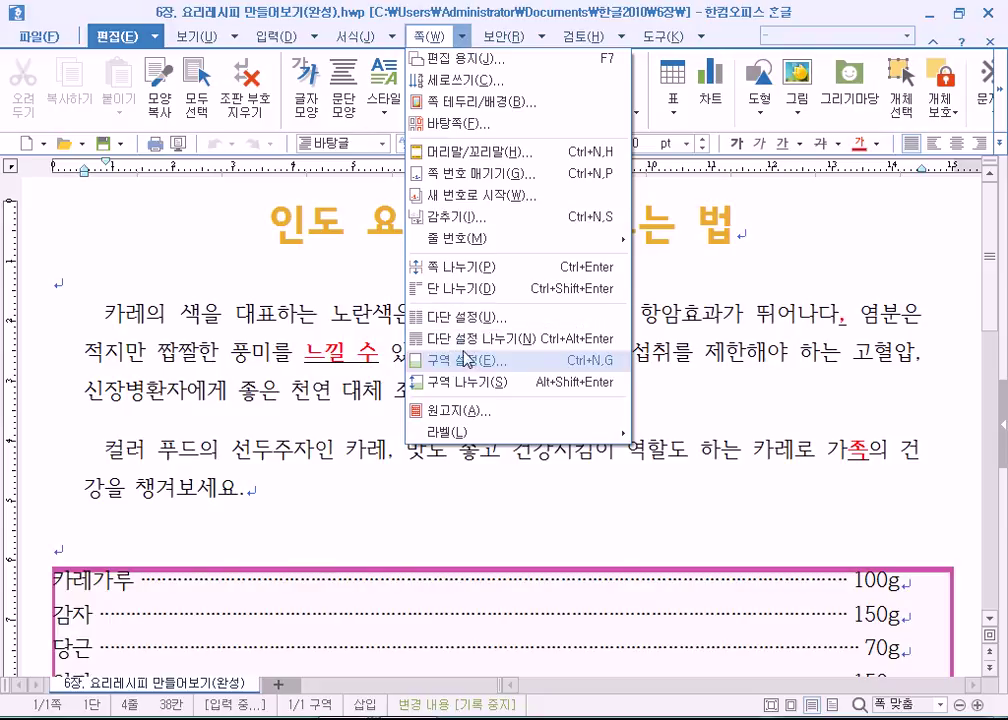
pyautogui.moveTo(234, 38)
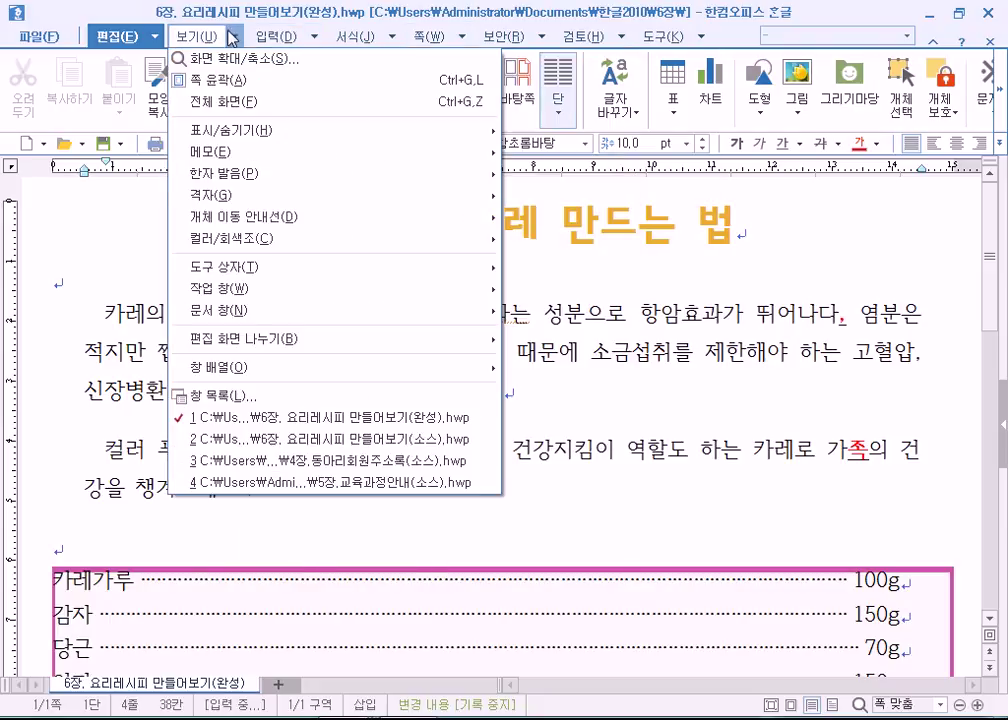
pyautogui.moveTo(250, 366)
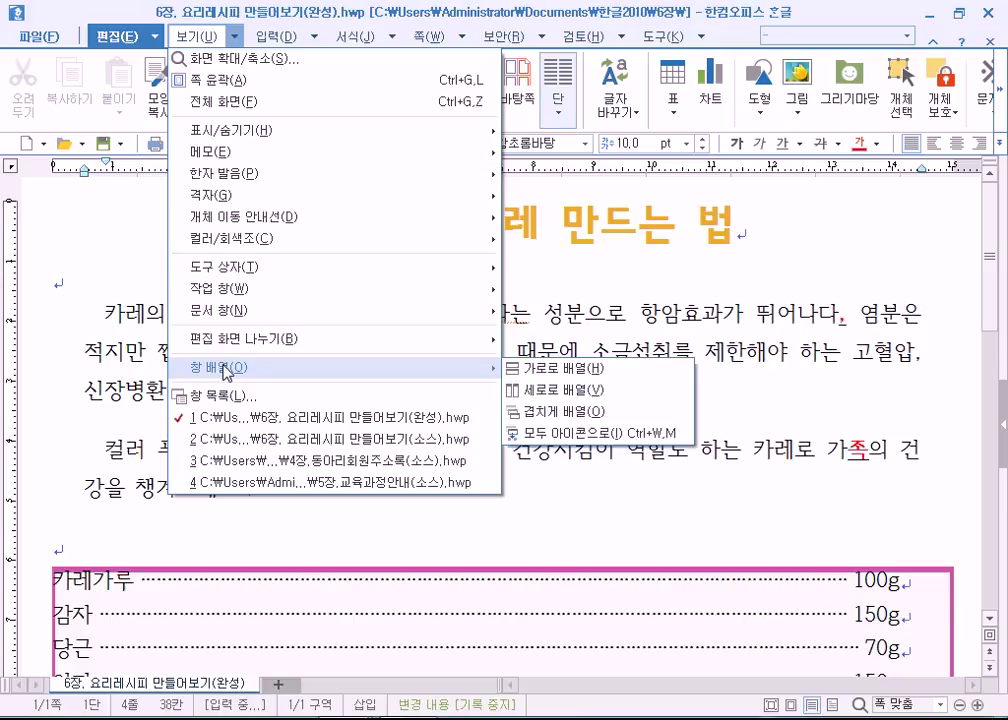
pyautogui.click(541, 396)
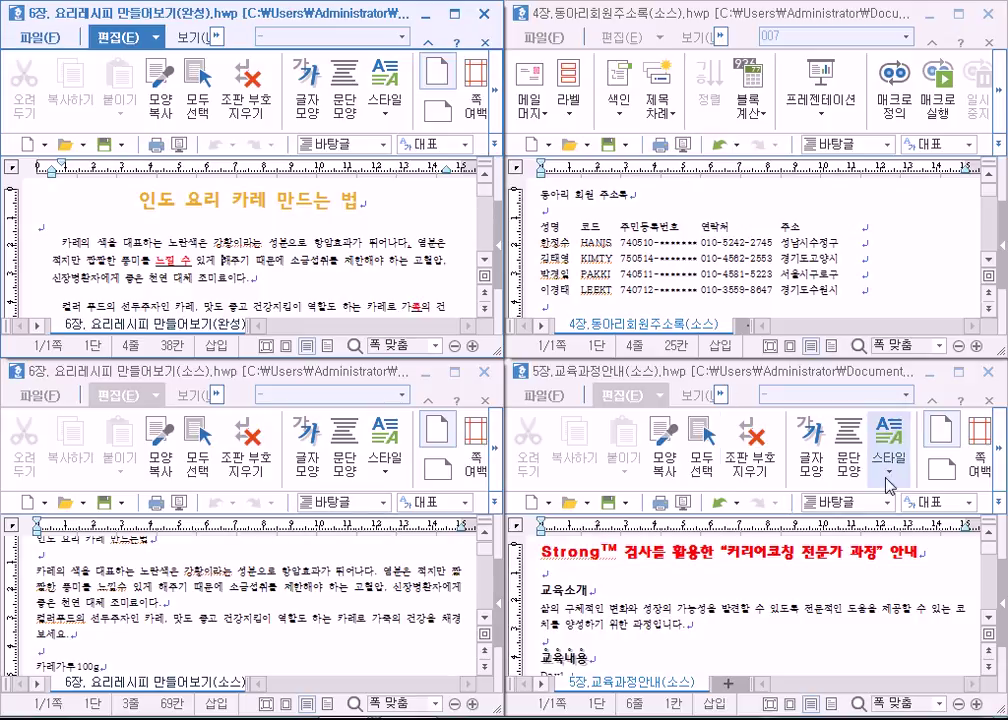
# Close the documents 5장.교육과정안내(소스).hwp and 4장.동아리회원주소록(소스).hwp without saving
pyautogui.click(990, 370)
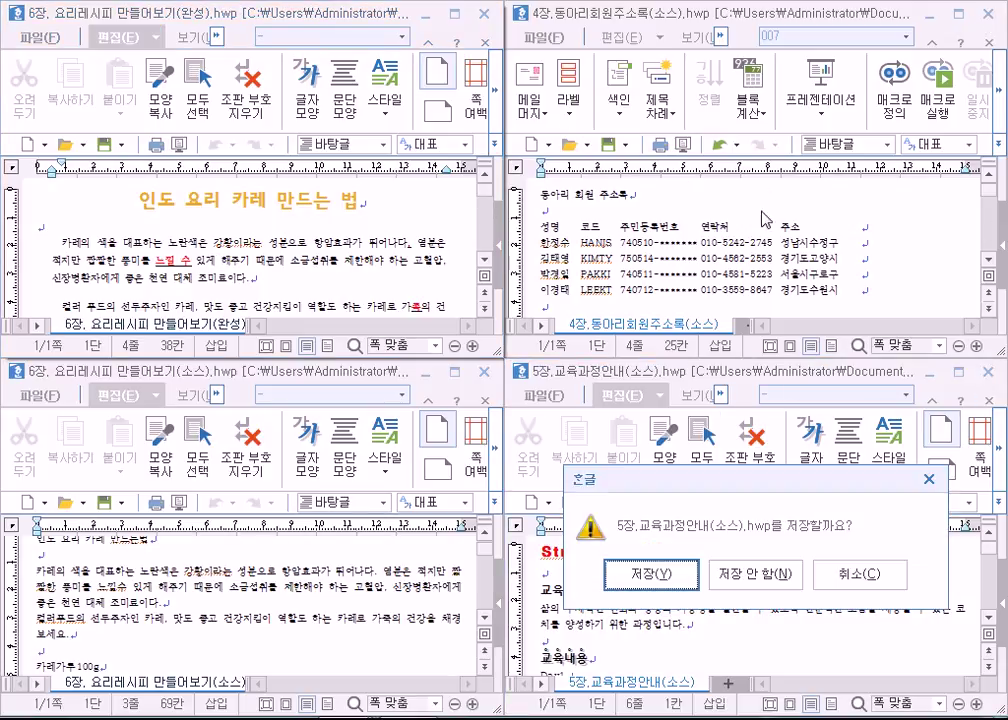
pyautogui.click(781, 577)
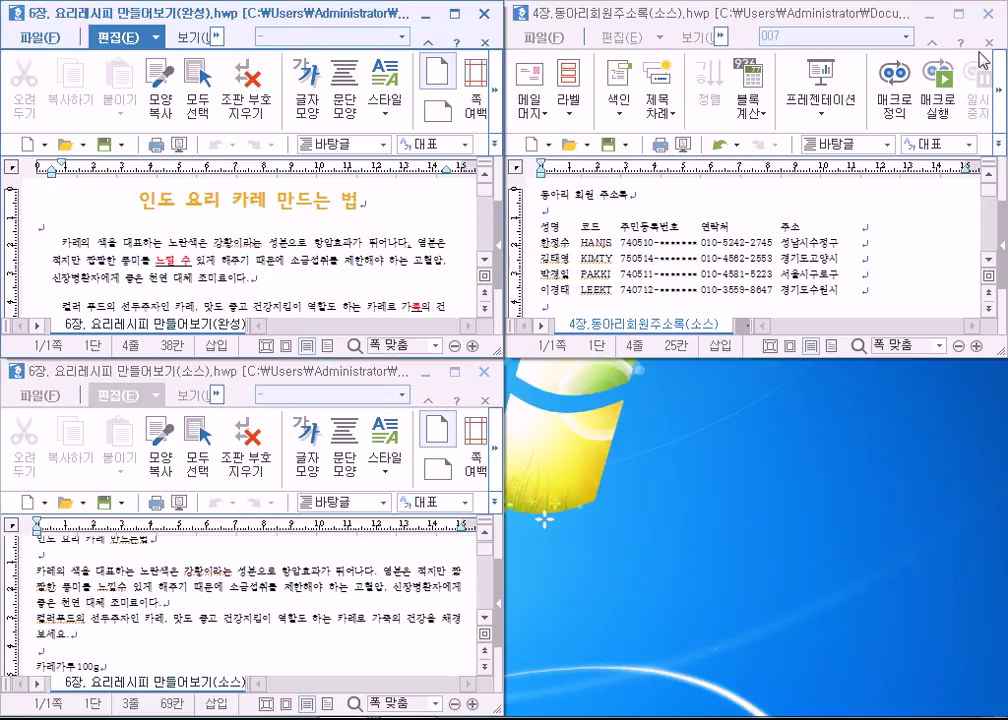
pyautogui.click(990, 12)
pyautogui.click(755, 216)
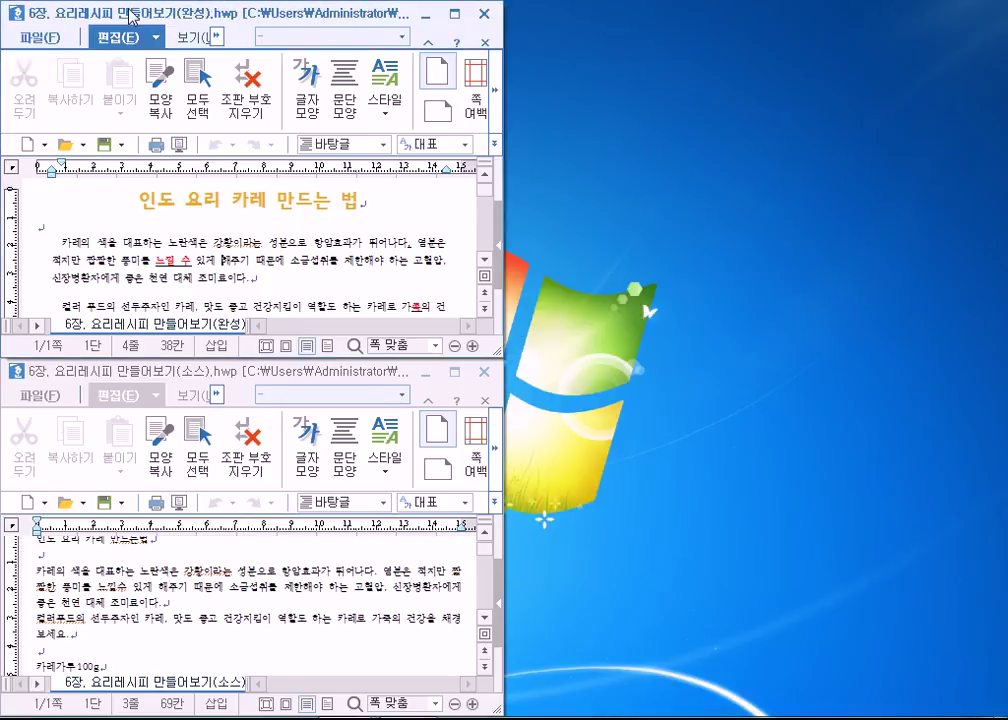
# Maximize the 완성 recipe document, arrange both recipe windows vertically (세로로 배열) and activate the 소스 window
pyautogui.click(455, 13)
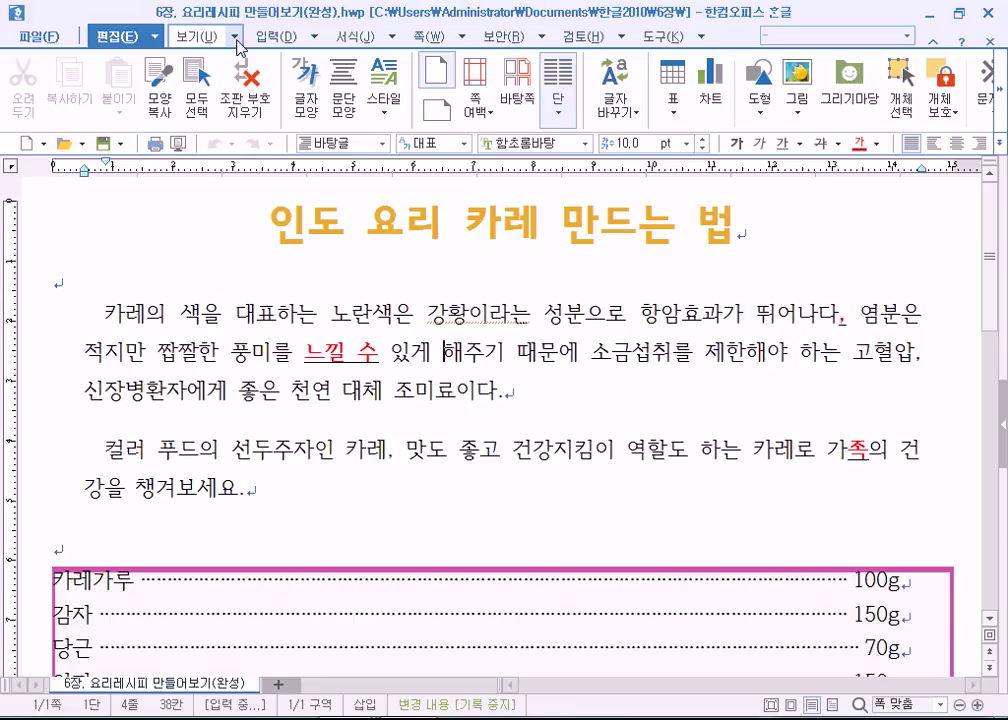
pyautogui.click(237, 40)
pyautogui.moveTo(268, 378)
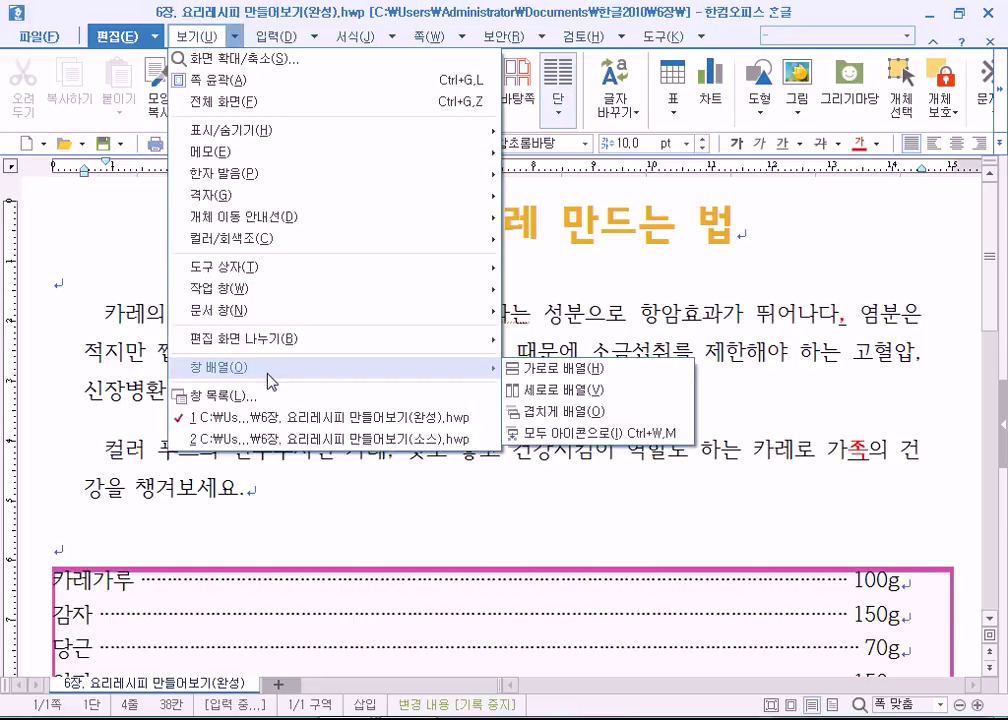
pyautogui.click(555, 389)
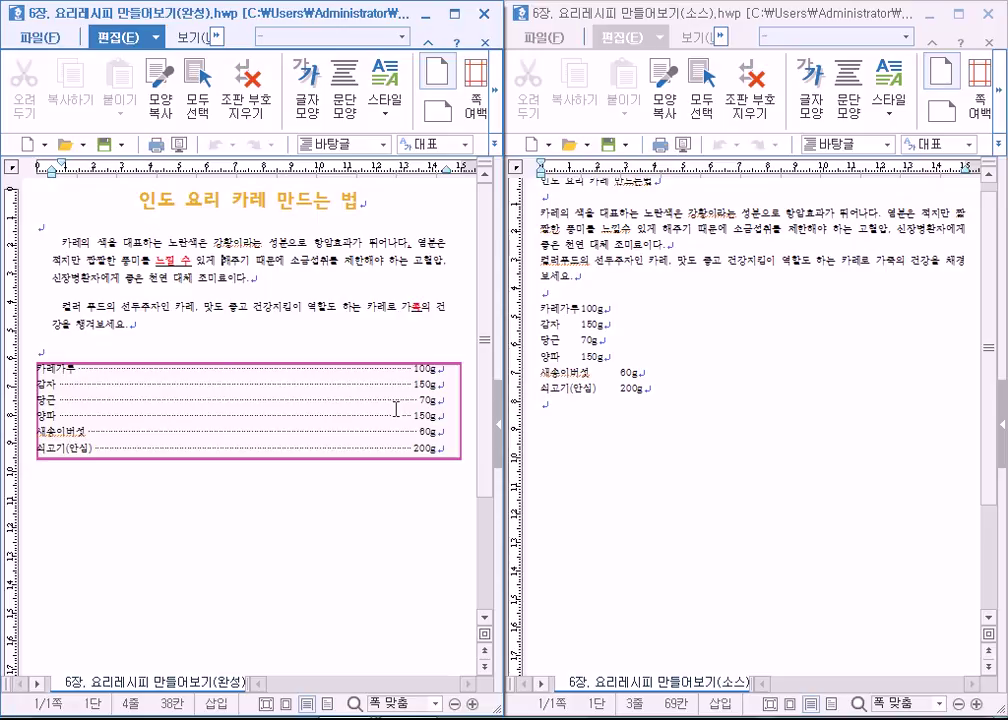
pyautogui.click(668, 407)
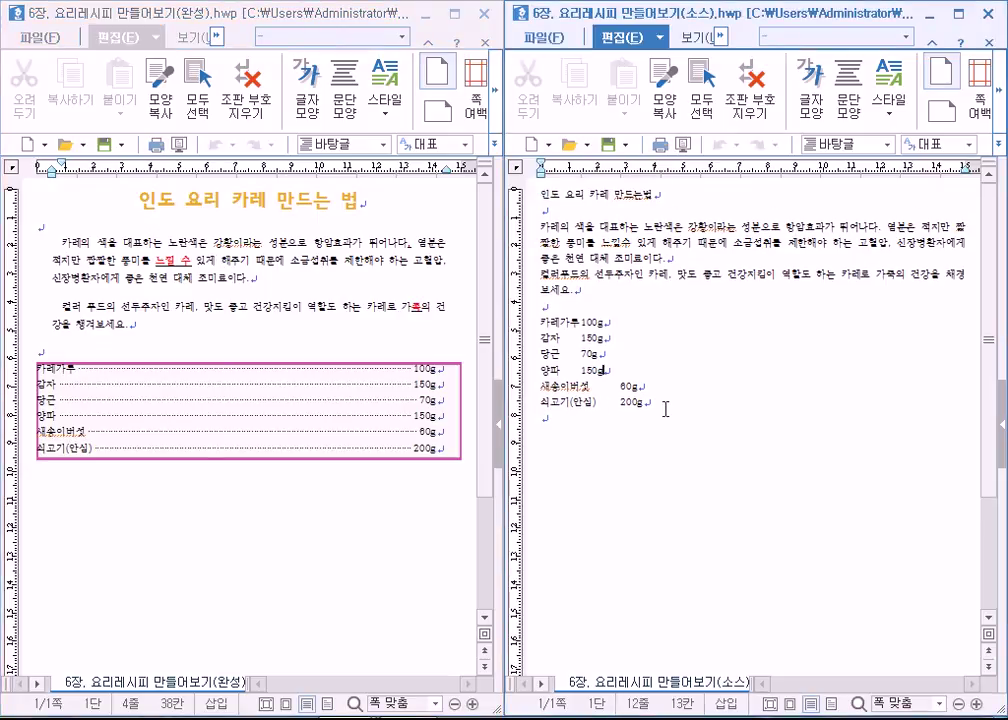
# Rearrange the two recipe windows horizontally (가로로 배열), one above the other
pyautogui.click(172, 37)
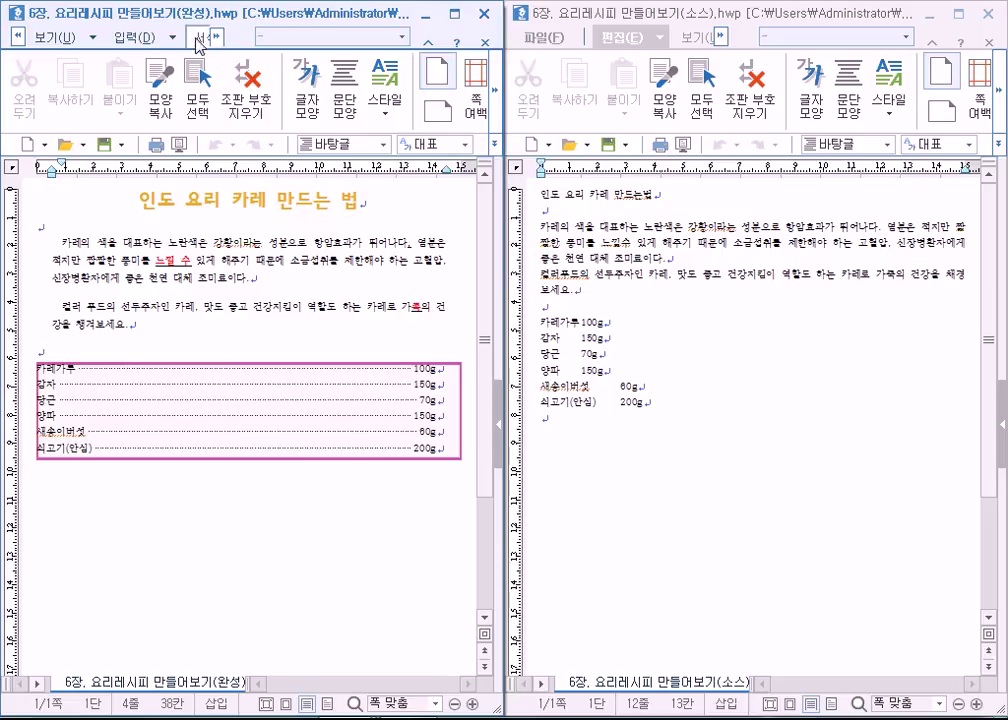
pyautogui.click(93, 39)
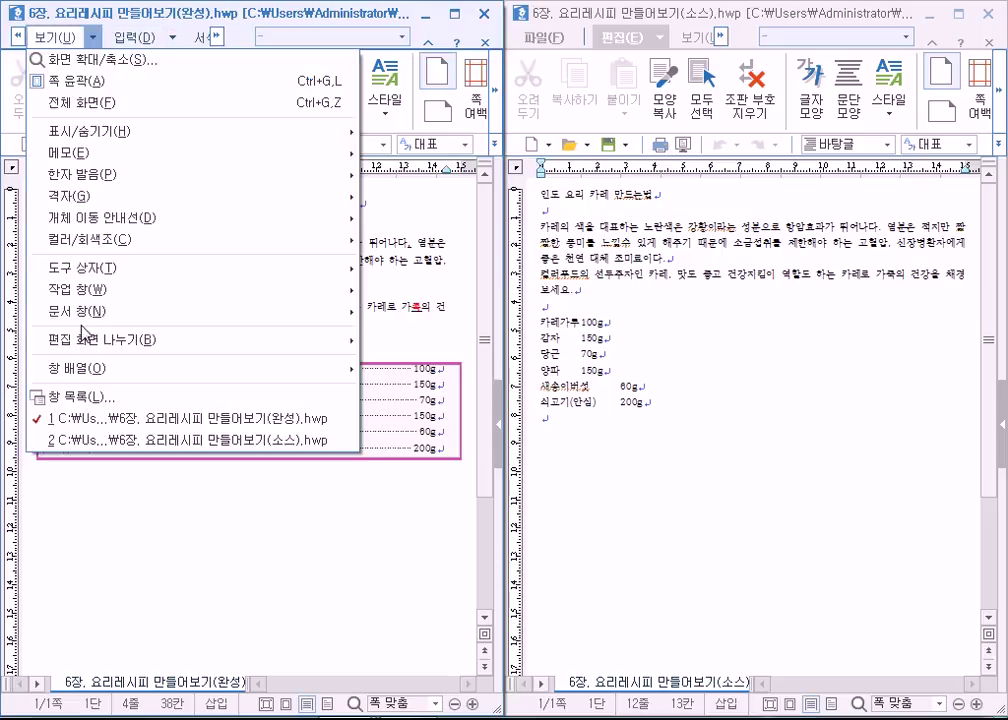
pyautogui.moveTo(68, 368)
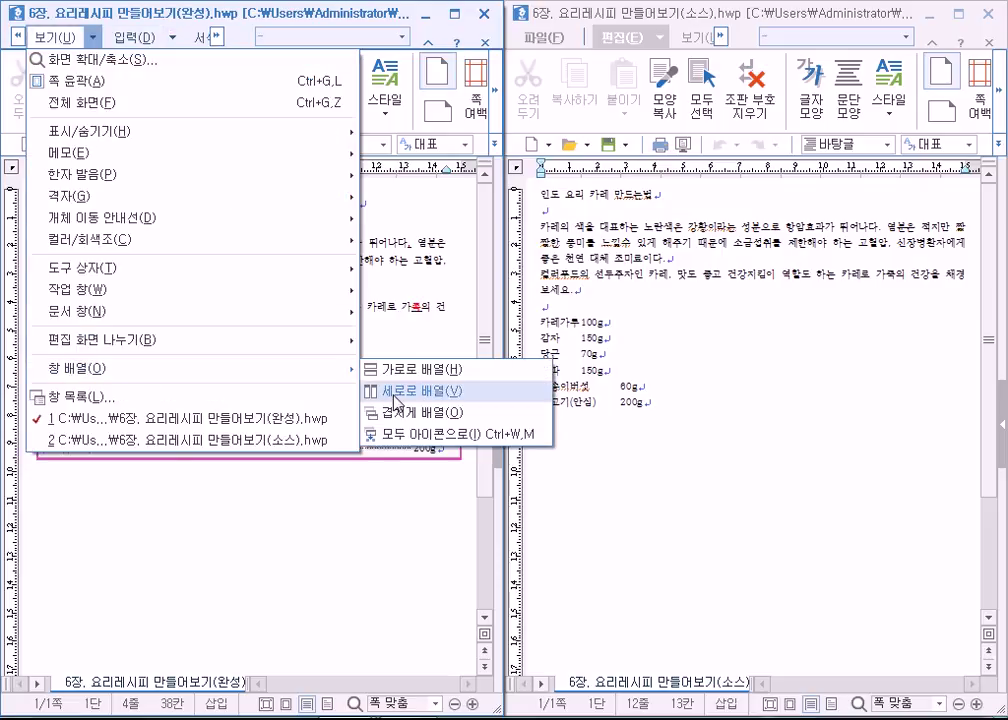
pyautogui.click(400, 369)
# Move the text cursor back to the red 느낄 수 in the 완성 document and hide that window's ribbon
pyautogui.press('Left')
pyautogui.press('Left')
pyautogui.press('Left')
pyautogui.press('Left')
pyautogui.press('Left')
pyautogui.press('Left')
pyautogui.press('Left')
pyautogui.press('Left')
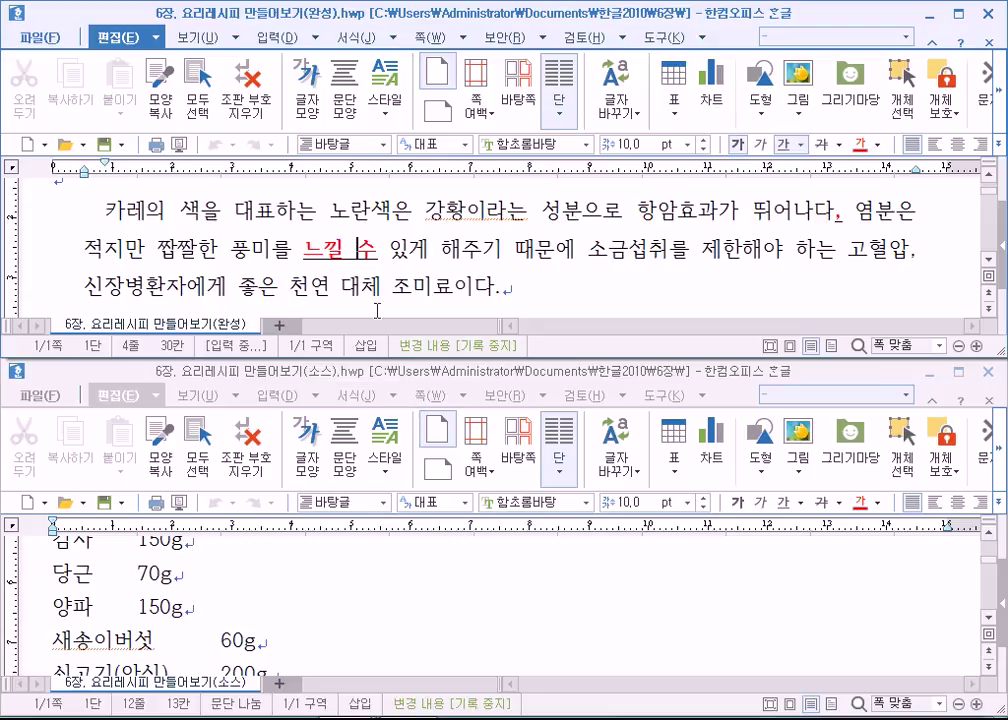
pyautogui.hotkey('ctrl', 'F1')
# Examine the title, body text and bordered ingredient list of the 완성 document
pyautogui.scroll(1, 302, 204)
pyautogui.moveTo(225, 120); pyautogui.dragTo(738, 140)
pyautogui.click(470, 176)
pyautogui.scroll(-5, 513, 224)
pyautogui.scroll(-2, 513, 224)
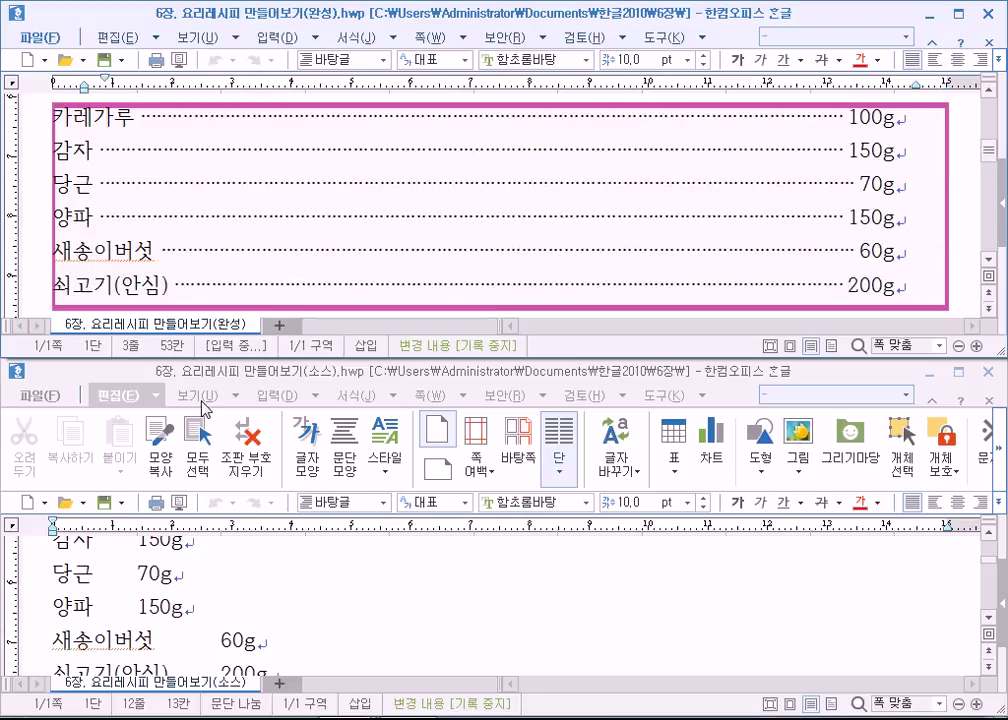
# Hide the ribbon of the 소스 window and place the text cursor at the end of its title
pyautogui.doubleClick(120, 396)
pyautogui.scroll(5, 241, 475)
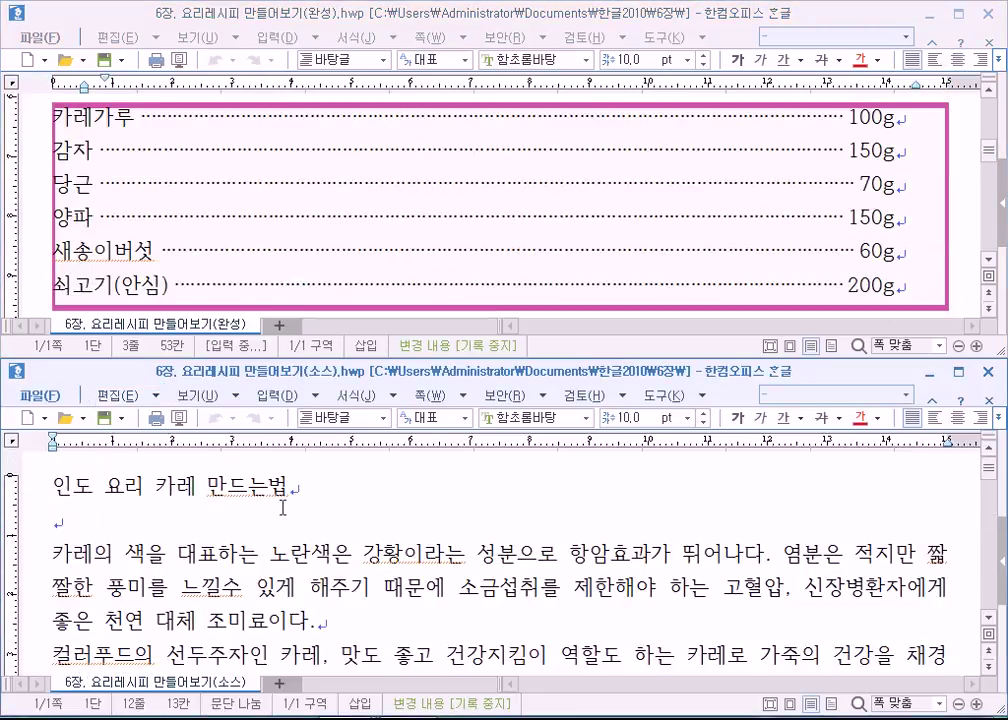
pyautogui.moveTo(294, 488); pyautogui.dragTo(50, 488)
pyautogui.click(292, 488)
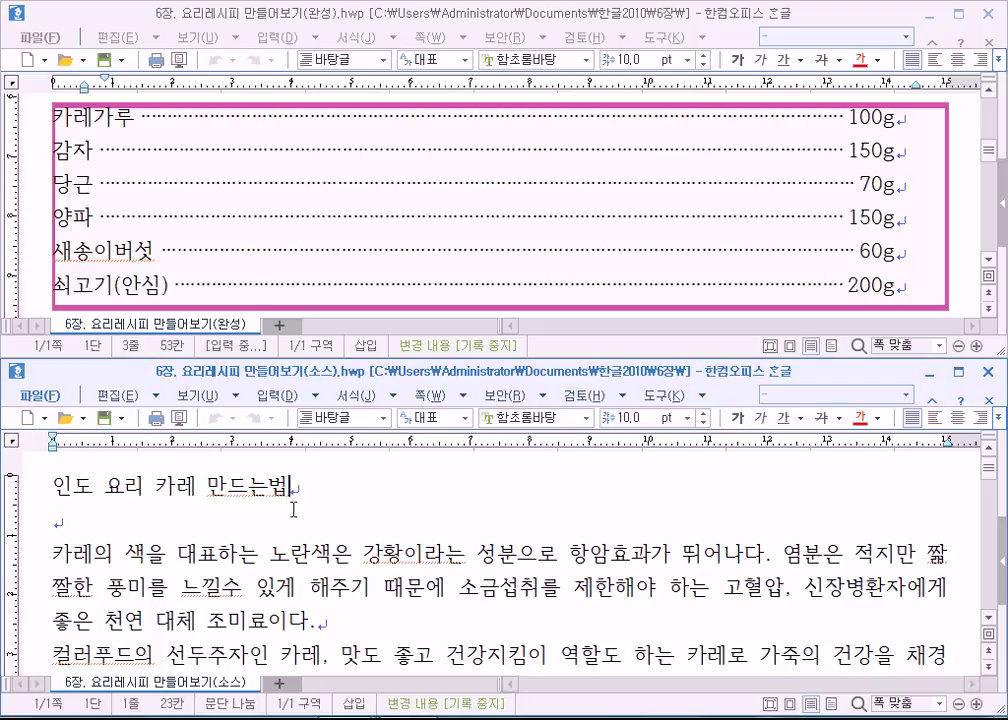
# Examine the tabbed ingredient list and the body text of the 소스 document
pyautogui.scroll(-4, 300, 518)
pyautogui.scroll(-3, 300, 518)
pyautogui.scroll(2, 121, 503)
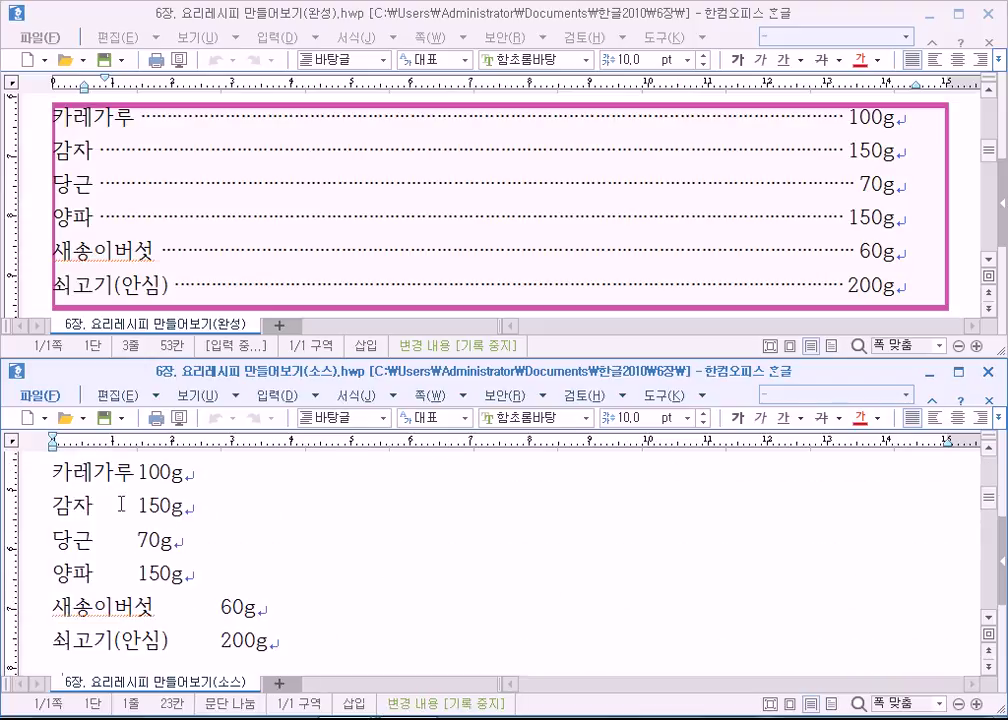
pyautogui.click(133, 475)
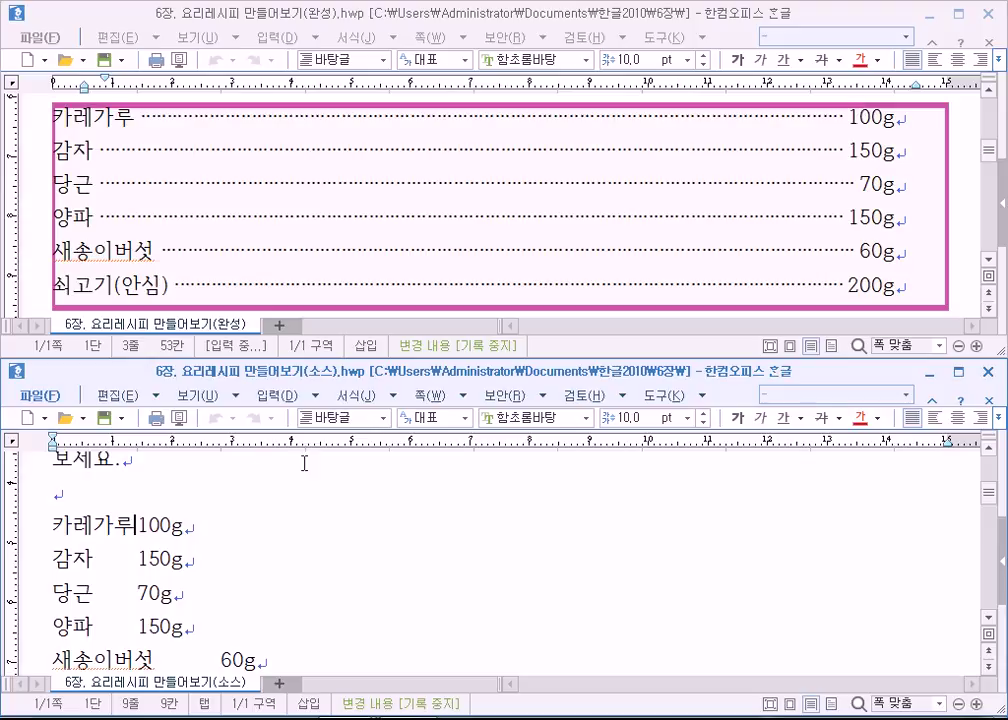
pyautogui.scroll(-3, 99, 558)
pyautogui.scroll(1, 131, 549)
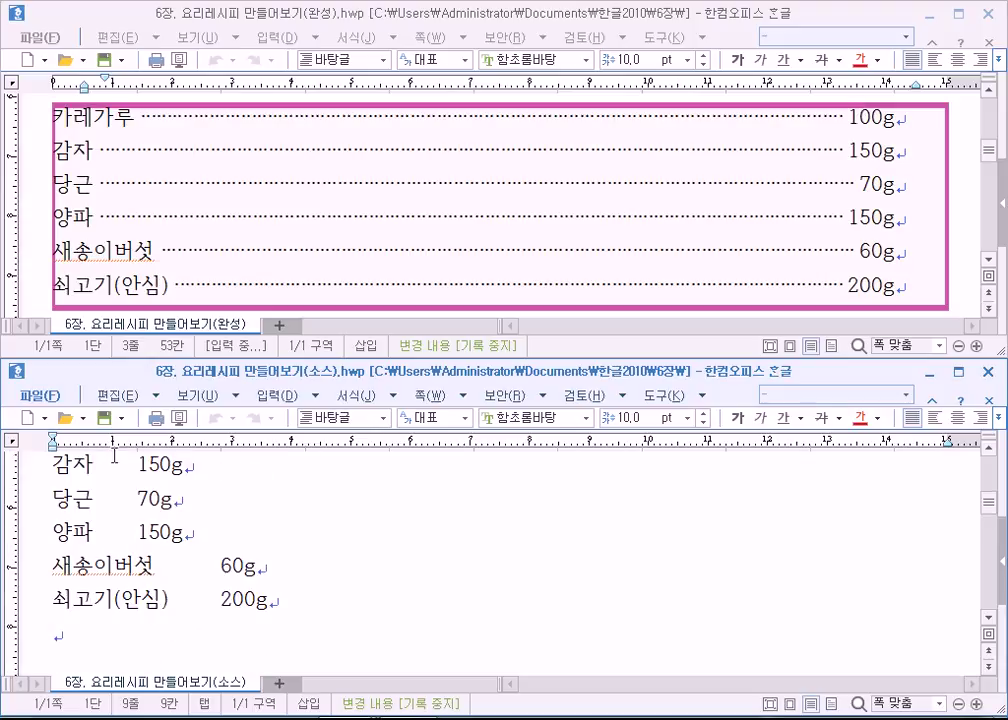
pyautogui.scroll(2, 77, 222)
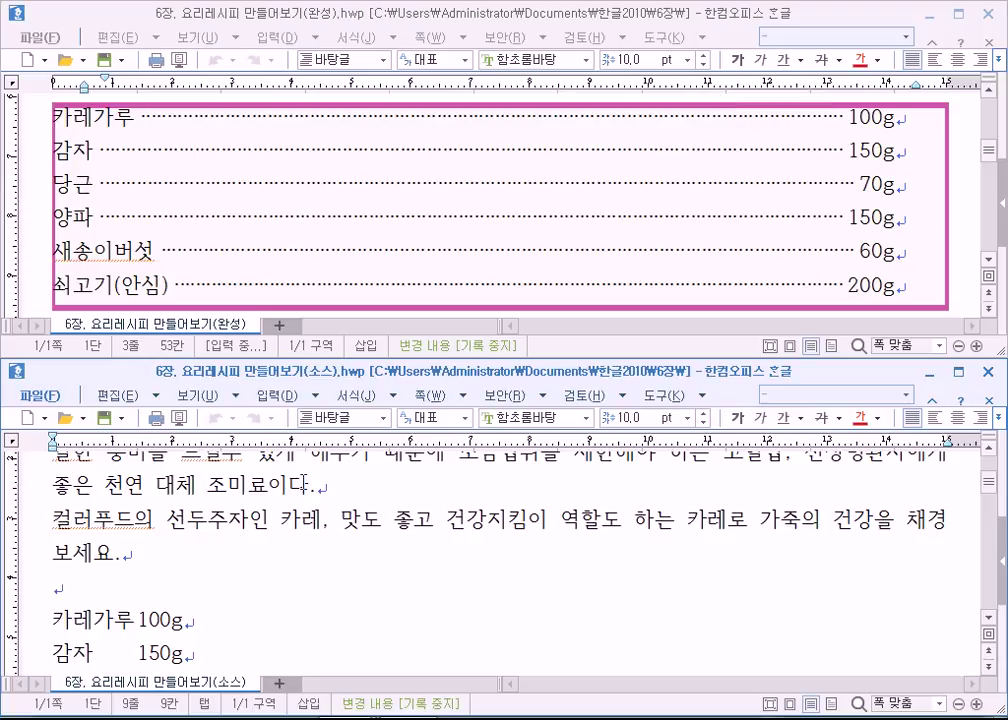
pyautogui.scroll(3, 211, 513)
pyautogui.click(230, 655)
# Check the font, size and alignment of the title in the 완성 document
pyautogui.click(293, 202)
pyautogui.scroll(5, 290, 212)
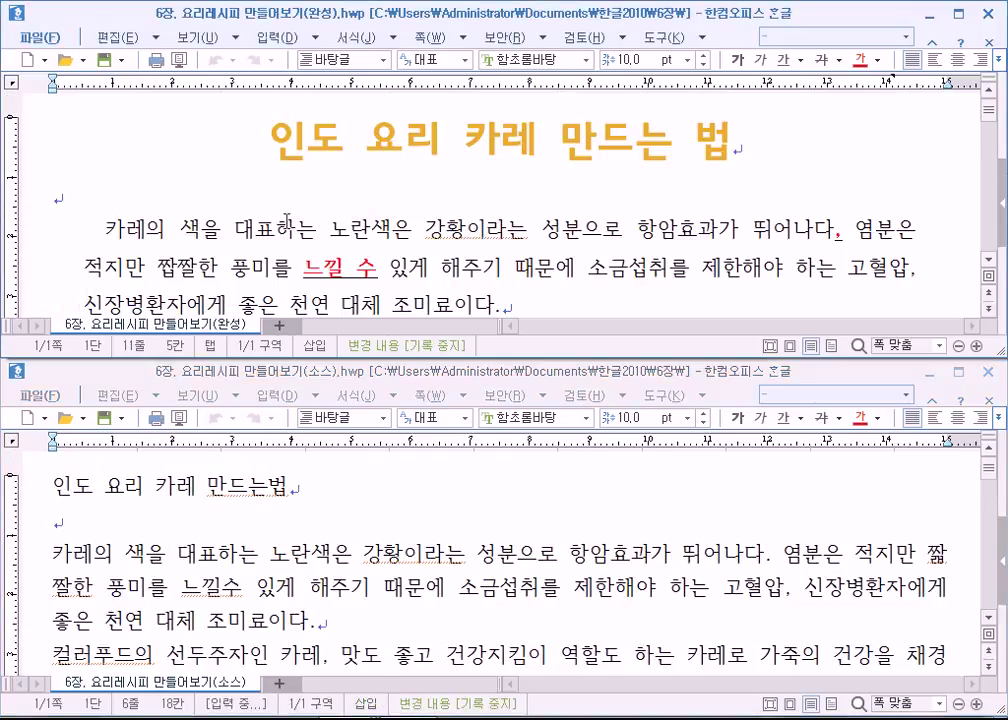
pyautogui.moveTo(213, 125); pyautogui.dragTo(801, 162)
pyautogui.click(801, 162)
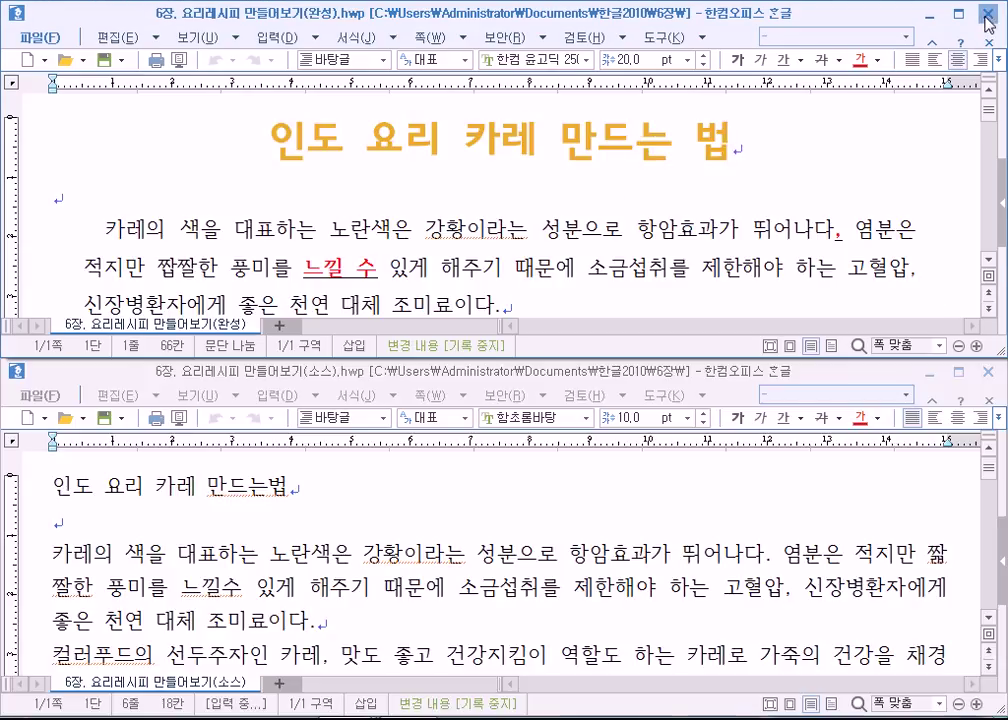
# Minimize the 완성 window and maximize the 소스 window with its 편집 ribbon shown
pyautogui.click(932, 14)
pyautogui.click(958, 371)
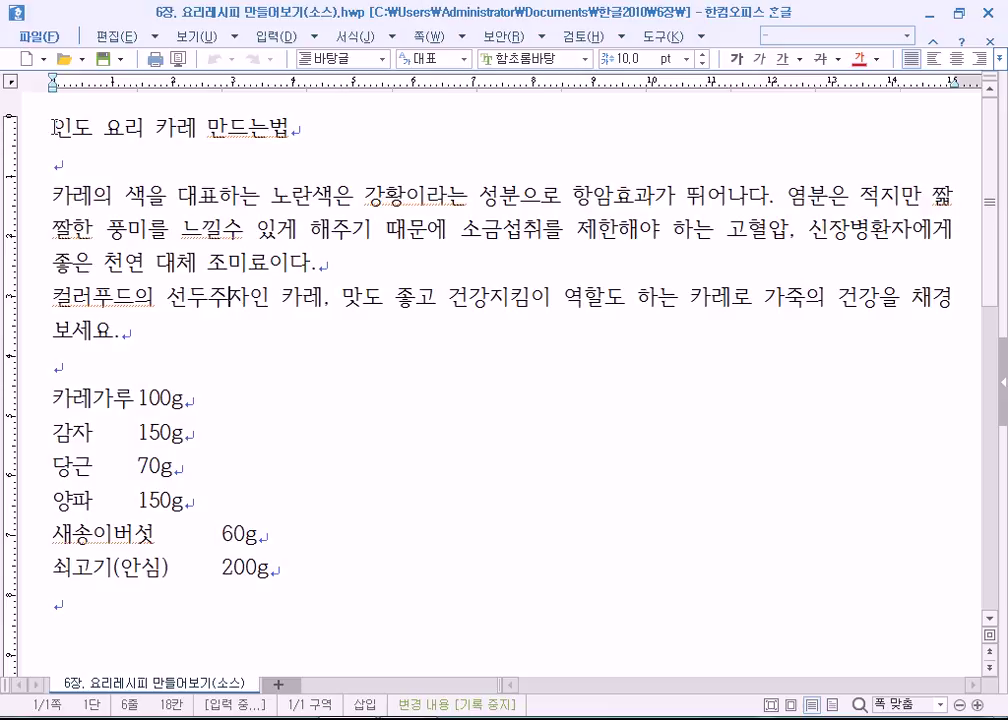
pyautogui.moveTo(55, 127); pyautogui.dragTo(329, 117)
pyautogui.click(127, 37)
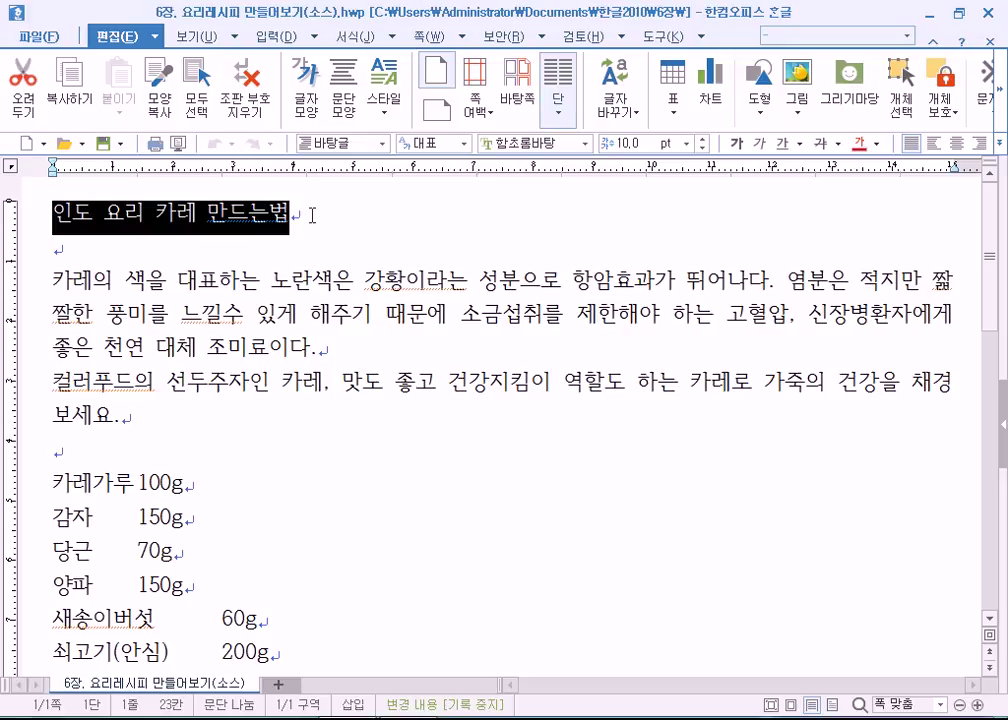
# Correct the title's ending so that it reads 인도 요리 카레 만드는 방법
pyautogui.press('Left')
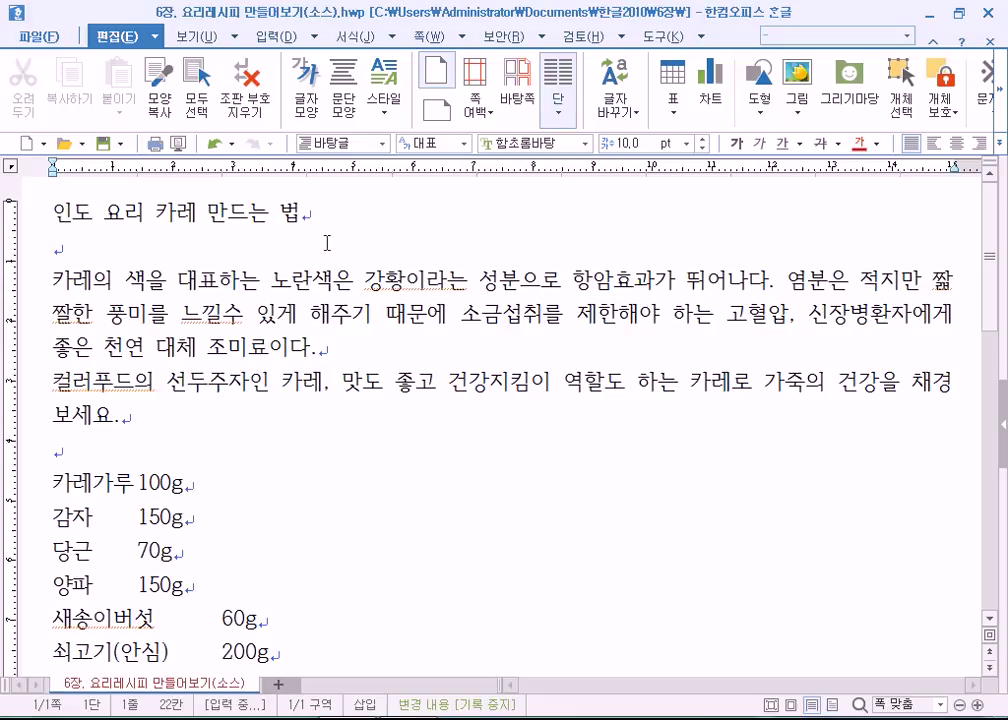
pyautogui.write('방')
pyautogui.click(406, 253)
# Center-align the recipe title
pyautogui.moveTo(52, 213); pyautogui.dragTo(328, 220)
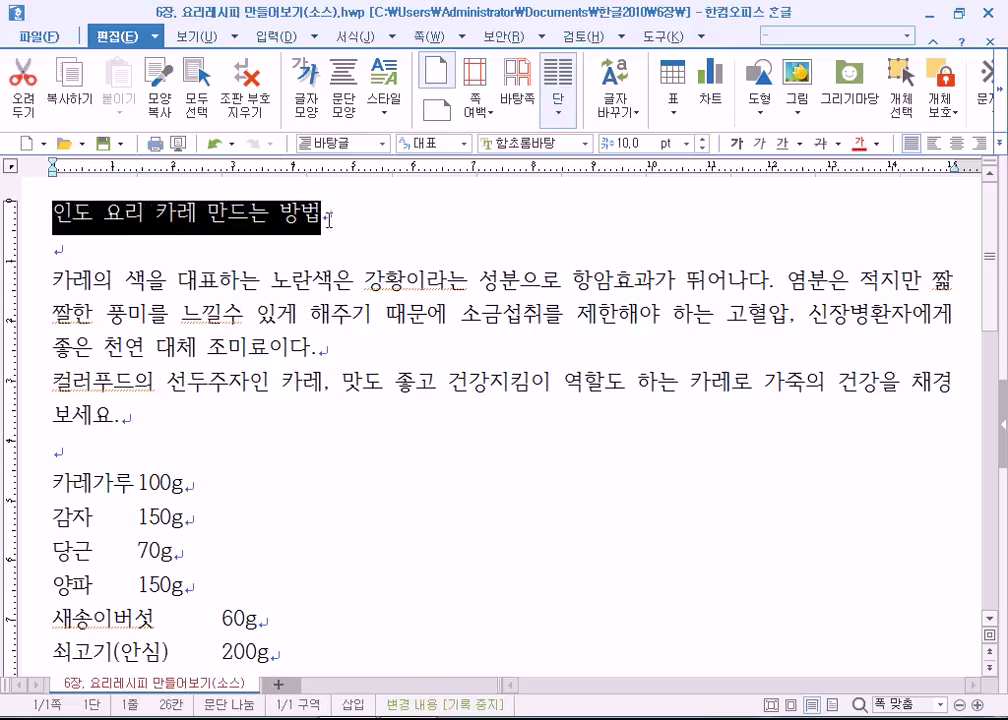
pyautogui.click(958, 146)
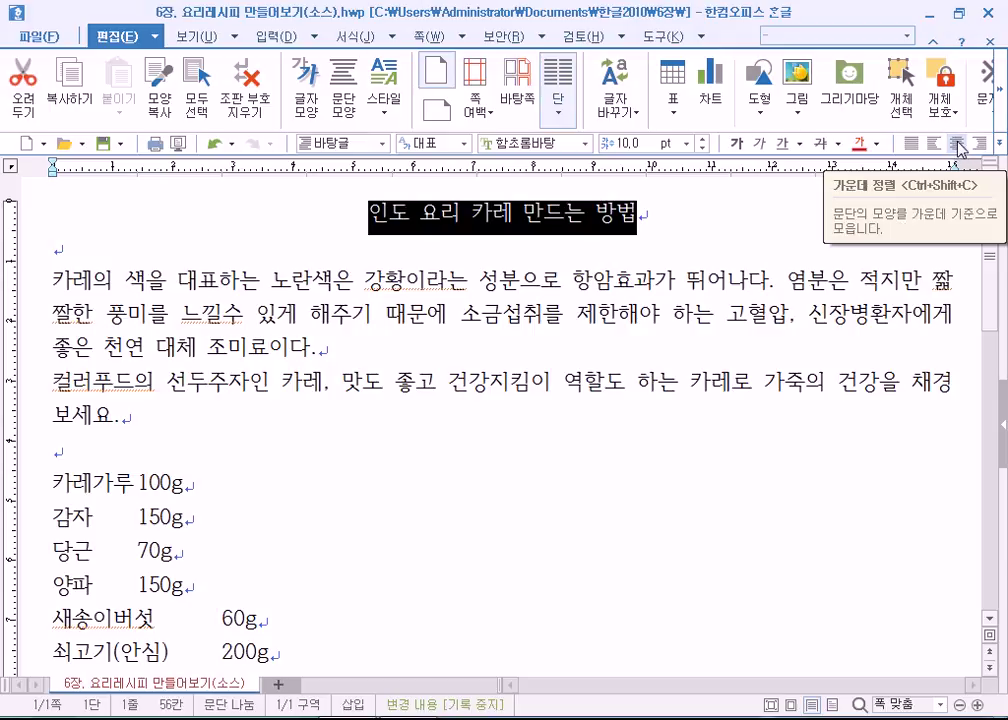
pyautogui.click(911, 145)
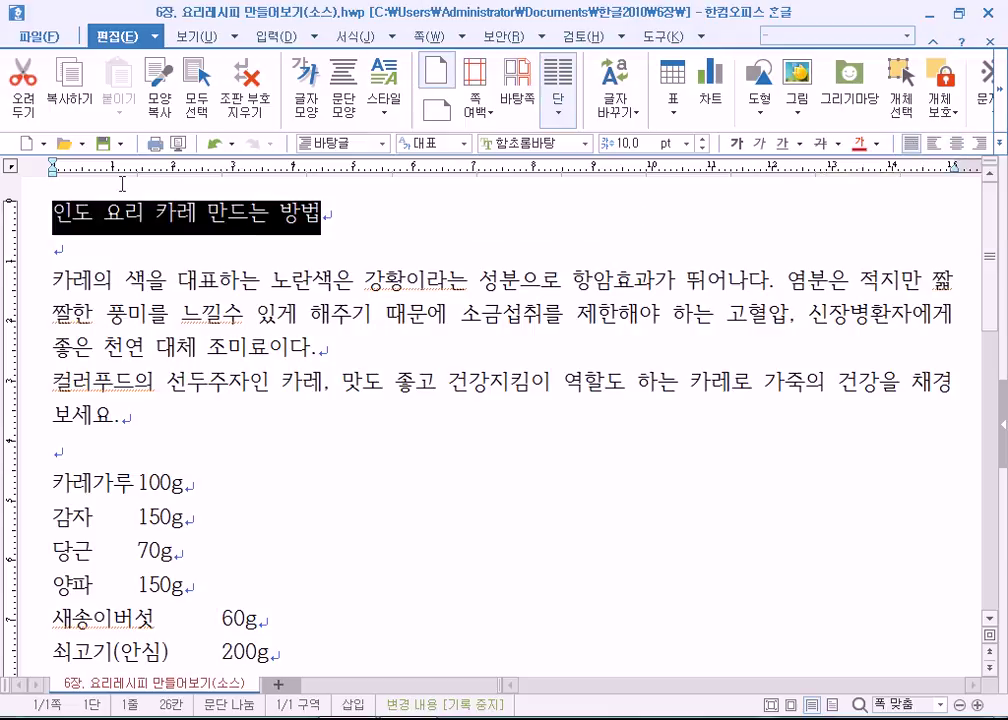
pyautogui.click(961, 147)
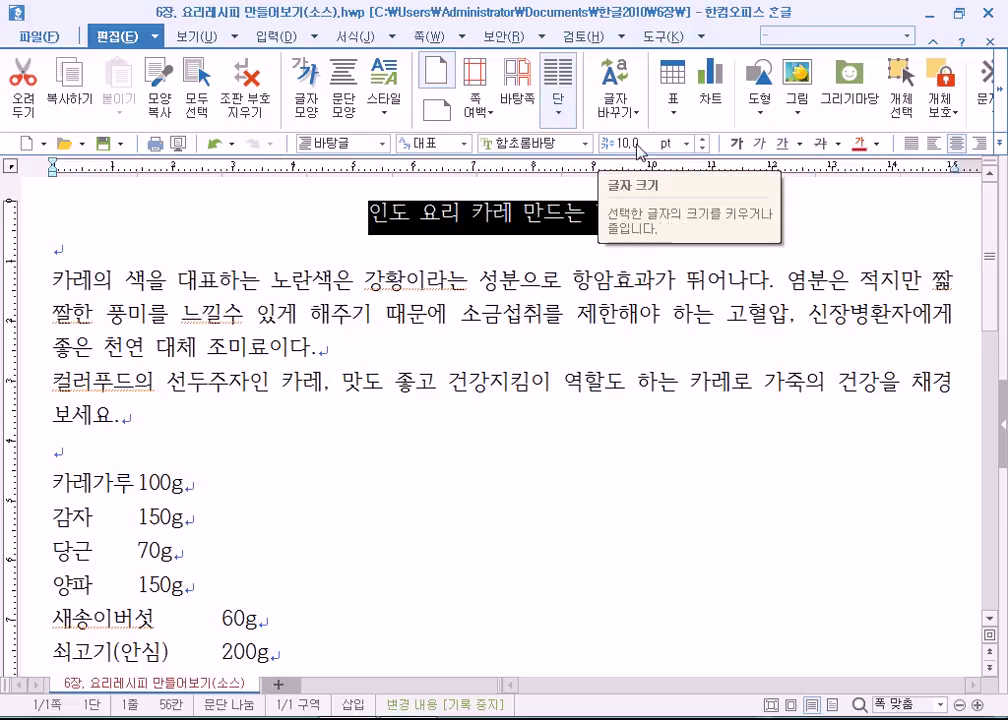
# Set the title's font to 맑은 고딕
pyautogui.click(586, 147)
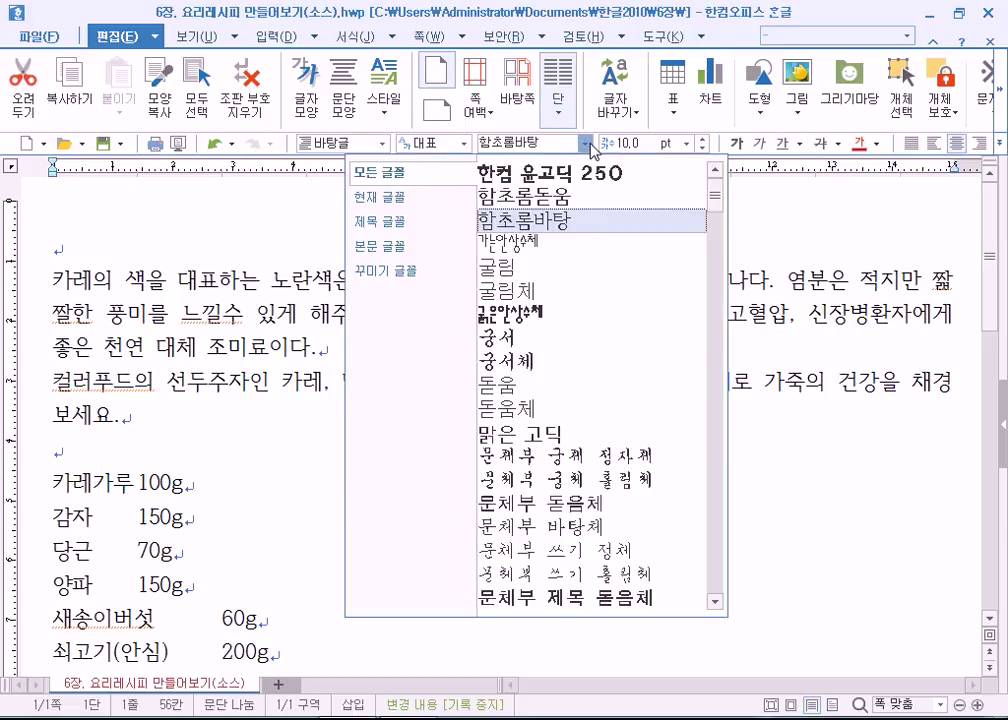
pyautogui.click(579, 195)
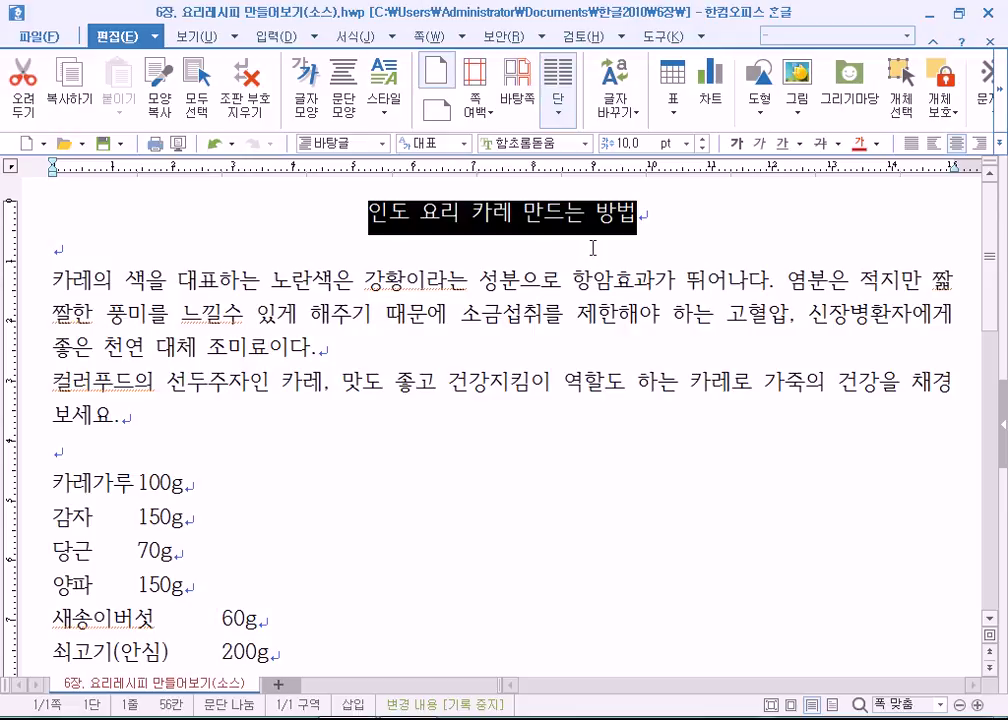
pyautogui.click(586, 143)
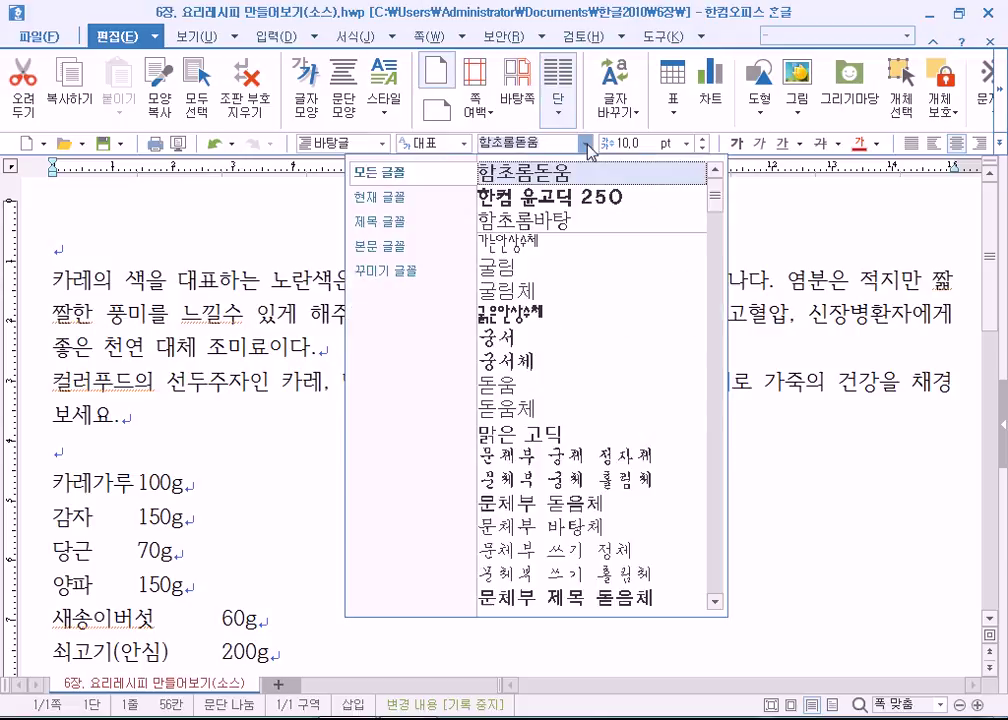
pyautogui.click(520, 434)
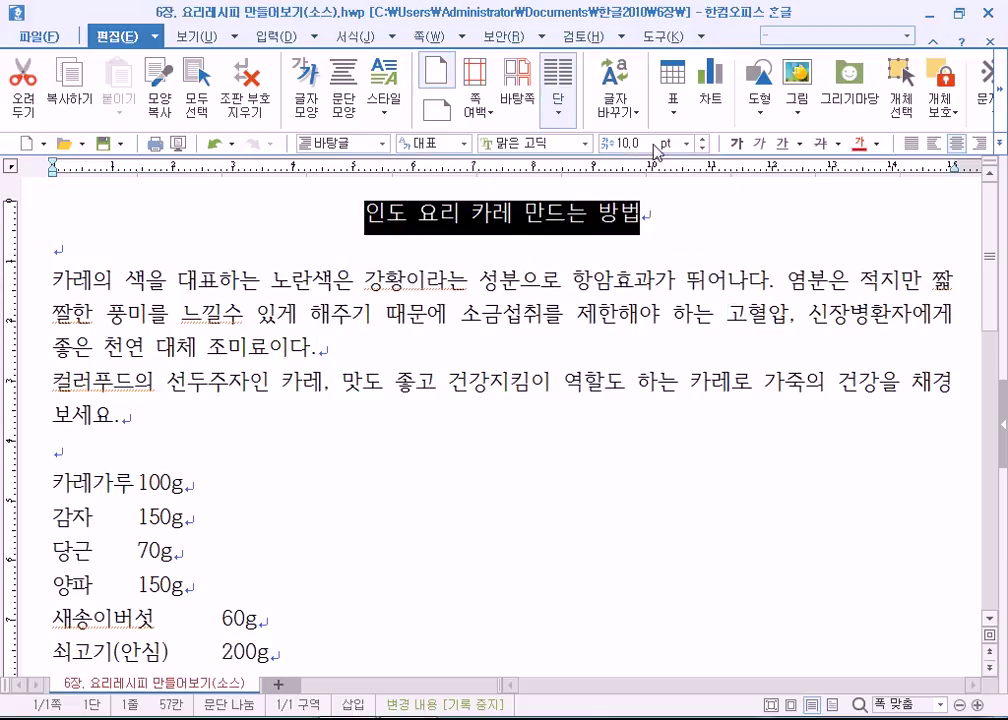
# Make the title bold and enlarge it to 20 pt
pyautogui.click(737, 146)
pyautogui.click(703, 140)
pyautogui.click(703, 140)
pyautogui.click(703, 140)
pyautogui.click(703, 140)
pyautogui.click(703, 140)
pyautogui.click(703, 140)
pyautogui.click(703, 140)
pyautogui.click(703, 140)
pyautogui.click(703, 140)
pyautogui.click(703, 140)
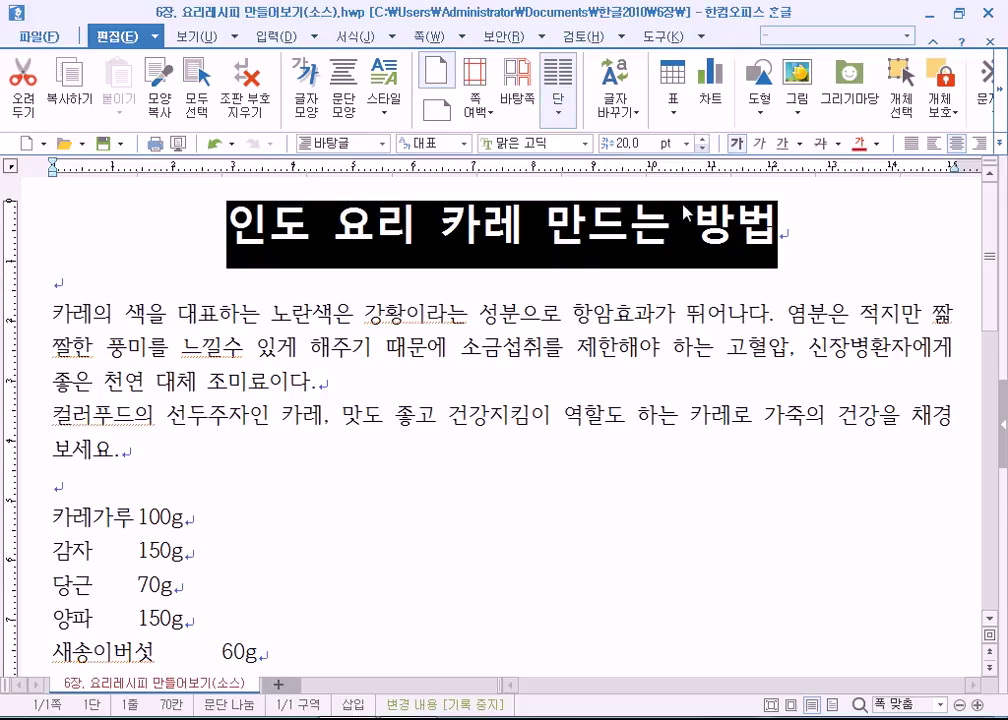
pyautogui.click(443, 228)
pyautogui.moveTo(194, 223); pyautogui.dragTo(830, 235)
pyautogui.click(827, 237)
pyautogui.moveTo(191, 218); pyautogui.dragTo(832, 218)
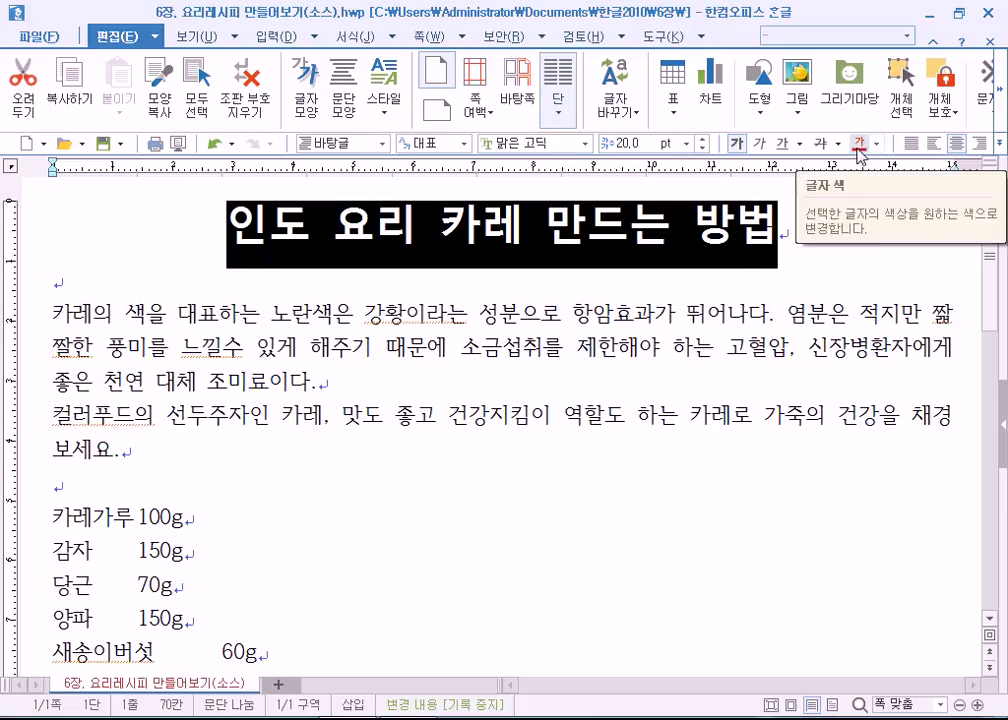
pyautogui.click(879, 148)
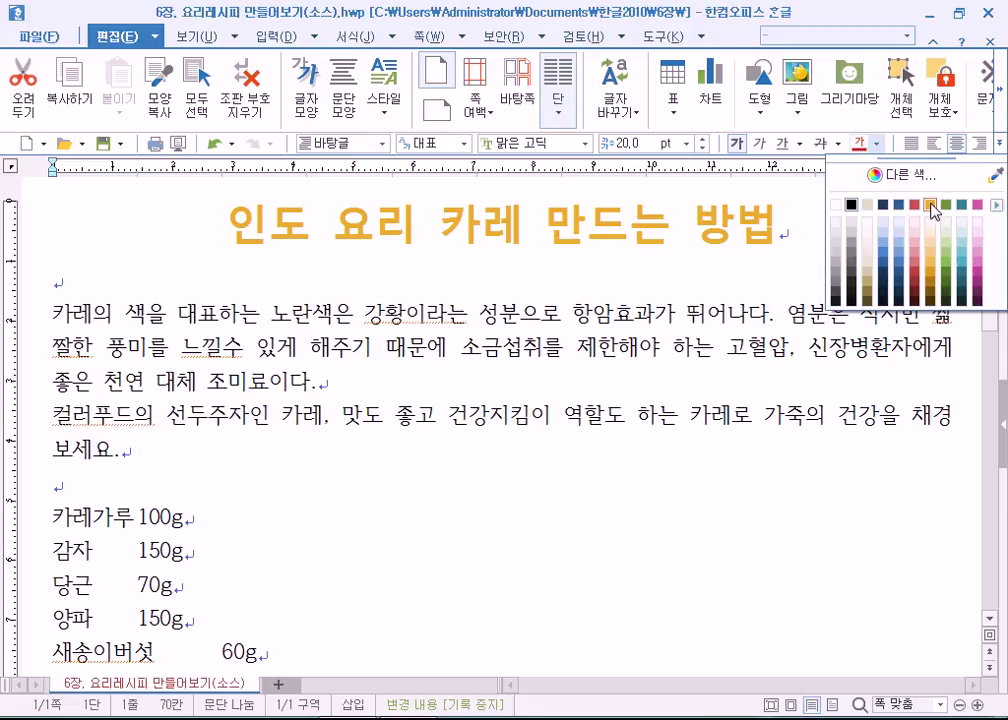
pyautogui.click(905, 175)
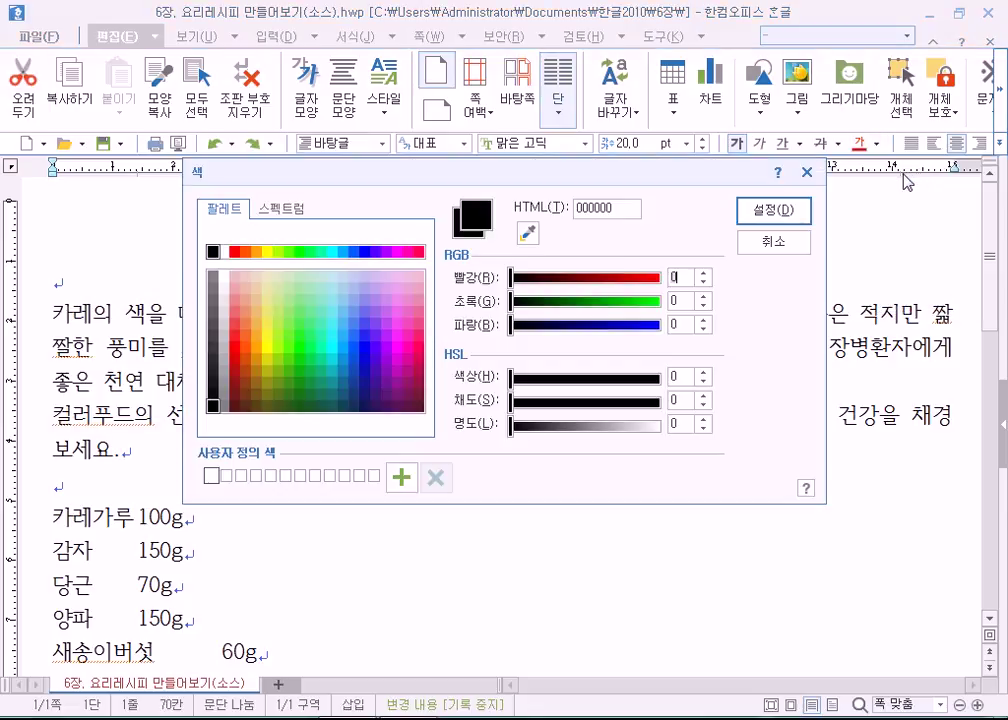
pyautogui.click(268, 252)
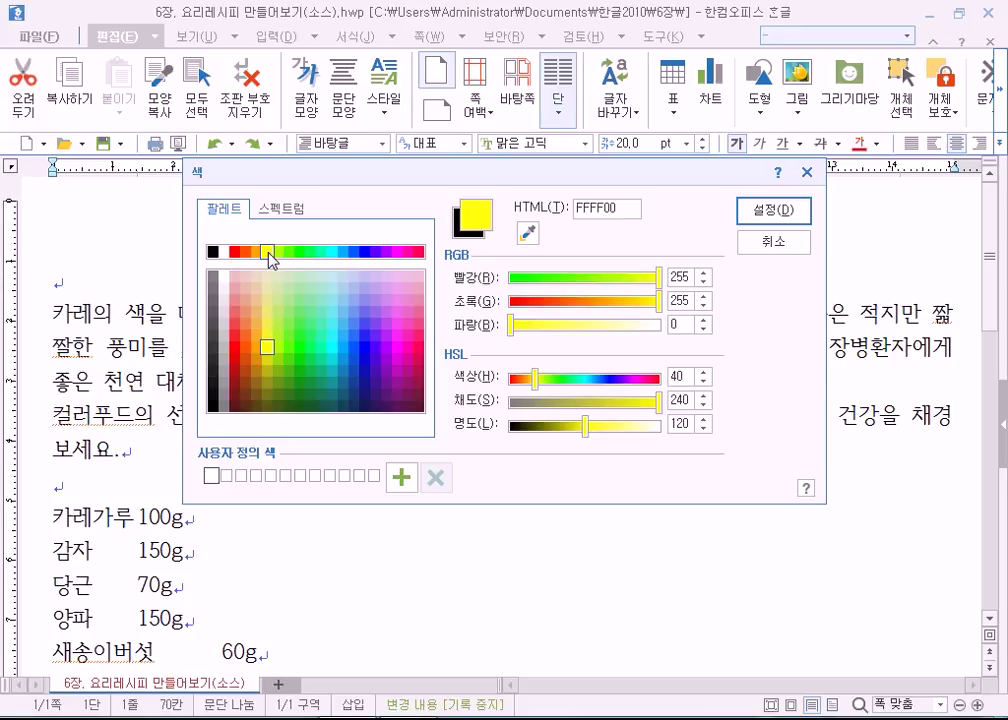
pyautogui.click(746, 242)
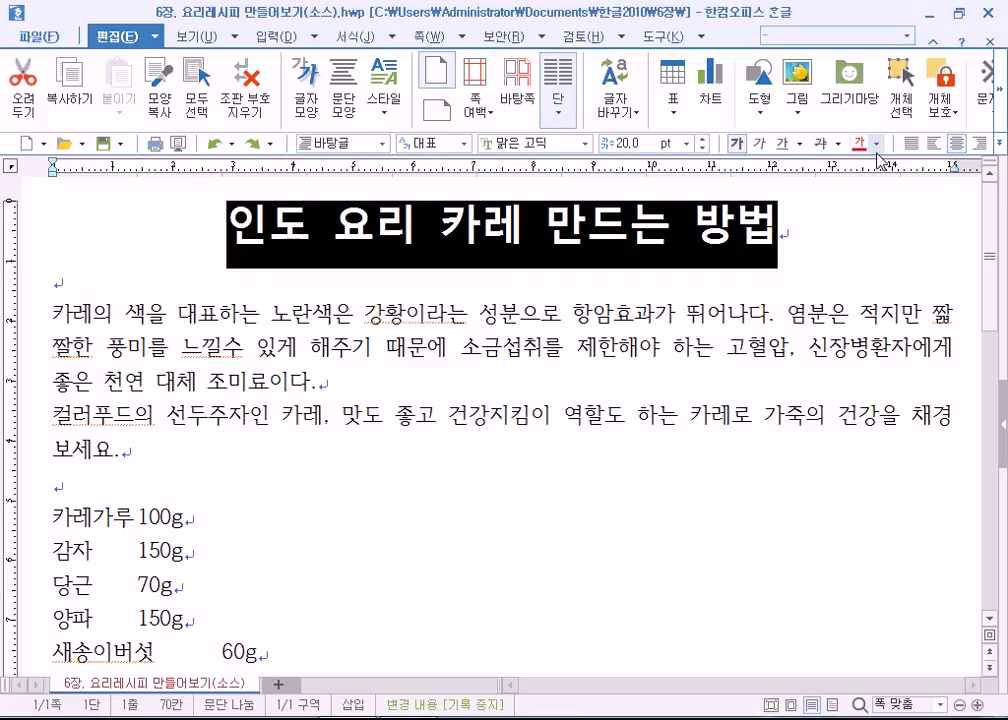
# Color the title text with the orange theme color and clear the selection
pyautogui.click(877, 145)
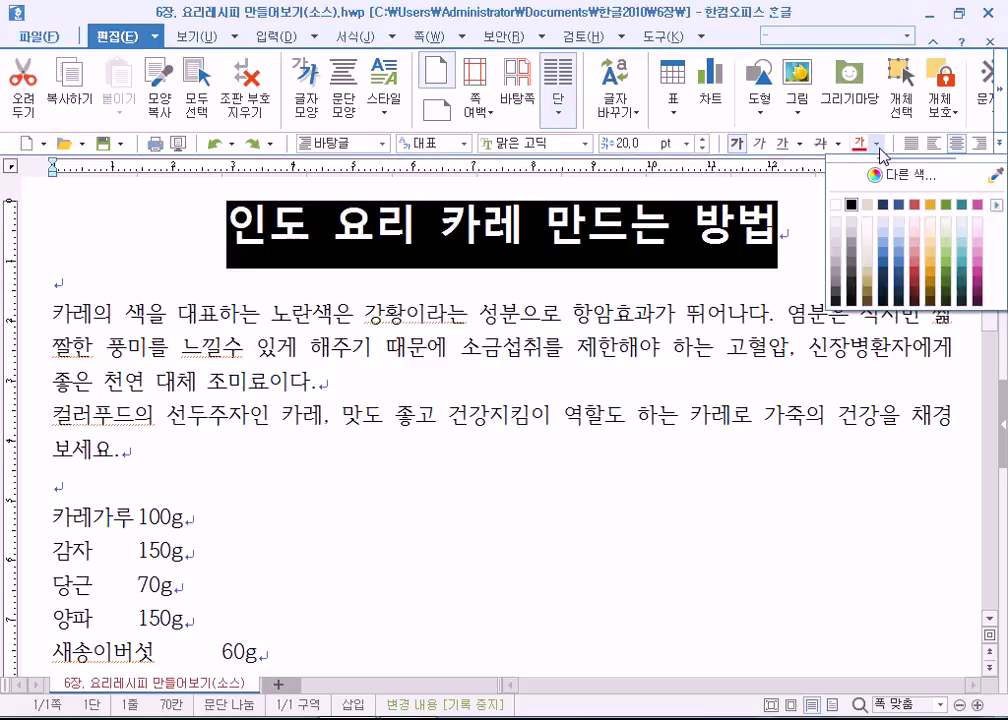
pyautogui.click(931, 206)
pyautogui.press('Escape')
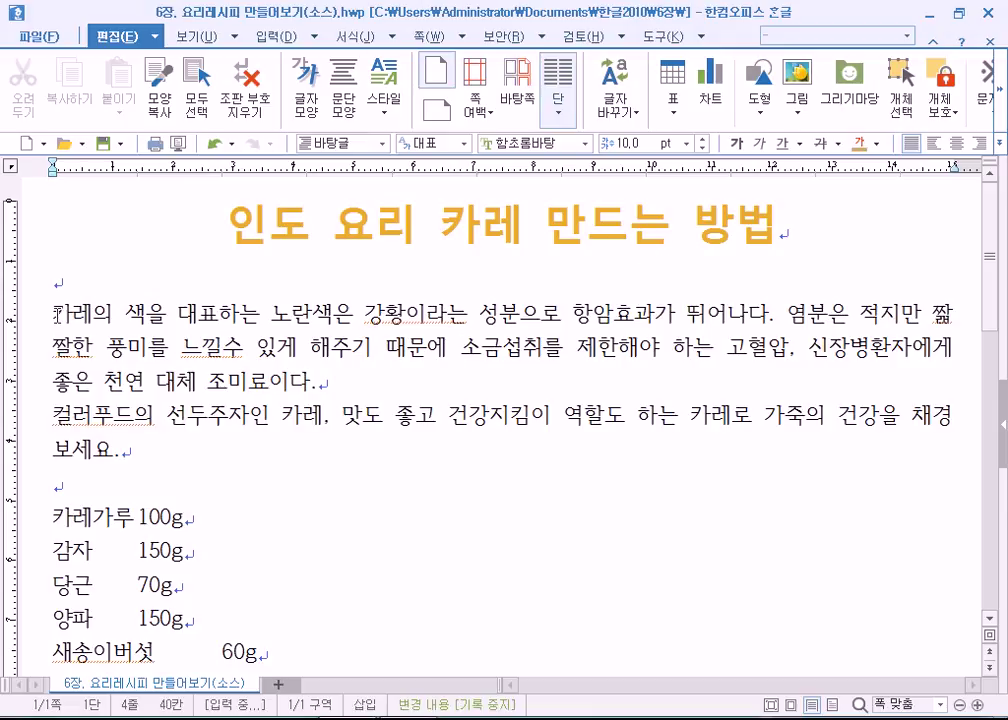
# Try selecting both body paragraphs, from 카레의 through 보세요
pyautogui.moveTo(56, 314); pyautogui.dragTo(156, 454)
pyautogui.click(158, 455)
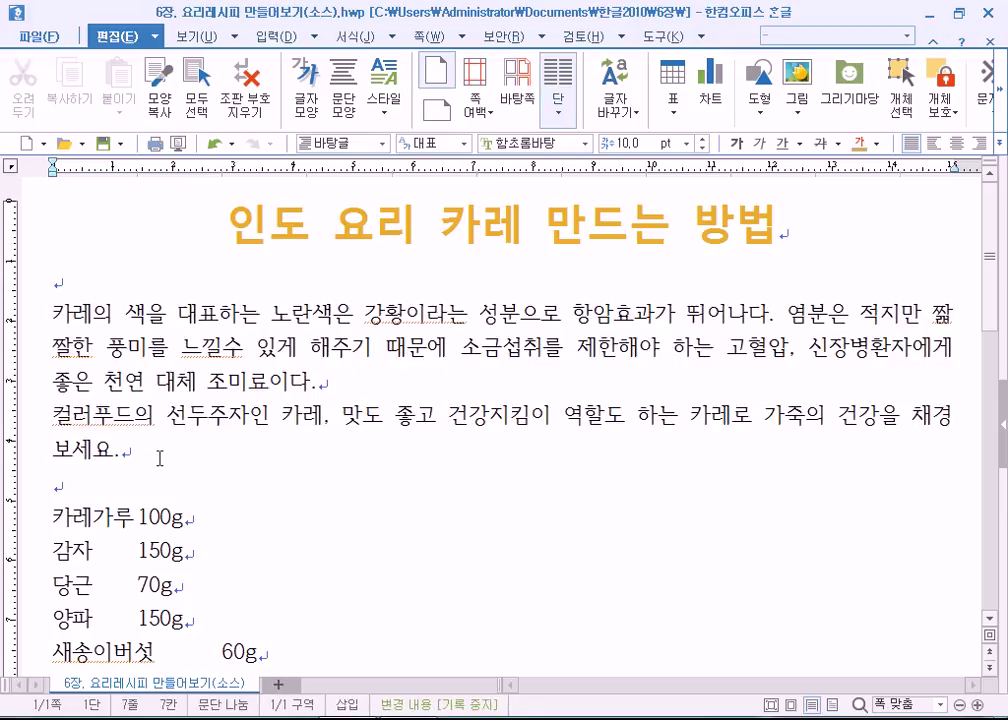
pyautogui.click(56, 313)
pyautogui.moveTo(56, 313); pyautogui.dragTo(176, 444)
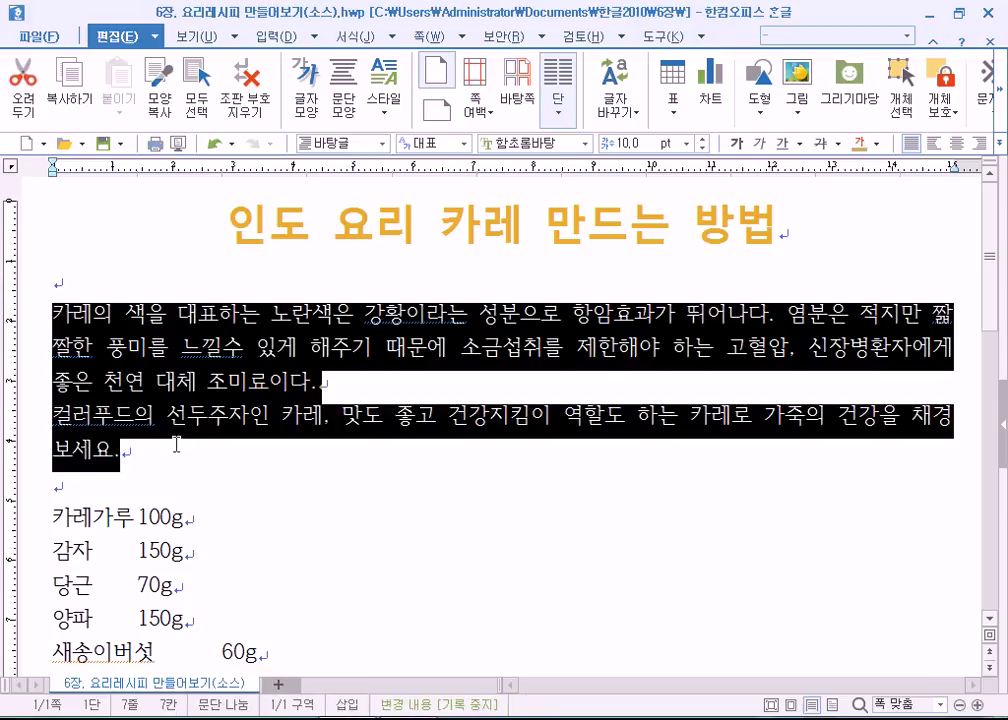
pyautogui.click(177, 444)
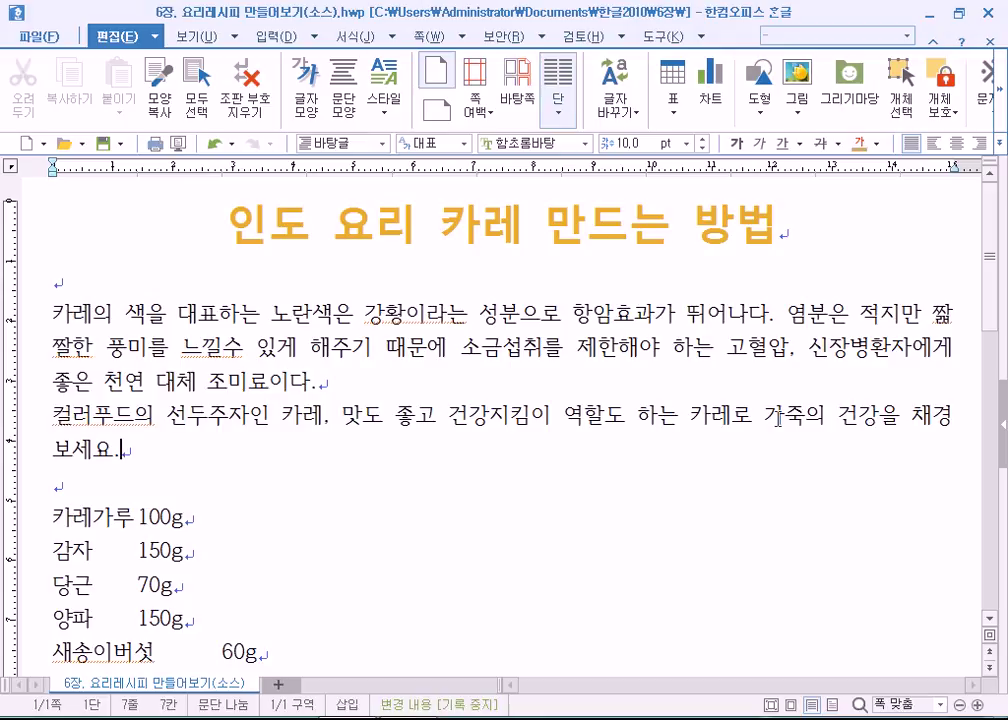
# Preview the printed page zoomed in to 100% to examine how the two introductory paragraphs are laid out
pyautogui.moveTo(52, 320); pyautogui.dragTo(142, 450)
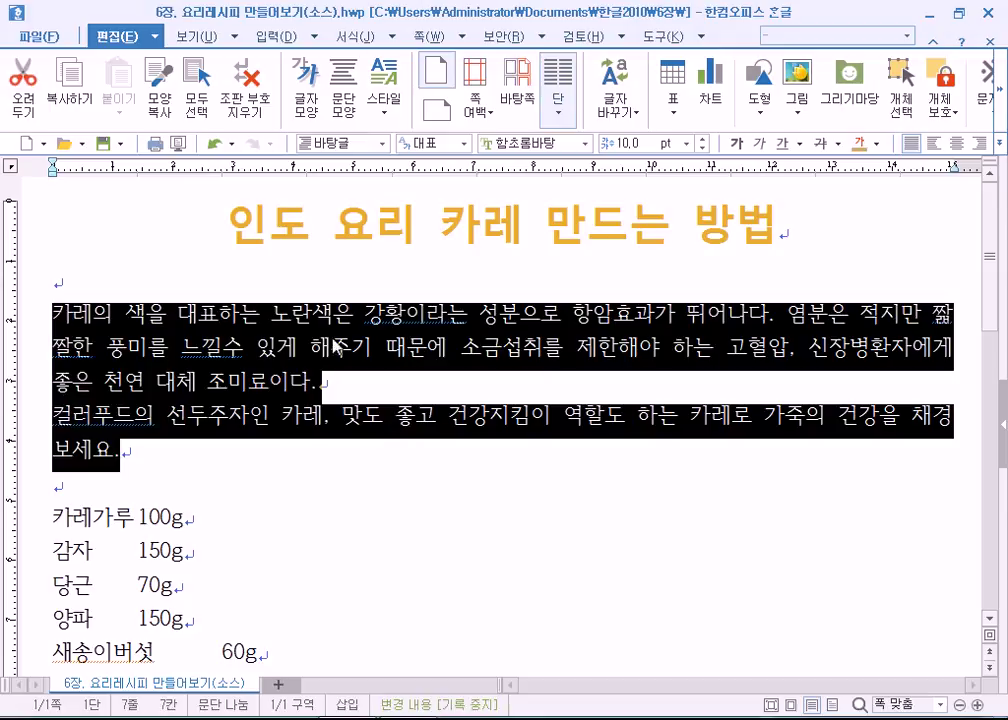
pyautogui.click(178, 143)
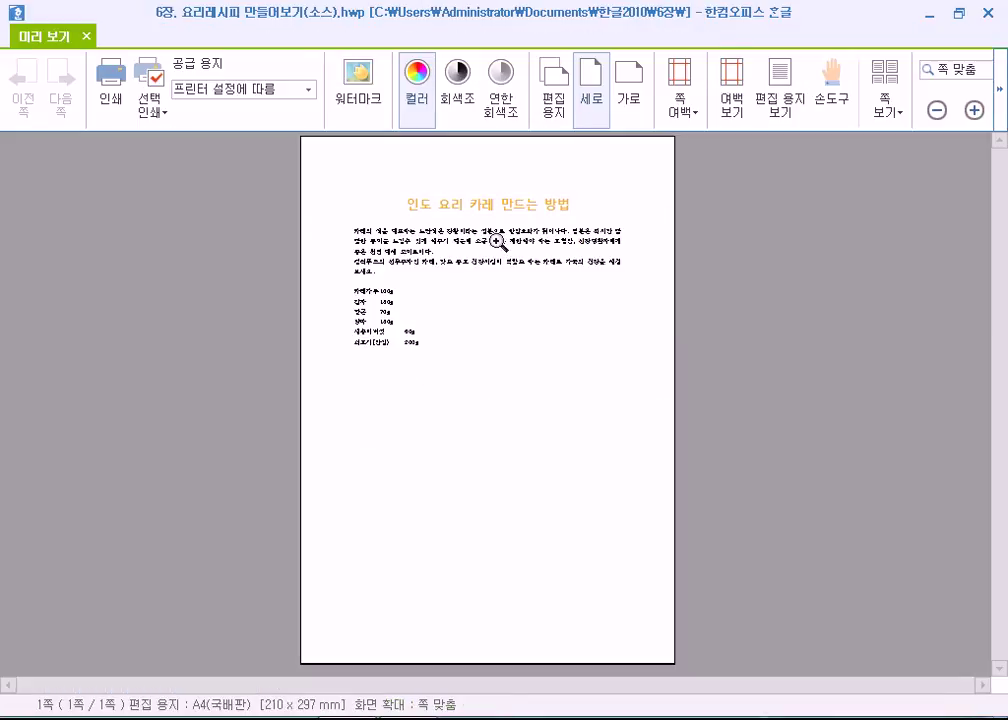
pyautogui.click(488, 272)
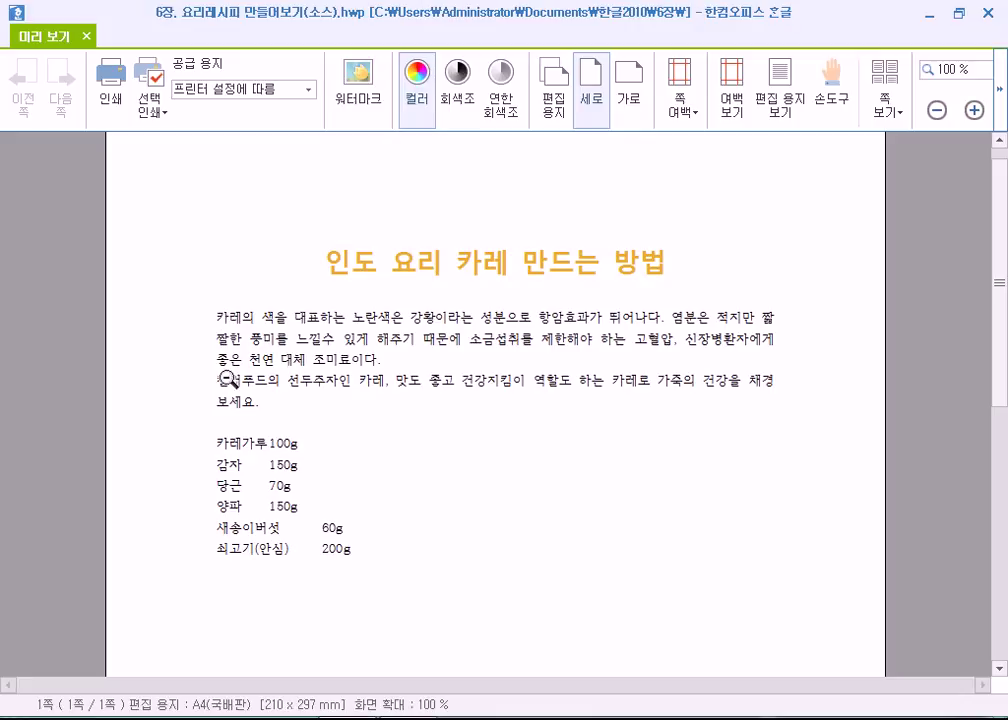
pyautogui.press('Escape')
pyautogui.click(54, 312)
pyautogui.press('F9')
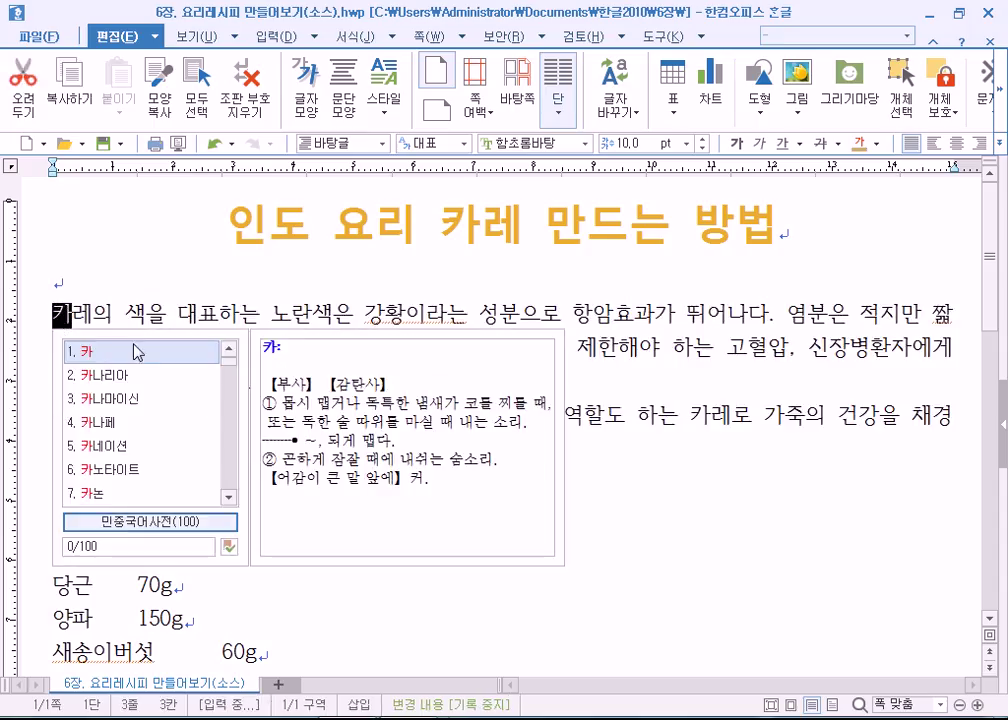
pyautogui.press('Escape')
pyautogui.press('Down')
pyautogui.press('Down')
pyautogui.press('Down')
pyautogui.hotkey('shift', 'Right')
pyautogui.hotkey('shift', 'Right')
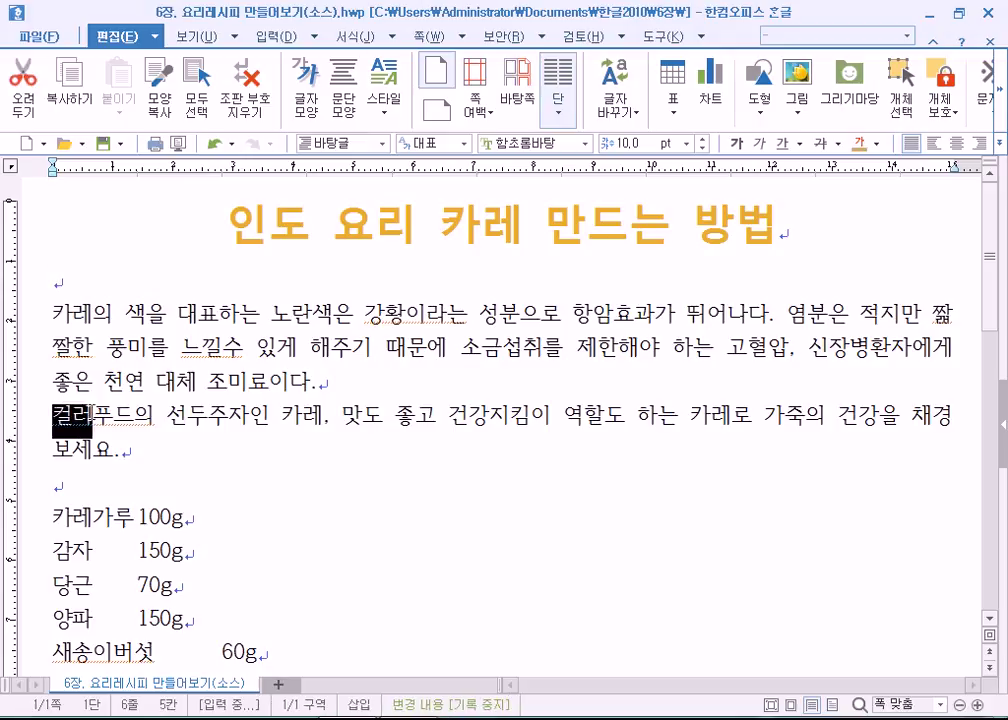
pyautogui.press('F9')
pyautogui.press('Escape')
pyautogui.press('Up')
pyautogui.press('Up')
pyautogui.press('Up')
pyautogui.hotkey('shift', 'Right')
pyautogui.press('F9')
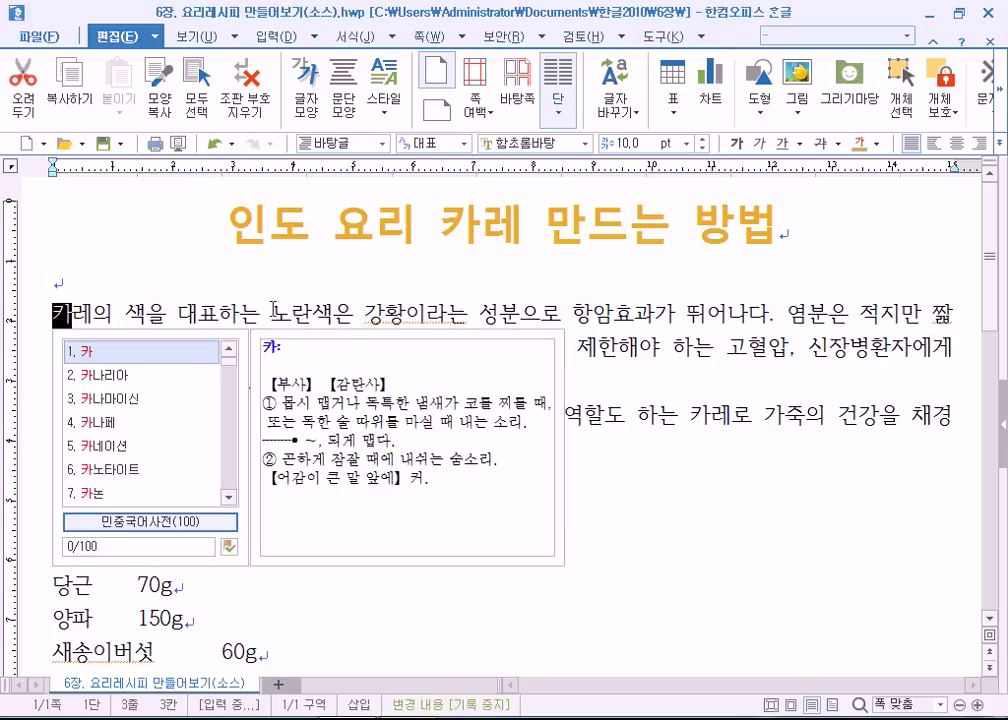
pyautogui.click(345, 312)
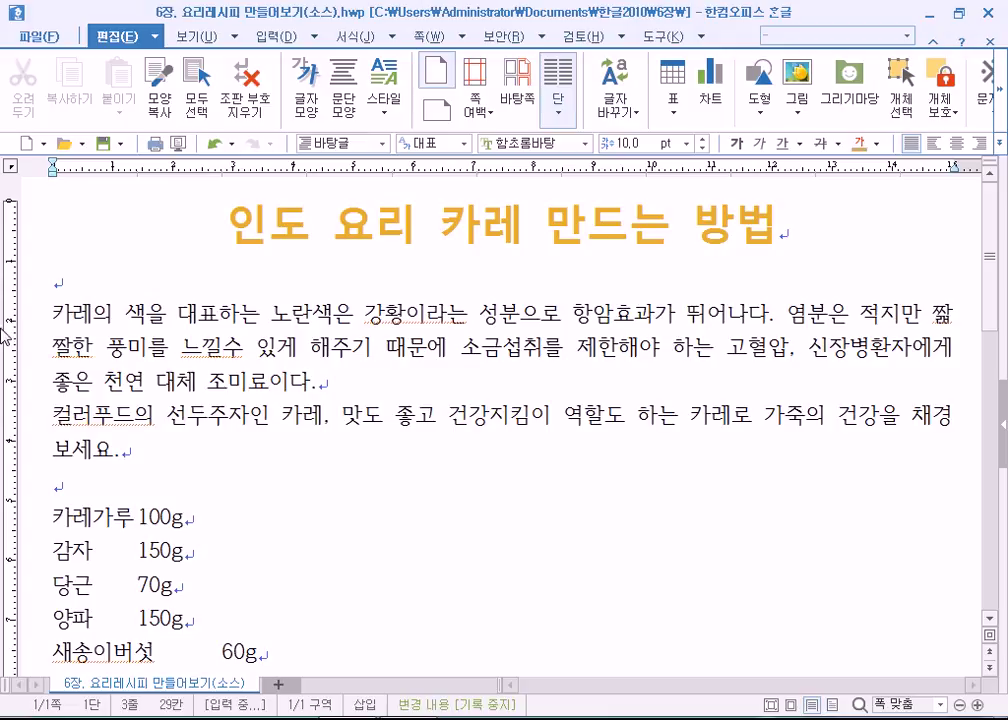
pyautogui.moveTo(50, 312); pyautogui.dragTo(158, 455)
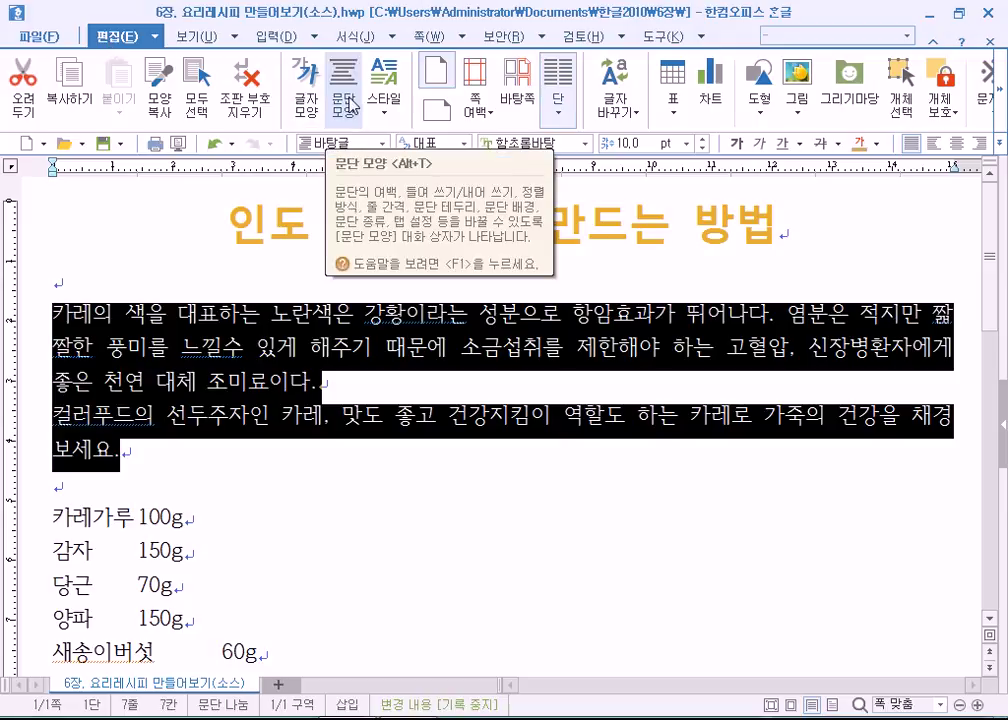
pyautogui.click(355, 36)
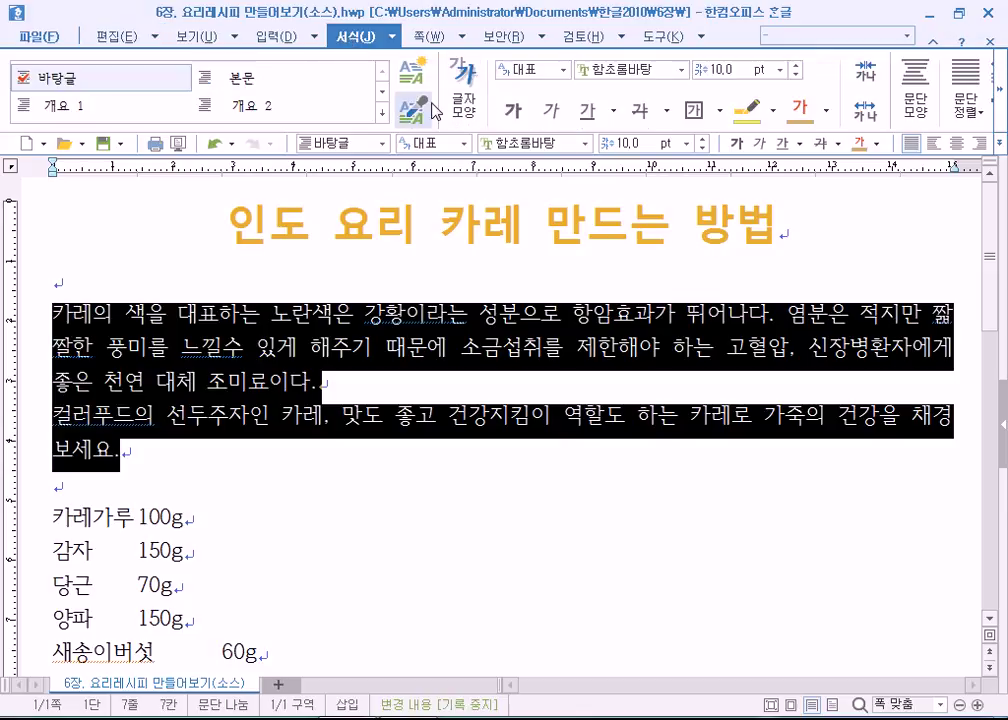
pyautogui.click(127, 36)
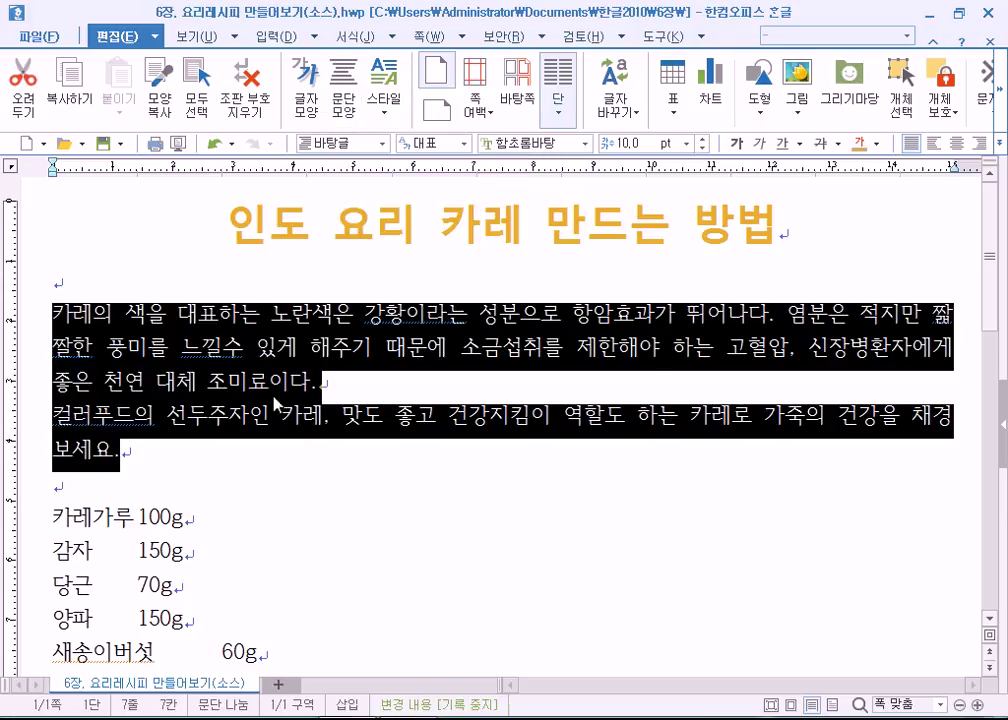
# Insert a blank line between the two introductory paragraphs and remove it again
pyautogui.click(336, 387)
pyautogui.moveTo(54, 314); pyautogui.dragTo(292, 358)
pyautogui.click(344, 380)
pyautogui.press('Return')
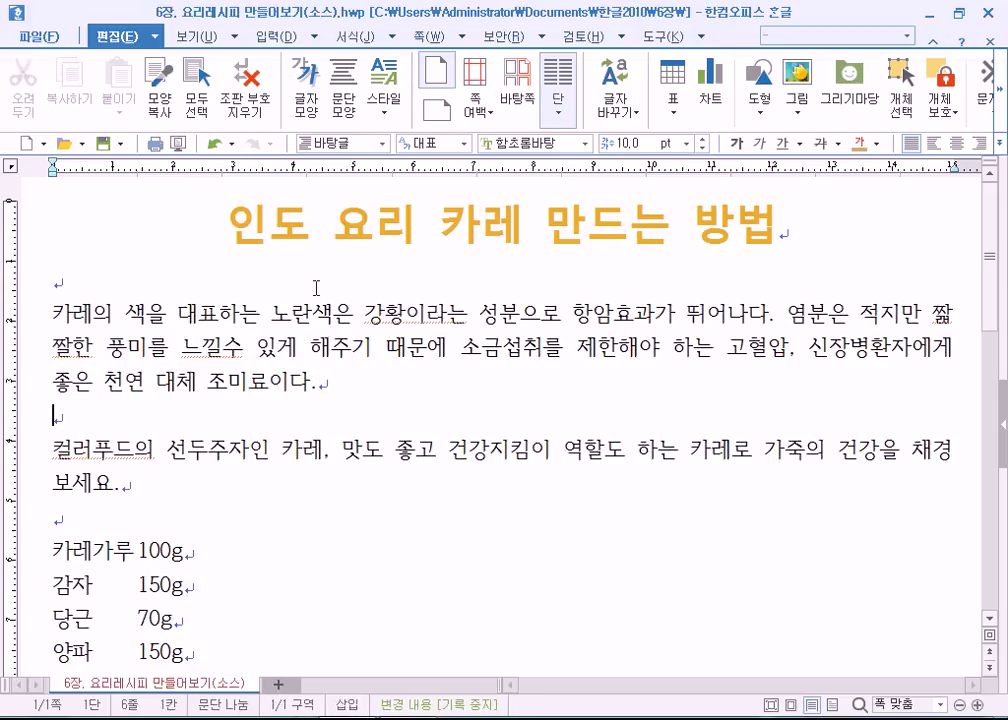
pyautogui.press('Delete')
# Apply a 10 pt first-line indent (들여쓰기) to both introductory paragraphs below the title
pyautogui.click(63, 314)
pyautogui.moveTo(64, 313); pyautogui.dragTo(353, 374)
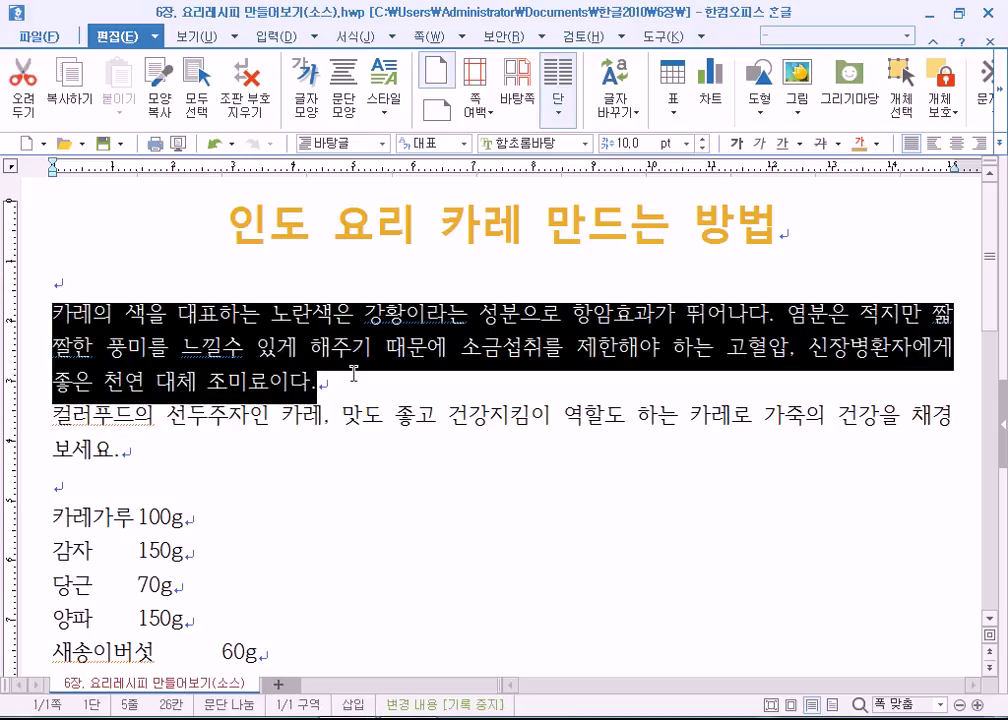
pyautogui.moveTo(52, 305); pyautogui.dragTo(130, 450)
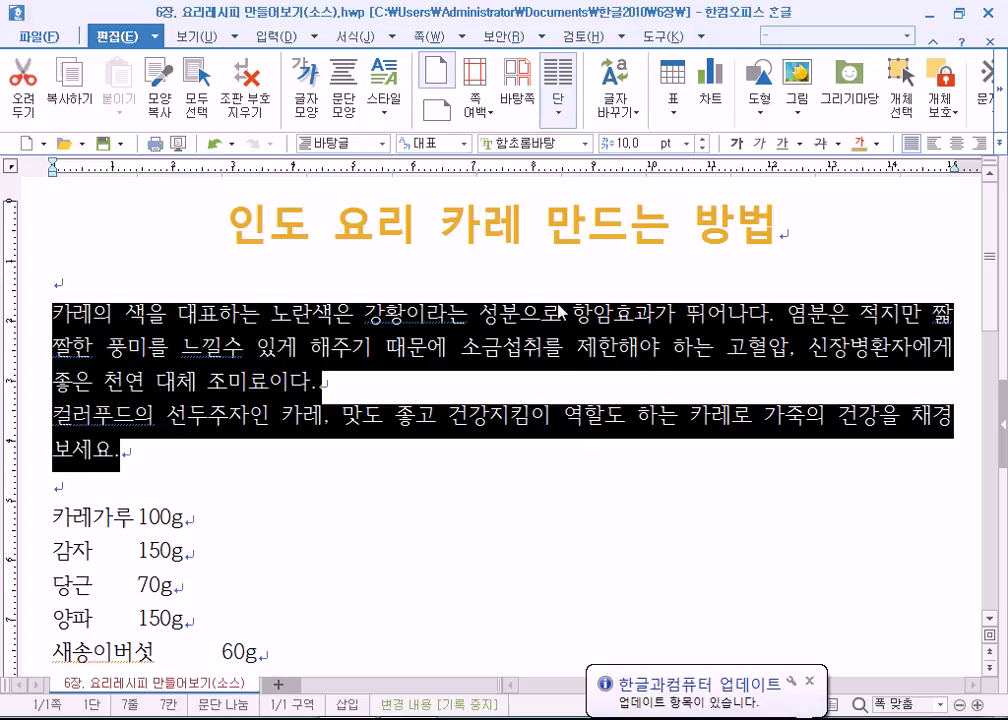
pyautogui.click(343, 95)
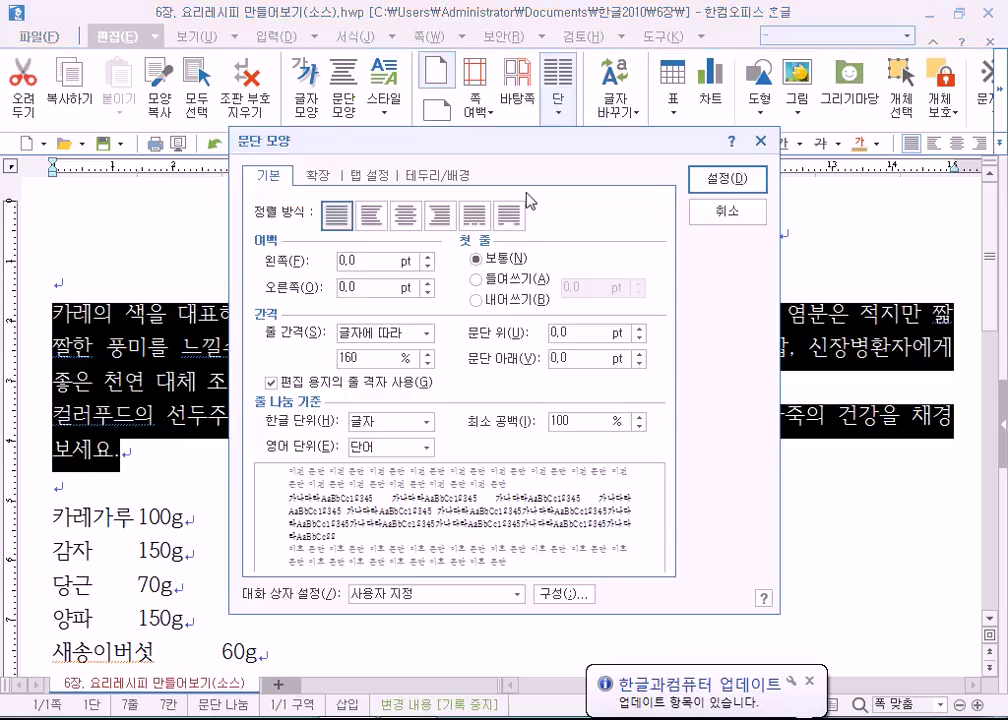
pyautogui.click(488, 281)
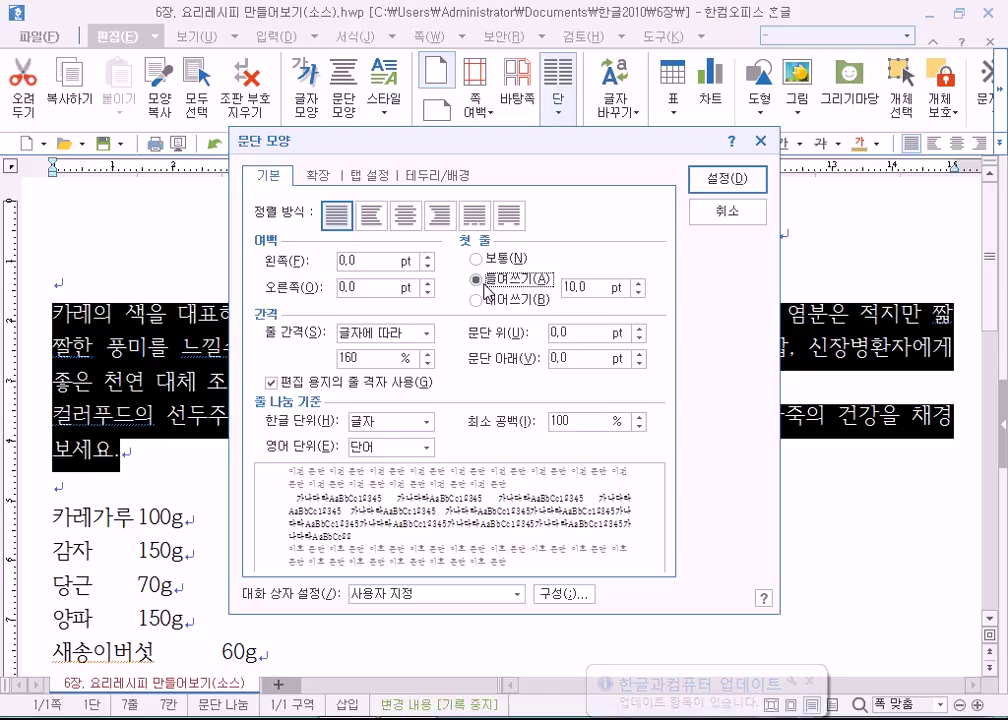
pyautogui.click(478, 257)
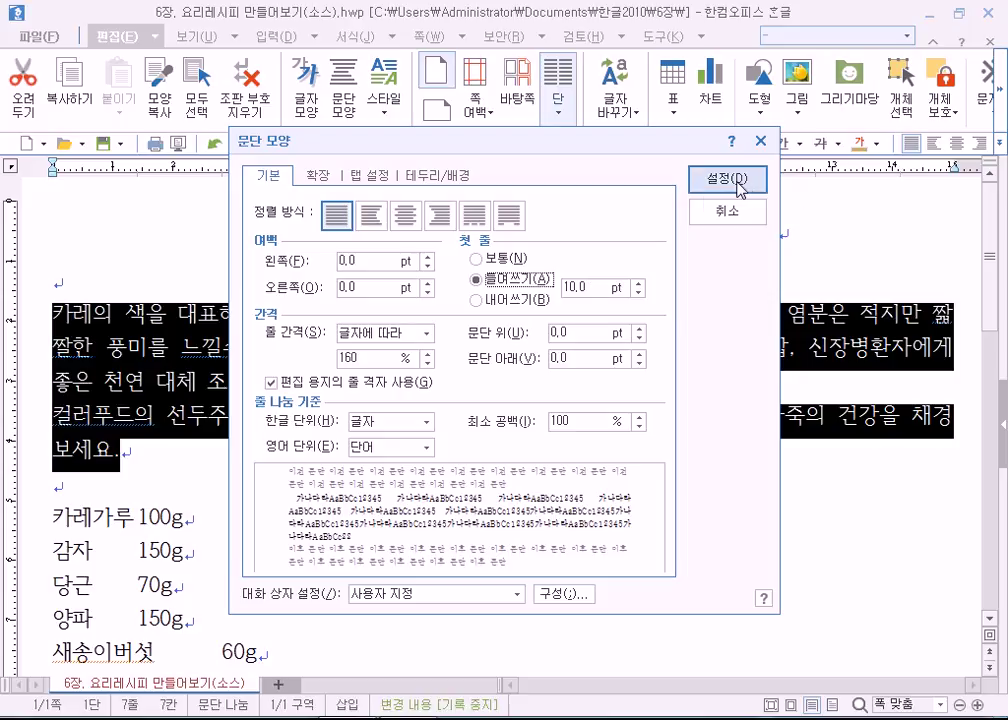
pyautogui.click(696, 192)
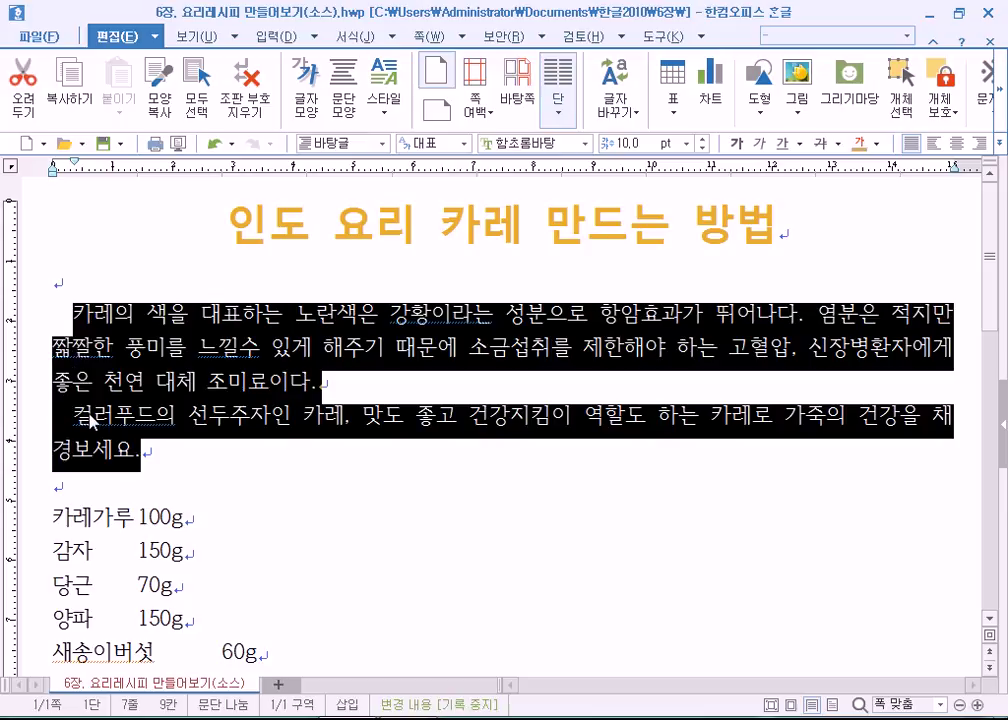
pyautogui.click(179, 441)
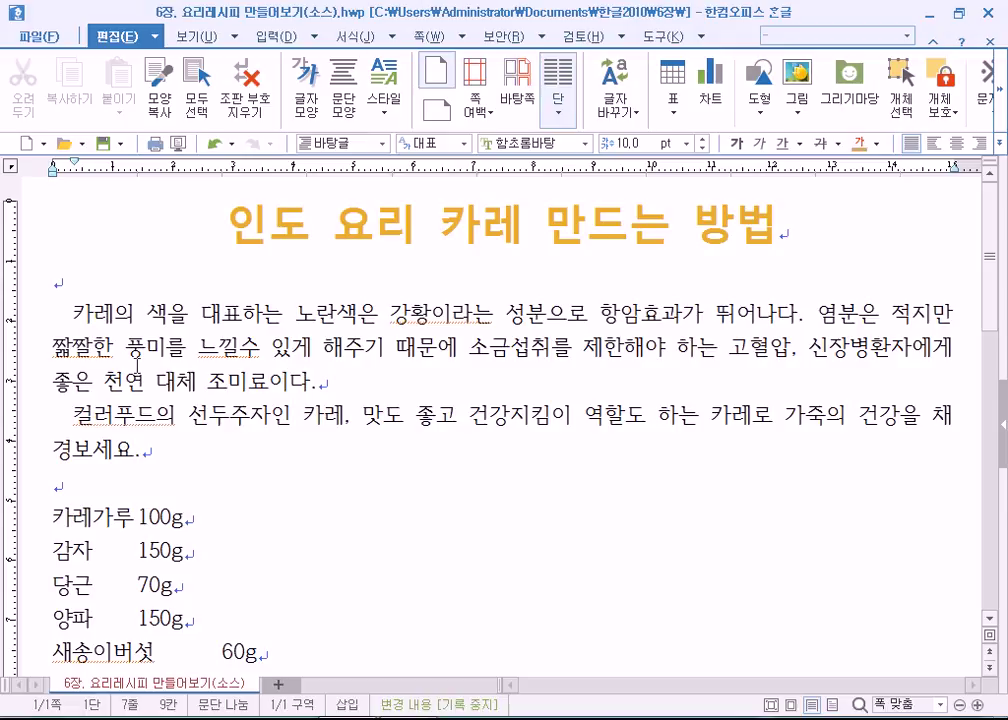
# Start a new paragraph after "채경보세요.", fill it with a long run of ㅎ characters, and delete it again
pyautogui.scroll(-3, 143, 380)
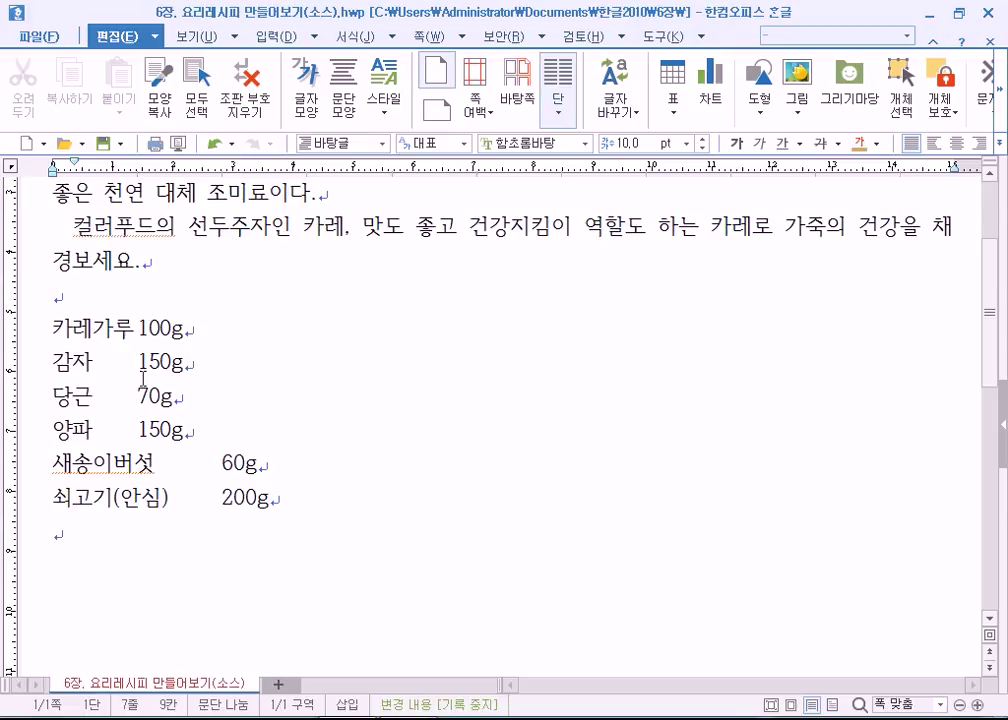
pyautogui.click(195, 266)
pyautogui.press('Return')
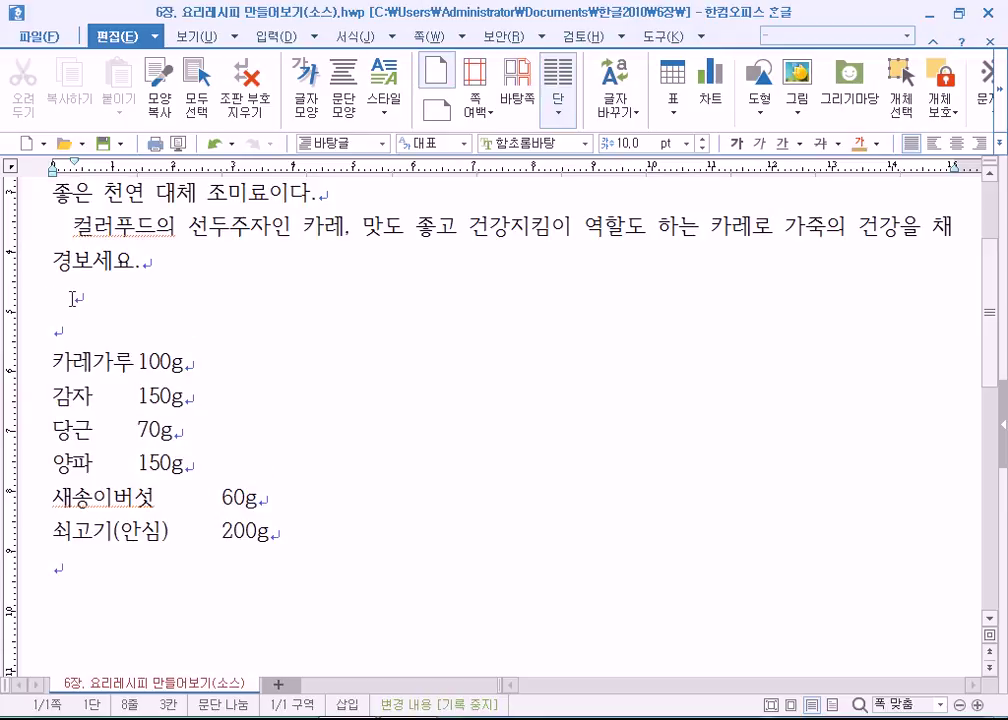
pyautogui.write('ㅇㄹㅎㅇㄹㅎㅎㅎㅎㅎㅎㅎㅎㅎㅎㅎㅎㅎㅎㅎㅎㅎㅎㅎㅎㅎㅎㅎㅎㅎㅎㅎㅎㅎㅎㅎㅎㅎㅎㅎㅎㅎㅎㅎㅎㅎㅎㅎㅎㅎㅎㅎㅎㅎㅎㅎㅎㅎㅎㅎㅎㅎㅎㅎ')
pyautogui.moveTo(52, 330); pyautogui.dragTo(90, 298)
pyautogui.press('F9')
pyautogui.doubleClick(22, 314)
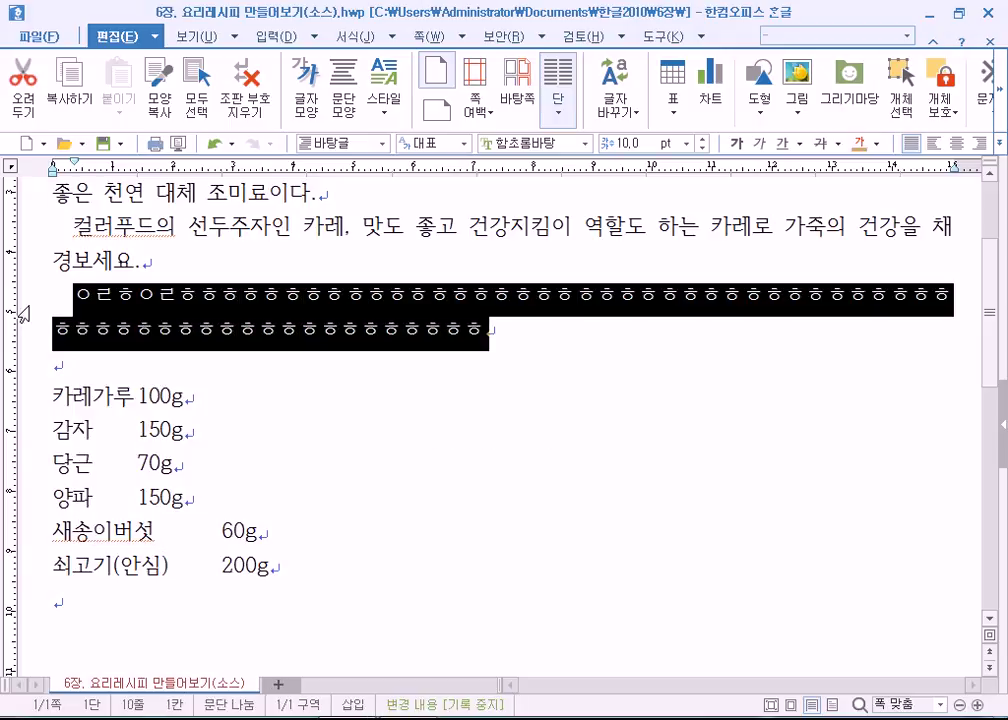
pyautogui.press('Delete')
pyautogui.scroll(3, 165, 330)
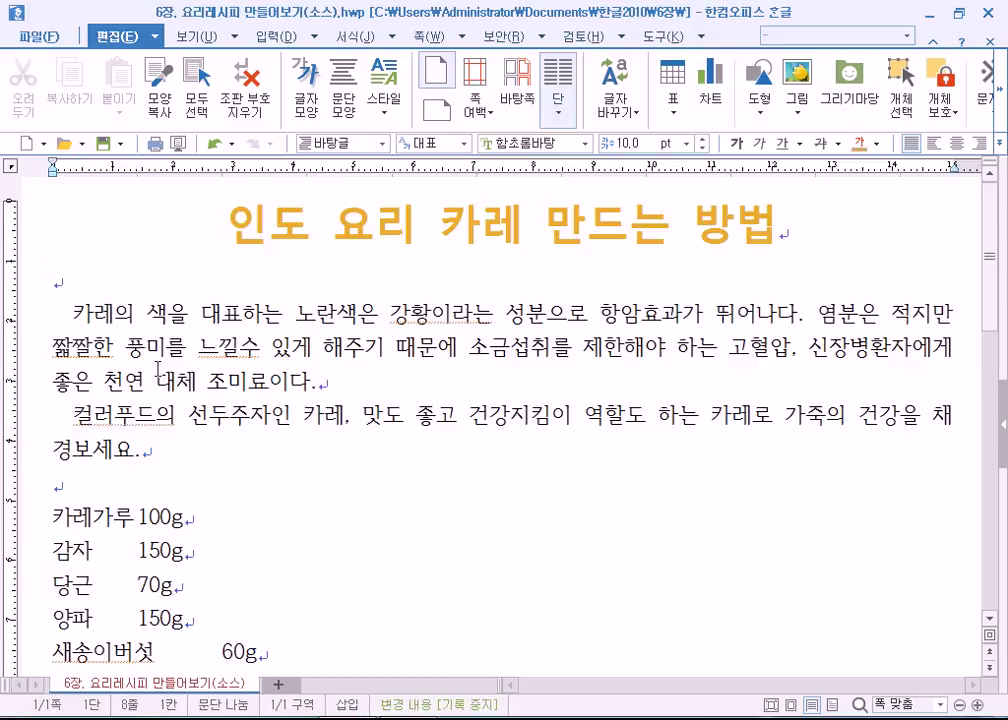
pyautogui.scroll(-3, 88, 368)
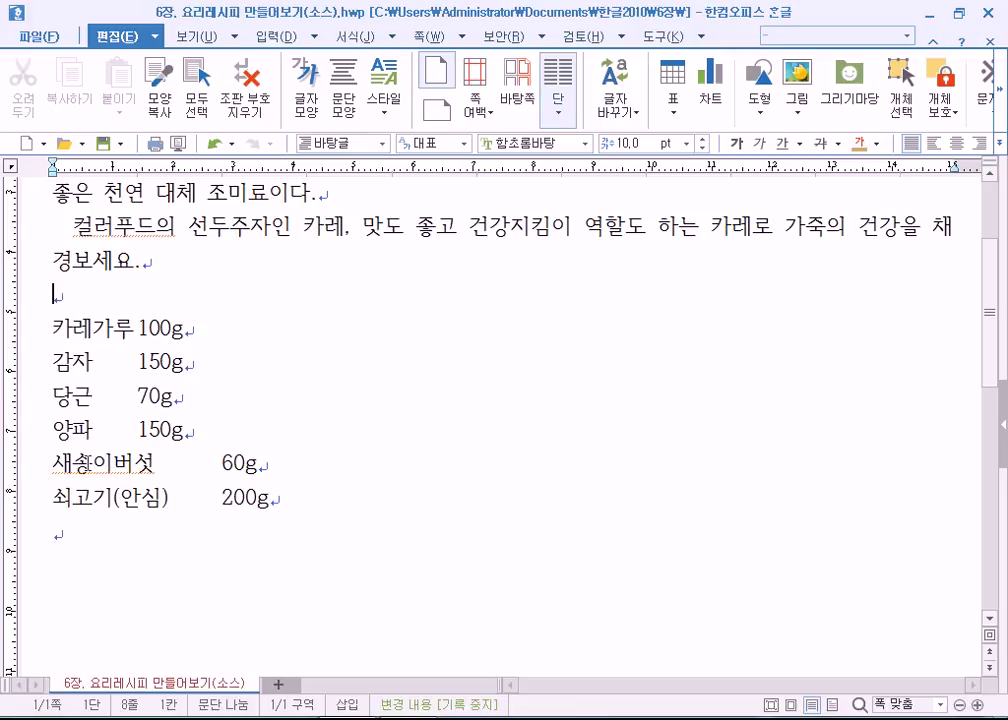
pyautogui.scroll(3, 86, 462)
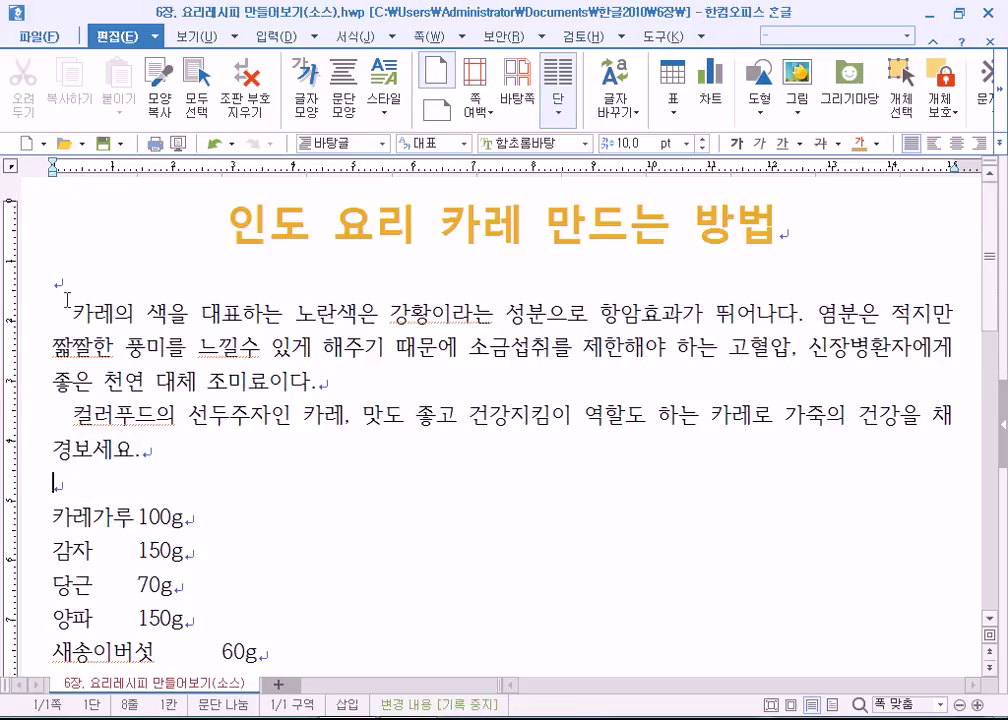
pyautogui.moveTo(34, 300); pyautogui.dragTo(261, 404)
pyautogui.click(261, 404)
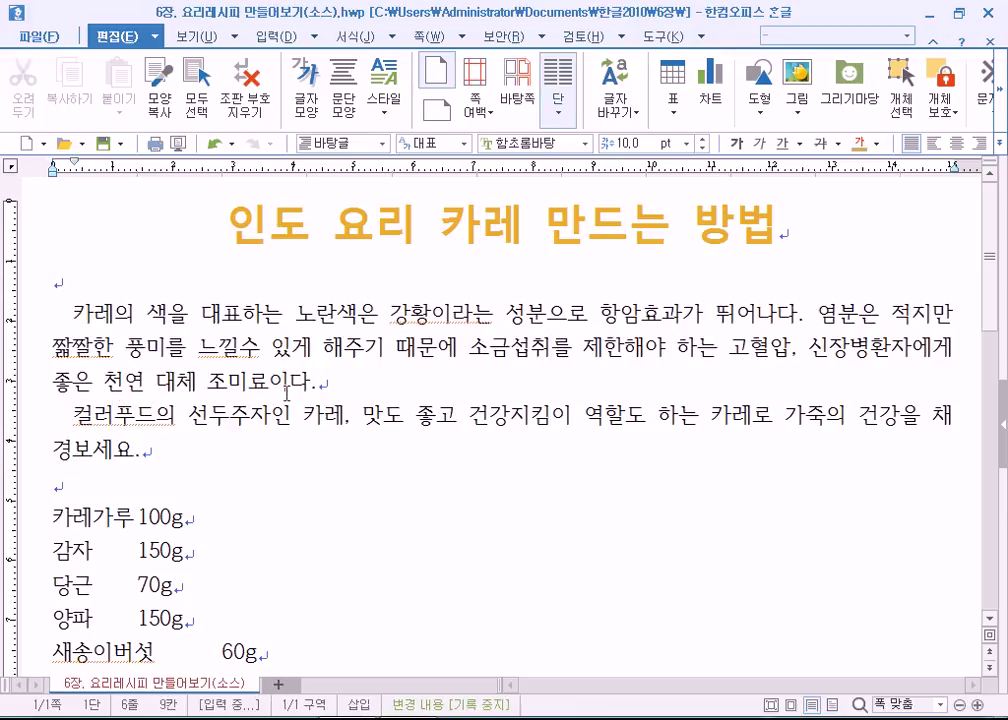
# Open the paragraph shape settings for both introductory paragraphs and choose first-line indent (들여쓰기) at 10 pt
pyautogui.moveTo(40, 316); pyautogui.dragTo(169, 452)
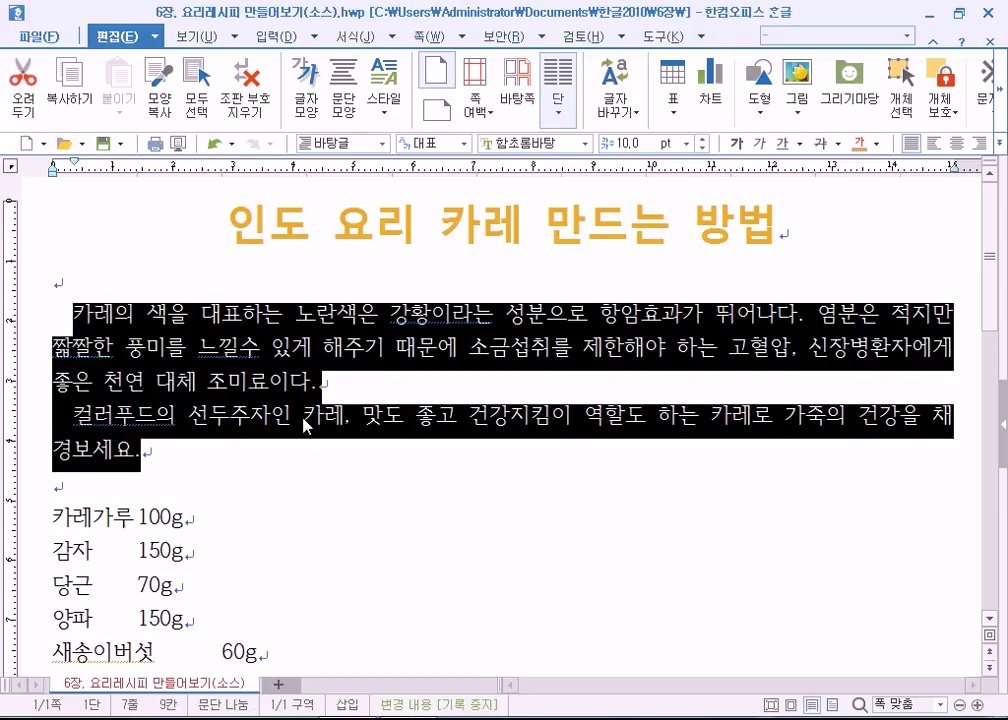
pyautogui.click(346, 97)
pyautogui.moveTo(415, 152); pyautogui.dragTo(598, 36)
pyautogui.click(668, 146)
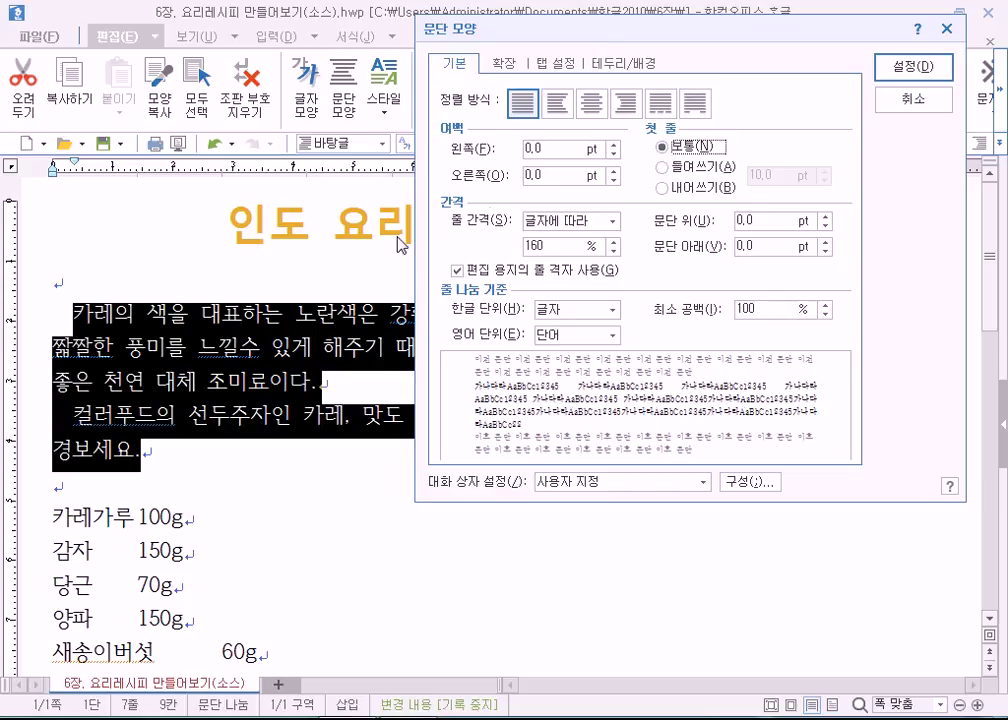
pyautogui.click(661, 167)
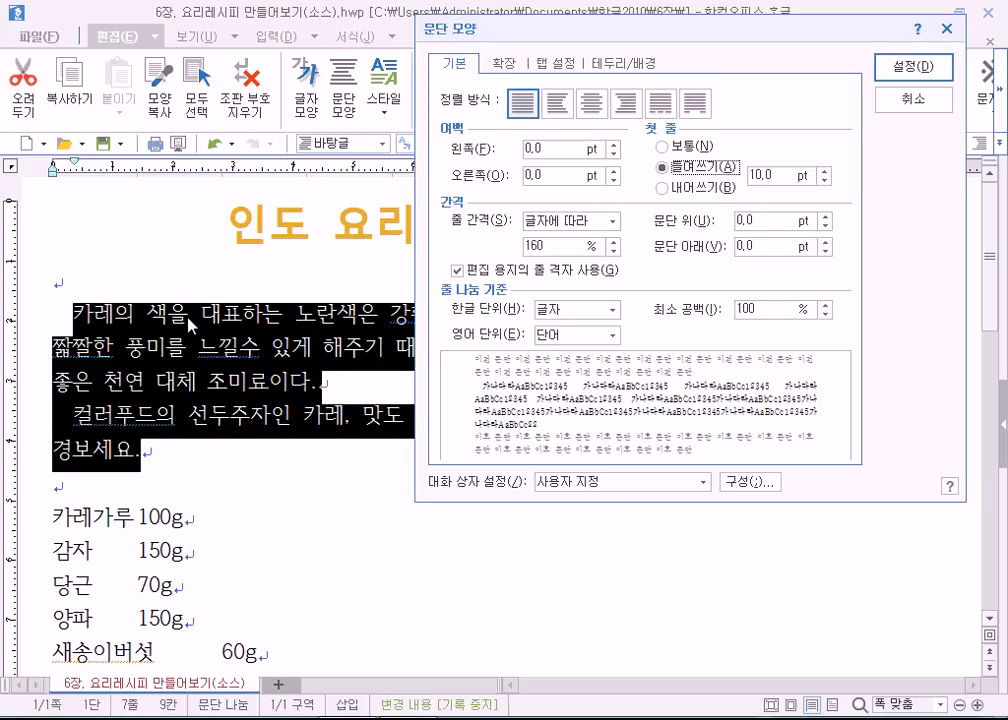
# Set the spacing below the two introductory paragraphs (문단 아래) to 10 pt and apply the settings
pyautogui.click(783, 246)
pyautogui.click(825, 242)
pyautogui.click(825, 242)
pyautogui.click(825, 242)
pyautogui.click(825, 242)
pyautogui.click(825, 242)
pyautogui.click(825, 242)
pyautogui.click(825, 242)
pyautogui.click(825, 242)
pyautogui.click(825, 242)
pyautogui.click(825, 242)
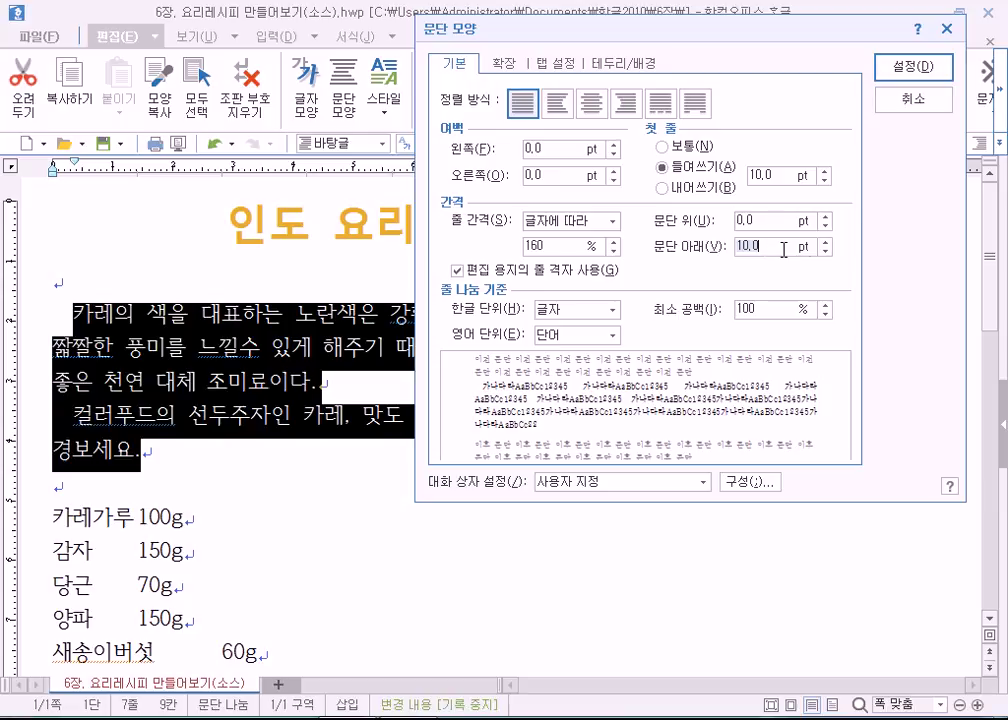
pyautogui.click(920, 72)
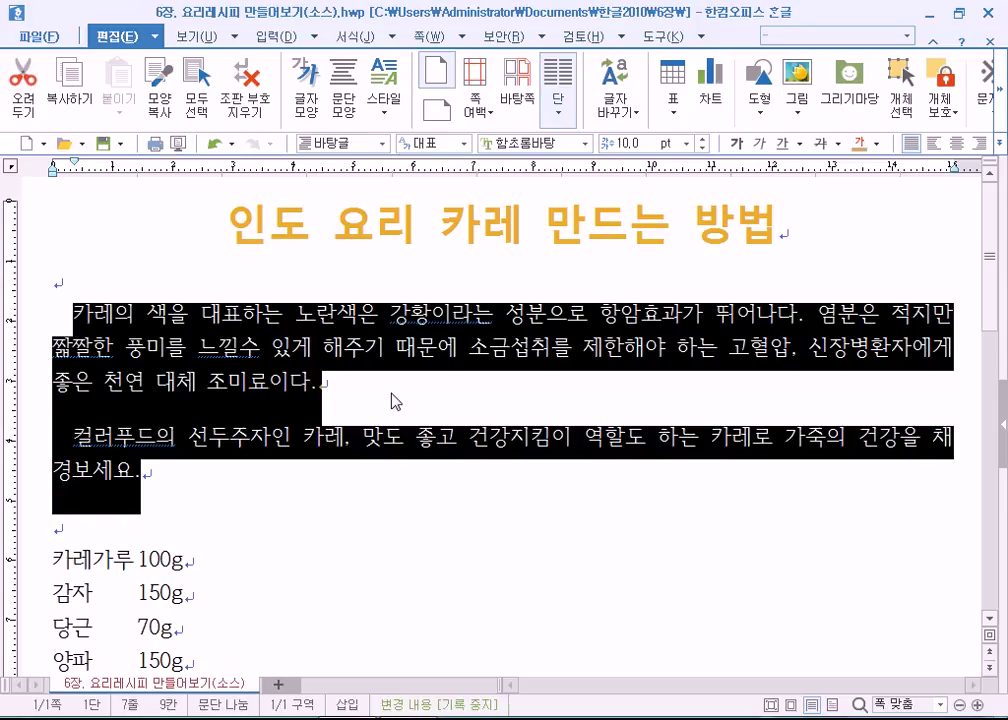
# Check the spacing below the two introductory paragraphs in their paragraph shape settings
pyautogui.click(343, 88)
pyautogui.click(578, 356)
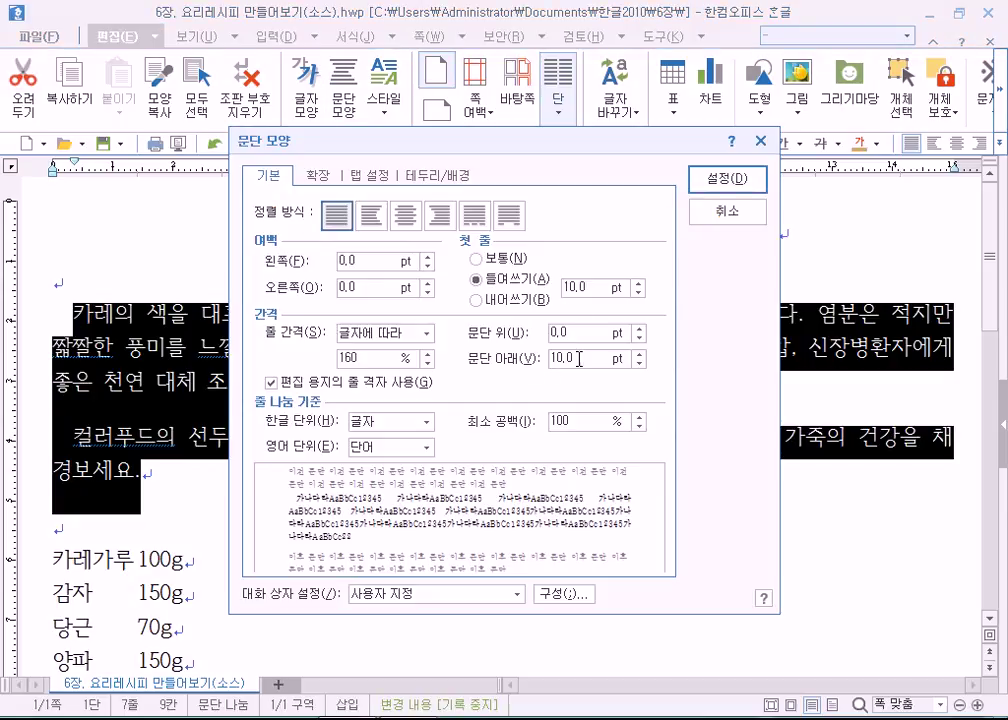
pyautogui.click(710, 179)
pyautogui.click(260, 468)
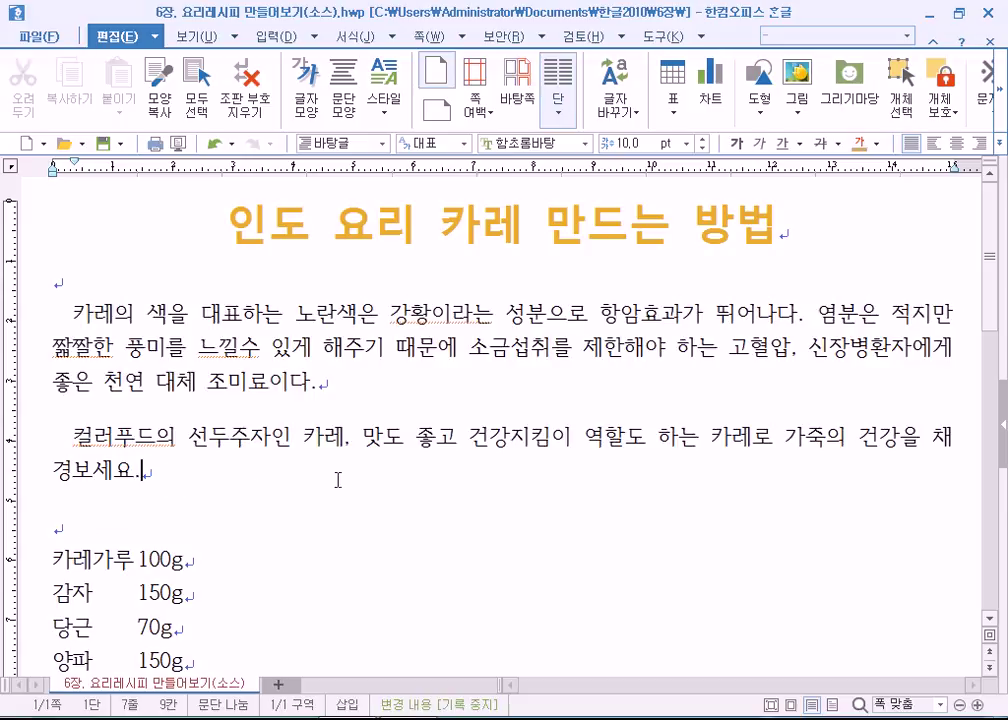
pyautogui.scroll(-1, 338, 480)
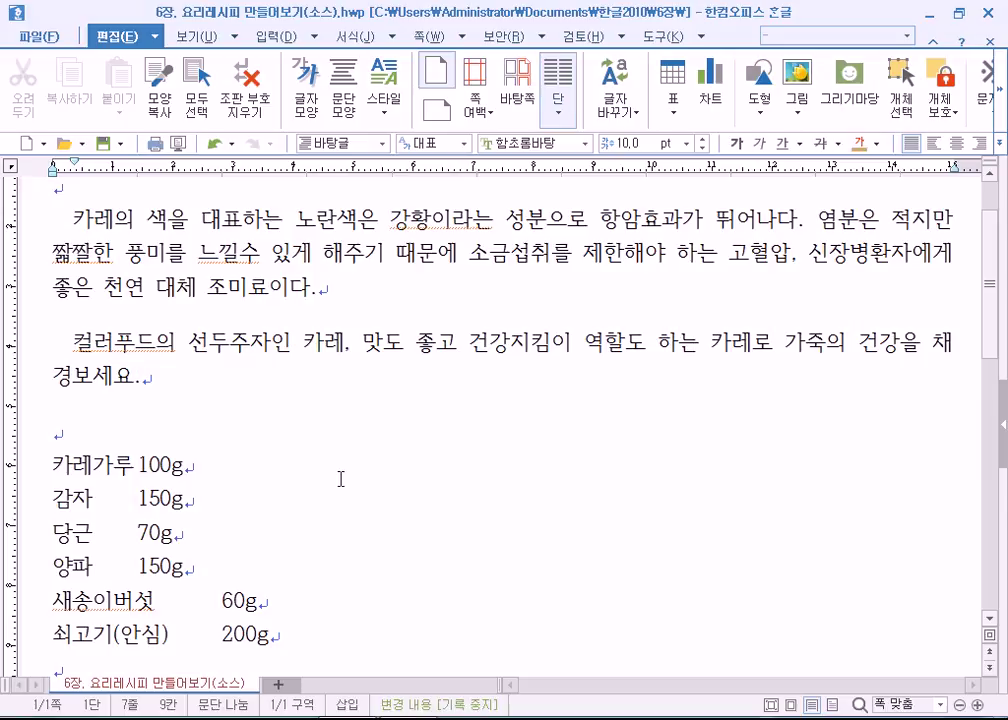
pyautogui.moveTo(52, 463); pyautogui.dragTo(277, 632)
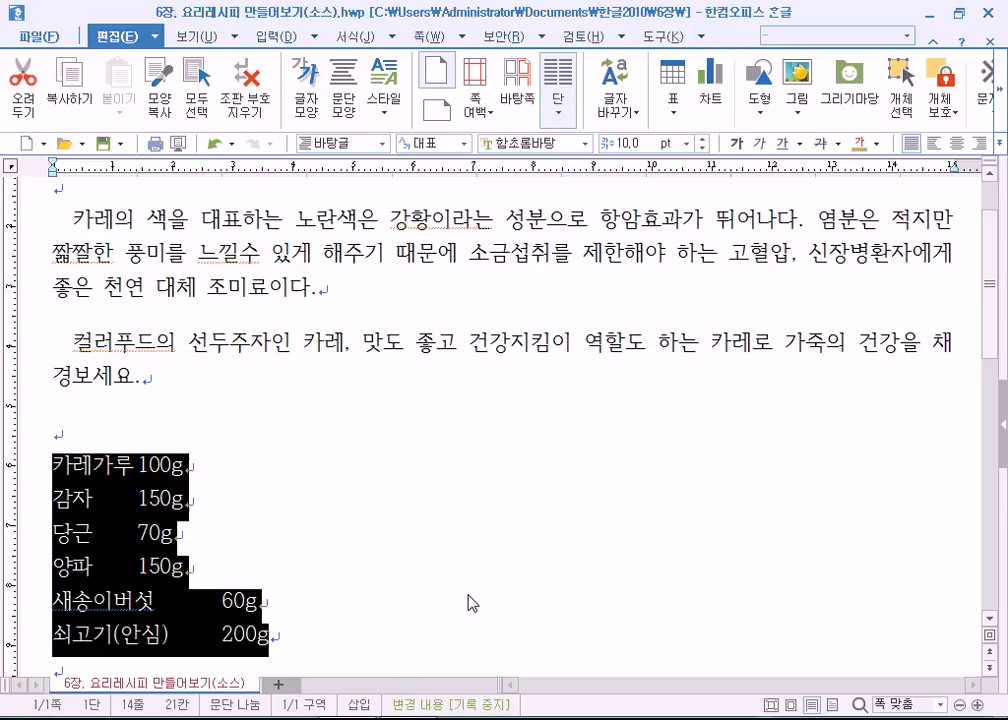
pyautogui.scroll(-3, 472, 603)
pyautogui.click(20, 277)
pyautogui.hotkey('shift', 'Right')
pyautogui.moveTo(52, 277); pyautogui.dragTo(289, 461)
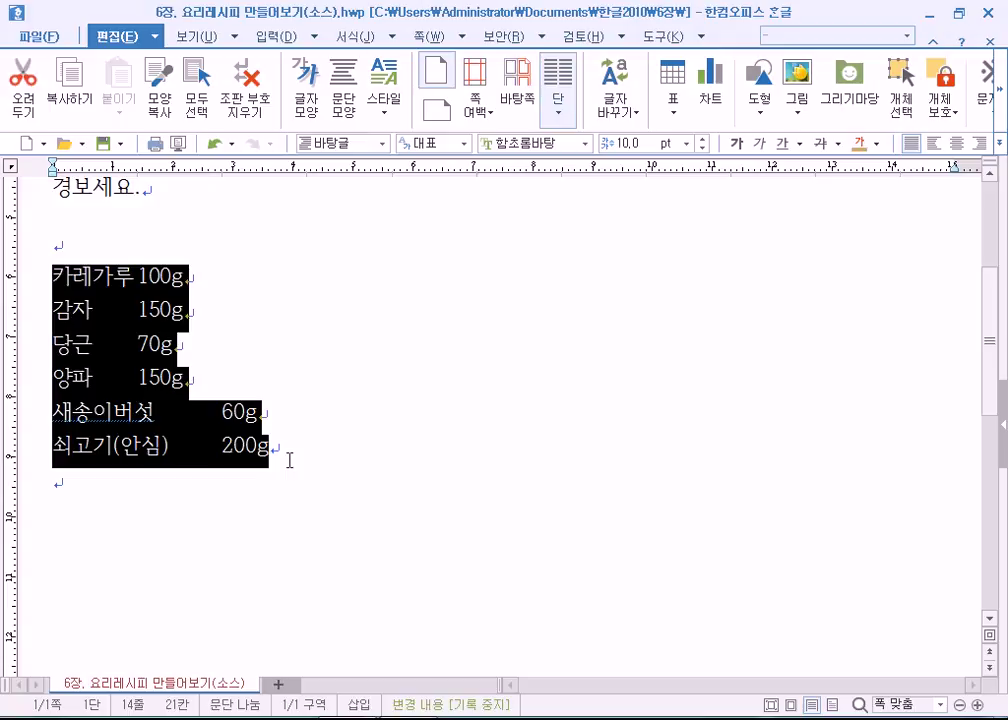
pyautogui.click(345, 103)
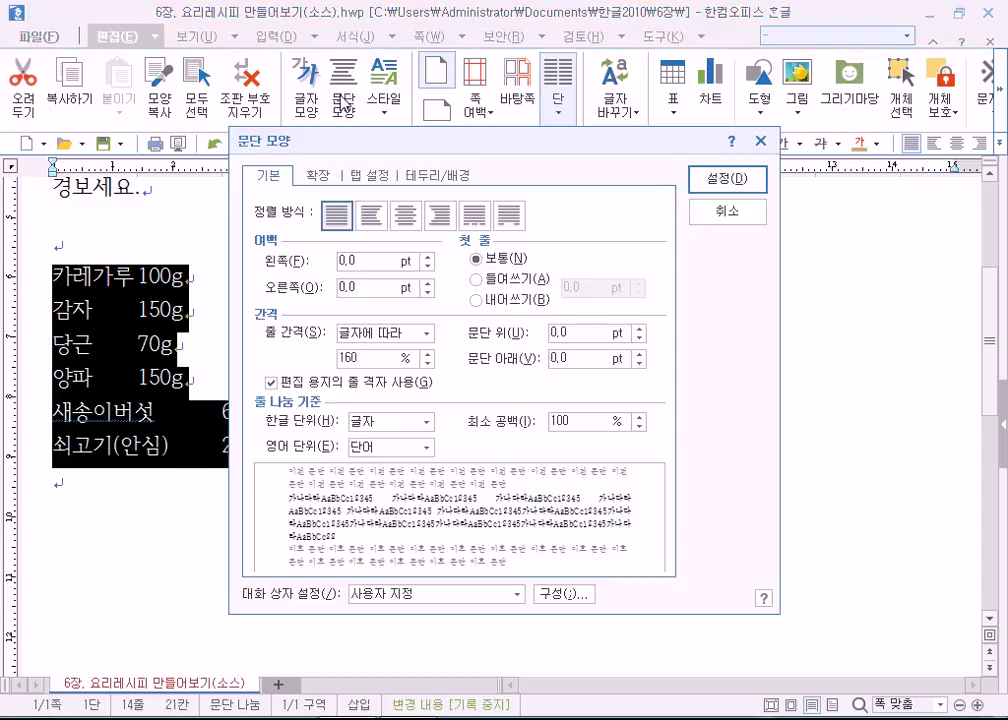
pyautogui.click(705, 211)
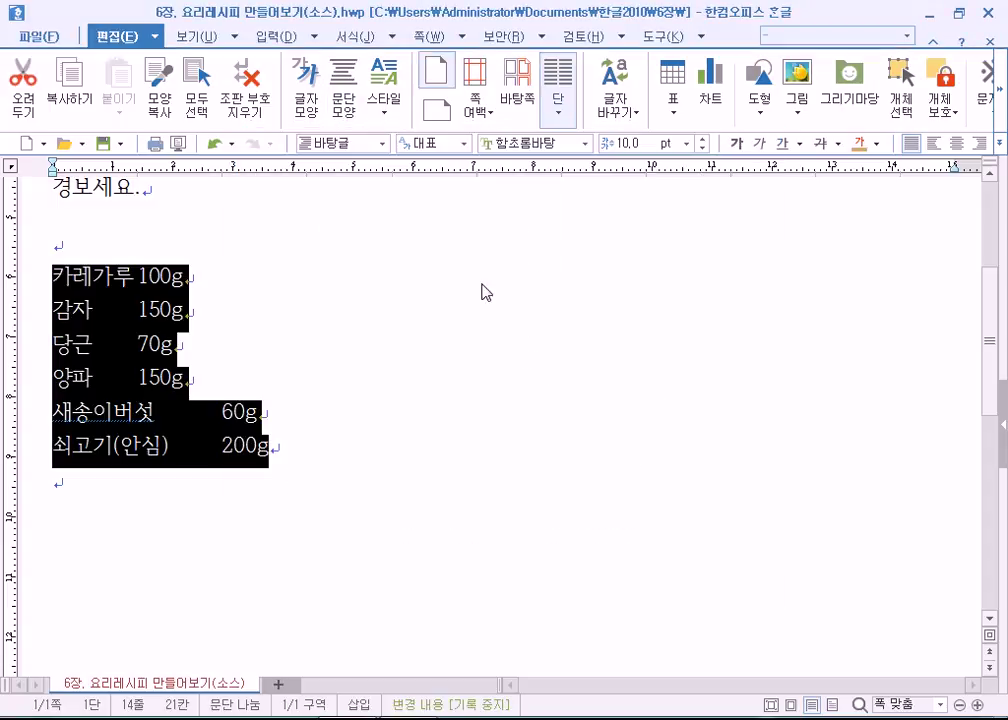
# Select the six ingredient lines from 카레가루 to 쇠고기(안심) and open the border and background (테두리/배경) settings of their paragraph shape
pyautogui.click(50, 288)
pyautogui.moveTo(50, 288); pyautogui.dragTo(324, 444)
pyautogui.rightClick(124, 334)
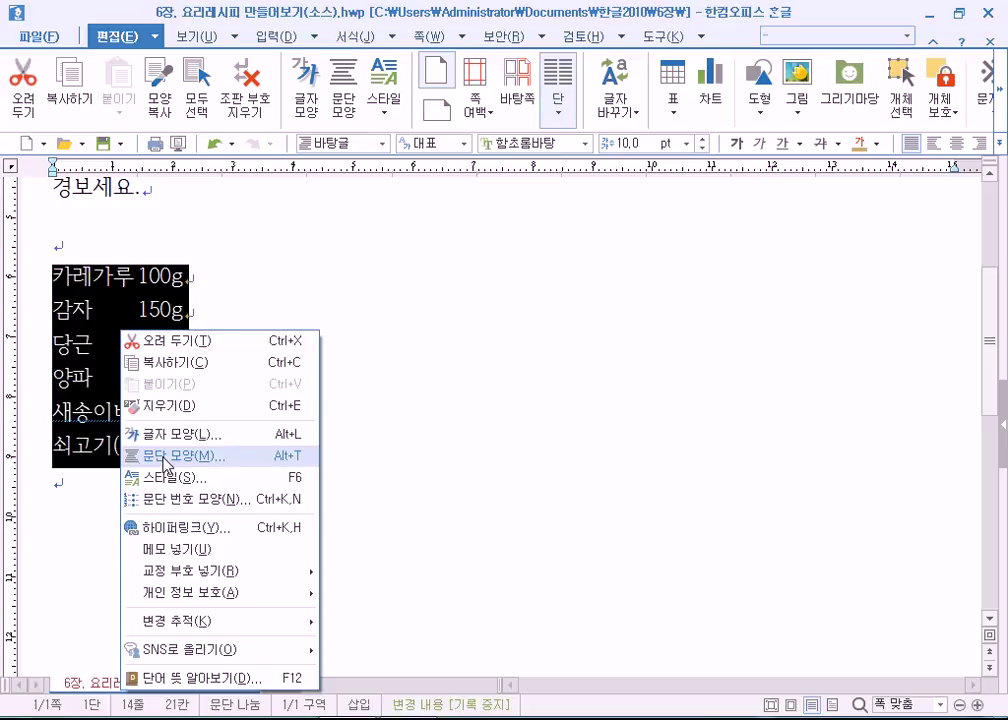
pyautogui.rightClick(125, 306)
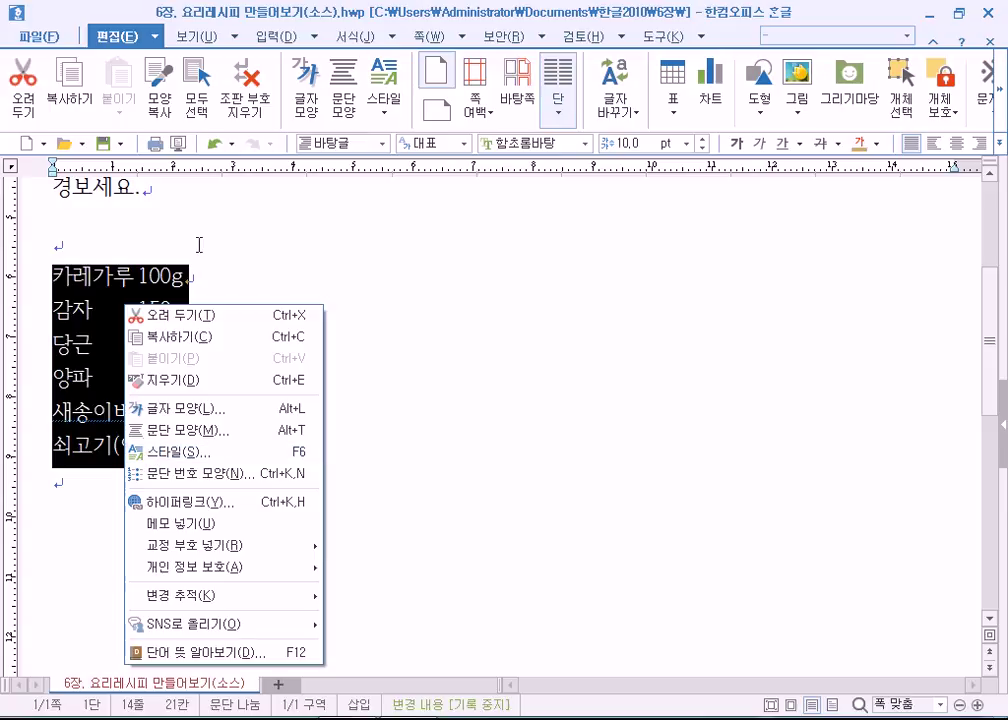
pyautogui.click(127, 40)
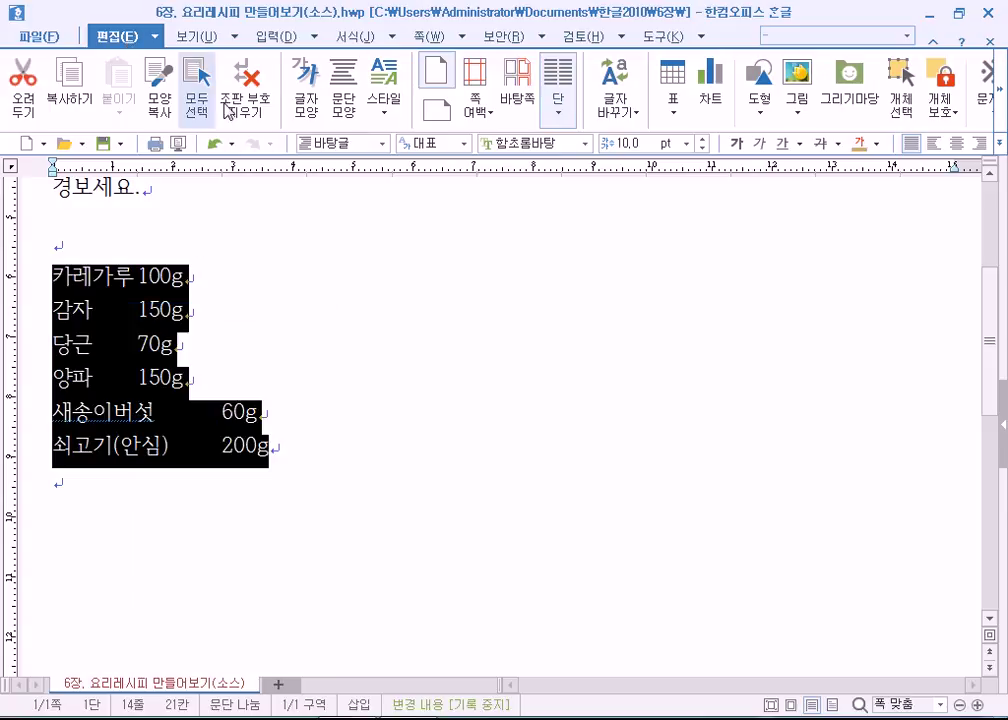
pyautogui.click(352, 110)
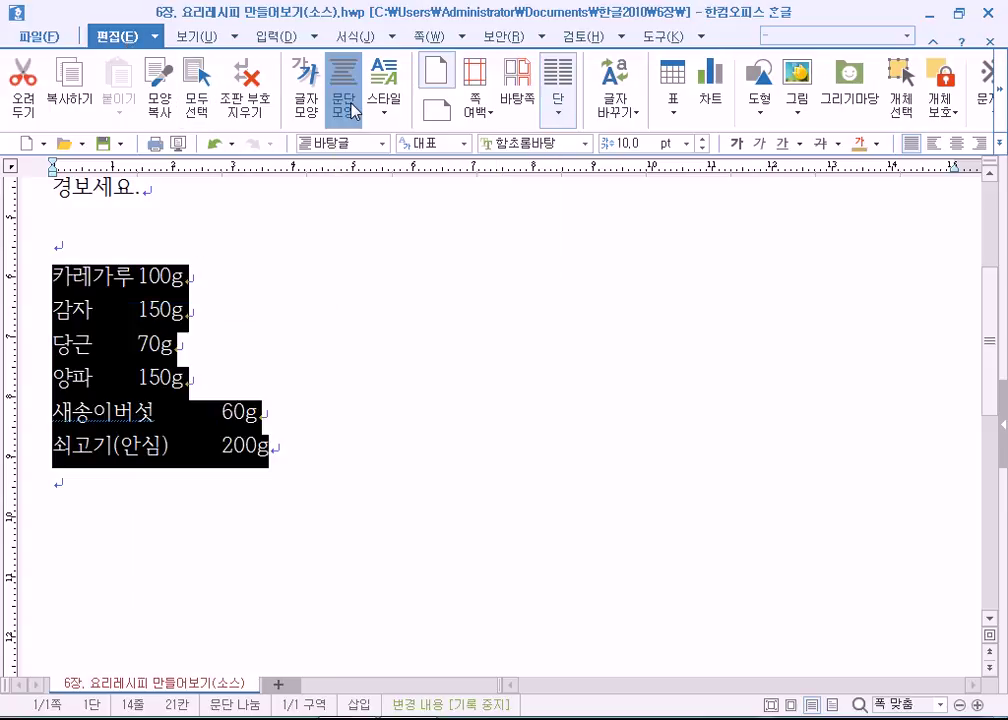
pyautogui.moveTo(449, 145); pyautogui.dragTo(569, 97)
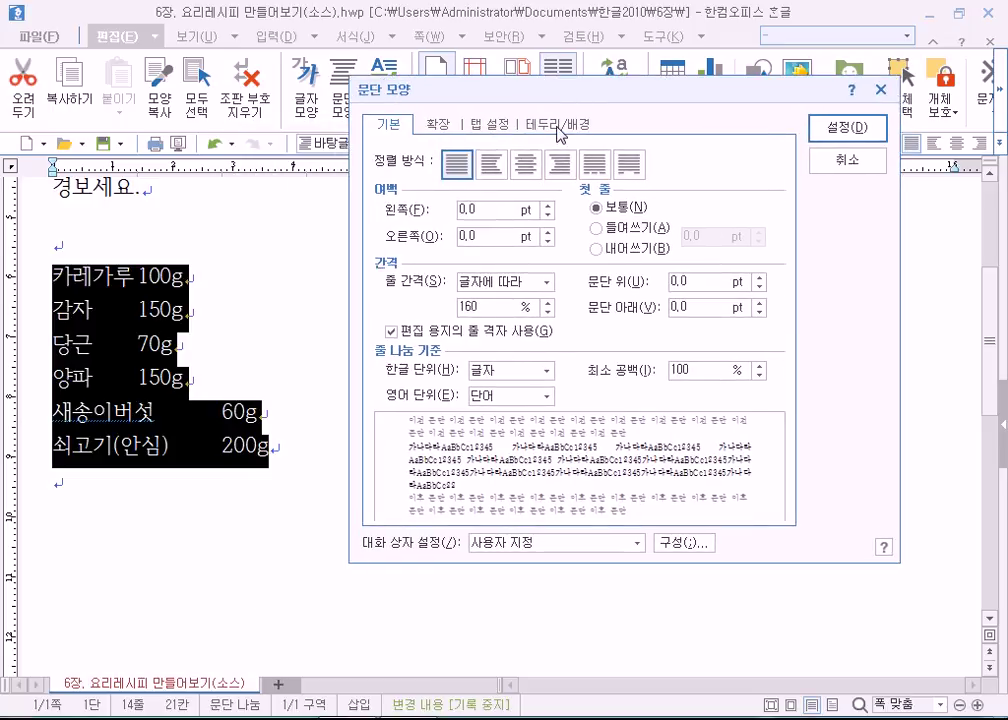
pyautogui.click(559, 127)
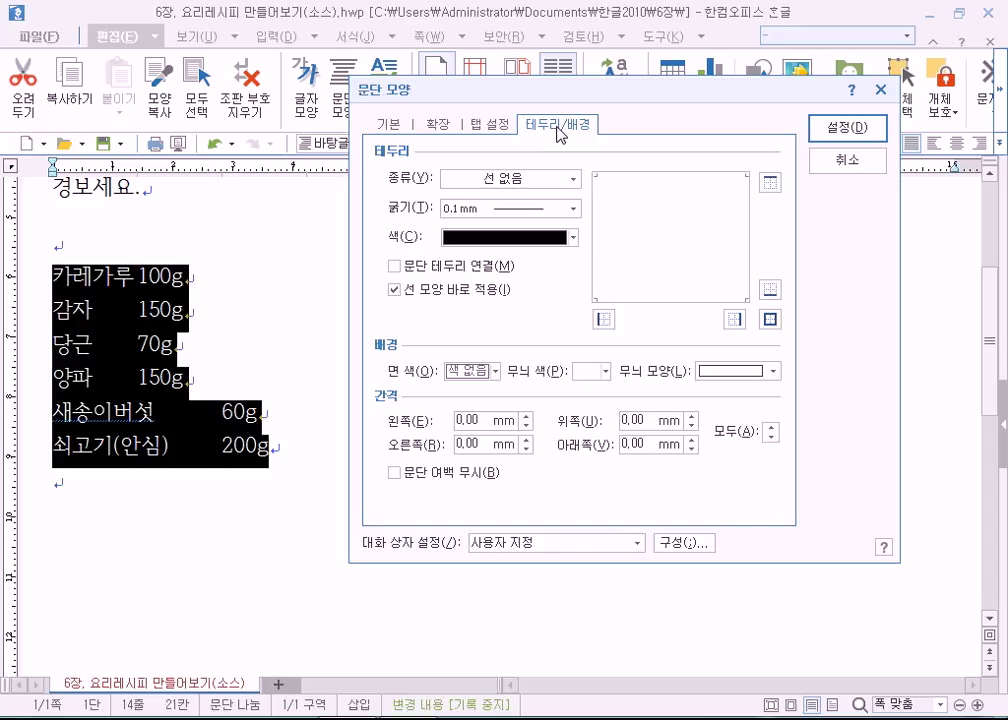
# Try a double line as the border type for the ingredient paragraphs and reset the type to 선 없음
pyautogui.click(480, 186)
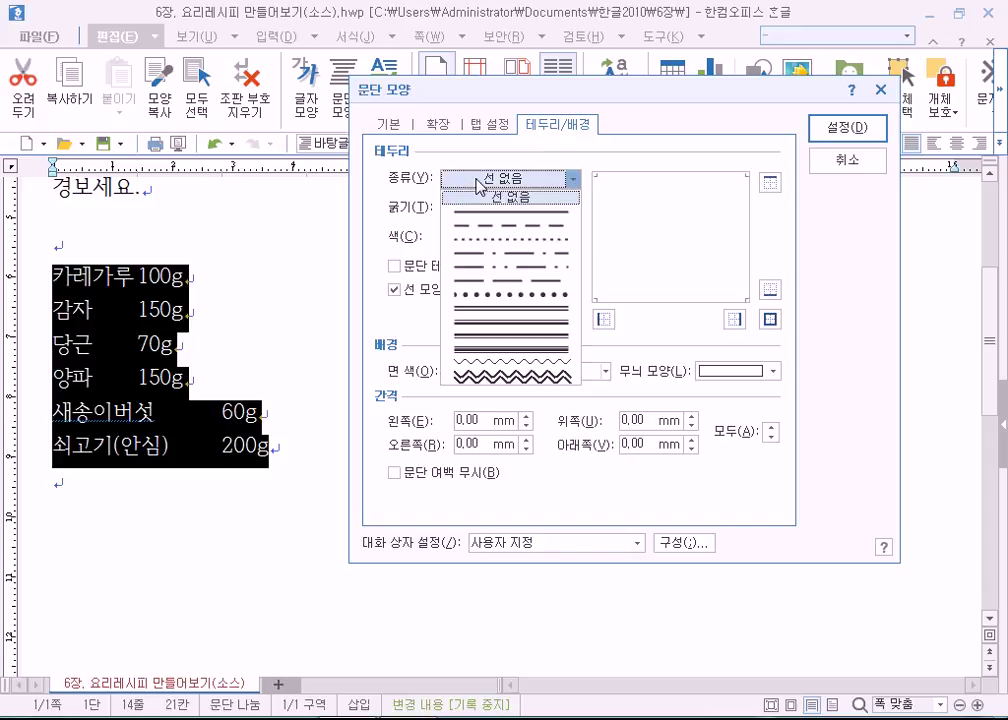
pyautogui.click(468, 315)
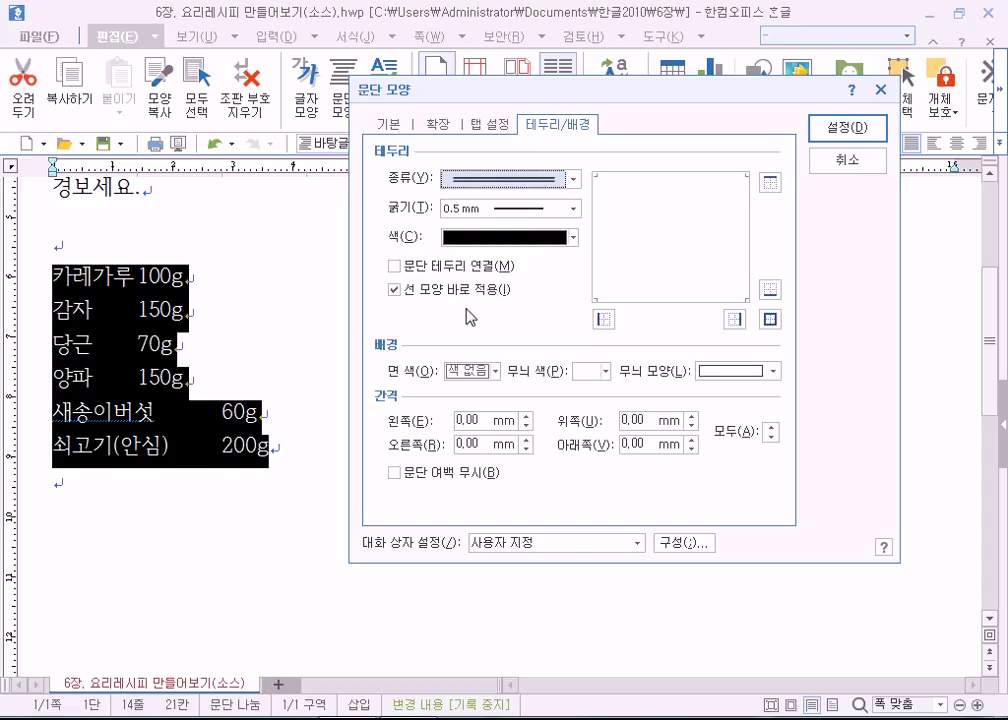
pyautogui.click(481, 188)
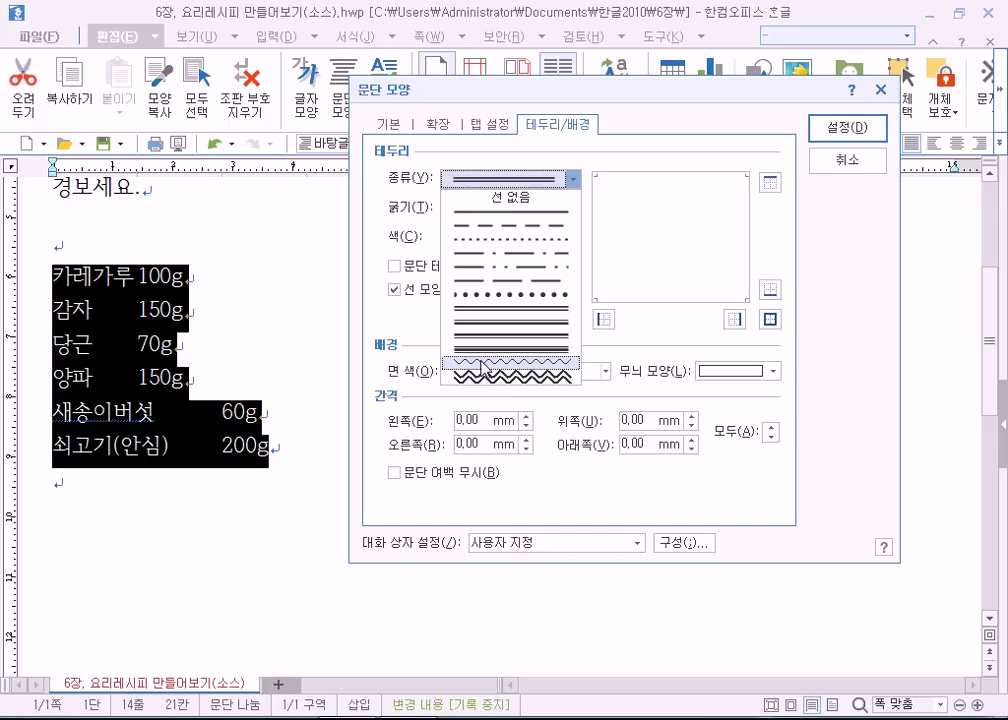
pyautogui.click(489, 181)
pyautogui.click(489, 181)
pyautogui.click(490, 196)
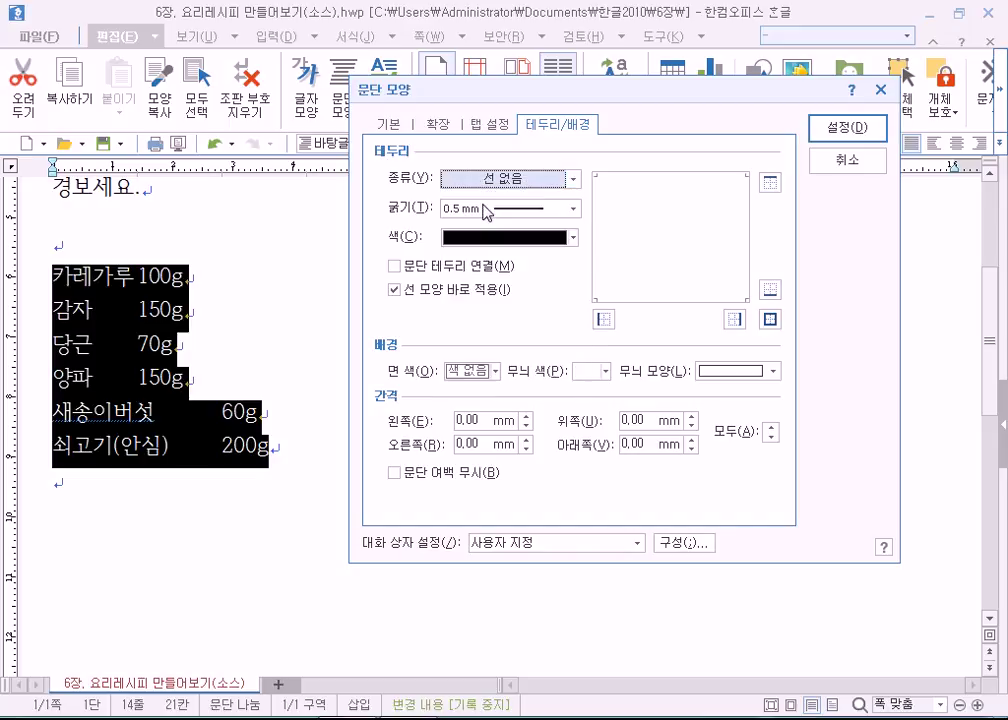
# Choose the single wavy line as border type, put it on all four sides of the ingredient paragraphs, and apply the settings
pyautogui.click(491, 181)
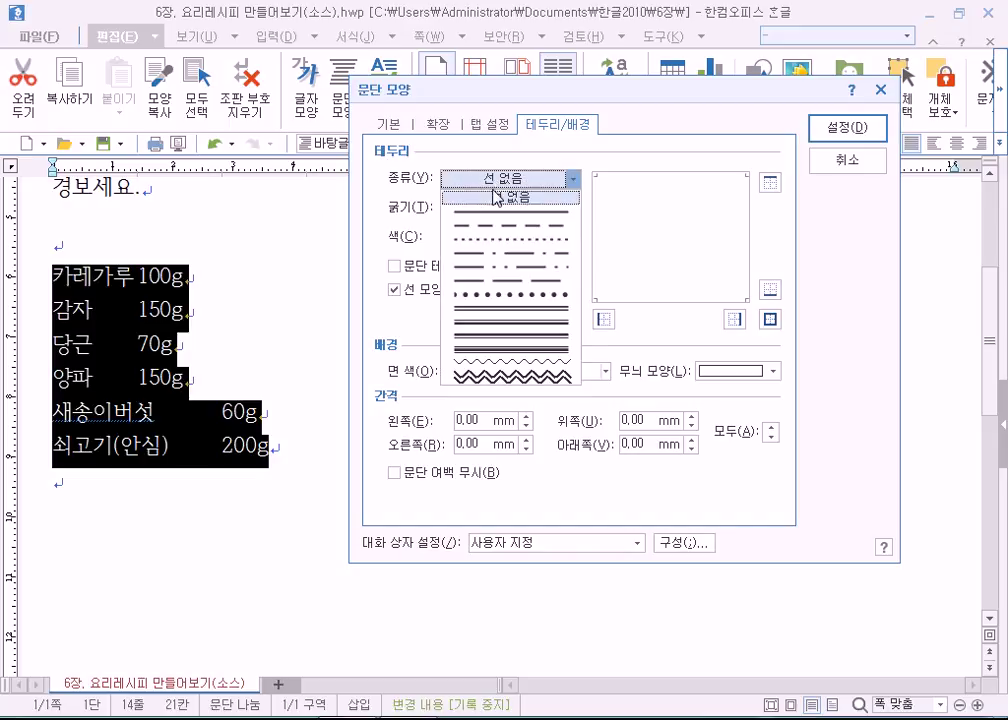
pyautogui.click(502, 364)
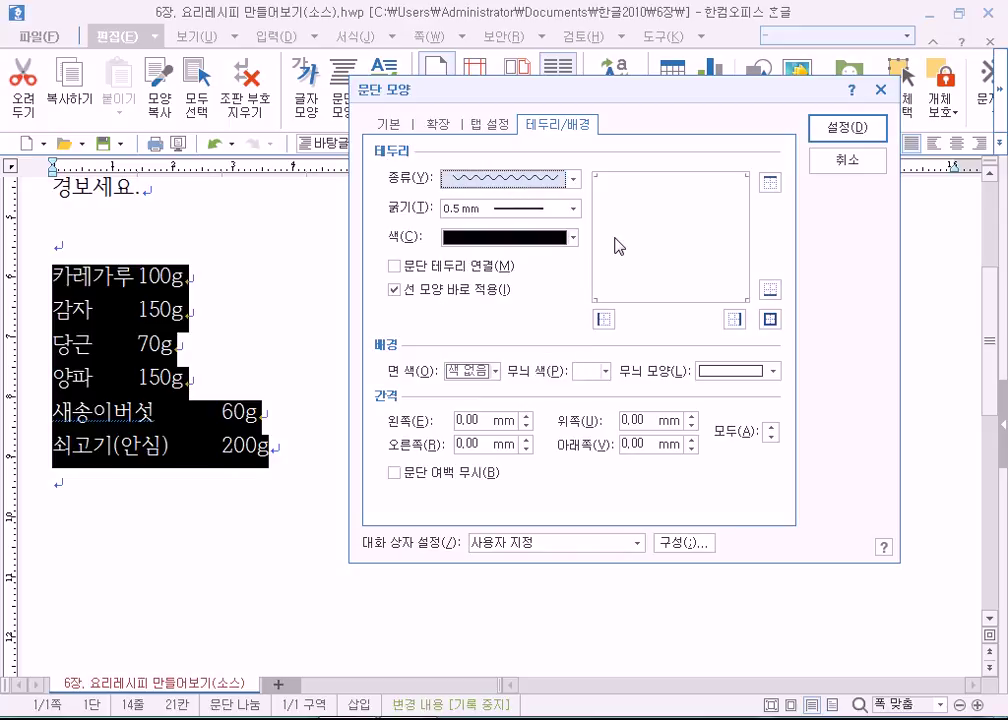
pyautogui.click(767, 324)
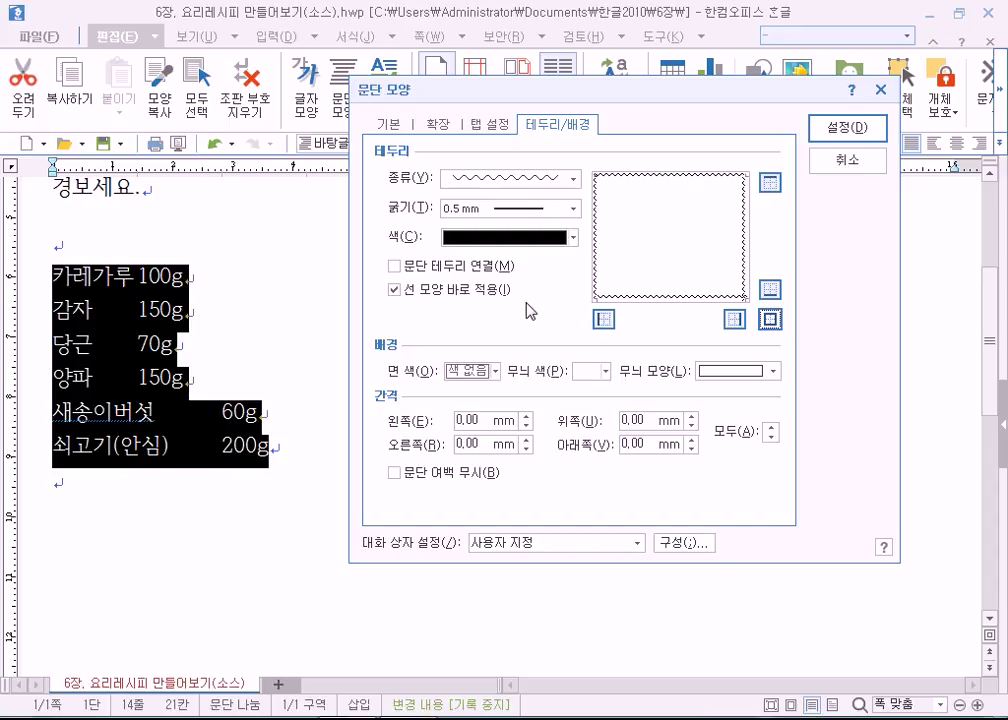
pyautogui.click(855, 128)
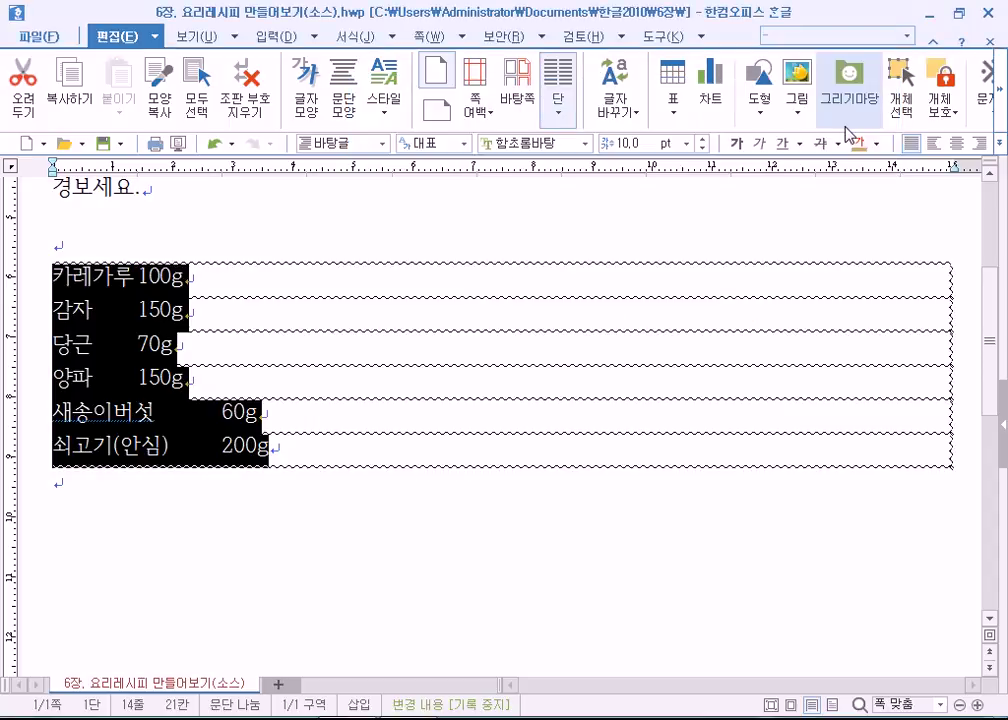
# Deselect the ingredient list and turn on the page outline view (쪽 윤곽)
pyautogui.click(396, 500)
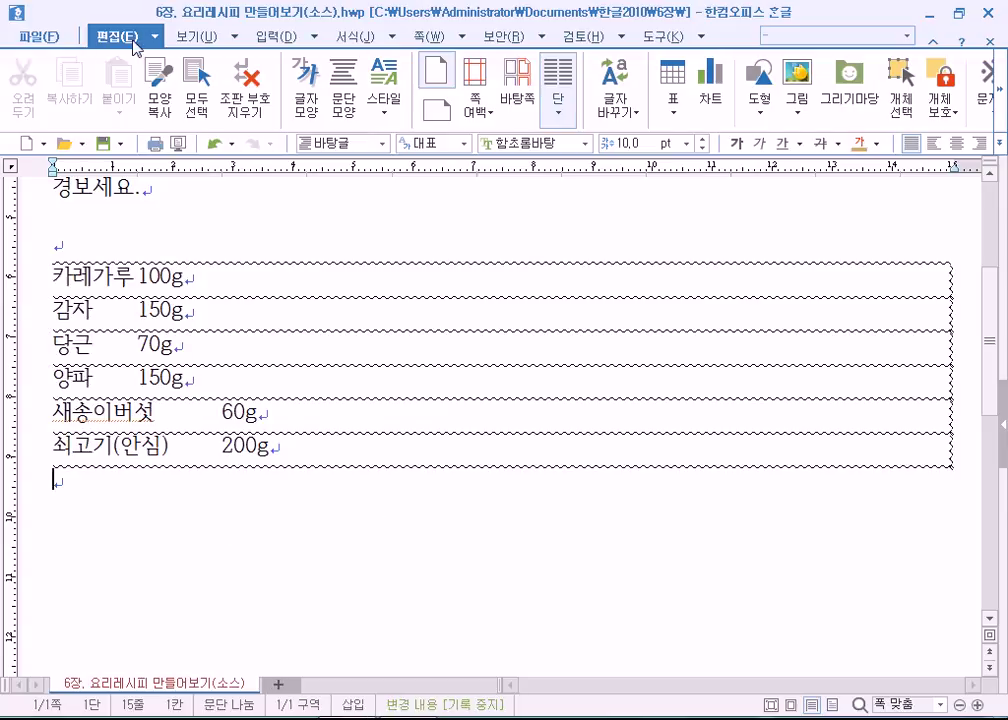
pyautogui.click(197, 36)
pyautogui.click(25, 80)
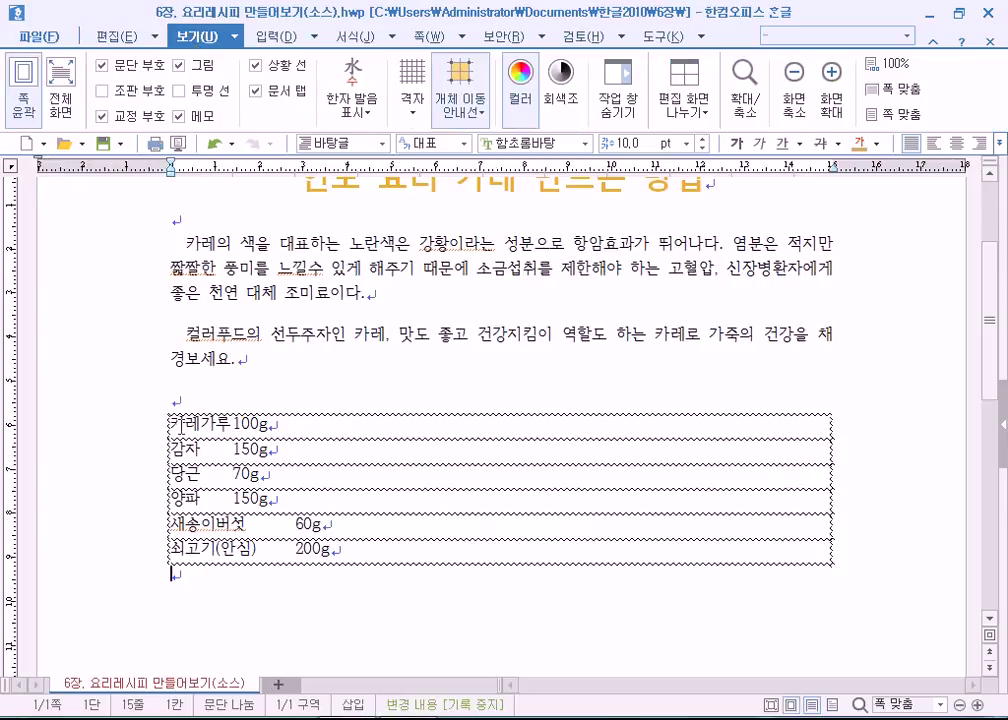
pyautogui.scroll(-1, 145, 335)
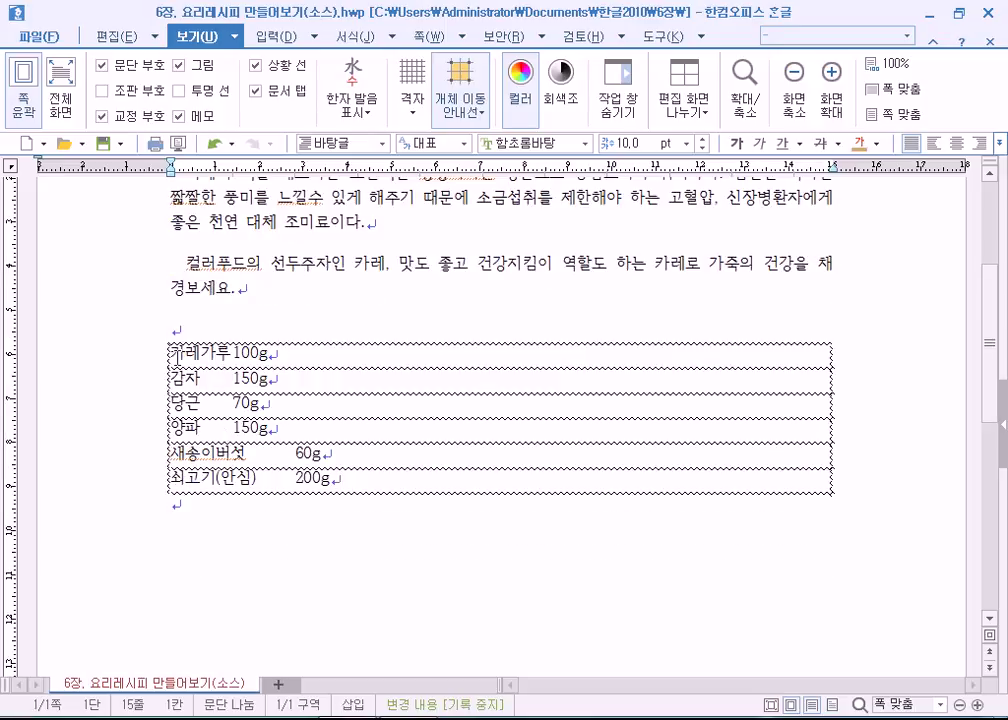
# Review the border settings of the six ingredient paragraphs in their paragraph shape dialog
pyautogui.moveTo(172, 352); pyautogui.dragTo(358, 479)
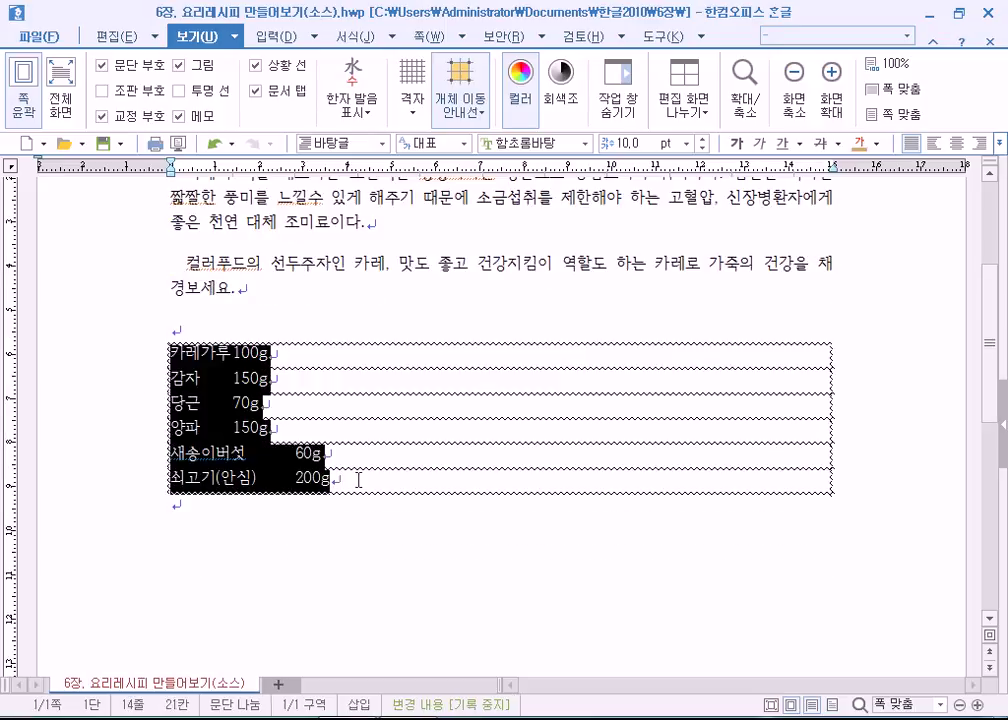
pyautogui.click(358, 479)
pyautogui.moveTo(170, 352); pyautogui.dragTo(333, 477)
pyautogui.click(120, 37)
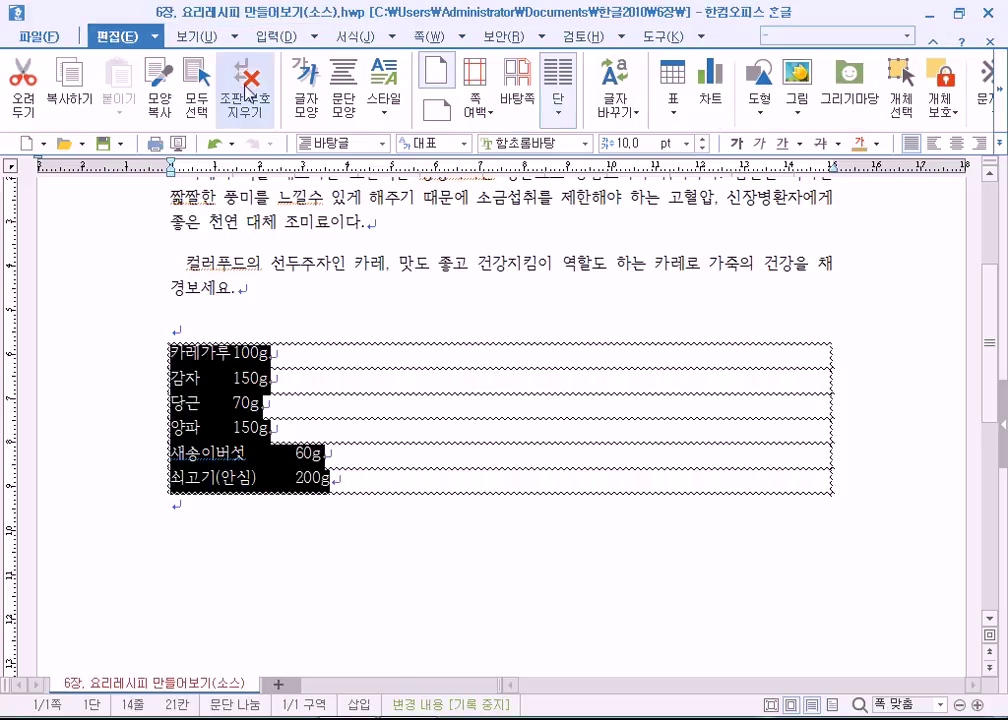
pyautogui.click(356, 105)
pyautogui.moveTo(395, 141); pyautogui.dragTo(560, 60)
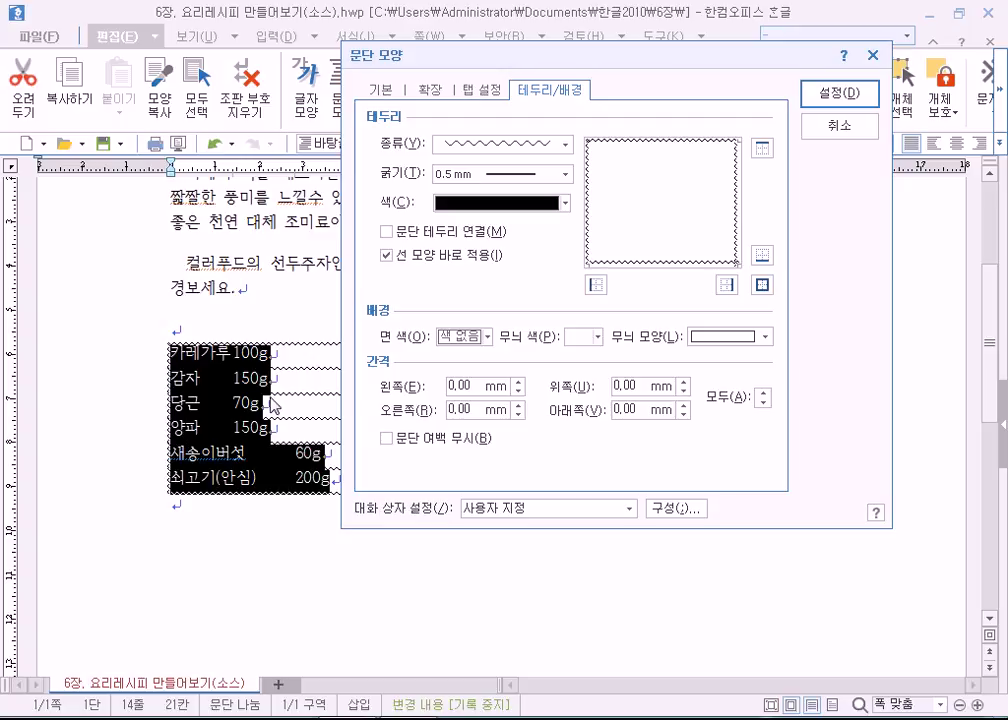
pyautogui.click(840, 94)
pyautogui.press('Escape')
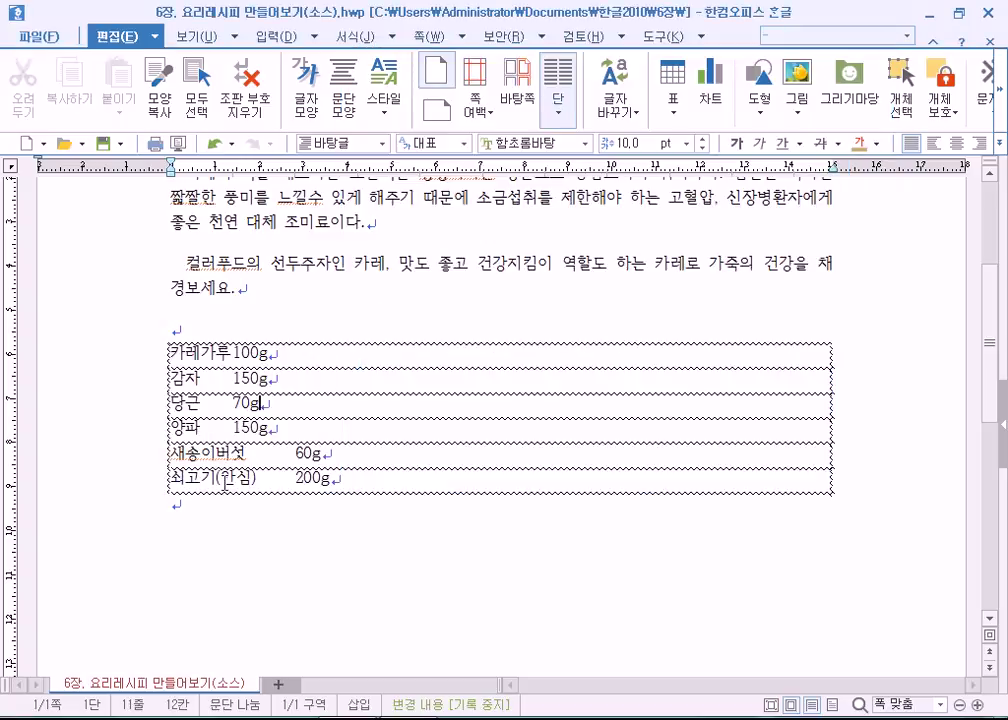
pyautogui.moveTo(323, 482); pyautogui.dragTo(230, 353)
pyautogui.click(268, 403)
# Reselect the six ingredient lines, enable 문단 테두리 연결 so they share one wavy border, and apply the settings
pyautogui.moveTo(172, 346); pyautogui.dragTo(376, 475)
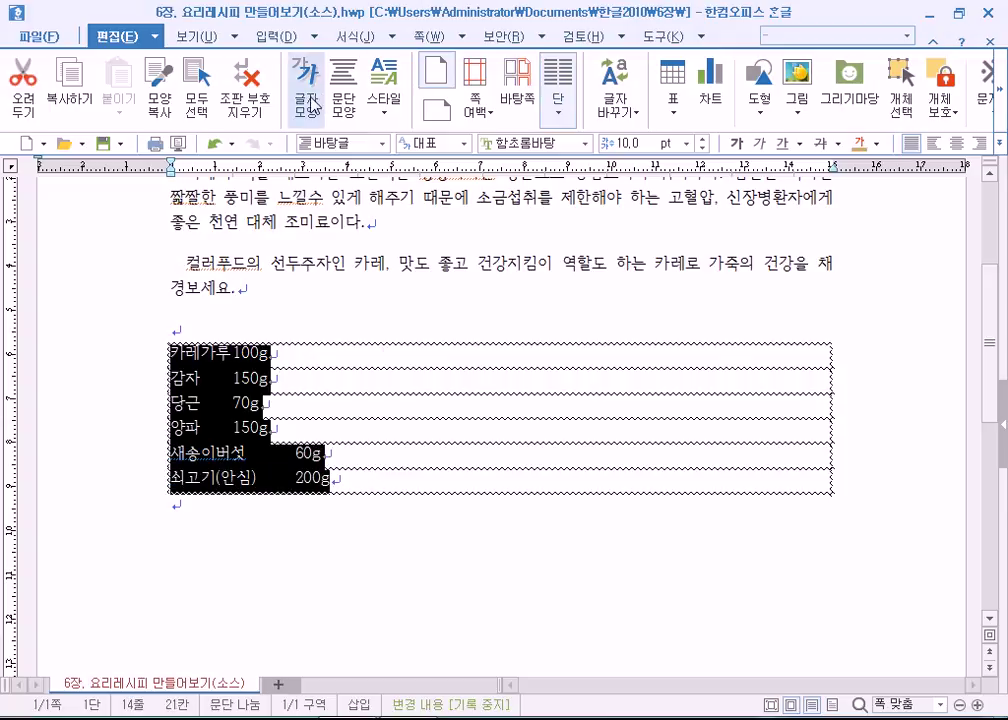
pyautogui.click(347, 103)
pyautogui.moveTo(563, 142); pyautogui.dragTo(597, 76)
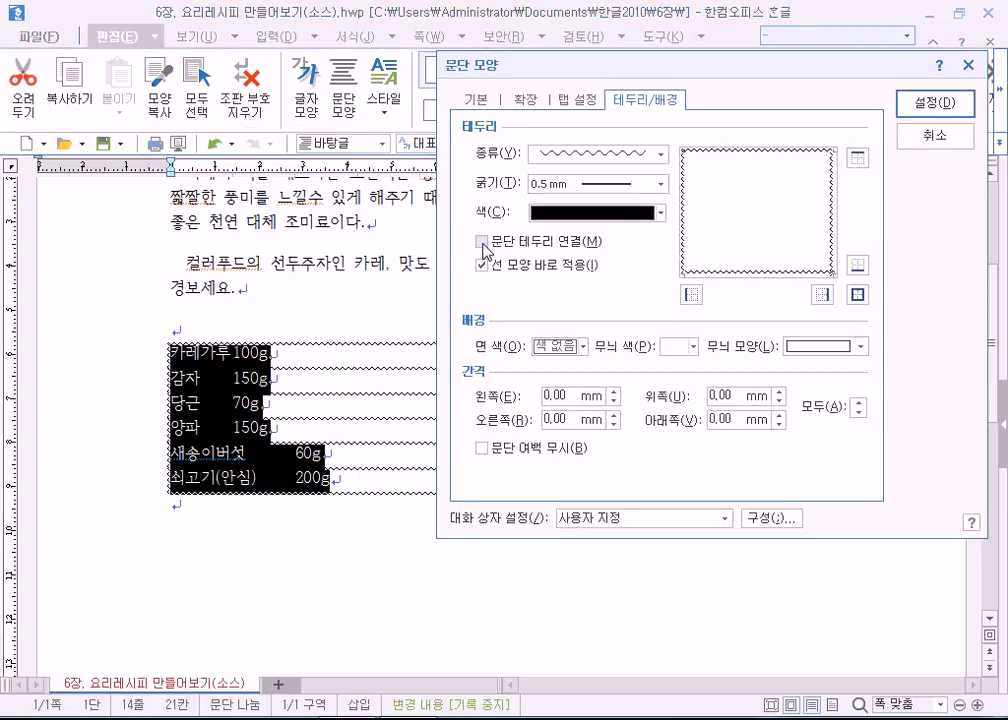
pyautogui.click(487, 245)
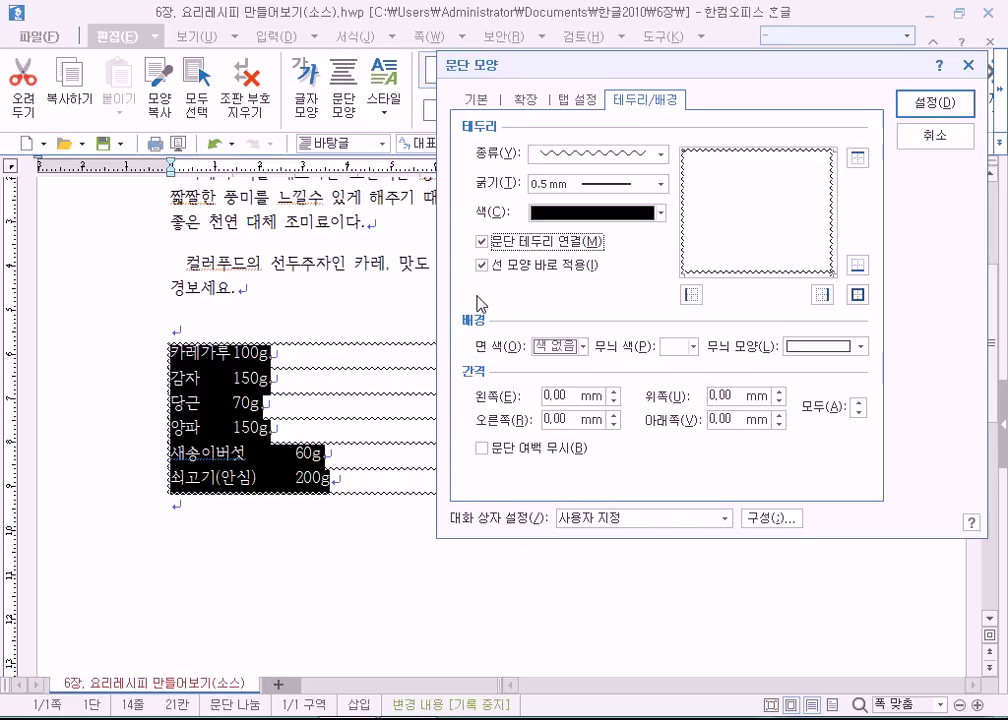
pyautogui.click(935, 103)
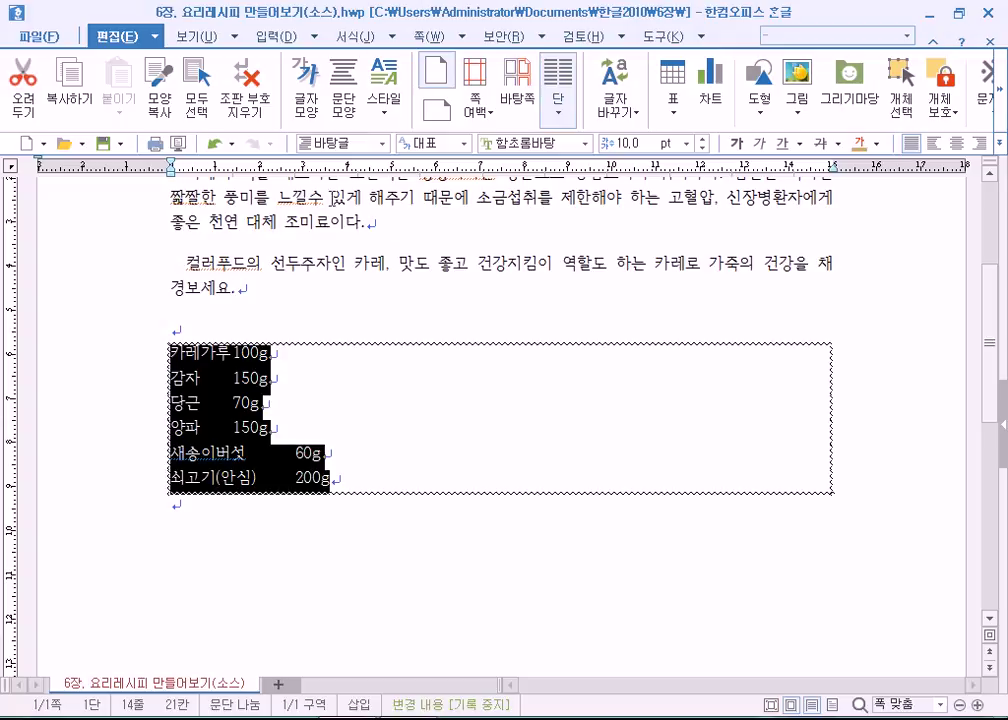
# Reopen the ingredient list's border settings, switch 문단 테두리 연결 off and back on, and apply the settings
pyautogui.click(343, 100)
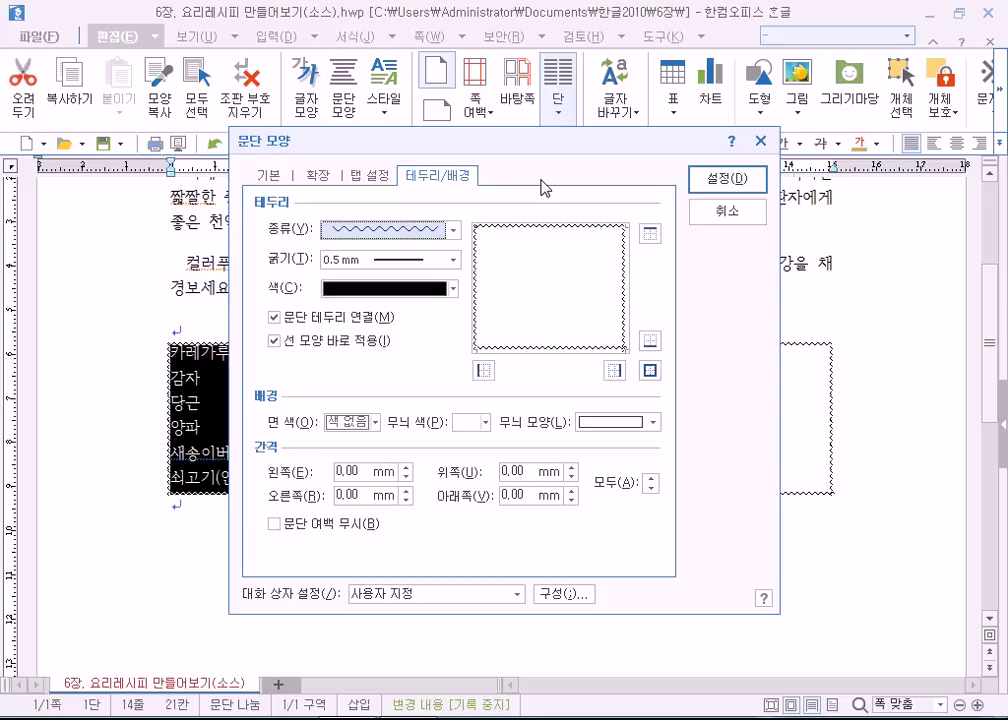
pyautogui.click(356, 319)
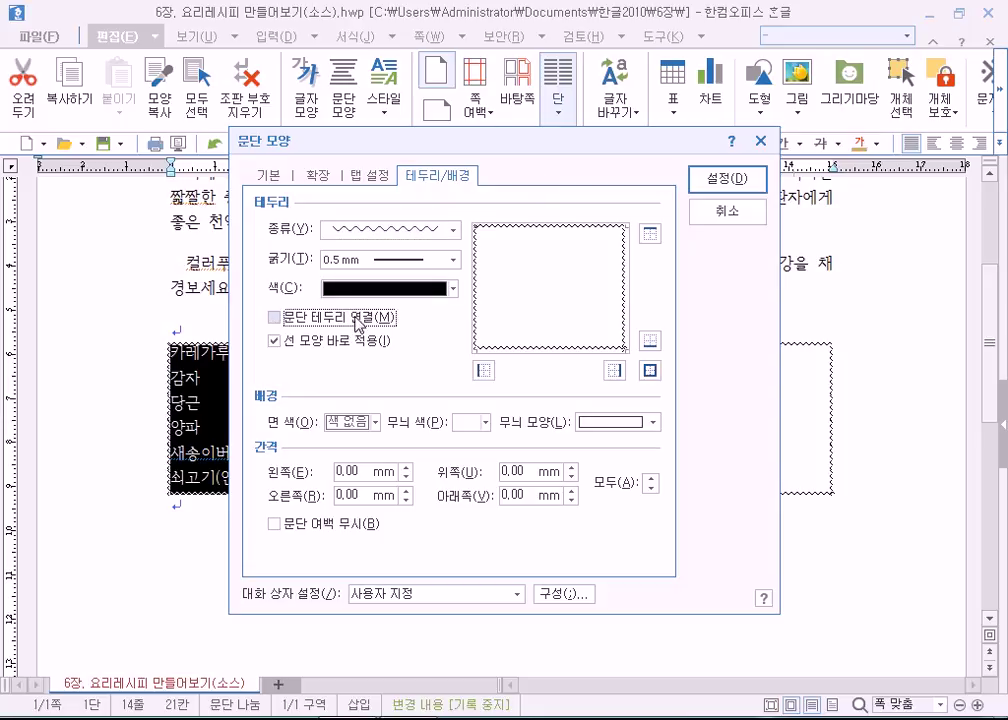
pyautogui.moveTo(300, 138); pyautogui.dragTo(502, 106)
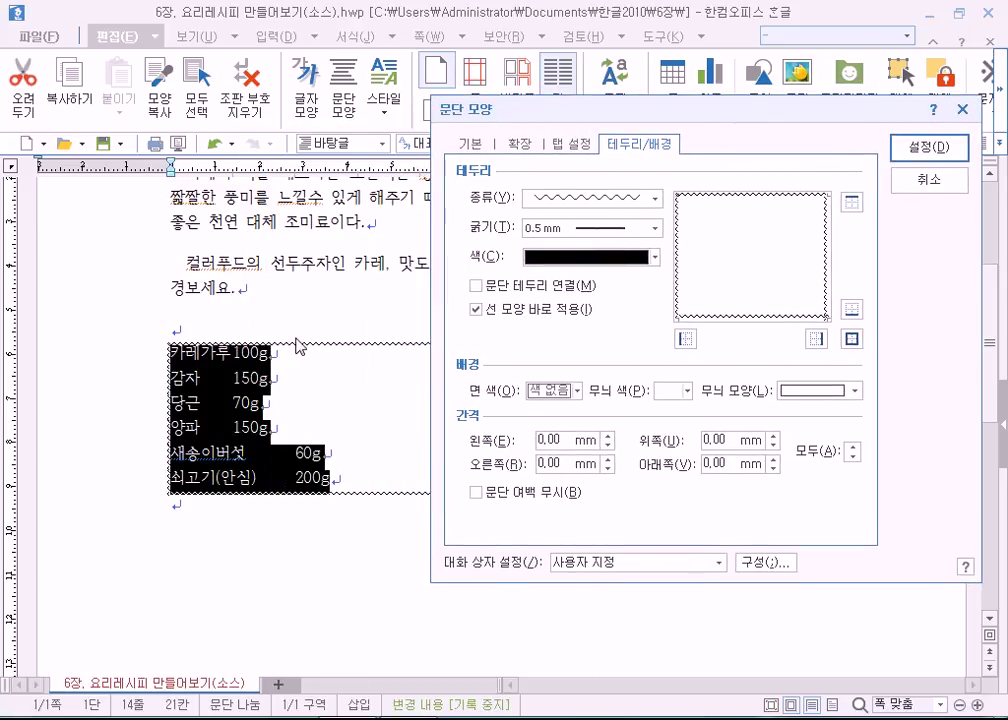
pyautogui.click(501, 293)
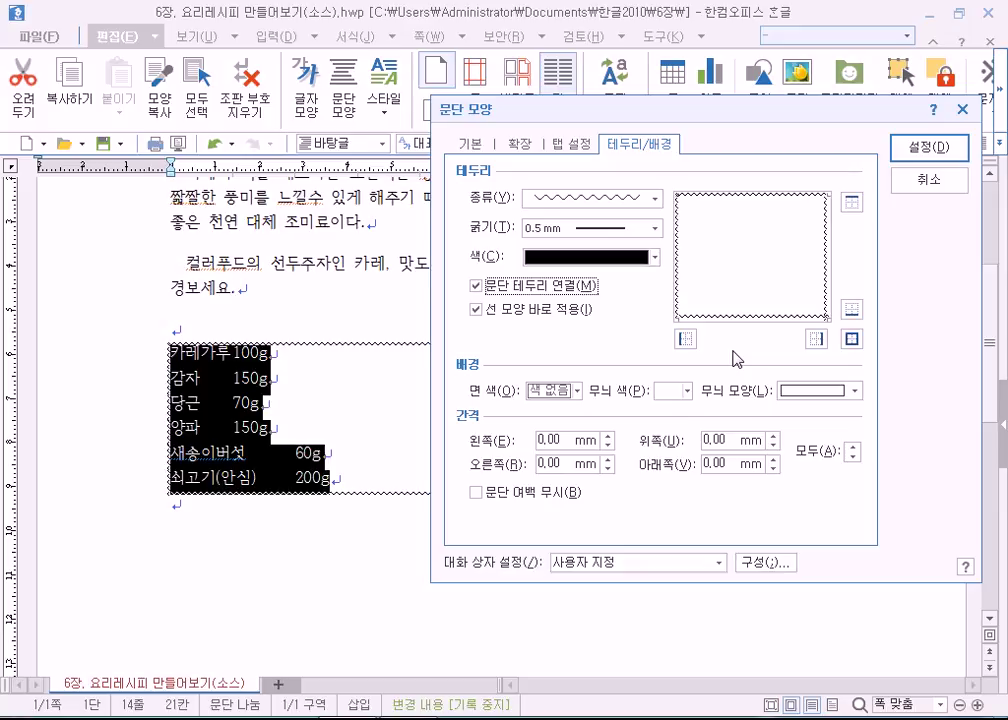
pyautogui.click(929, 147)
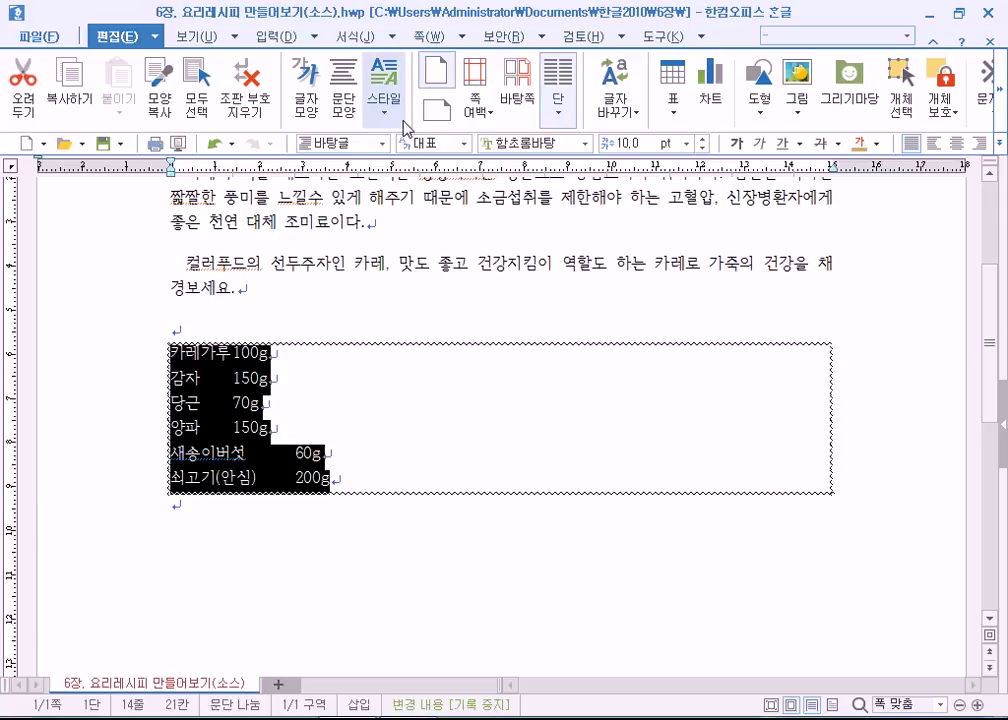
# Try a double wavy border line on all sides of the ingredient list and apply it
pyautogui.click(343, 90)
pyautogui.moveTo(466, 127); pyautogui.dragTo(606, 92)
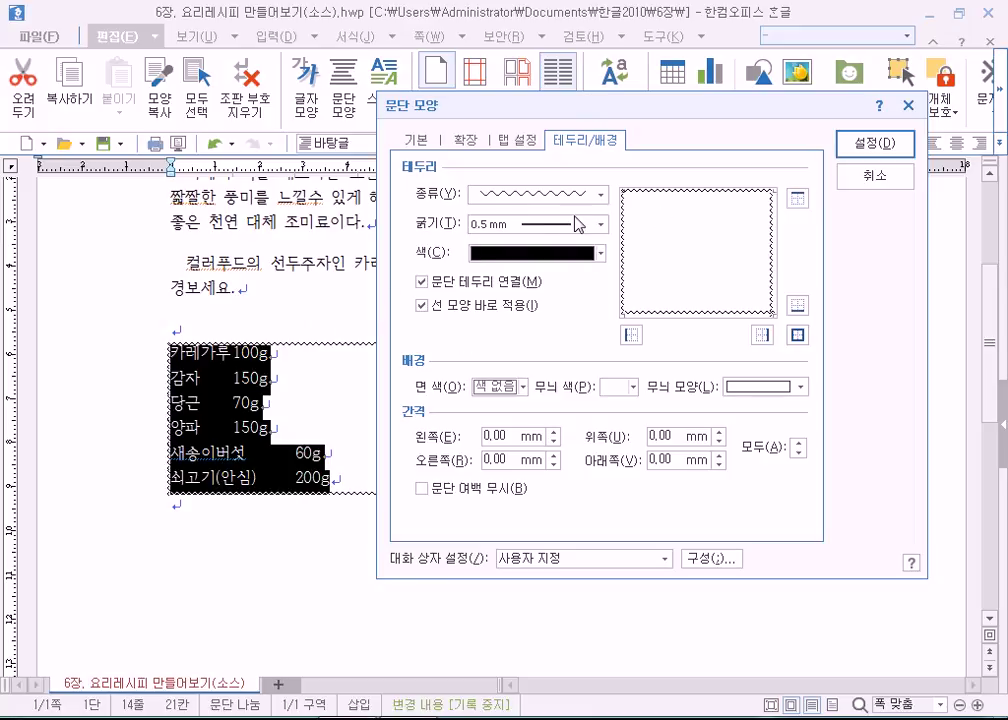
pyautogui.click(556, 197)
pyautogui.click(535, 372)
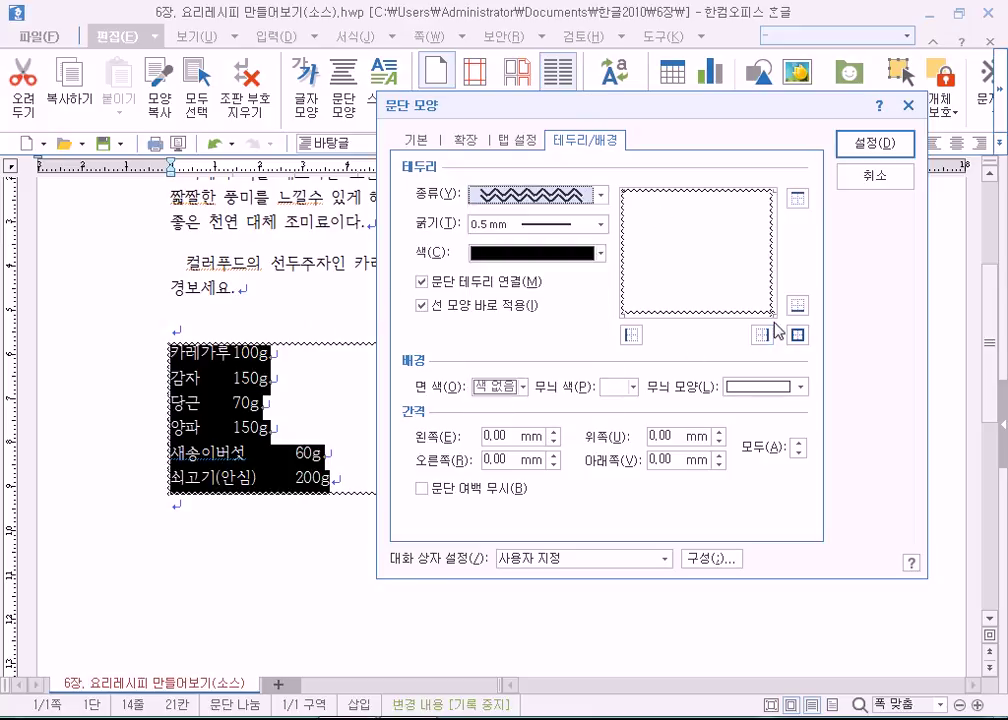
pyautogui.click(797, 336)
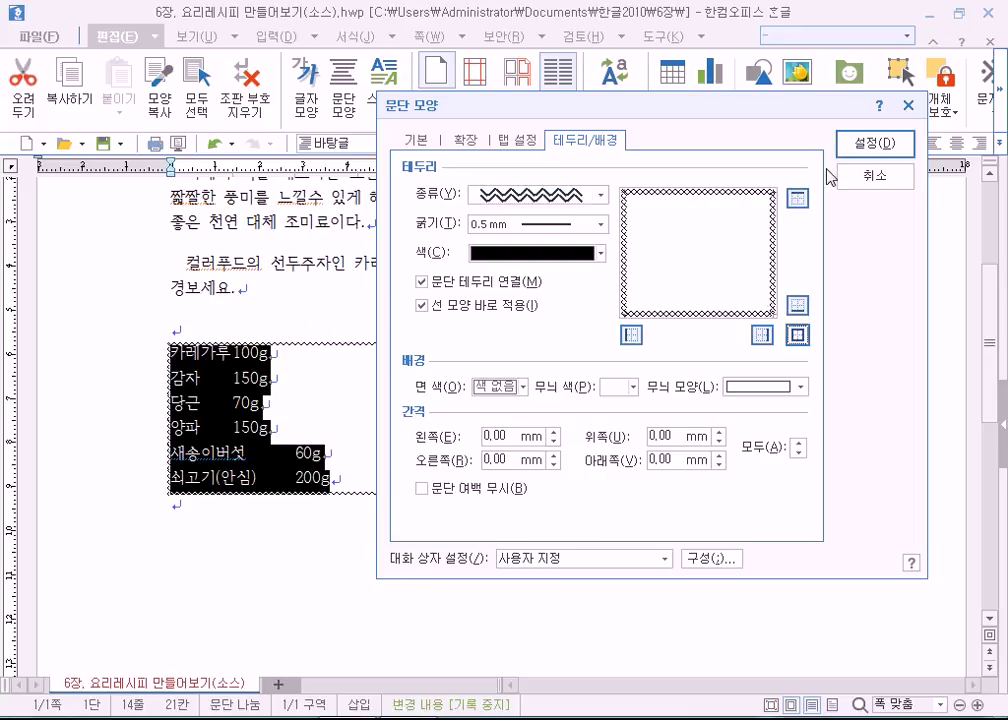
pyautogui.click(875, 146)
pyautogui.click(483, 562)
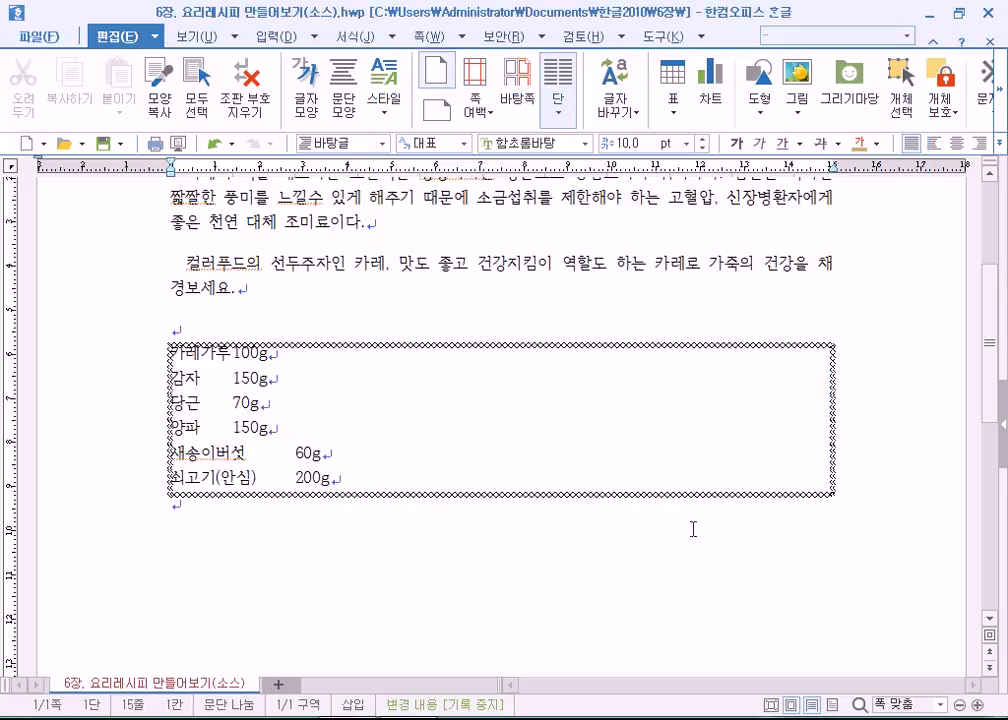
# Reselect the six ingredient lines and set a single wavy border line on all four sides in their paragraph shape settings
pyautogui.moveTo(170, 352); pyautogui.dragTo(385, 477)
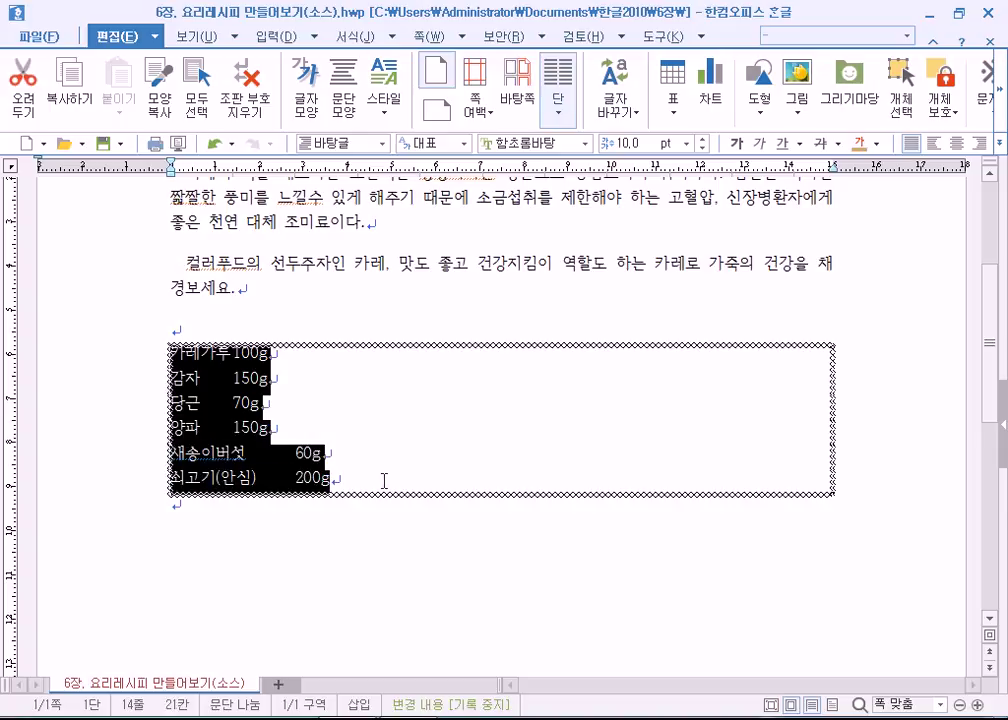
pyautogui.click(343, 95)
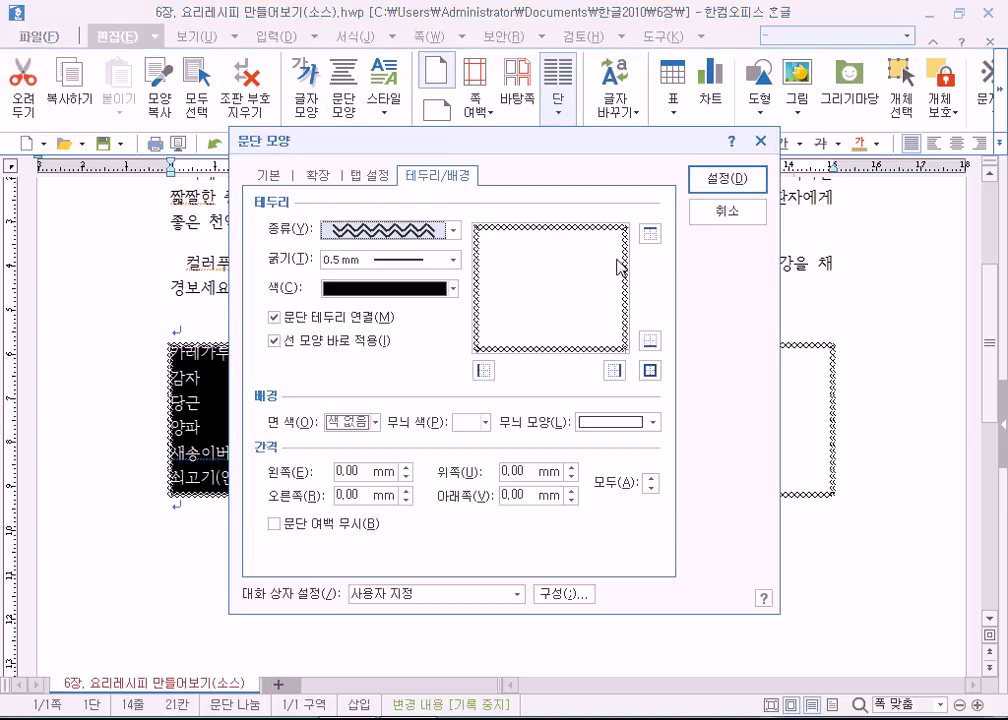
pyautogui.click(451, 231)
pyautogui.click(308, 326)
pyautogui.click(650, 370)
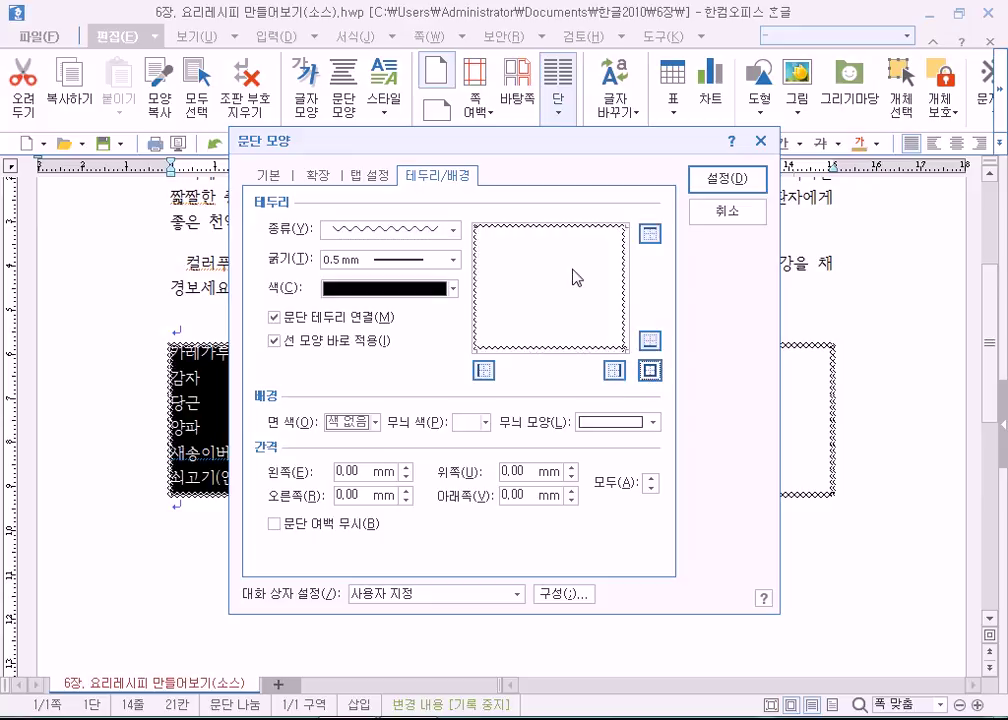
# Set the ingredient border colour to 진달래색 (RGB: 202,86,167), apply the settings and deselect the list
pyautogui.click(374, 290)
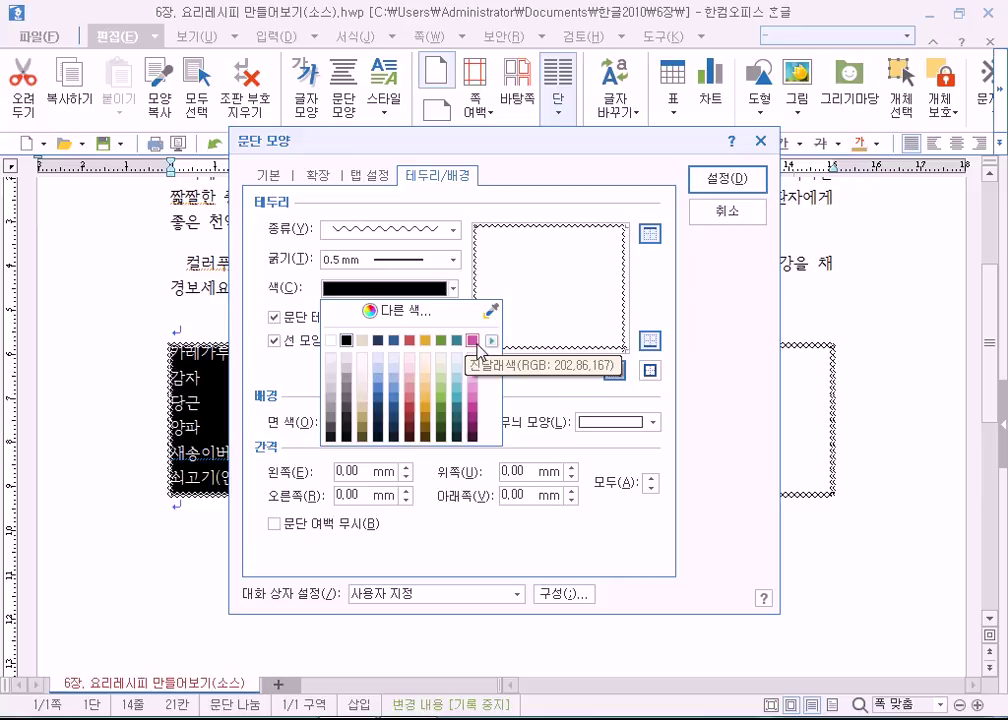
pyautogui.click(454, 288)
pyautogui.click(454, 288)
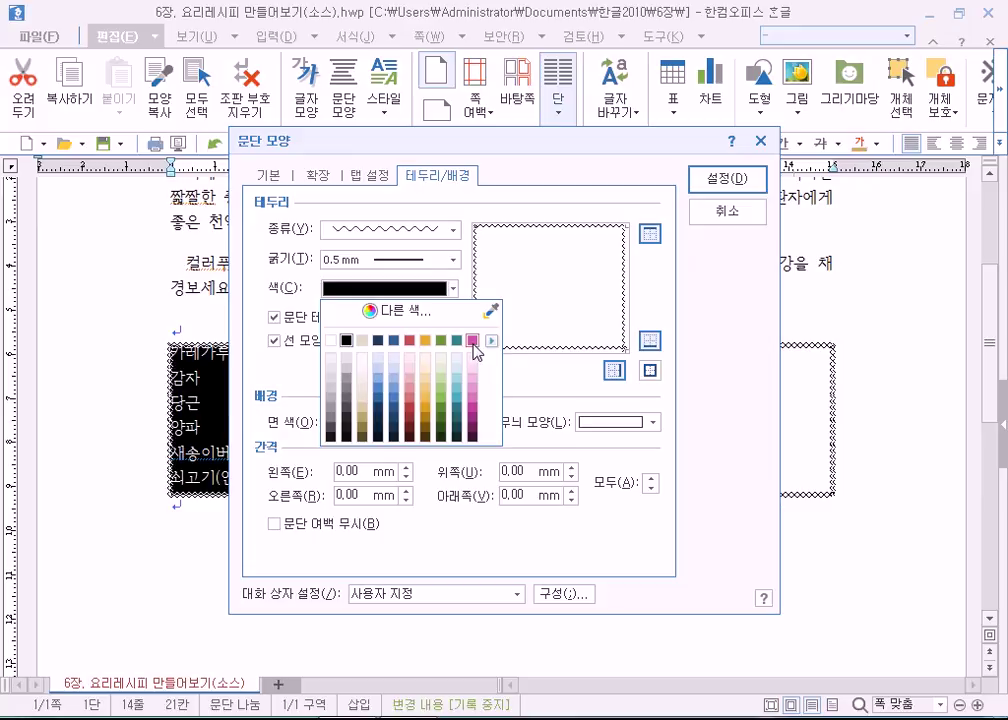
pyautogui.click(474, 341)
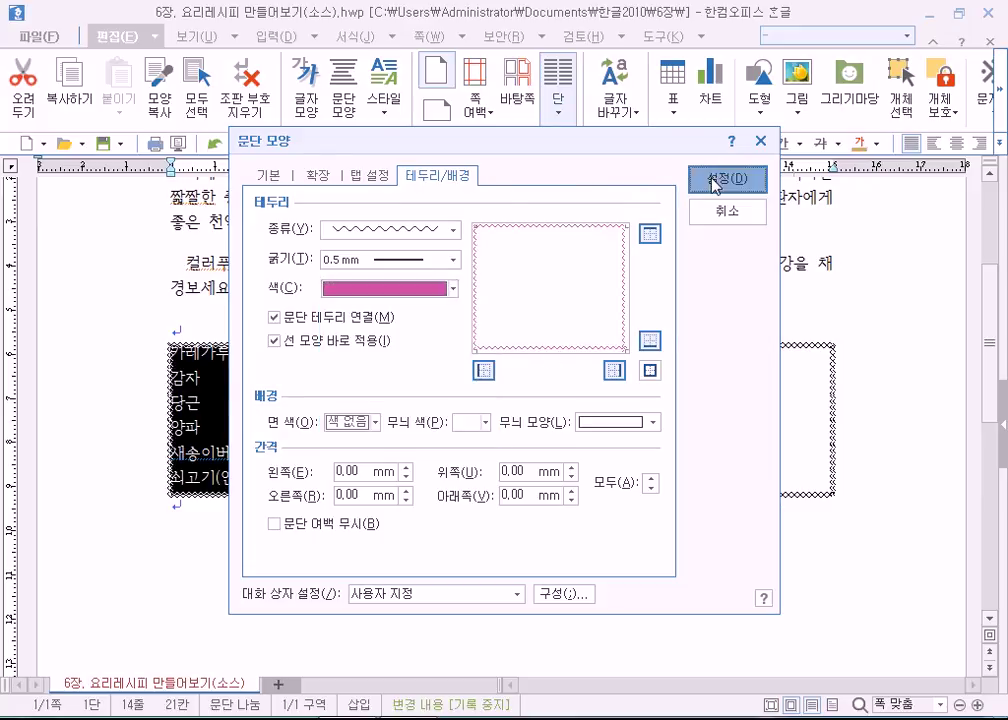
pyautogui.click(716, 180)
pyautogui.click(556, 389)
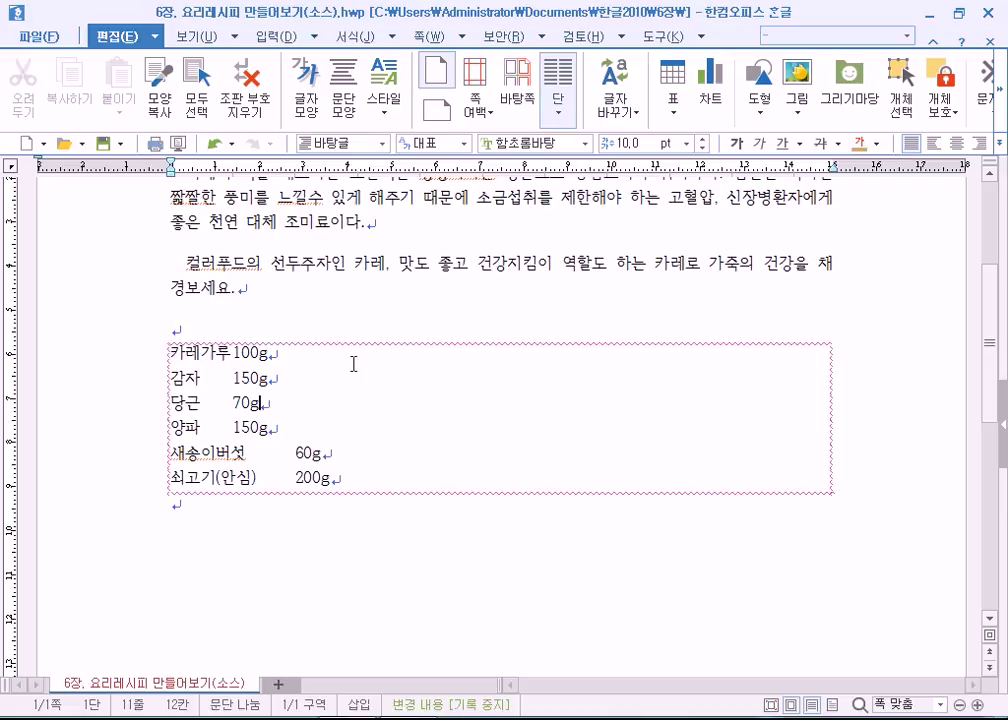
pyautogui.moveTo(170, 352); pyautogui.dragTo(338, 476)
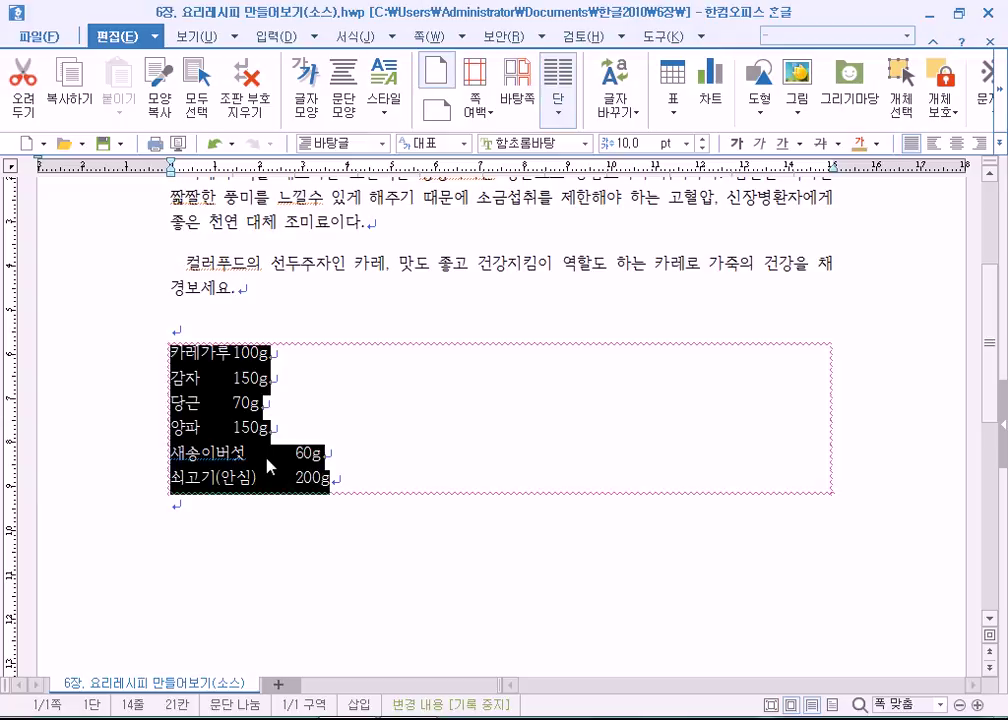
pyautogui.click(236, 353)
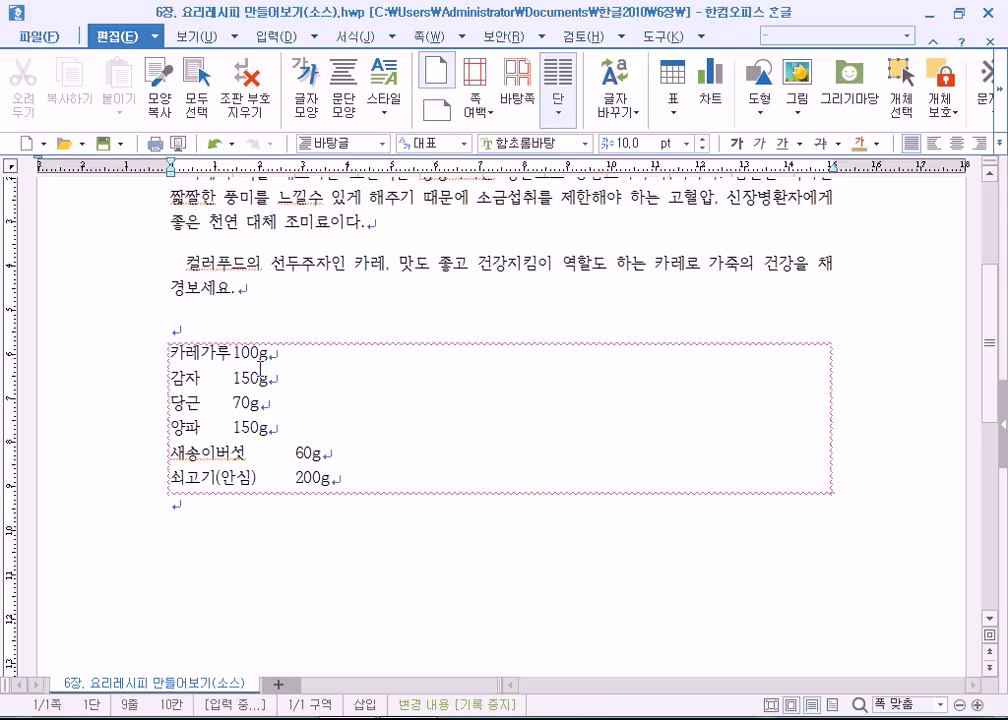
pyautogui.hotkey('shift', 'Left')
pyautogui.moveTo(244, 352); pyautogui.dragTo(277, 364)
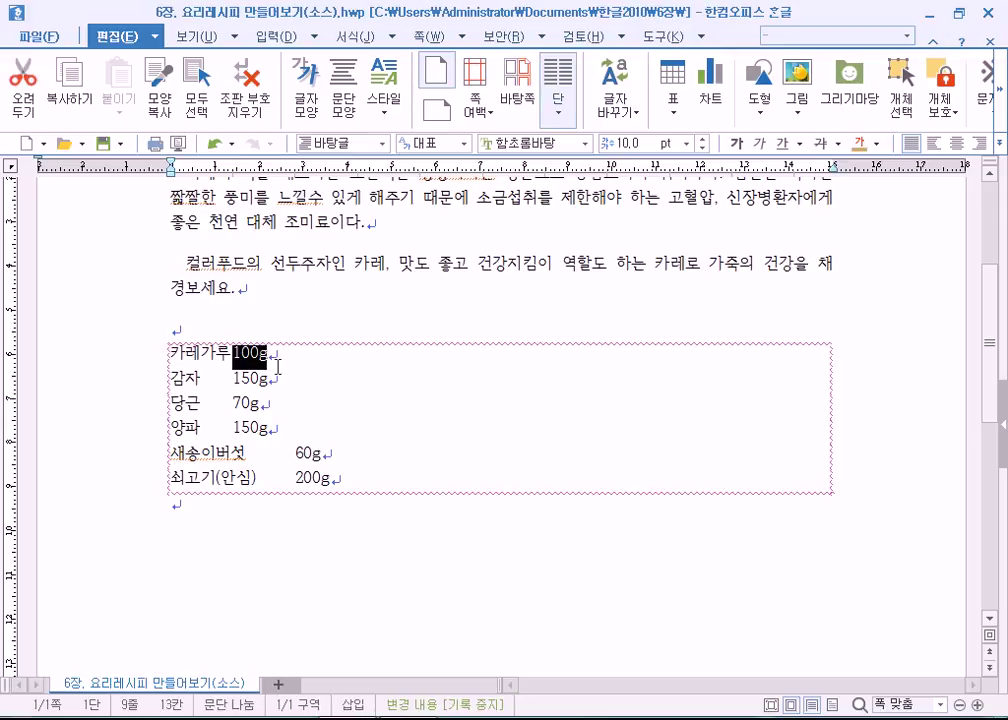
pyautogui.click(252, 378)
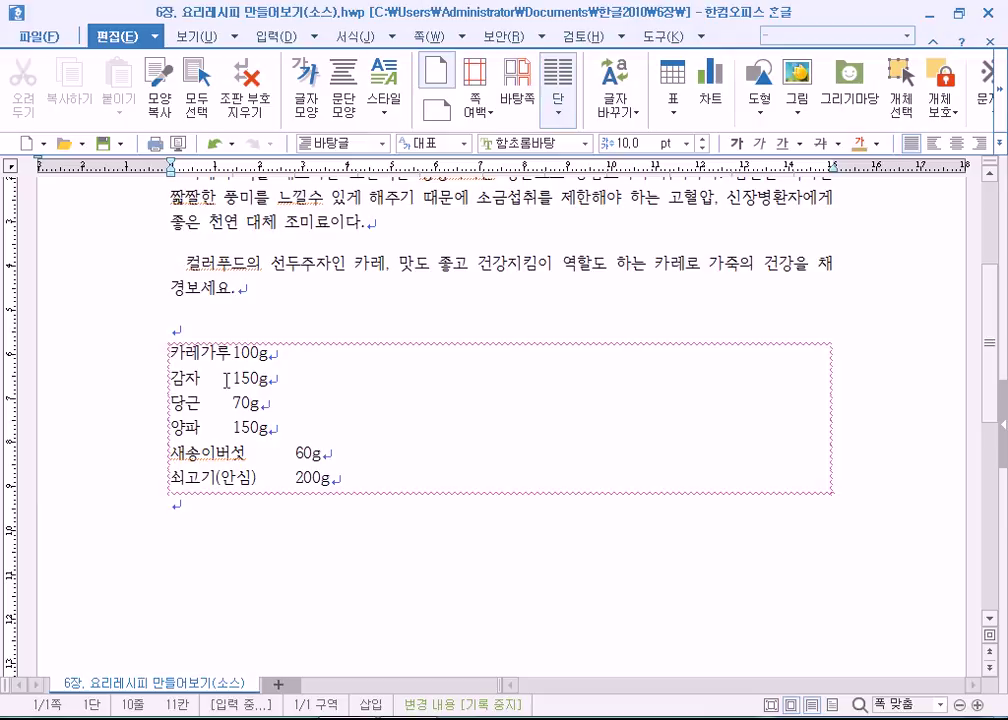
# Review the tab, basic and border settings of the six ingredient paragraphs, leaving the dialog without applying anything
pyautogui.moveTo(173, 352); pyautogui.dragTo(368, 477)
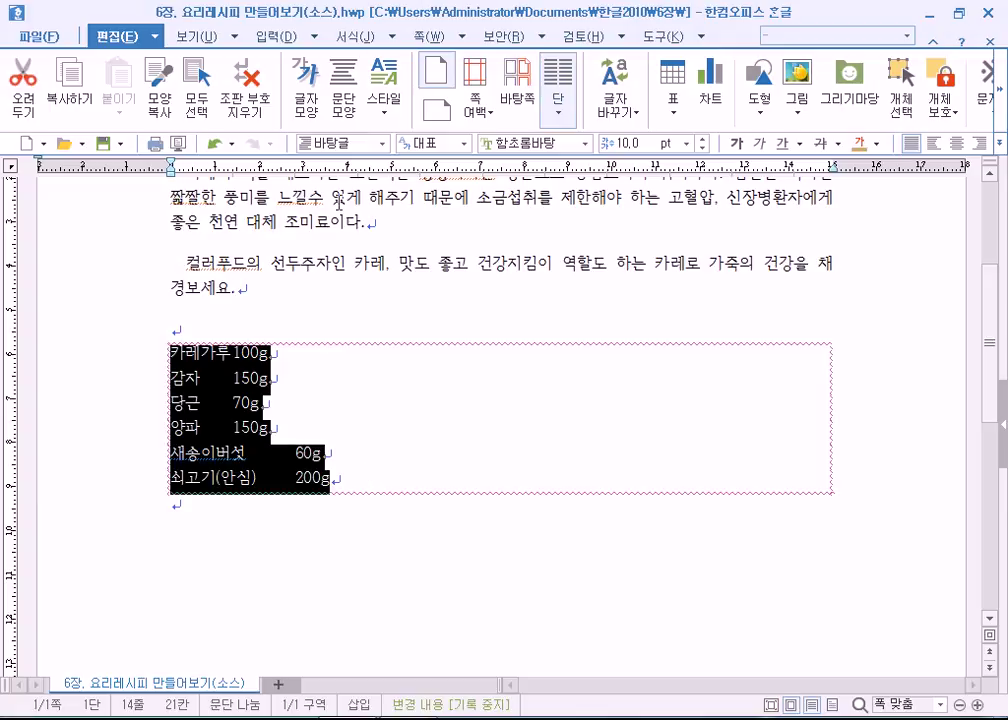
pyautogui.click(355, 99)
pyautogui.click(367, 177)
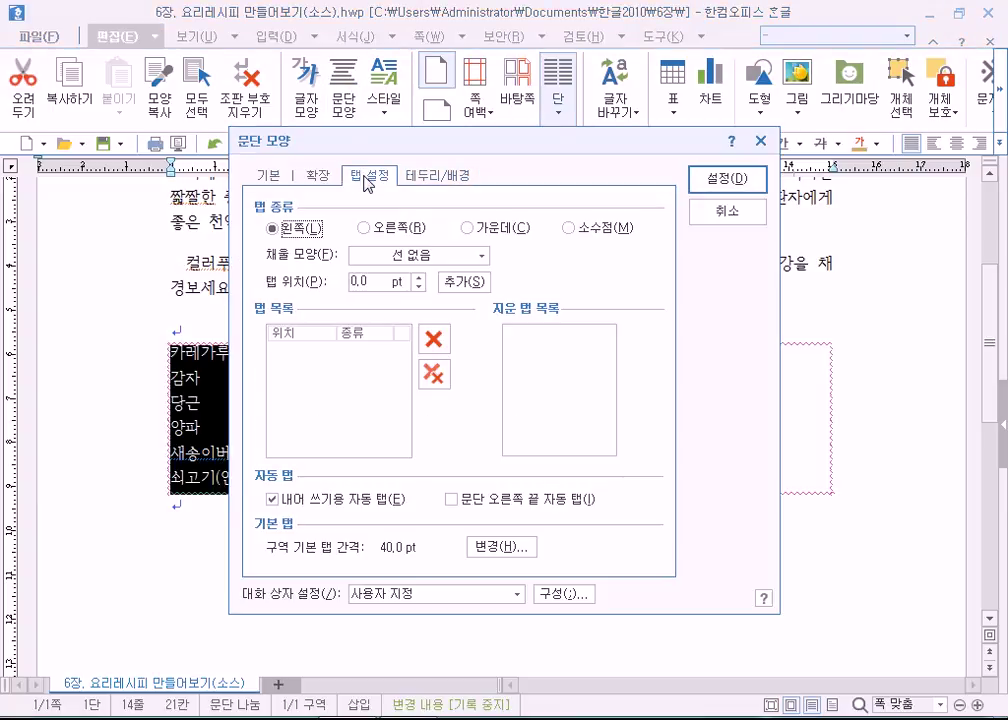
pyautogui.moveTo(283, 135); pyautogui.dragTo(495, 122)
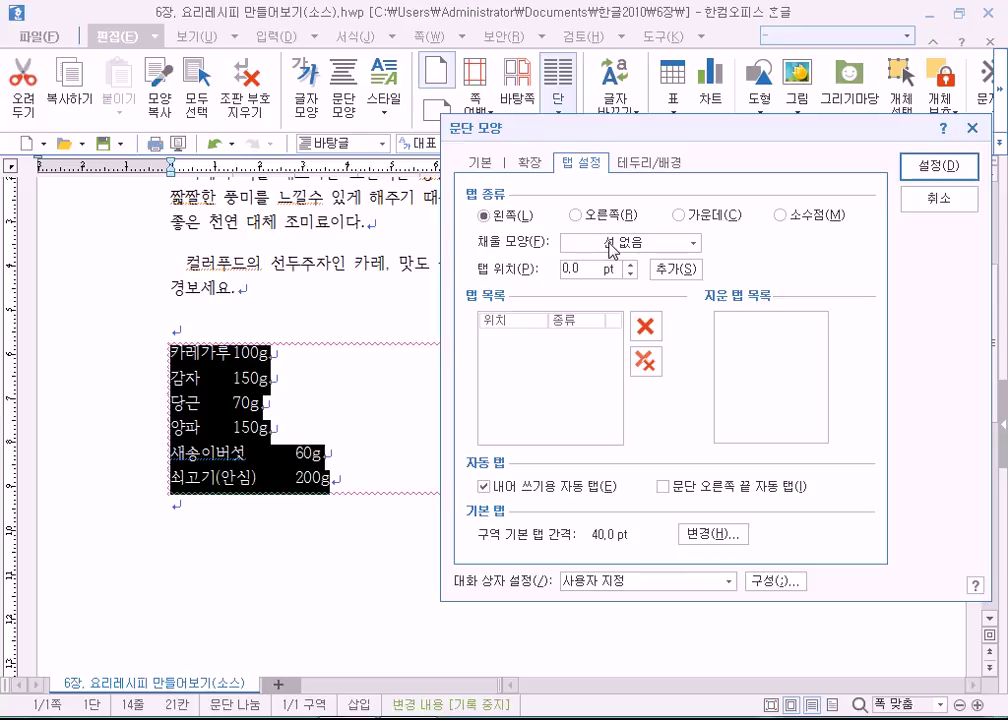
pyautogui.moveTo(444, 121); pyautogui.dragTo(407, 118)
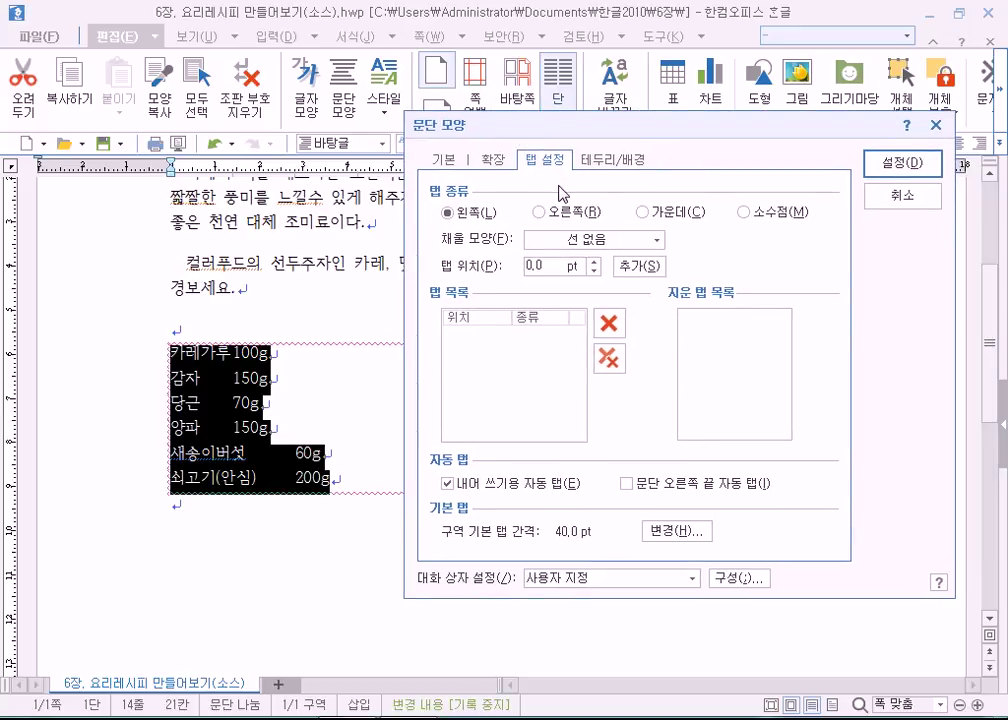
pyautogui.click(619, 162)
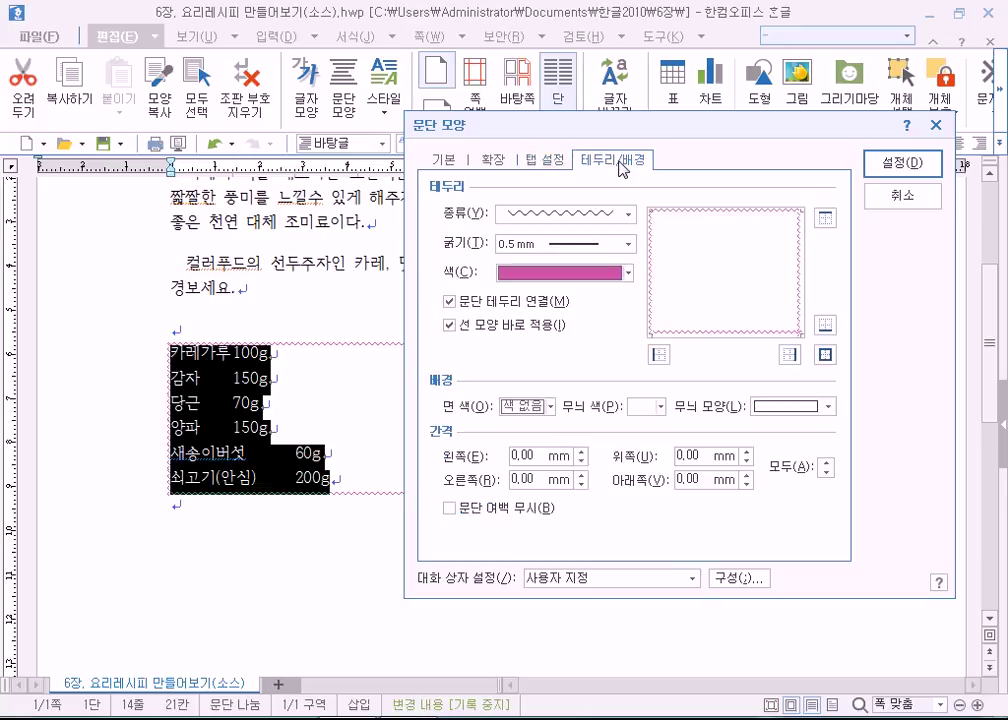
pyautogui.click(445, 160)
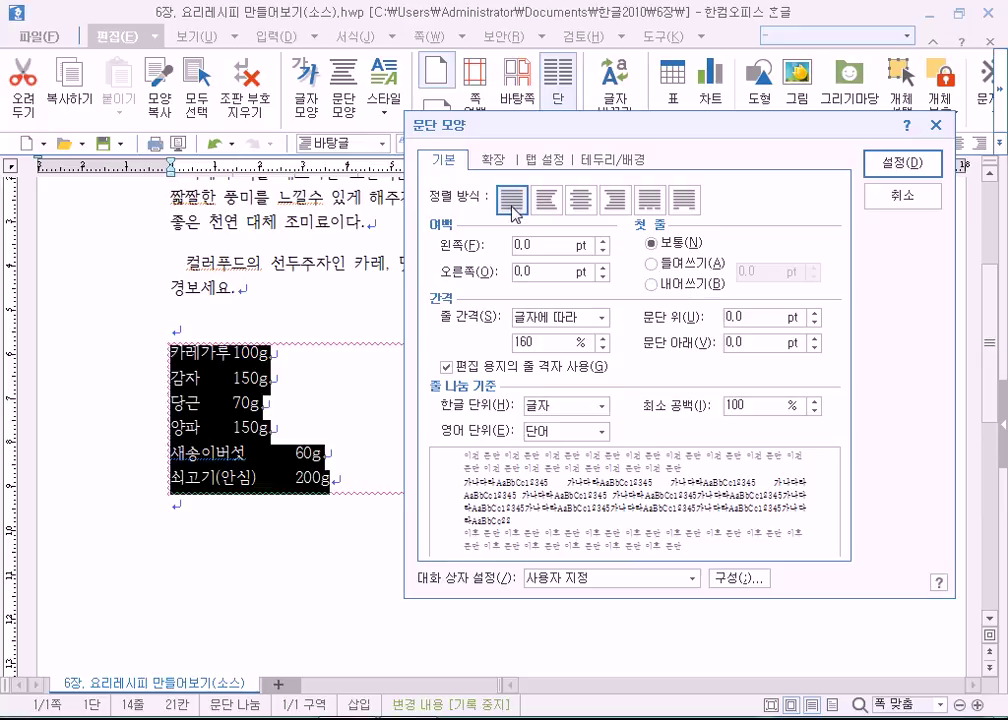
pyautogui.click(544, 160)
pyautogui.click(613, 159)
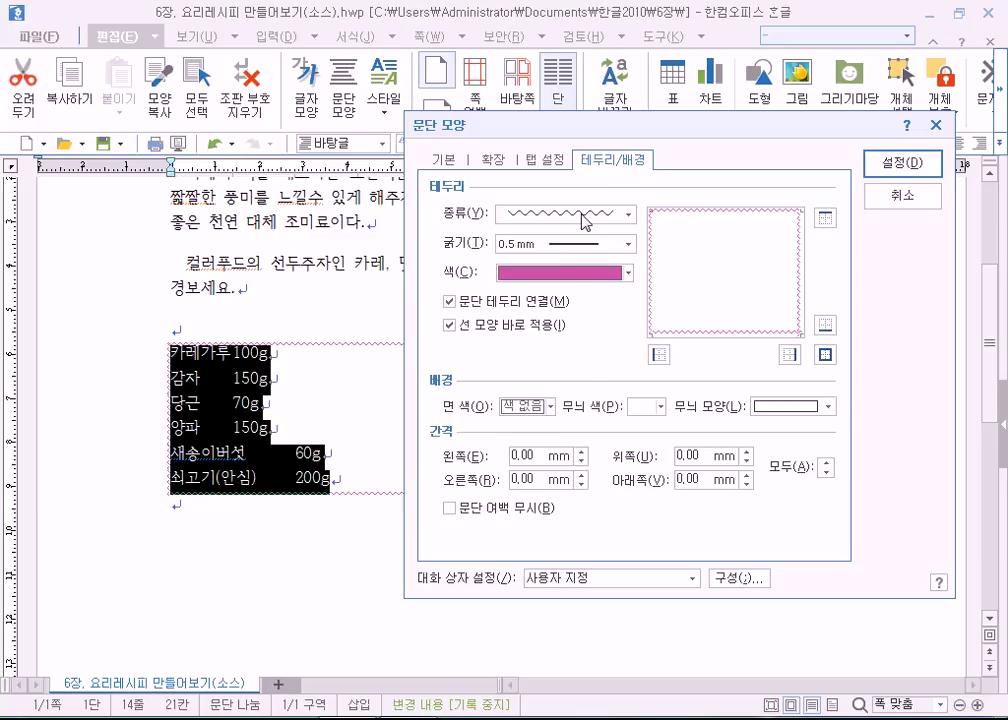
pyautogui.click(545, 161)
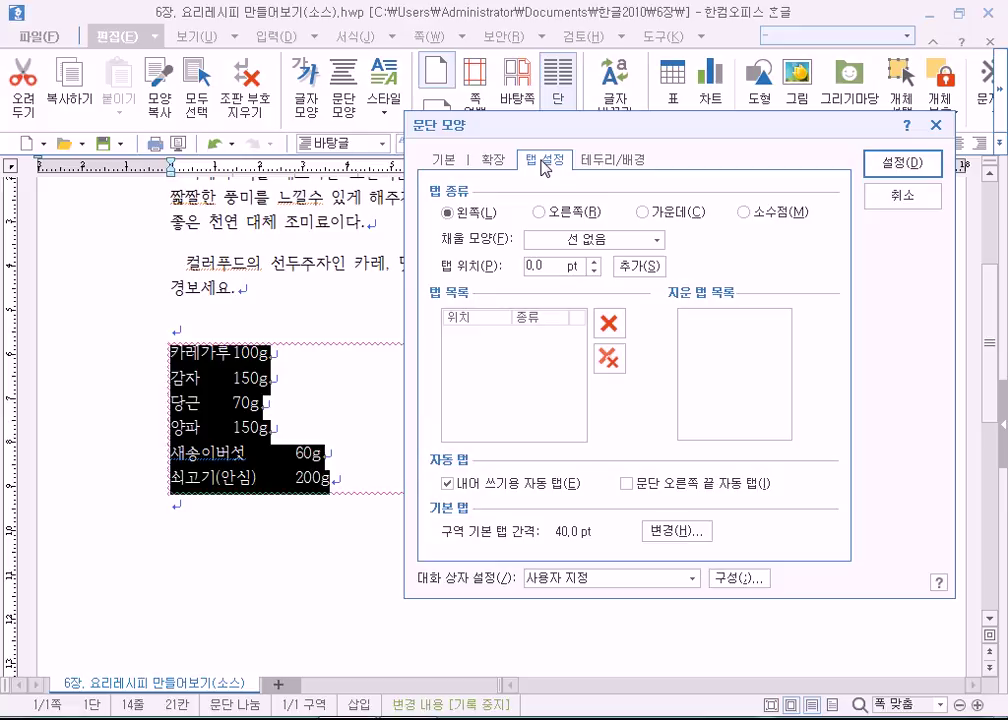
pyautogui.click(902, 195)
pyautogui.click(317, 550)
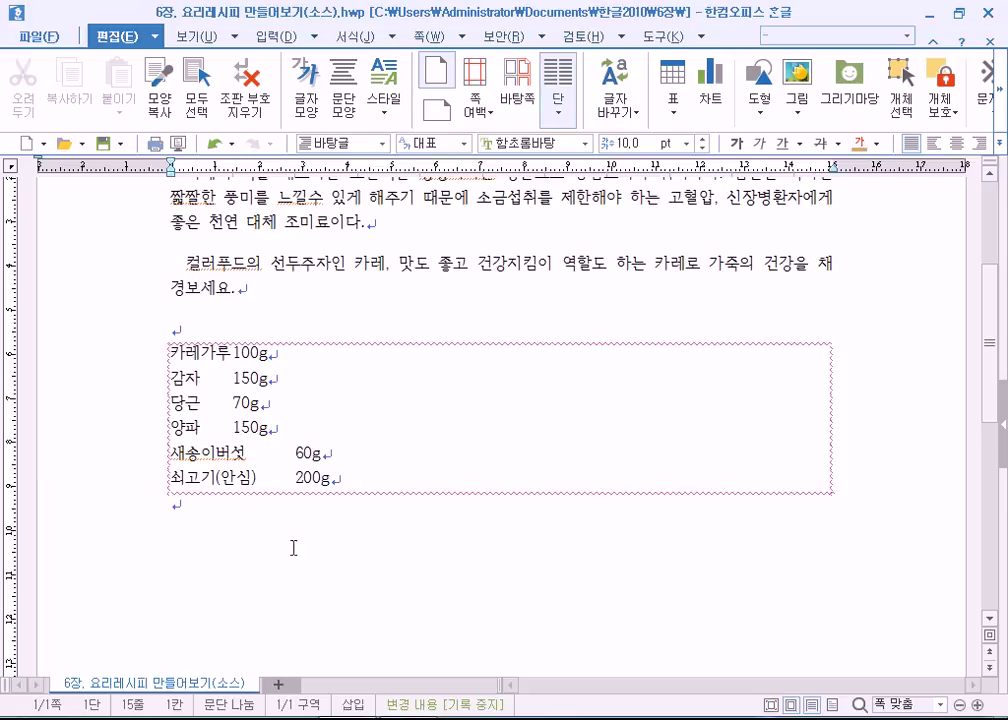
# Switch to a new, empty Notepad (메모장) window and maximize it
pyautogui.press('super')
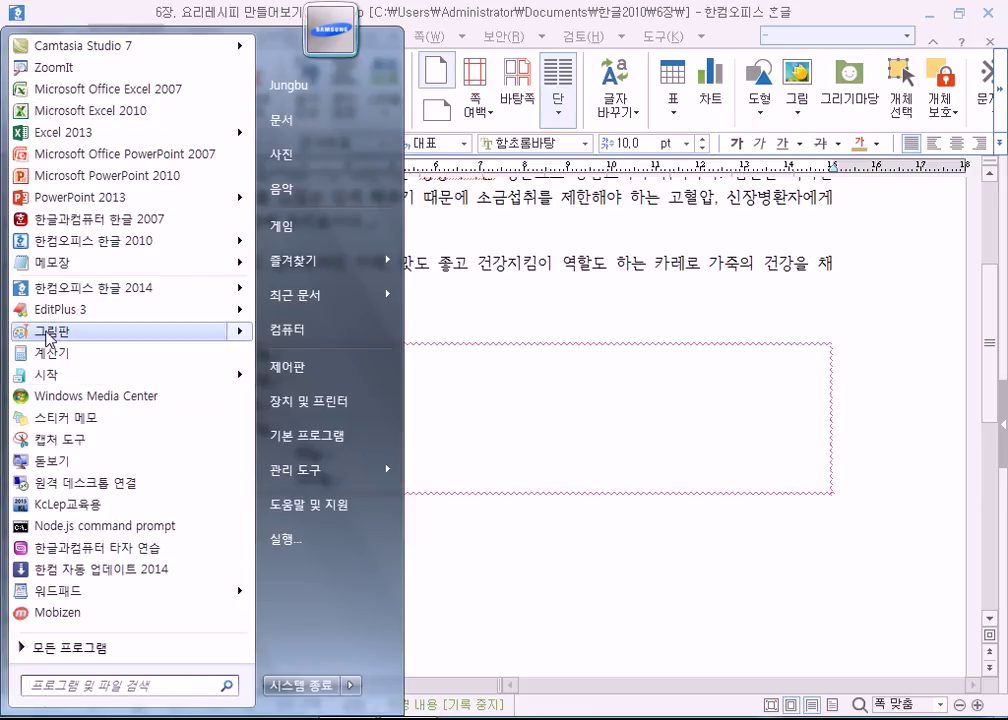
pyautogui.moveTo(58, 264); pyautogui.dragTo(60, 355)
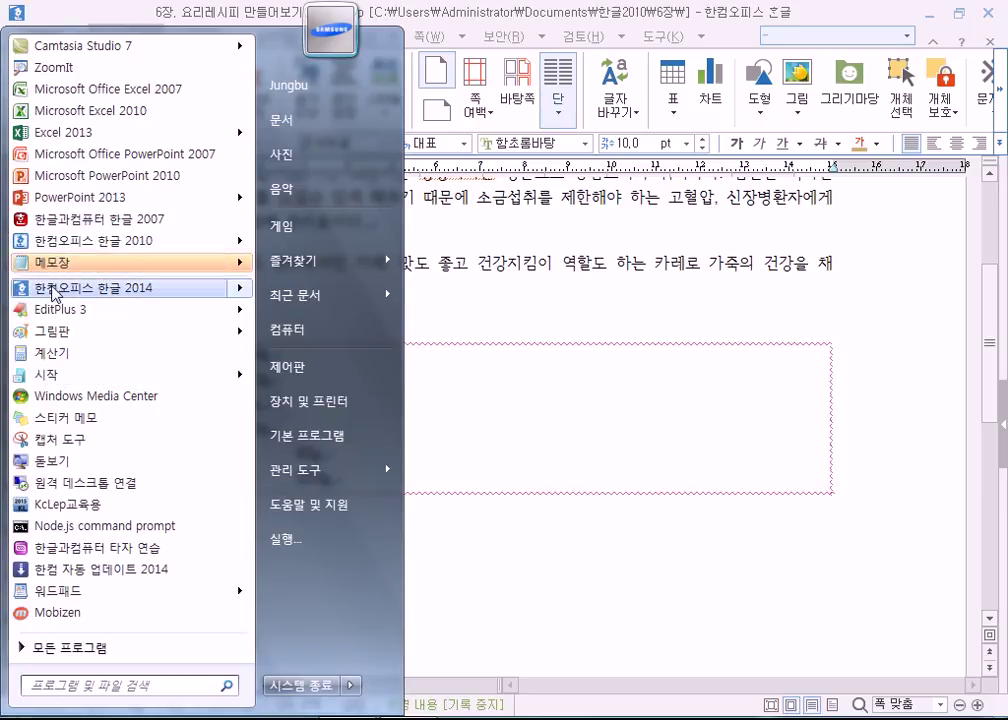
pyautogui.click(55, 265)
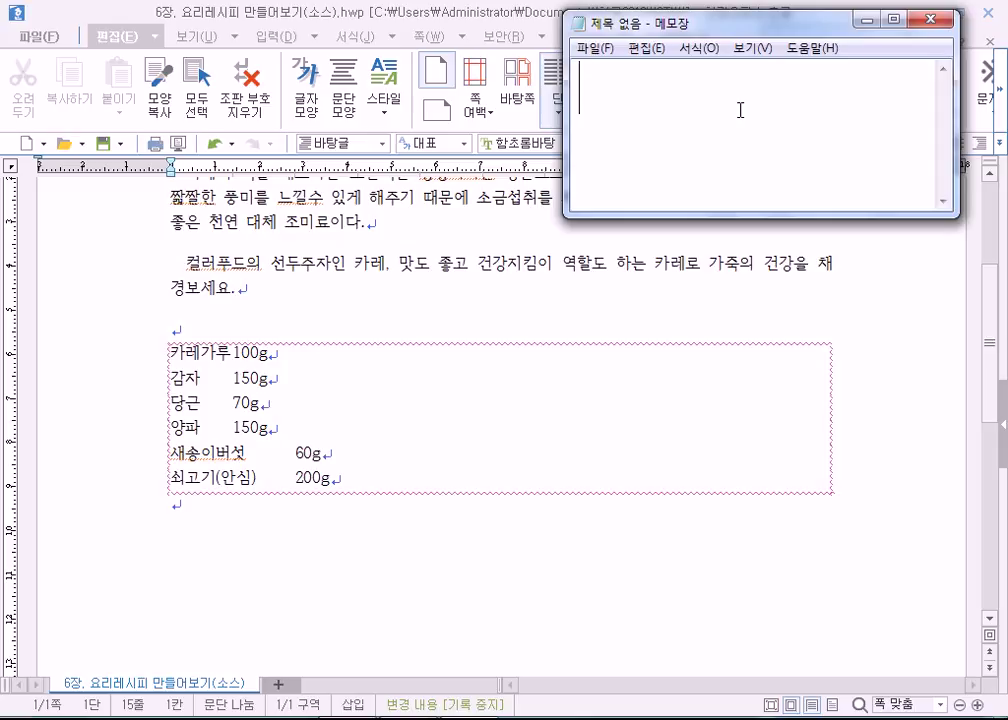
pyautogui.doubleClick(698, 25)
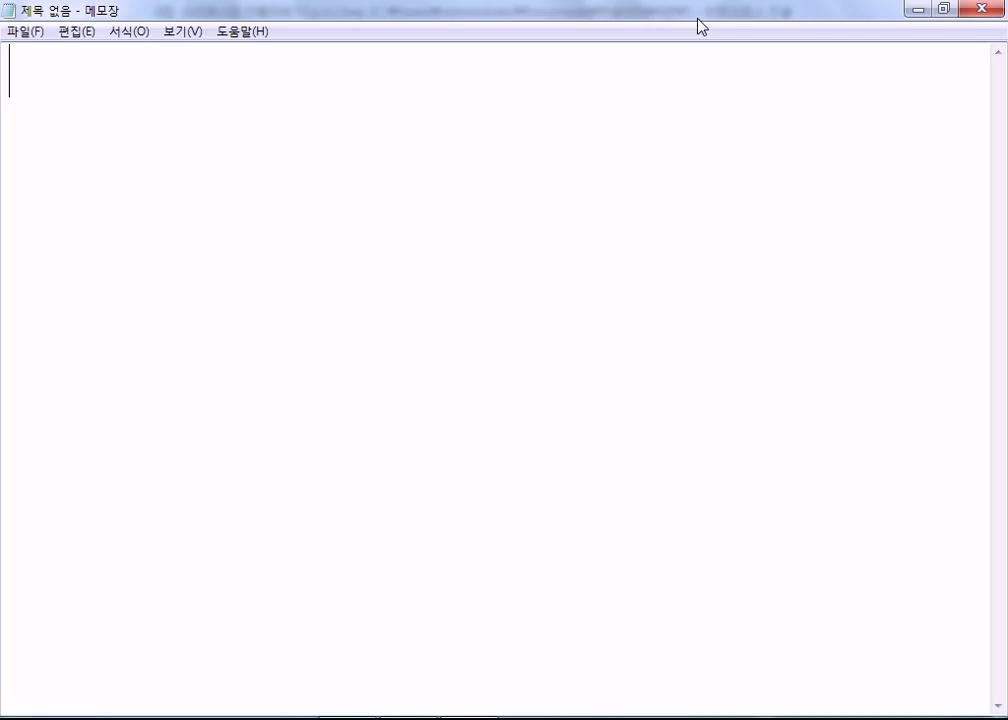
# Enter a tab-separated heading row with 이름, 국어, 수학 and 영어, ending with a line break
pyautogui.write('이름')
pyautogui.press('Tab')
pyautogui.write('ㄱ국어')
pyautogui.press('Tab')
pyautogui.write('수하ㄱ')
pyautogui.press('Tab')
pyautogui.write('영어')
pyautogui.press('Return')
# Enter a second tab-separated row with a sample student's name and the scores 90, 80 and 70
pyautogui.write('홍길동')
pyautogui.press('Tab')
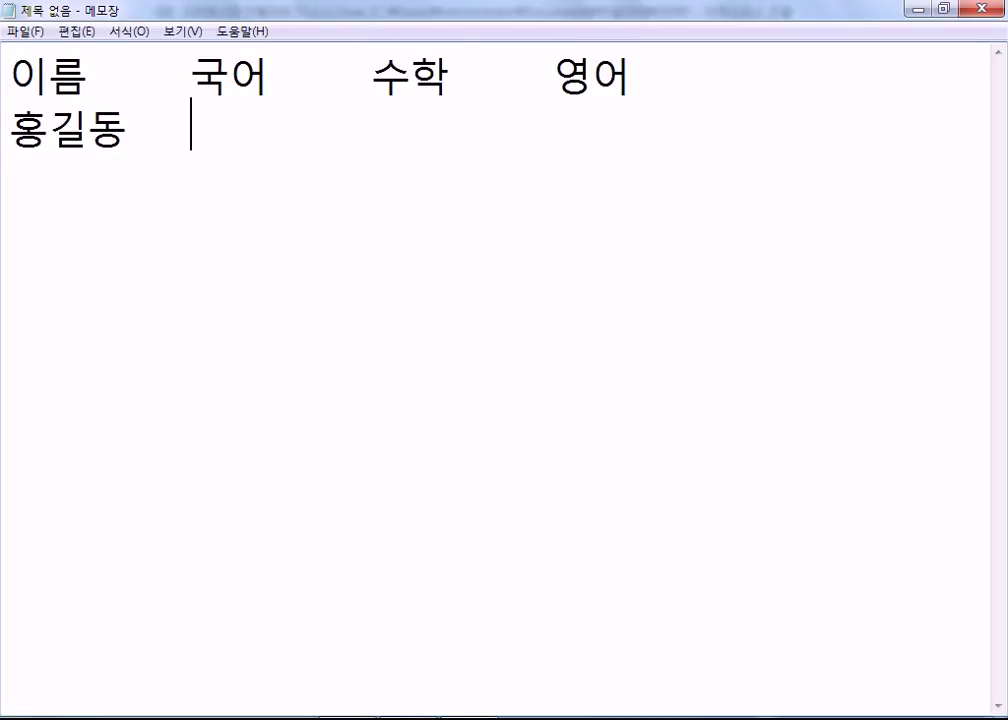
pyautogui.write('90')
pyautogui.press('Tab')
pyautogui.write('80')
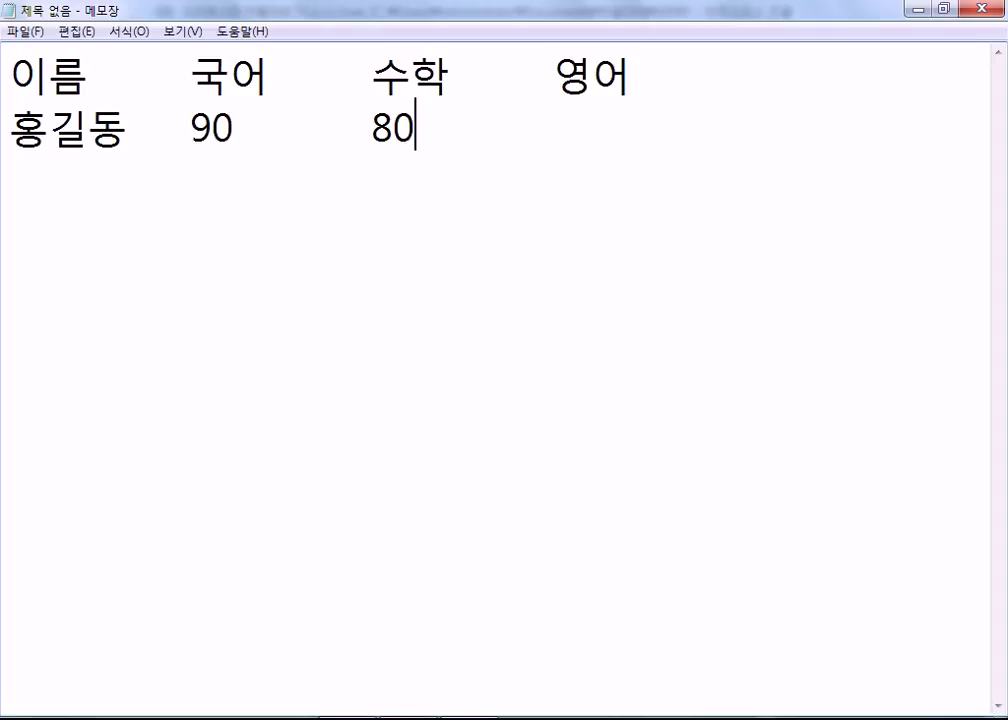
pyautogui.press('Tab')
pyautogui.write('70')
pyautogui.press('Return')
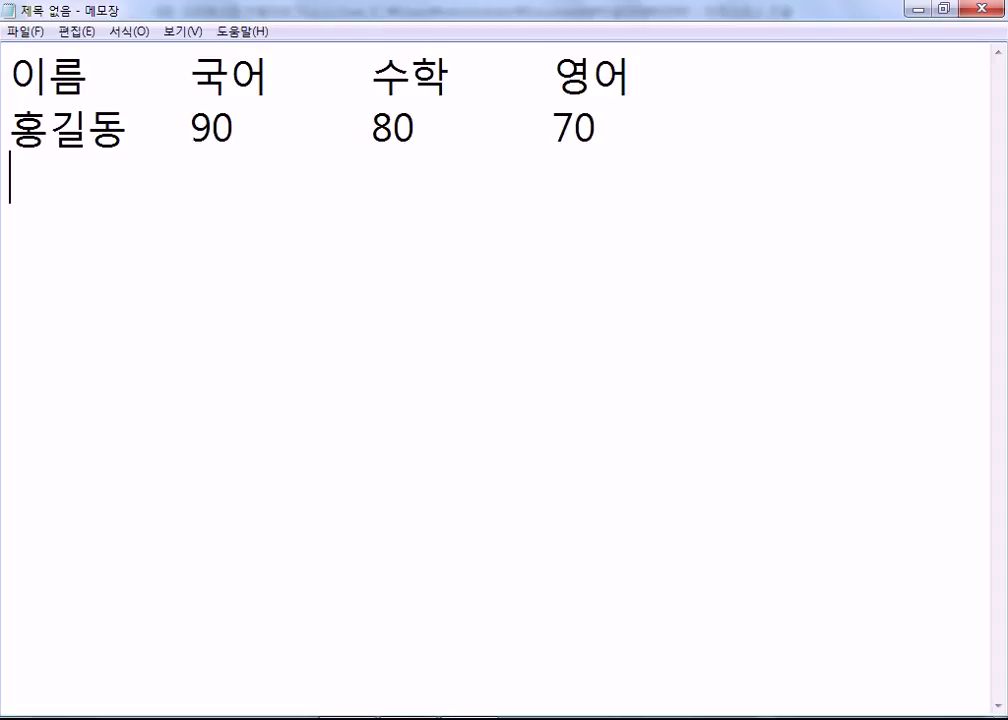
# Highlight several tab gaps between the score columns, and close Notepad without saving the text
pyautogui.moveTo(130, 130); pyautogui.dragTo(190, 130)
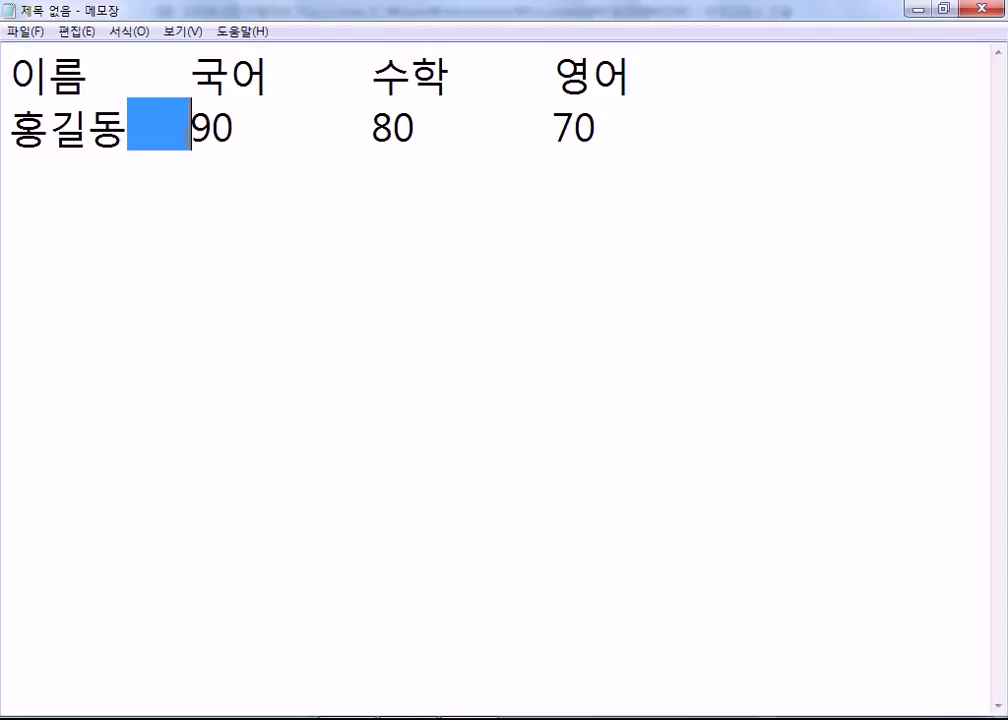
pyautogui.doubleClick(288, 128)
pyautogui.doubleClick(530, 128)
pyautogui.doubleClick(470, 82)
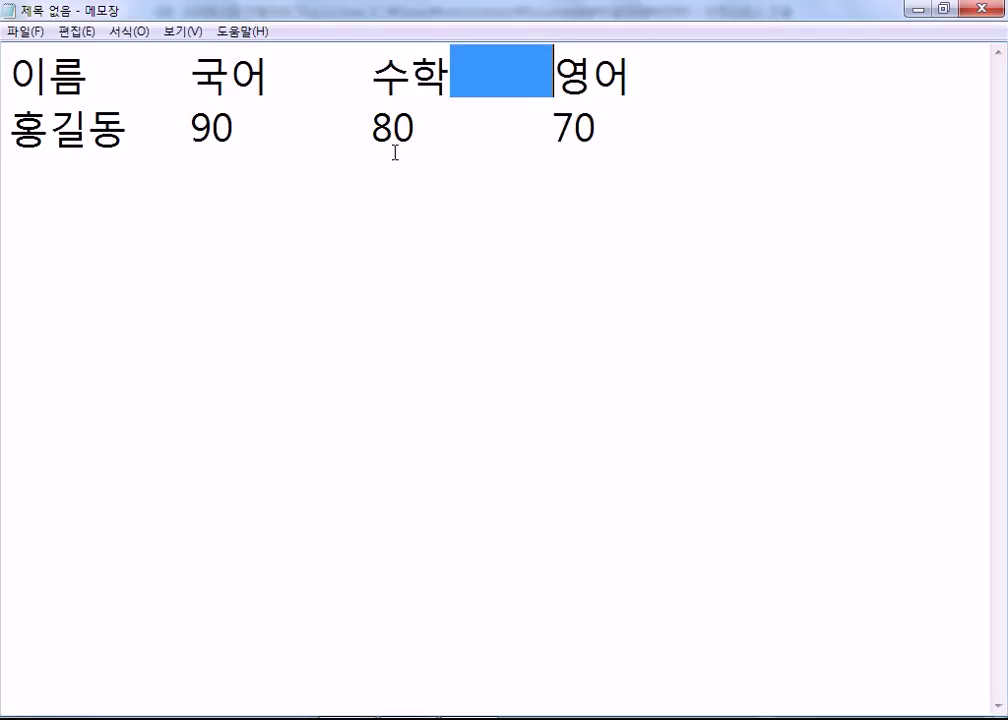
pyautogui.click(983, 12)
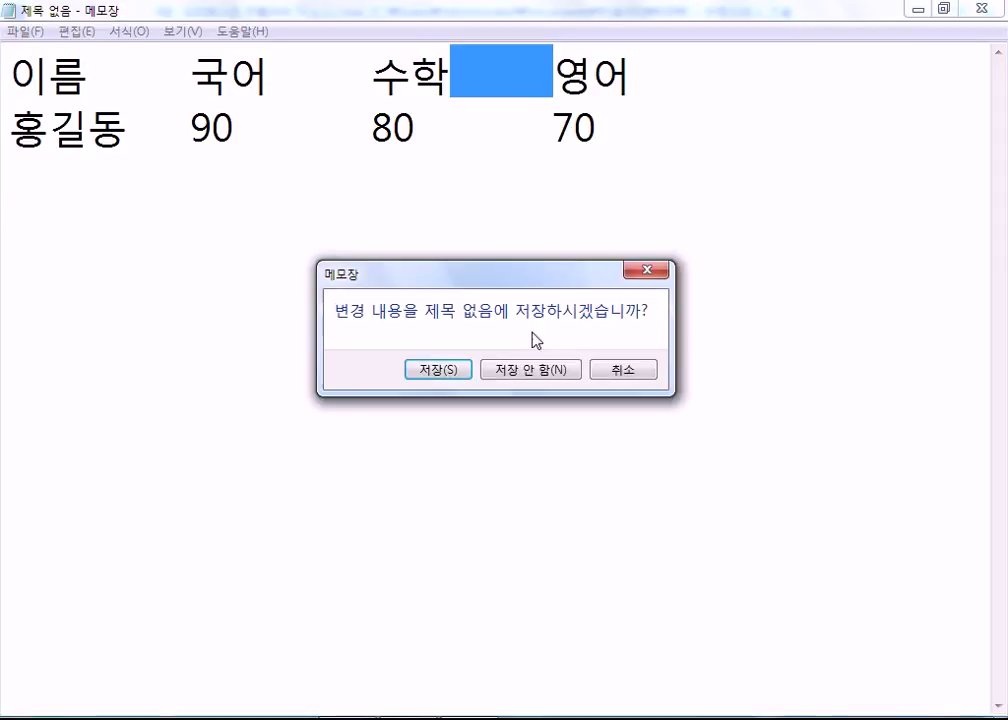
pyautogui.click(527, 372)
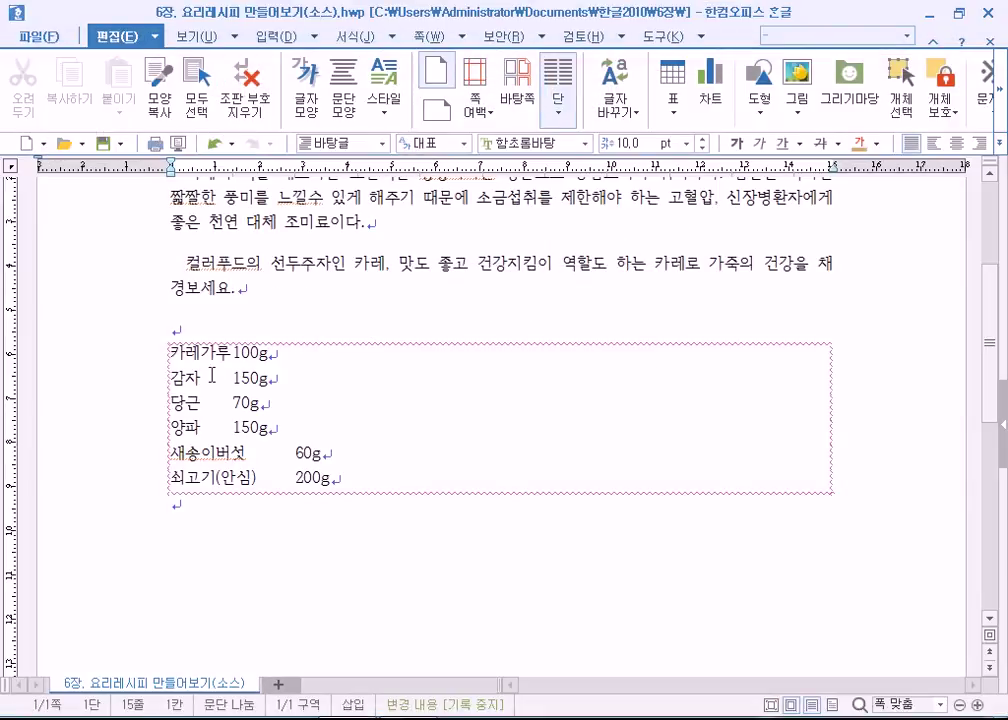
# Try adding two extra tabs before the 감자 (potato) quantity, and delete them again
pyautogui.moveTo(201, 380); pyautogui.dragTo(222, 385)
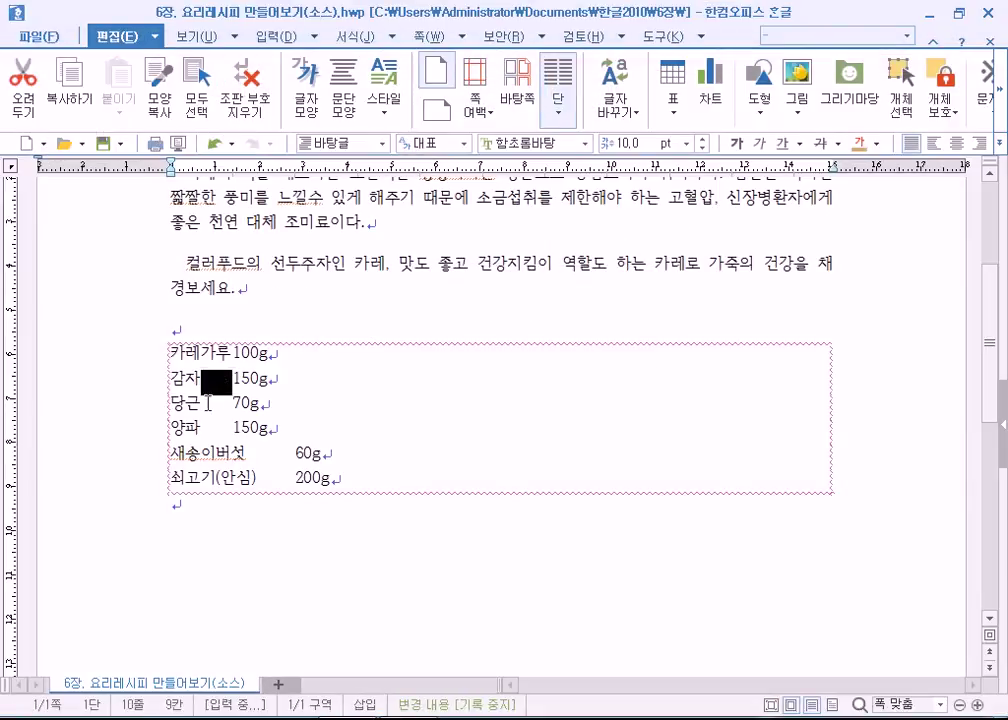
pyautogui.press('Left')
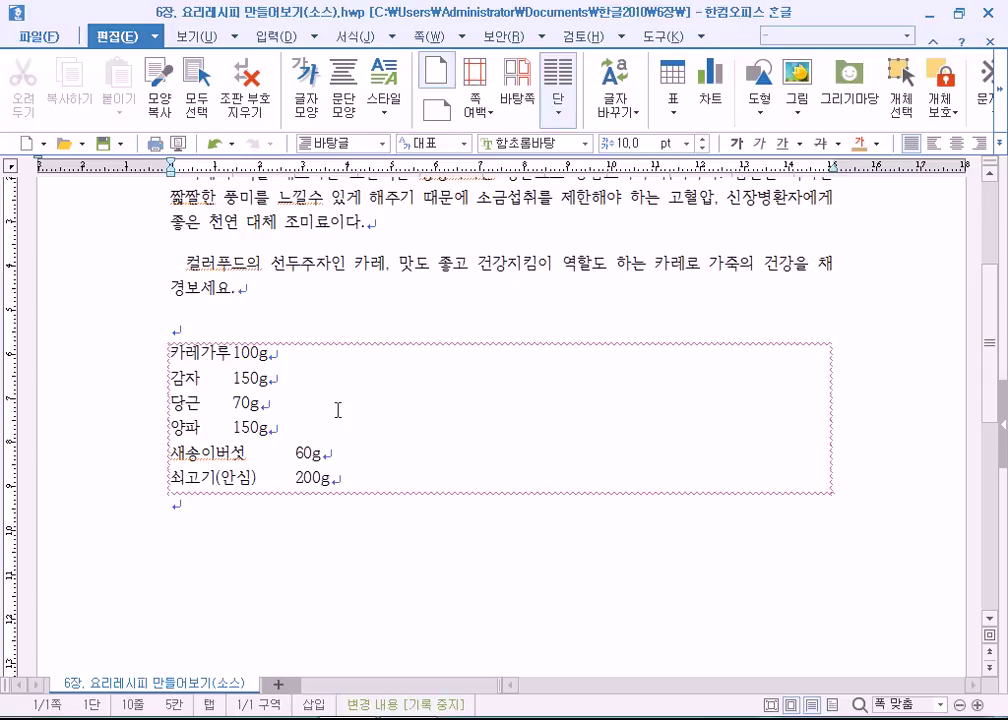
pyautogui.press('Tab')
pyautogui.press('Tab')
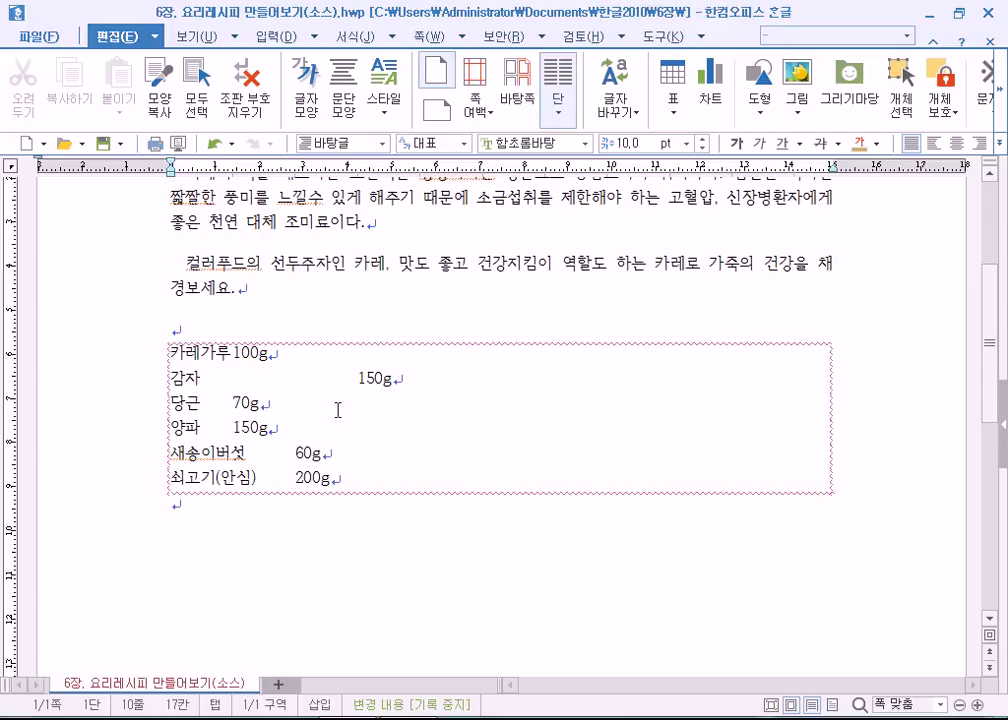
pyautogui.press('BackSpace')
pyautogui.press('BackSpace')
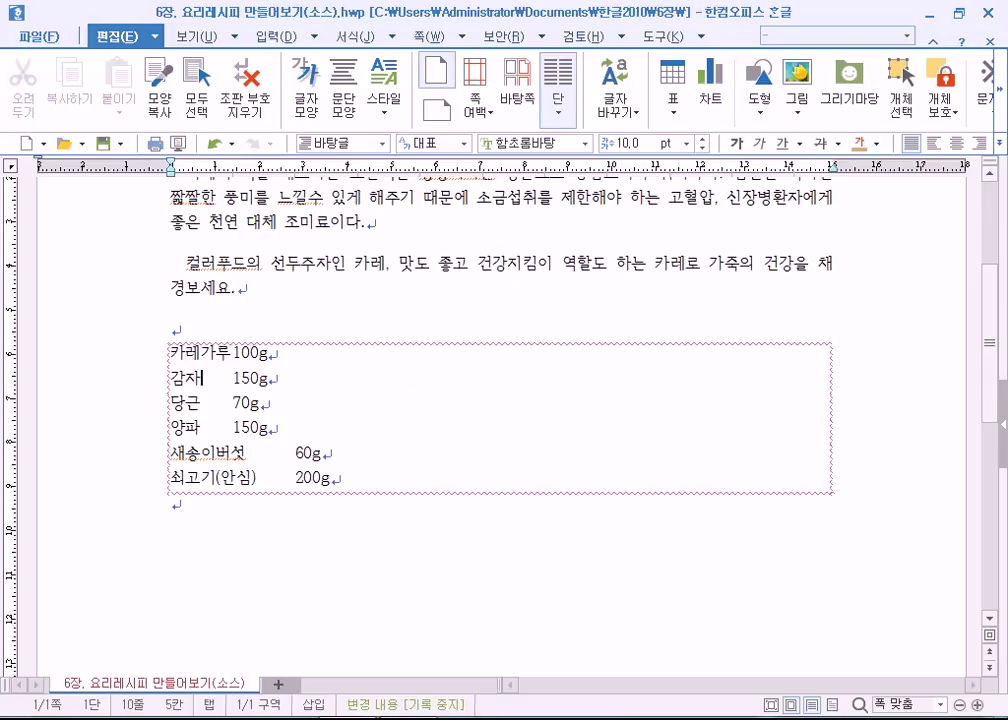
# Add a left tab at 400 pt with a dotted leader to the six ingredient lines, and select the right tab type
pyautogui.moveTo(330, 479); pyautogui.dragTo(166, 352)
pyautogui.click(343, 95)
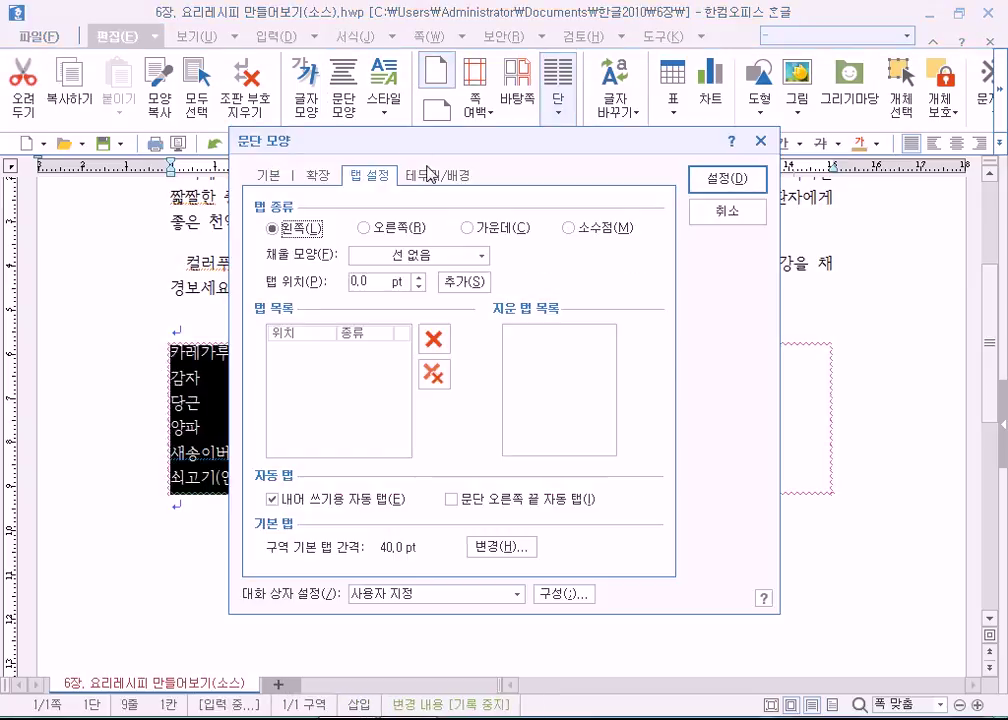
pyautogui.moveTo(444, 136); pyautogui.dragTo(605, 102)
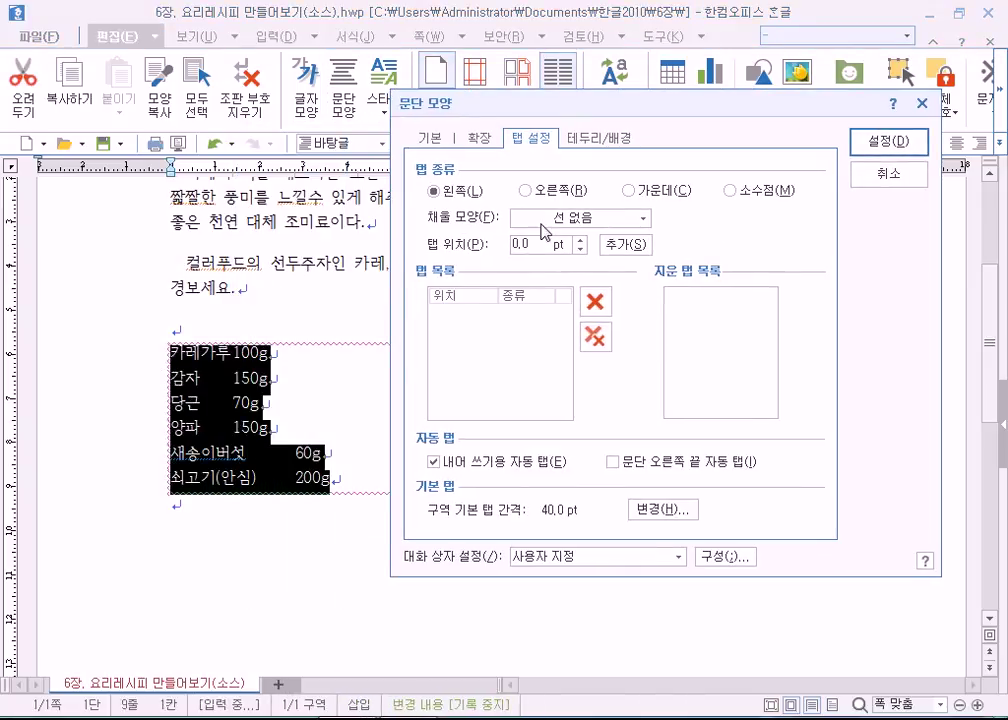
pyautogui.click(580, 220)
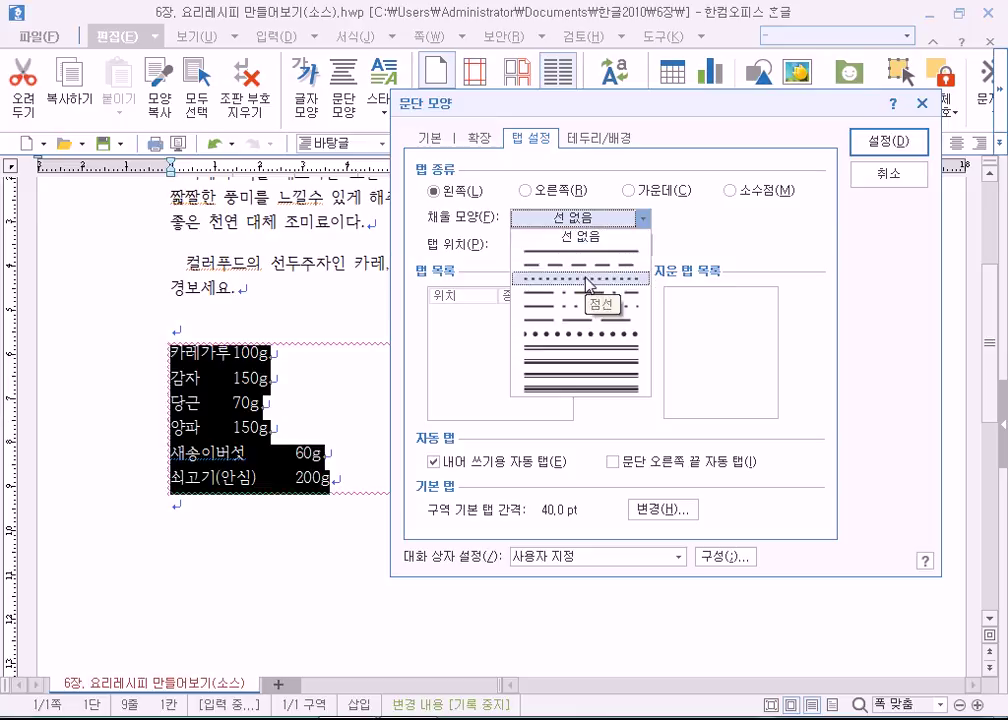
pyautogui.click(588, 279)
pyautogui.click(534, 243)
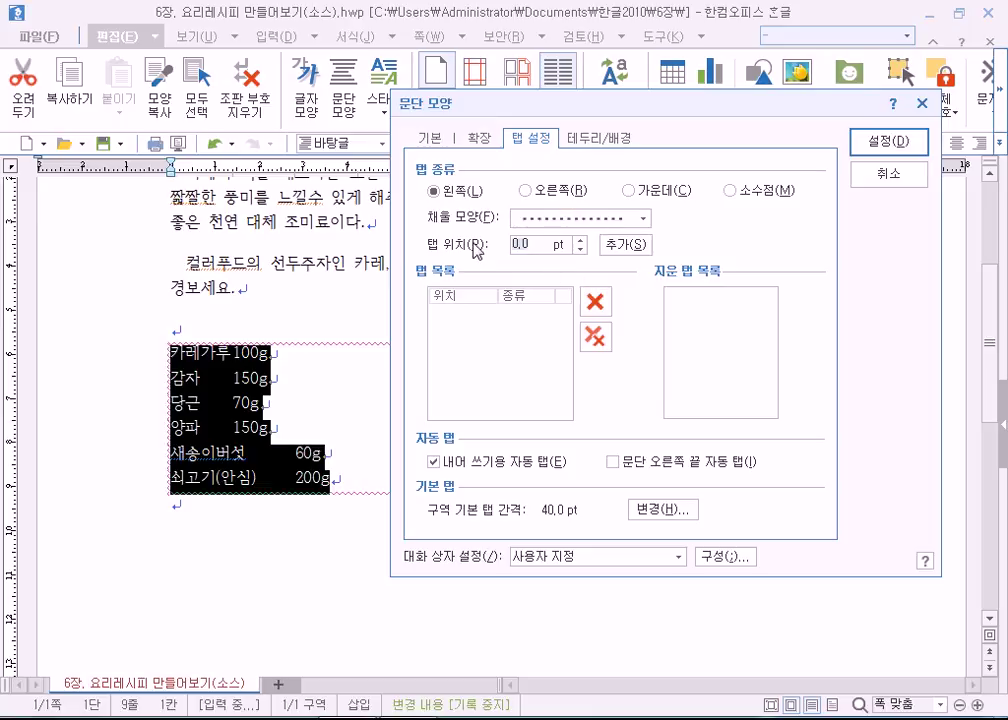
pyautogui.write('400')
pyautogui.click(620, 245)
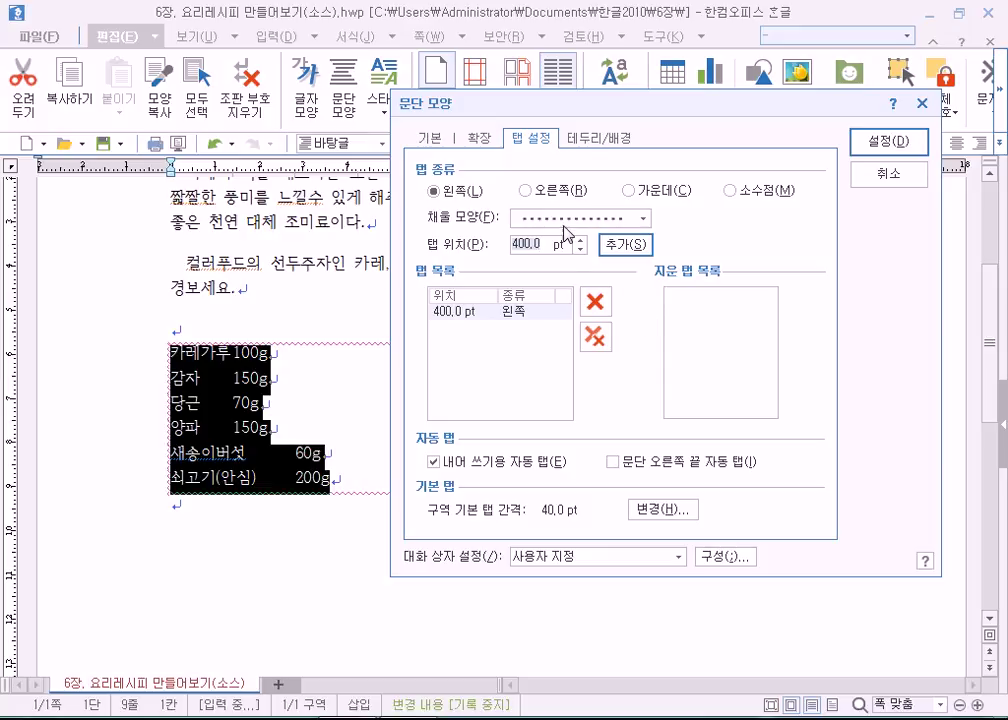
pyautogui.click(527, 192)
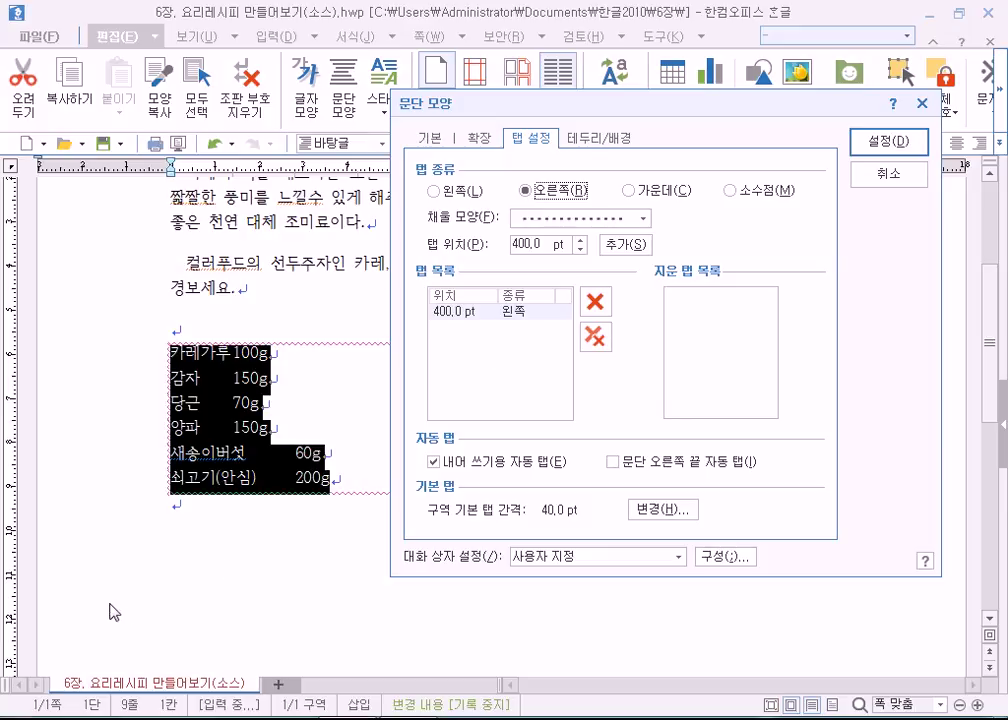
# Switch to a new, empty Notepad (메모장) window and maximize it
pyautogui.press('super')
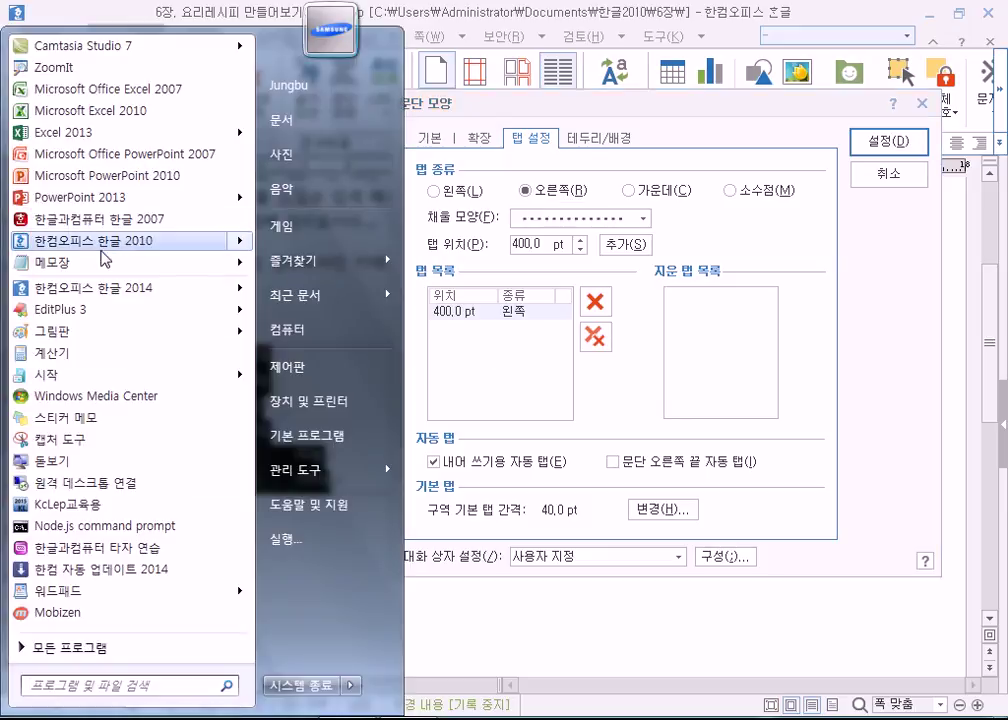
pyautogui.click(190, 266)
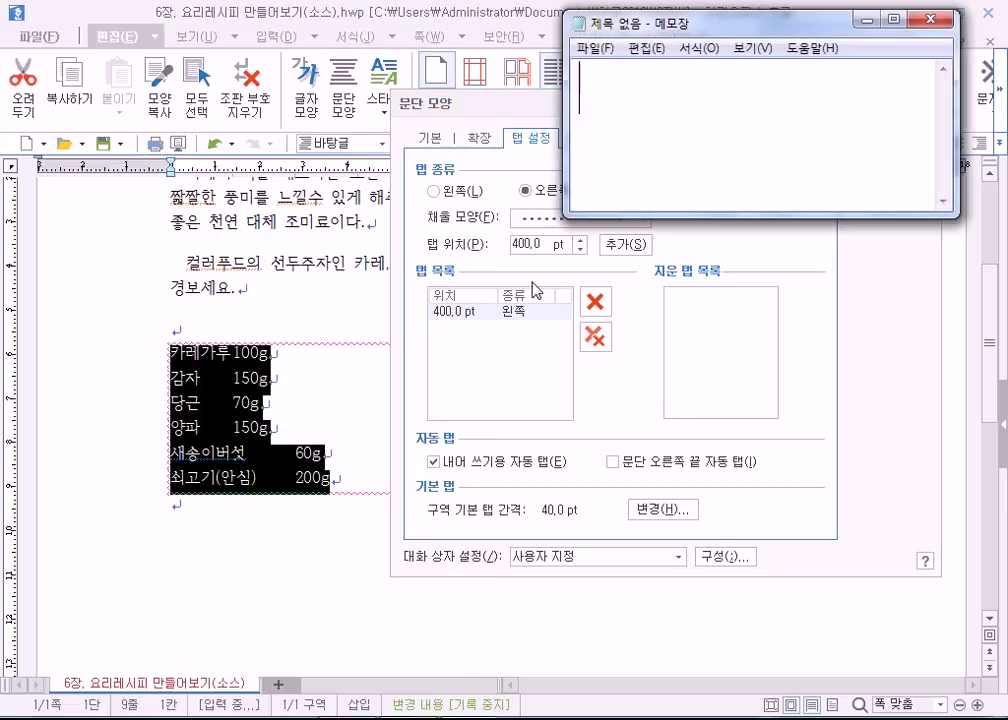
pyautogui.doubleClick(711, 29)
# Enter a tab-separated heading row with 이름, 국어, 영어 and 수학 above an empty line
pyautogui.write('rnr')
pyautogui.press('BackSpace')
pyautogui.press('BackSpace')
pyautogui.press('BackSpace')
pyautogui.press('Hangul')
pyautogui.write('국어')
pyautogui.press('Tab')
pyautogui.write('영어')
pyautogui.press('Tab')
pyautogui.write('수학')
pyautogui.press('Return')
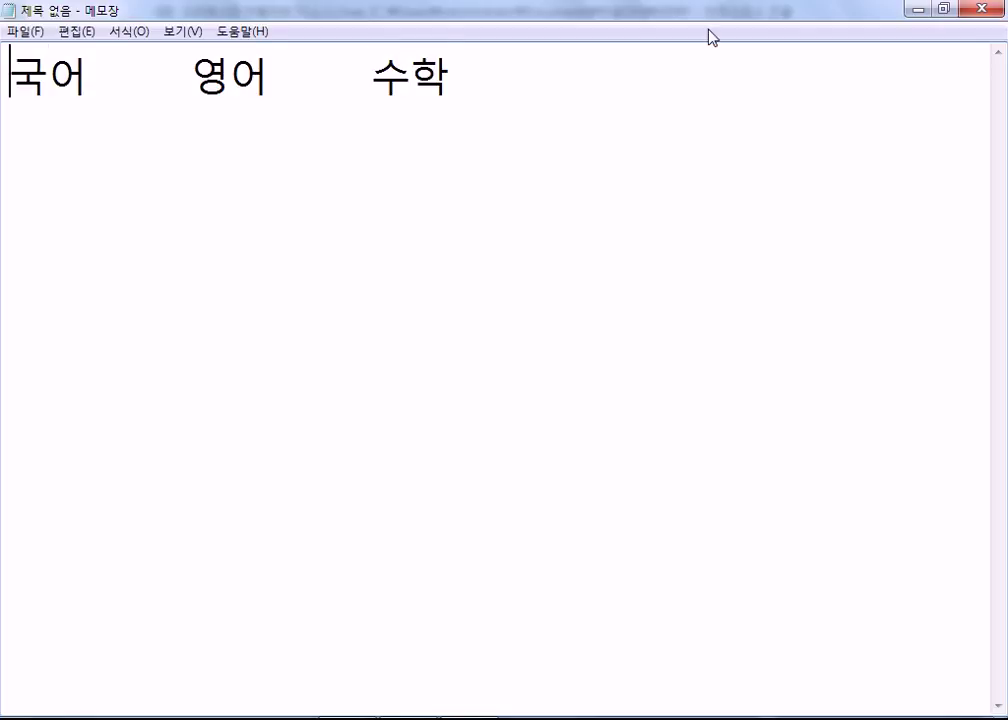
pyautogui.write('이름')
pyautogui.press('Tab')
pyautogui.press('Down')
# Enter a tab-separated row with a sample student's name and the scores 90, 80 and 70, ending with a line break
pyautogui.write('홍')
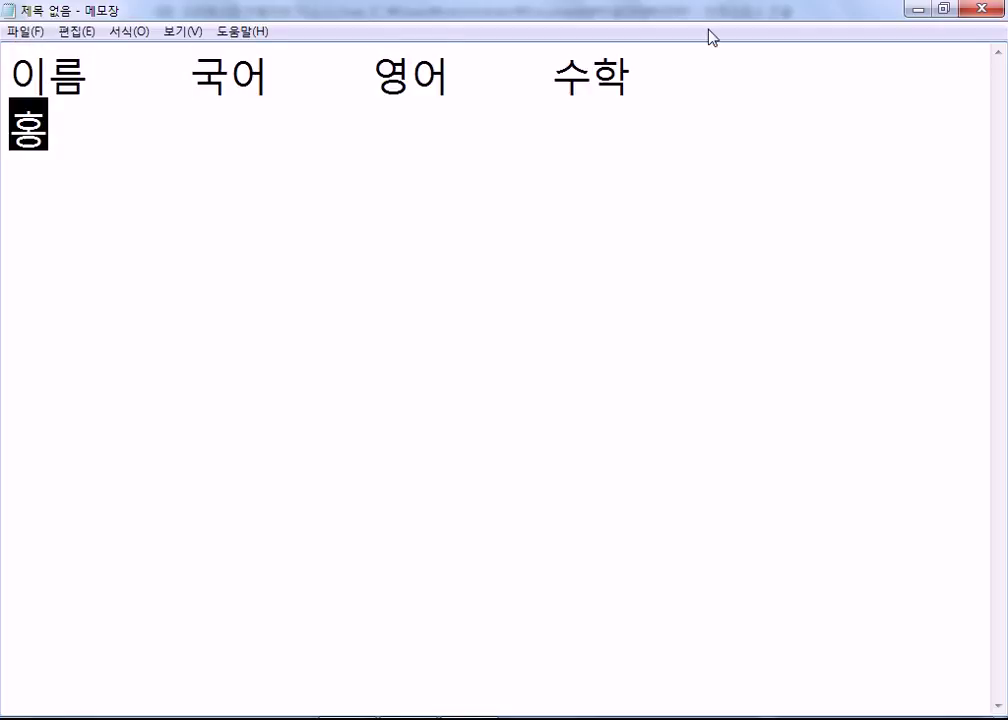
pyautogui.write('길ㄷ')
pyautogui.press('Tab')
pyautogui.press('BackSpace')
pyautogui.press('BackSpace')
pyautogui.write('도ㅇ')
pyautogui.press('Tab')
pyautogui.write('90')
pyautogui.press('Tab')
pyautogui.write('80')
pyautogui.press('Tab')
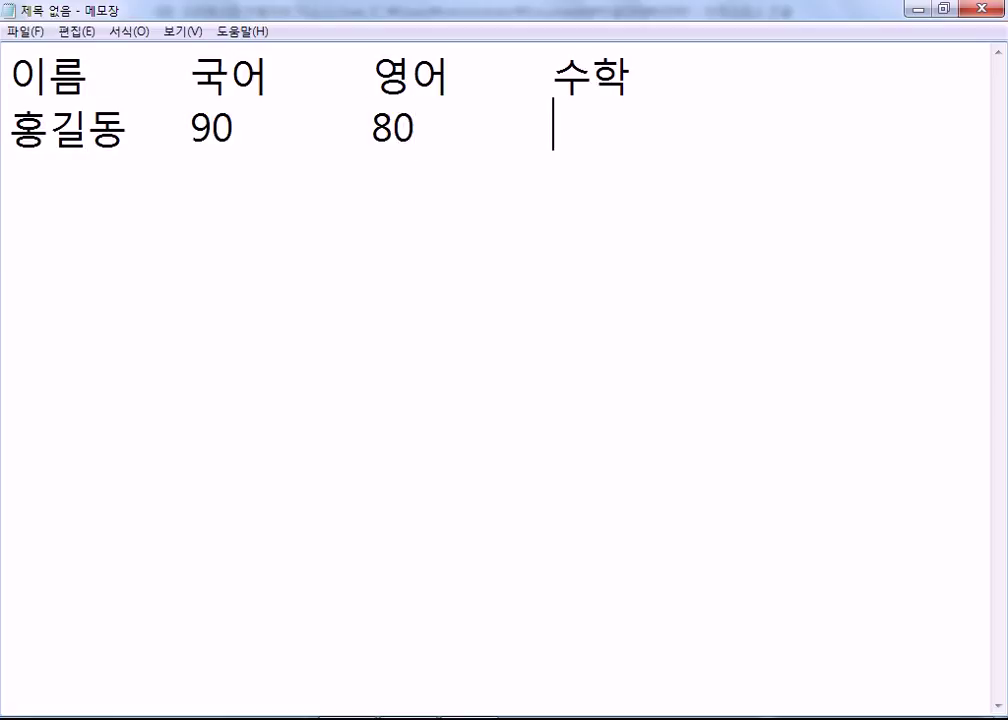
pyautogui.write('70')
pyautogui.press('Return')
# Enter another tab-separated row with a second sample name and a score of 100 in each subject
pyautogui.write('ㅇㅣㄹ지매')
pyautogui.press('Tab')
pyautogui.write('100')
pyautogui.press('Tab')
pyautogui.write('100')
pyautogui.press('Tab')
pyautogui.write('100')
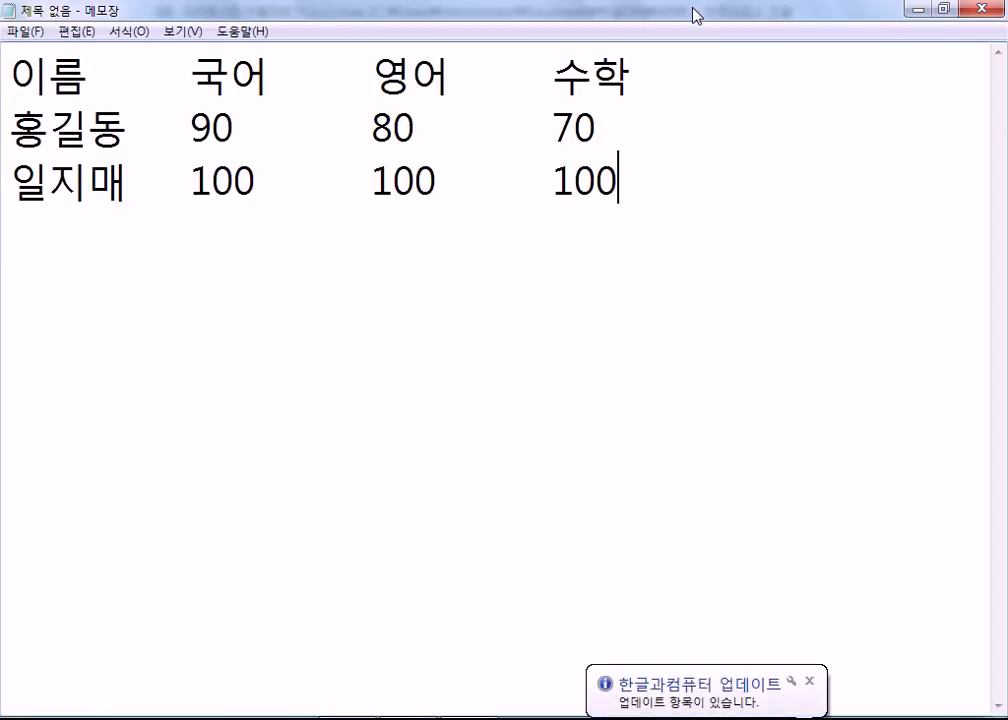
# Highlight the tab gaps before the 국어 and 영어 scores to examine how the columns line up
pyautogui.click(191, 128)
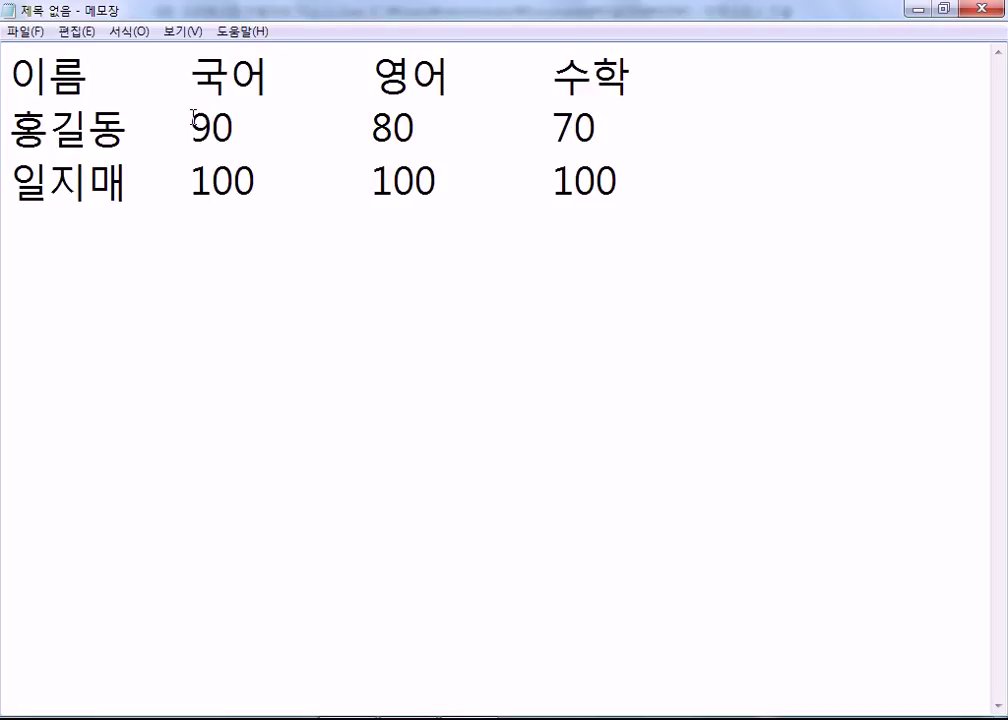
pyautogui.moveTo(132, 133); pyautogui.dragTo(210, 130)
pyautogui.moveTo(130, 181); pyautogui.dragTo(190, 181)
pyautogui.moveTo(257, 181); pyautogui.dragTo(360, 183)
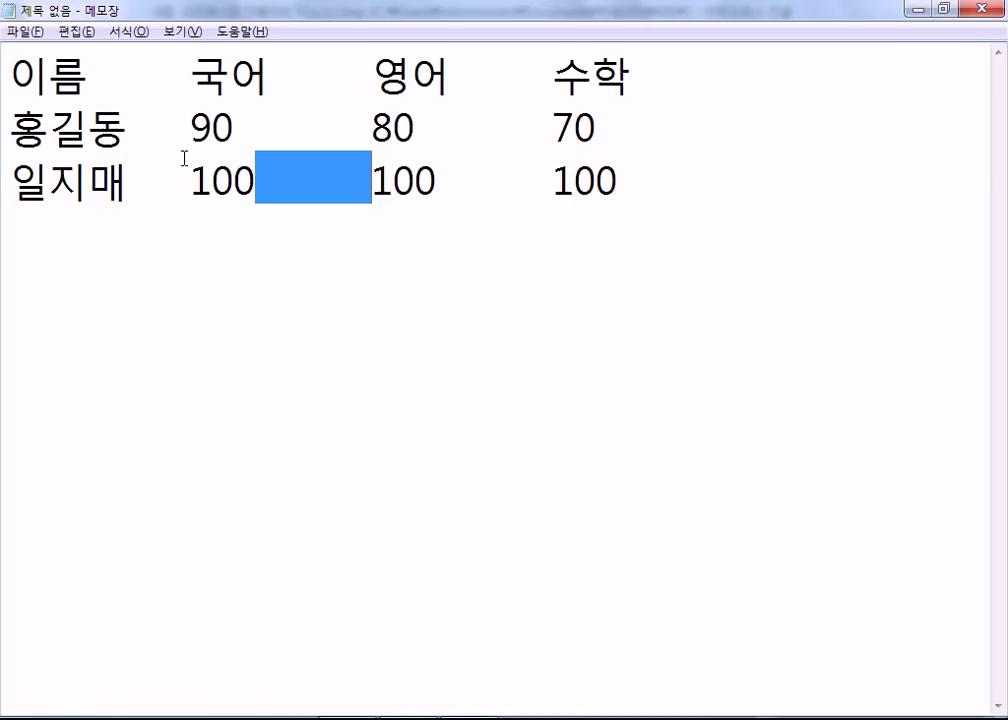
# Pad the first student's 국어 score with leading spaces to align it on the right with the 100 below
pyautogui.click(190, 128)
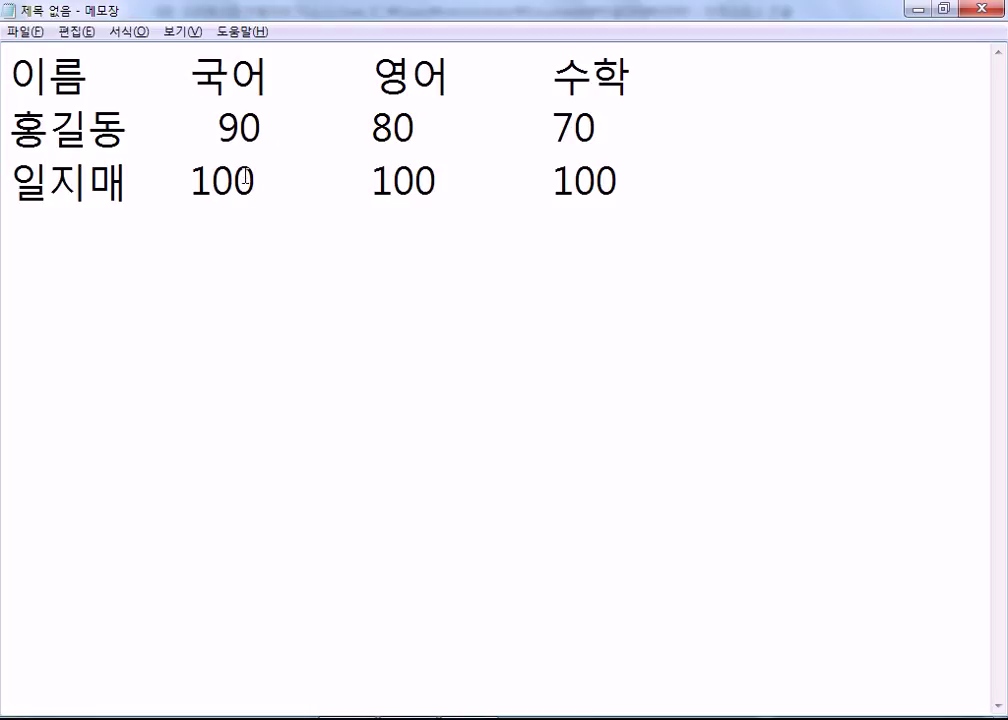
pyautogui.click(374, 128)
pyautogui.click(373, 192)
pyautogui.click(394, 128)
# Switch back to the recipe document, apply the 400 pt tab, try changing its type to right, and undo the tab formatting
pyautogui.press('alt')
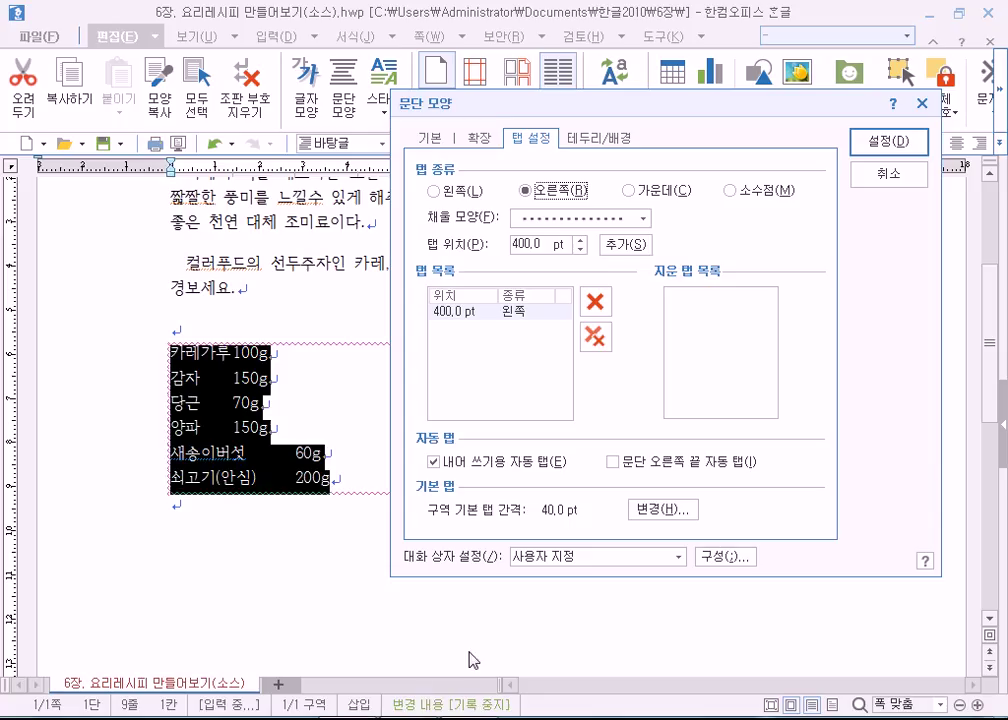
pyautogui.click(902, 141)
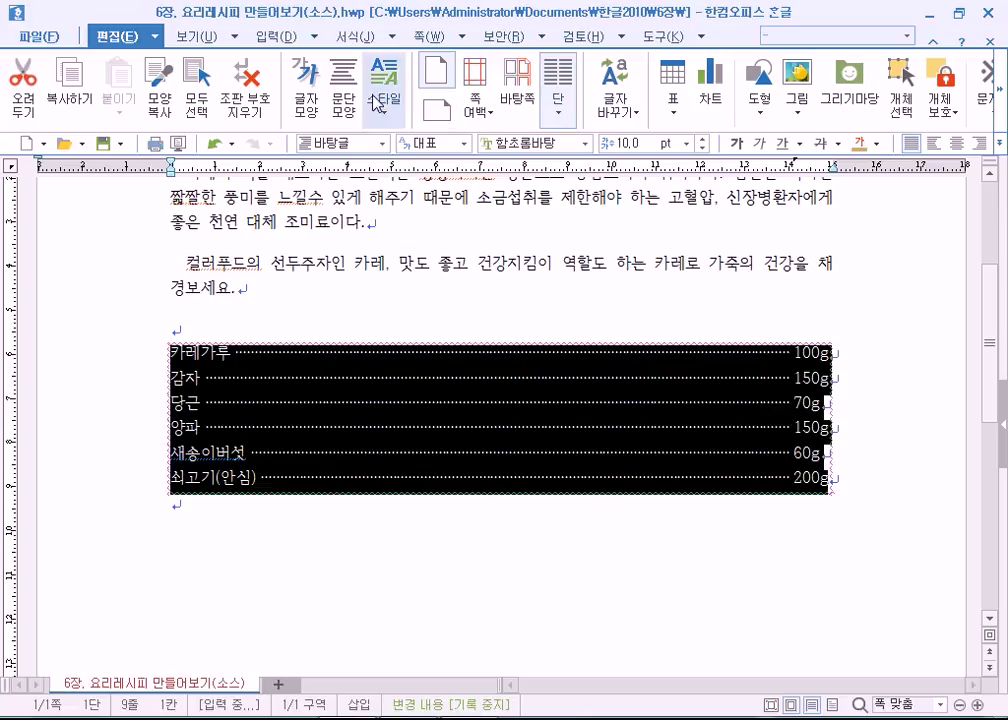
pyautogui.click(342, 88)
pyautogui.click(369, 229)
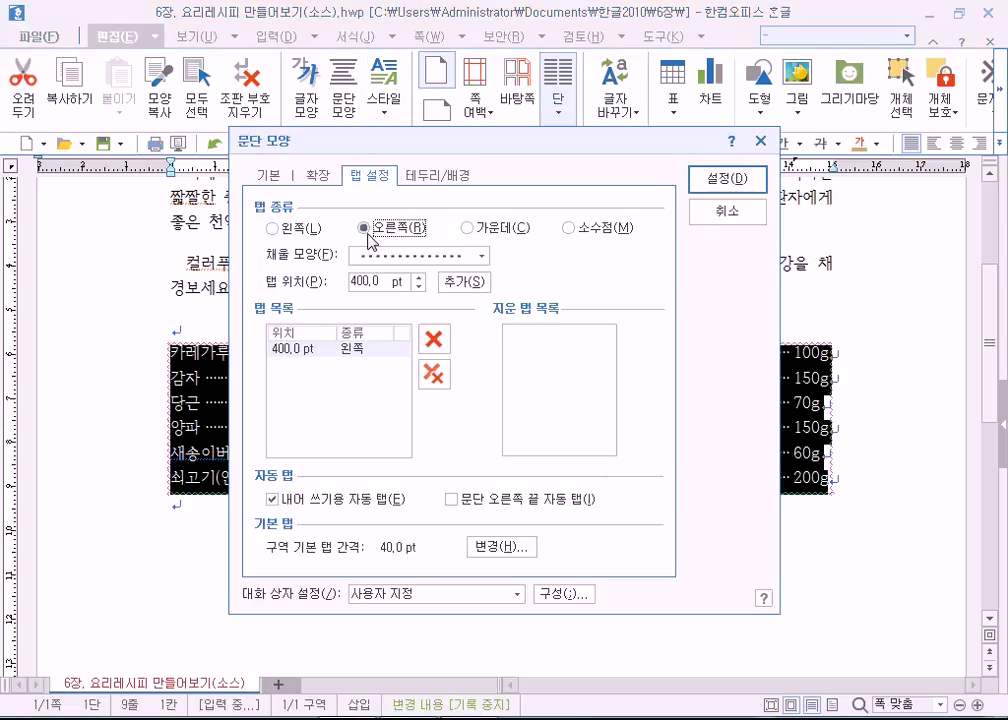
pyautogui.click(700, 181)
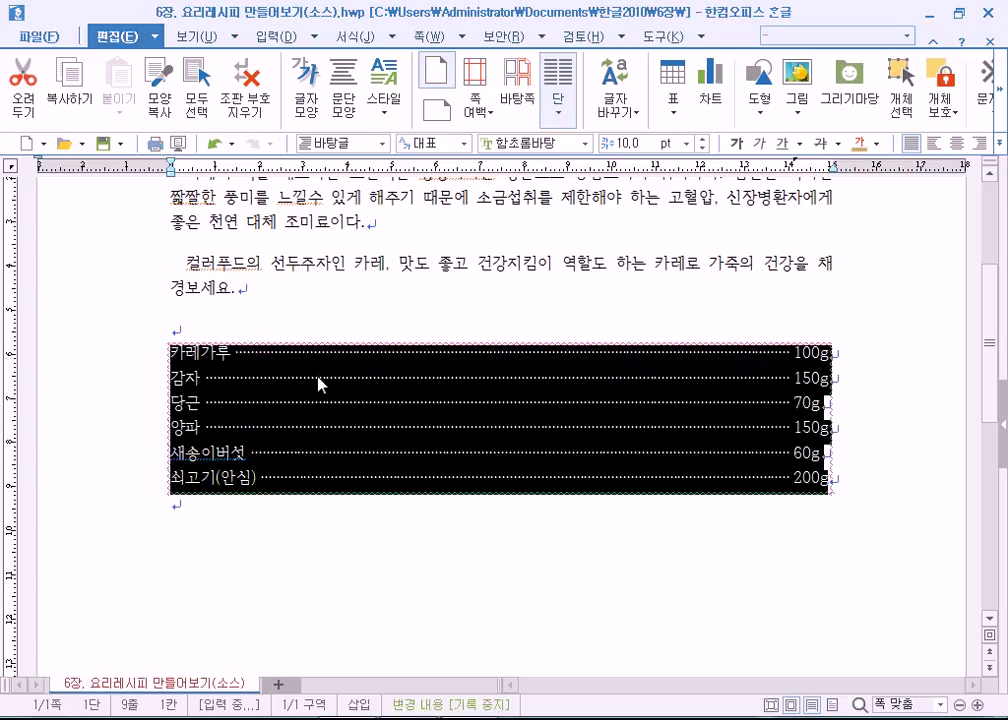
pyautogui.hotkey('ctrl', 'z')
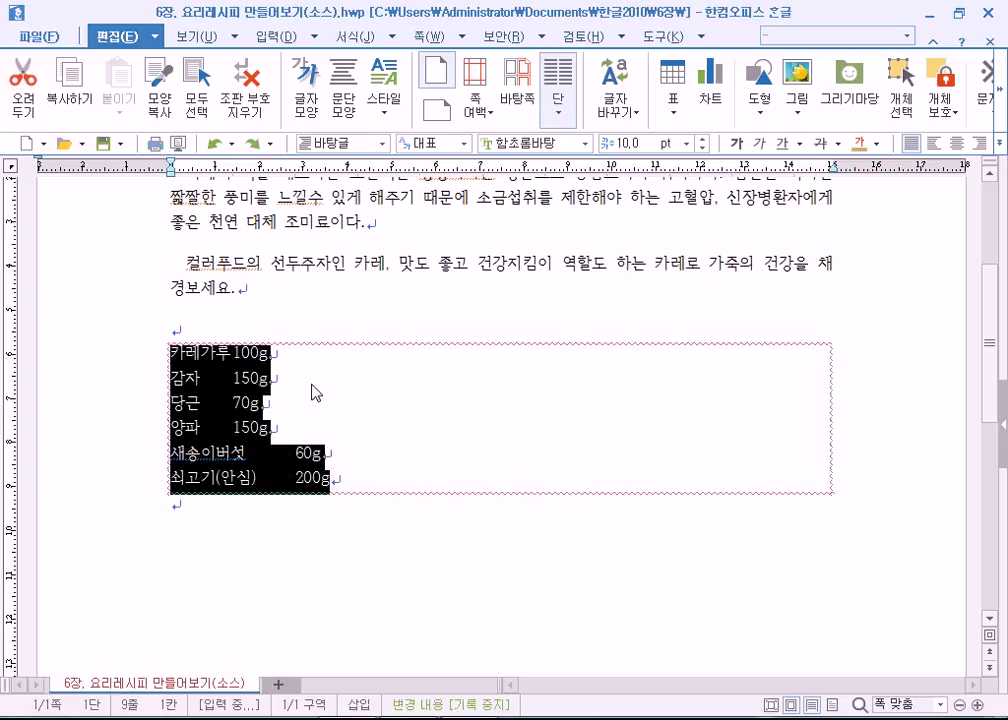
# Apply a right tab at 400 pt with a dotted leader to the six ingredient lines
pyautogui.click(341, 100)
pyautogui.click(366, 228)
pyautogui.click(418, 255)
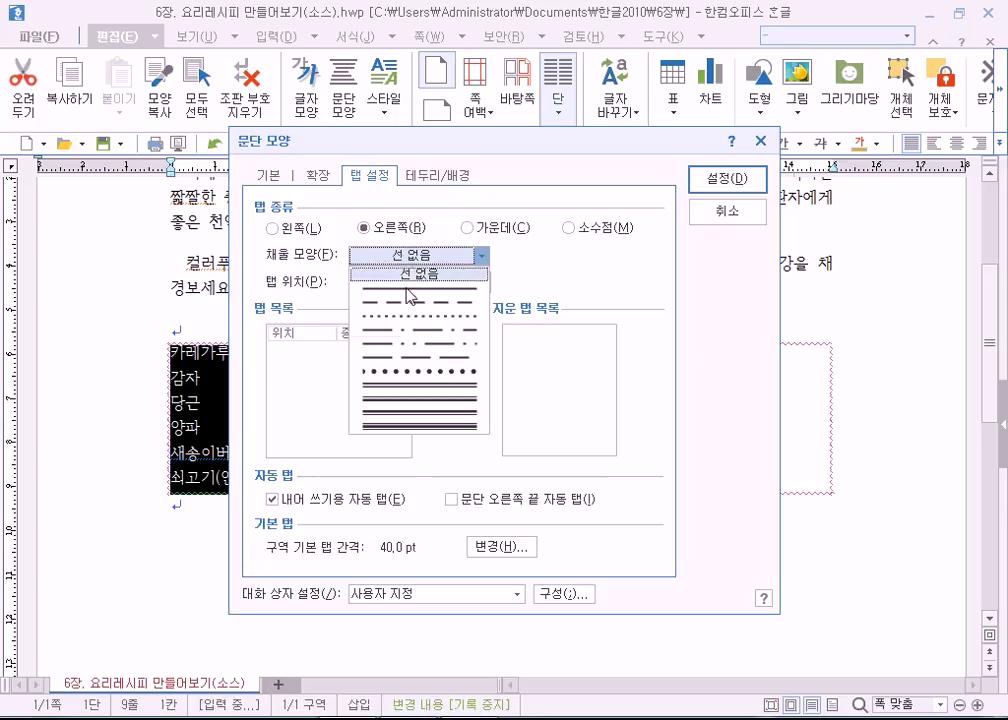
pyautogui.click(410, 316)
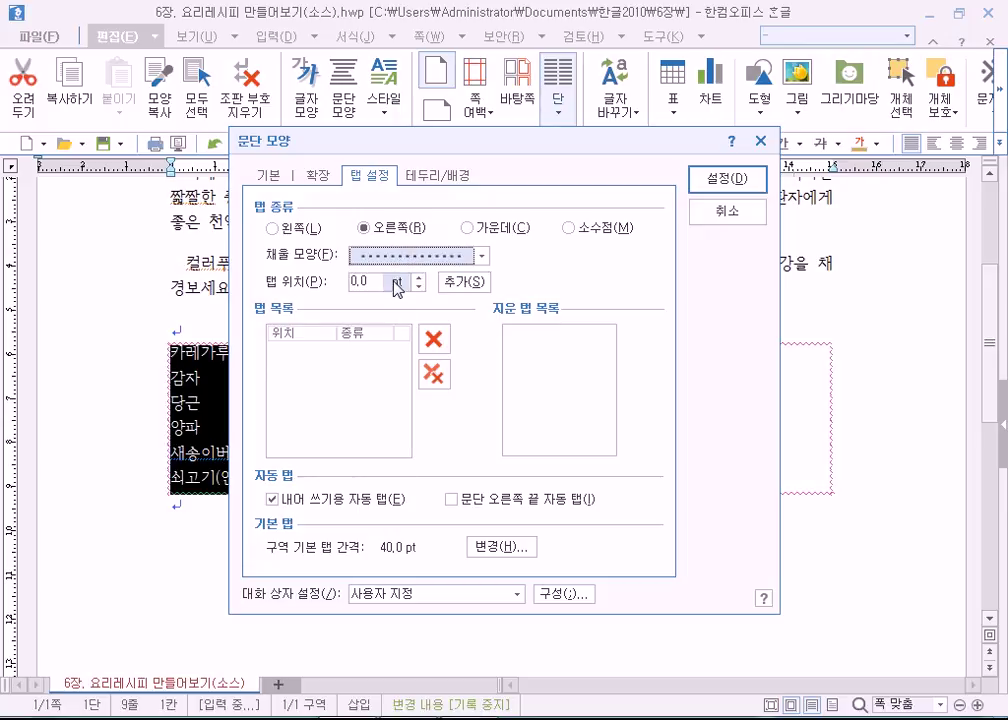
pyautogui.doubleClick(357, 282)
pyautogui.write('4')
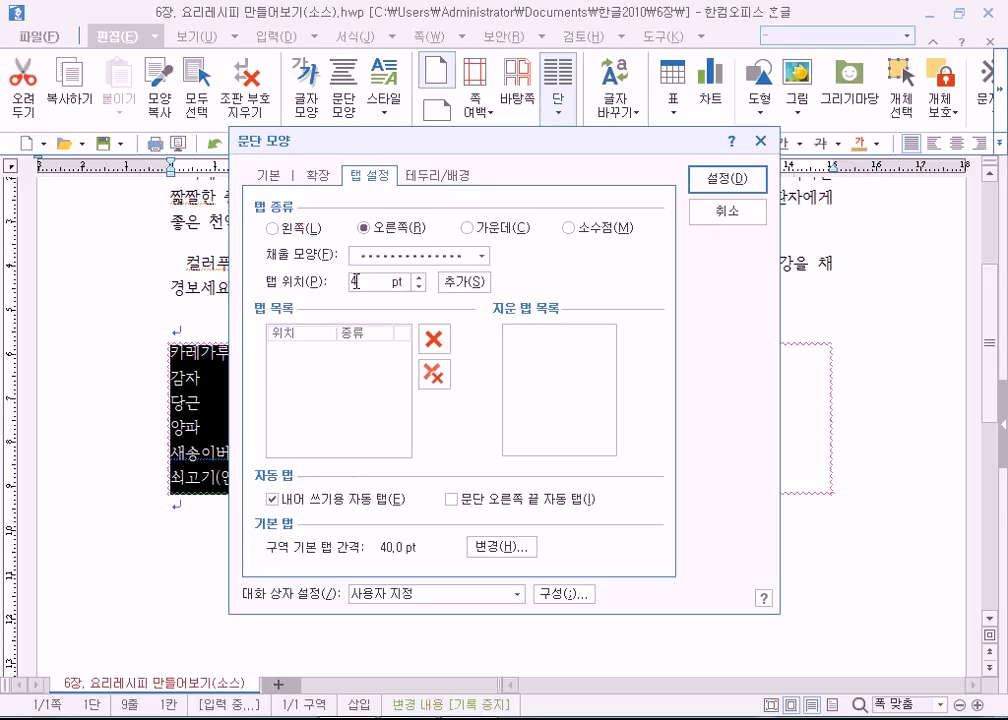
pyautogui.write('00')
pyautogui.click(463, 283)
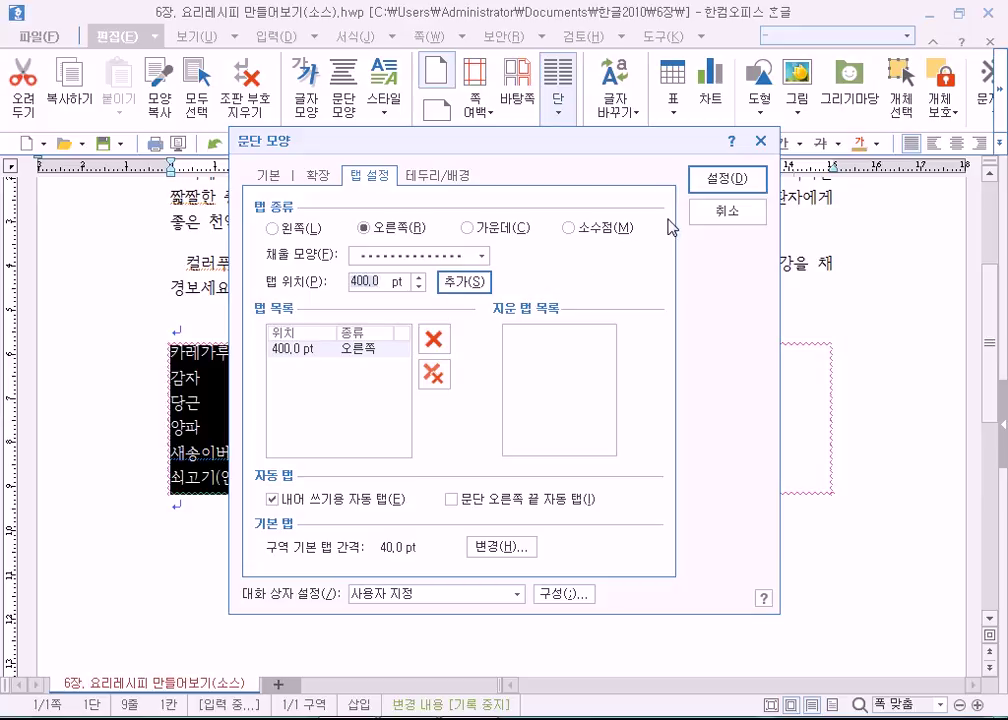
pyautogui.click(724, 186)
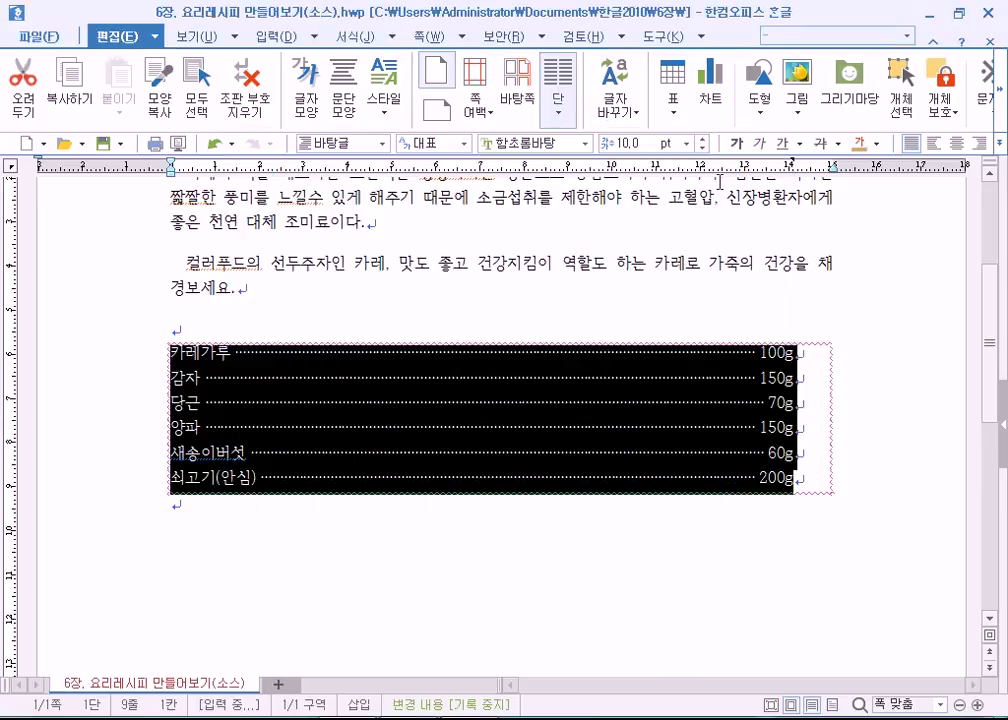
pyautogui.click(797, 402)
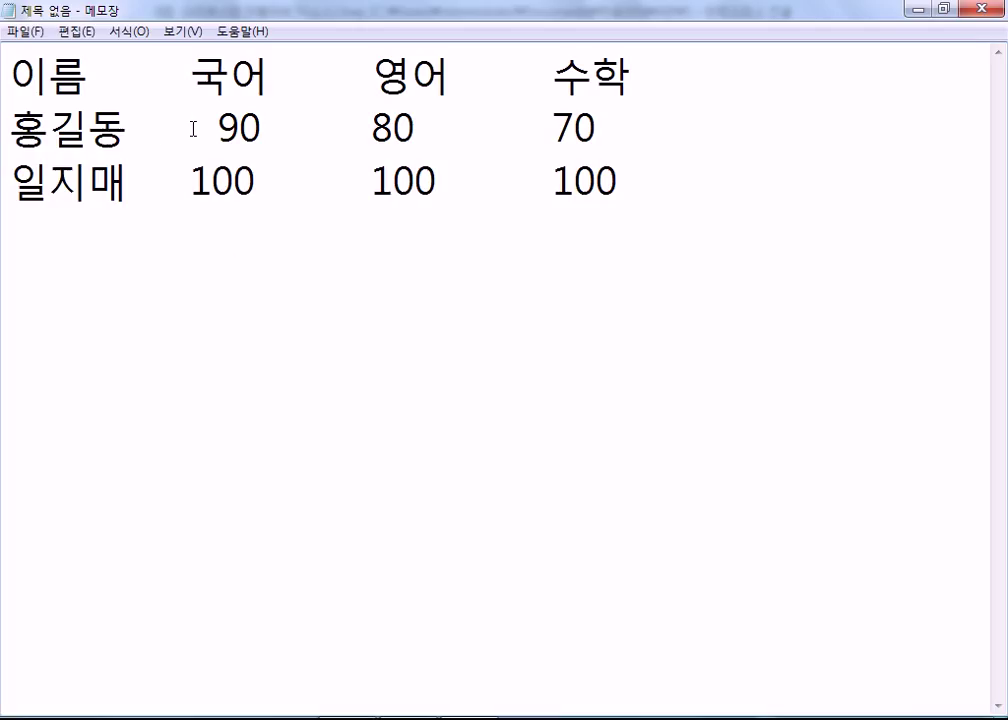
# Switch to Notepad, delete the spaces before the first 국어 score, and point out where the 국어 and 영어 scores start
pyautogui.click(193, 128)
pyautogui.press('Delete')
pyautogui.press('Delete')
pyautogui.moveTo(198, 148); pyautogui.dragTo(205, 182)
pyautogui.click(200, 180)
pyautogui.click(372, 126)
pyautogui.click(393, 182)
pyautogui.press('Left')
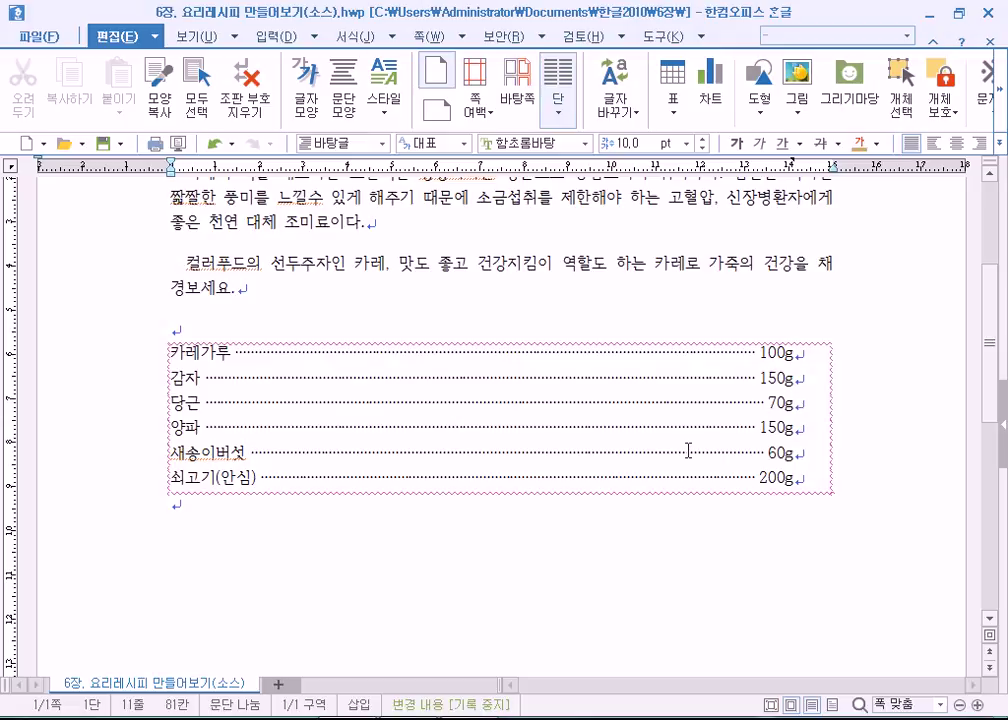
# Try setting the tab leader of the six ingredient lines in the recipe document to 선 없음 (no line), and undo the change
pyautogui.click(700, 353)
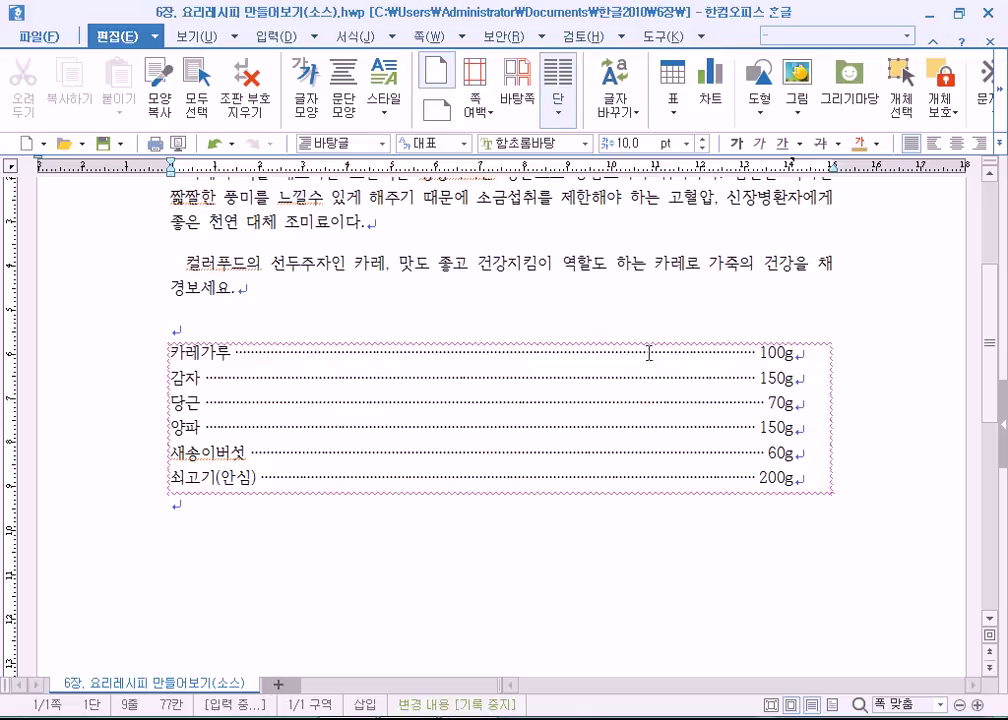
pyautogui.moveTo(169, 352); pyautogui.dragTo(800, 480)
pyautogui.click(343, 85)
pyautogui.click(388, 256)
pyautogui.click(388, 276)
pyautogui.click(716, 179)
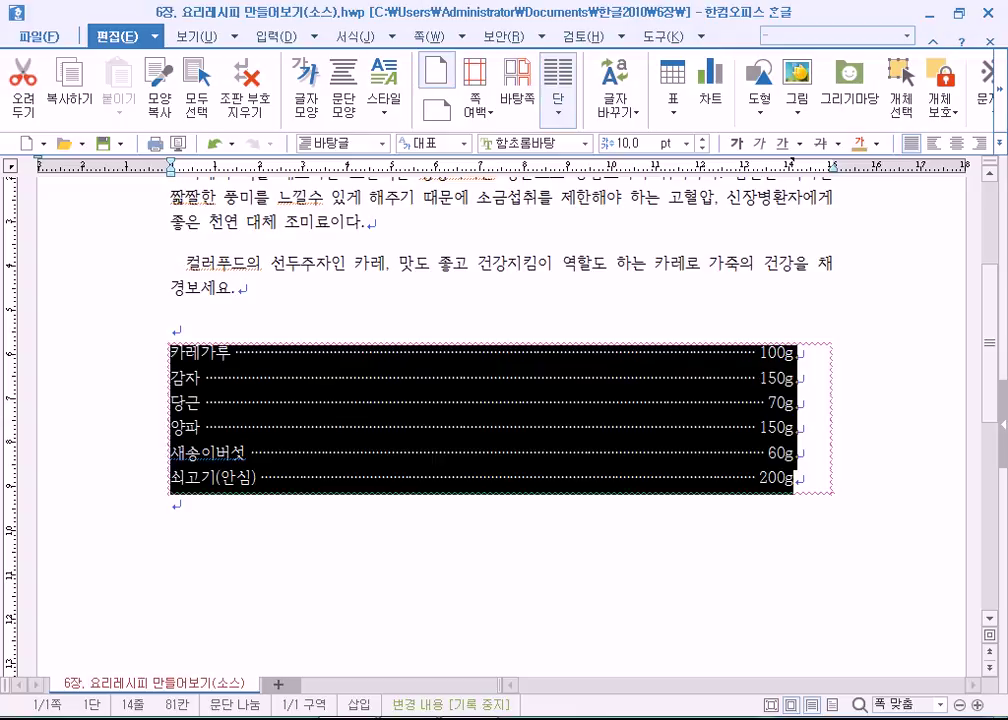
pyautogui.write('ㅋ')
pyautogui.hotkey('ctrl', 'z')
pyautogui.hotkey('ctrl', 'z')
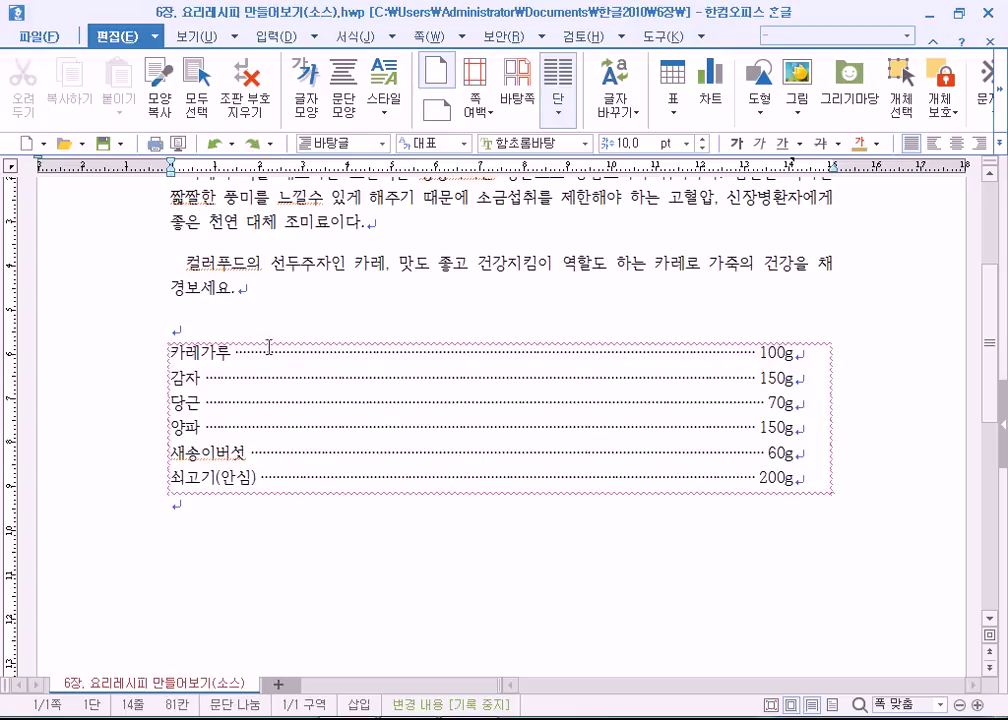
# Set the leader of the 400 pt tab on the six ingredient lines to 선 없음 (no line)
pyautogui.moveTo(168, 350); pyautogui.dragTo(817, 477)
pyautogui.click(338, 108)
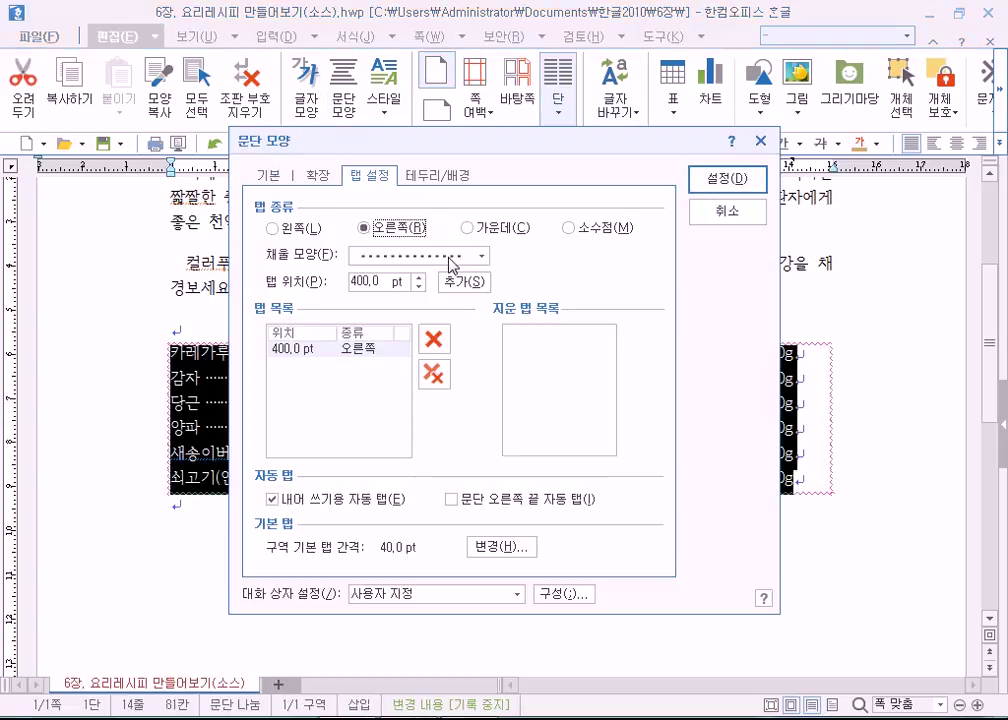
pyautogui.click(410, 256)
pyautogui.click(404, 274)
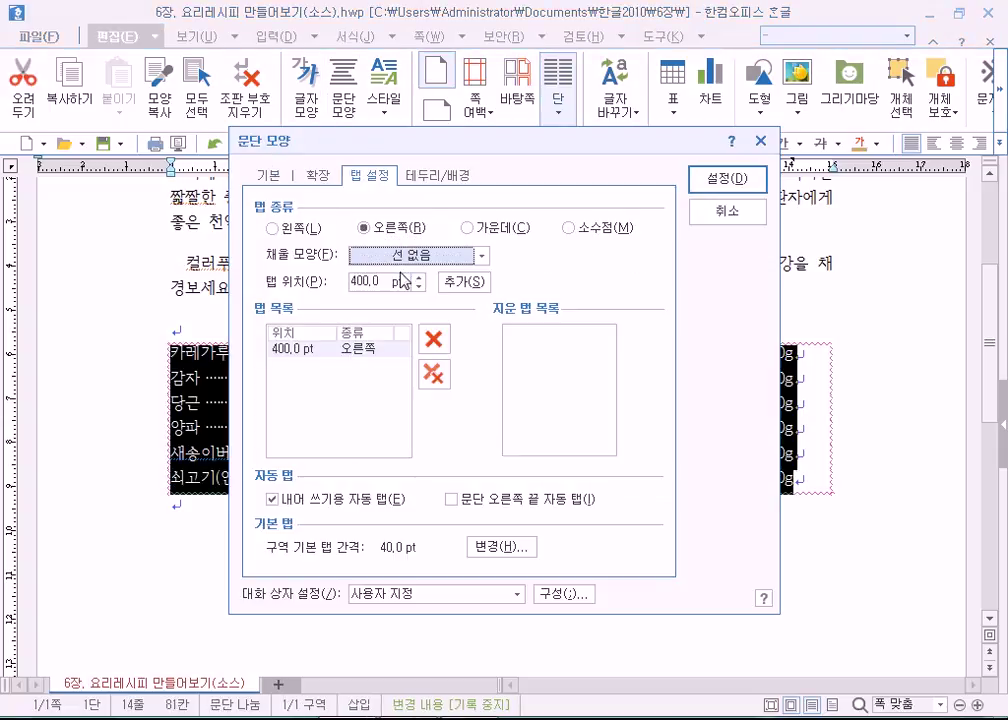
pyautogui.click(453, 284)
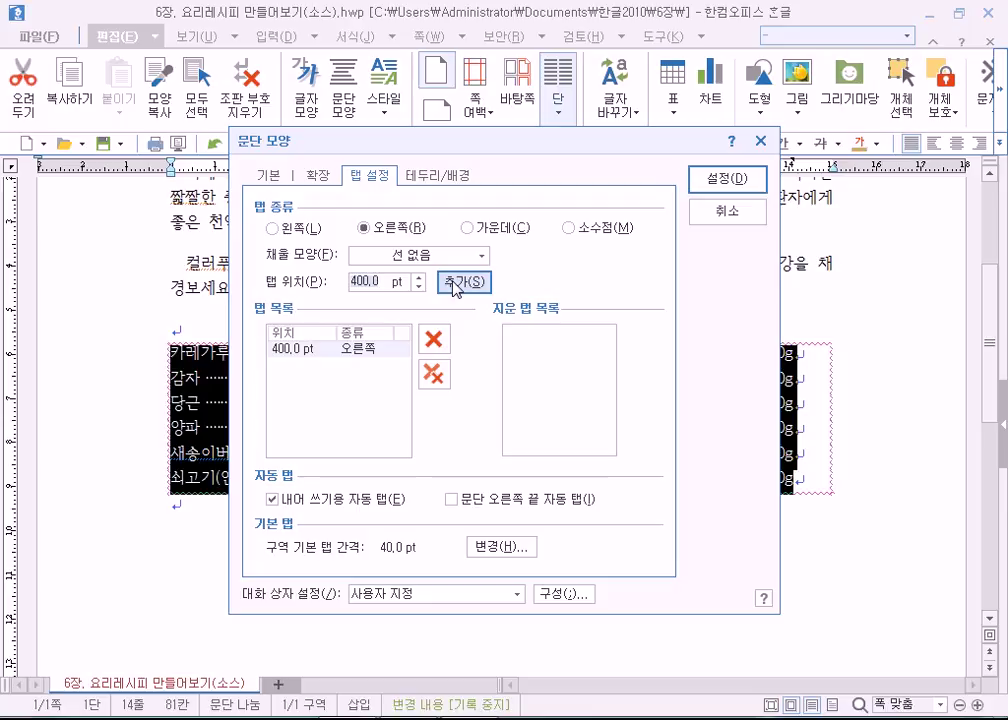
pyautogui.click(300, 229)
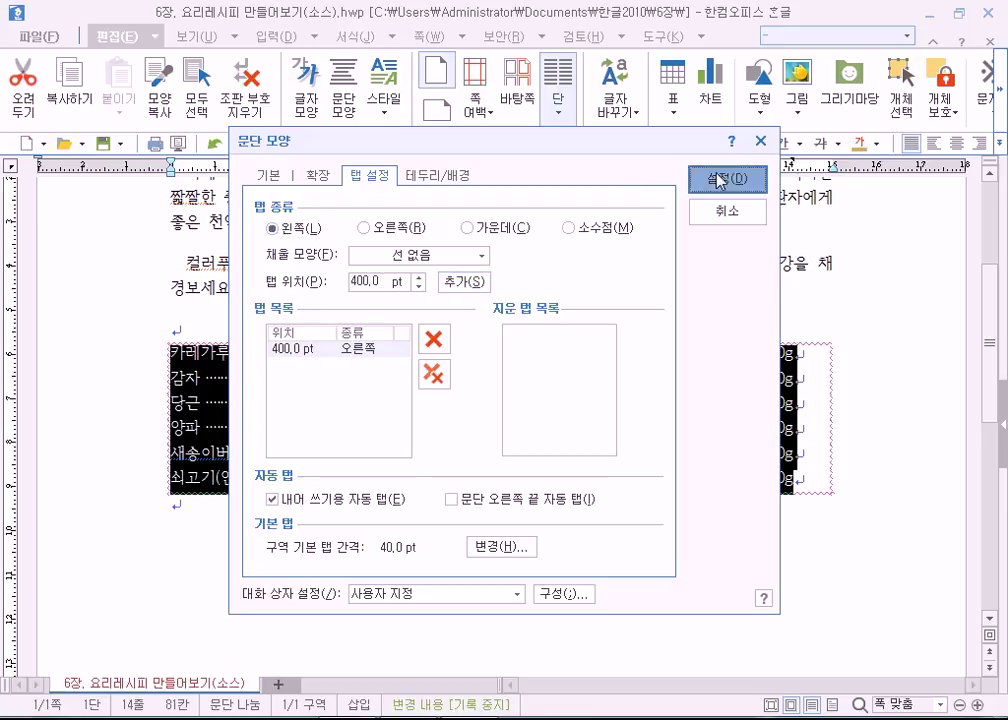
pyautogui.click(716, 180)
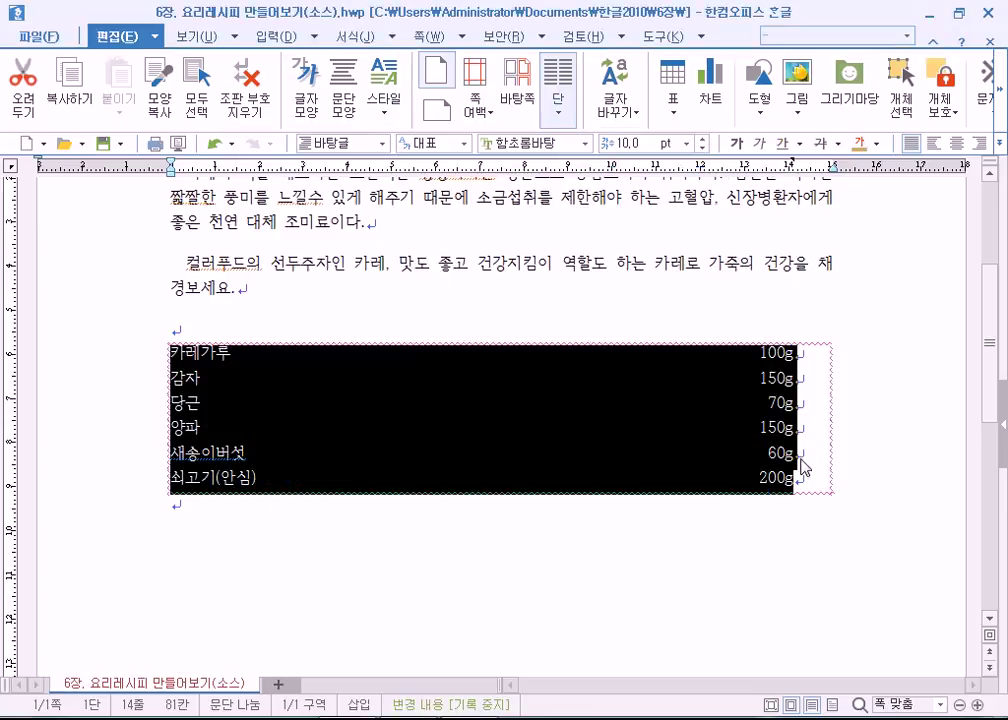
pyautogui.click(630, 455)
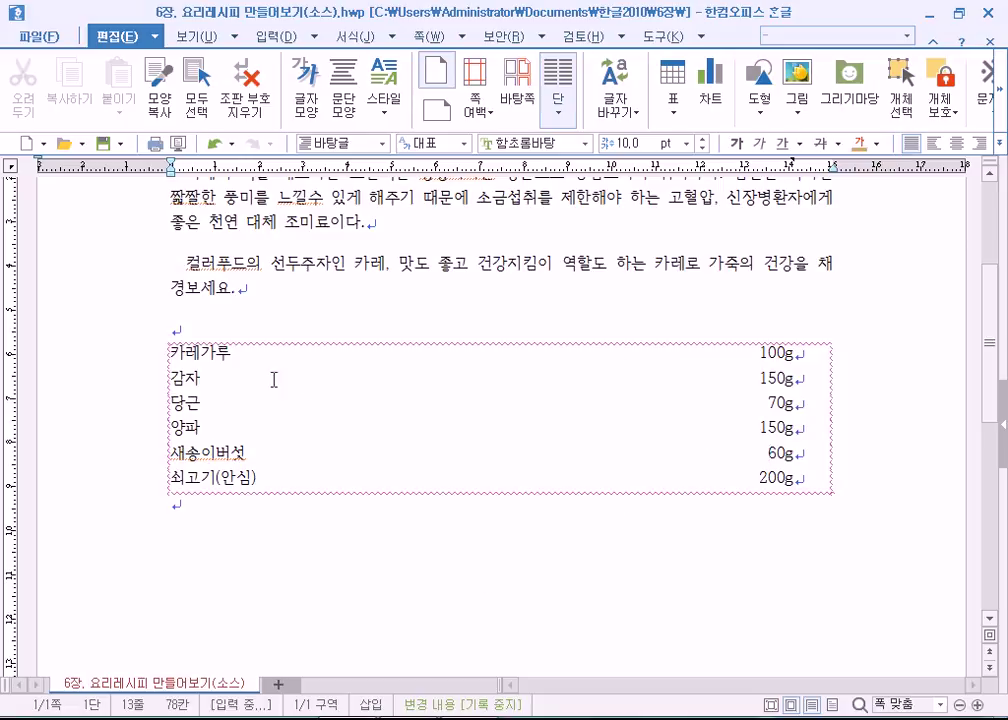
# Try giving the 400 pt right tab of the six ingredient lines a round-dot leader
pyautogui.moveTo(168, 352); pyautogui.dragTo(803, 479)
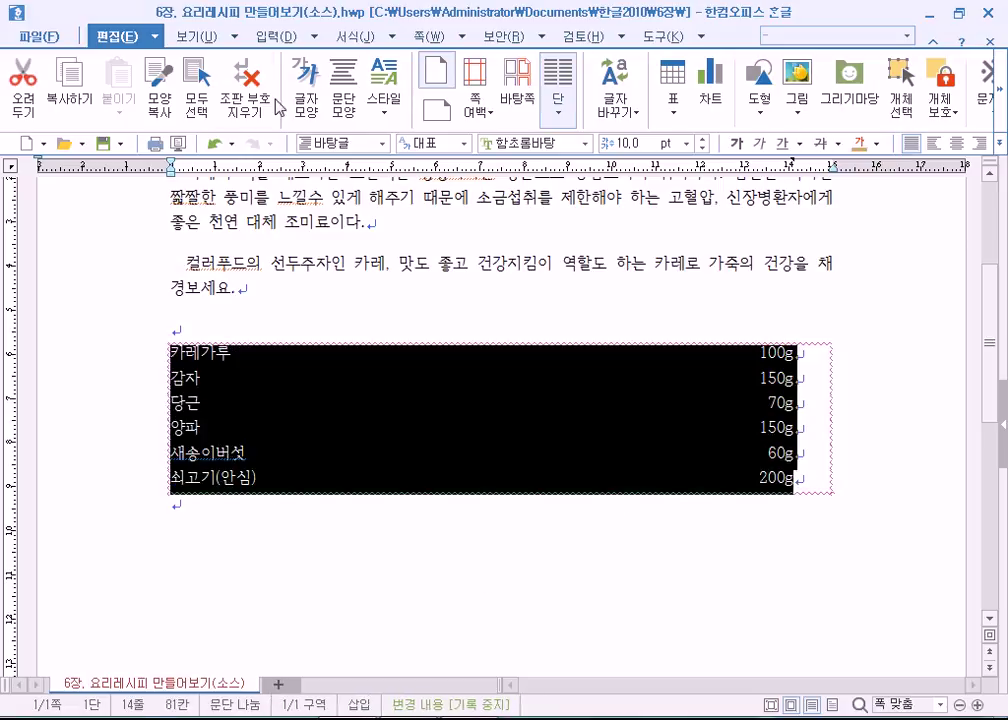
pyautogui.hotkey('alt', 't')
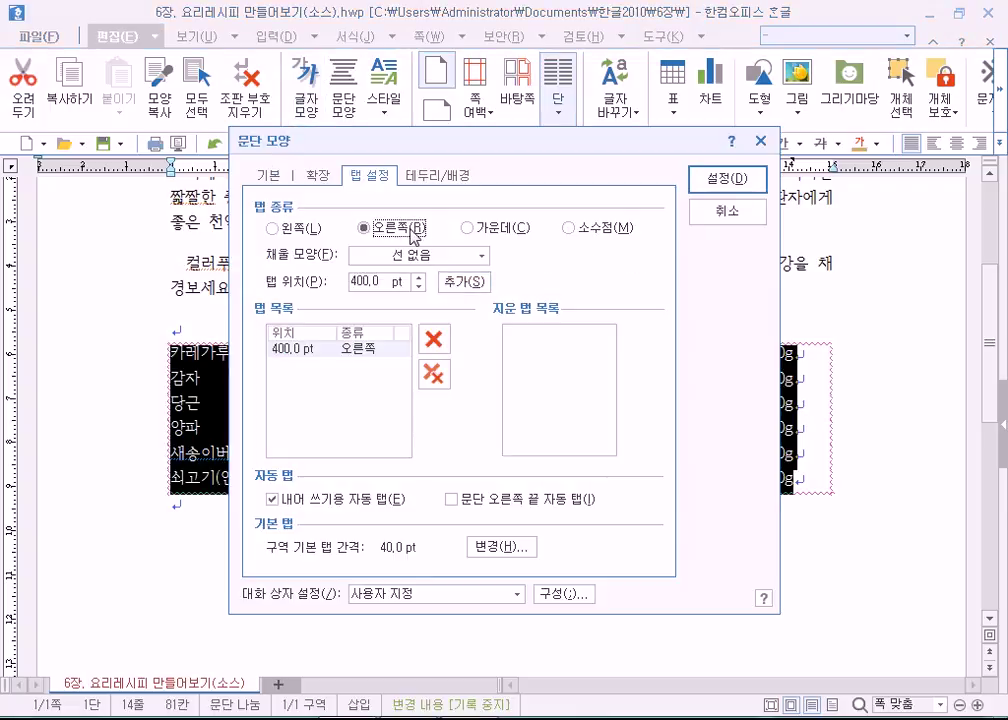
pyautogui.click(420, 256)
pyautogui.click(427, 372)
pyautogui.click(727, 180)
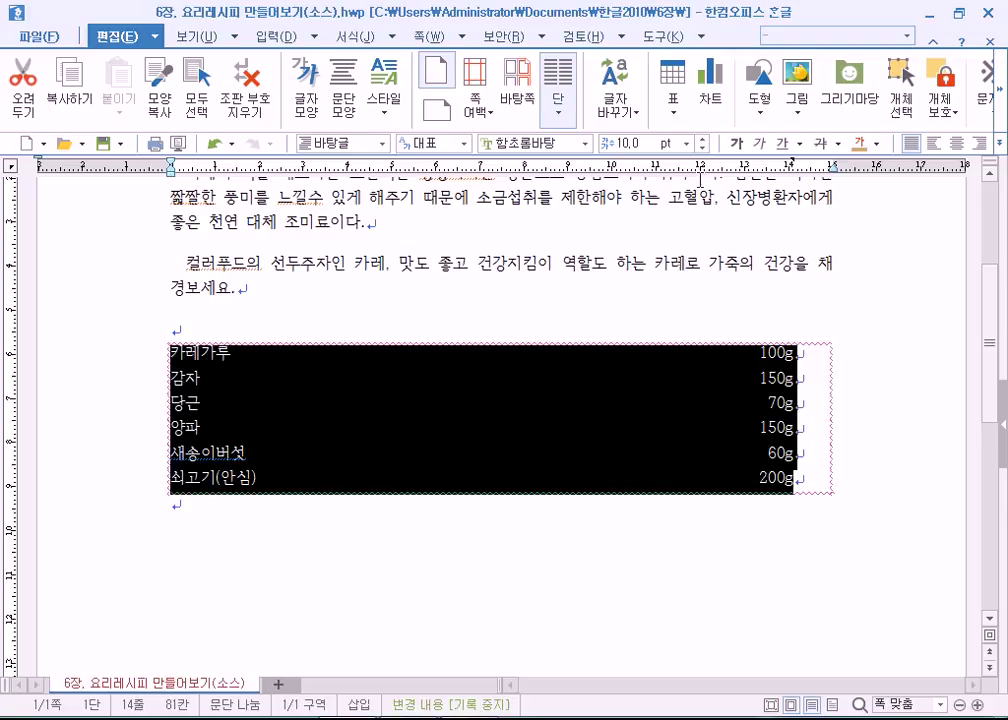
pyautogui.click(343, 90)
pyautogui.click(446, 282)
pyautogui.click(727, 180)
# Apply the round-dot leader to the 400 pt right tab of the six ingredient lines, adding the tab again before confirming
pyautogui.click(343, 90)
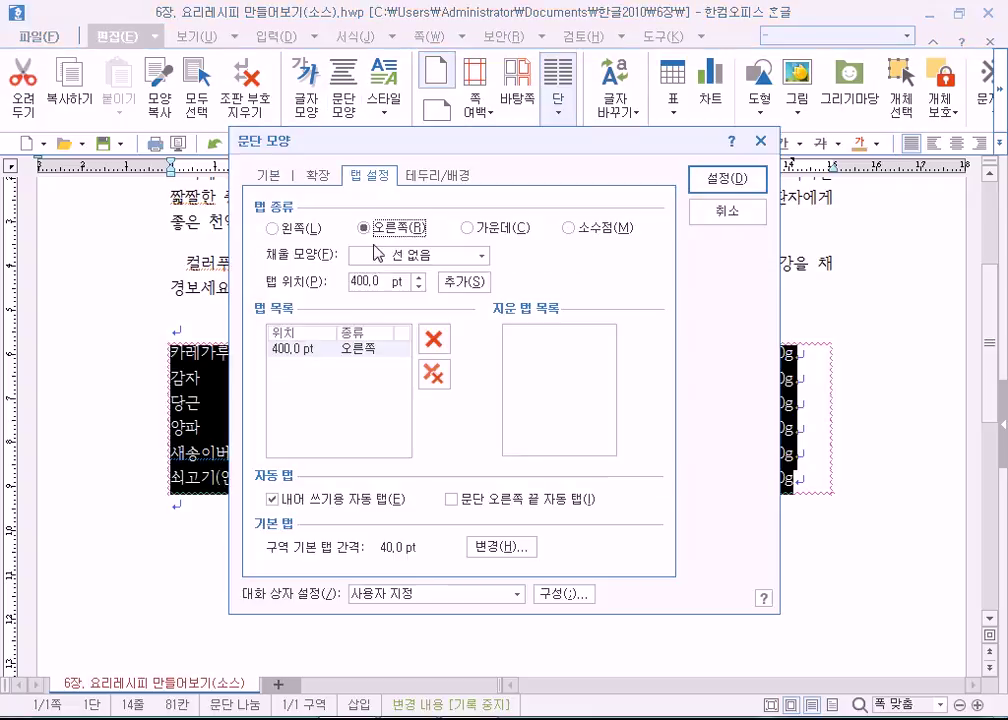
pyautogui.click(378, 255)
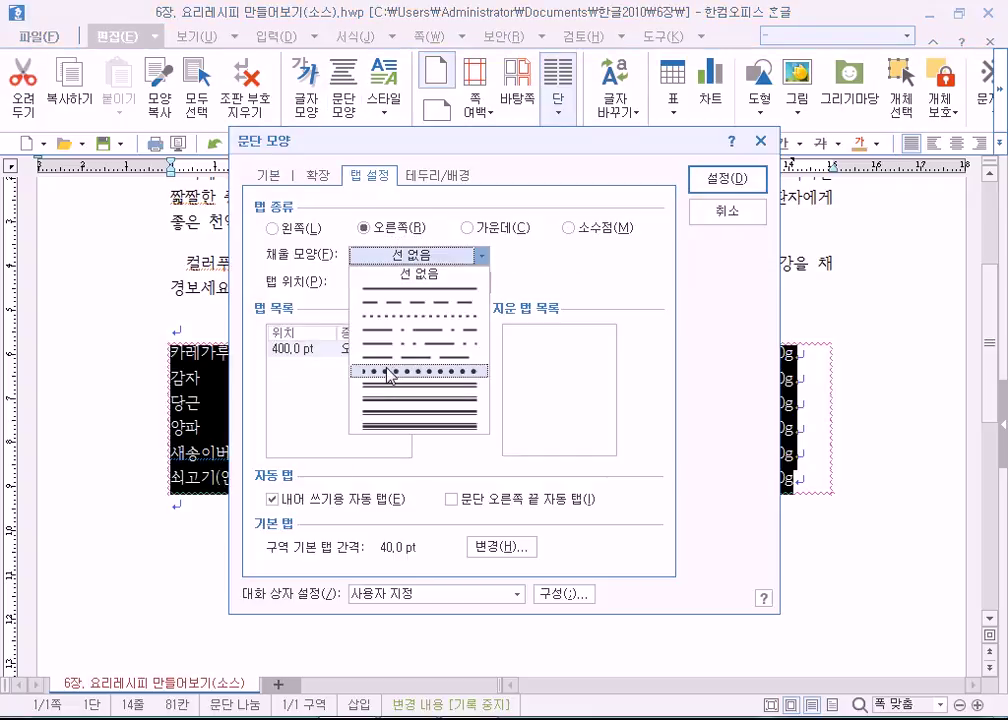
pyautogui.click(389, 371)
pyautogui.click(464, 282)
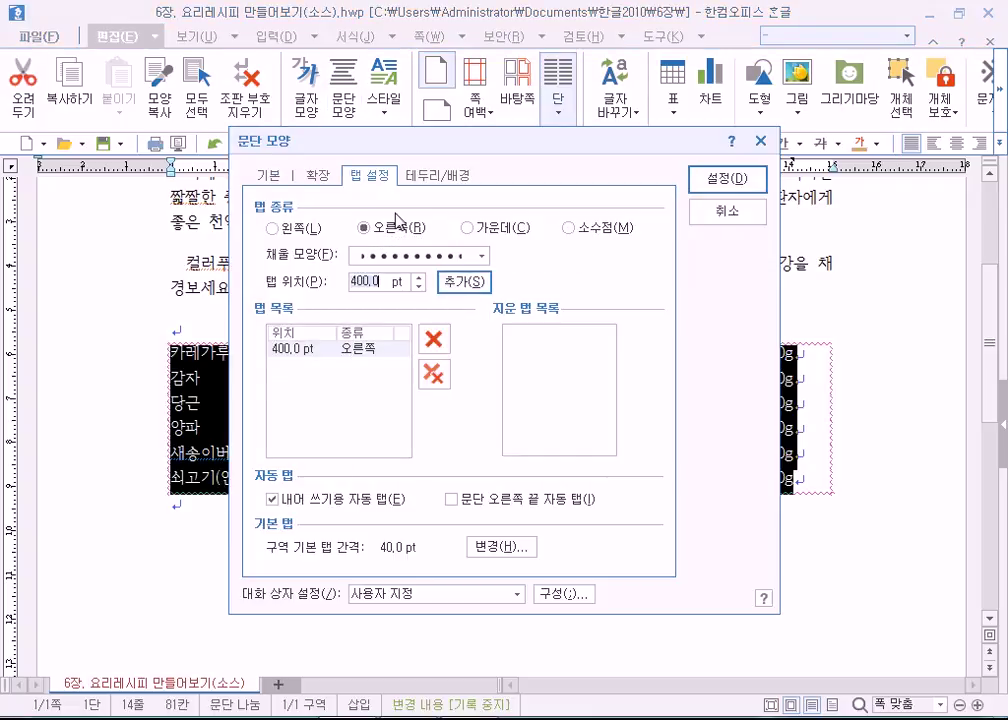
pyautogui.click(725, 181)
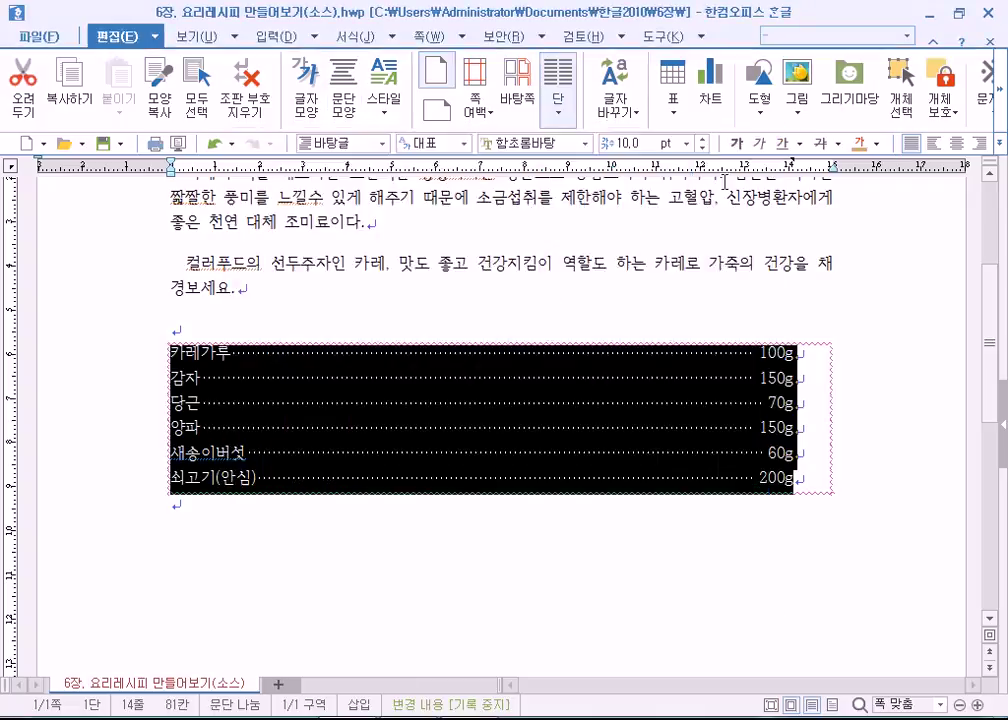
pyautogui.click(819, 316)
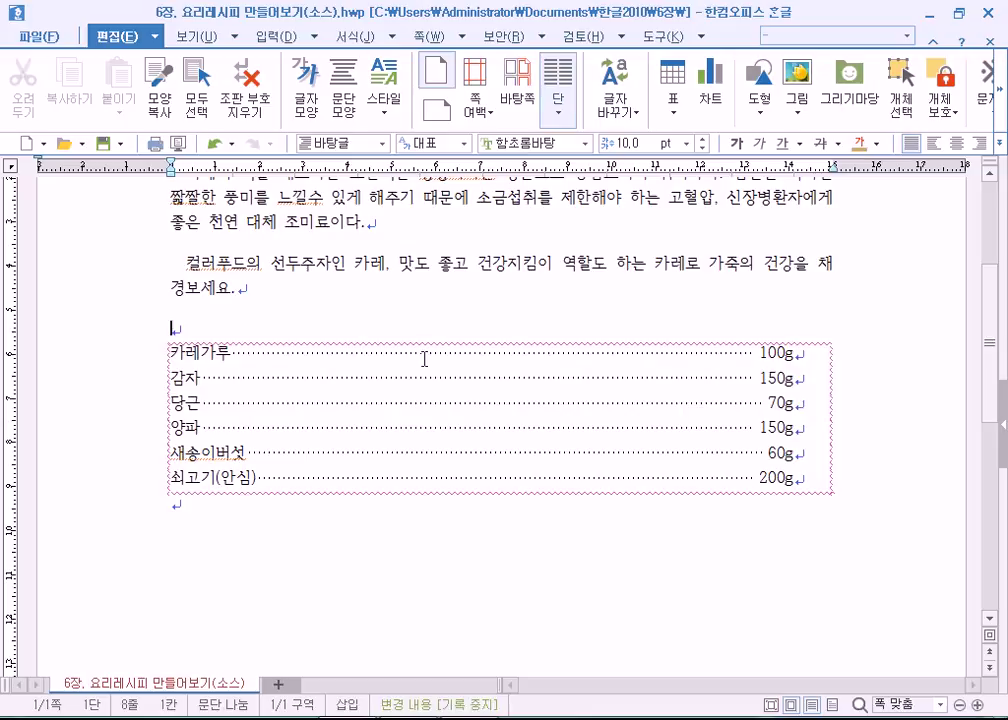
# Point out the 카레가루 line's tab and quantity, try a tab in the empty paragraph below the list, and undo it
pyautogui.click(250, 352)
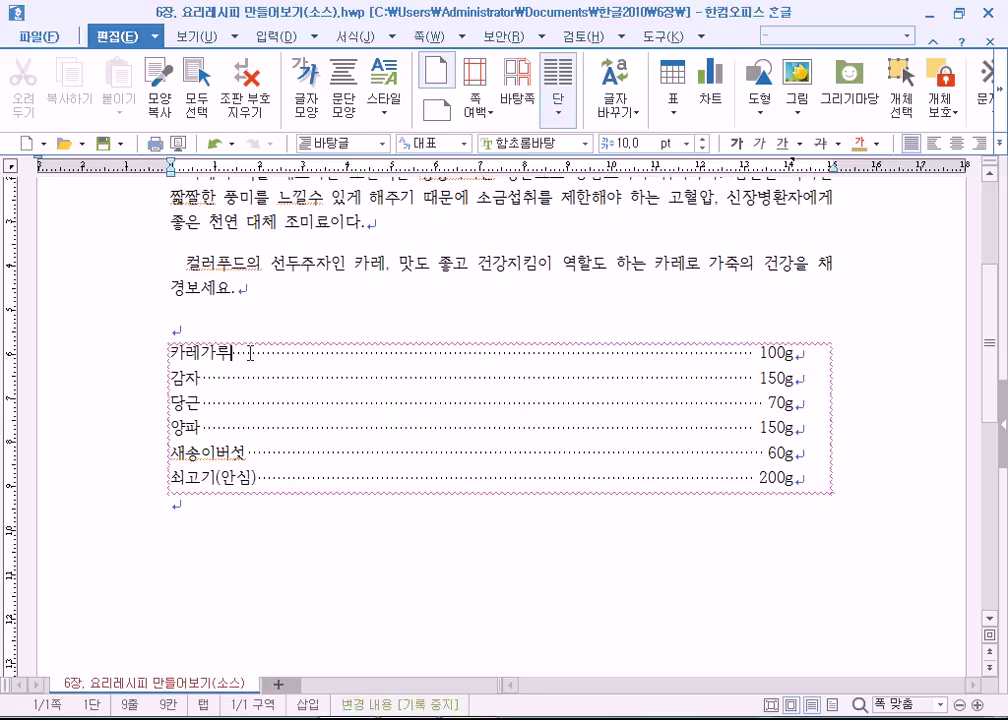
pyautogui.moveTo(760, 354); pyautogui.dragTo(793, 356)
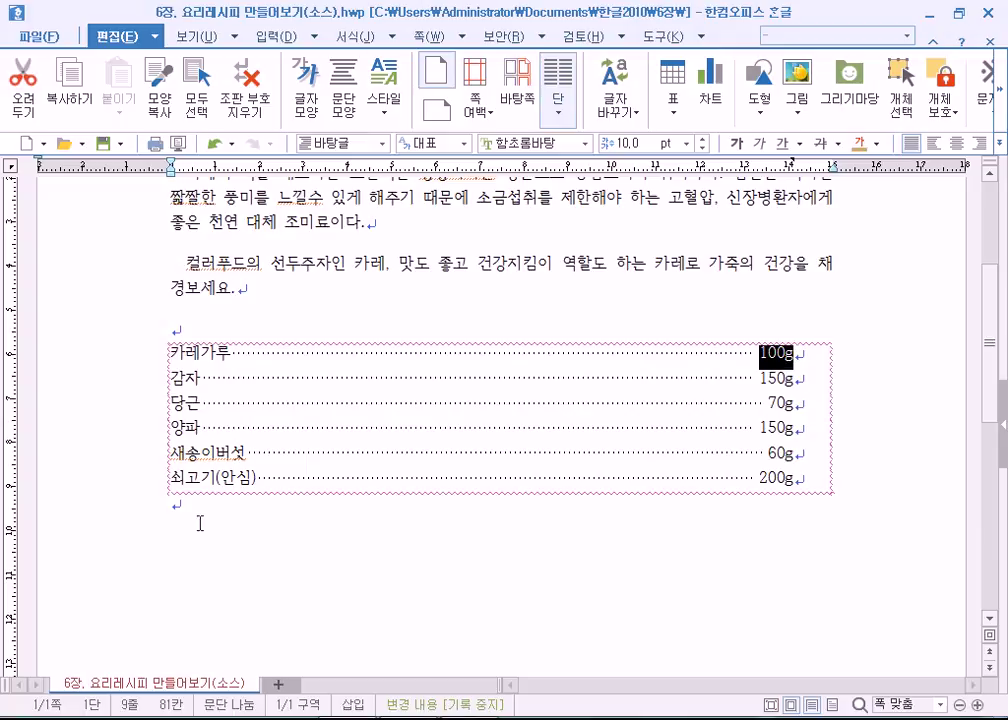
pyautogui.click(306, 504)
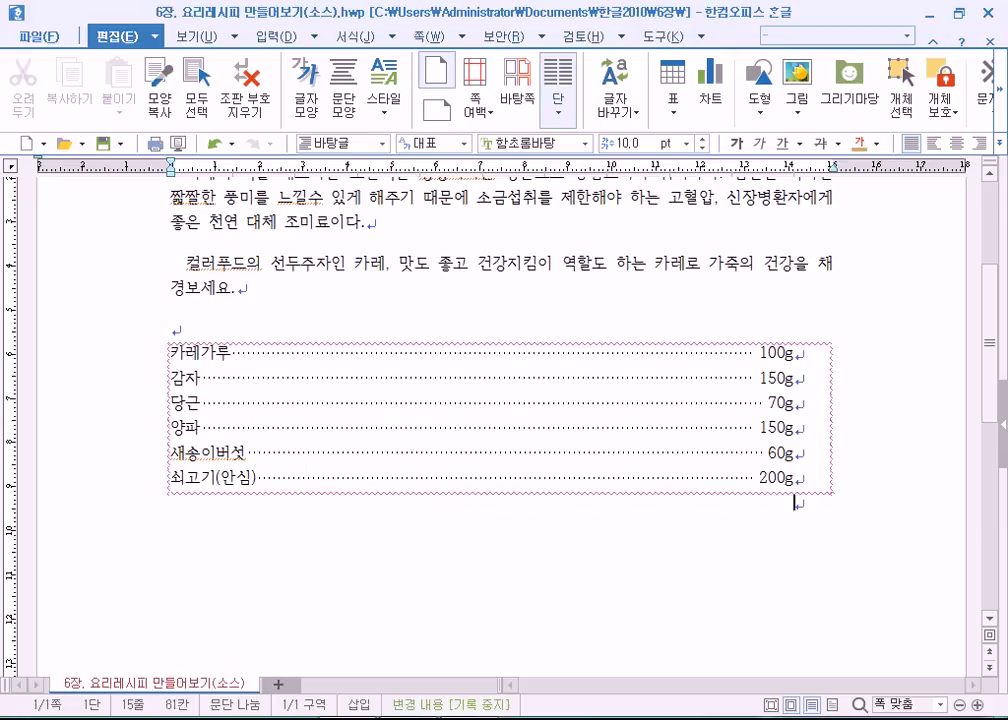
pyautogui.hotkey('ctrl', 'z')
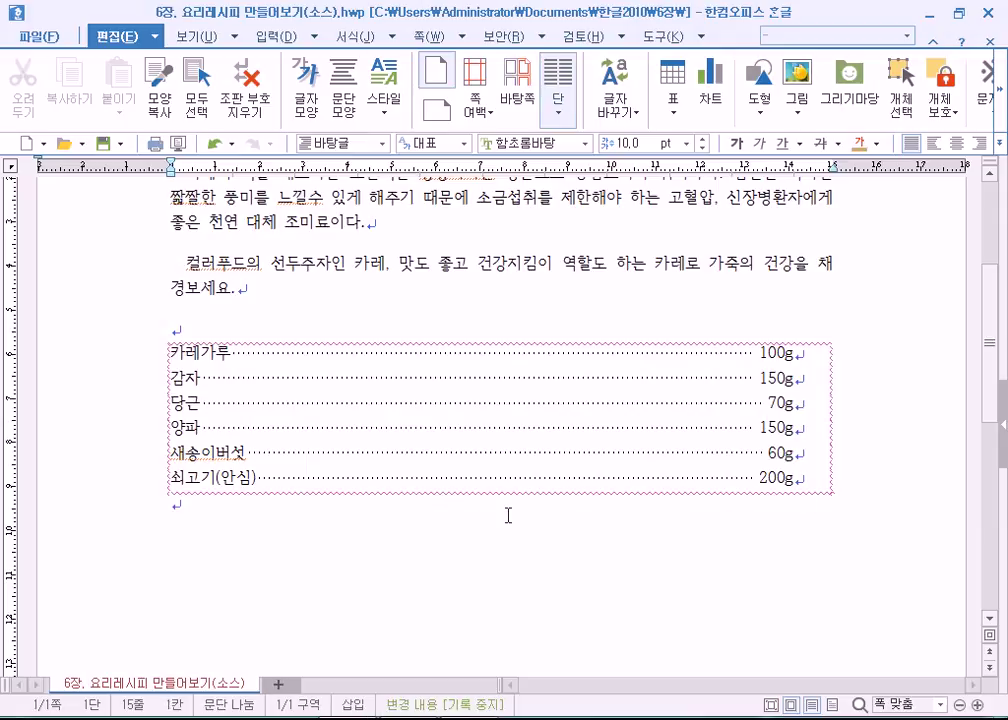
# Add a new line after 쇠고기(안심) inside the bordered list with 간장 and the tab-aligned quantity 작은술1
pyautogui.hotkey('ctrl', 'z')
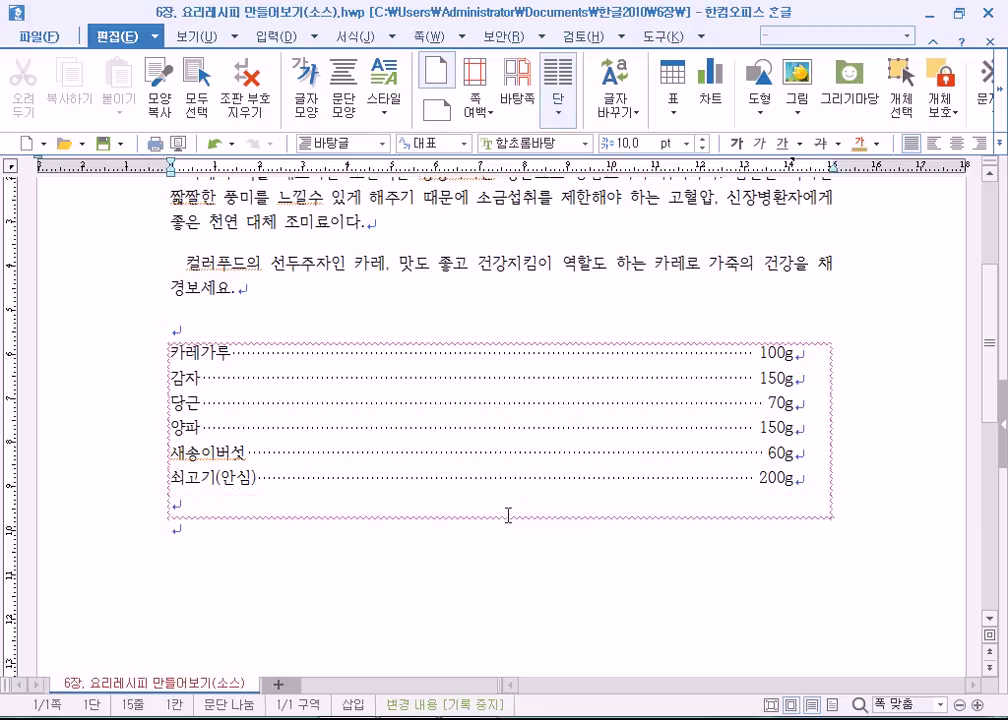
pyautogui.hotkey('ctrl', 'shift', 'z')
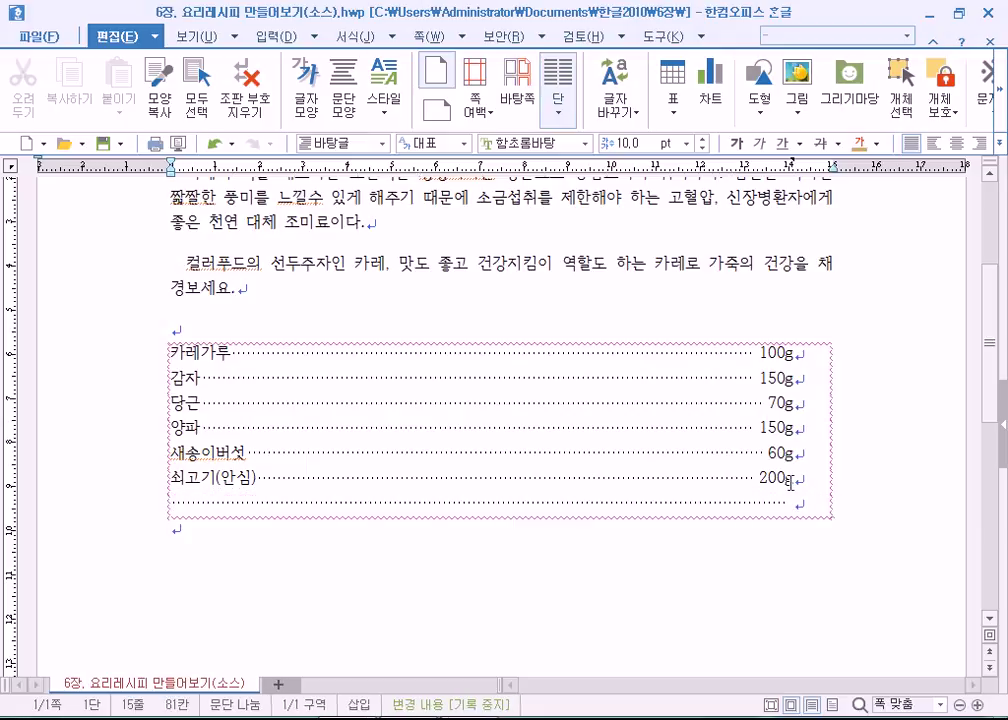
pyautogui.hotkey('ctrl', 'z')
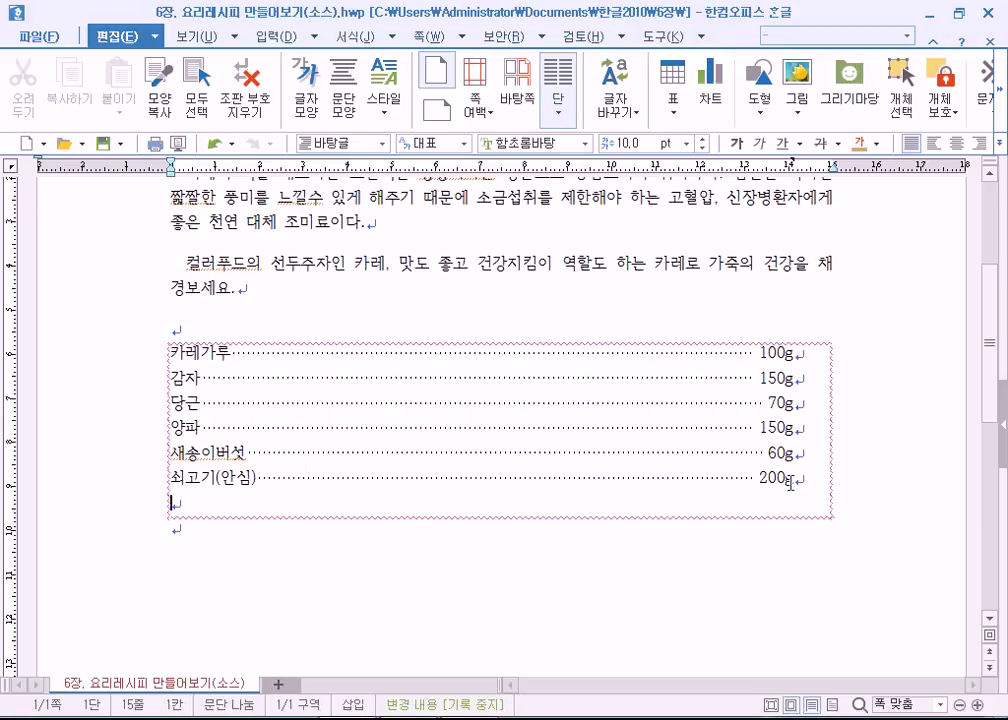
pyautogui.write('간자')
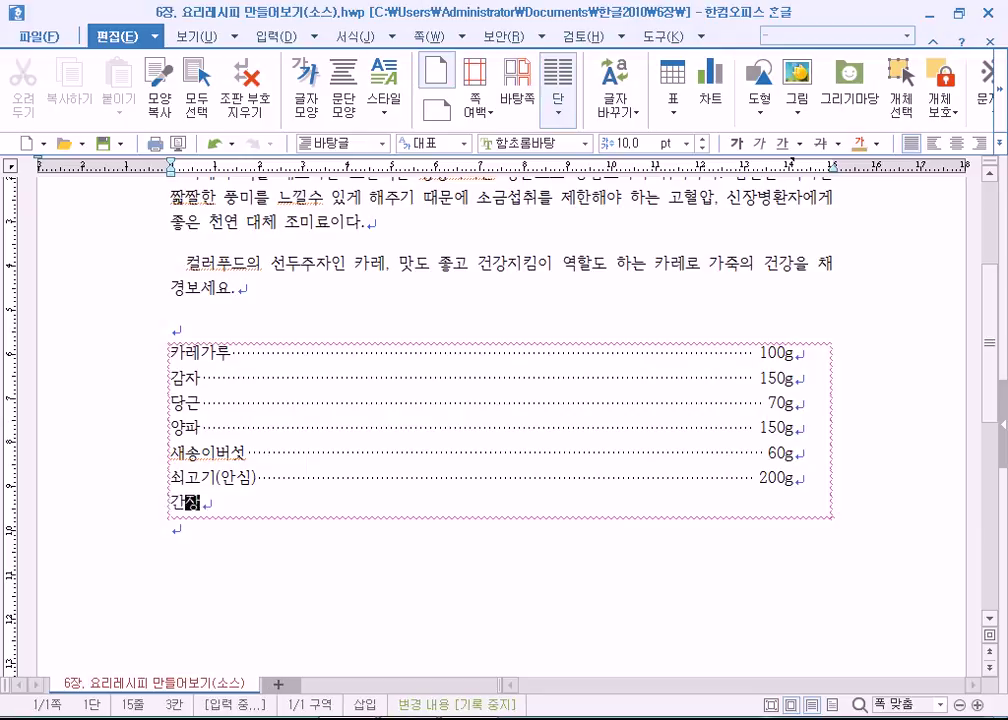
pyautogui.press('Tab')
pyautogui.write('작ㅇ')
pyautogui.write('ㄹ1')
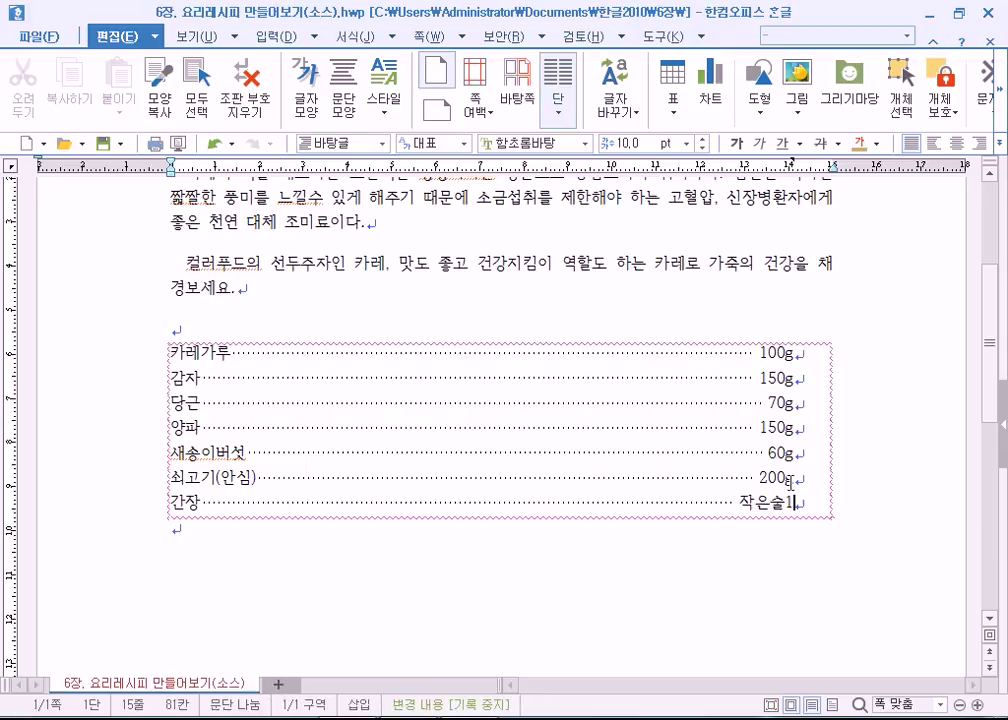
# Add a line below 간장 with 고추장 and the tab-aligned quantity 큰술1, leaving no empty line after it
pyautogui.press('Return')
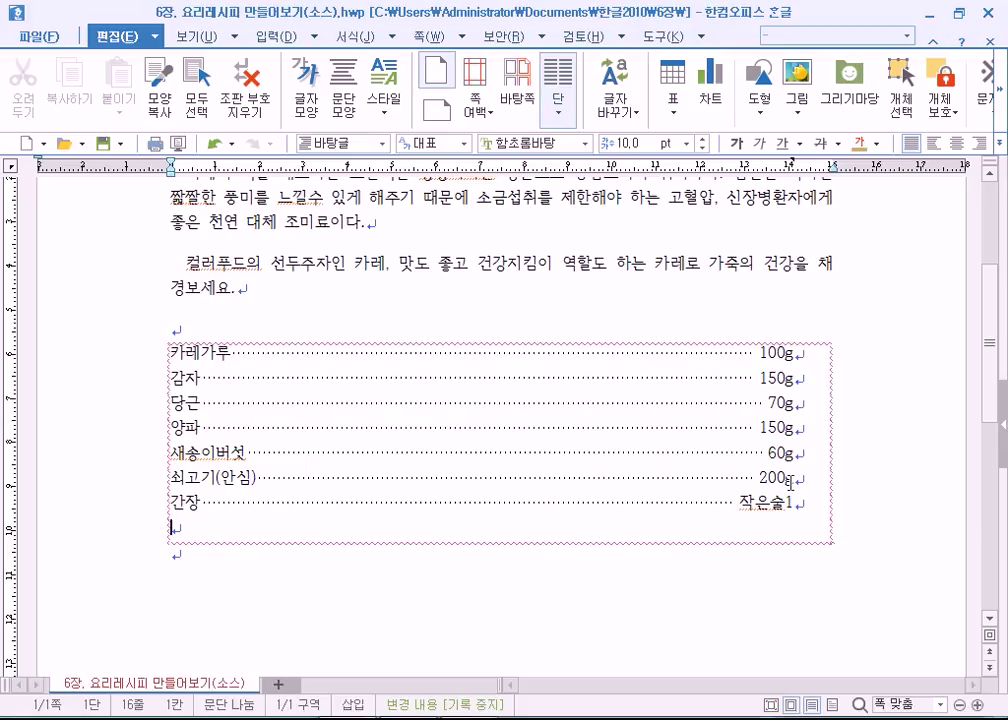
pyautogui.write('고추자')
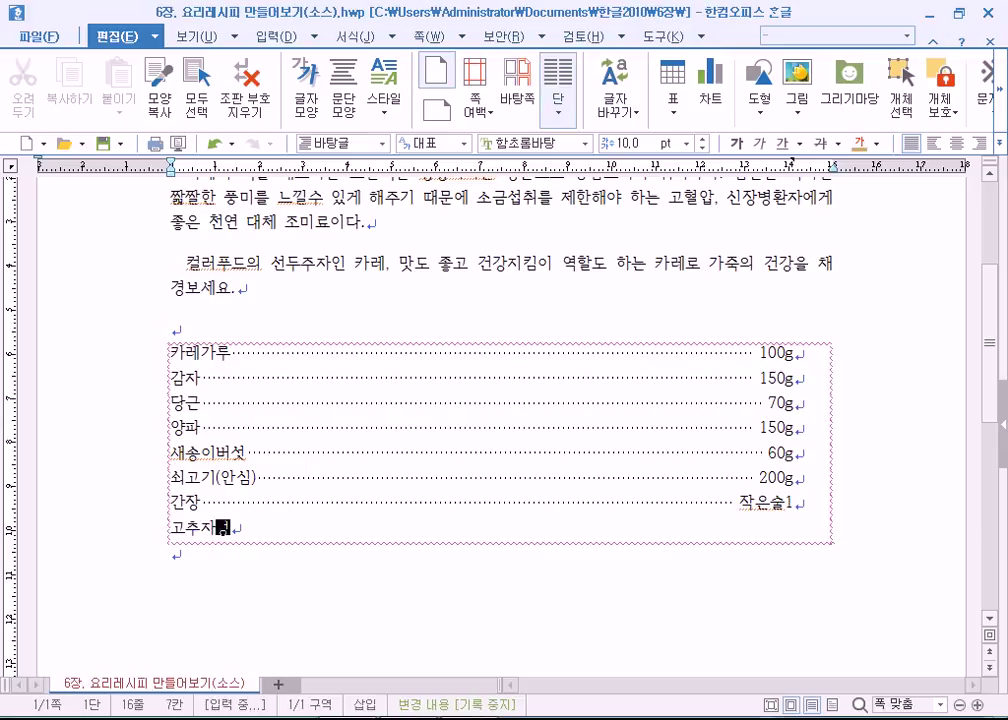
pyautogui.write('장')
pyautogui.press('Tab')
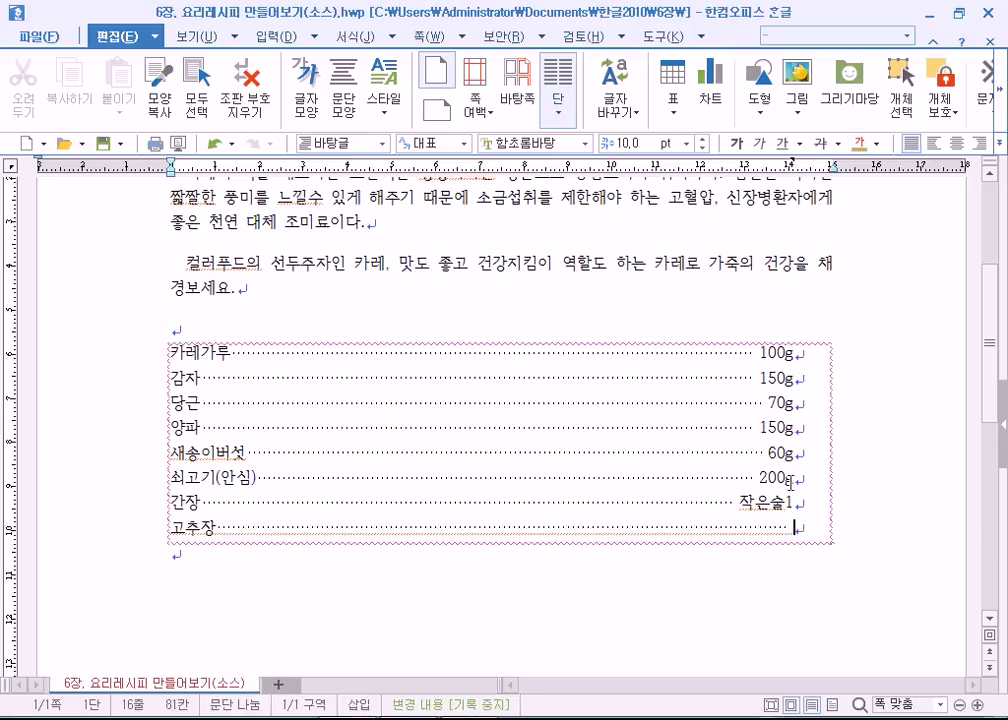
pyautogui.write('큰술1')
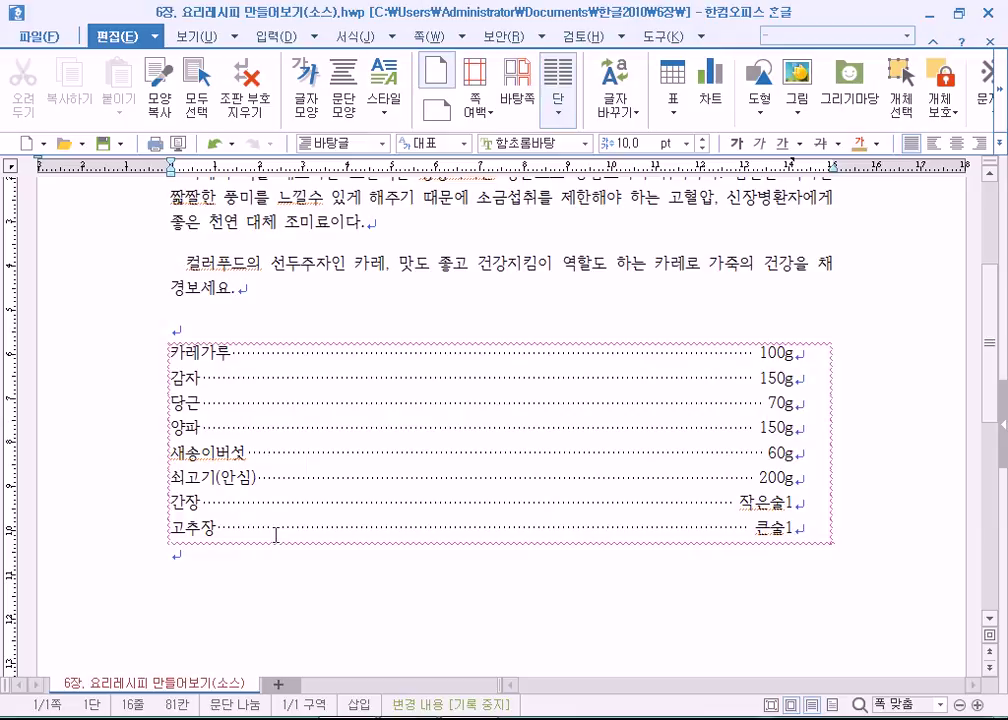
pyautogui.press('Return')
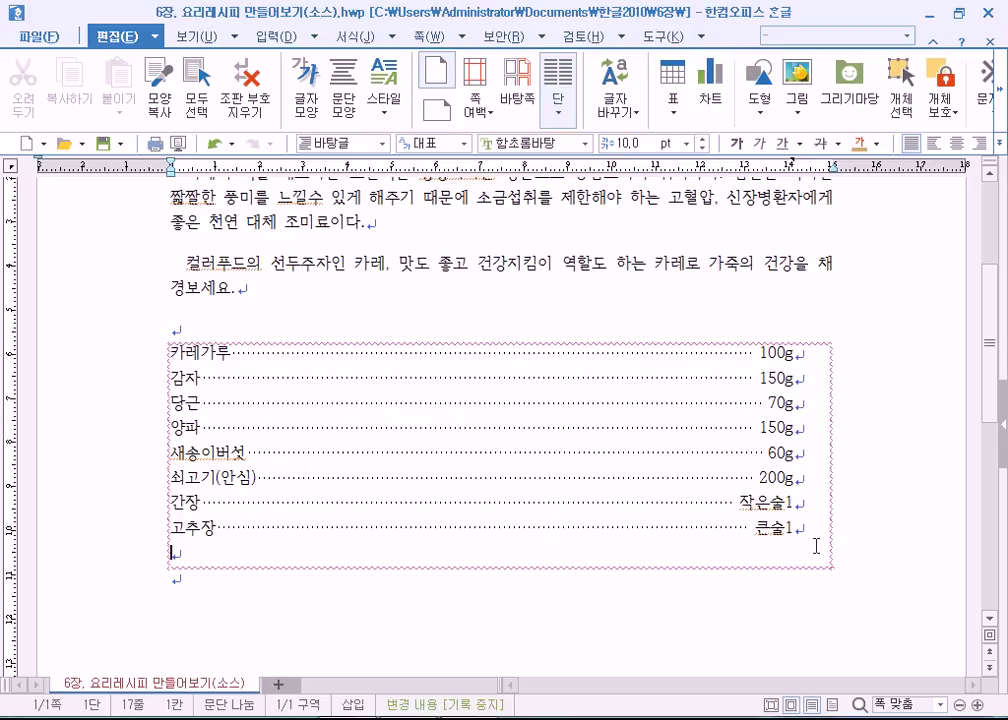
pyautogui.press('BackSpace')
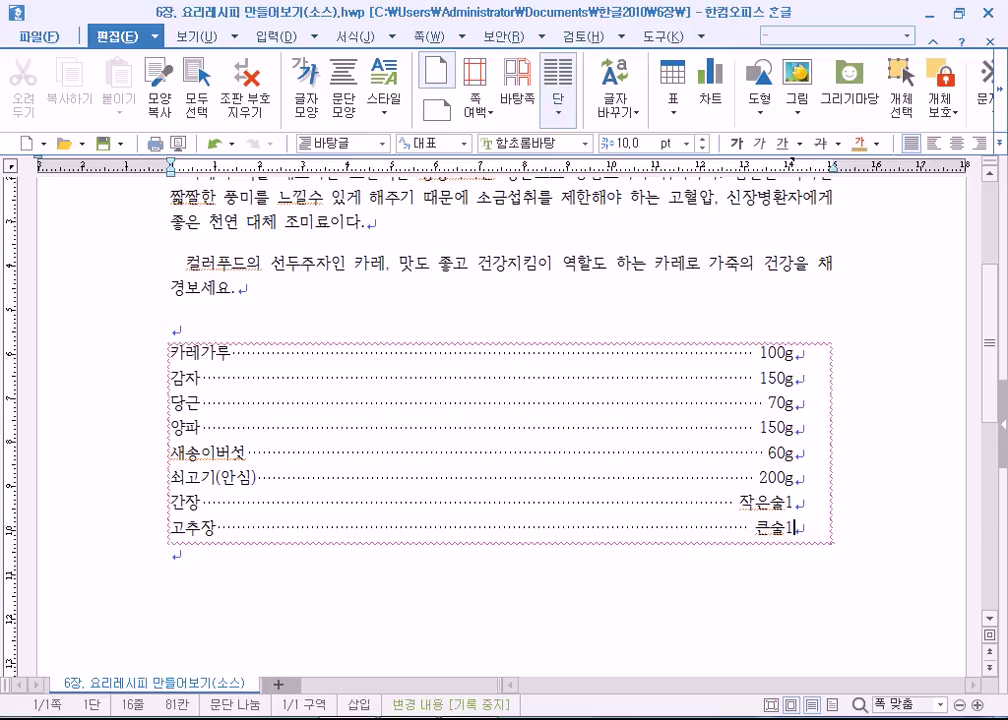
# Open the system calendar and examine the Saturday dates in August and September 2015
pyautogui.click(908, 719)
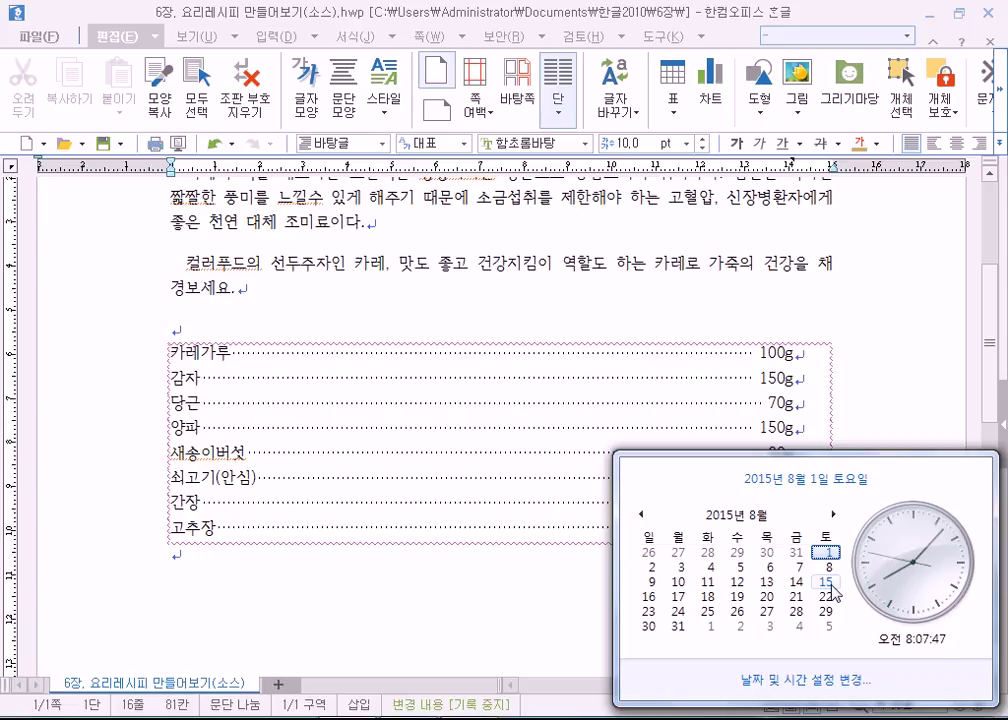
pyautogui.click(835, 516)
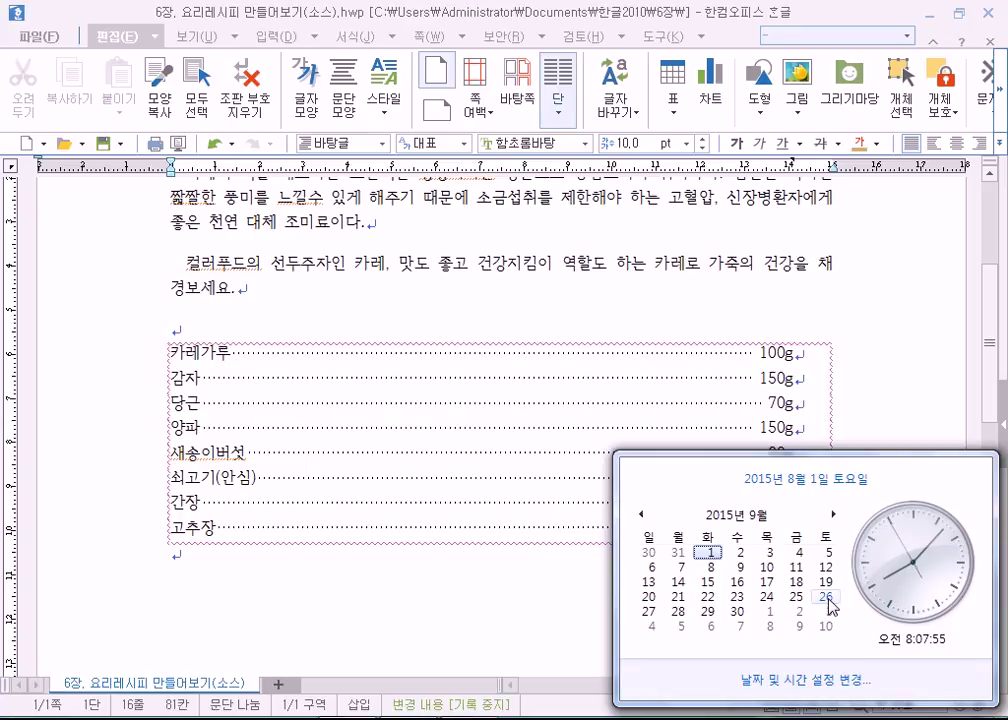
pyautogui.click(826, 597)
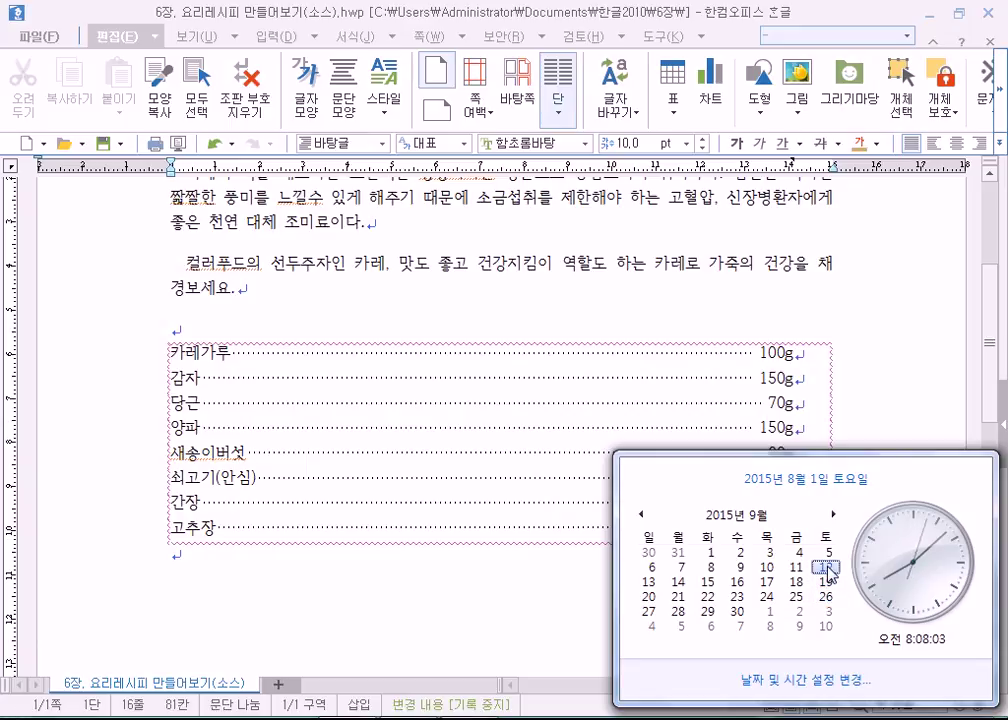
pyautogui.click(642, 515)
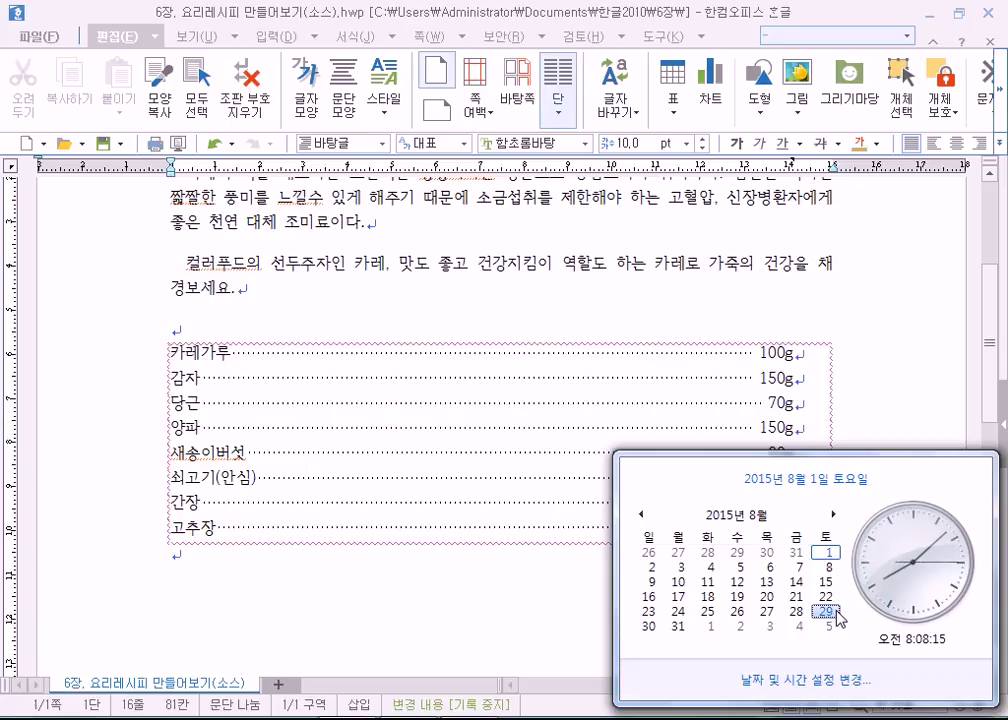
pyautogui.click(834, 514)
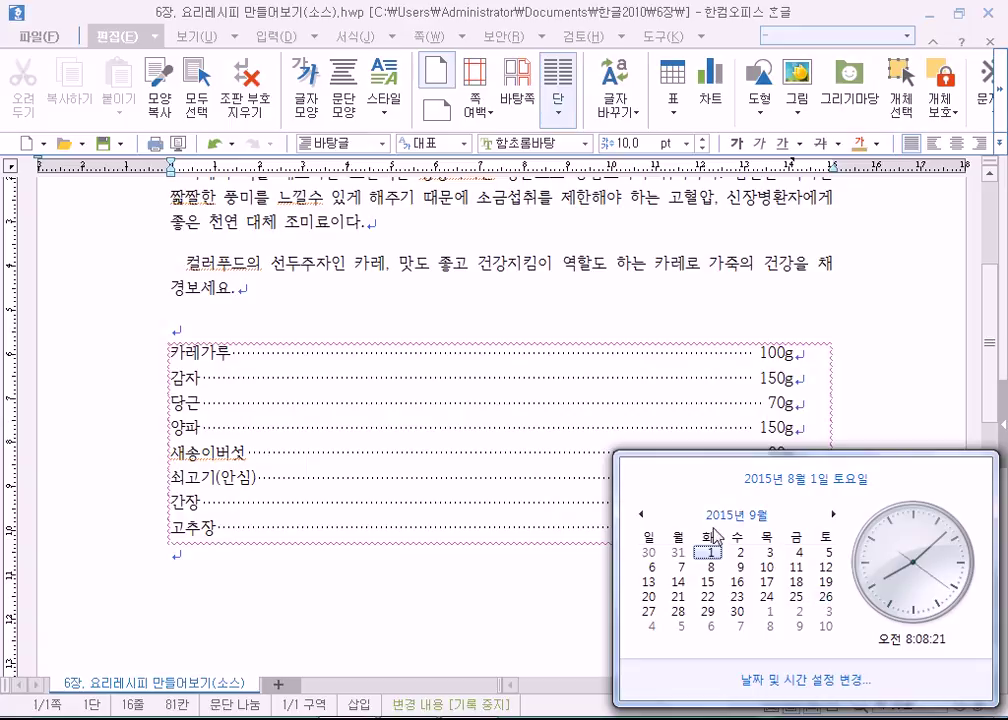
pyautogui.click(640, 515)
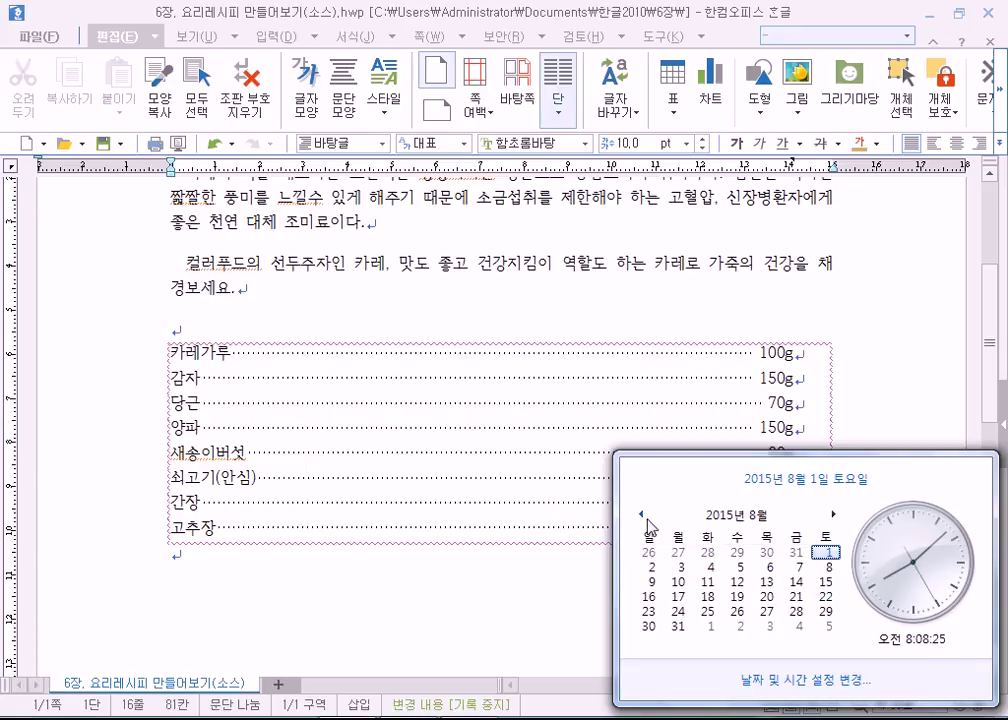
# Examine July to September 2015 in the system calendar, checking September 26, 27 and 29 and October 3
pyautogui.click(640, 516)
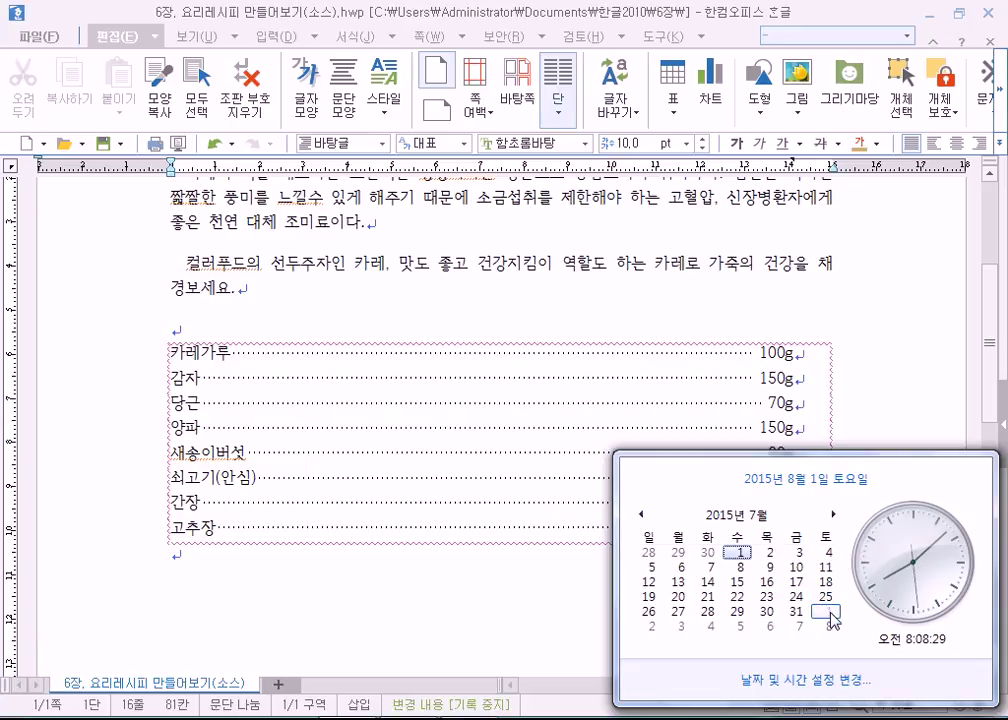
pyautogui.click(834, 514)
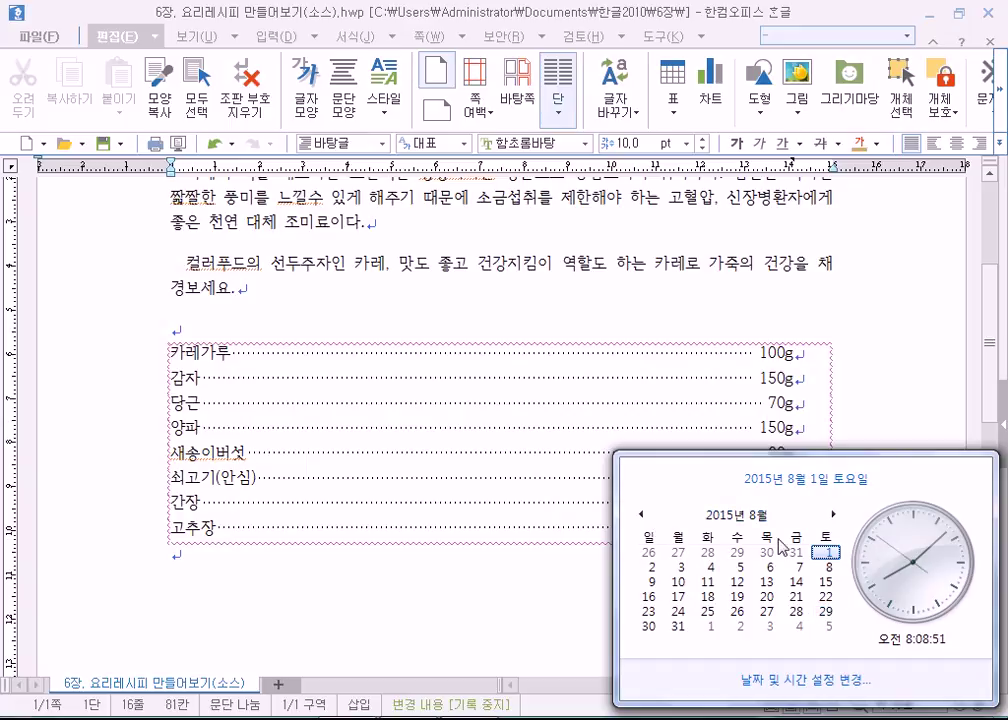
pyautogui.click(833, 514)
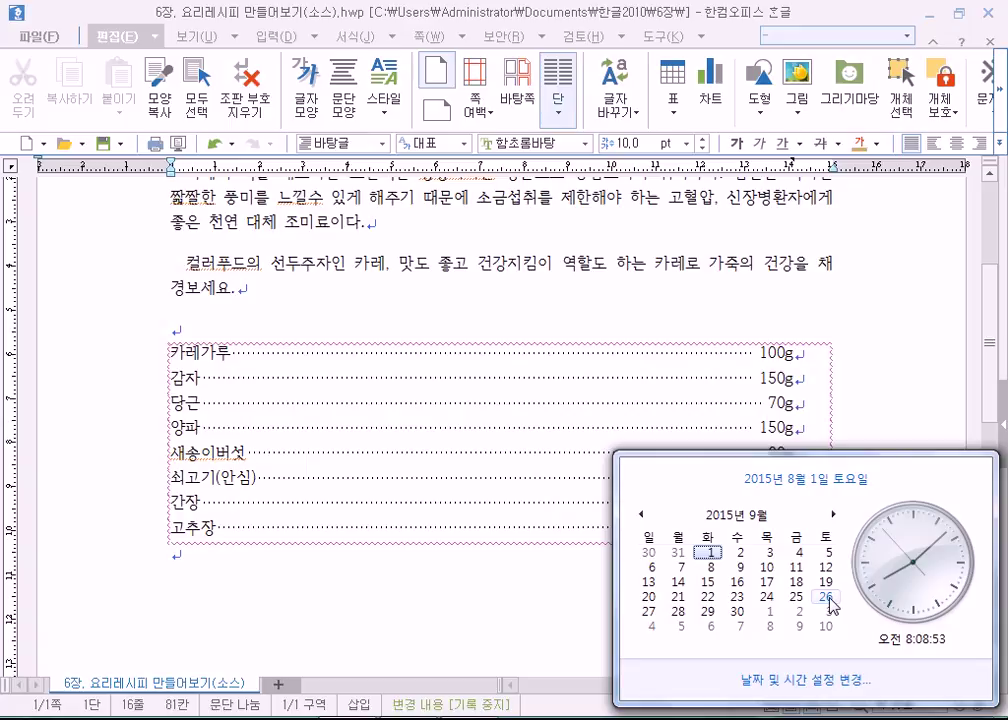
pyautogui.click(830, 598)
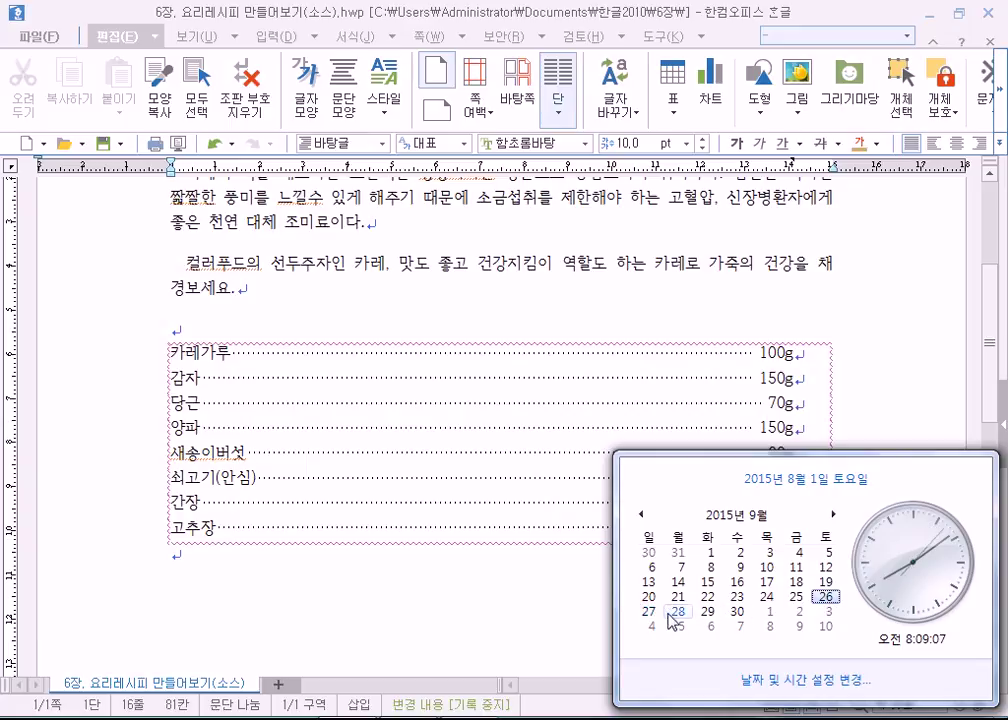
pyautogui.click(707, 612)
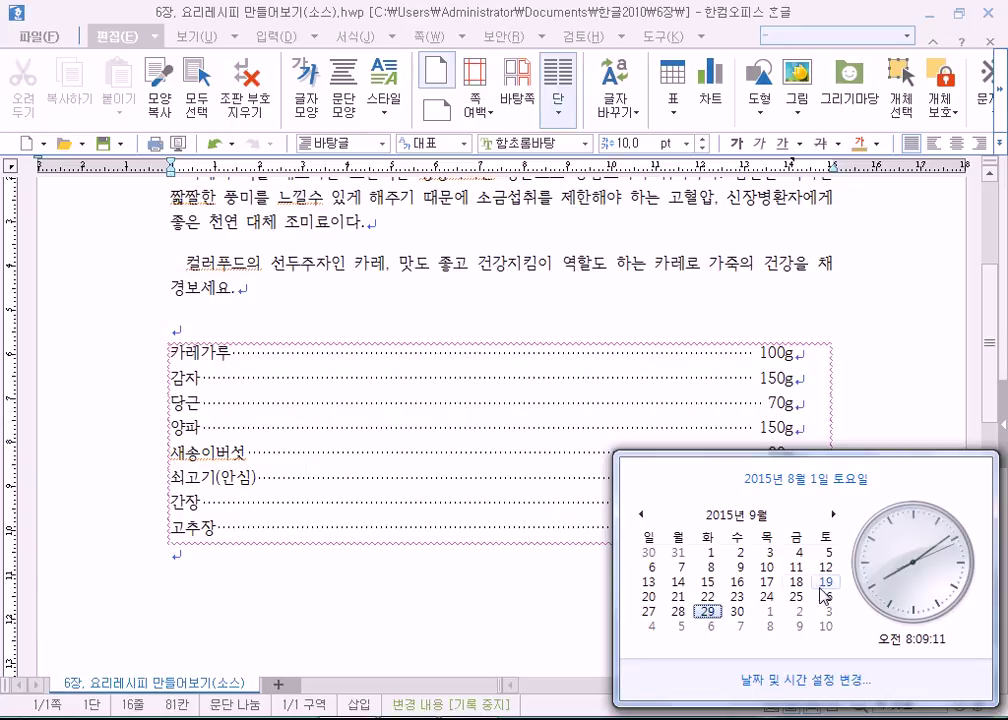
pyautogui.click(658, 612)
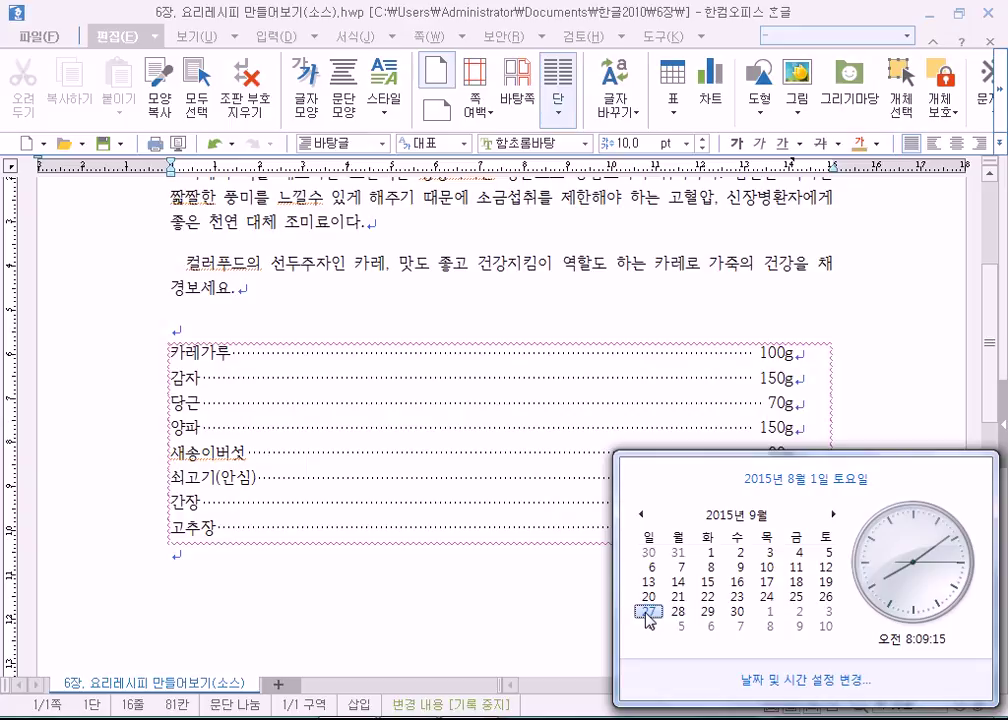
pyautogui.click(709, 612)
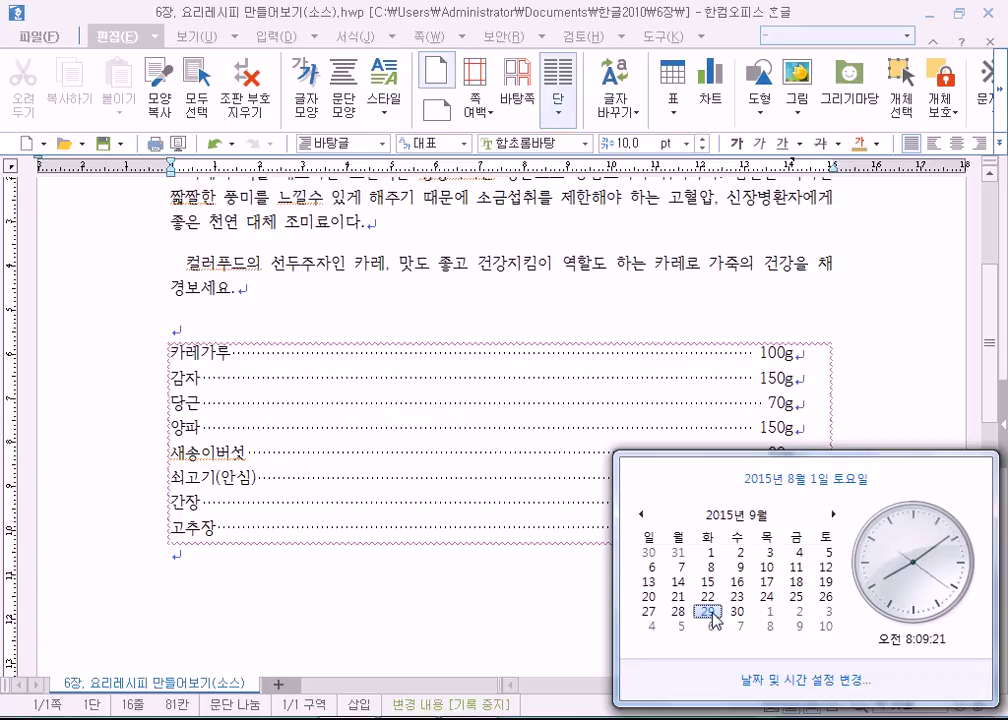
pyautogui.click(826, 611)
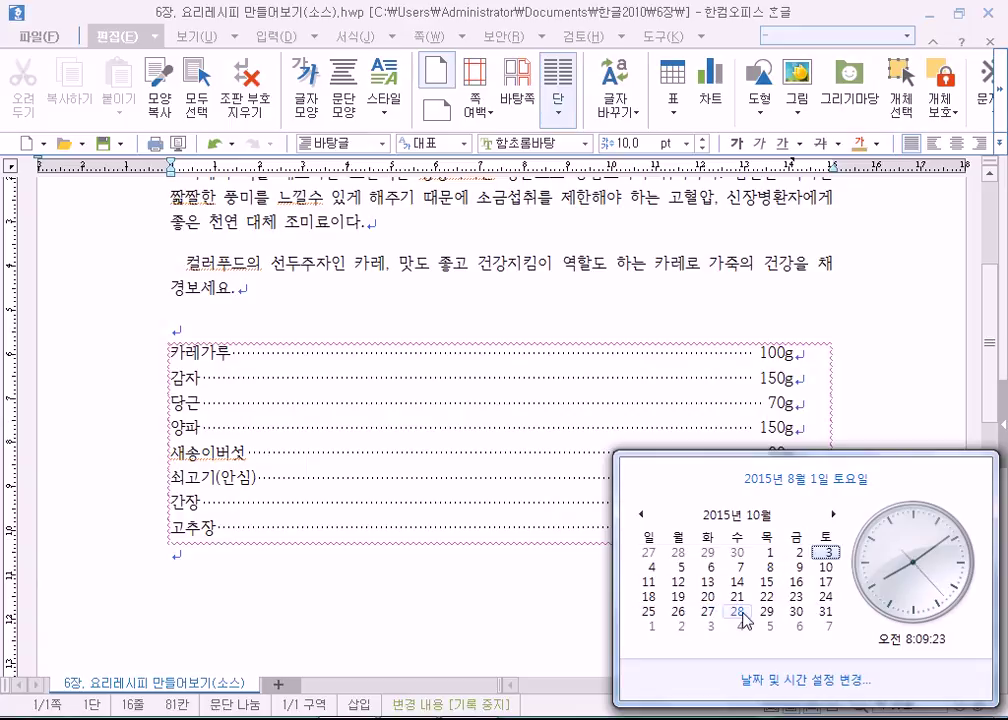
# Compare the neighbouring months around October 2015, check October 5 and 10, and close the system calendar
pyautogui.click(641, 514)
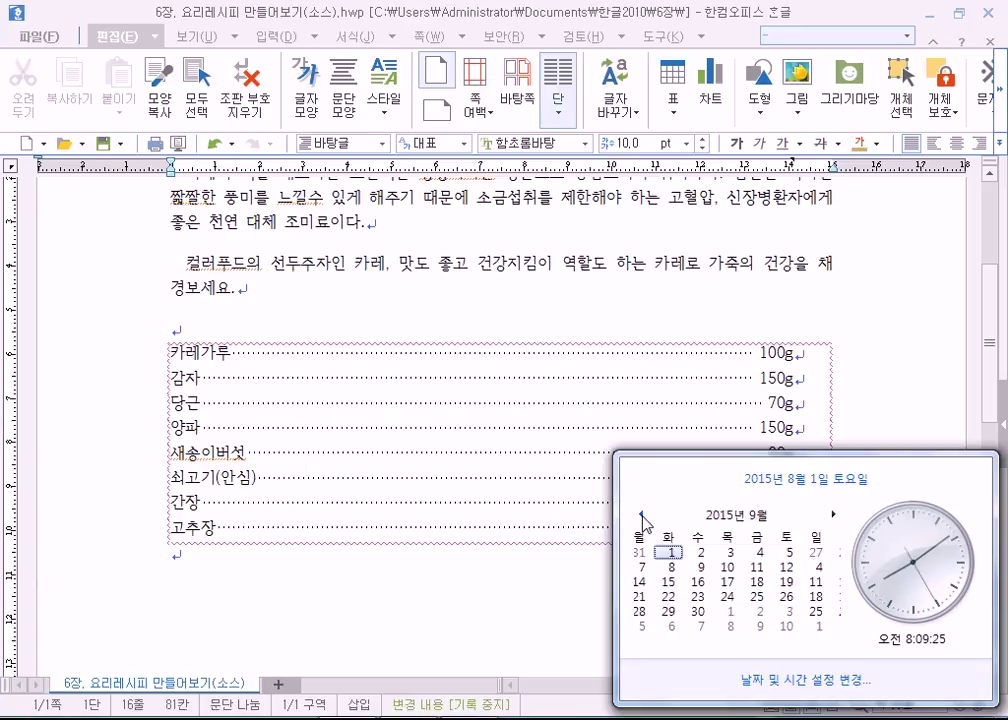
pyautogui.click(833, 514)
pyautogui.click(833, 514)
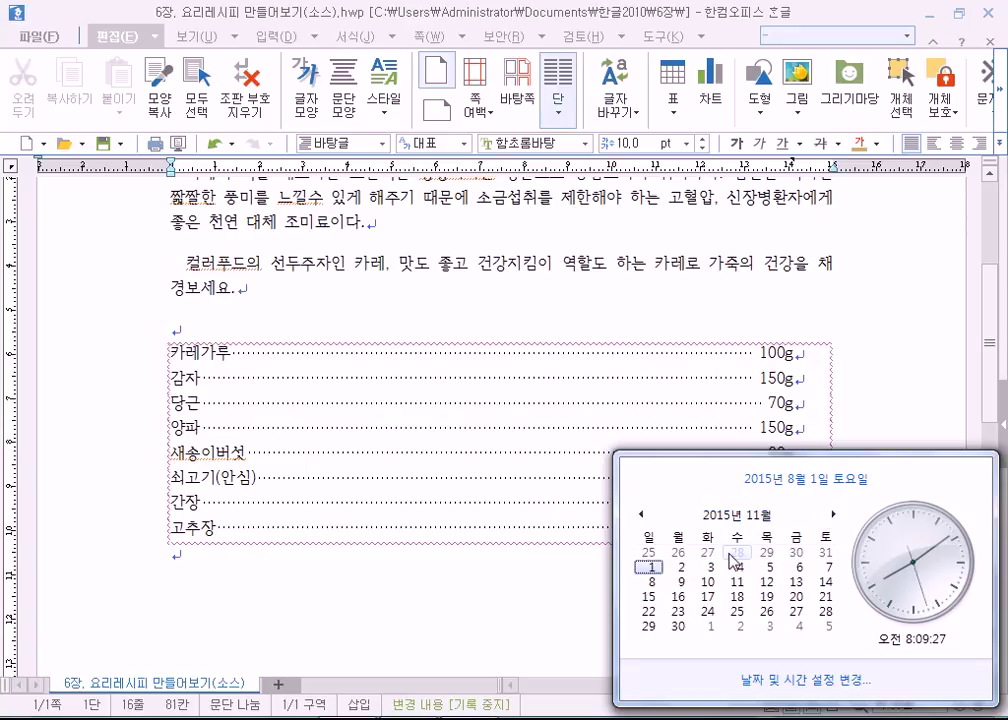
pyautogui.click(641, 514)
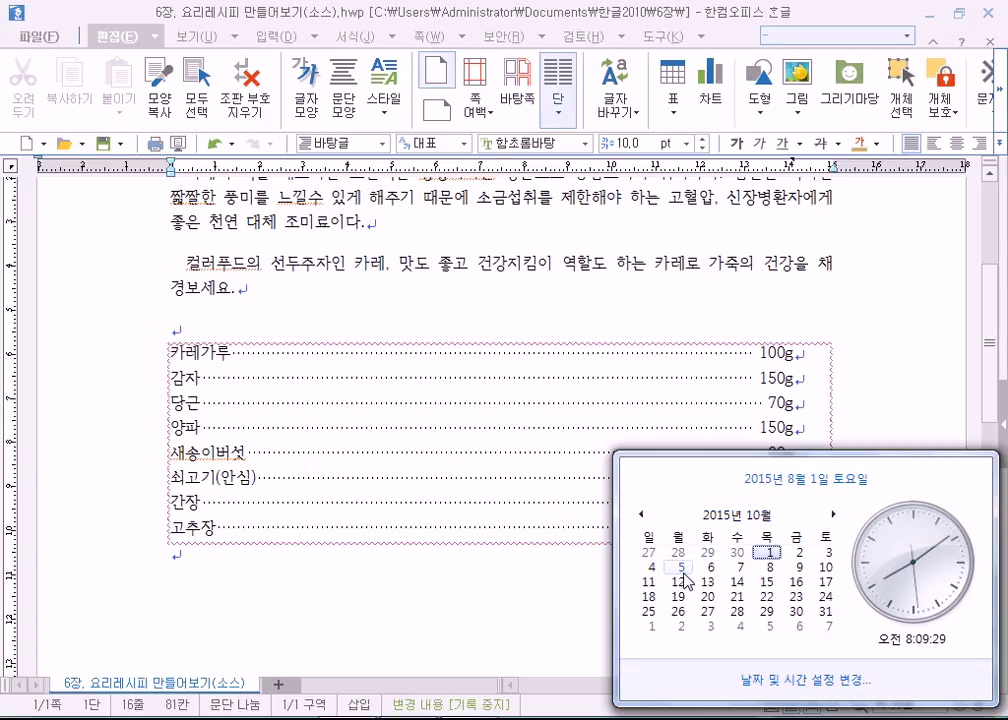
pyautogui.click(678, 571)
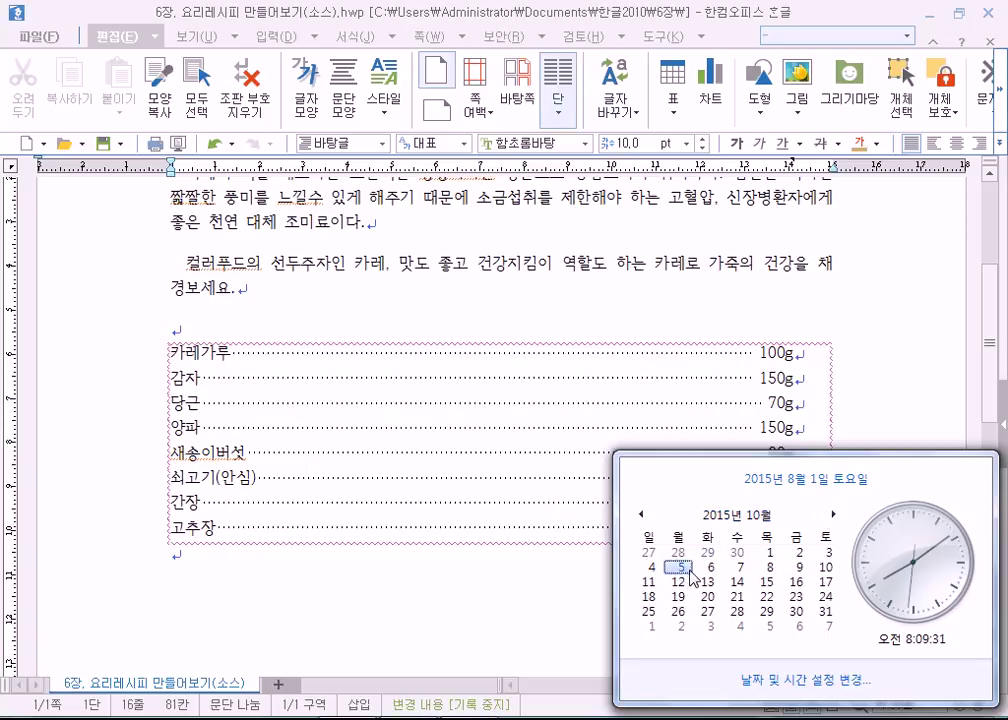
pyautogui.click(827, 569)
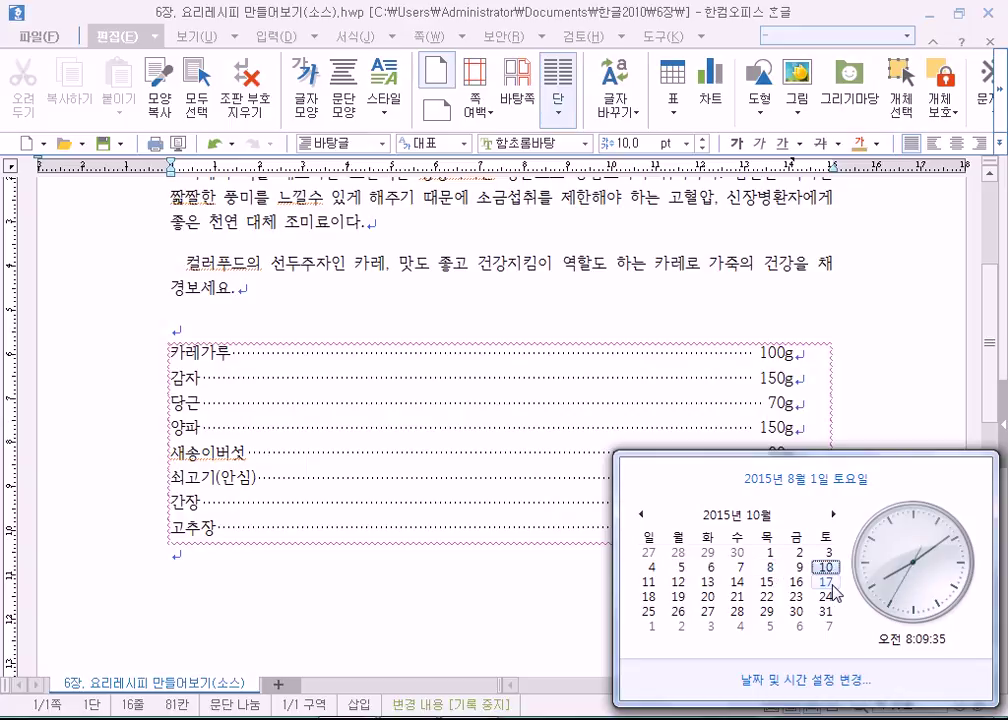
pyautogui.click(889, 405)
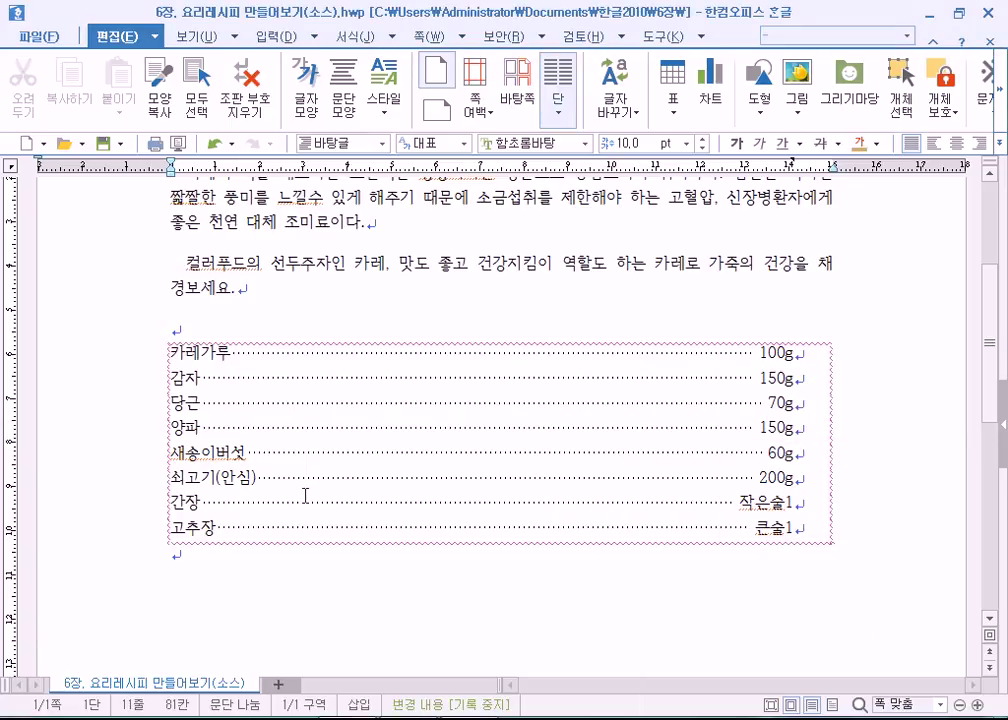
# Open the document 6장.혼자풀어보기4번(소스).hwp from the 6장 folder
pyautogui.click(35, 36)
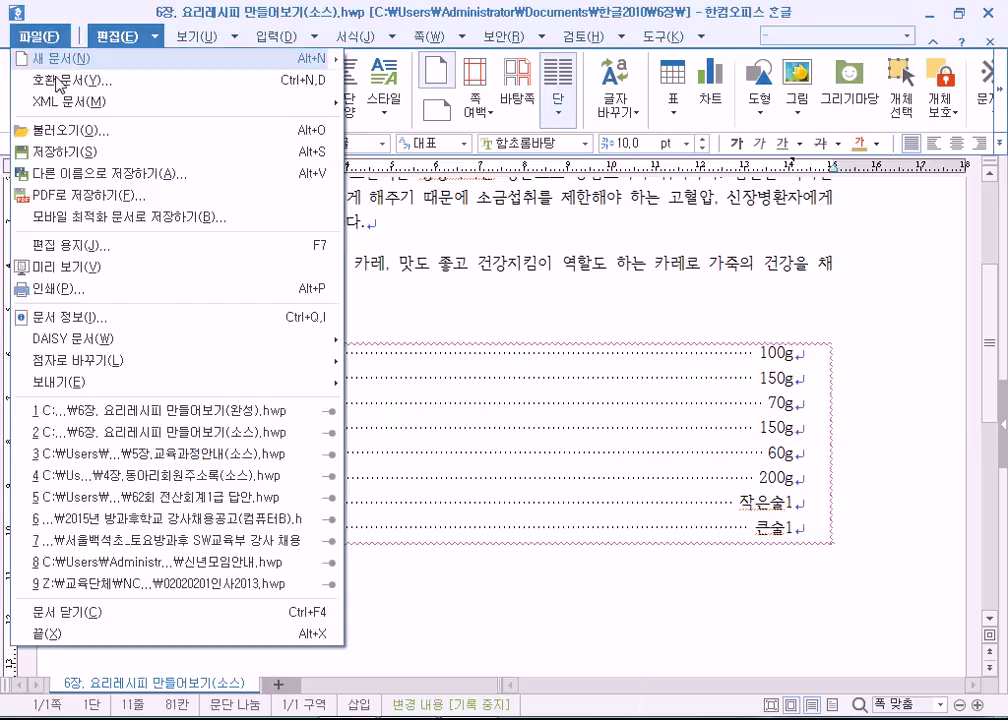
pyautogui.click(70, 128)
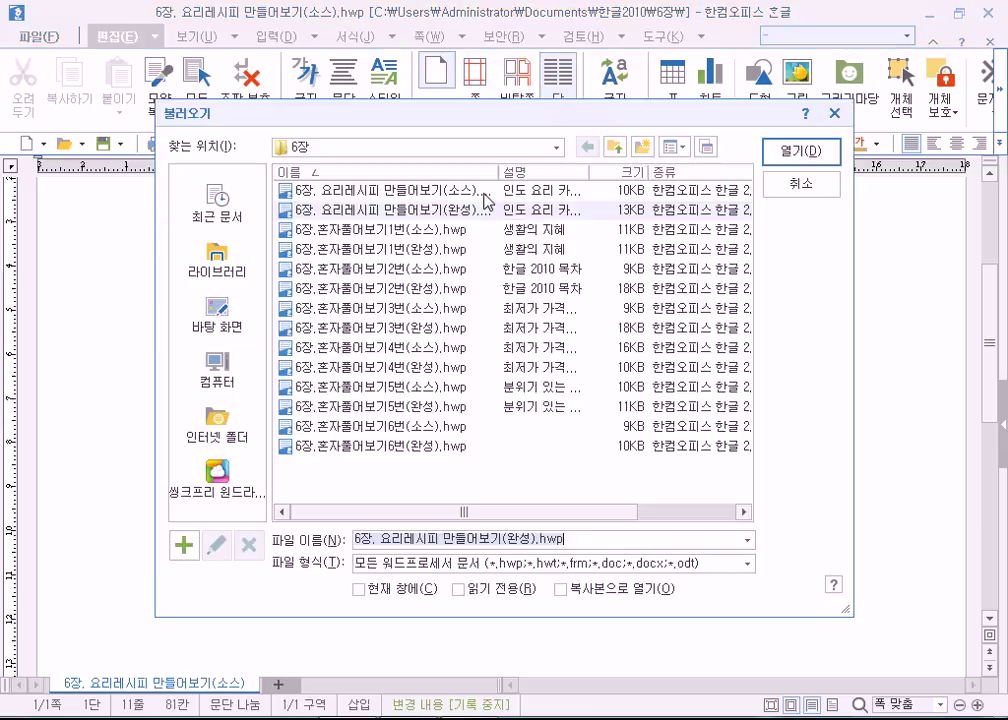
pyautogui.moveTo(498, 177); pyautogui.dragTo(434, 170)
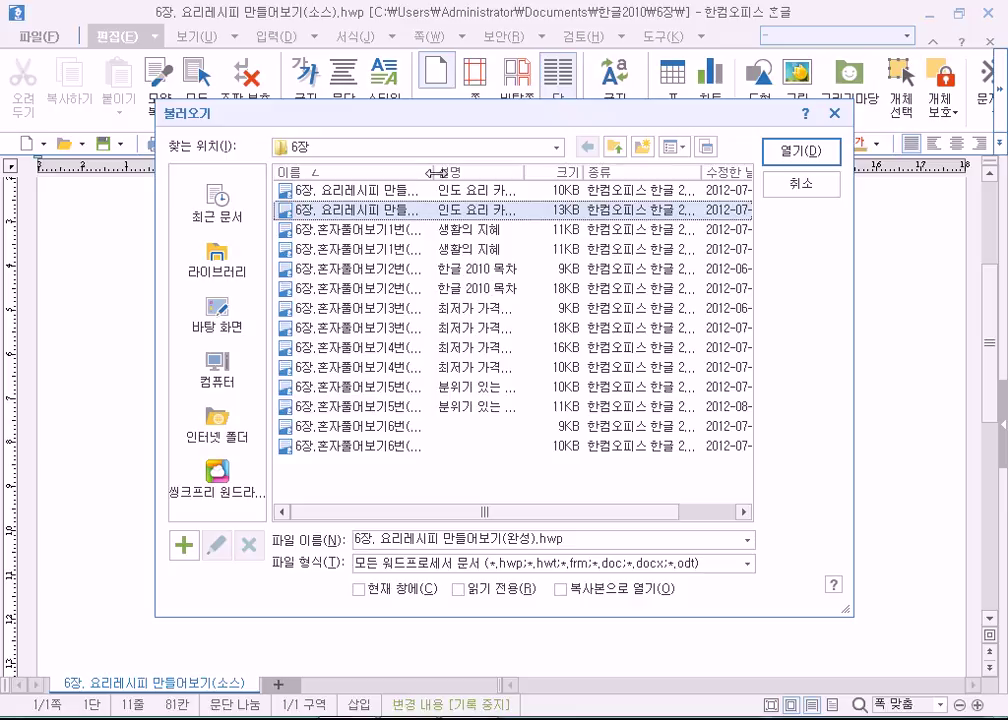
pyautogui.moveTo(438, 172); pyautogui.dragTo(496, 171)
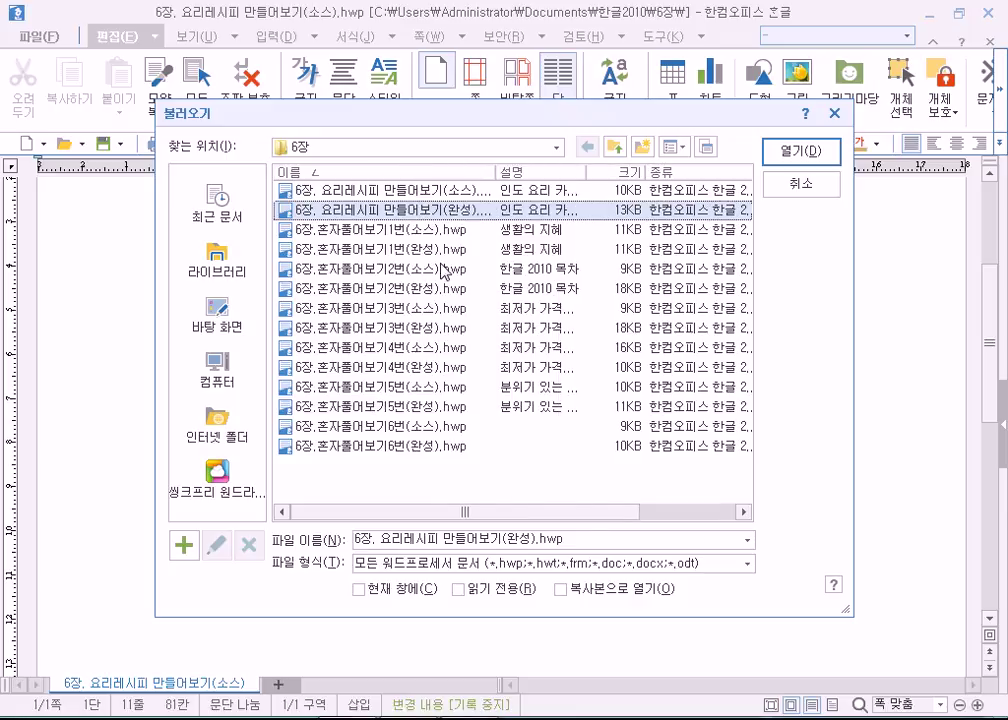
pyautogui.click(409, 350)
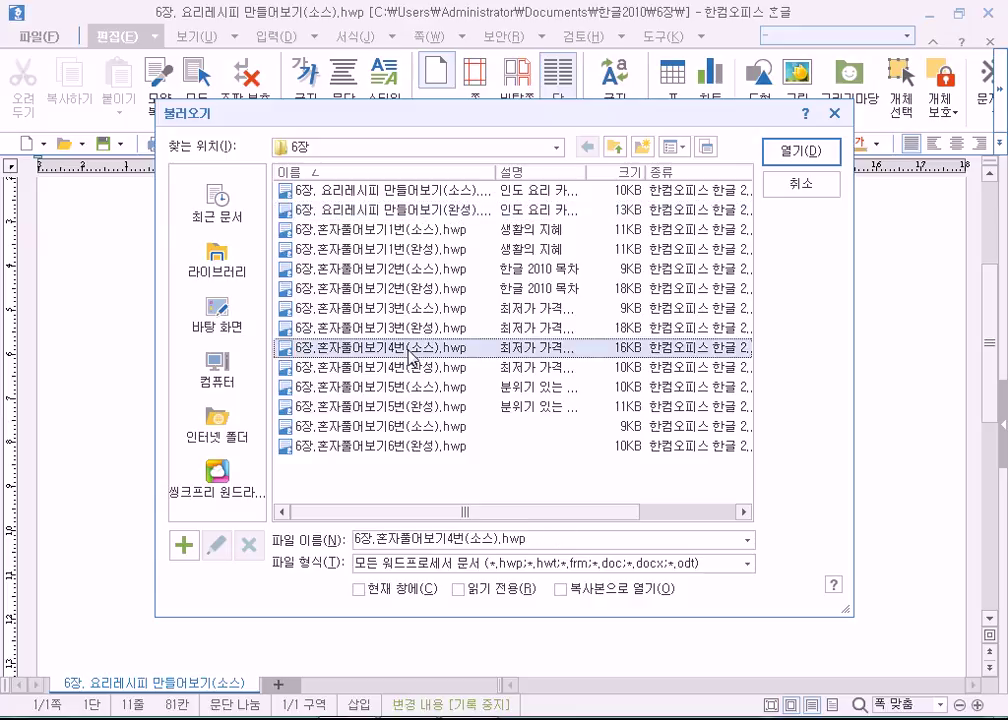
pyautogui.doubleClick(409, 352)
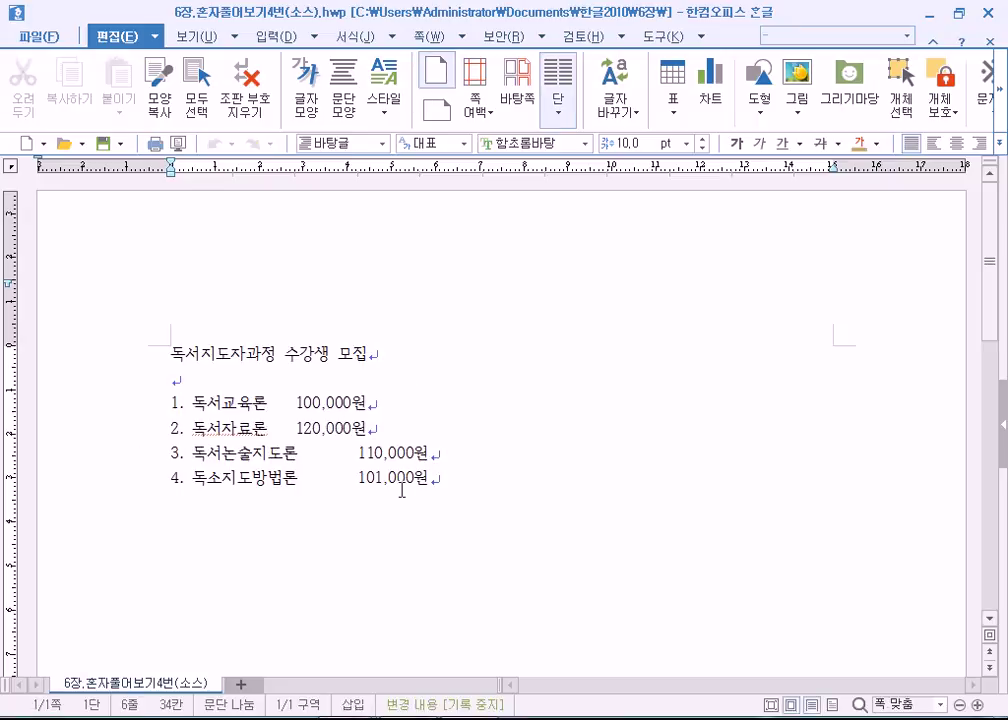
# Set the font of the title 독서지도자과정 수강생 모집 to 한컴 윤체 B
pyautogui.click(506, 487)
pyautogui.moveTo(167, 352); pyautogui.dragTo(403, 355)
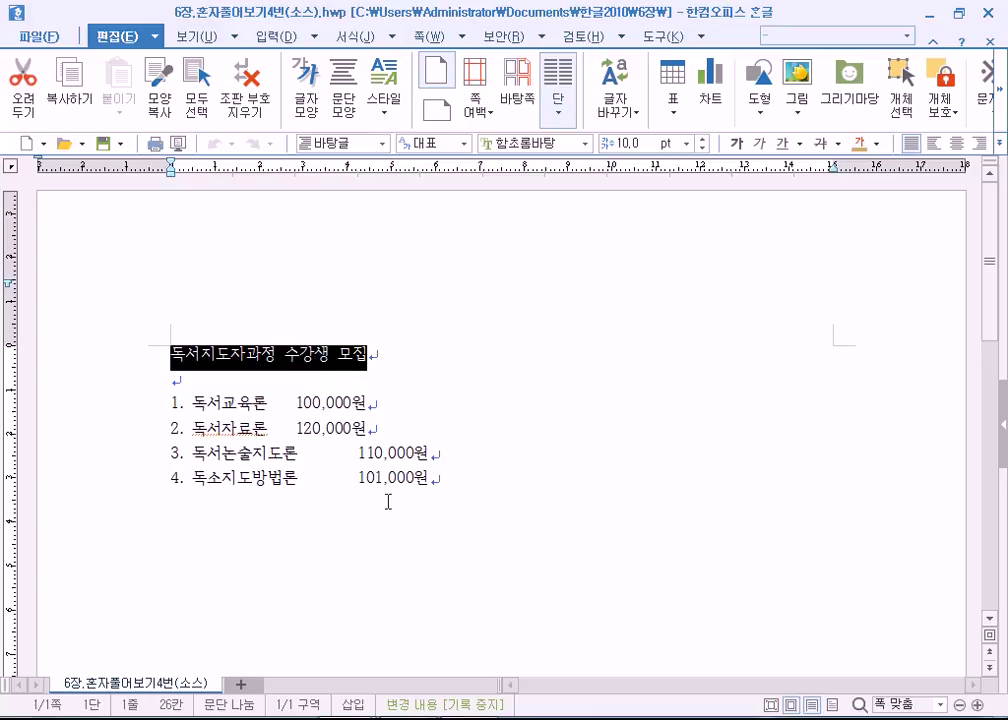
pyautogui.click(200, 386)
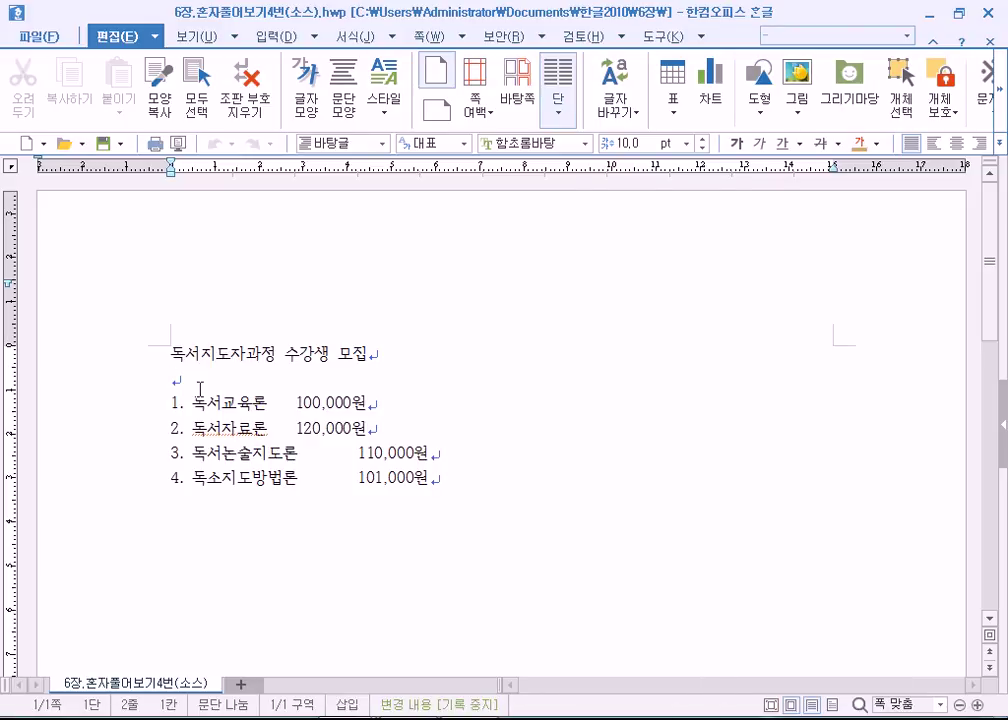
pyautogui.moveTo(170, 353); pyautogui.dragTo(398, 353)
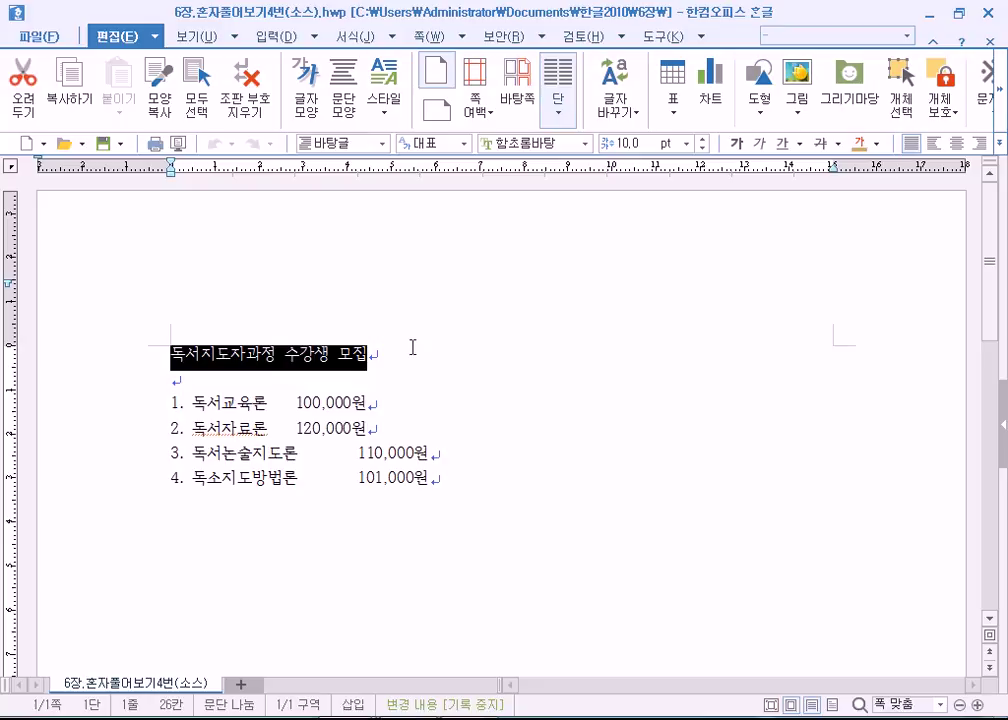
pyautogui.click(587, 151)
pyautogui.scroll(-10, 573, 268)
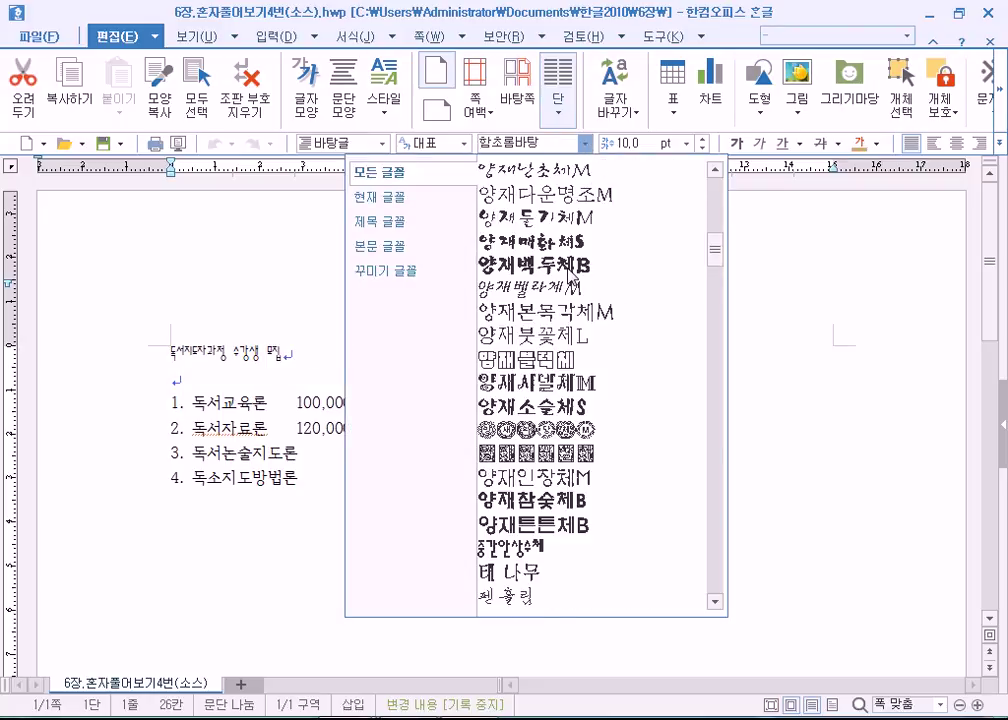
pyautogui.scroll(-5, 573, 268)
pyautogui.scroll(-1, 570, 272)
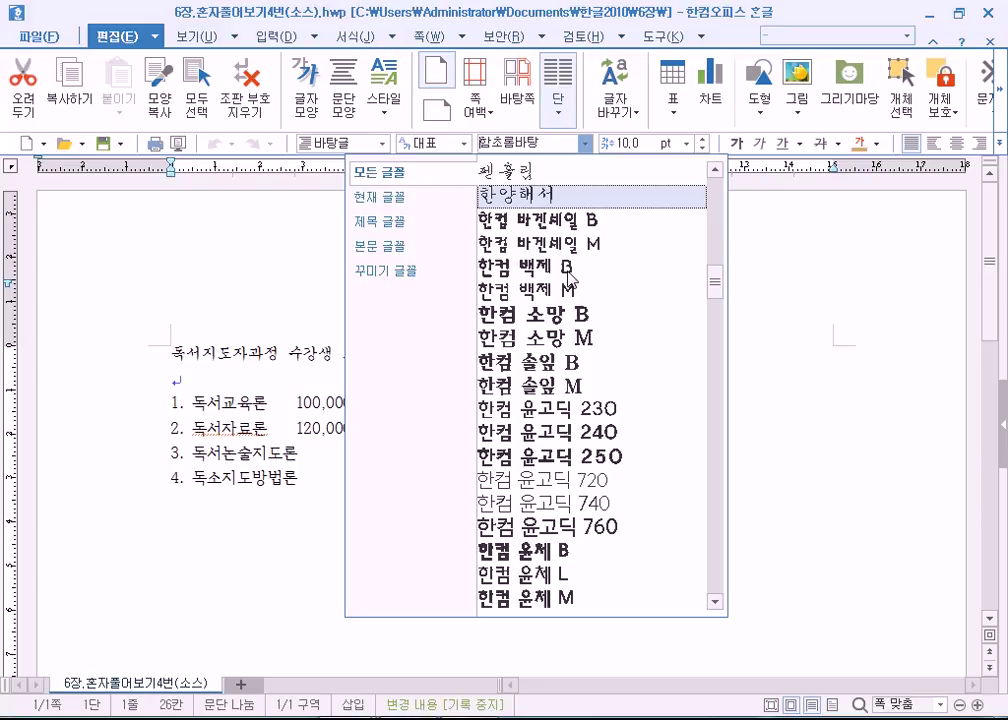
pyautogui.scroll(-1, 569, 272)
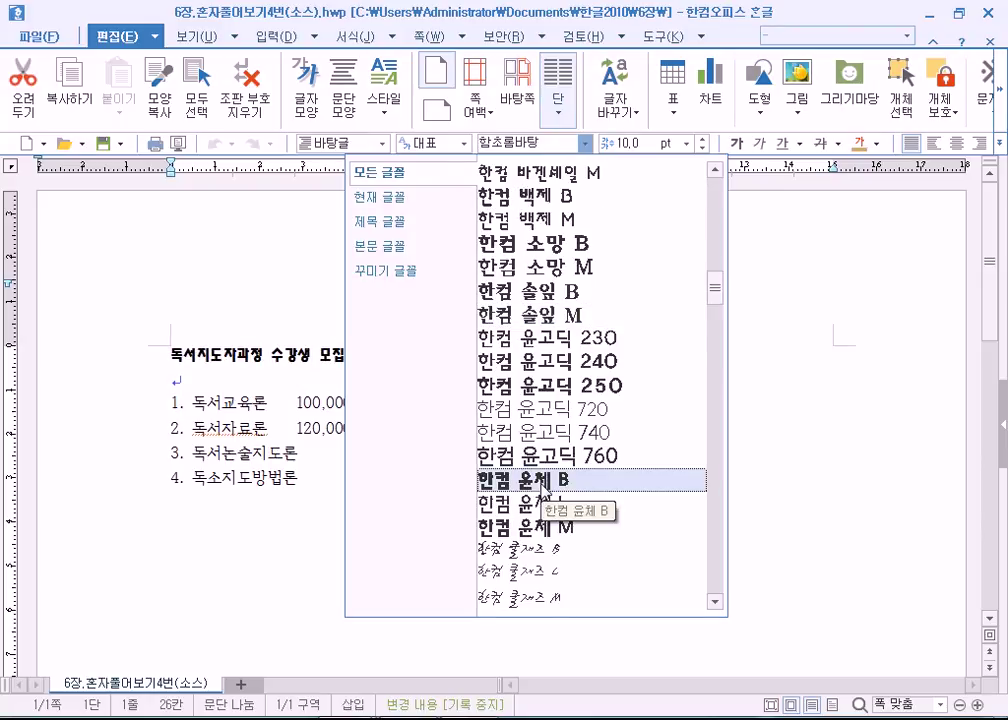
pyautogui.scroll(15, 540, 486)
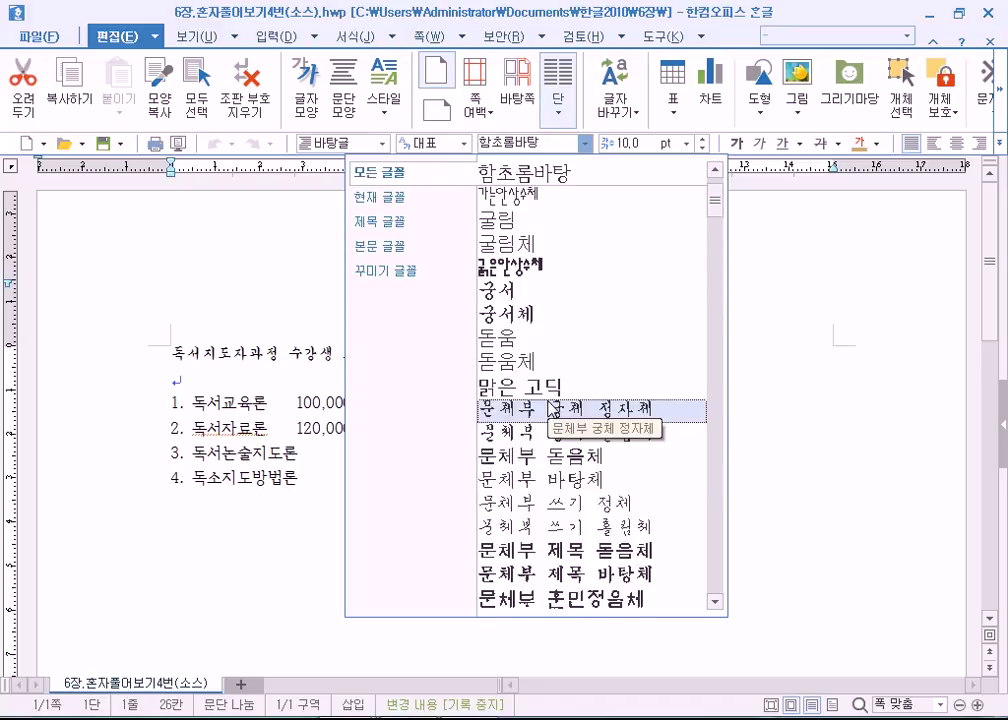
pyautogui.scroll(1, 527, 405)
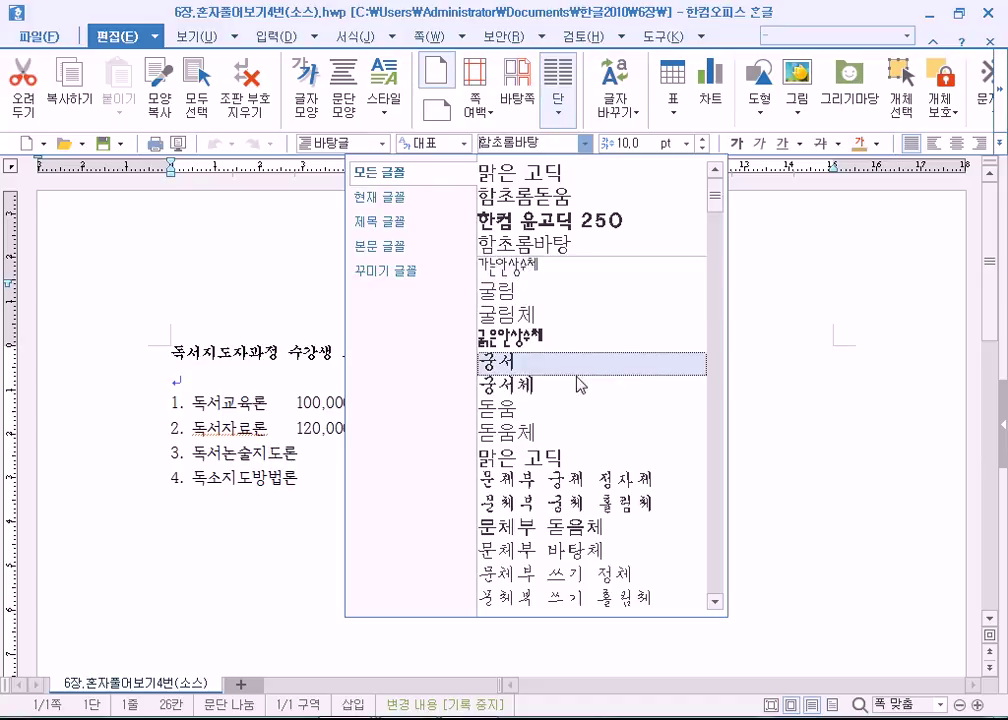
pyautogui.scroll(-4, 580, 395)
pyautogui.scroll(-18, 578, 399)
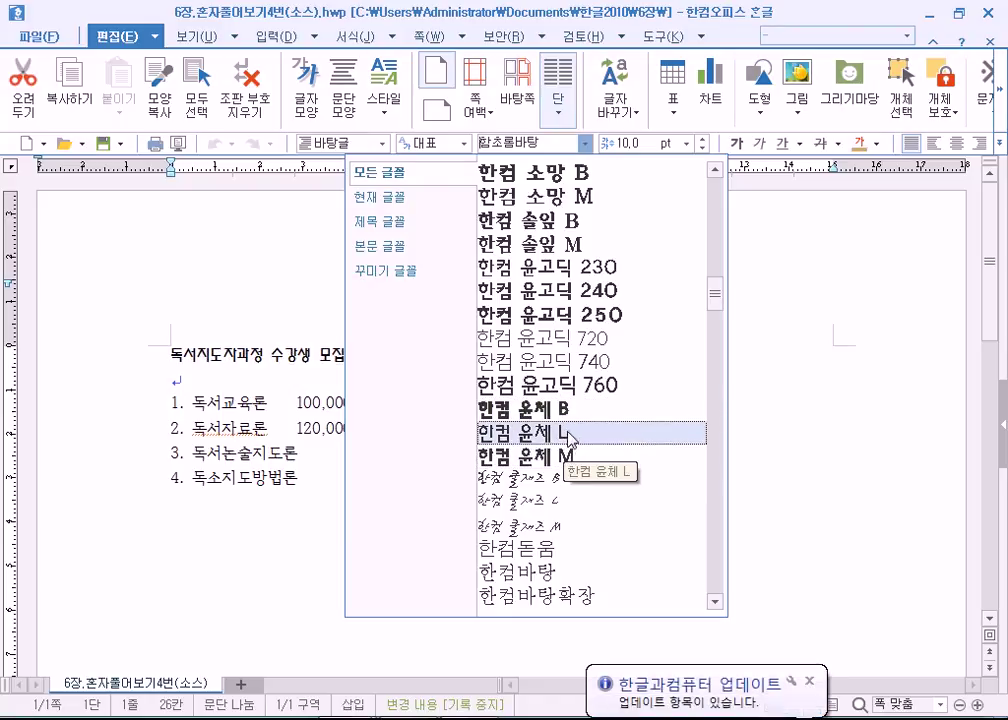
pyautogui.click(580, 410)
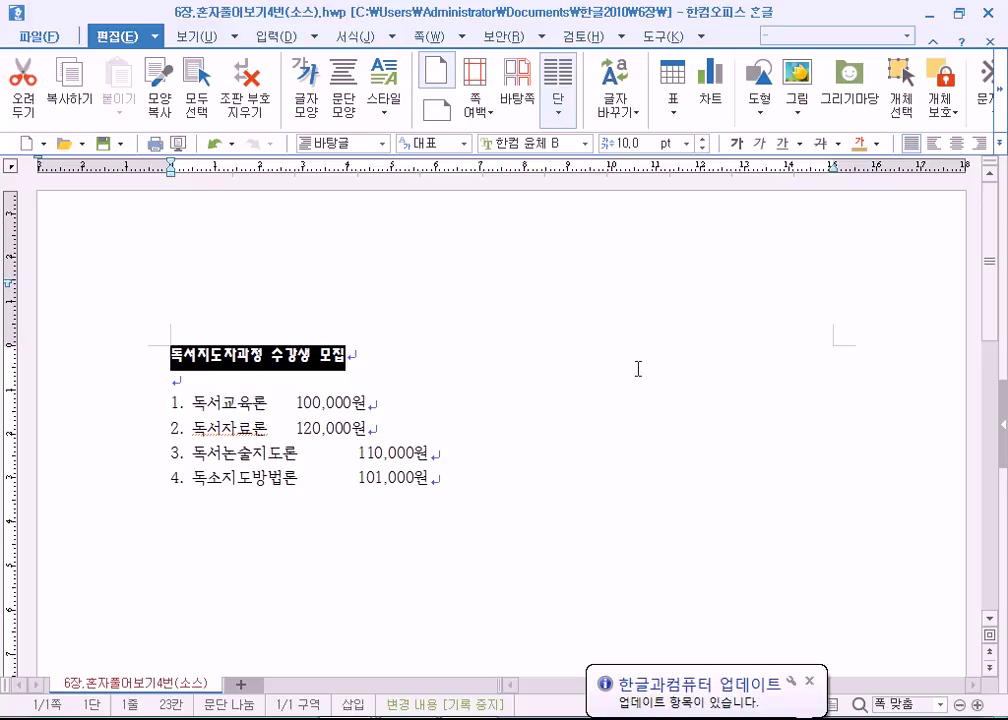
# Make the title 20 pt and bold, with the font colour 멜론색 (RGB: 105,155,55)
pyautogui.click(687, 144)
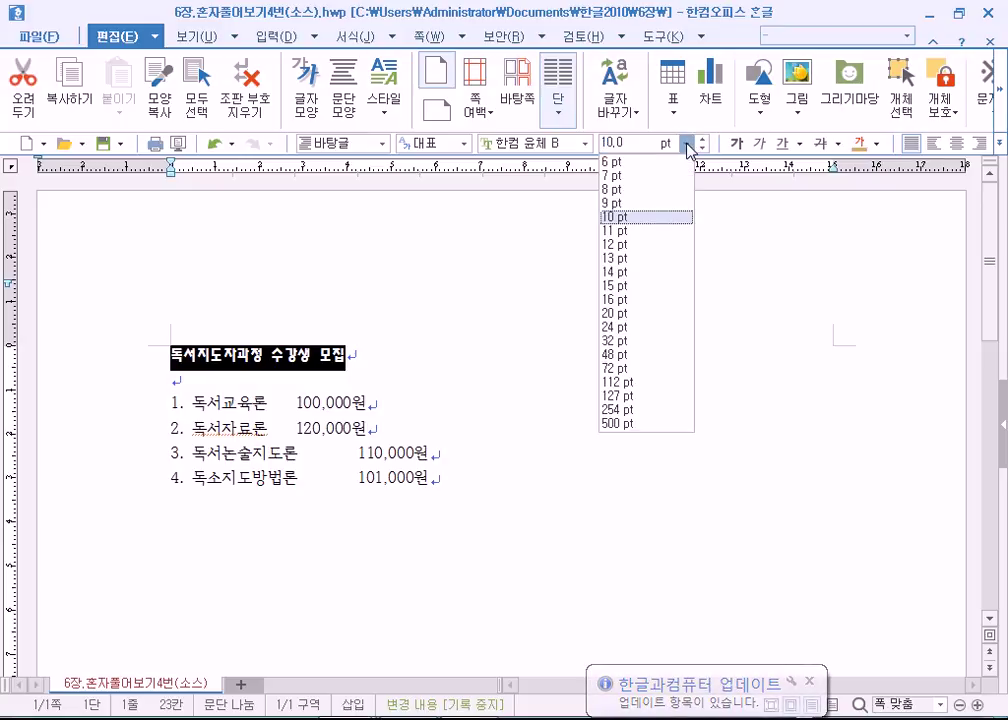
pyautogui.click(640, 314)
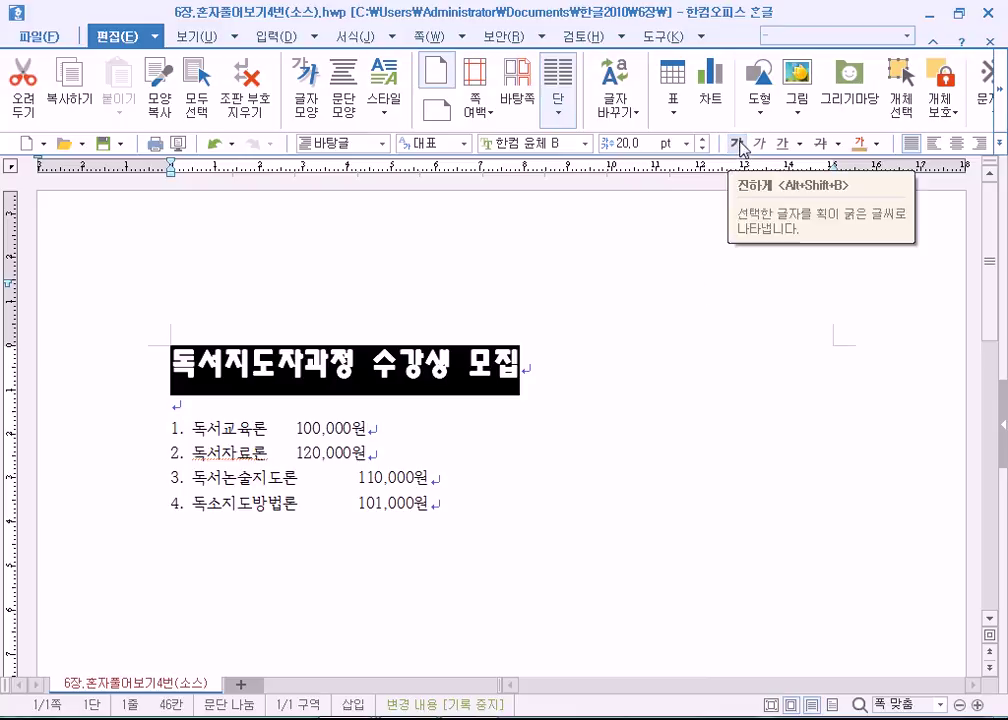
pyautogui.click(877, 144)
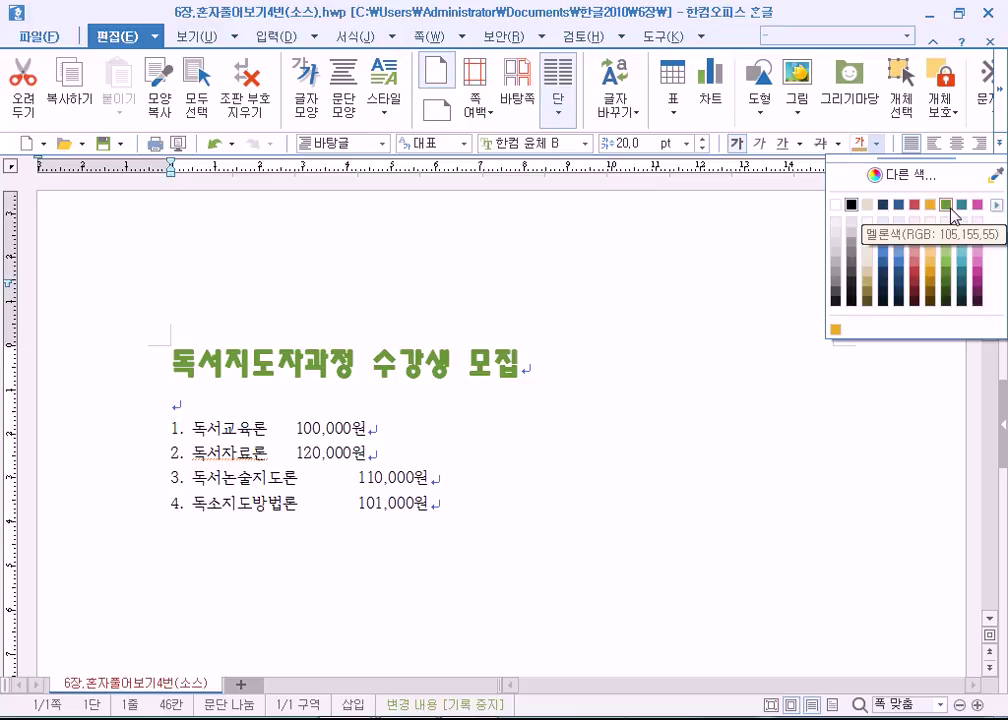
pyautogui.click(947, 206)
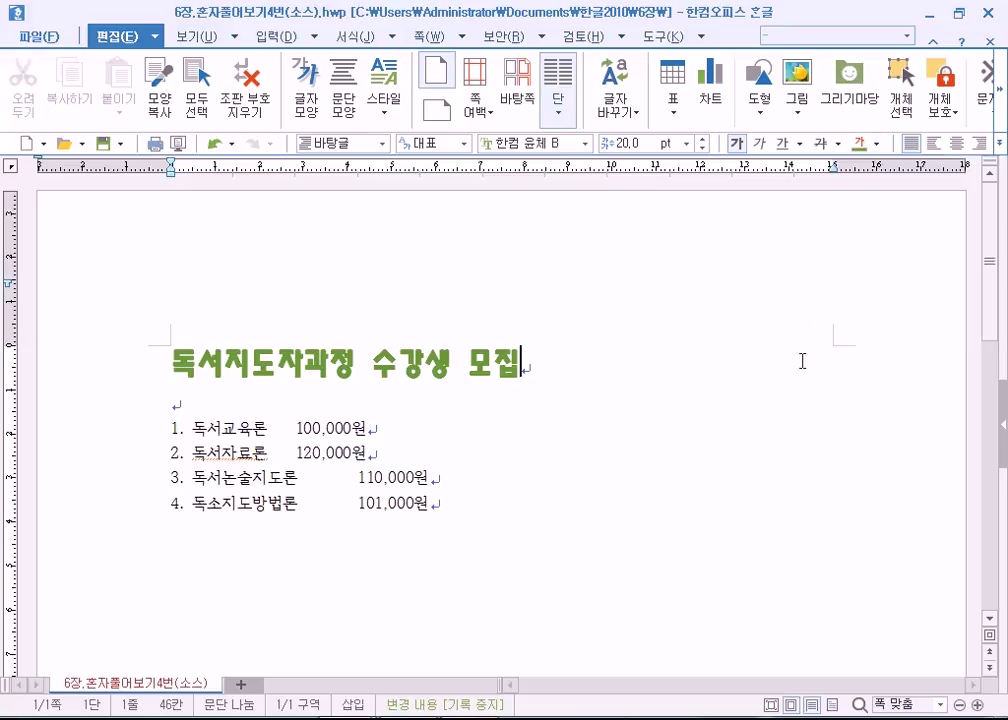
# Apply the palette's green font colour to the title 독서지도자과정 수강생 모집 and centre the title
pyautogui.moveTo(137, 364); pyautogui.dragTo(522, 368)
pyautogui.click(877, 144)
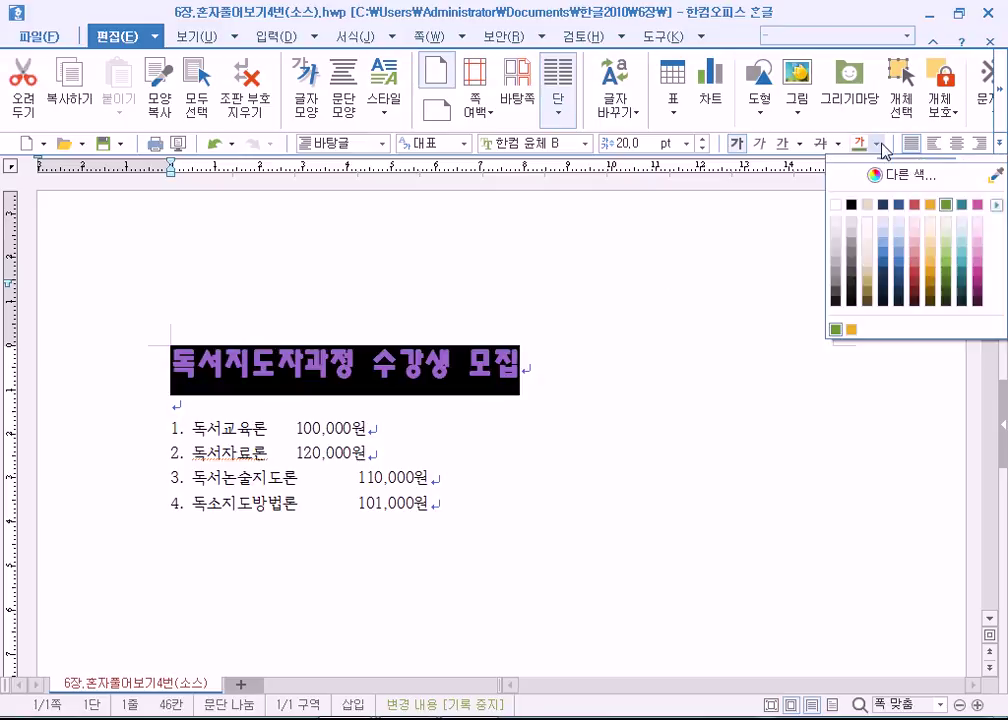
pyautogui.click(946, 205)
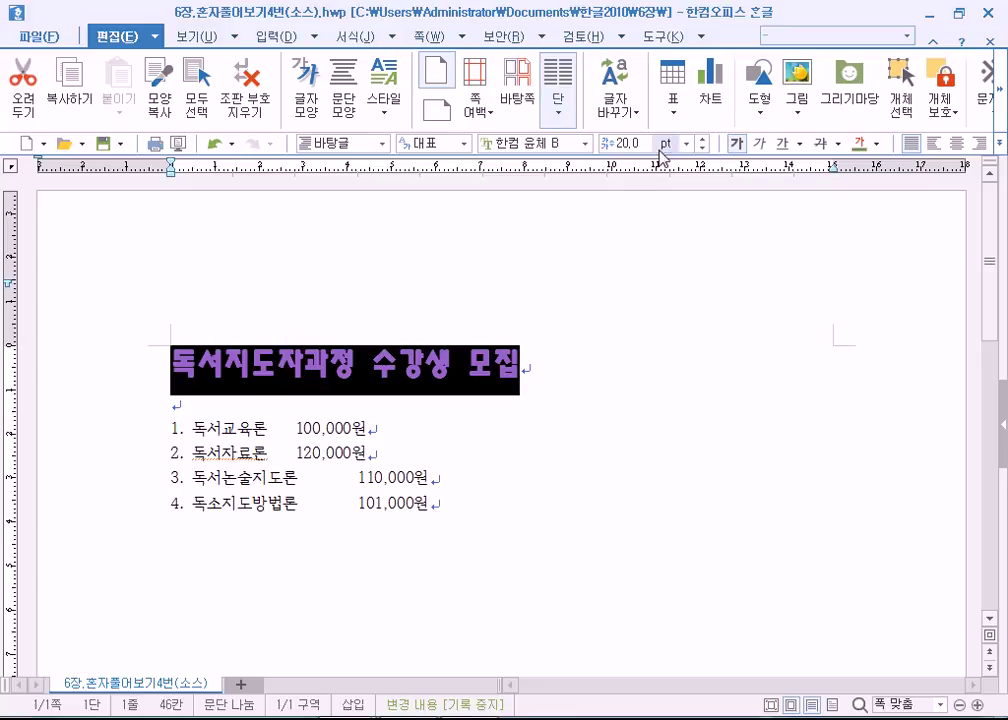
pyautogui.click(957, 144)
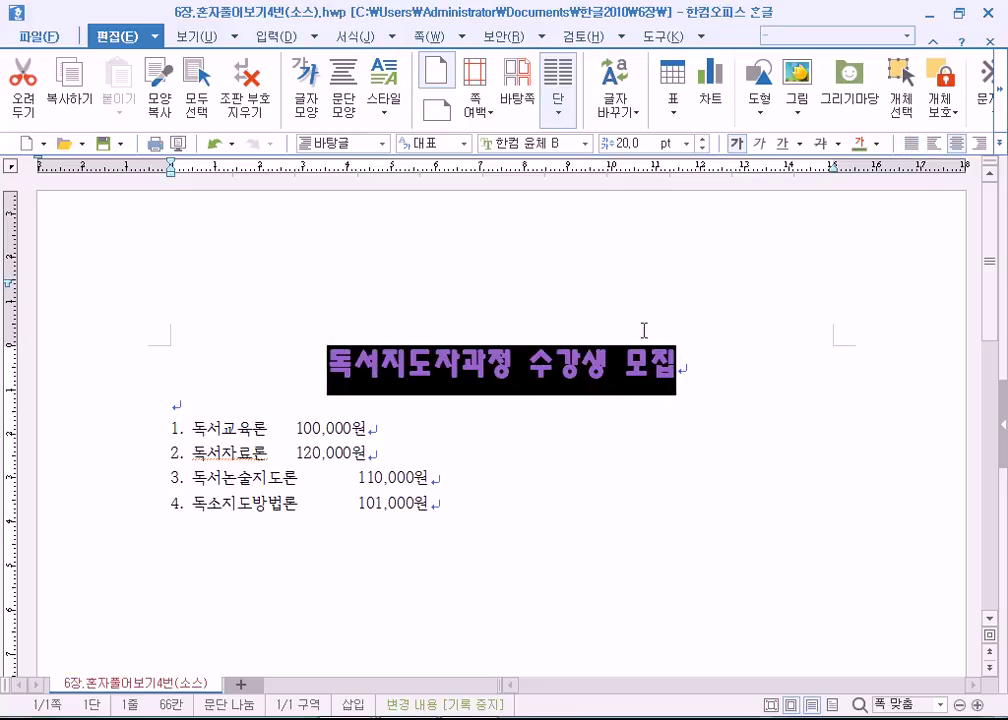
# Try left alignment on the title and return it to centre alignment
pyautogui.moveTo(171, 427); pyautogui.dragTo(471, 506)
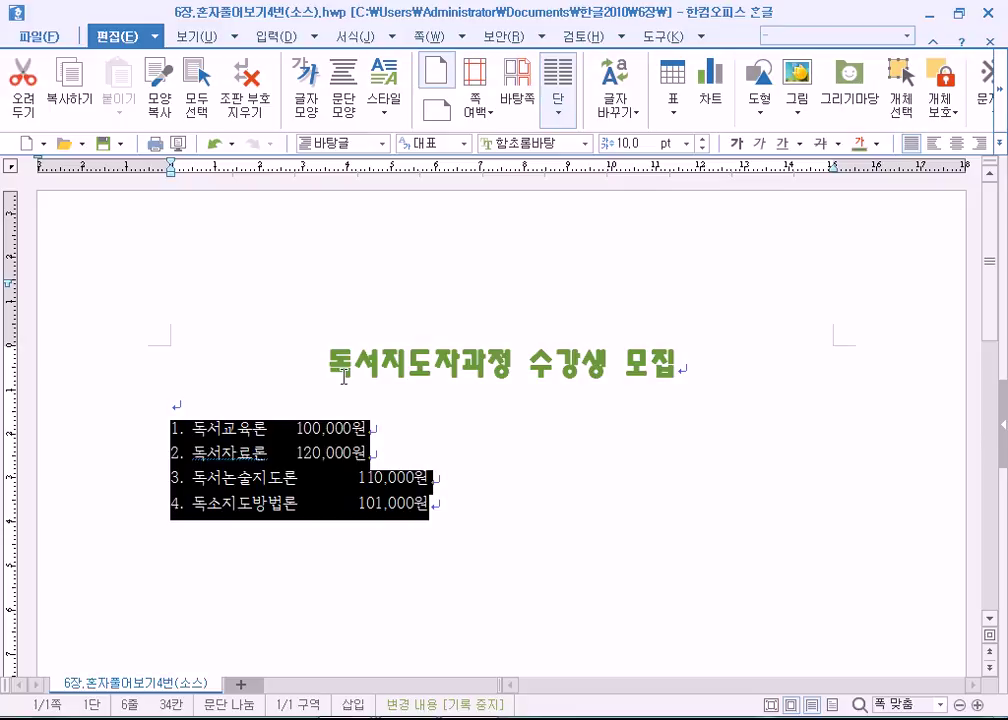
pyautogui.moveTo(330, 368); pyautogui.dragTo(706, 374)
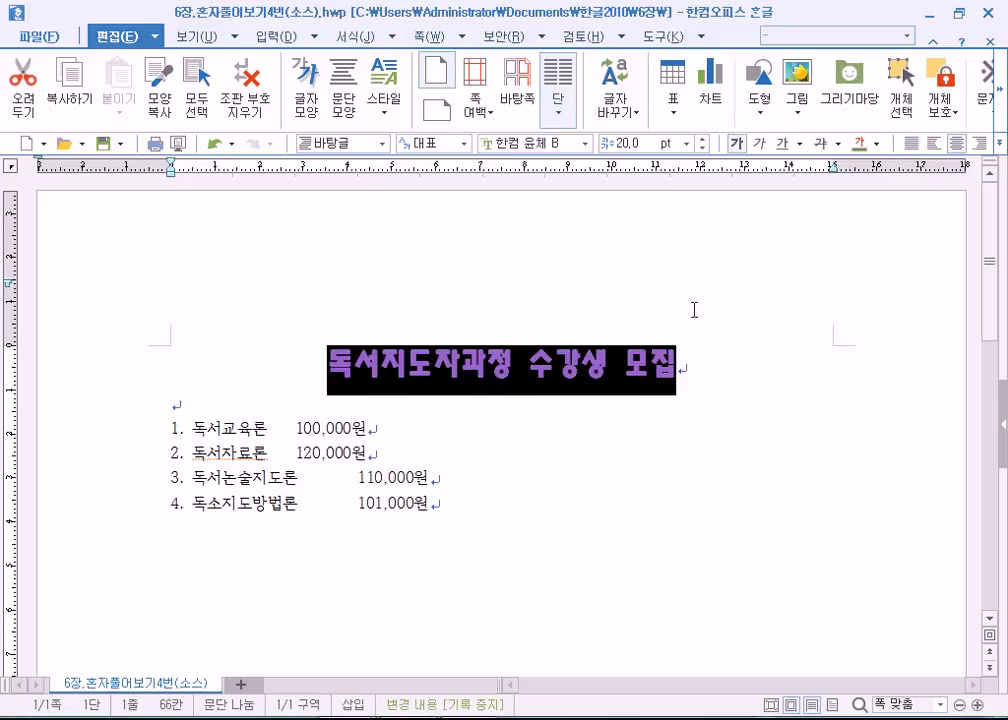
pyautogui.click(933, 143)
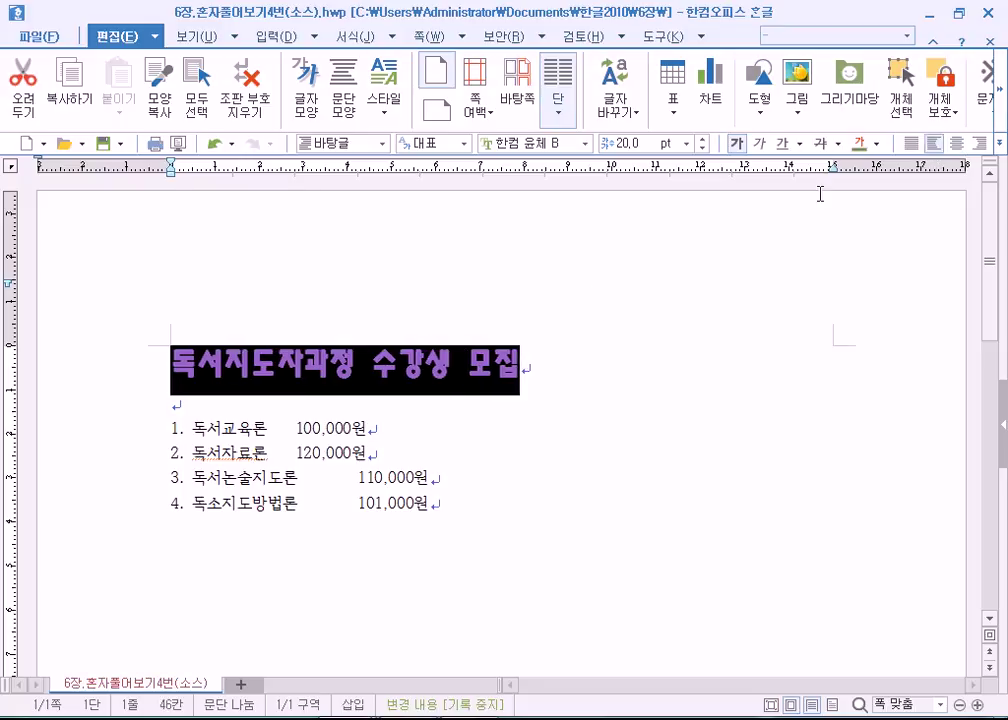
pyautogui.click(956, 143)
# Set the left and right paragraph margins of the four numbered course lines to 20 pt
pyautogui.moveTo(171, 427); pyautogui.dragTo(450, 504)
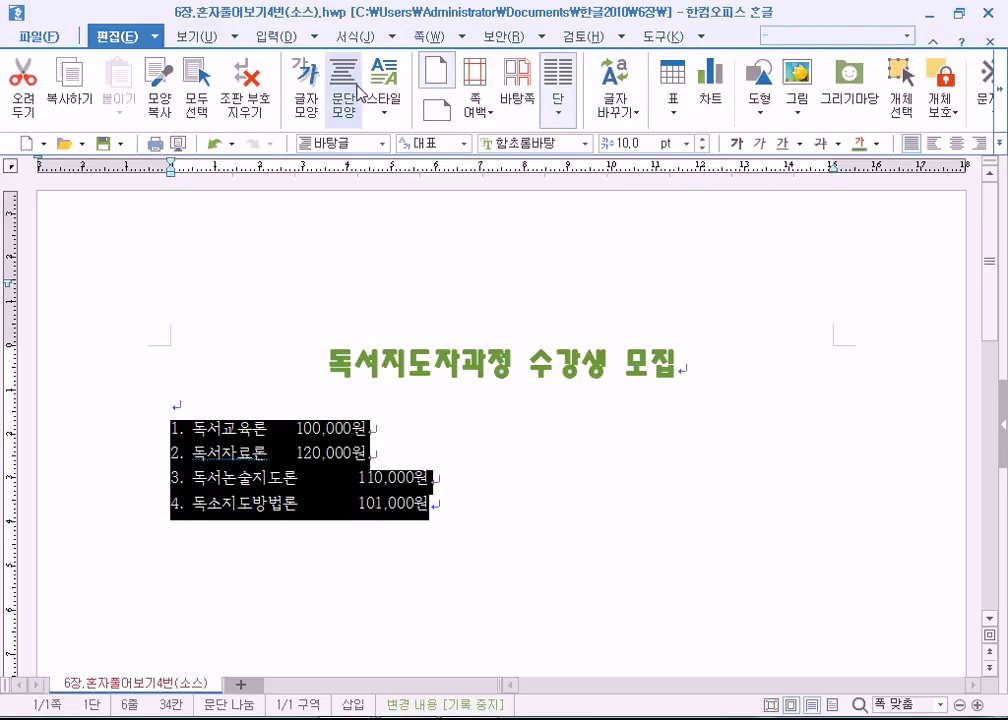
pyautogui.click(357, 88)
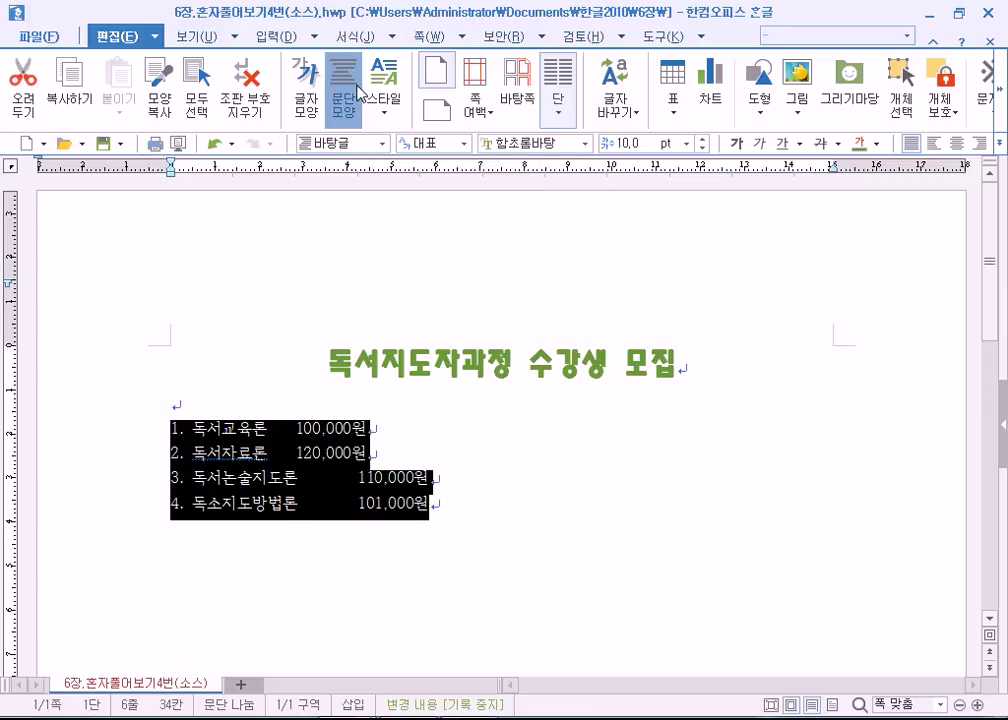
pyautogui.moveTo(417, 147); pyautogui.dragTo(664, 111)
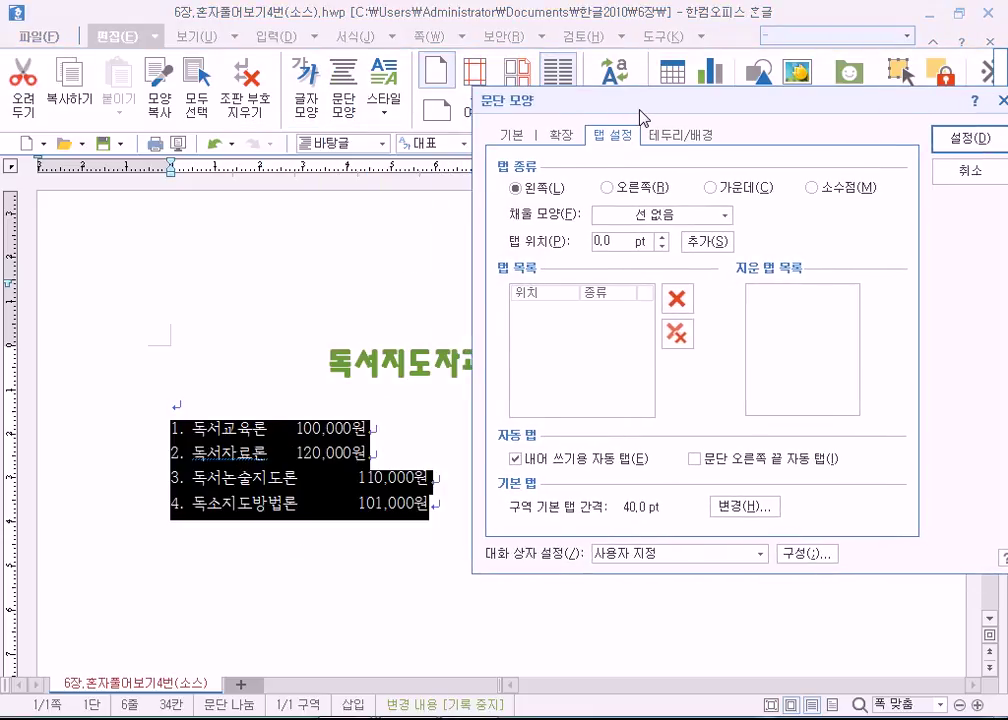
pyautogui.click(513, 139)
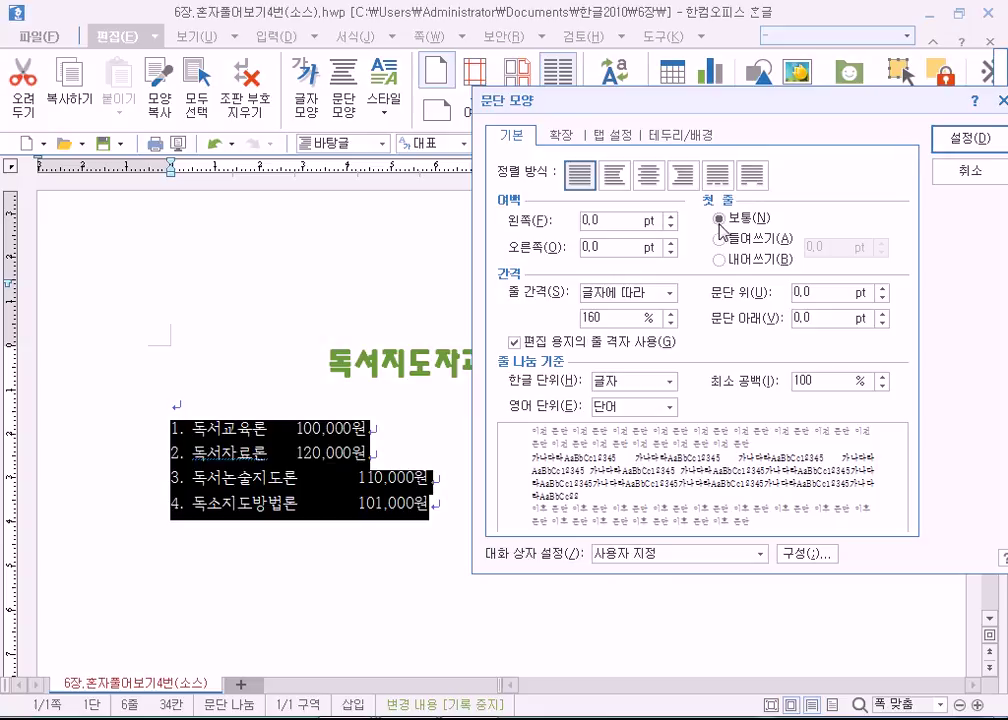
pyautogui.click(670, 216)
pyautogui.click(670, 216)
pyautogui.click(670, 216)
pyautogui.click(670, 216)
pyautogui.click(670, 216)
pyautogui.click(670, 216)
pyautogui.click(670, 216)
pyautogui.click(670, 216)
pyautogui.click(670, 216)
pyautogui.click(670, 216)
pyautogui.click(670, 216)
pyautogui.click(670, 216)
pyautogui.click(670, 216)
pyautogui.click(670, 216)
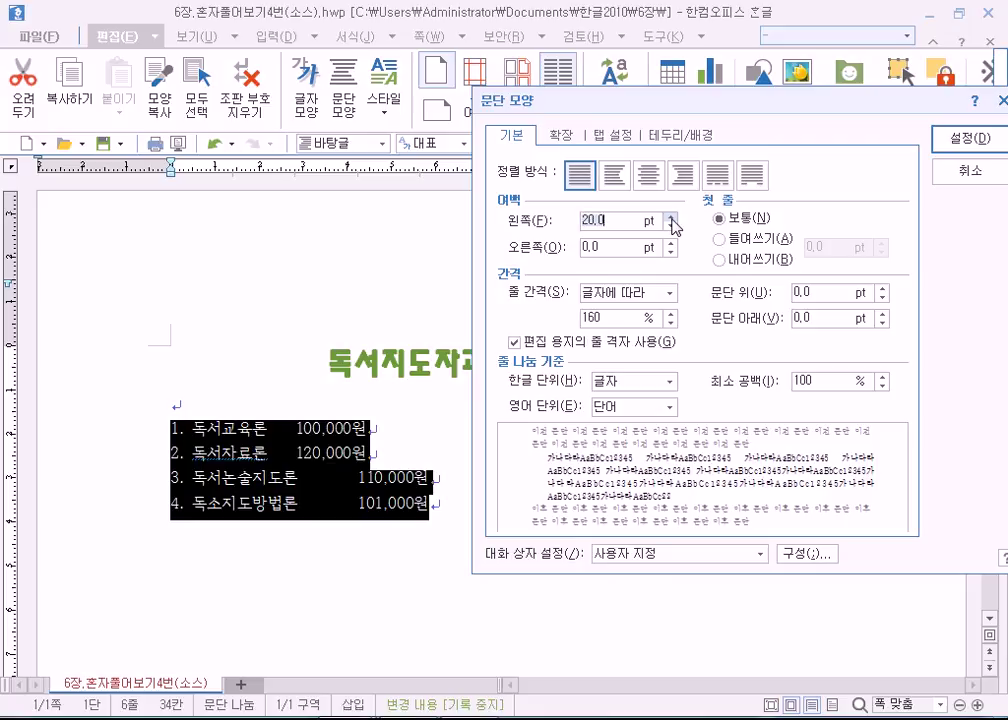
pyautogui.click(670, 243)
pyautogui.moveTo(670, 245); pyautogui.dragTo(670, 245)
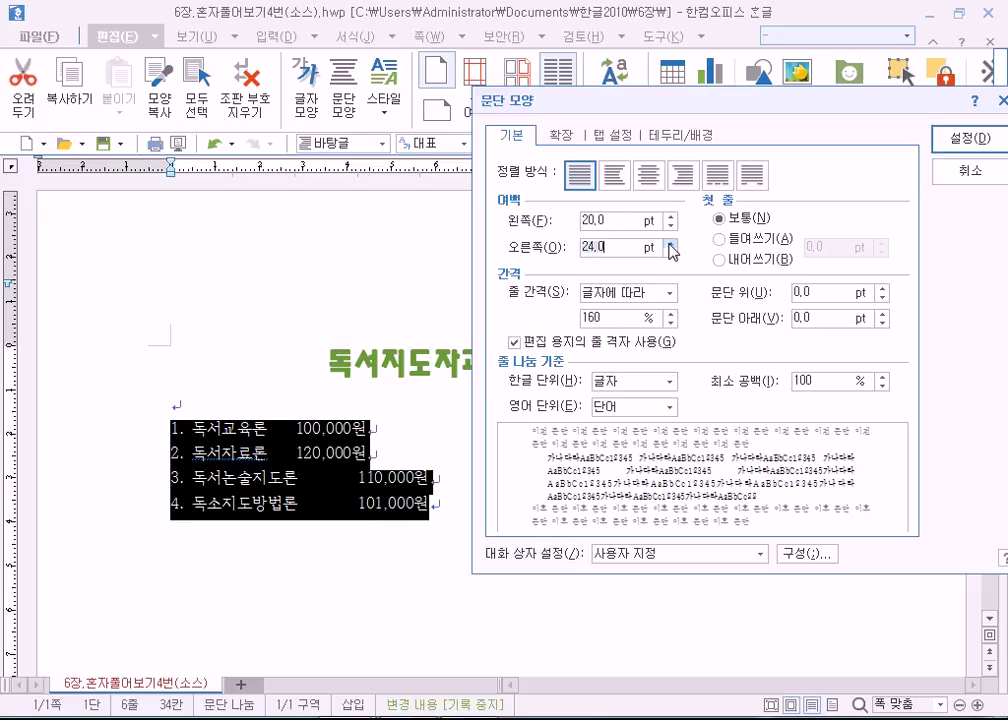
pyautogui.click(670, 252)
pyautogui.click(670, 252)
pyautogui.click(670, 252)
pyautogui.click(670, 252)
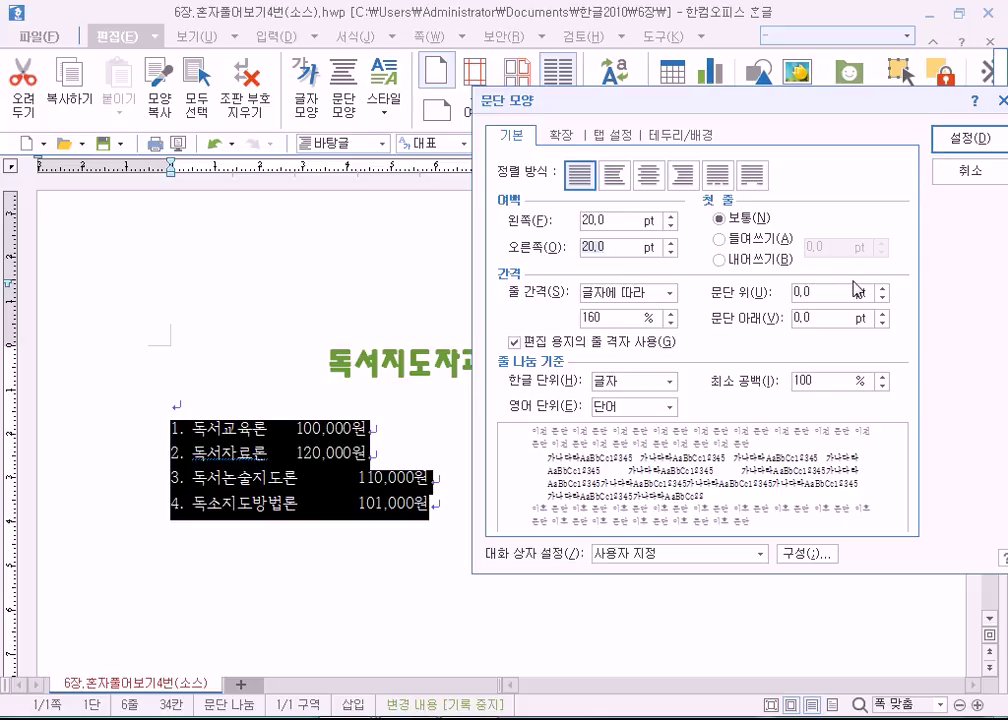
# Set the spacing above the four course paragraphs to 10 pt and their line spacing to 200%, and apply the settings
pyautogui.click(883, 288)
pyautogui.click(883, 288)
pyautogui.click(883, 288)
pyautogui.click(883, 288)
pyautogui.click(883, 288)
pyautogui.click(883, 288)
pyautogui.click(883, 288)
pyautogui.click(883, 288)
pyautogui.click(883, 288)
pyautogui.click(883, 288)
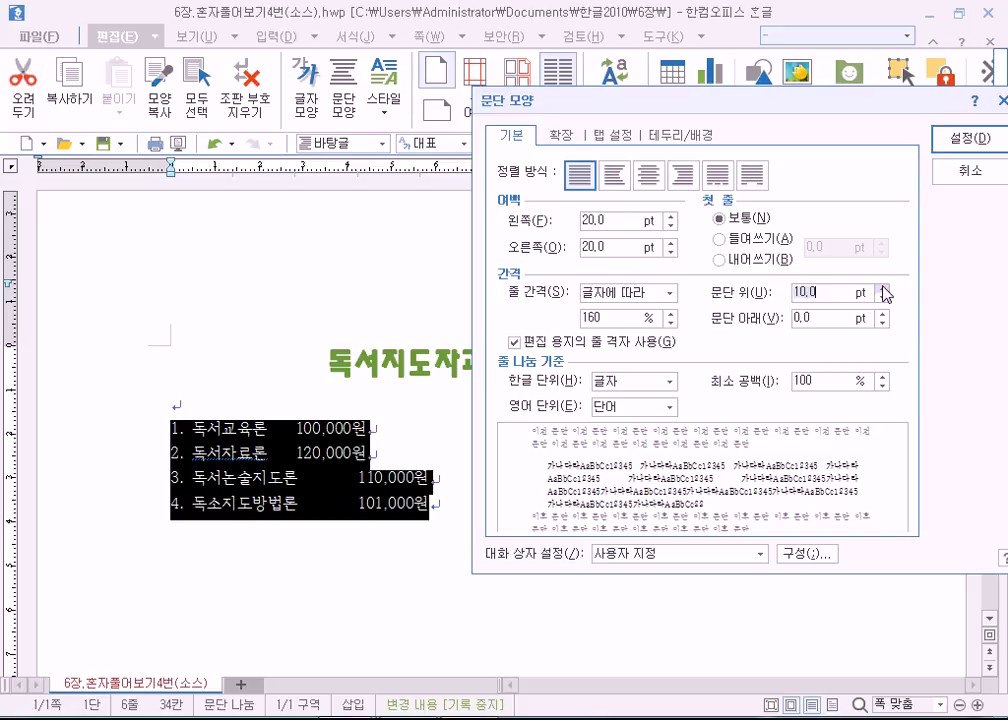
pyautogui.click(671, 313)
pyautogui.click(671, 313)
pyautogui.moveTo(672, 313); pyautogui.dragTo(676, 316)
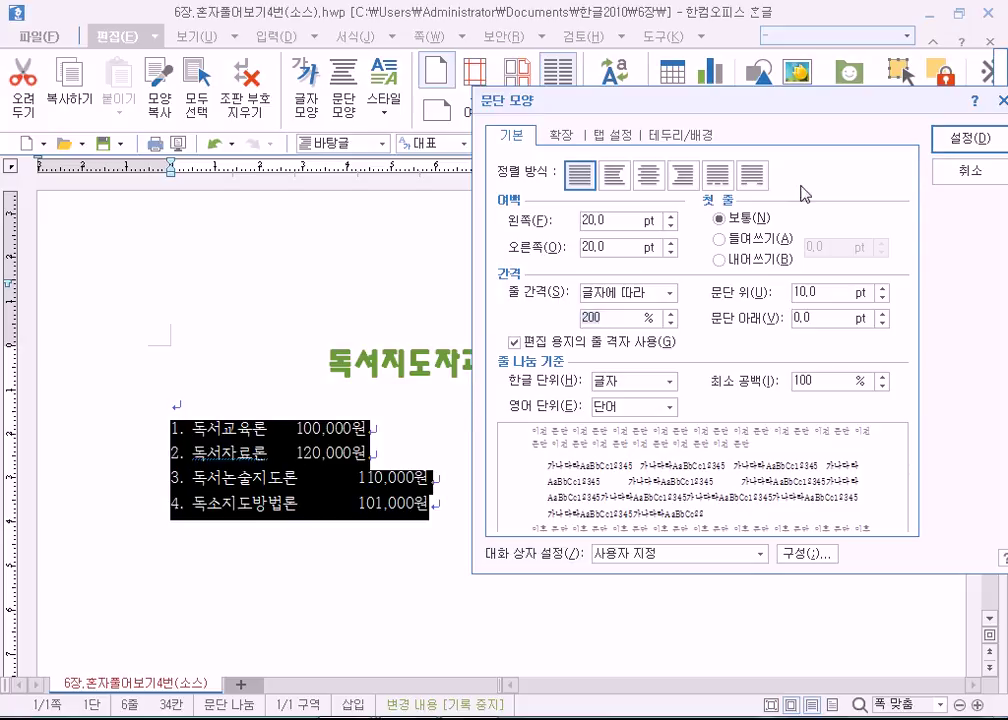
pyautogui.click(948, 145)
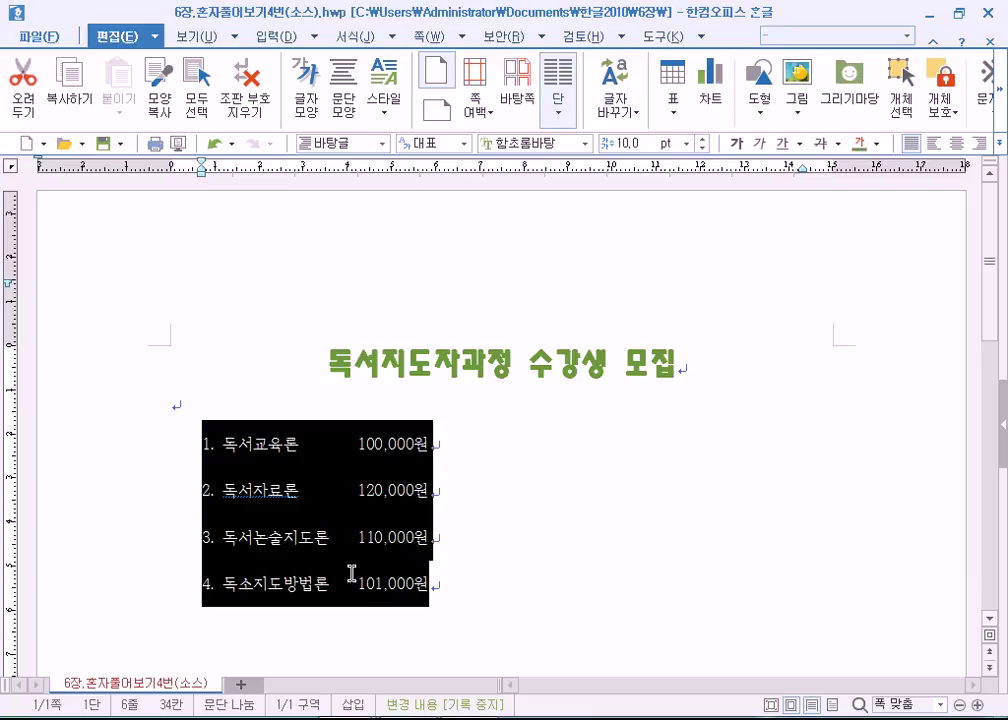
# Choose a dotted paragraph border line 0.5 mm thick for the four course lines
pyautogui.click(350, 80)
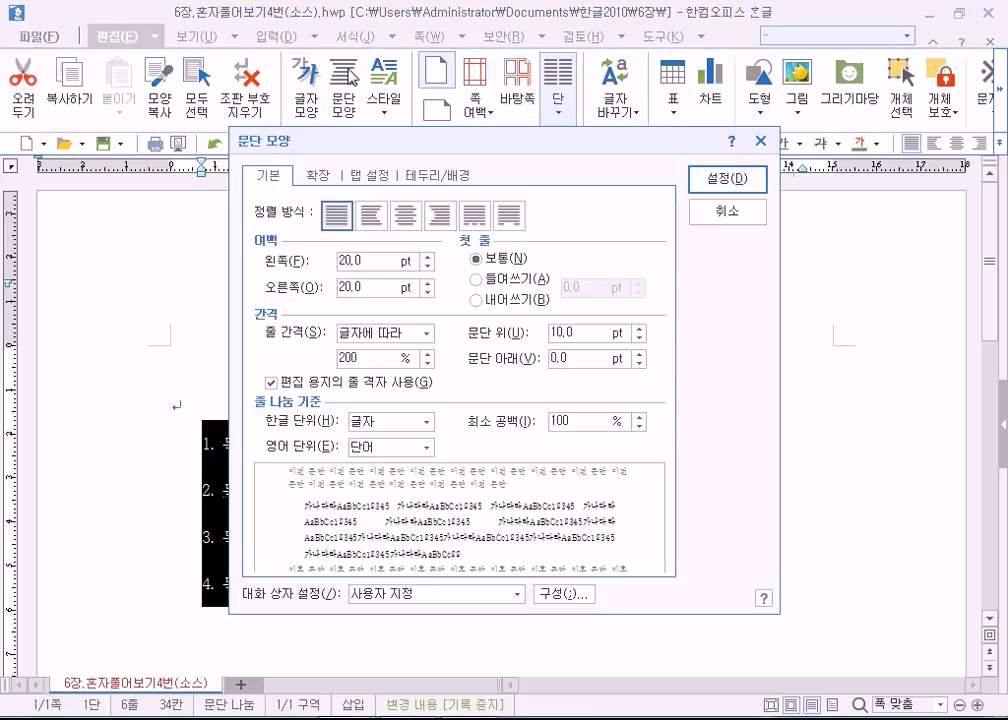
pyautogui.moveTo(418, 144); pyautogui.dragTo(686, 73)
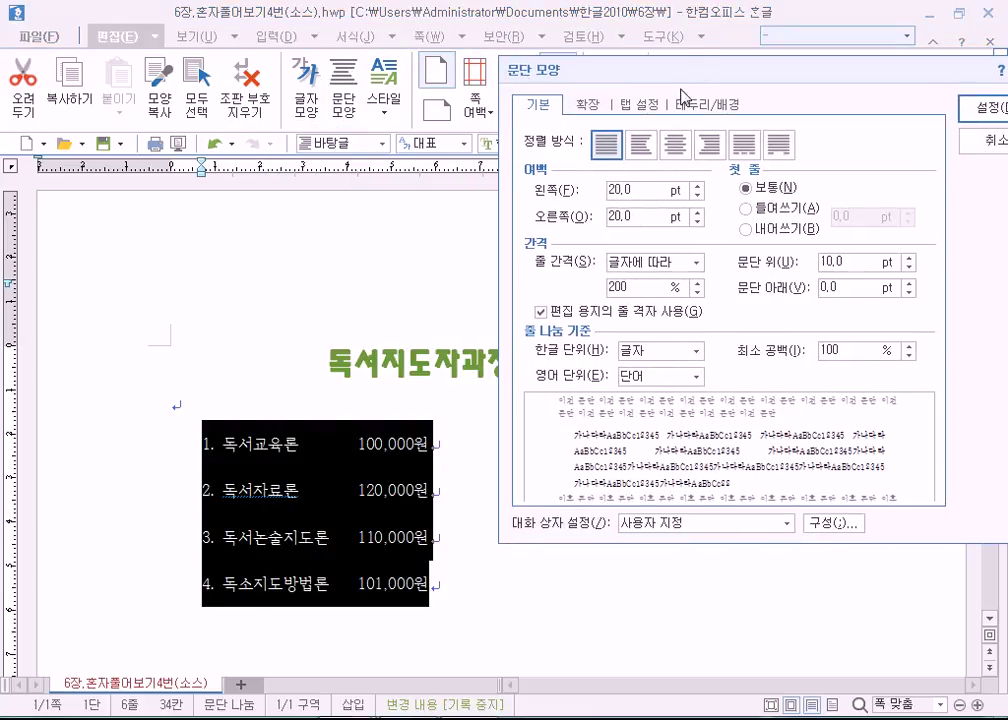
pyautogui.click(708, 107)
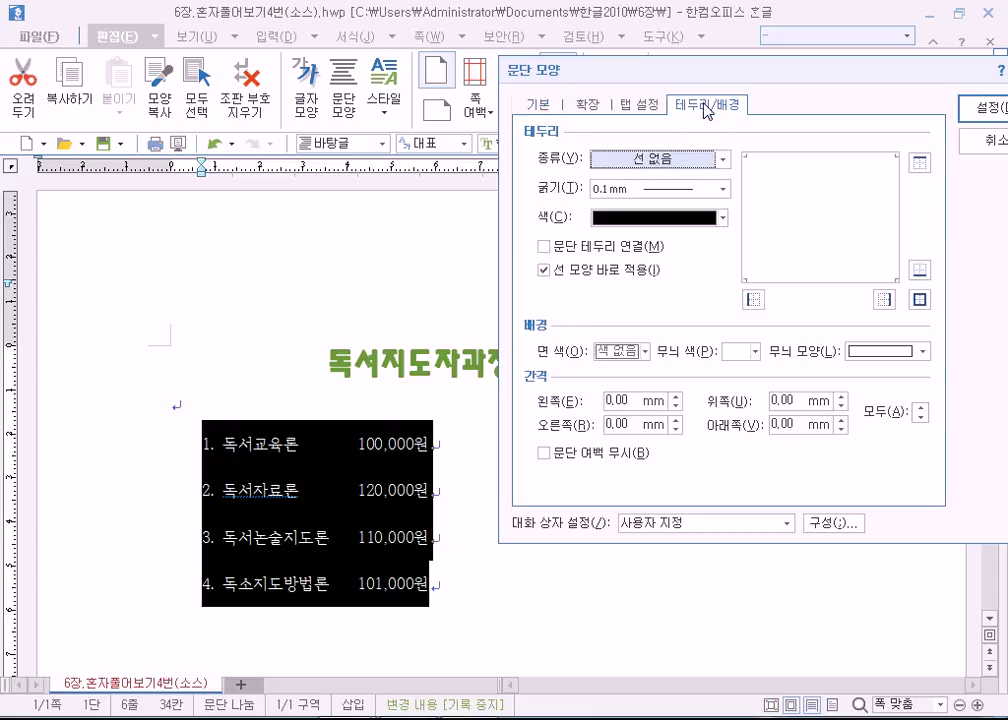
pyautogui.click(620, 160)
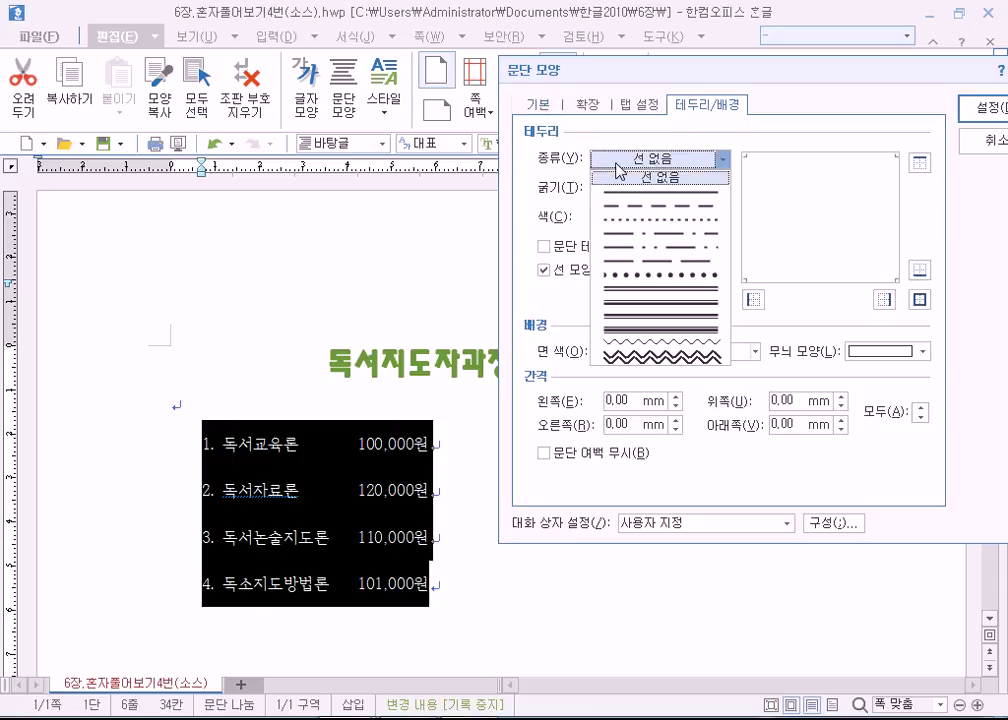
pyautogui.click(616, 219)
pyautogui.click(617, 219)
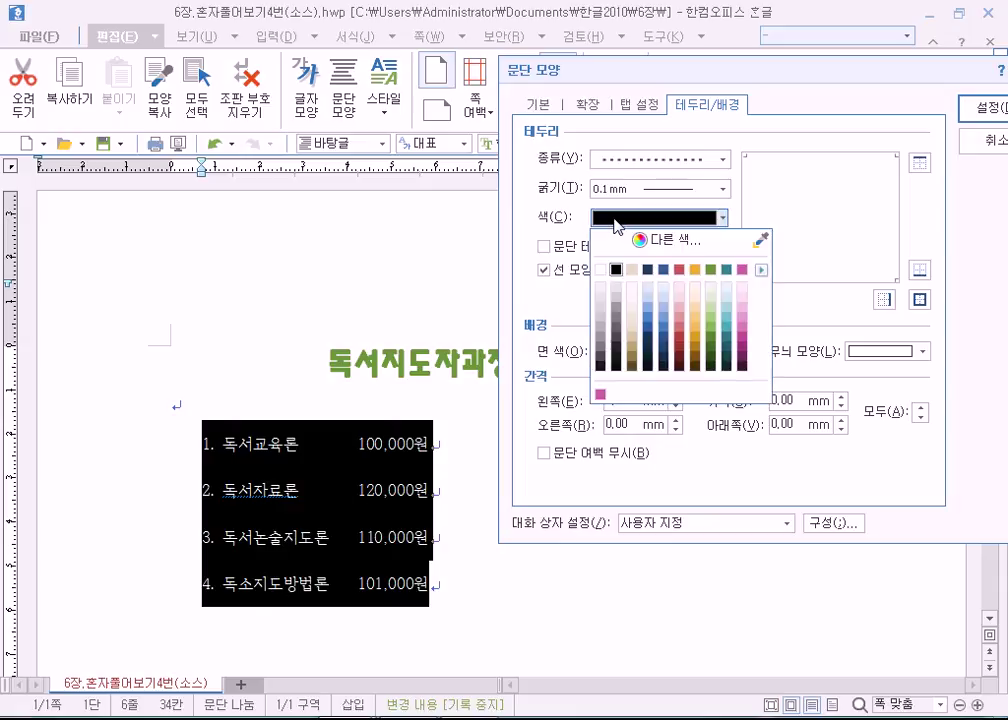
pyautogui.click(646, 161)
pyautogui.click(646, 161)
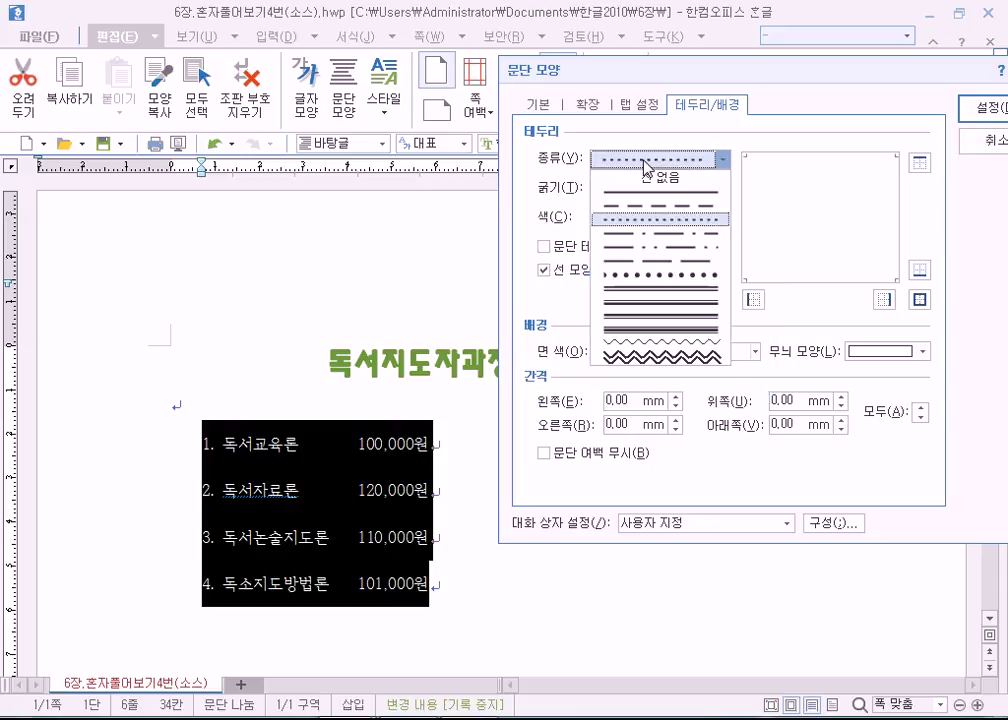
pyautogui.click(643, 219)
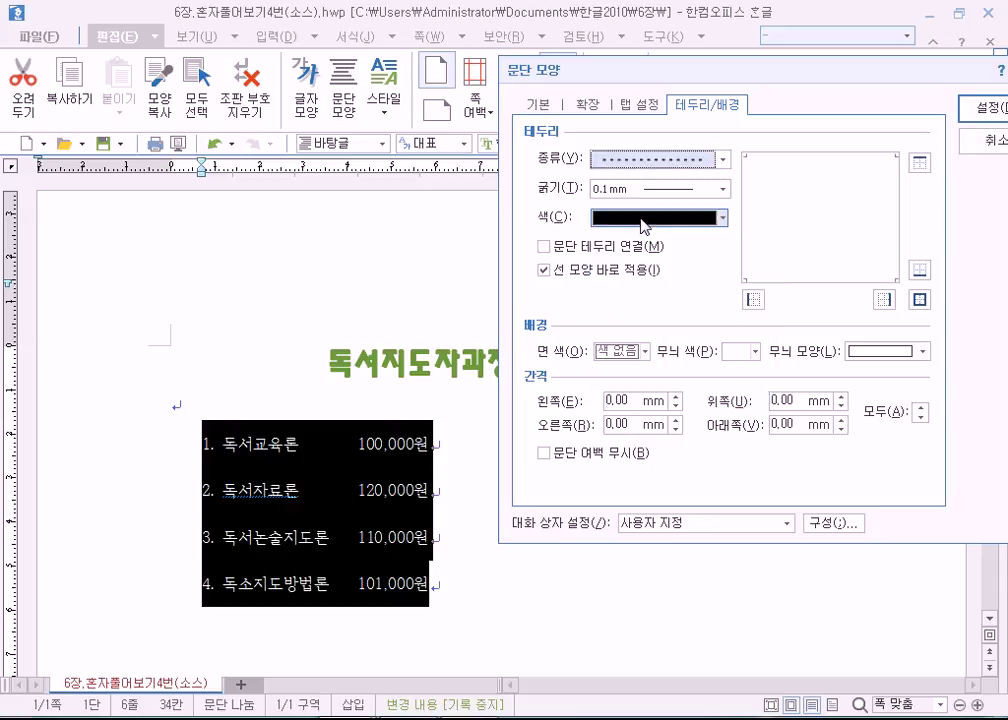
pyautogui.click(724, 189)
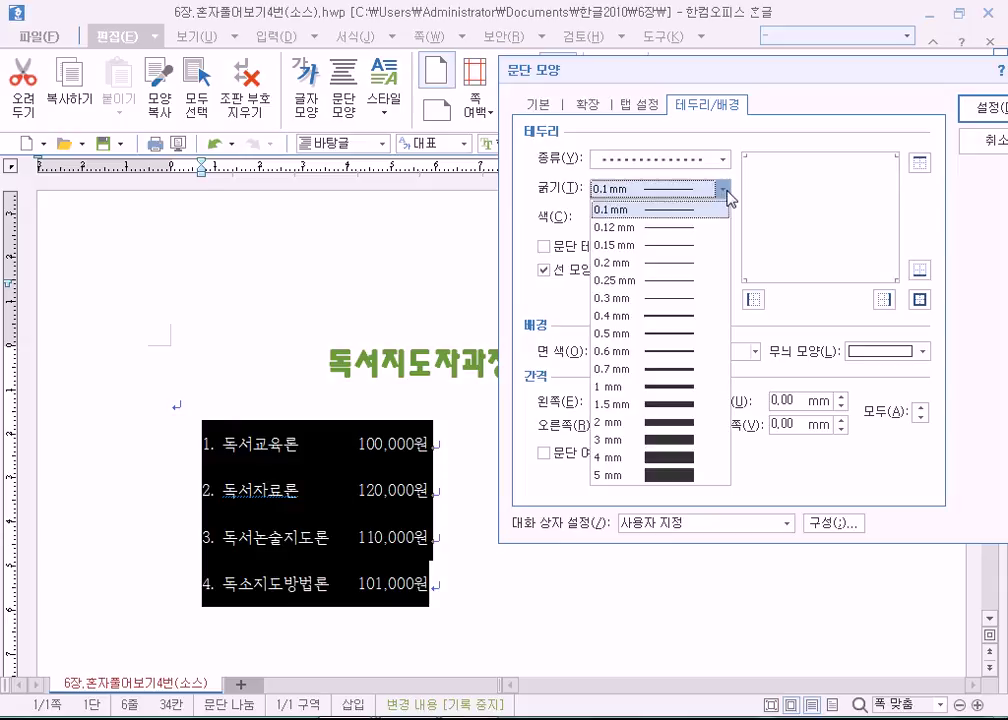
pyautogui.click(619, 333)
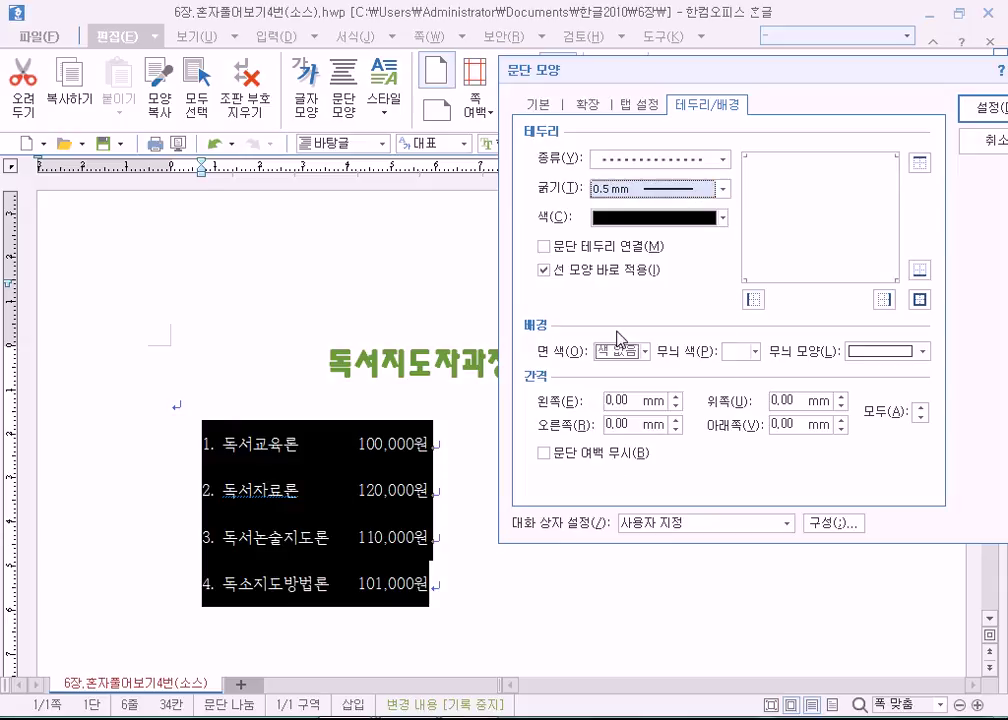
# Colour the dotted border pink, put it on all four sides, and turn on 문단 테두리 연결
pyautogui.click(655, 217)
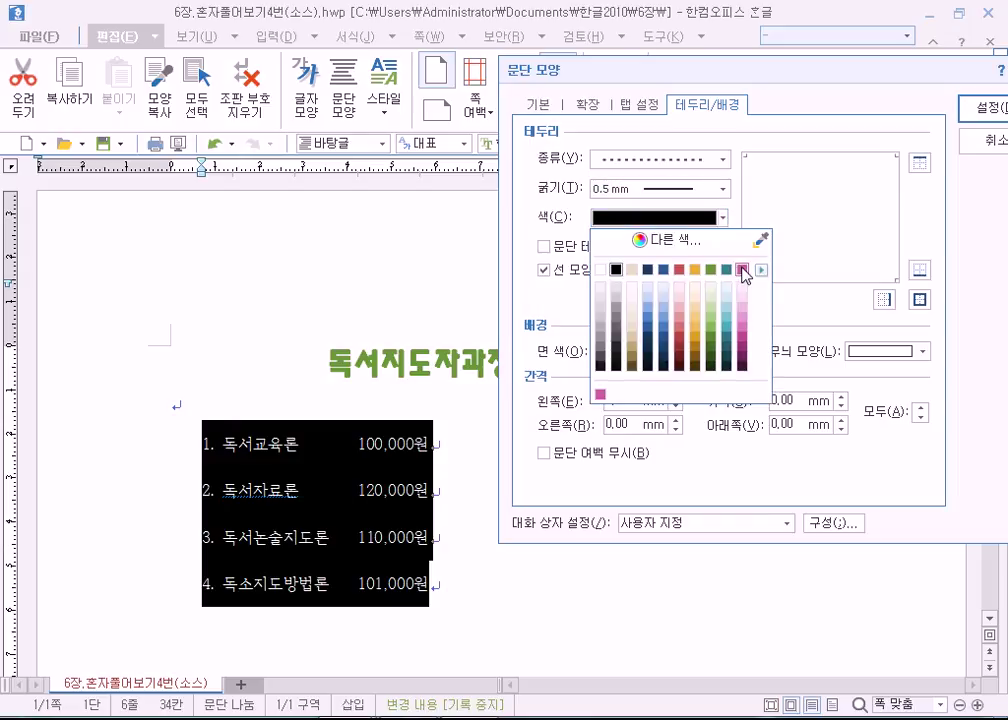
pyautogui.click(744, 270)
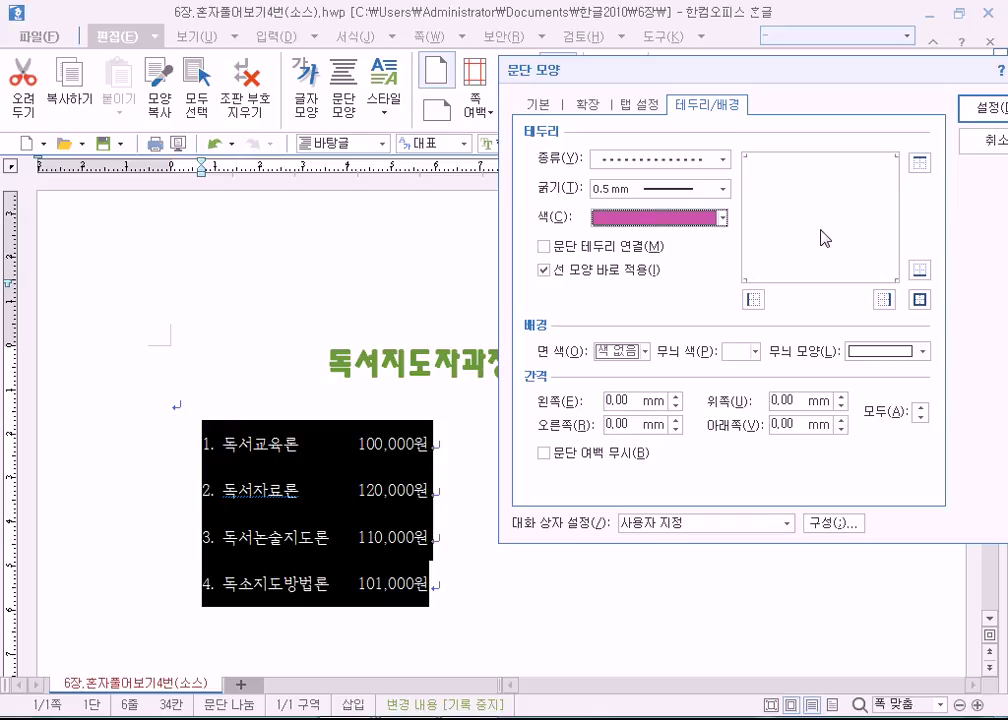
pyautogui.click(919, 299)
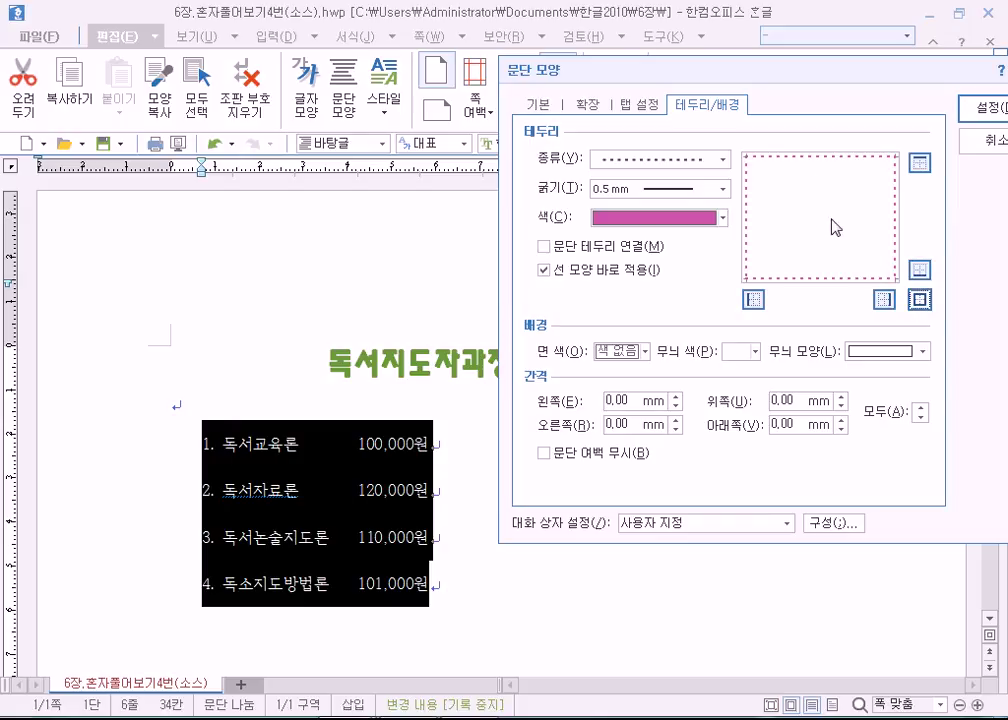
pyautogui.click(546, 247)
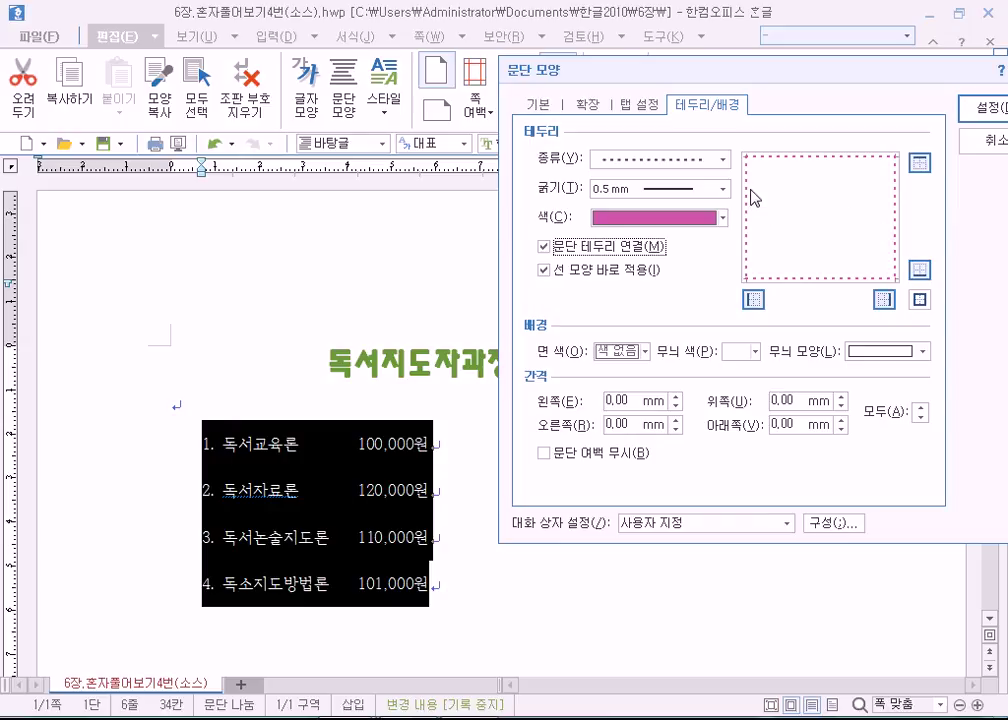
# Fill the background of the course paragraphs with the palette's beige and apply the border and background settings
pyautogui.click(647, 351)
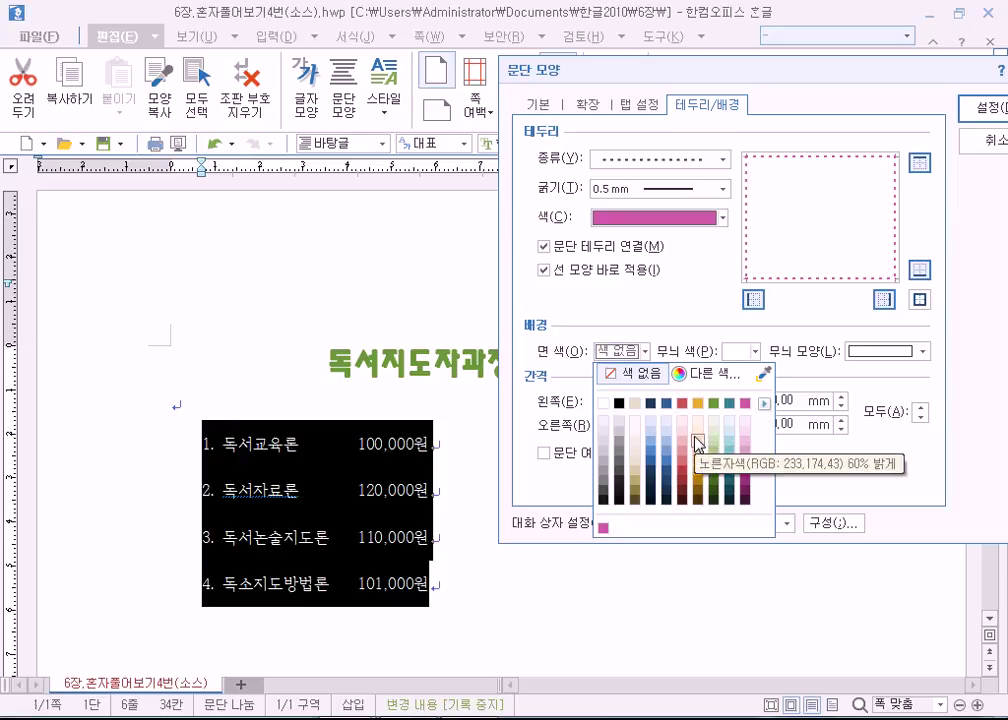
pyautogui.click(636, 405)
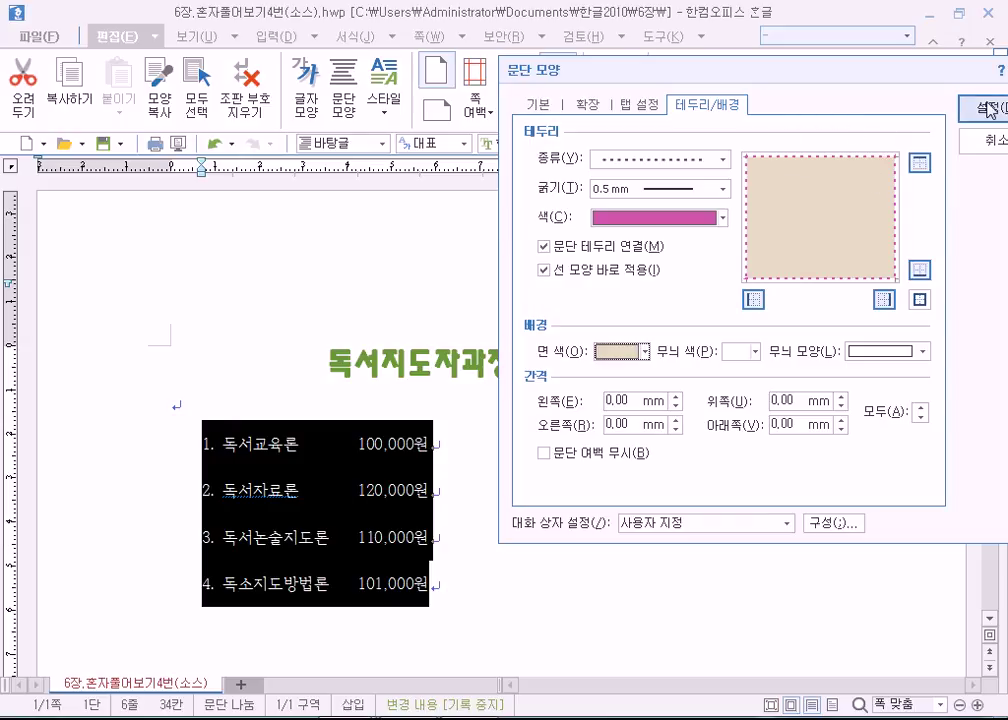
pyautogui.press('Return')
pyautogui.click(434, 362)
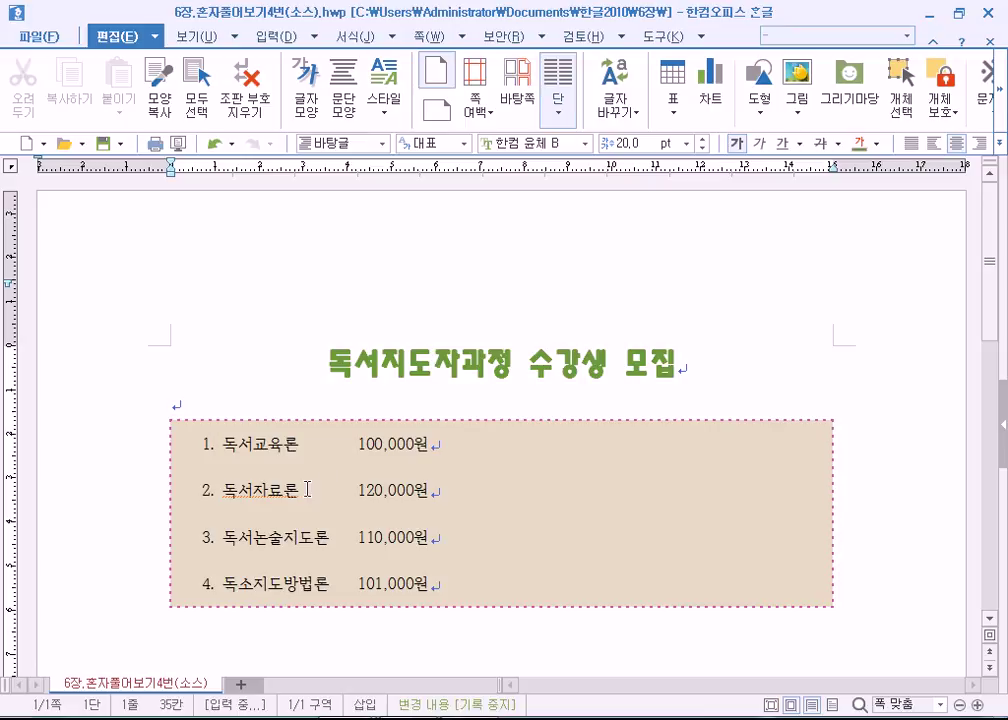
# Select the four course lines and add a left tab stop at 400 pt to their tab list
pyautogui.moveTo(196, 437); pyautogui.dragTo(435, 588)
pyautogui.click(334, 95)
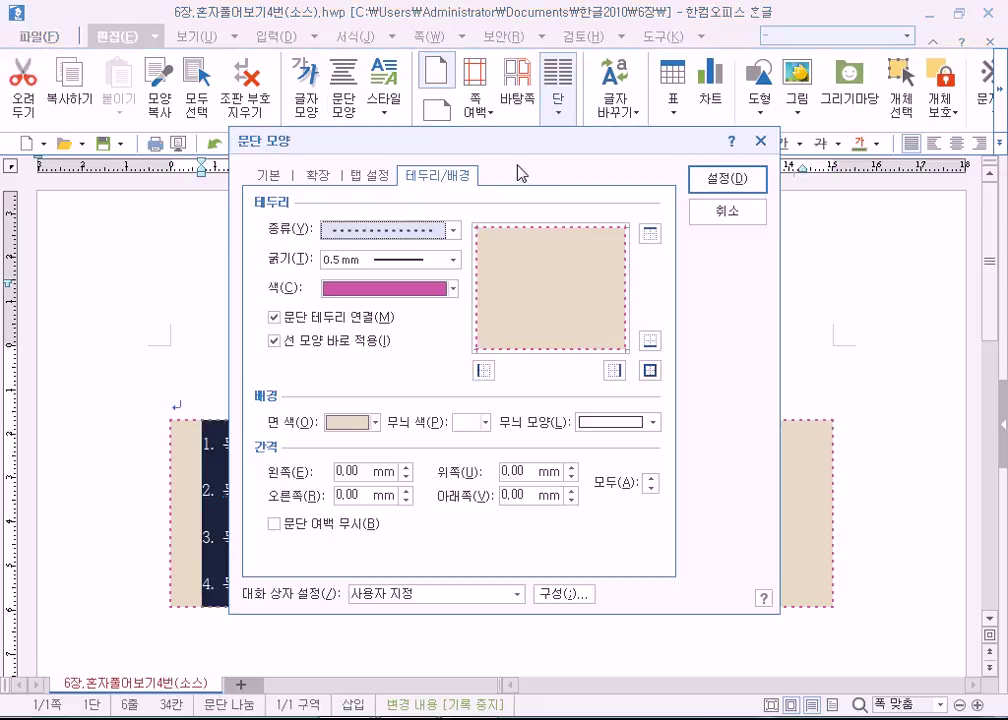
pyautogui.moveTo(418, 148); pyautogui.dragTo(713, 101)
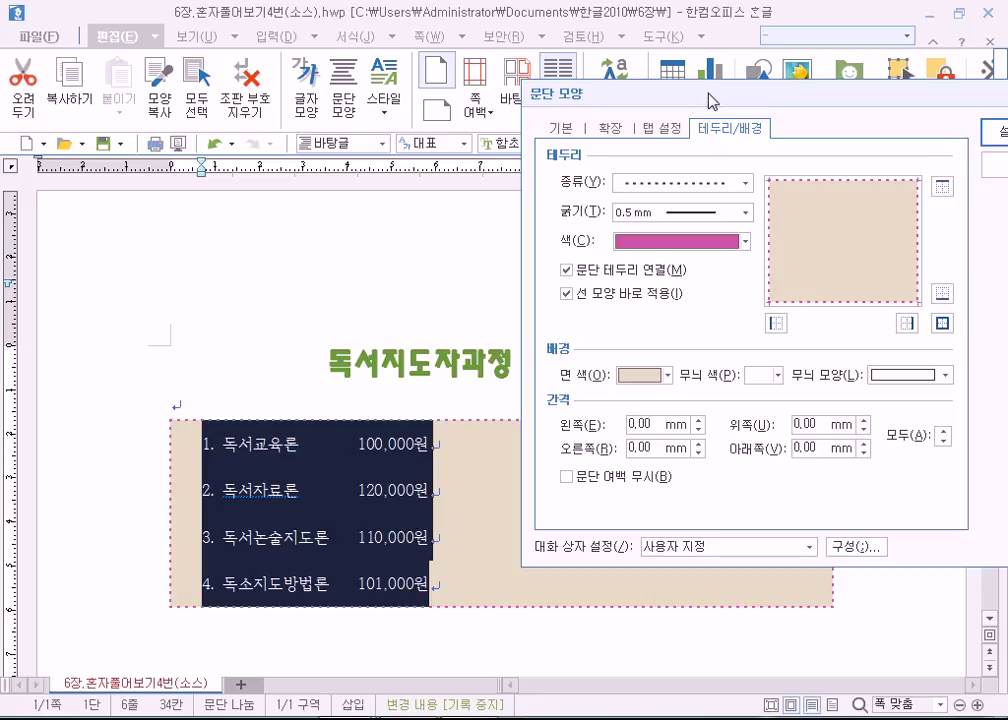
pyautogui.click(659, 133)
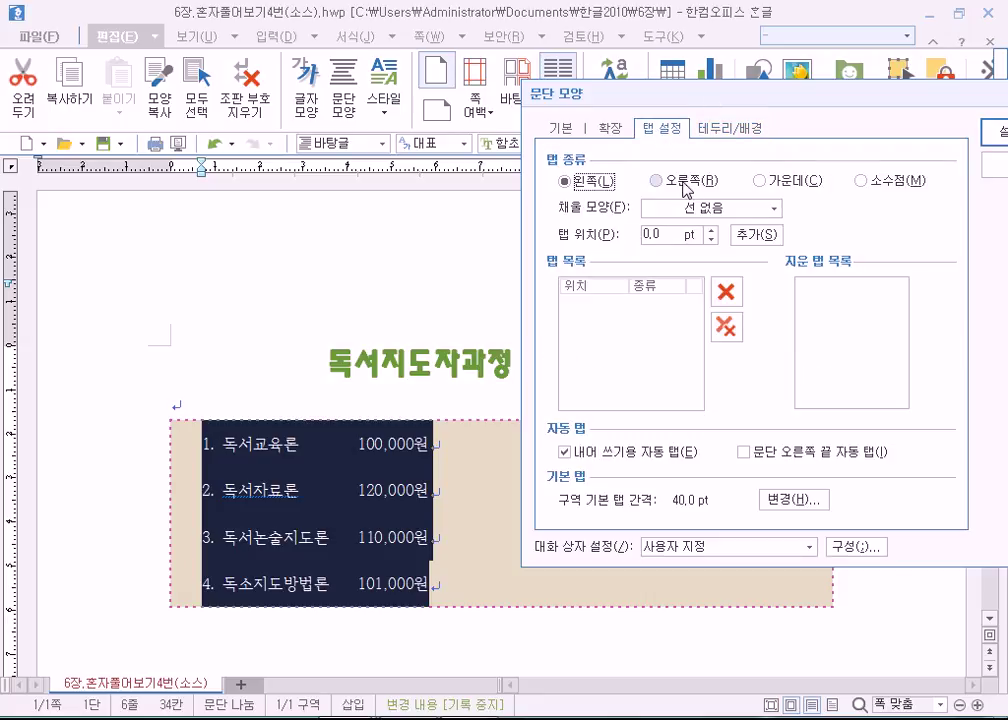
pyautogui.click(647, 234)
pyautogui.write('4000')
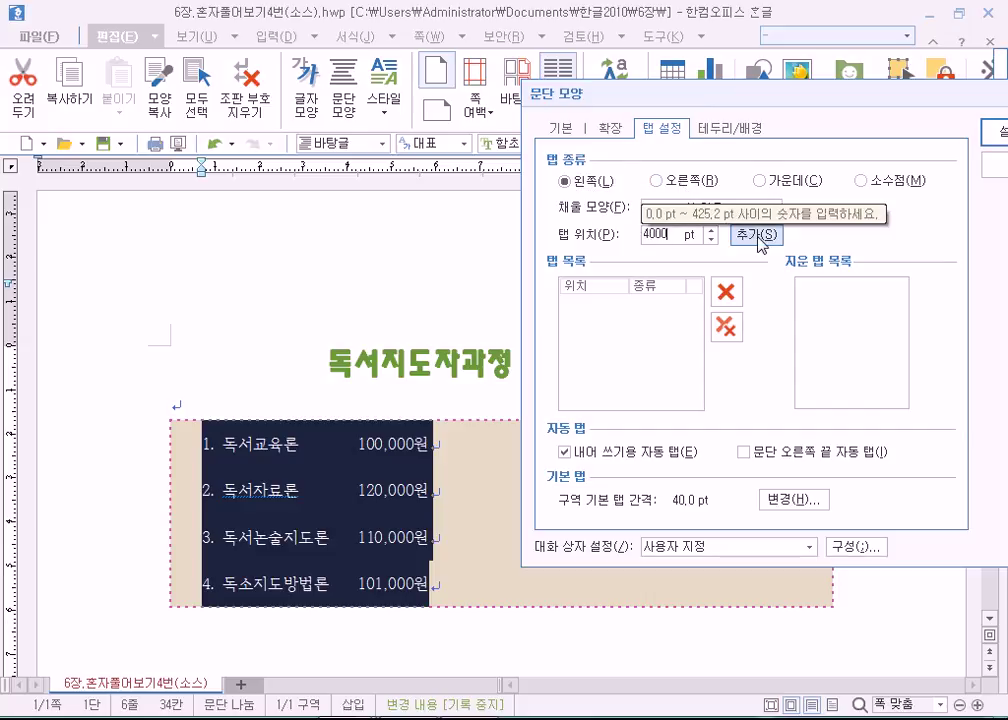
pyautogui.press('BackSpace')
pyautogui.click(757, 236)
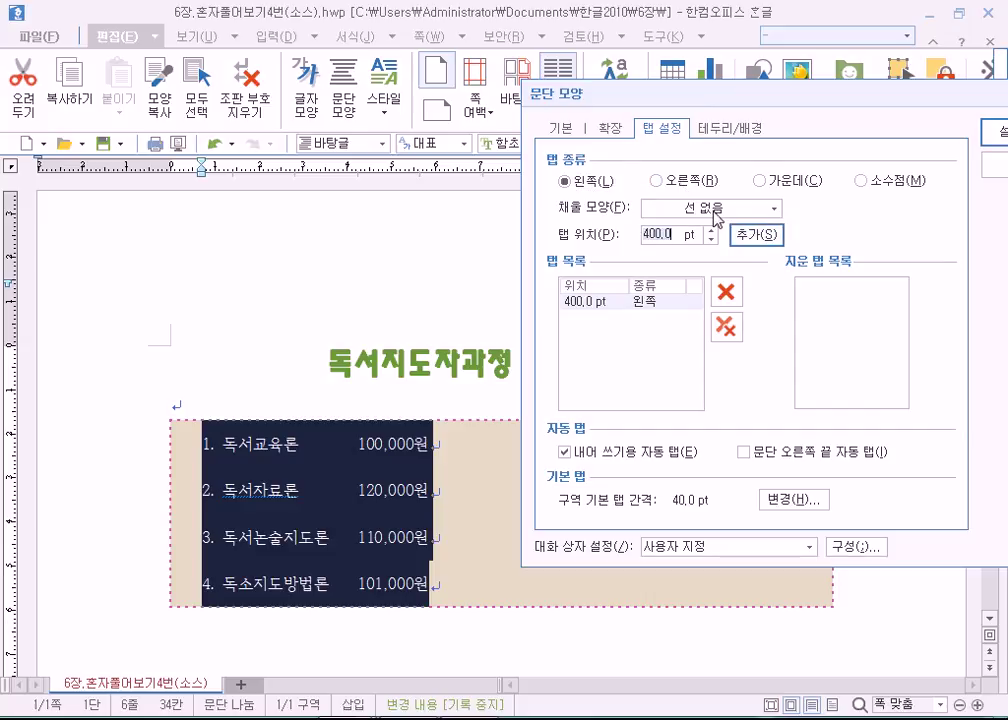
# Try to make the 400 pt tab right-aligned with a double-line fill and apply the paragraph settings
pyautogui.click(655, 183)
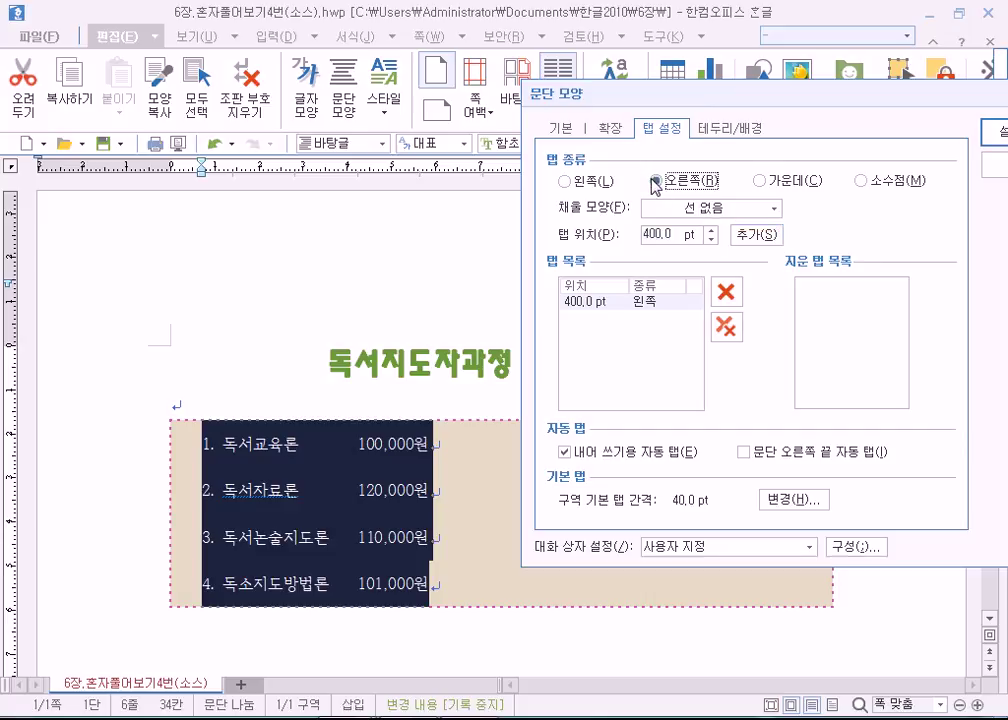
pyautogui.click(658, 210)
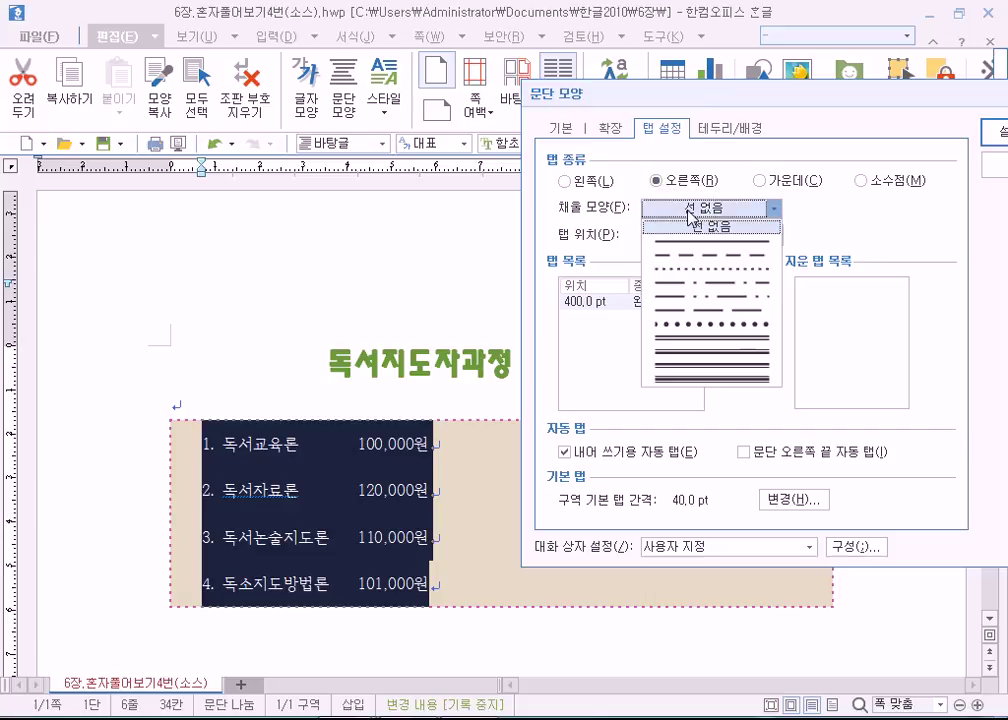
pyautogui.click(703, 345)
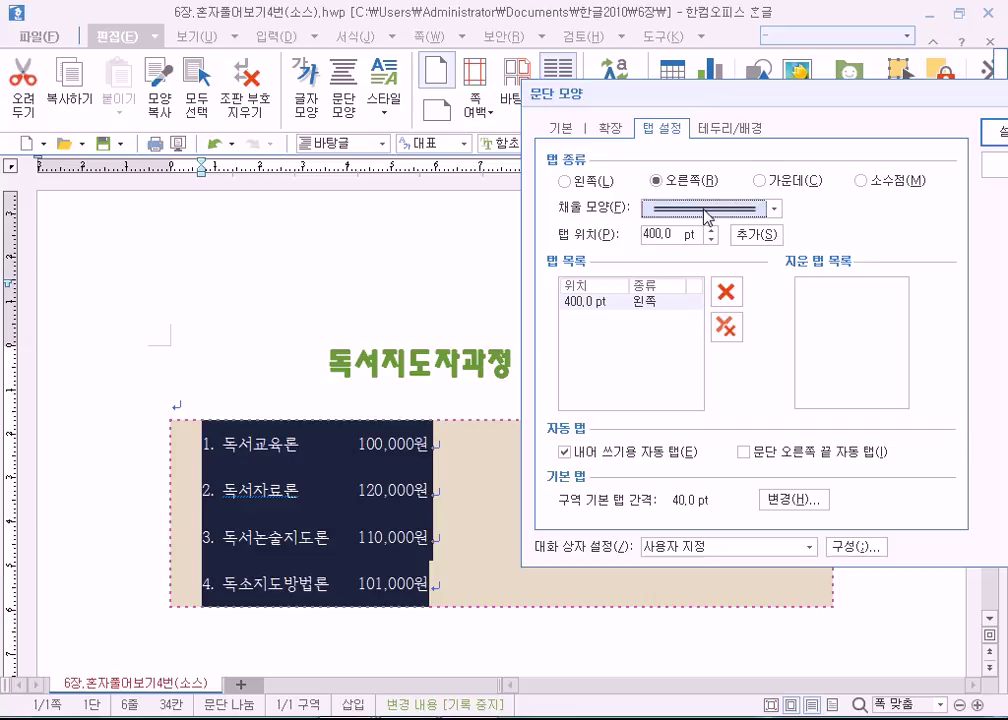
pyautogui.click(993, 134)
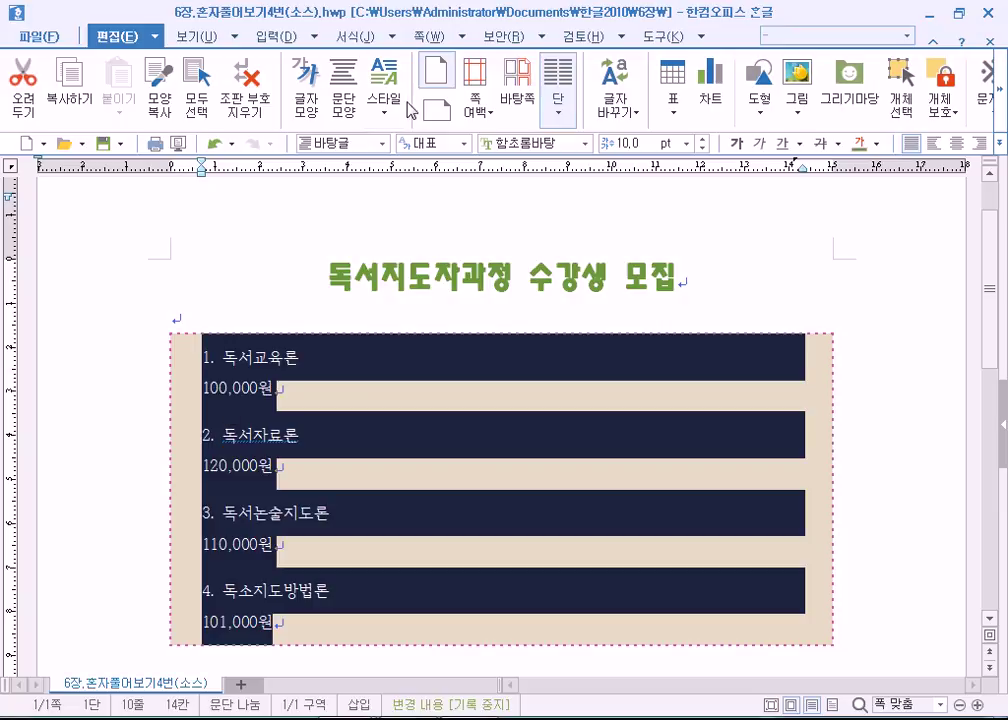
# Redefine the 400 pt tab of the course lines as right-aligned with a double-line fill and apply it
pyautogui.click(340, 95)
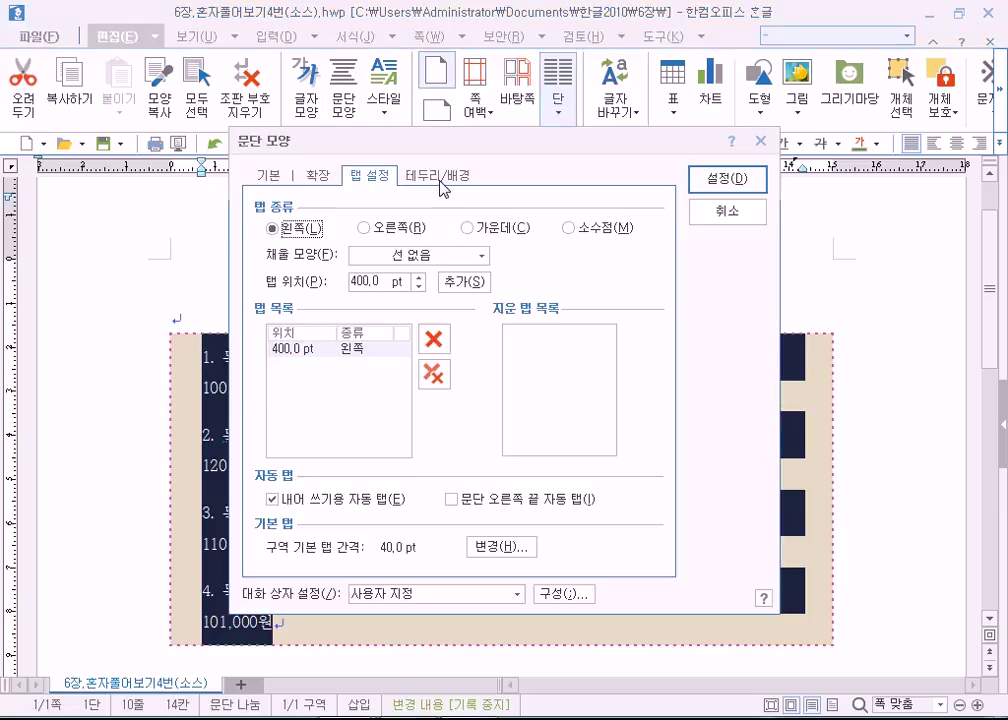
pyautogui.click(395, 255)
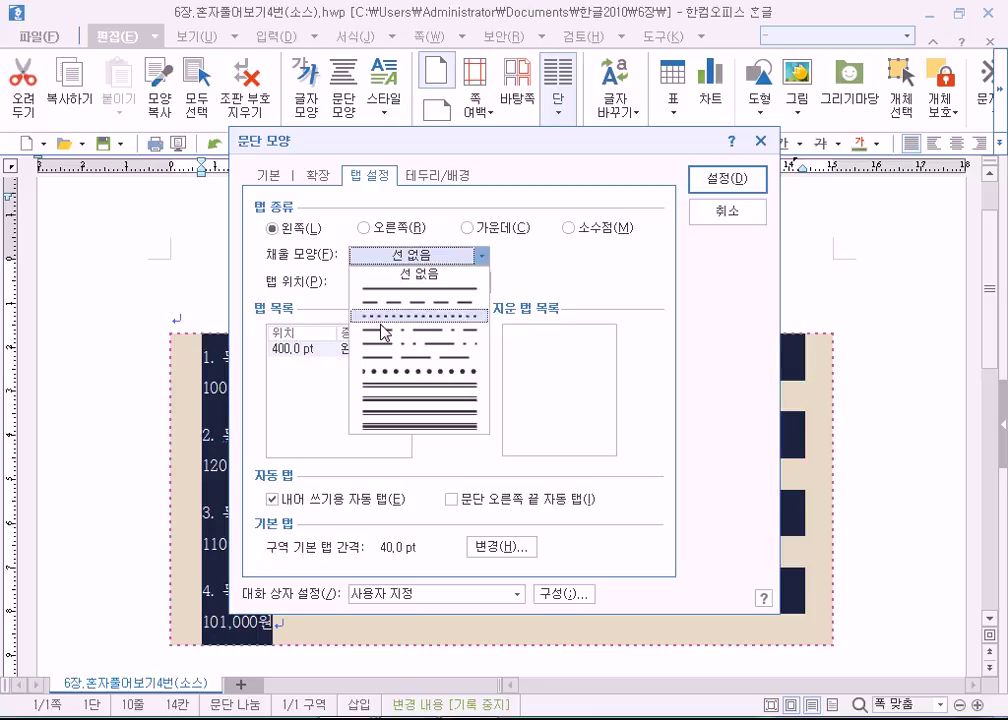
pyautogui.click(390, 386)
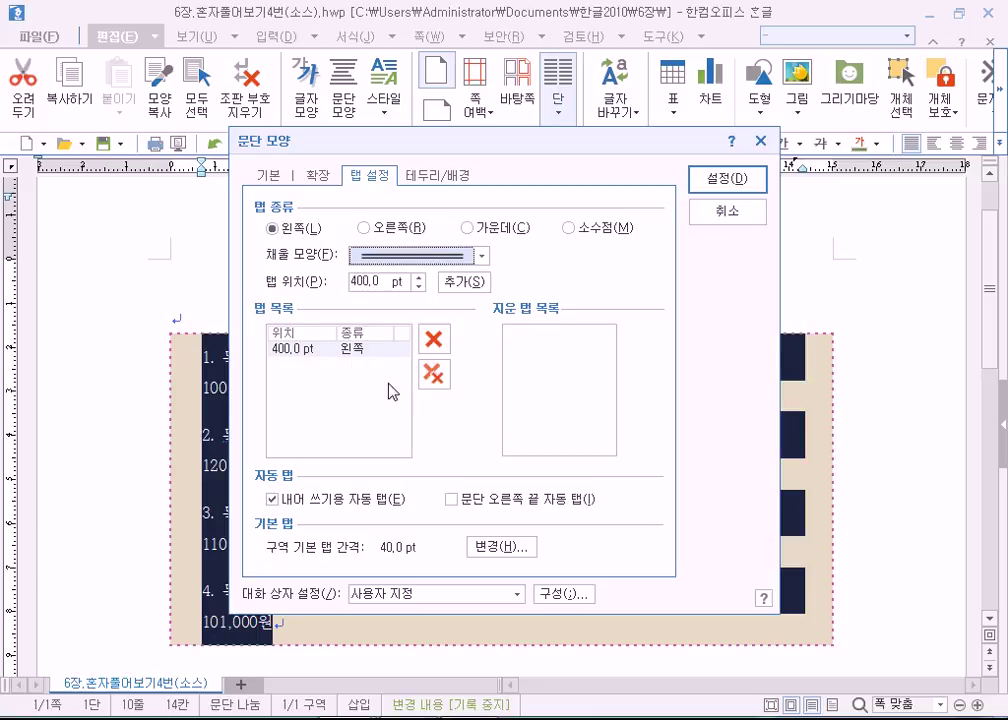
pyautogui.click(372, 228)
pyautogui.click(463, 283)
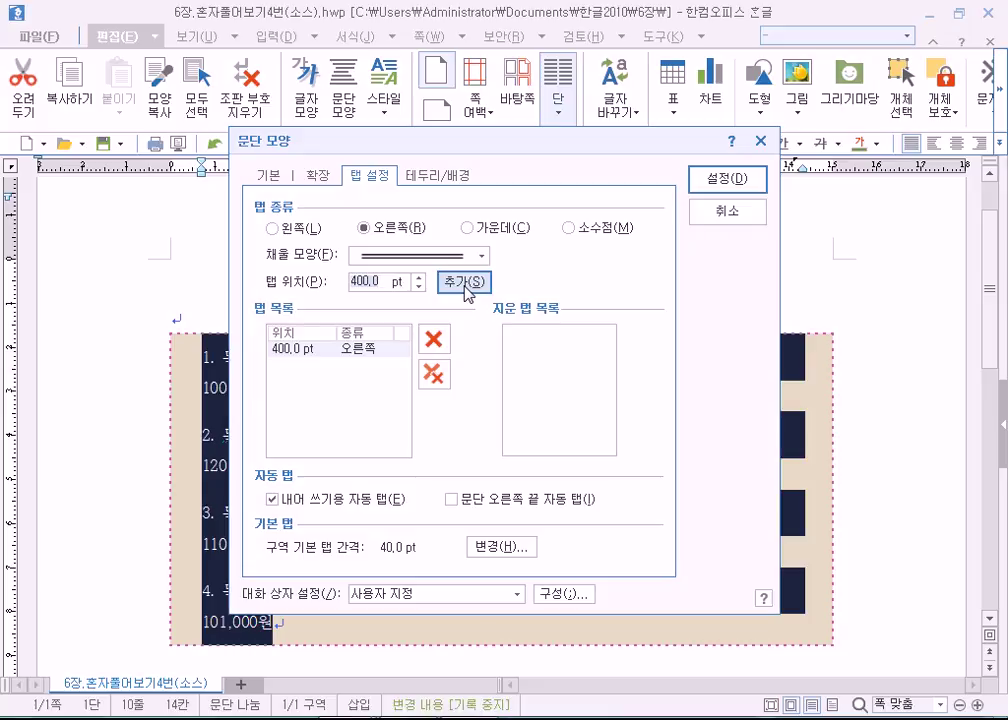
pyautogui.click(716, 182)
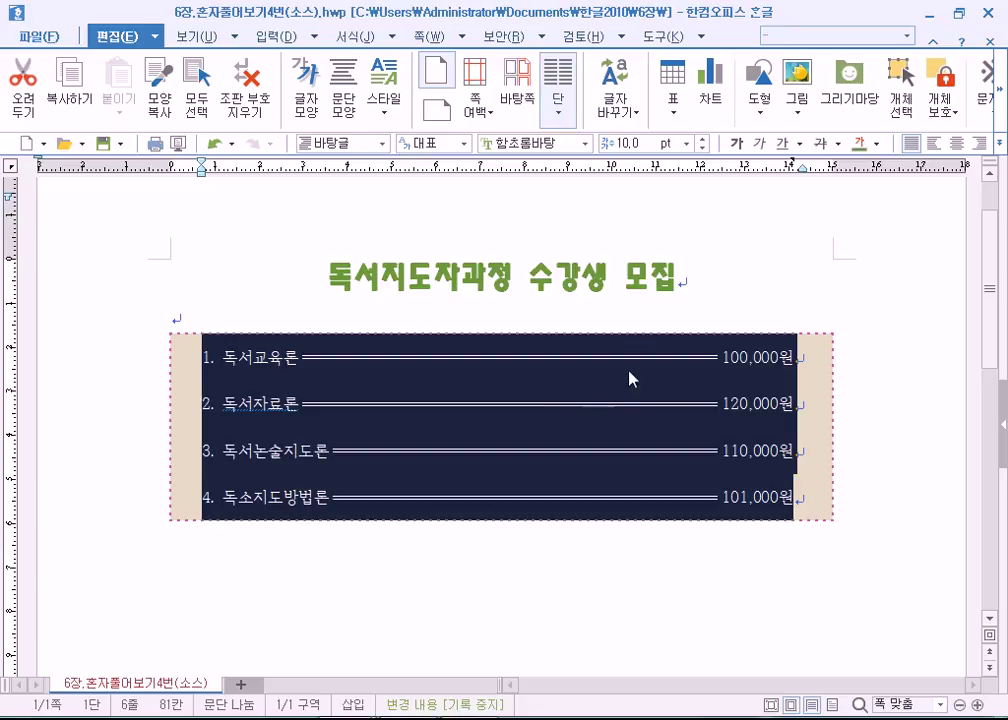
# Set the four course lines in the font 한컴 윤고딕 230 at 15 pt
pyautogui.click(587, 145)
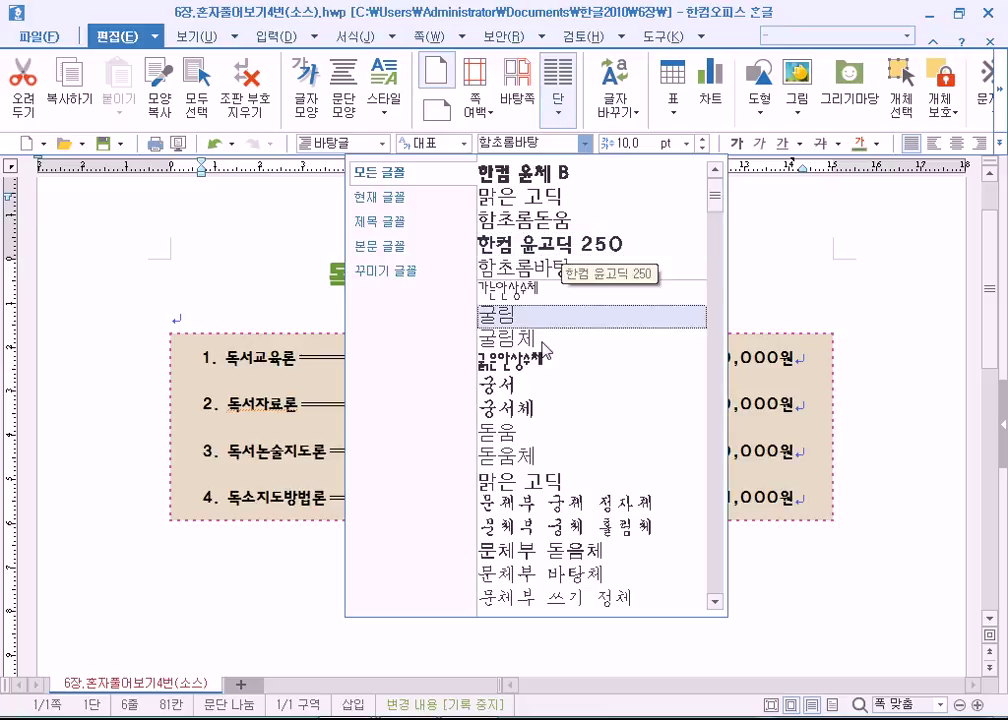
pyautogui.scroll(-15, 545, 320)
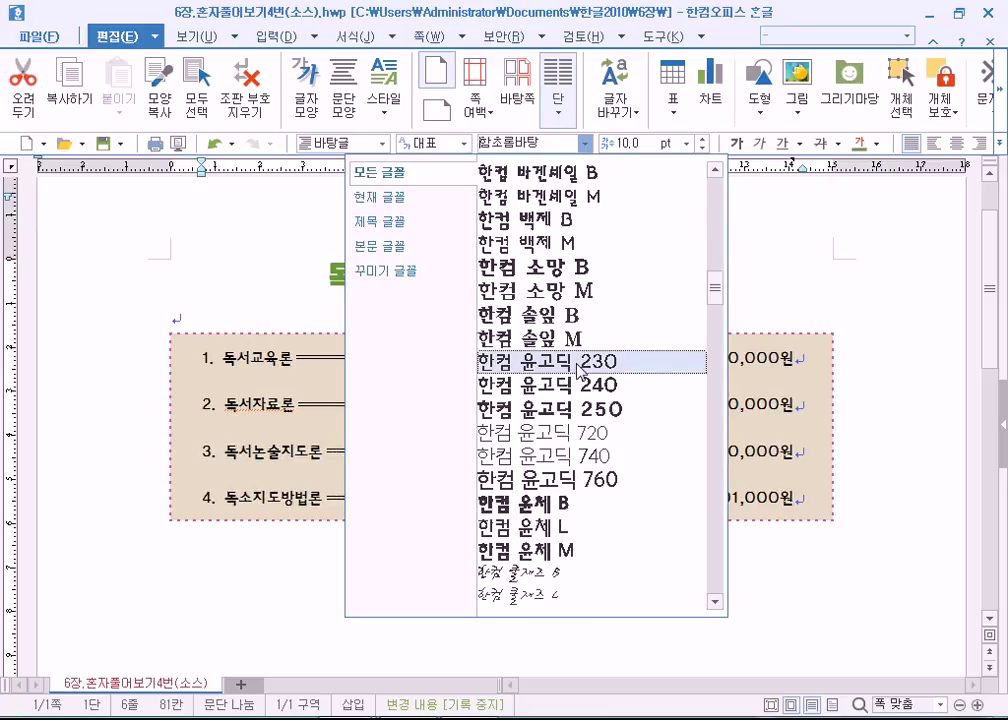
pyautogui.click(570, 364)
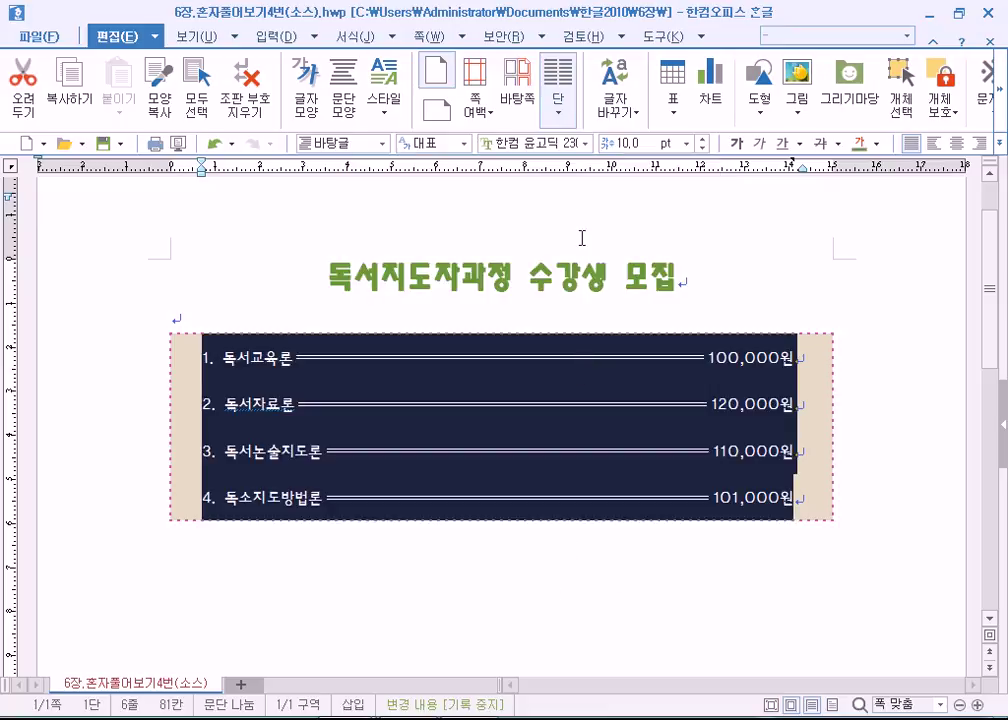
pyautogui.click(704, 139)
pyautogui.click(704, 139)
pyautogui.click(704, 139)
pyautogui.click(704, 139)
pyautogui.click(704, 139)
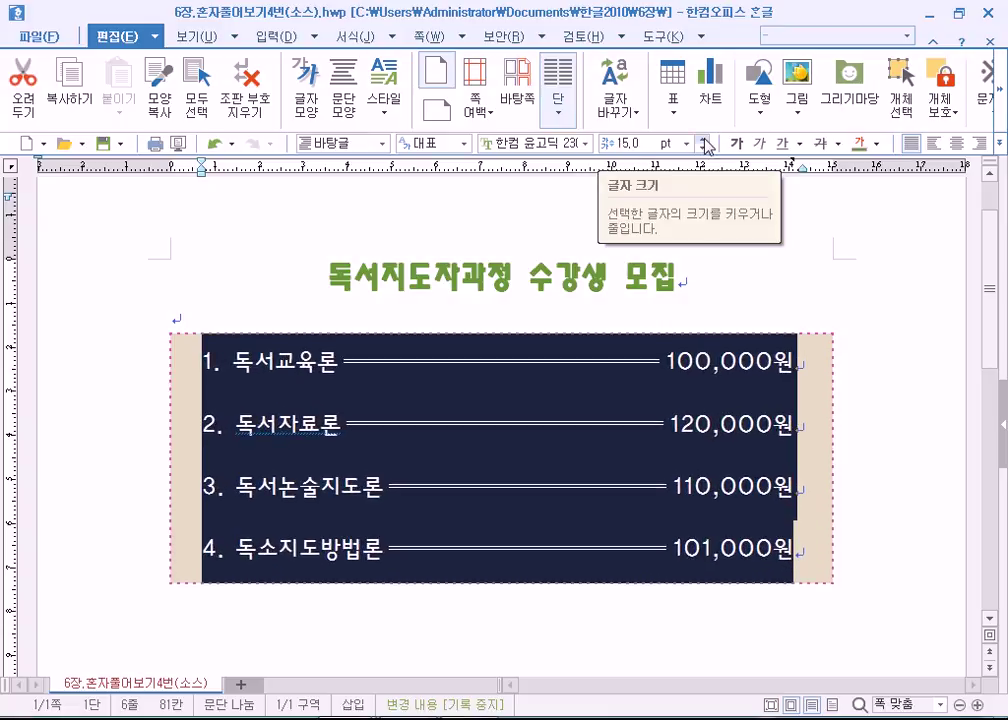
# Colour the text of the four course lines 바다색 and deselect them
pyautogui.click(877, 144)
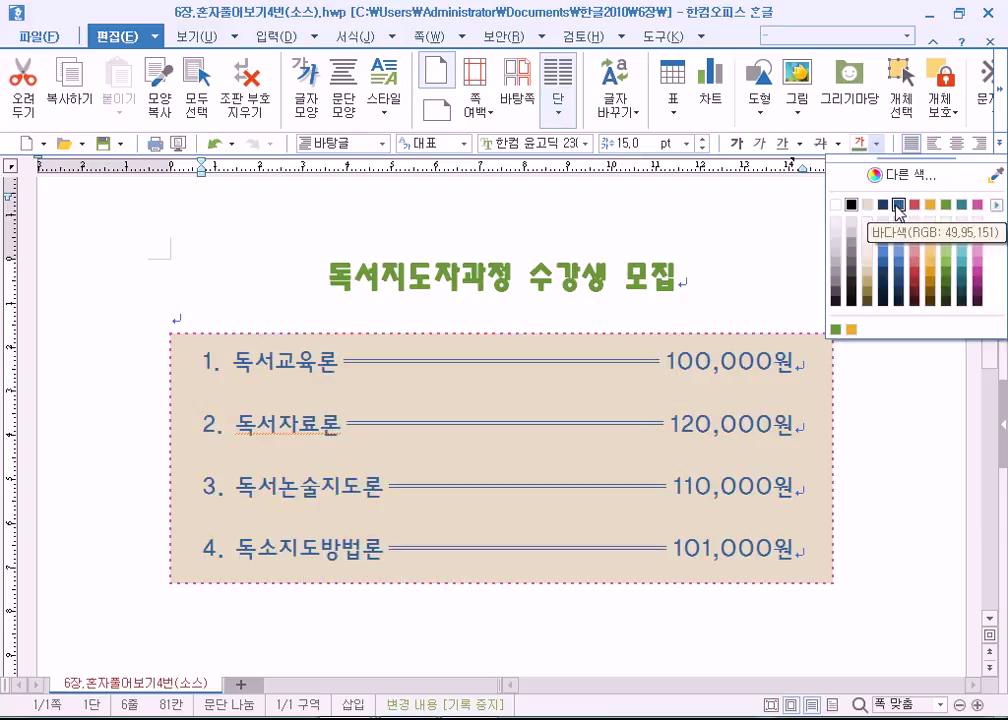
pyautogui.click(899, 206)
pyautogui.click(330, 274)
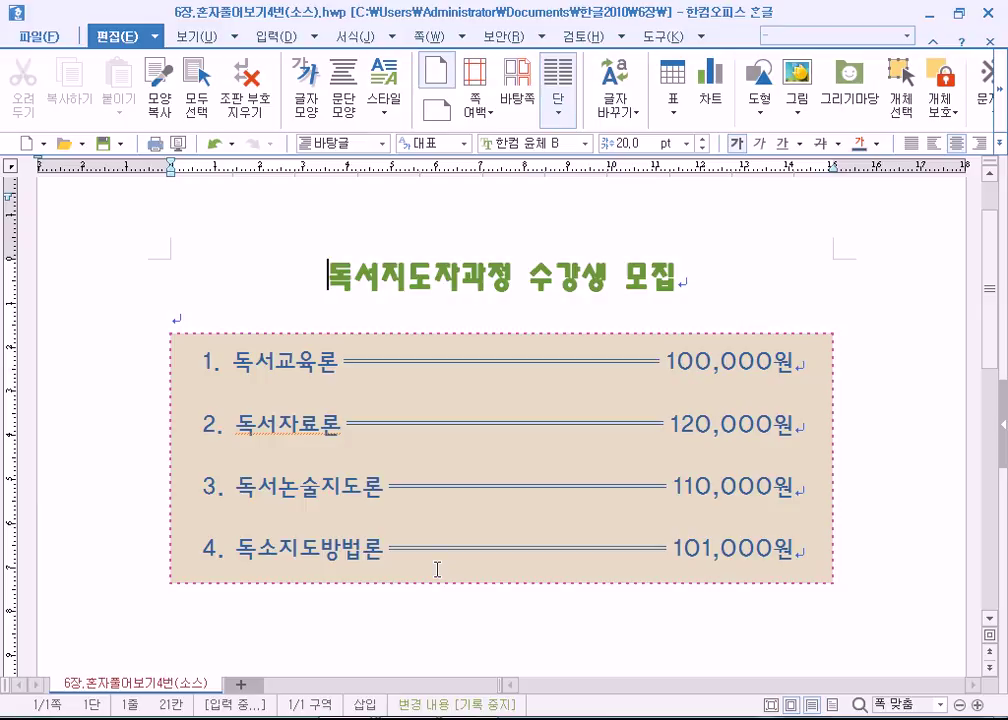
# Check the tab type, fill and position set for the four course lines in their paragraph settings
pyautogui.moveTo(200, 358); pyautogui.dragTo(773, 533)
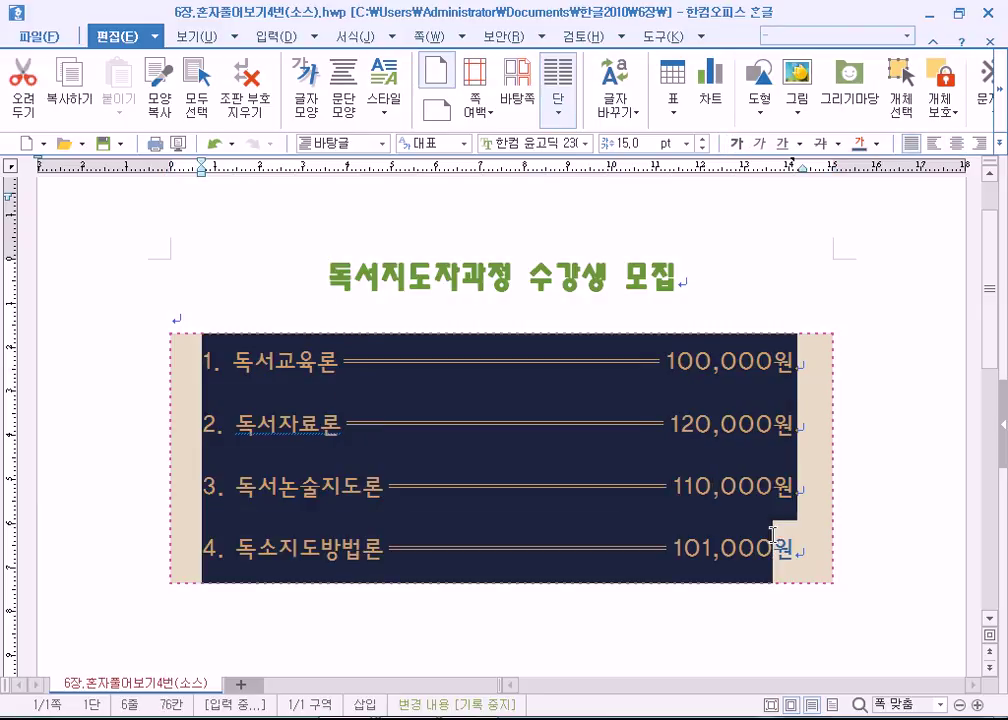
pyautogui.click(343, 97)
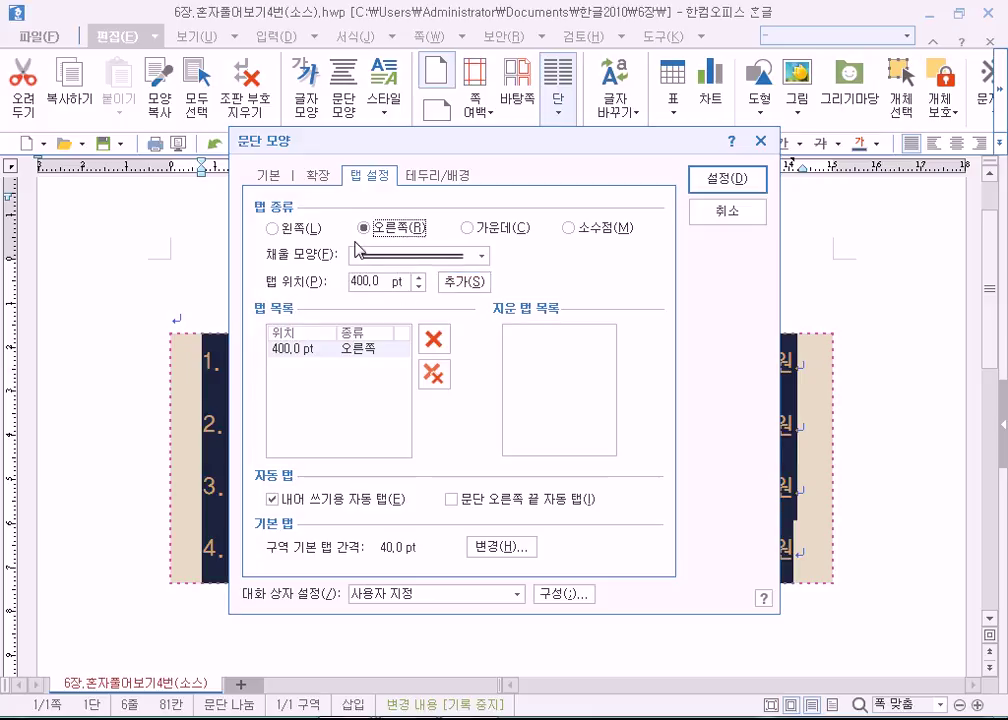
pyautogui.click(714, 186)
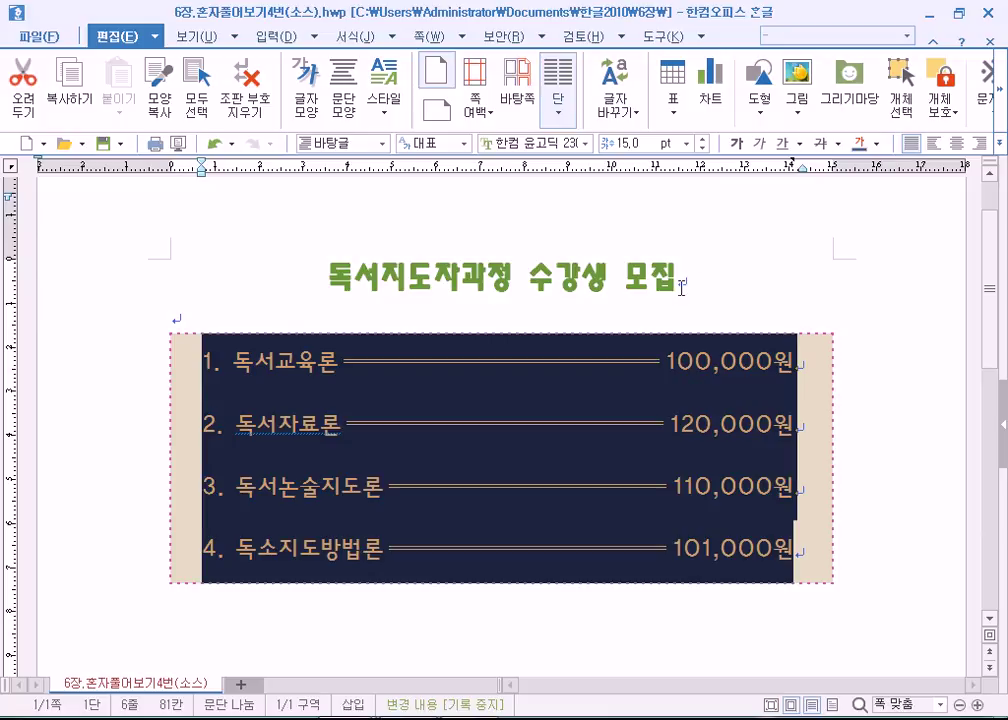
pyautogui.click(437, 310)
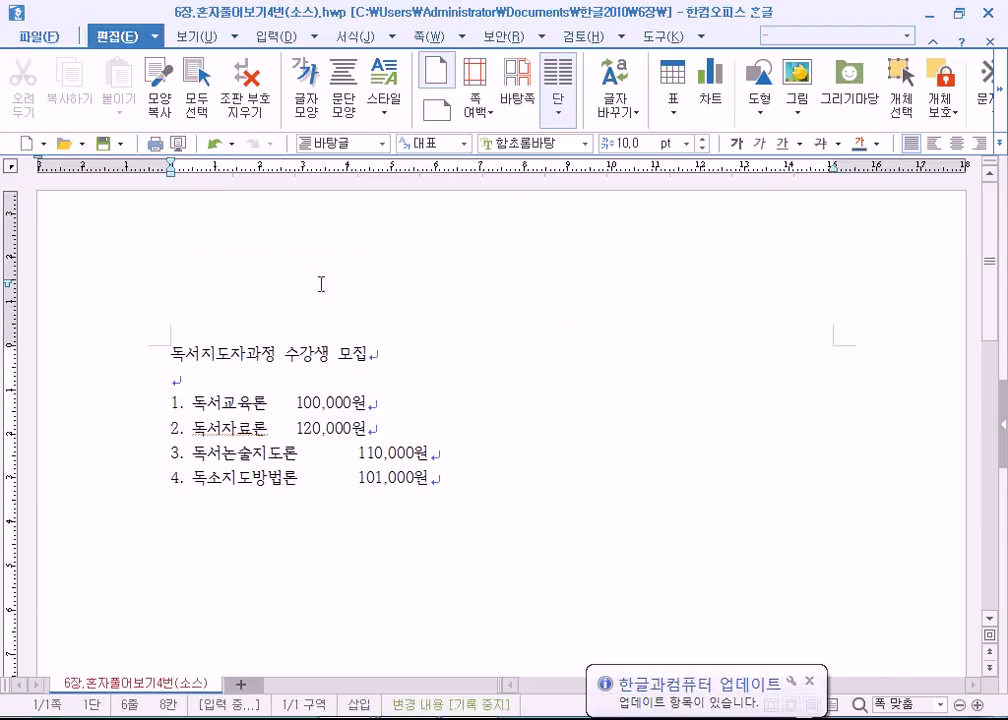
# Set the title 독서지도자과정 수강생 모집 in the font 한컴 윤체 B at 20 pt
pyautogui.moveTo(168, 353); pyautogui.dragTo(396, 356)
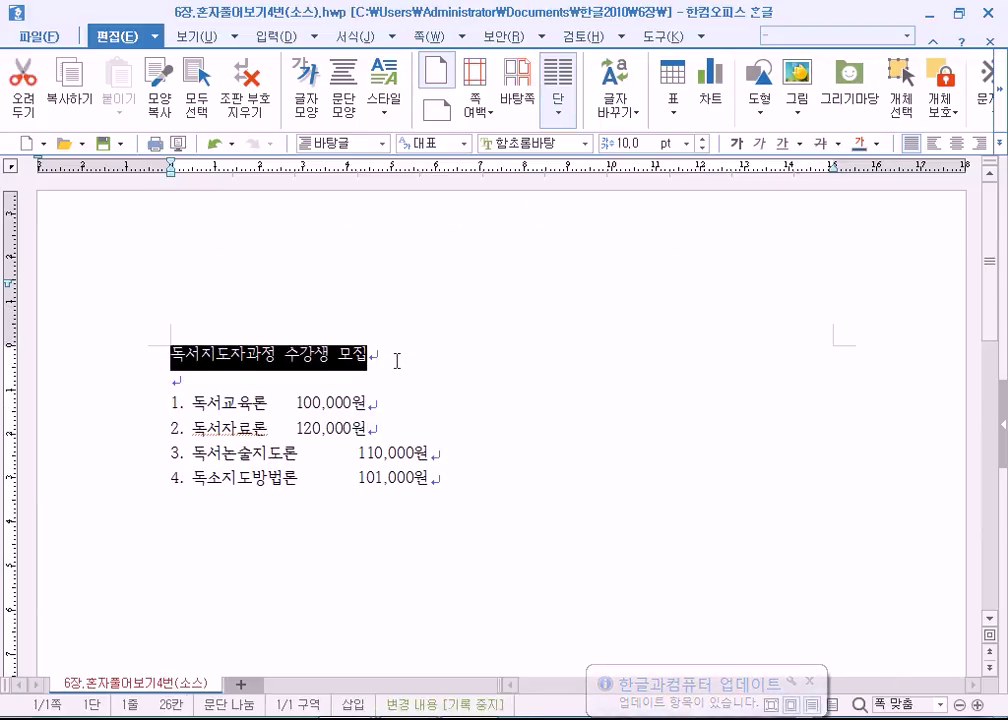
pyautogui.click(585, 144)
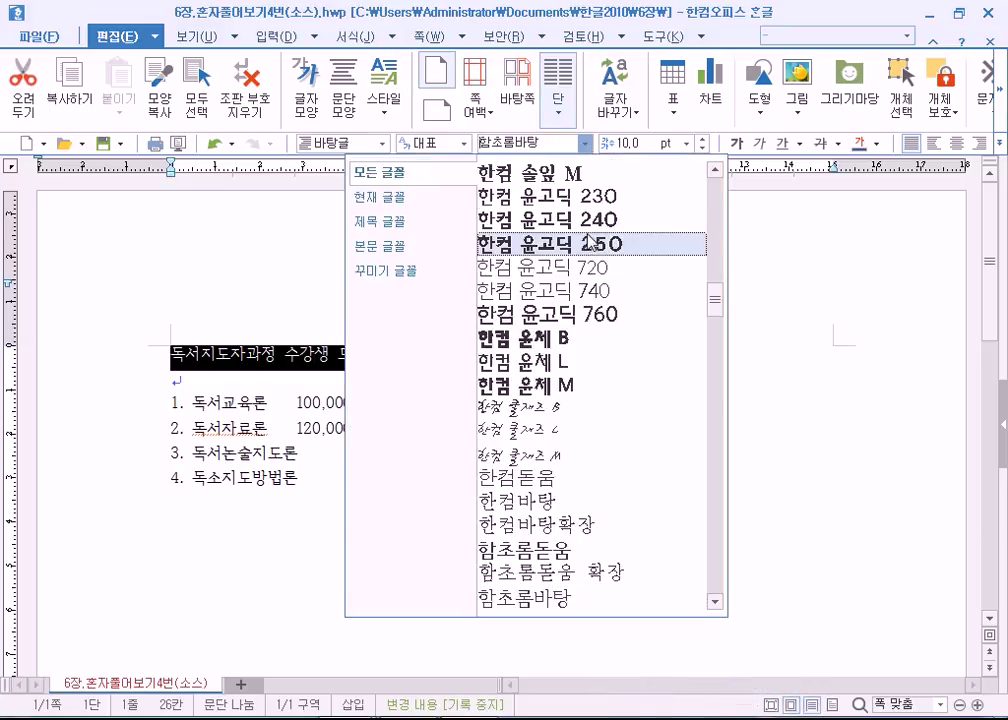
pyautogui.click(566, 340)
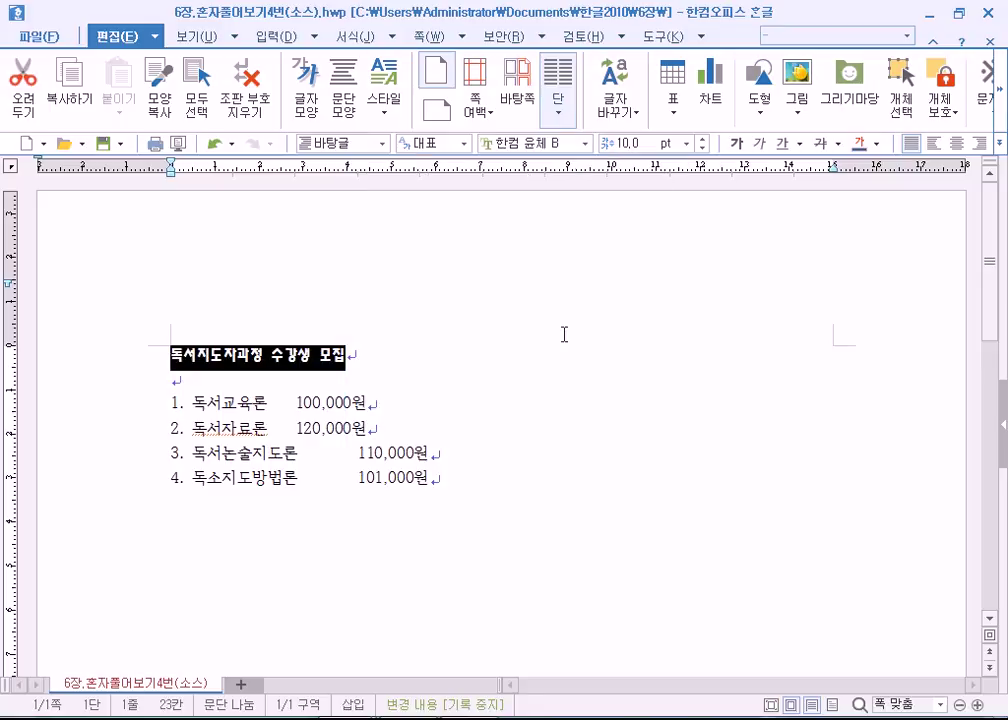
pyautogui.click(687, 143)
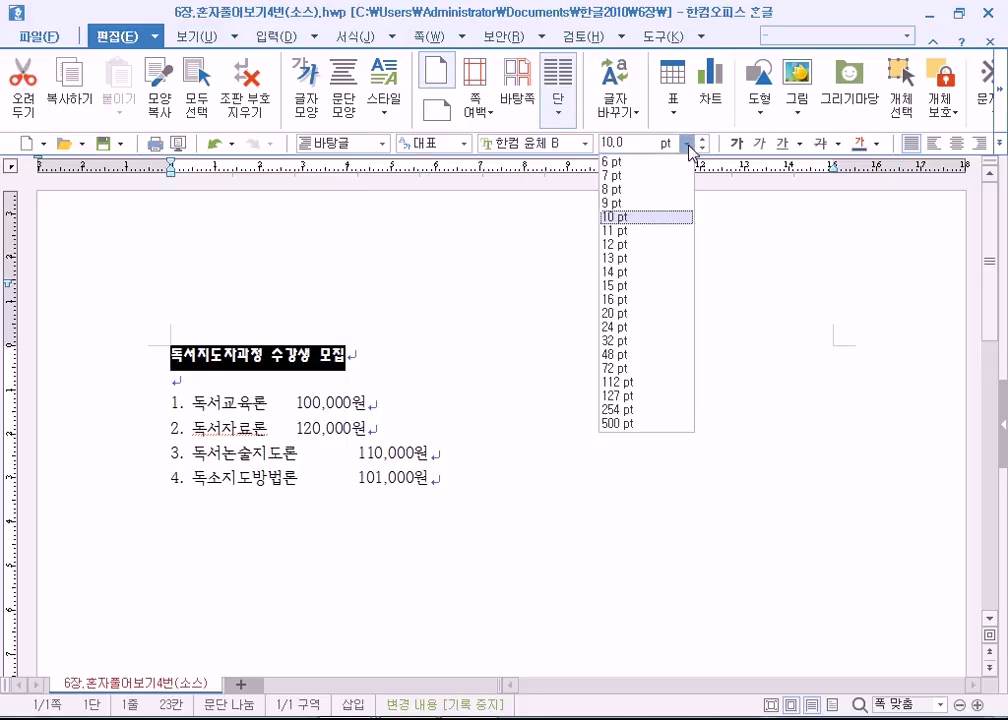
pyautogui.click(622, 314)
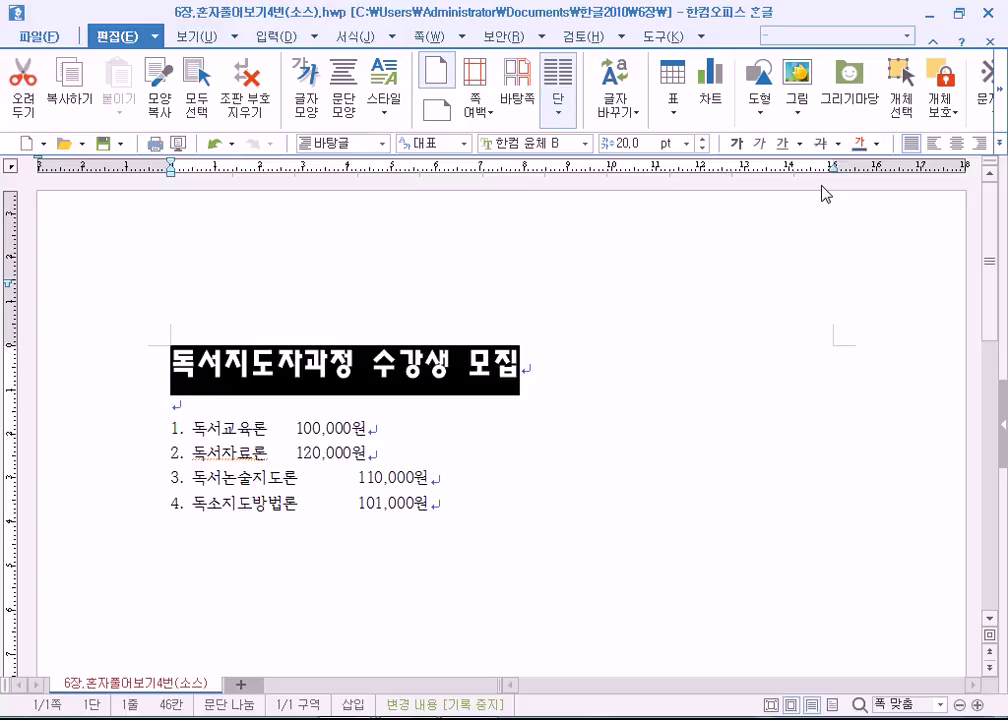
# Colour the title text green from the palette's base colours and centre it on the page
pyautogui.click(878, 145)
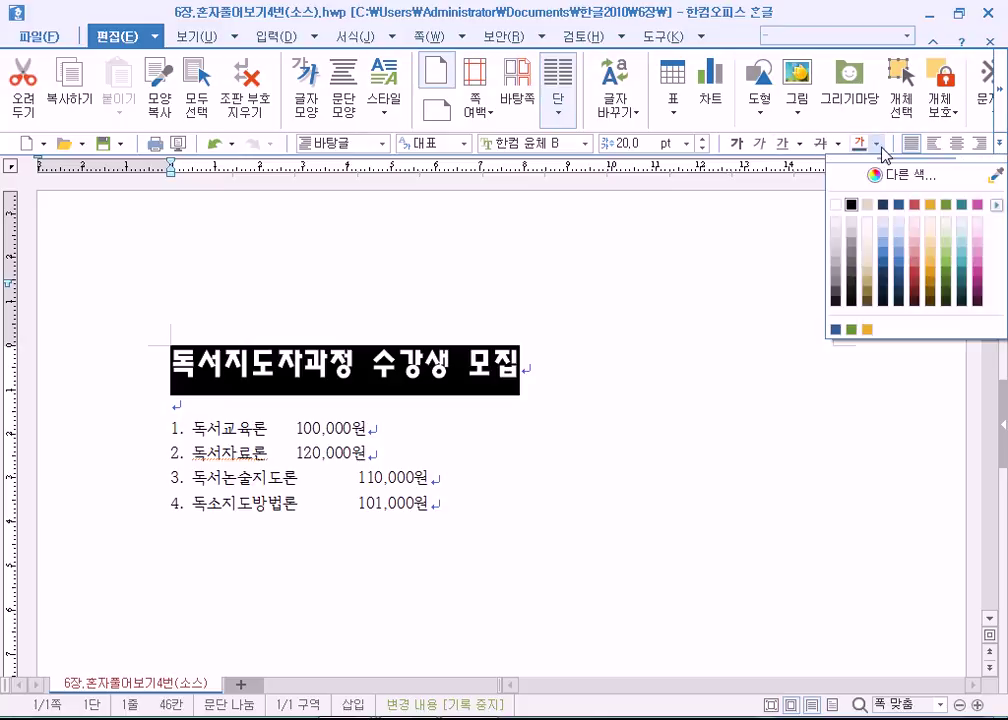
pyautogui.click(946, 205)
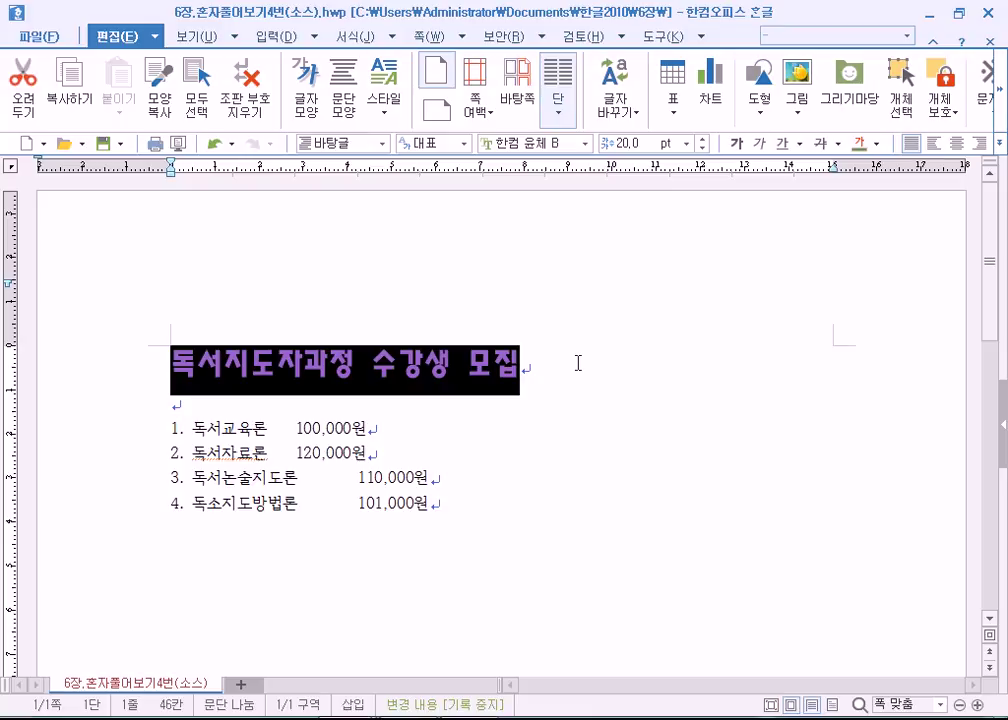
pyautogui.click(957, 143)
# Centre the four course lines and set their left and right paragraph margins to 20 pt
pyautogui.moveTo(171, 424); pyautogui.dragTo(449, 497)
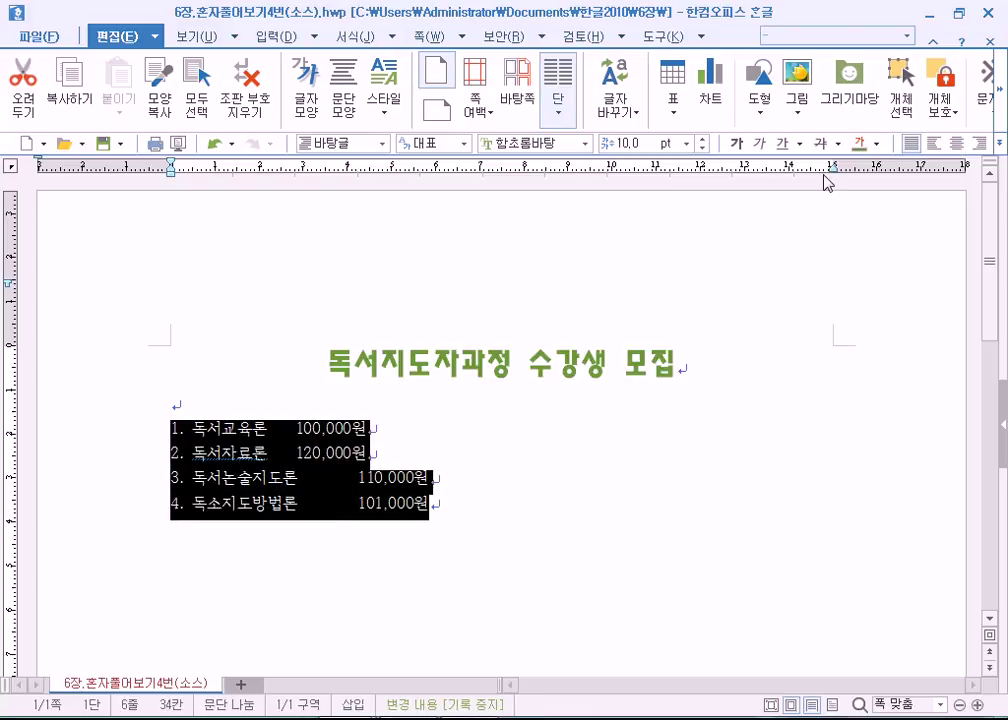
pyautogui.click(957, 145)
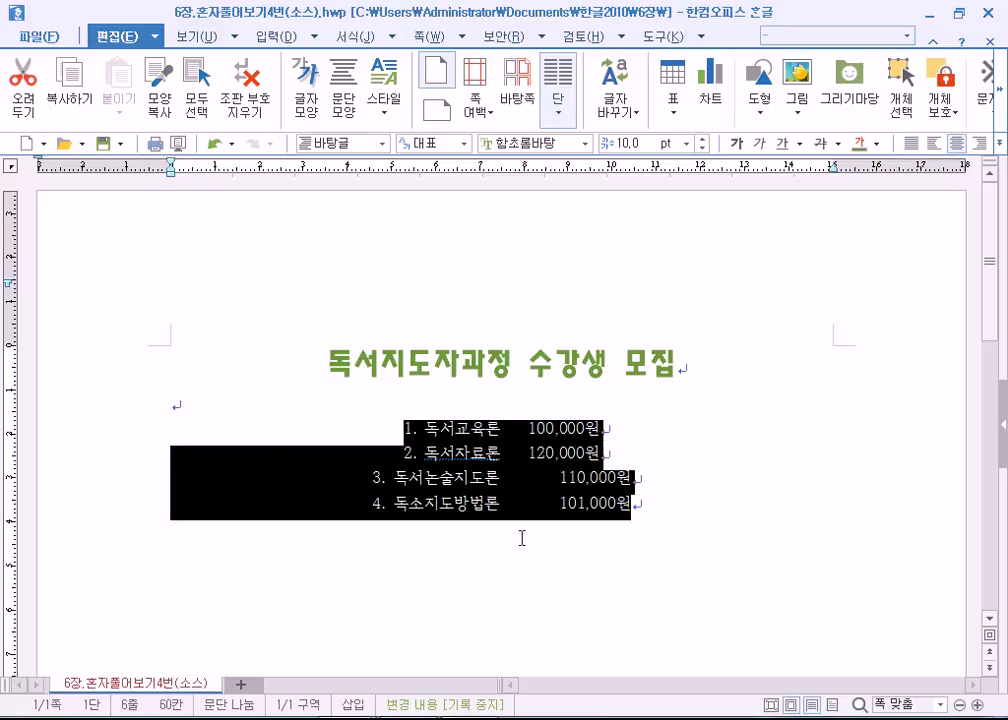
pyautogui.click(343, 96)
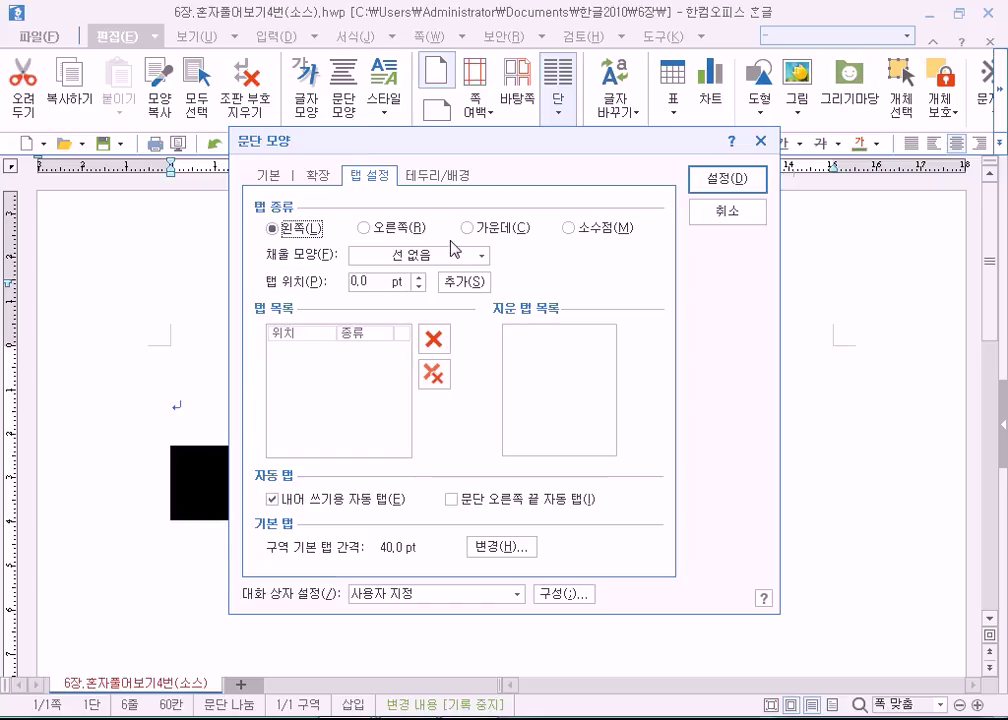
pyautogui.click(270, 177)
pyautogui.moveTo(412, 145); pyautogui.dragTo(541, 103)
pyautogui.click(466, 172)
pyautogui.click(548, 177)
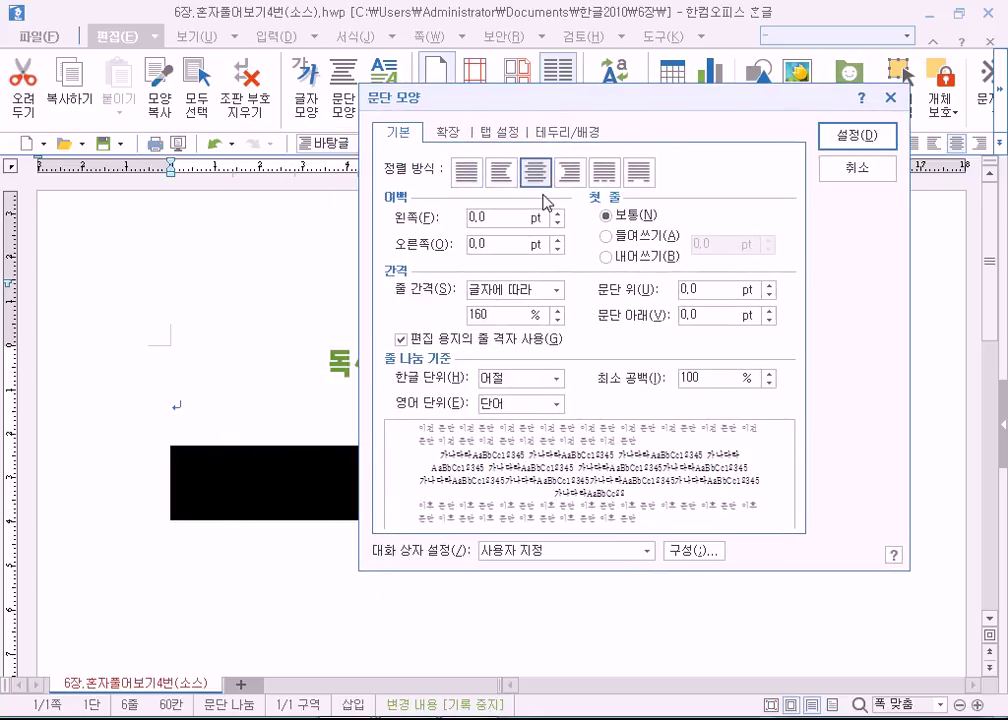
pyautogui.moveTo(557, 218); pyautogui.dragTo(558, 247)
pyautogui.click(558, 250)
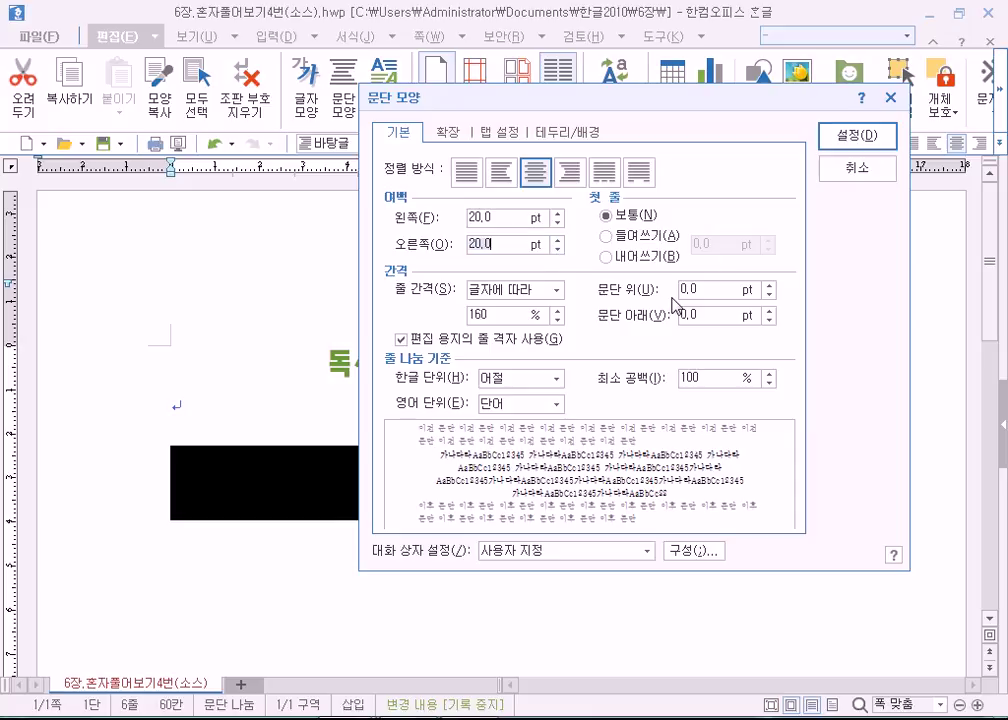
# Set the spacing above the course paragraphs (문단 위) to 10 pt
pyautogui.click(768, 287)
pyautogui.click(768, 288)
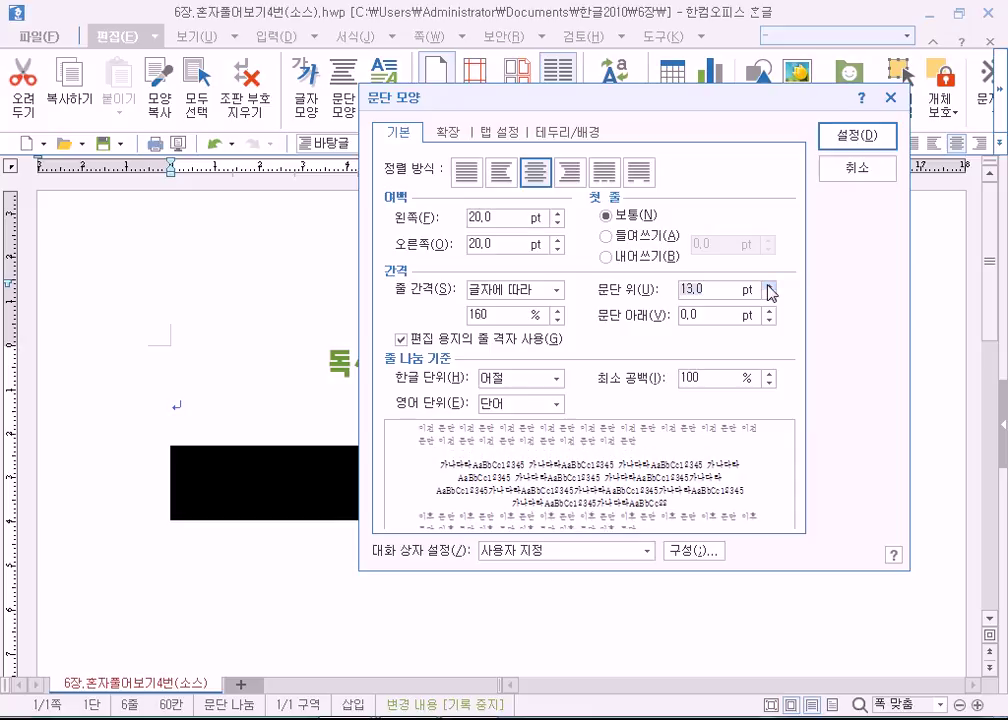
pyautogui.click(768, 288)
pyautogui.click(769, 303)
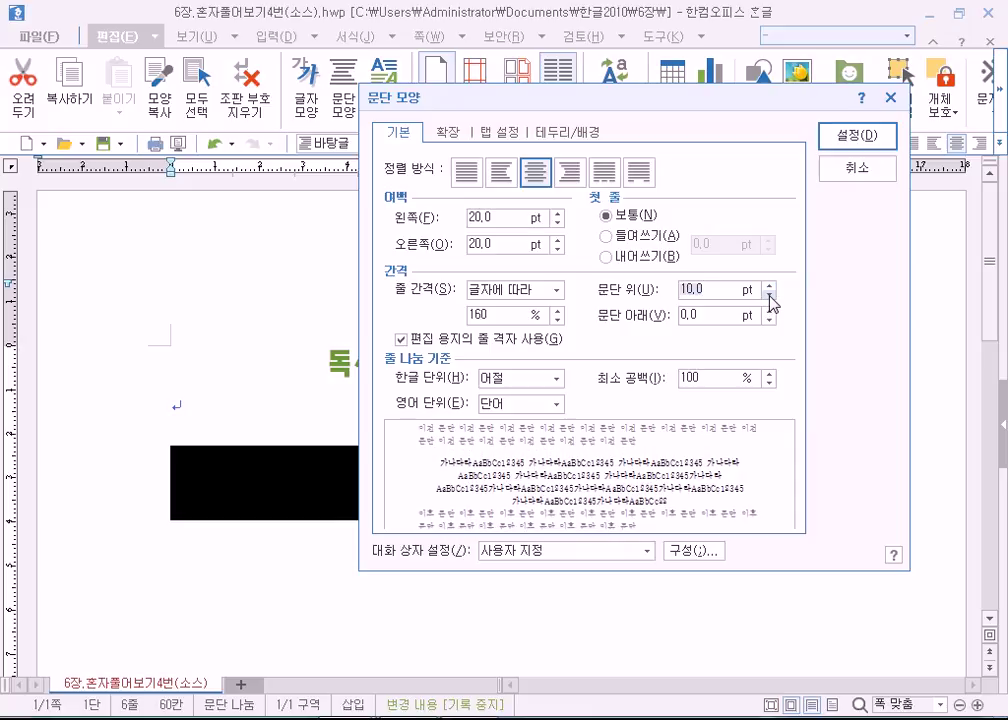
# Set the line spacing of the course paragraphs to 200 %
pyautogui.click(557, 309)
pyautogui.click(557, 309)
pyautogui.click(557, 309)
pyautogui.click(557, 309)
pyautogui.click(557, 309)
pyautogui.click(557, 309)
pyautogui.click(557, 309)
pyautogui.click(557, 309)
pyautogui.click(558, 320)
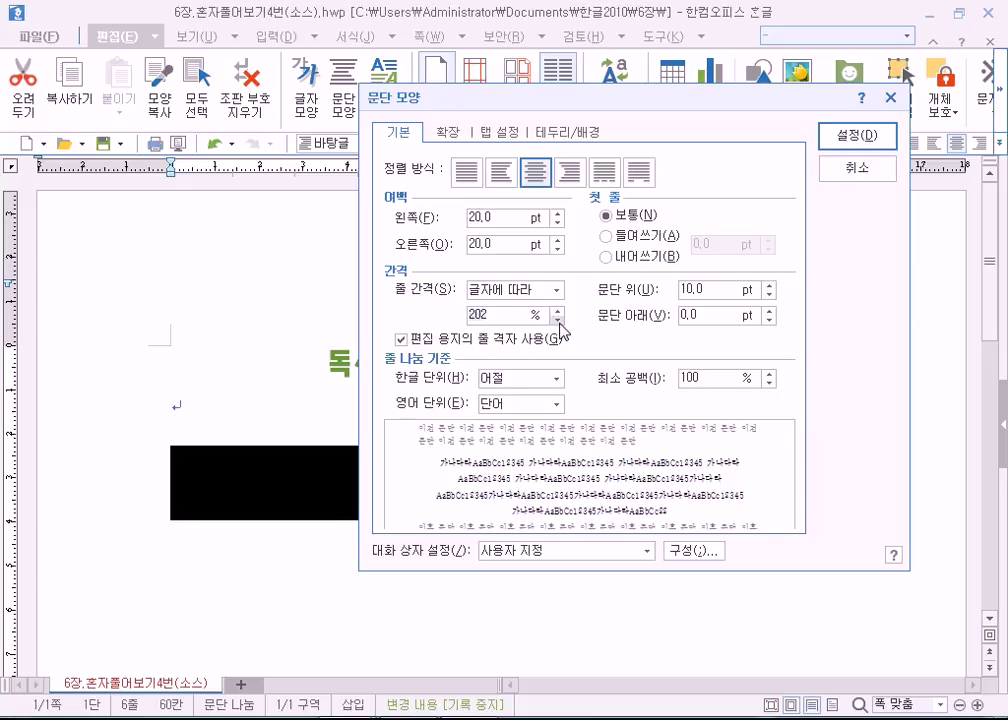
pyautogui.click(558, 320)
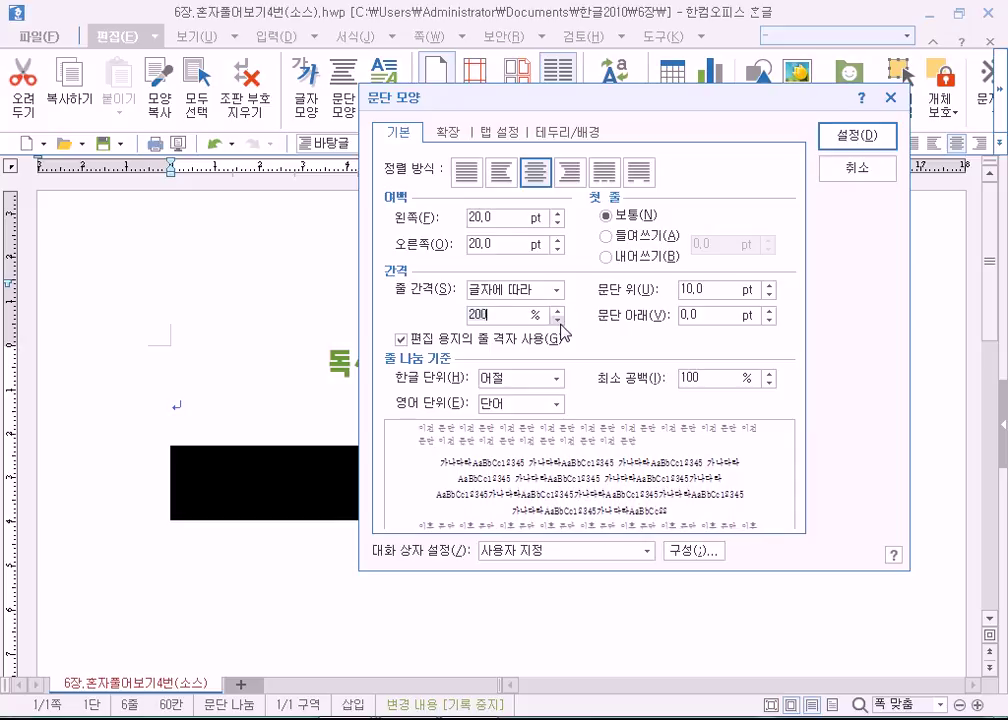
# Define the paragraph border for the course lines as a dotted line, 0.5 mm thick, in the magenta base colour
pyautogui.click(555, 133)
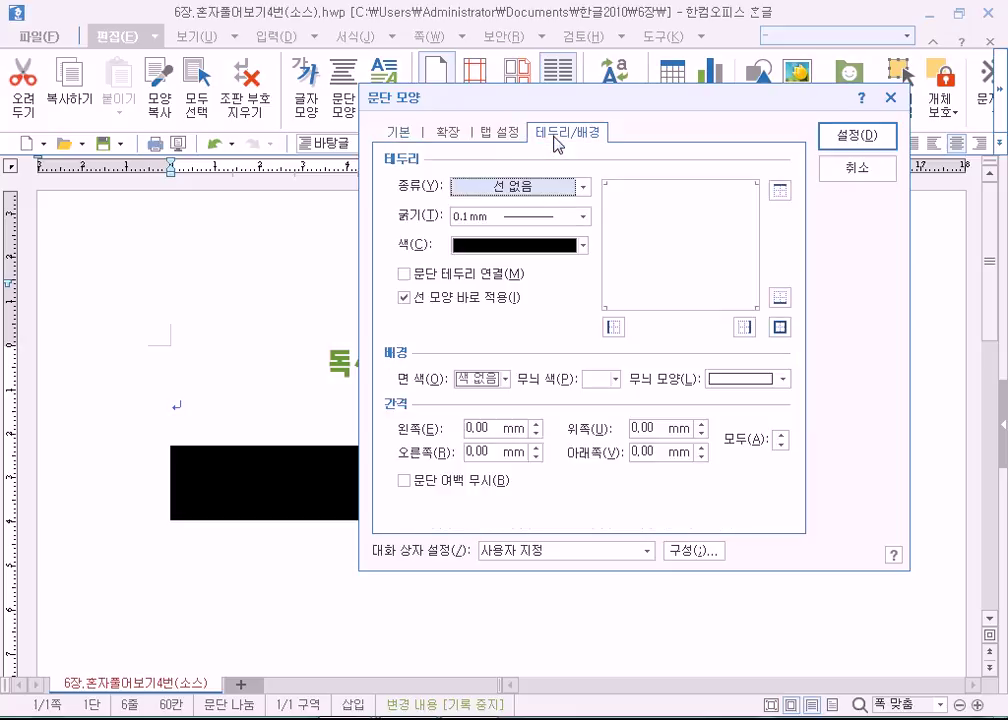
pyautogui.click(482, 188)
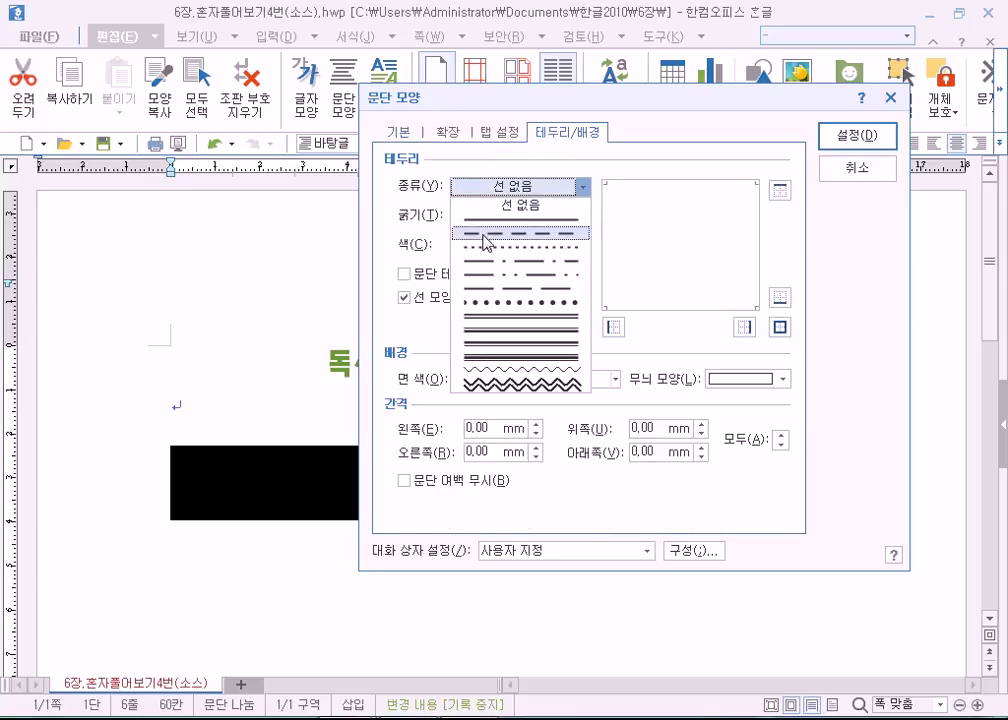
pyautogui.click(483, 248)
pyautogui.click(580, 216)
pyautogui.click(503, 362)
pyautogui.click(504, 246)
pyautogui.click(603, 297)
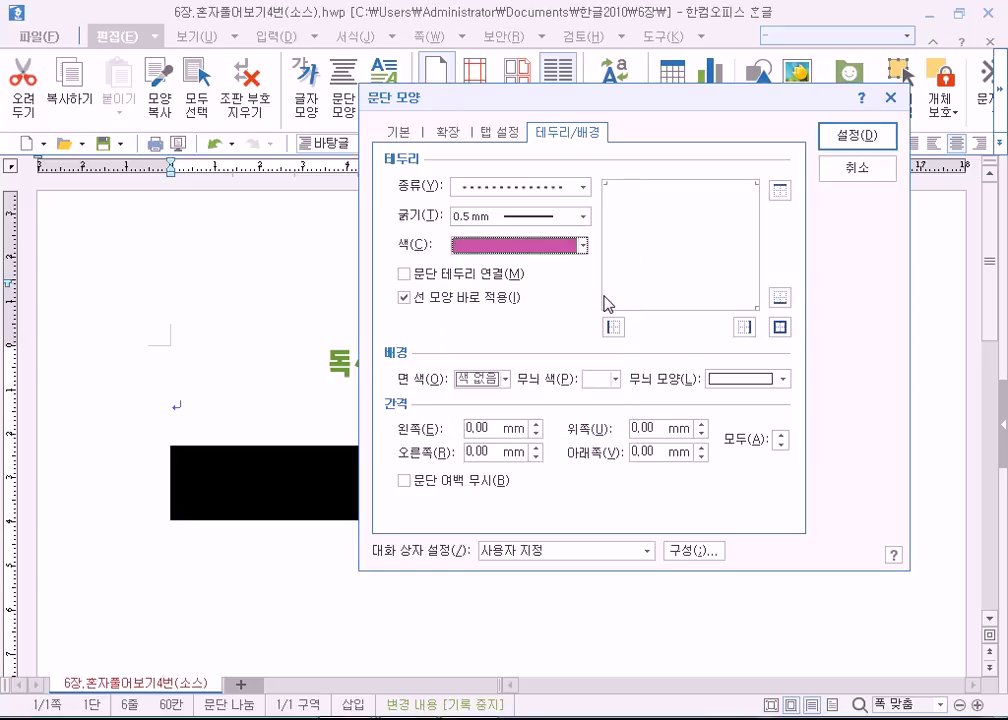
# Apply the border to all sides as one connected paragraph frame and fill its background with 연한 올리브색
pyautogui.click(404, 274)
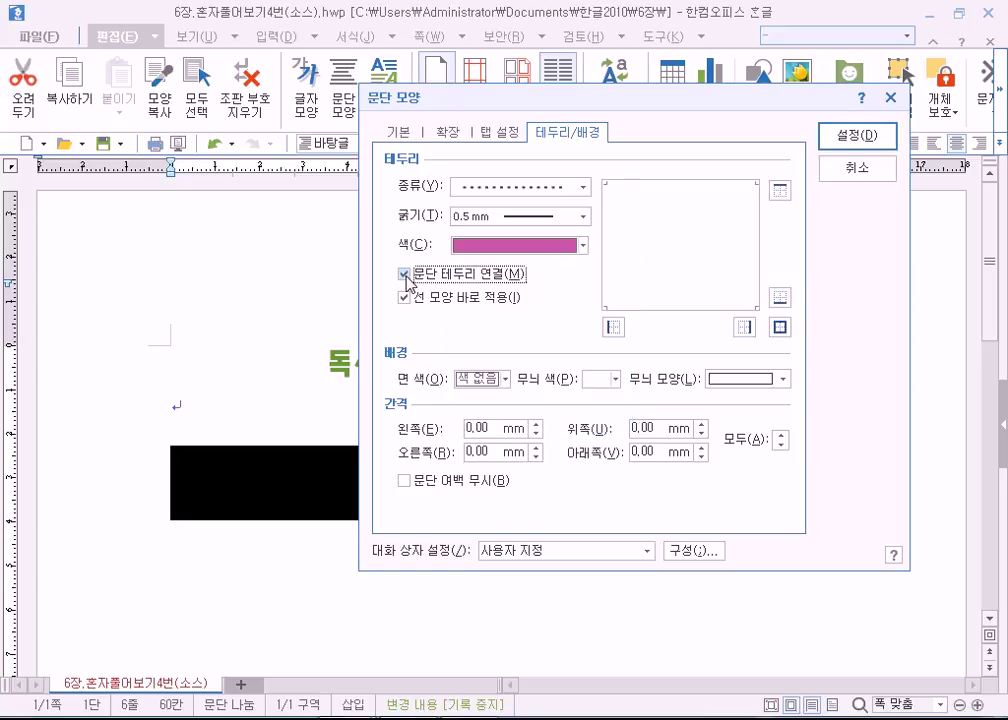
pyautogui.click(780, 328)
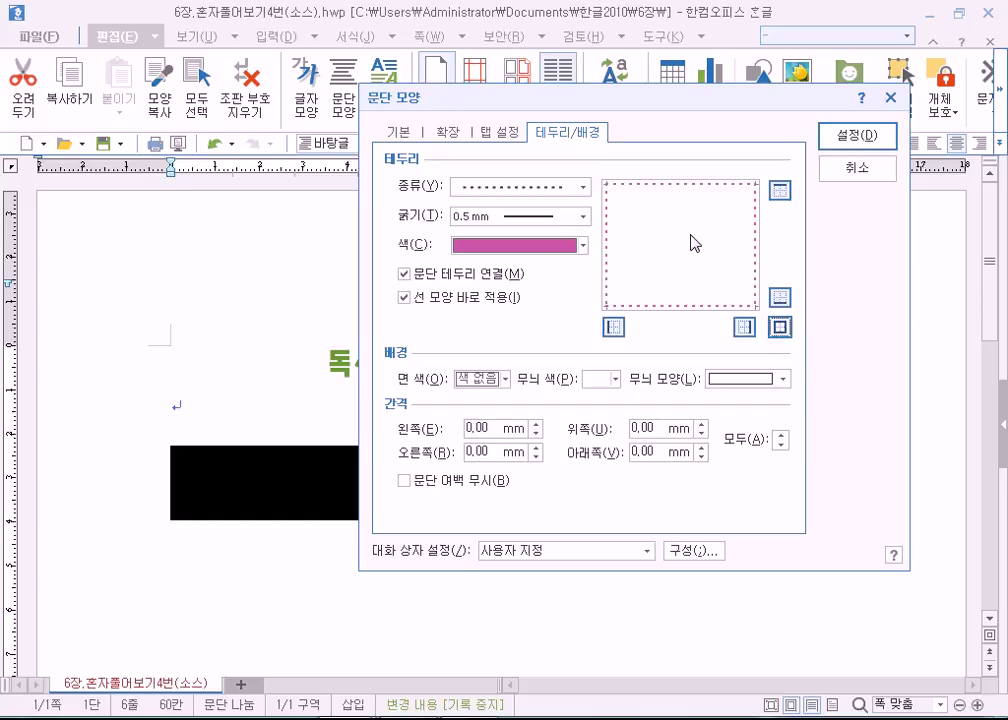
pyautogui.click(489, 386)
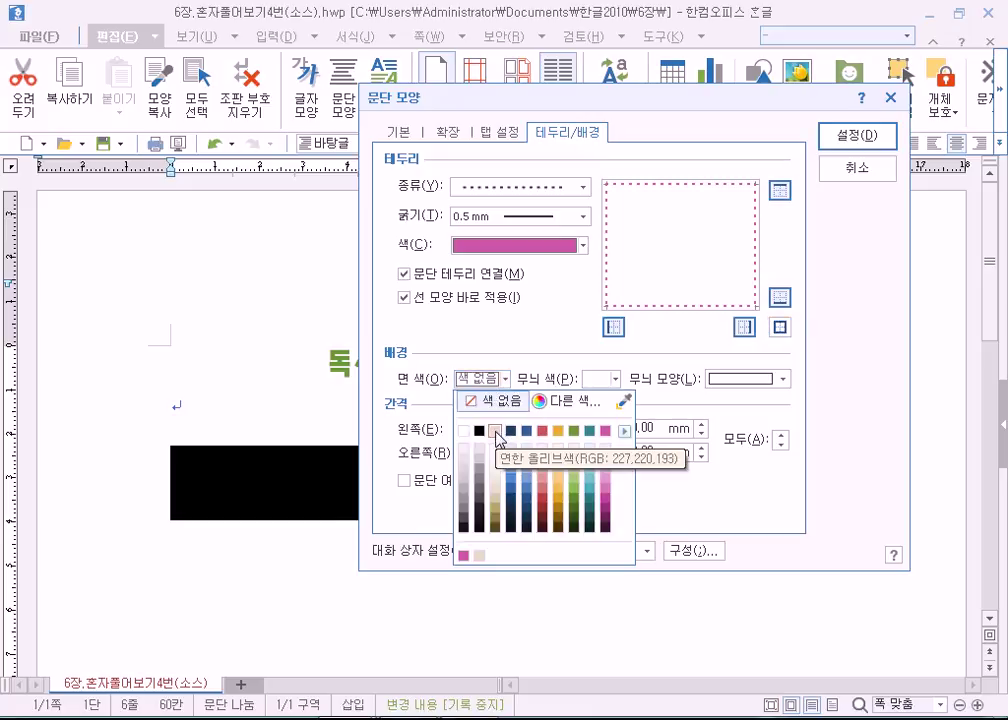
pyautogui.click(496, 432)
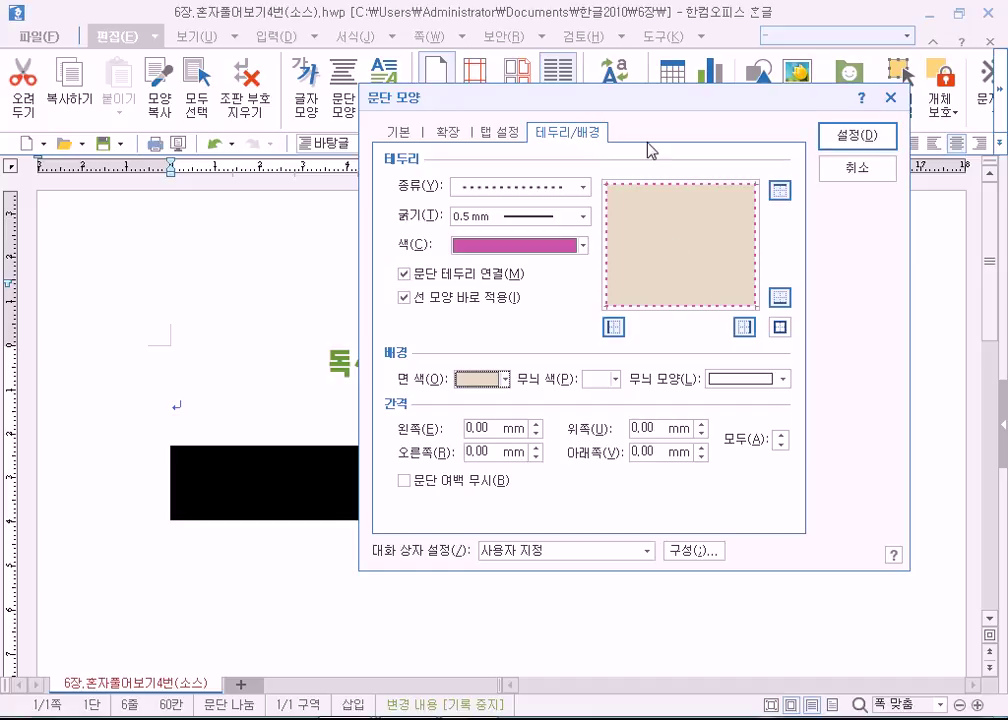
# Add a right-aligned tab at 400 pt with a double-line fill and apply the paragraph settings to the course lines
pyautogui.click(509, 148)
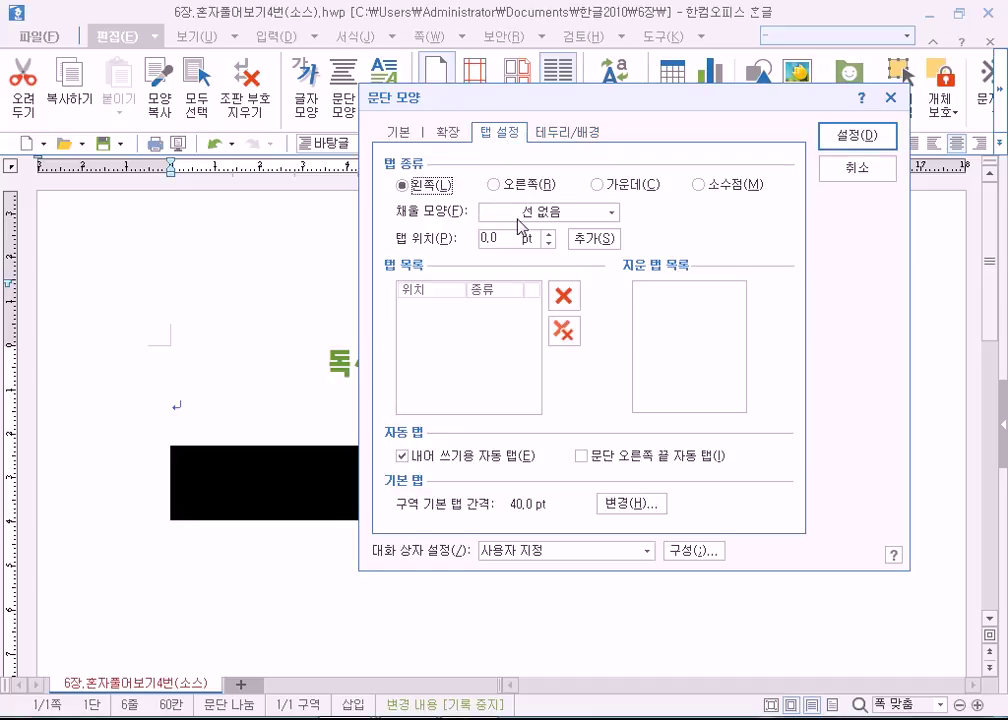
pyautogui.click(494, 184)
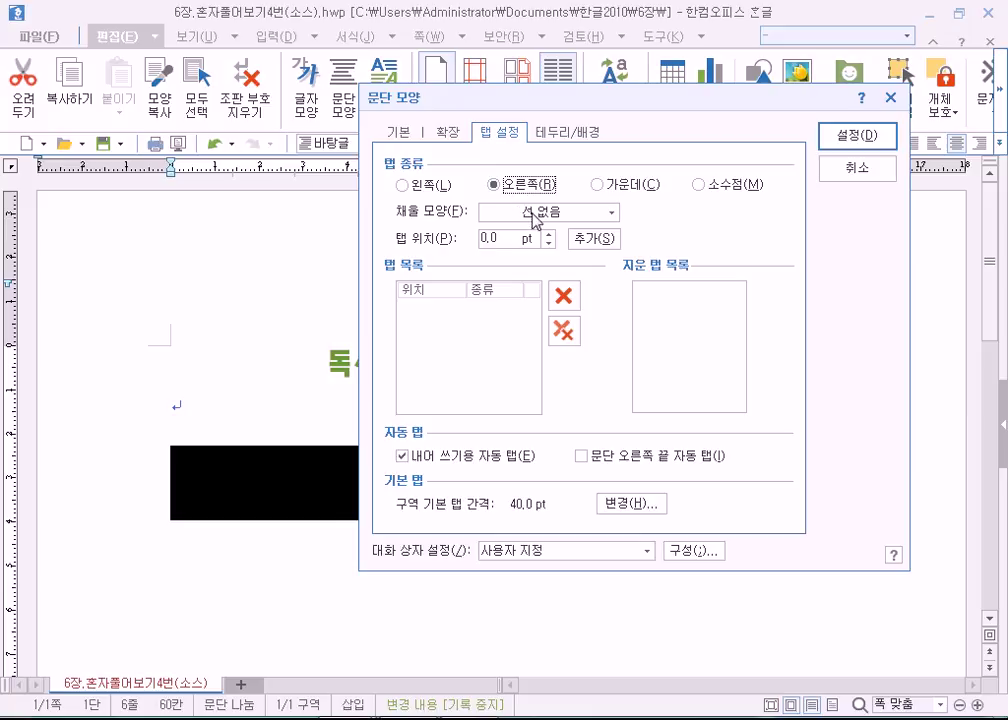
pyautogui.click(533, 213)
pyautogui.click(545, 344)
pyautogui.click(474, 243)
pyautogui.write('4')
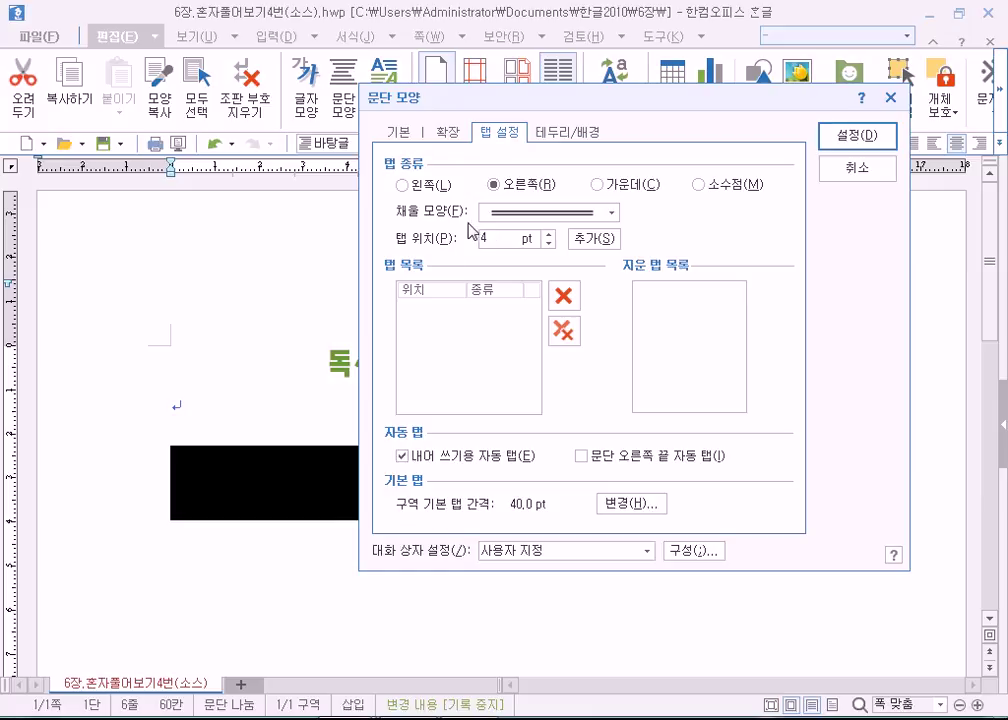
pyautogui.write('00')
pyautogui.click(578, 240)
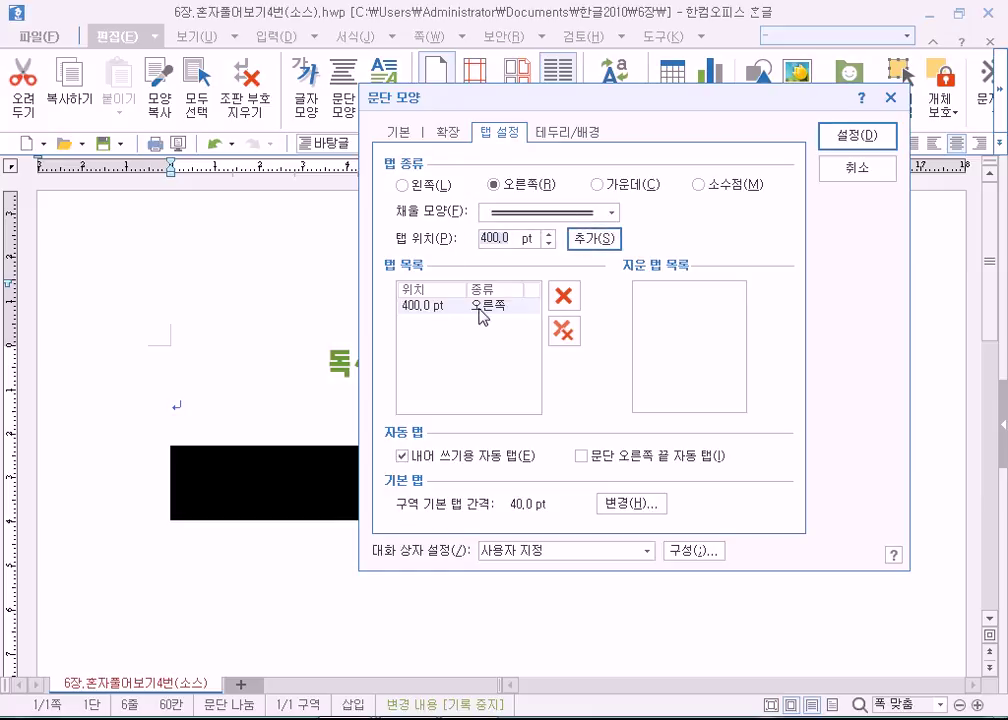
pyautogui.click(857, 137)
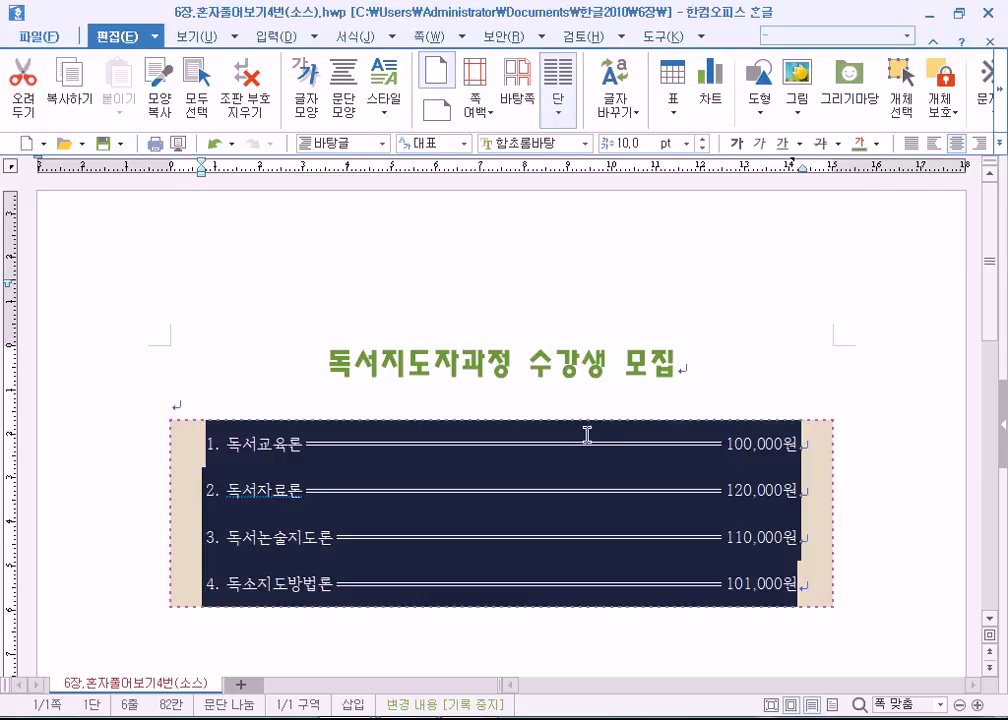
# Set the four course lines in the font 한컴 윤고딕 230 at 15 pt
pyautogui.click(585, 143)
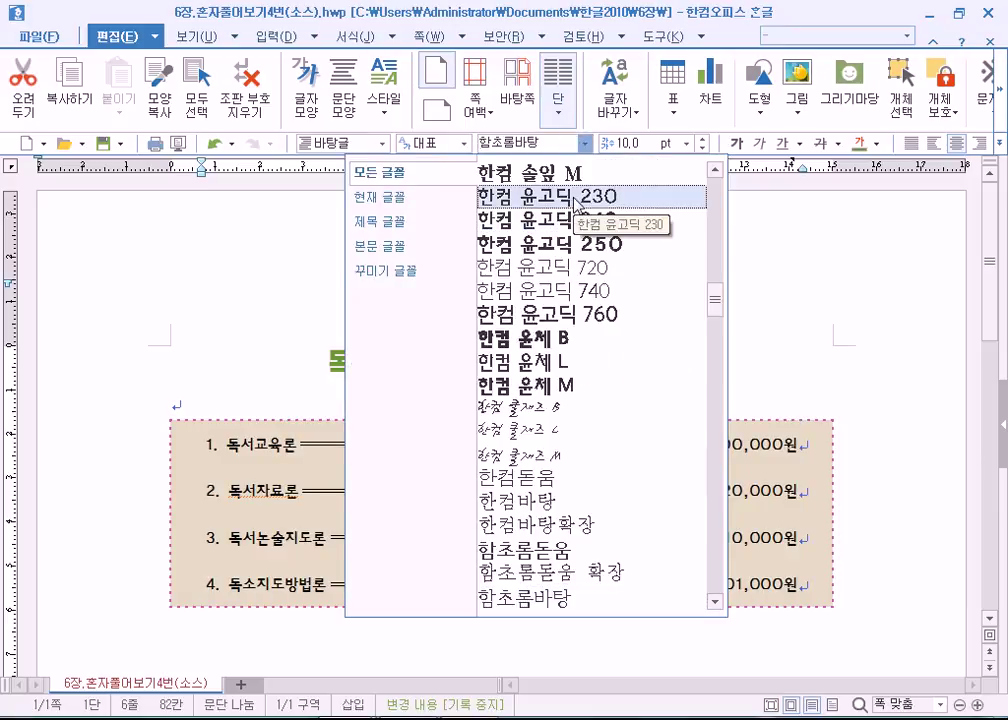
pyautogui.click(577, 204)
pyautogui.click(703, 140)
pyautogui.click(703, 140)
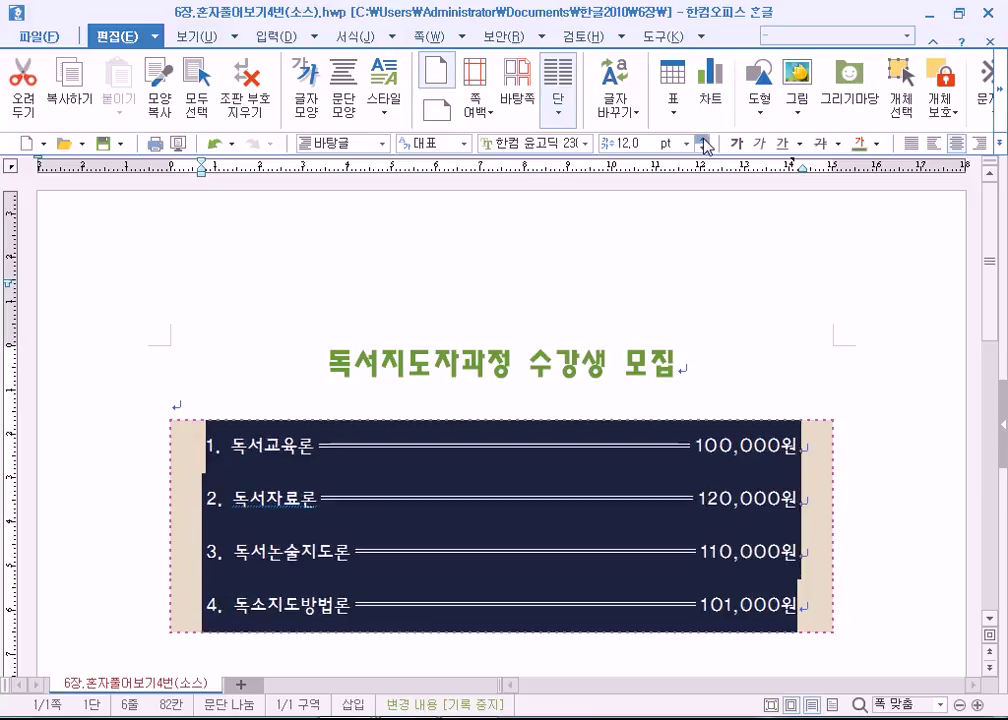
pyautogui.click(703, 140)
pyautogui.click(703, 140)
pyautogui.click(703, 140)
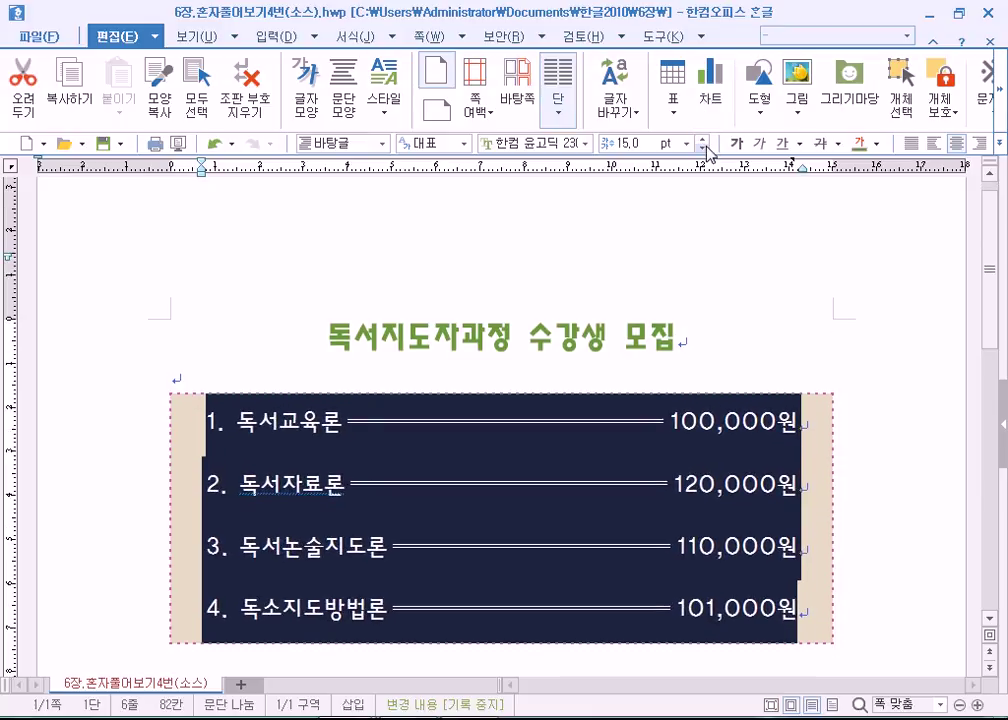
# Colour the course lines blue from the palette's base colours and deselect them
pyautogui.click(877, 145)
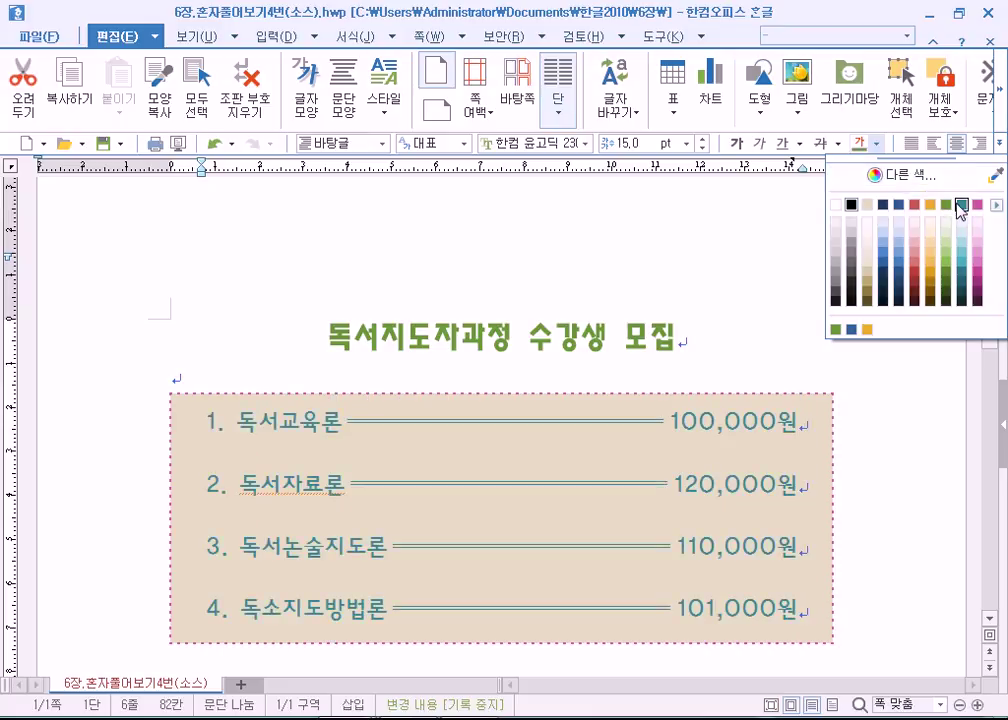
pyautogui.click(899, 208)
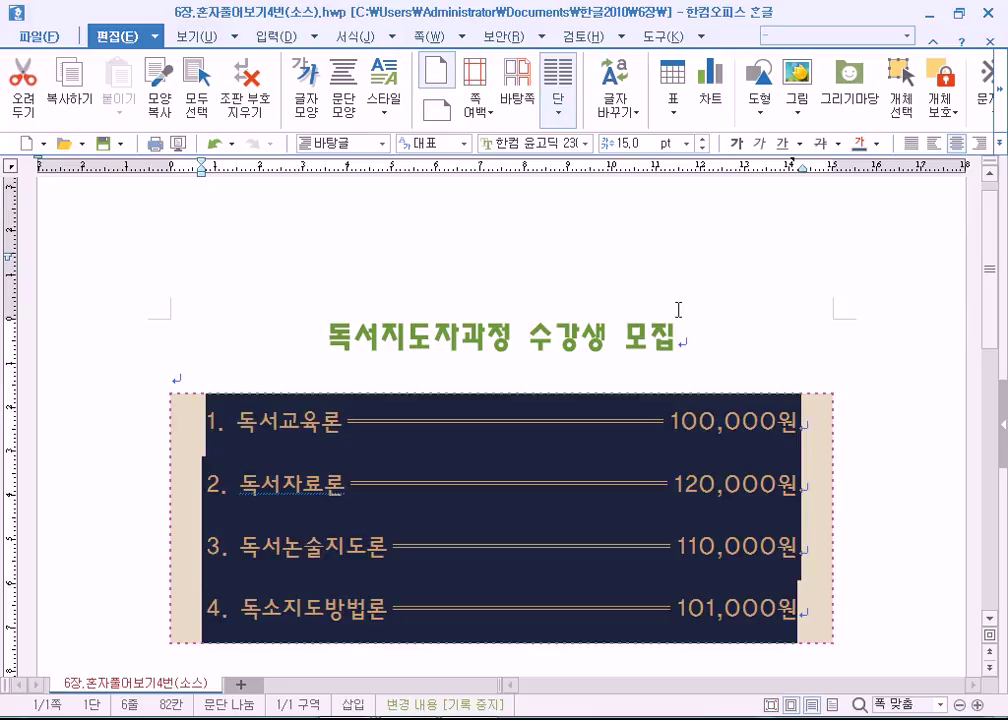
pyautogui.click(274, 380)
pyautogui.scroll(-3, 274, 380)
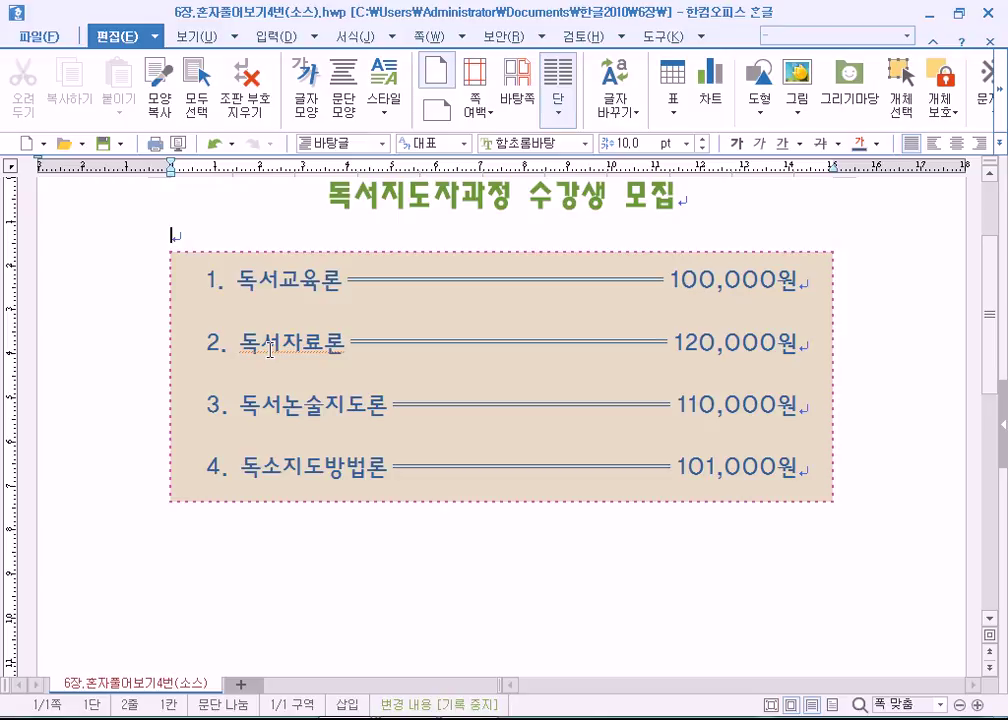
pyautogui.scroll(3, 265, 349)
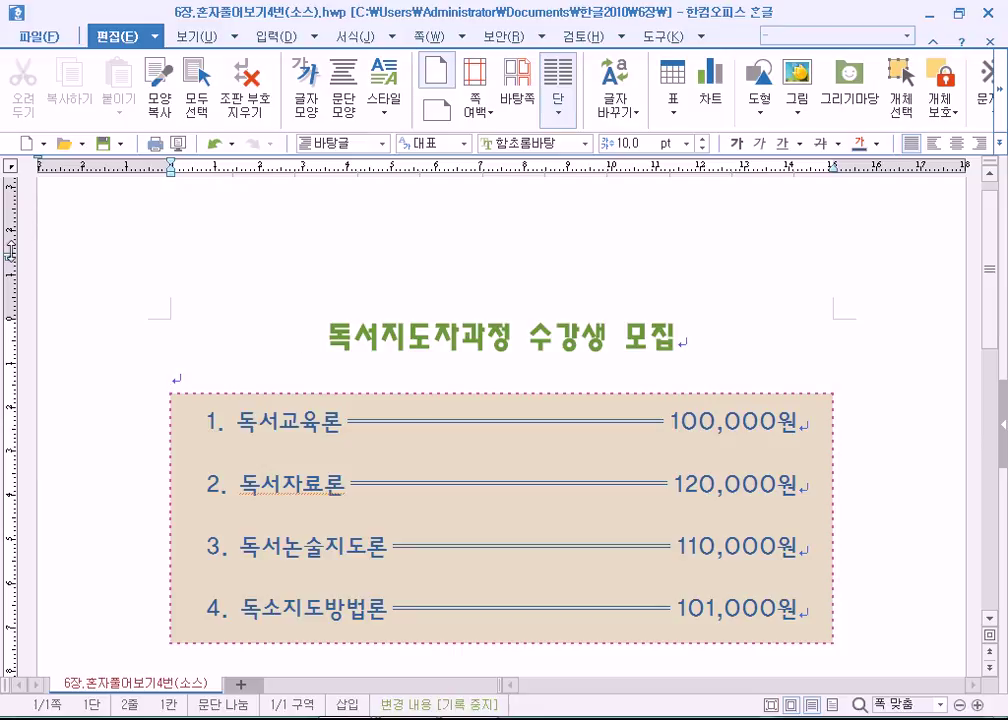
pyautogui.hotkey('ctrl', 'a')
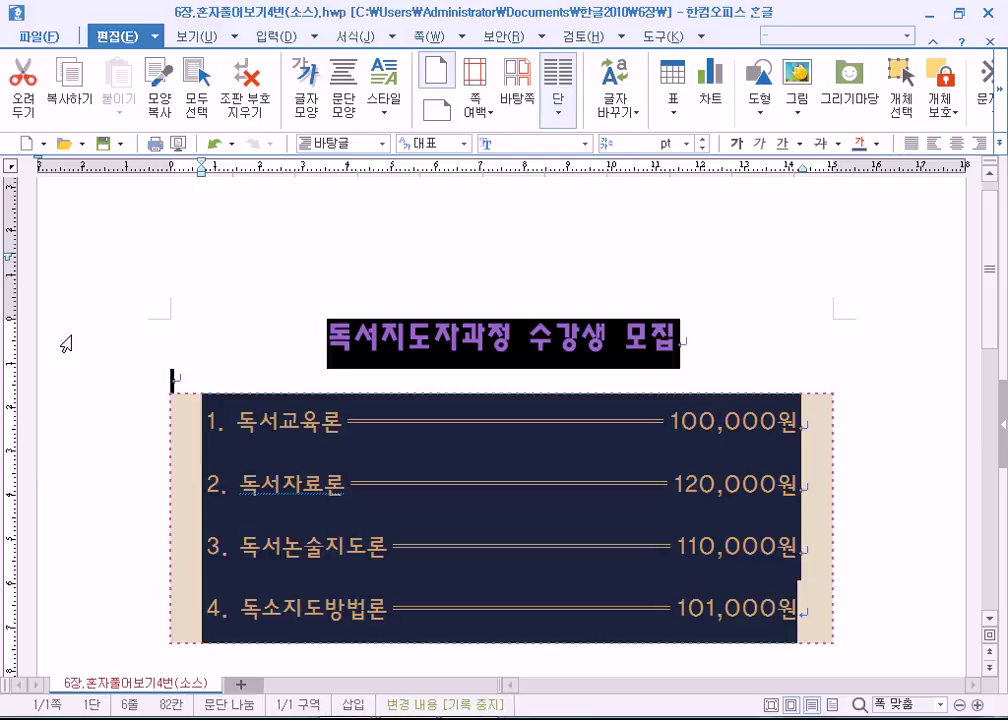
pyautogui.press('Escape')
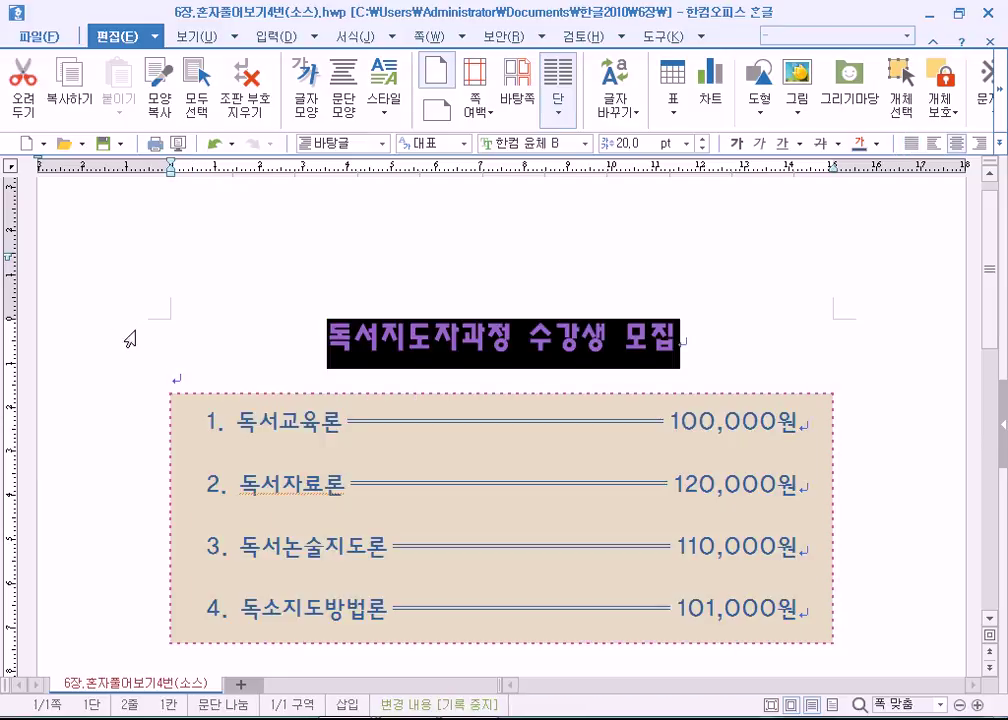
pyautogui.click(326, 324)
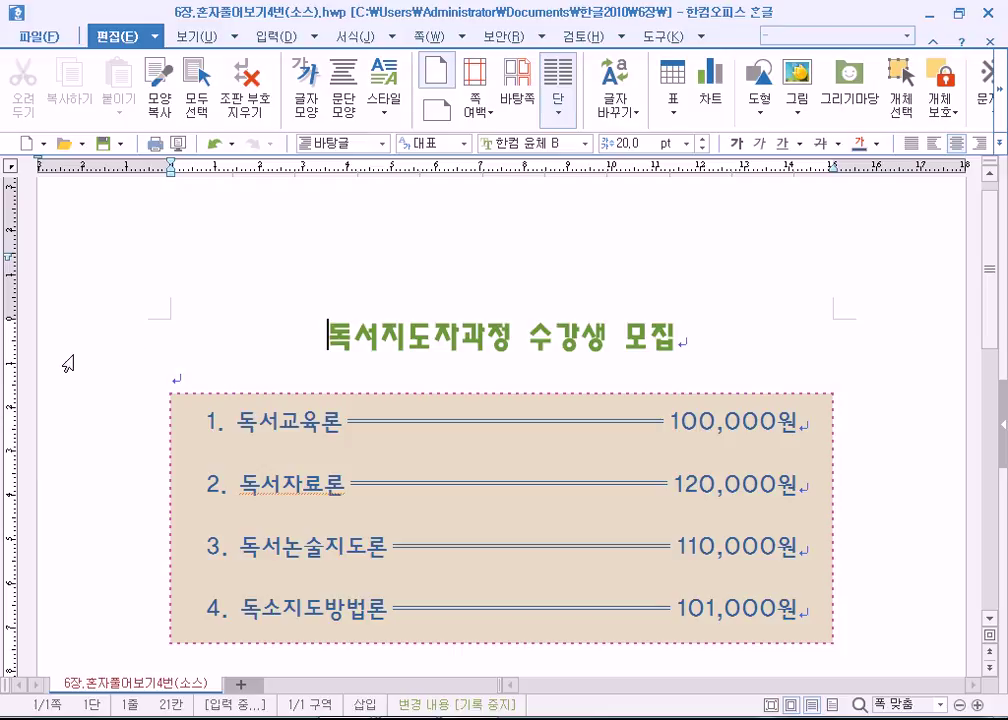
pyautogui.tripleClick(84, 380)
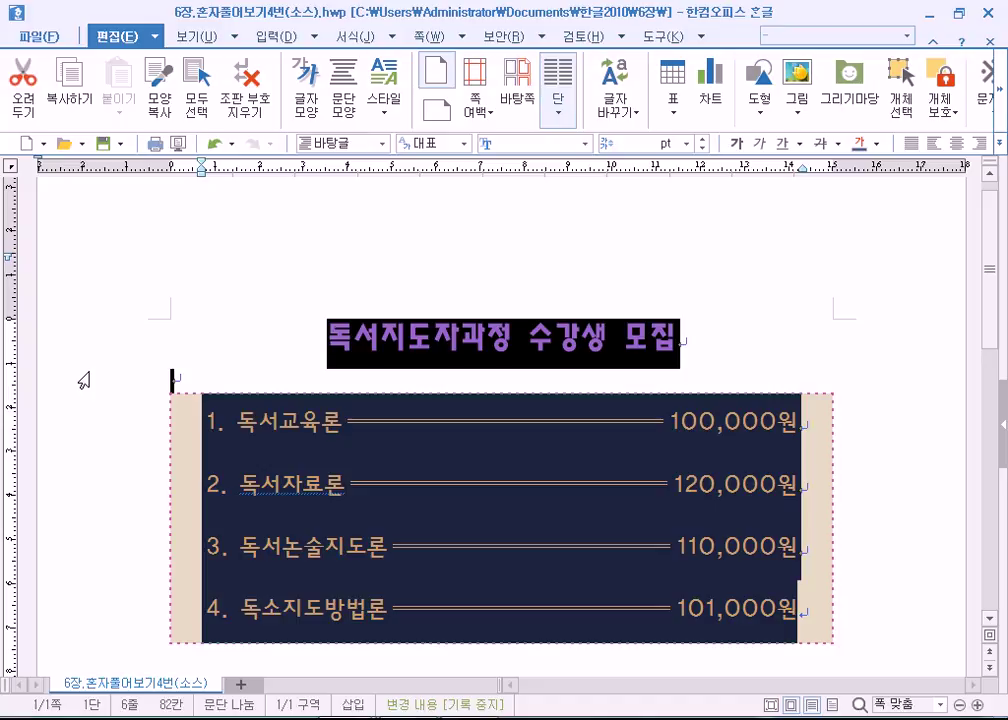
pyautogui.click(205, 374)
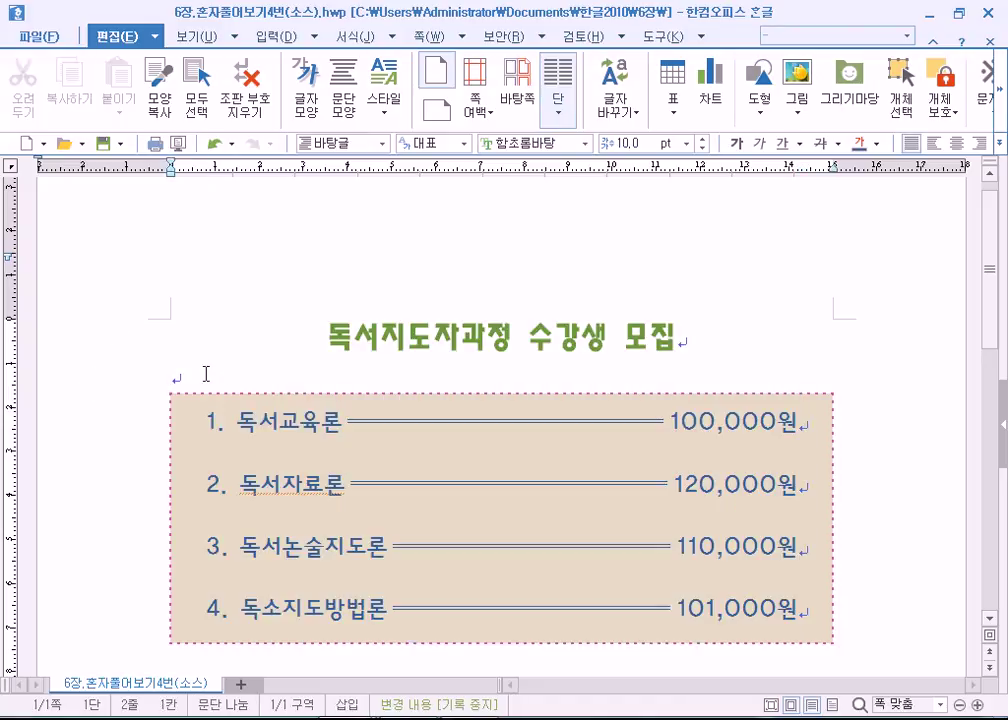